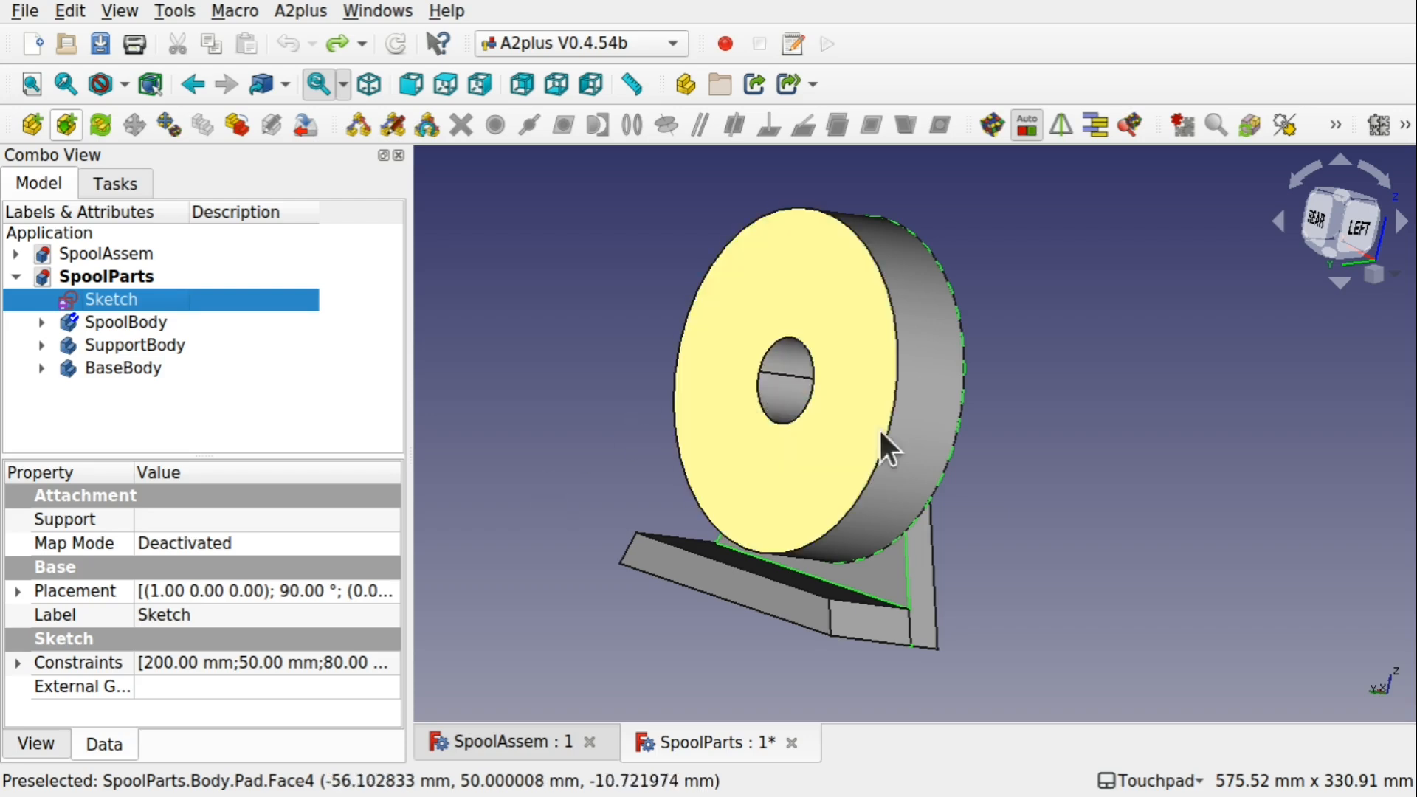
# Hide SpoolBody, SupportBody and BaseBody so that only the master sketch is shown.
pyautogui.moveTo(664, 481); pyautogui.dragTo(585, 405)
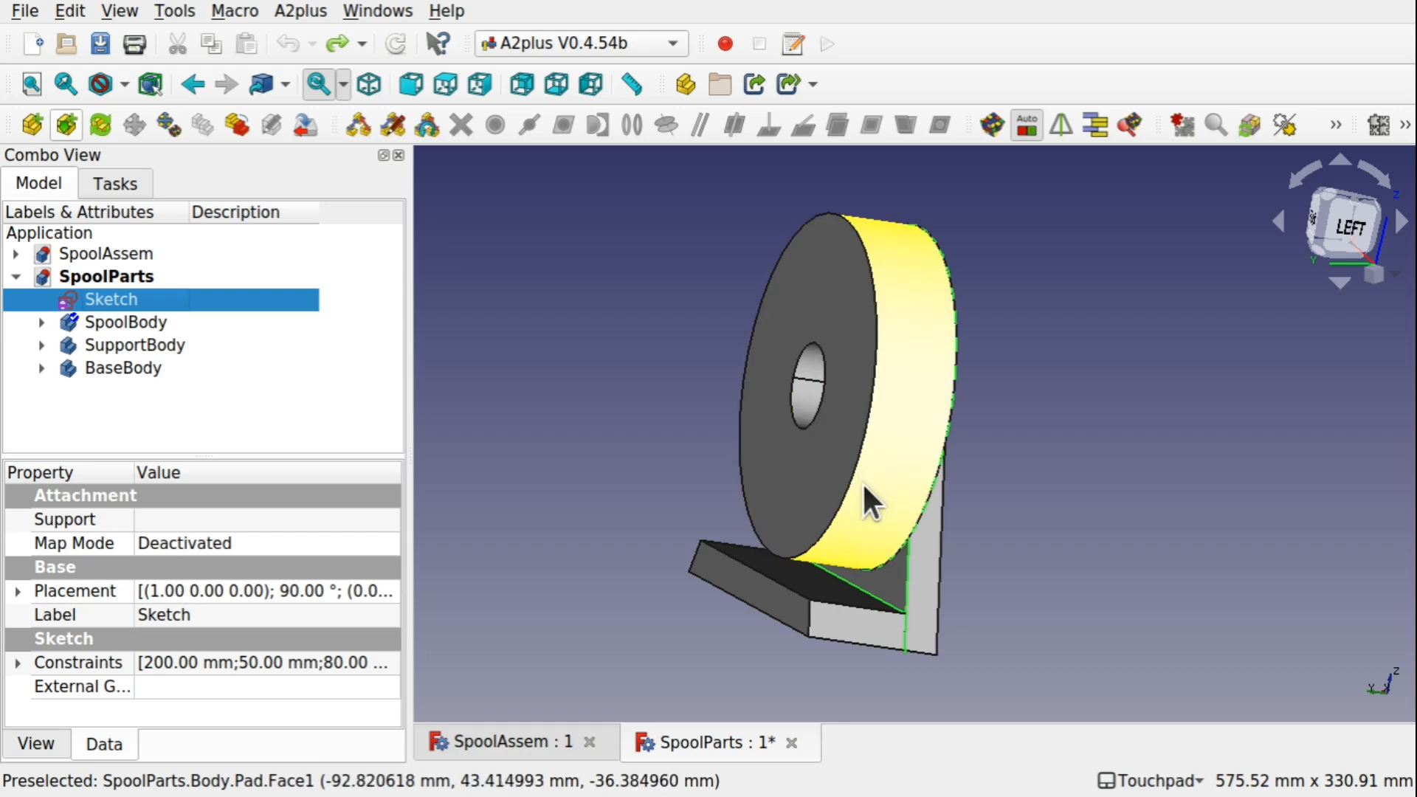
pyautogui.moveTo(907, 371); pyautogui.dragTo(958, 408)
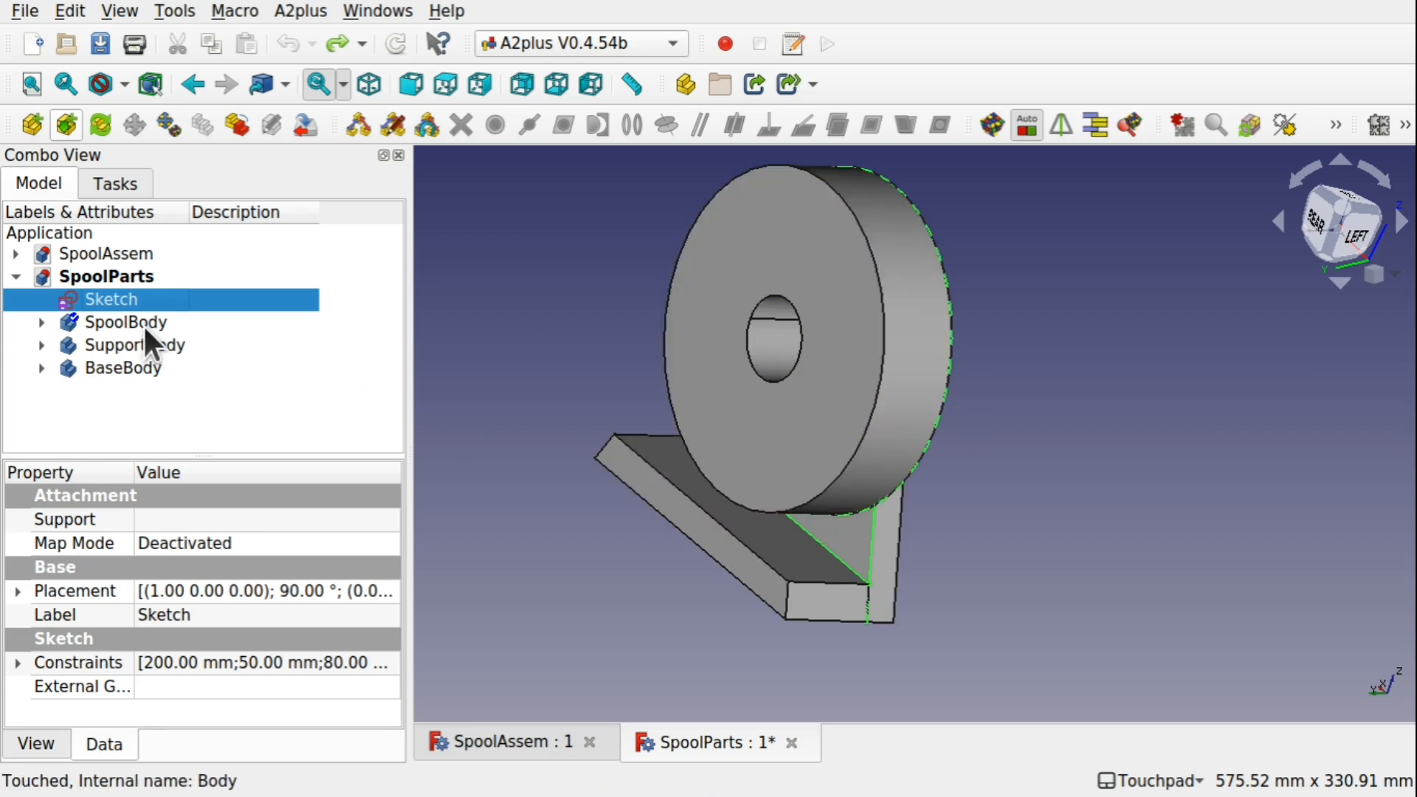
pyautogui.click(116, 319)
pyautogui.press('space')
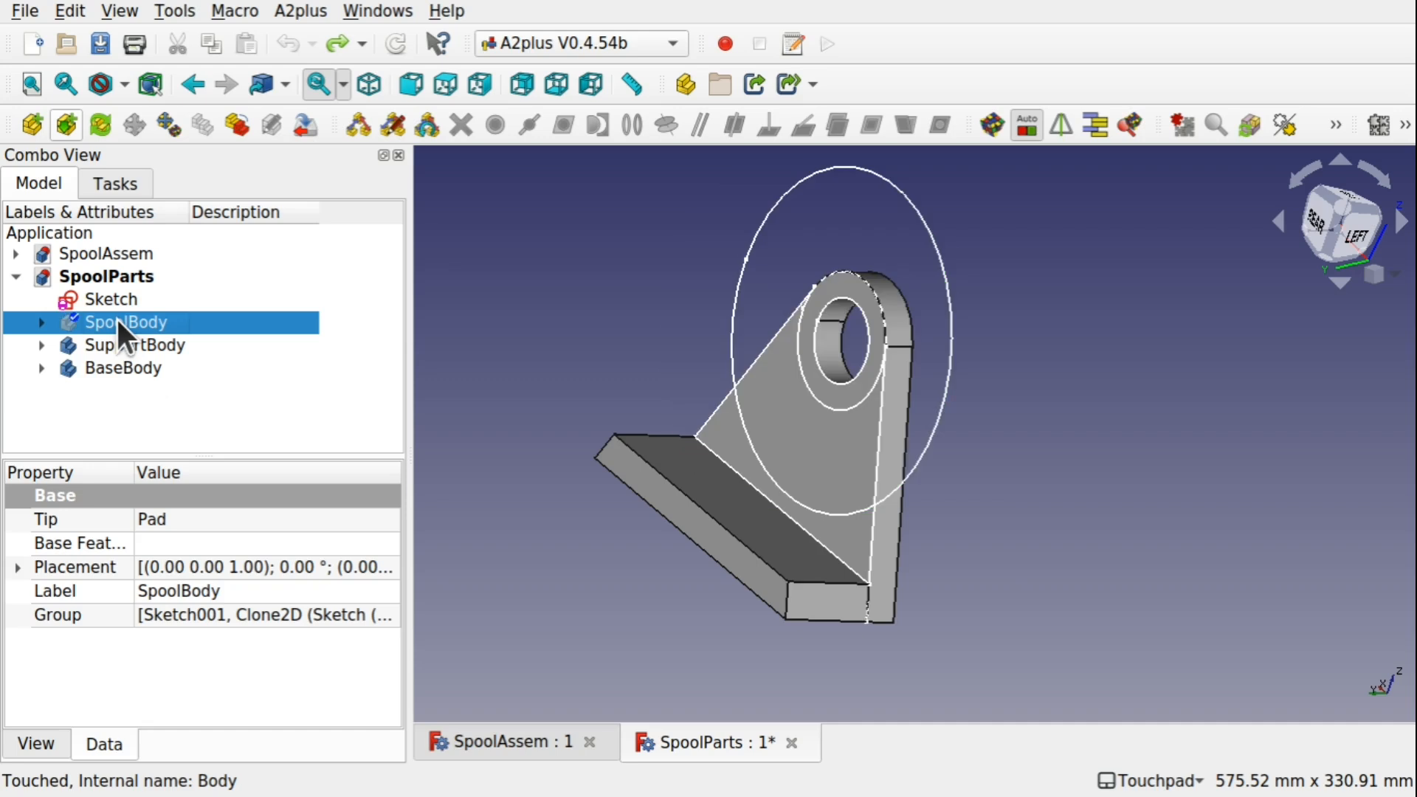
pyautogui.click(140, 346)
pyautogui.press('space')
pyautogui.click(143, 372)
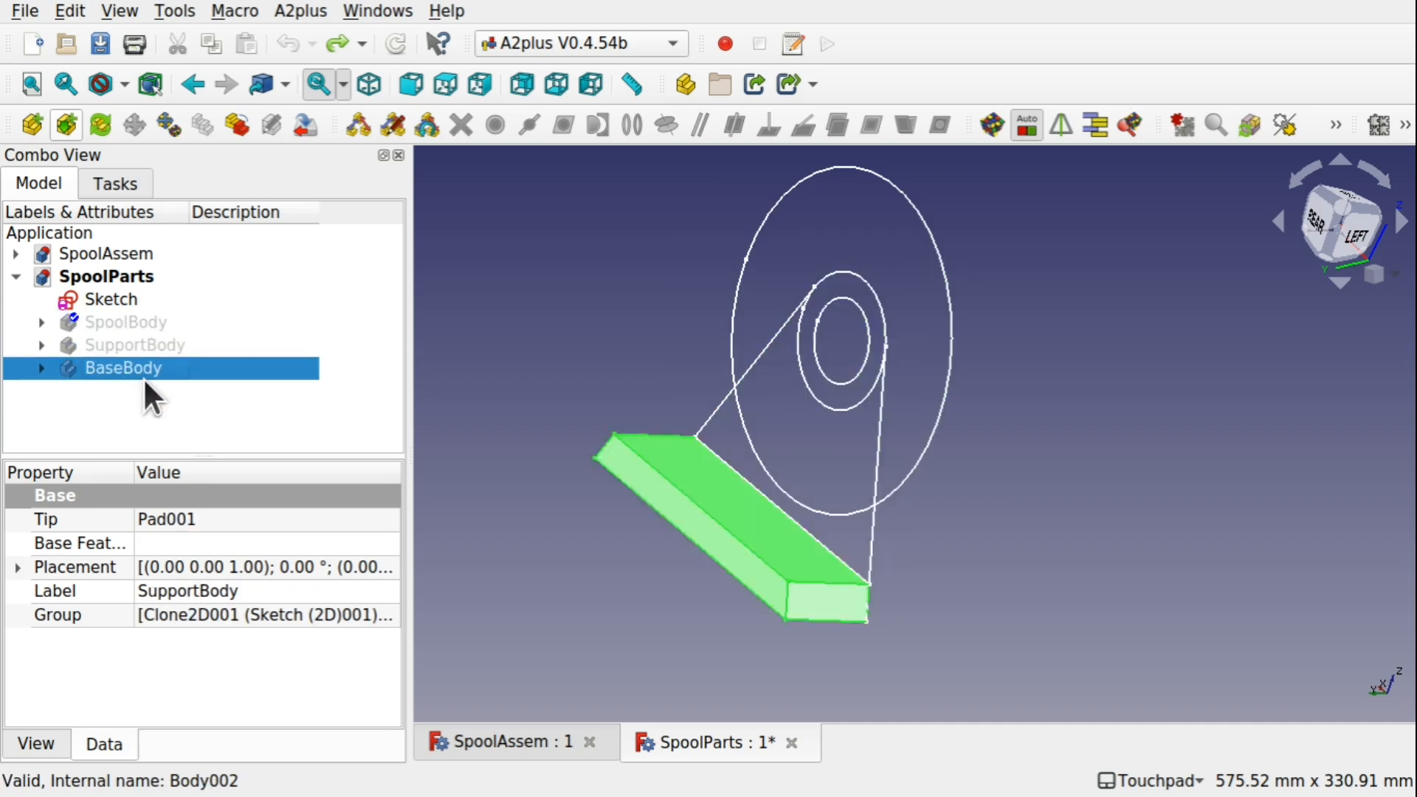
pyautogui.press('space')
pyautogui.moveTo(642, 325)
pyautogui.keyDown('alt'); pyautogui.mouseDown()
pyautogui.moveTo(753, 346)
pyautogui.moveTo(709, 341)
pyautogui.moveTo(822, 449)
pyautogui.moveTo(778, 405)
pyautogui.moveTo(769, 415)
pyautogui.mouseUp(); pyautogui.keyUp('alt')
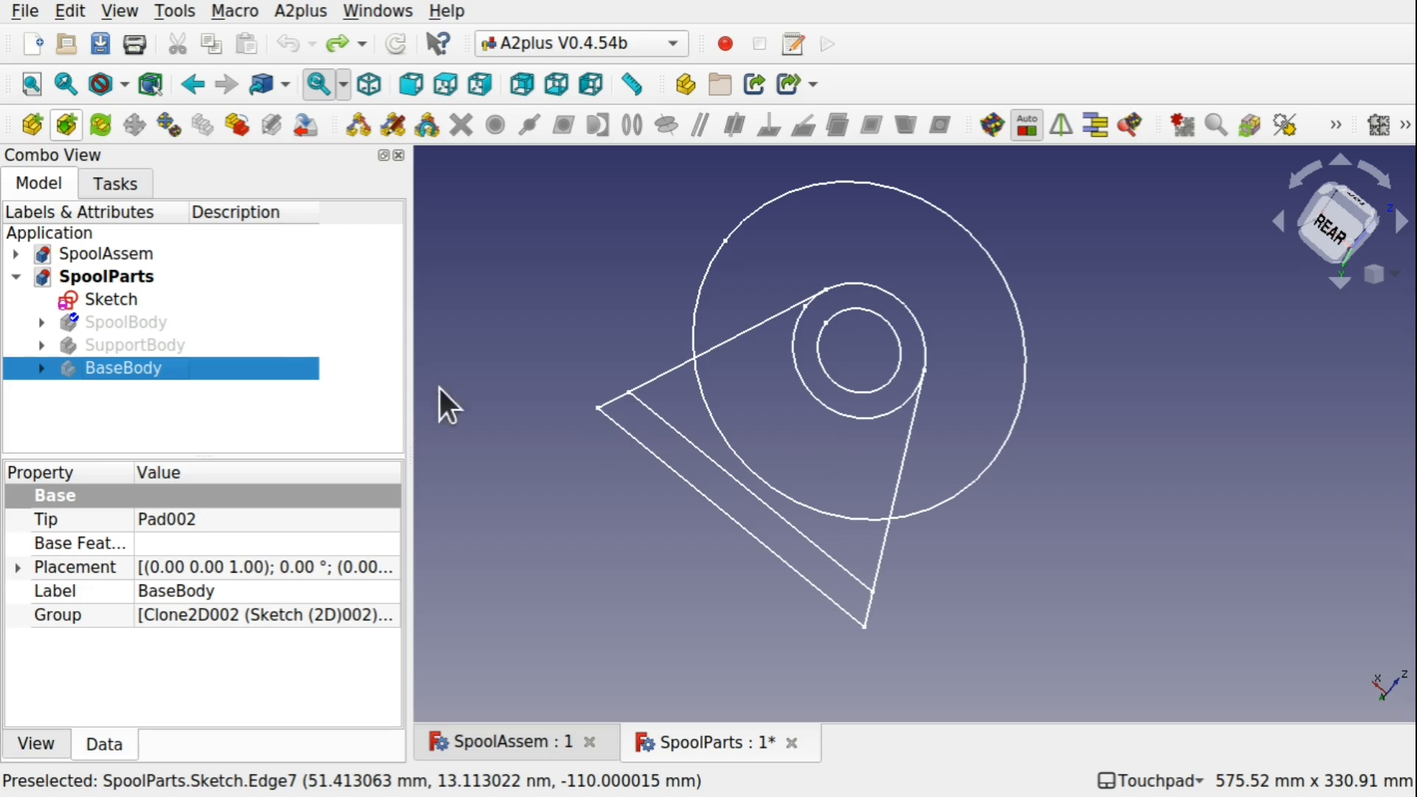
# Open the master sketch, examine its geometry and dimensions, and close it.
pyautogui.click(96, 298)
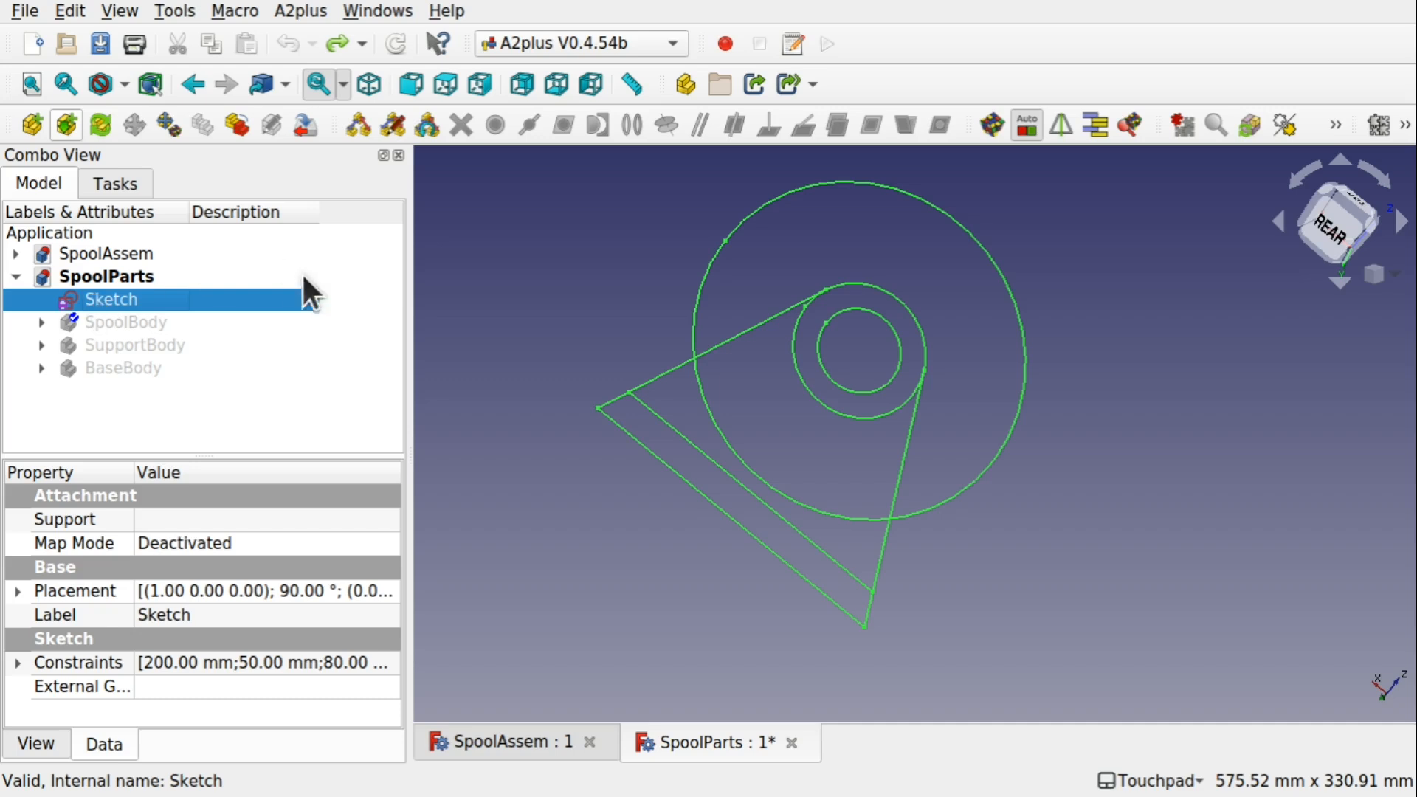
pyautogui.doubleClick(139, 301)
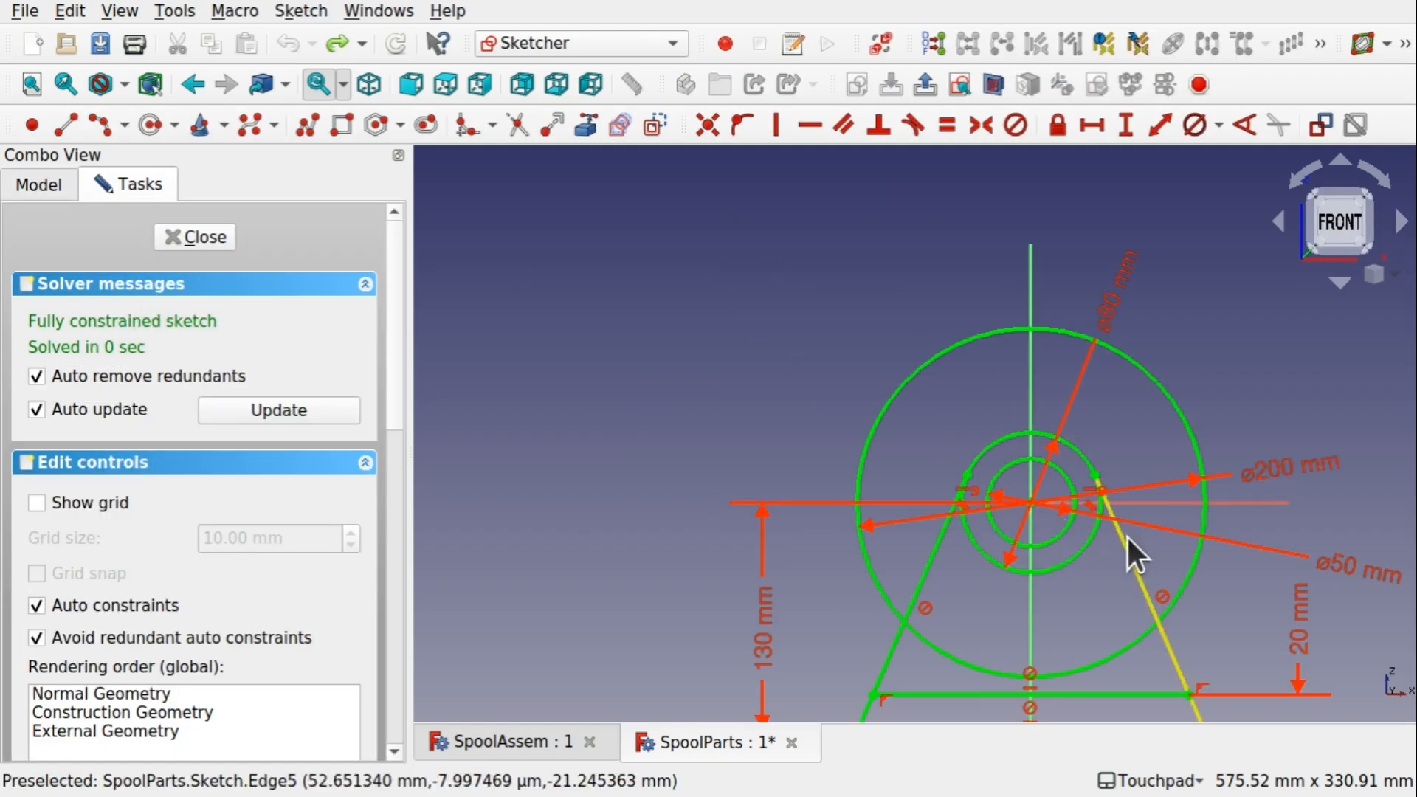
pyautogui.moveTo(1107, 530)
pyautogui.keyDown('shift'); pyautogui.mouseDown(button='middle')
pyautogui.moveTo(858, 347)
pyautogui.moveTo(898, 399)
pyautogui.mouseUp(button='middle'); pyautogui.keyUp('shift')
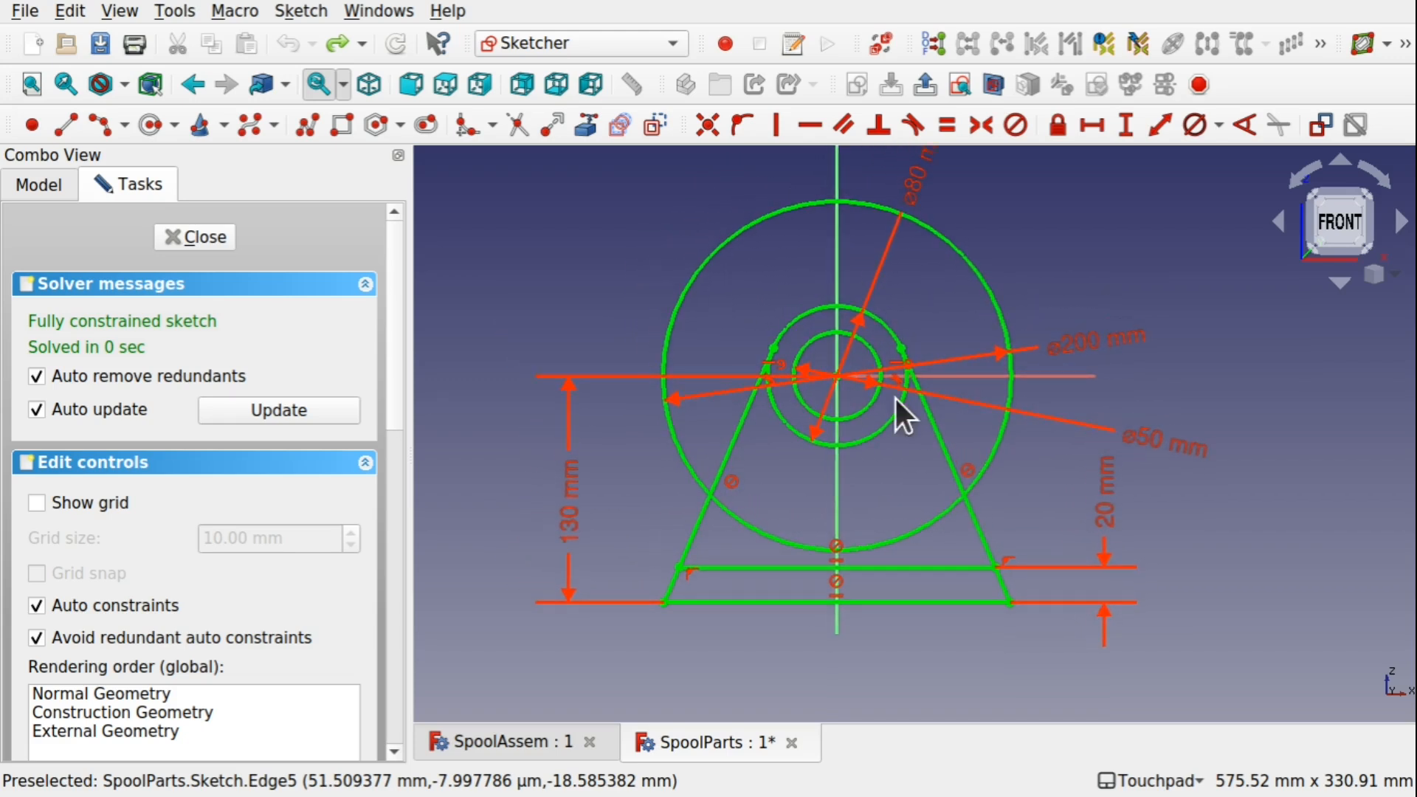
pyautogui.click(197, 238)
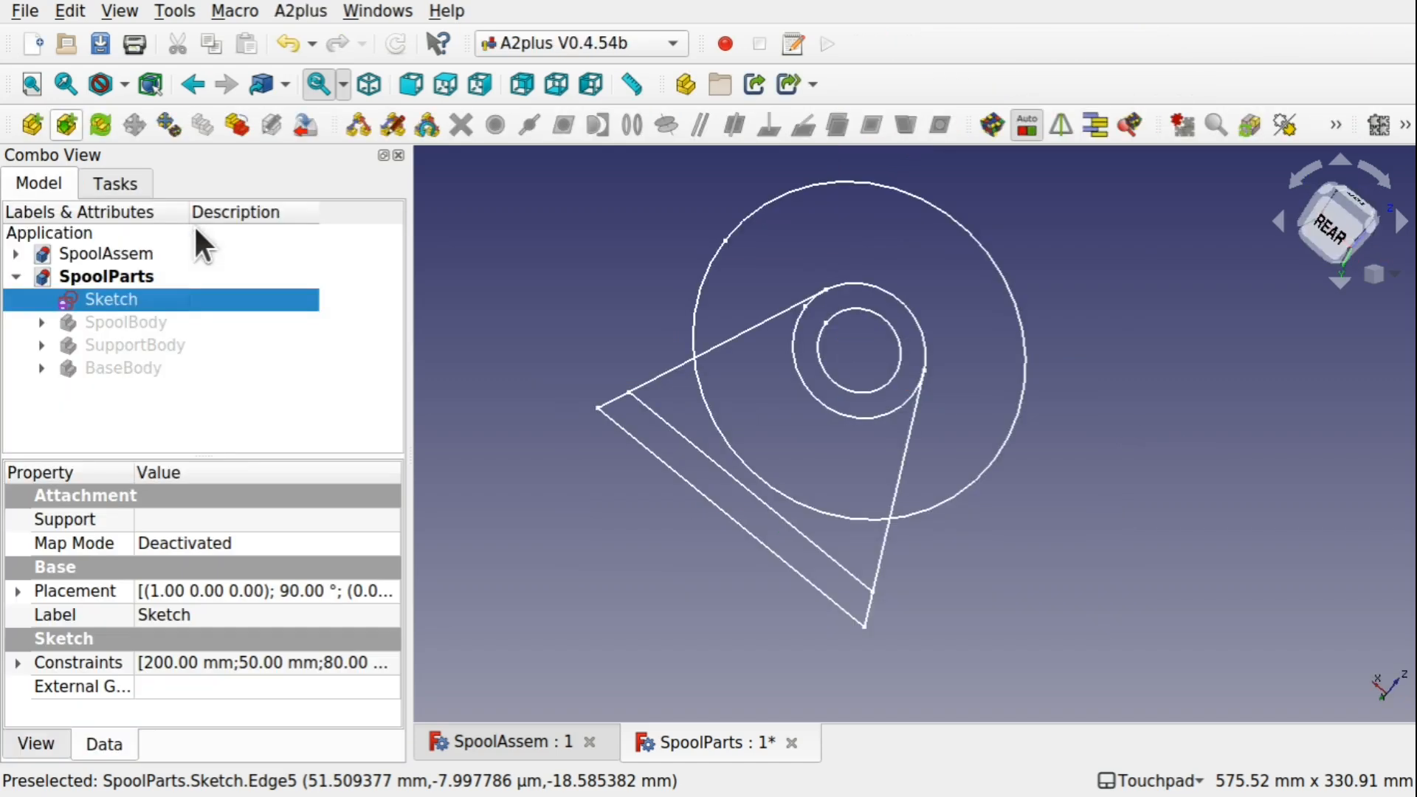
# Expand SpoolBody's contents and show SpoolBody, SupportBody and BaseBody again.
pyautogui.click(42, 323)
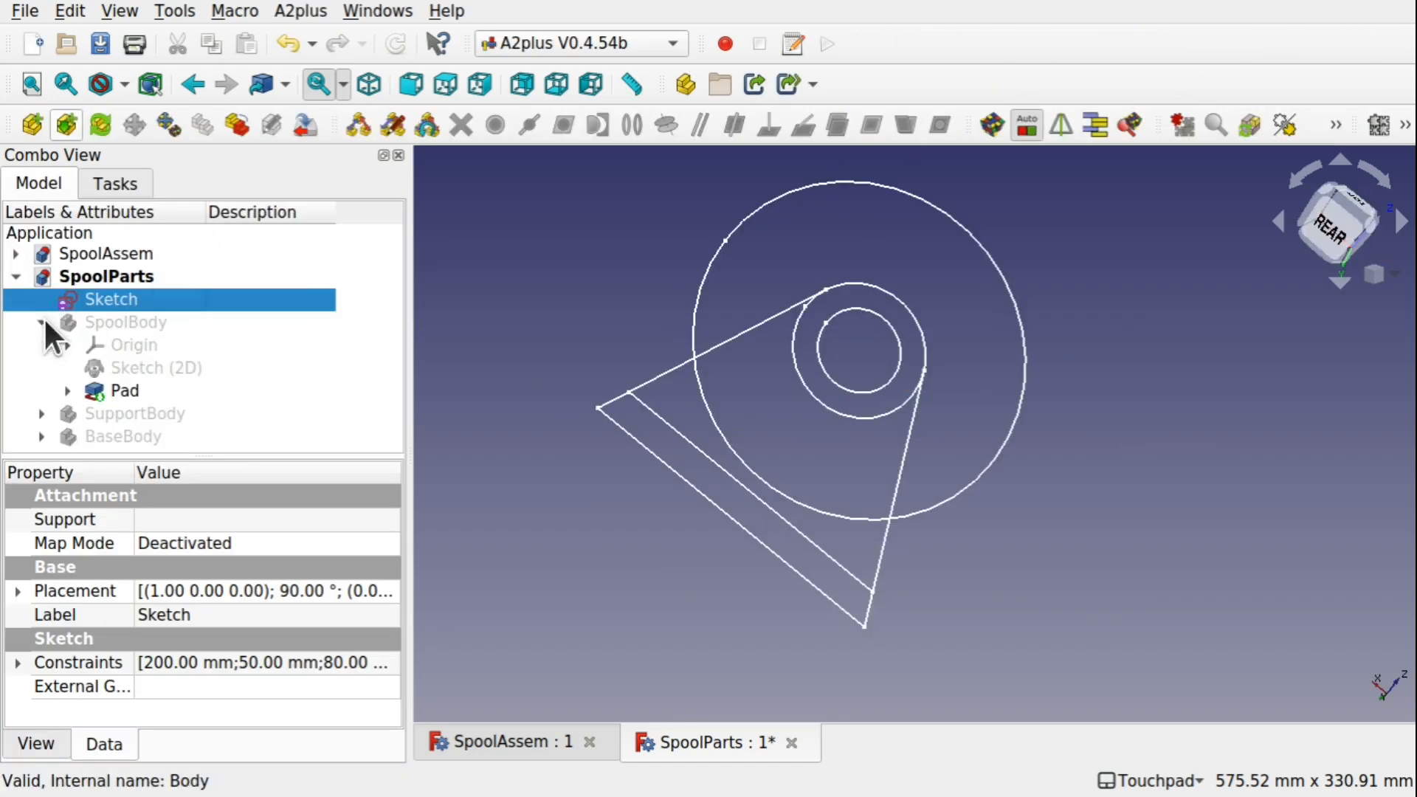
pyautogui.click(114, 325)
pyautogui.press('space')
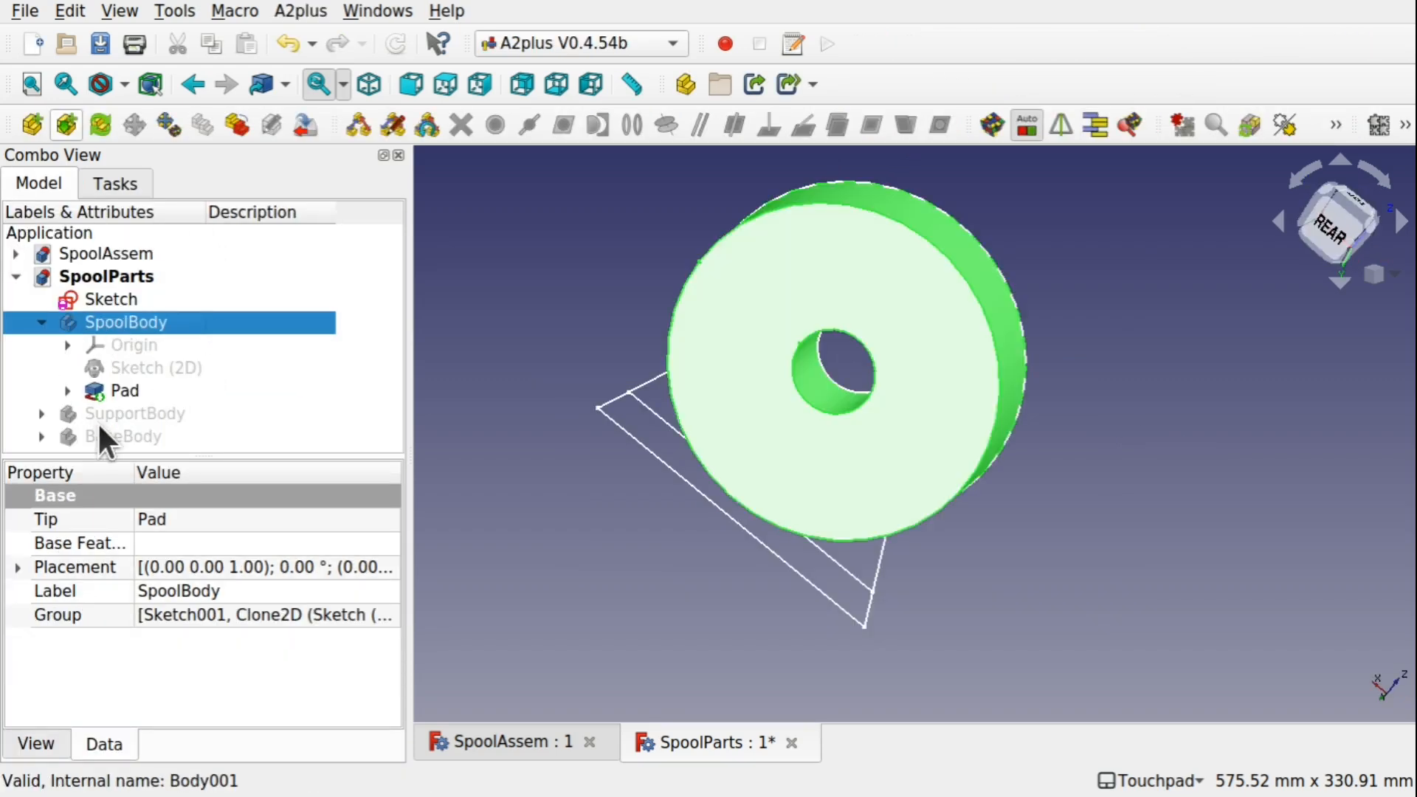
pyautogui.click(114, 413)
pyautogui.press('space')
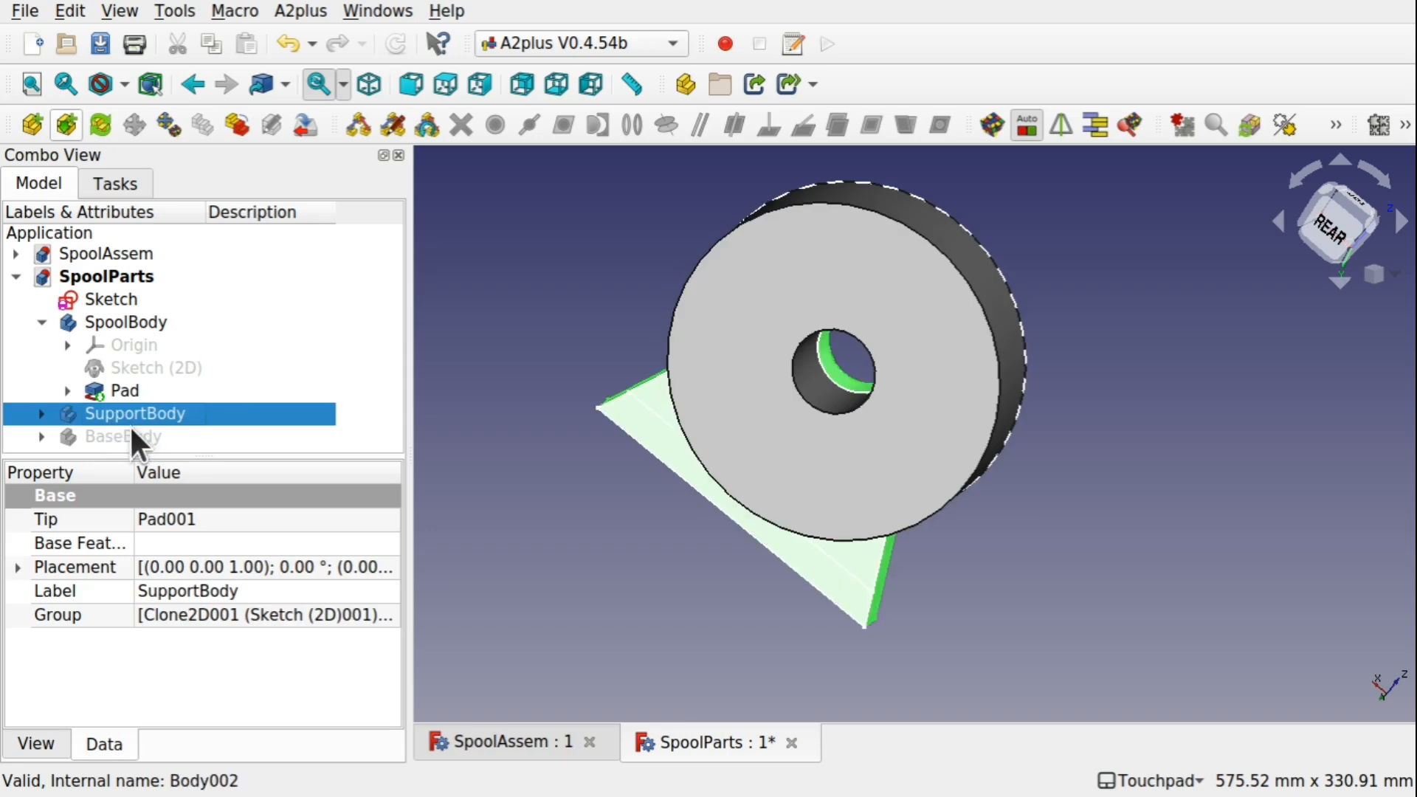
pyautogui.click(125, 437)
pyautogui.press('space')
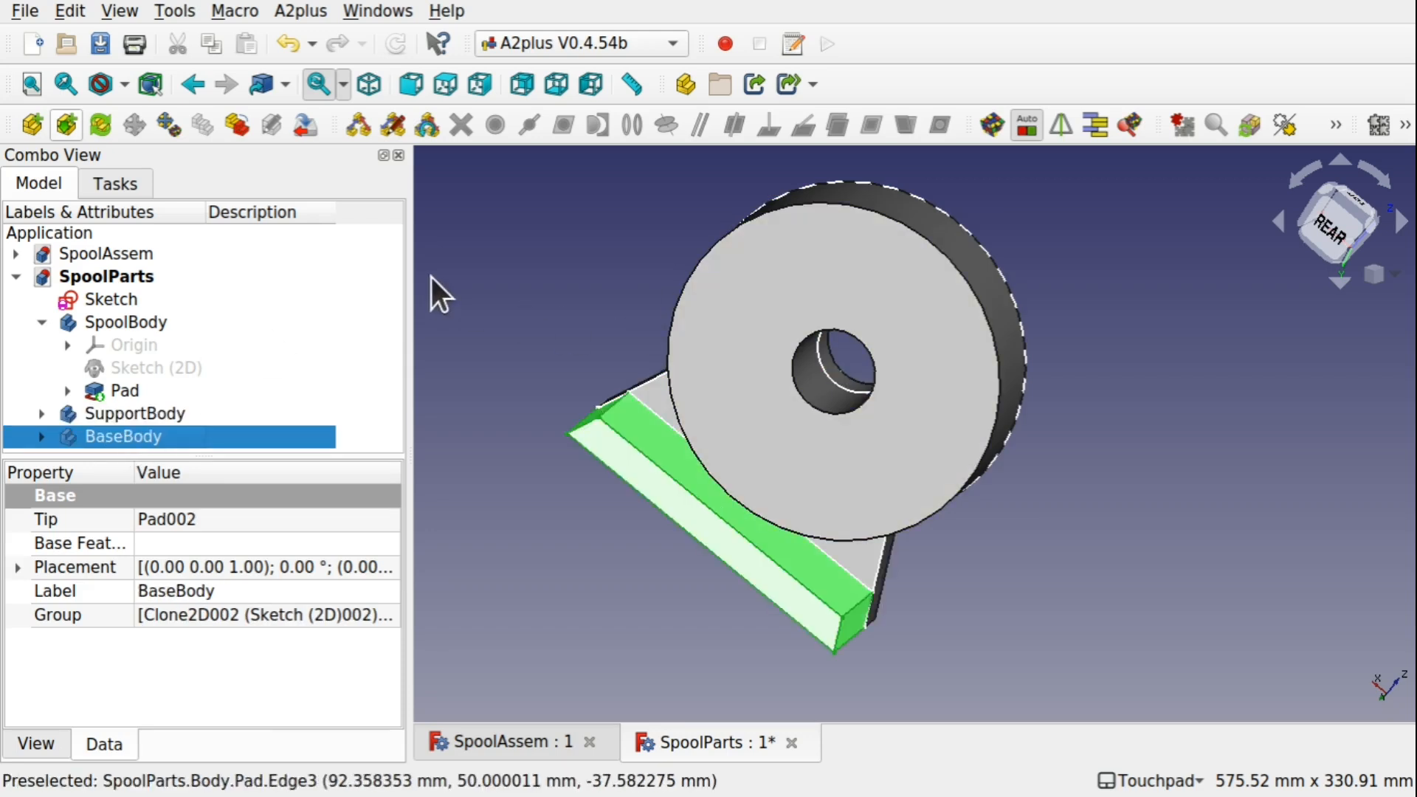
# Set the outer circle's diameter to 250 mm in the master sketch, close the sketch and inspect the updated parts.
pyautogui.doubleClick(132, 298)
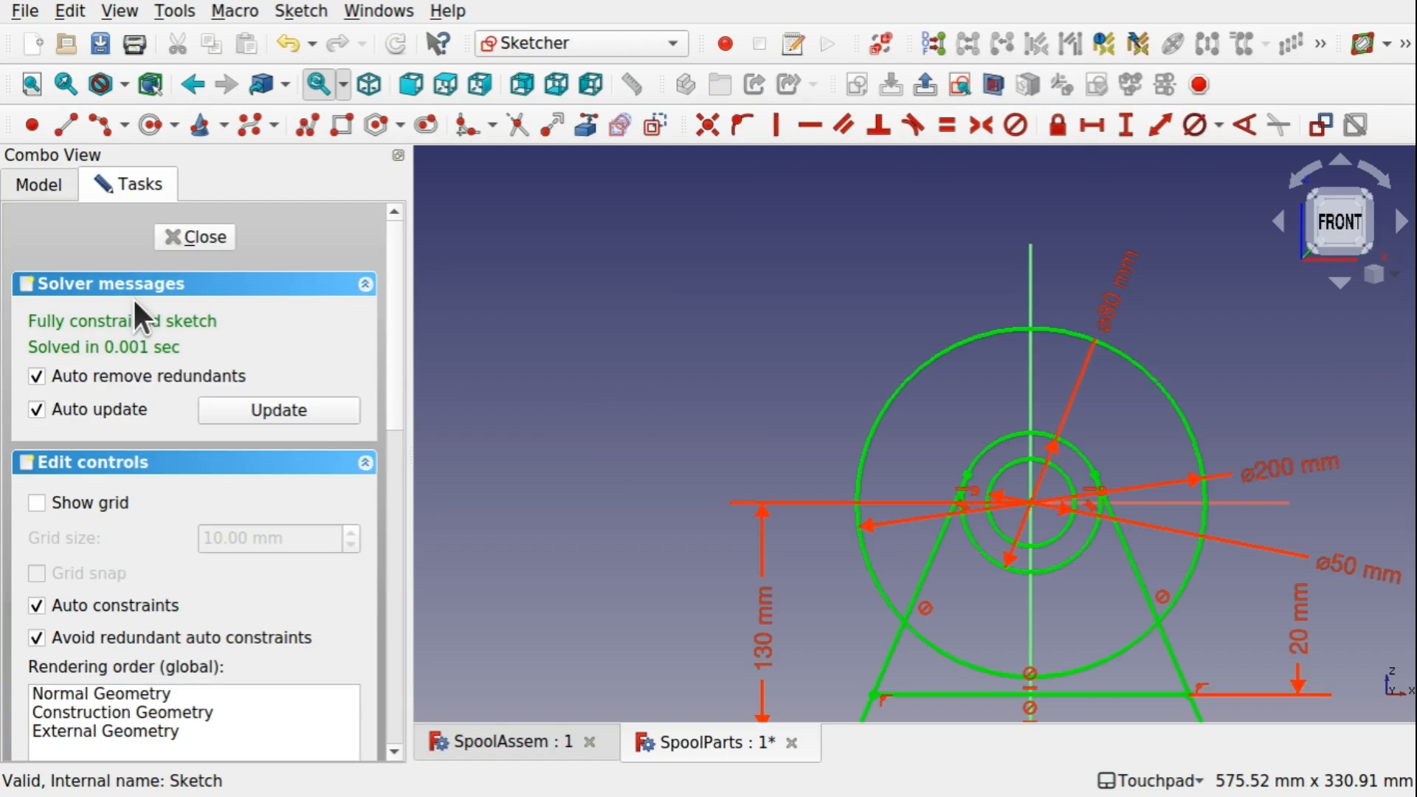
pyautogui.doubleClick(1256, 468)
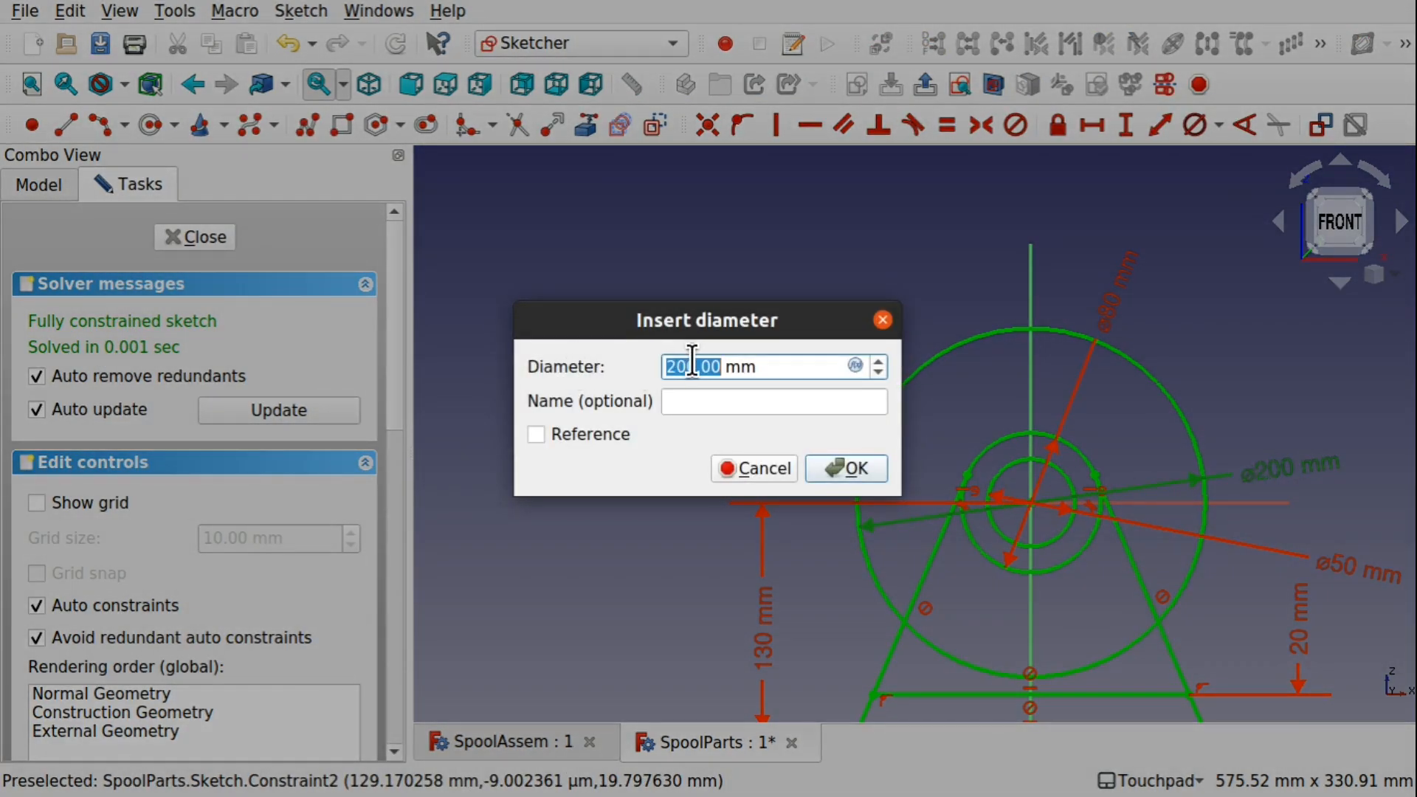
pyautogui.click(680, 364)
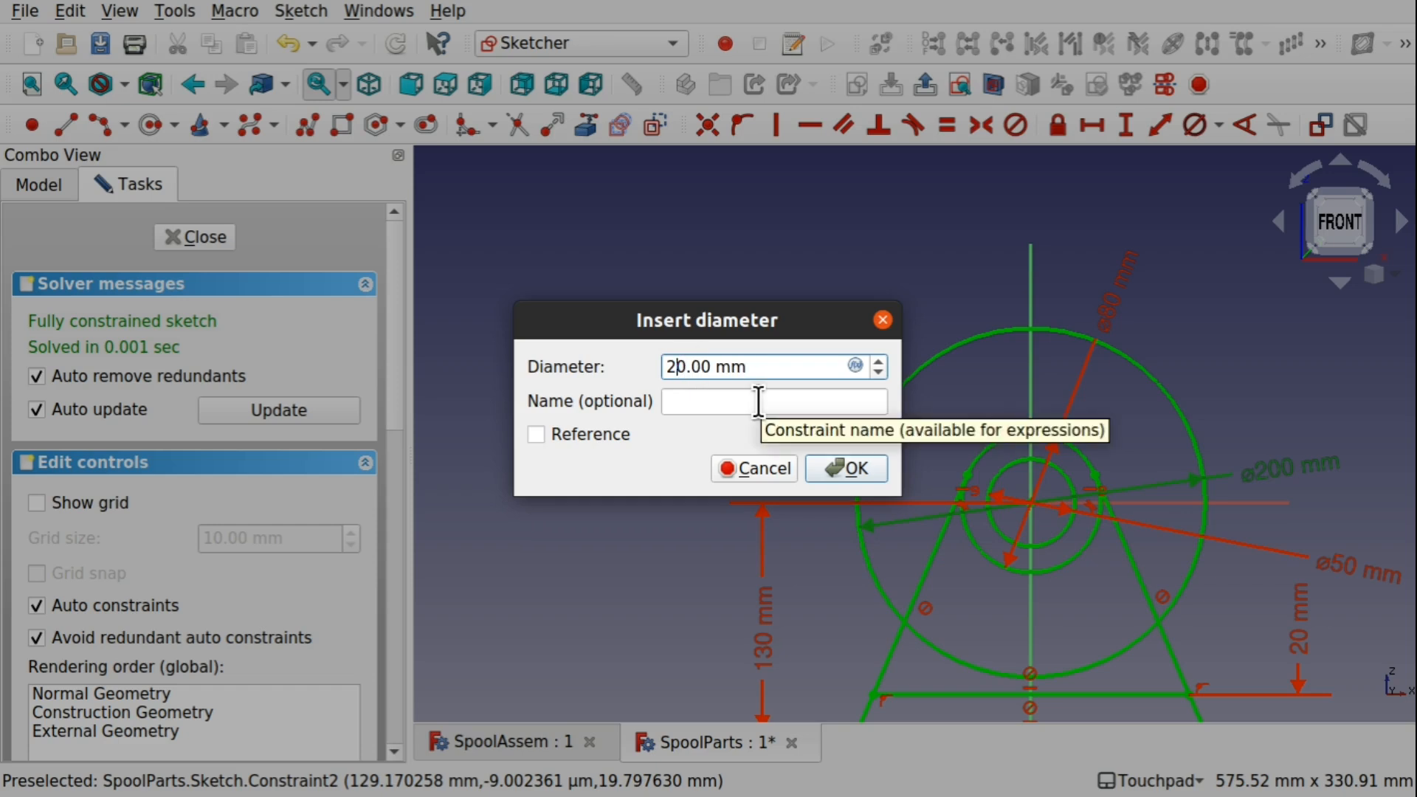
pyautogui.write('5')
pyautogui.press('Return')
pyautogui.click(208, 236)
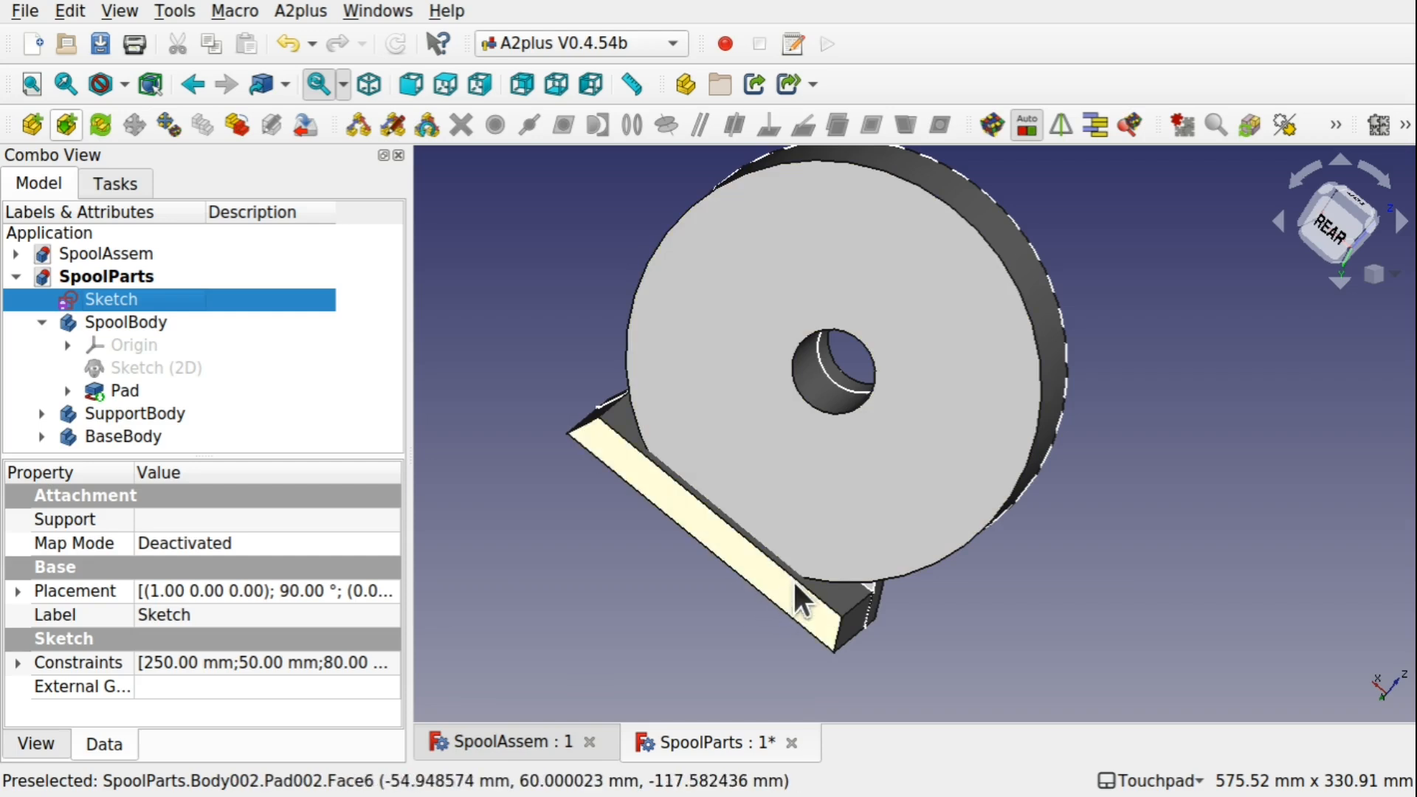
pyautogui.moveTo(975, 547); pyautogui.dragTo(936, 468, button='middle')
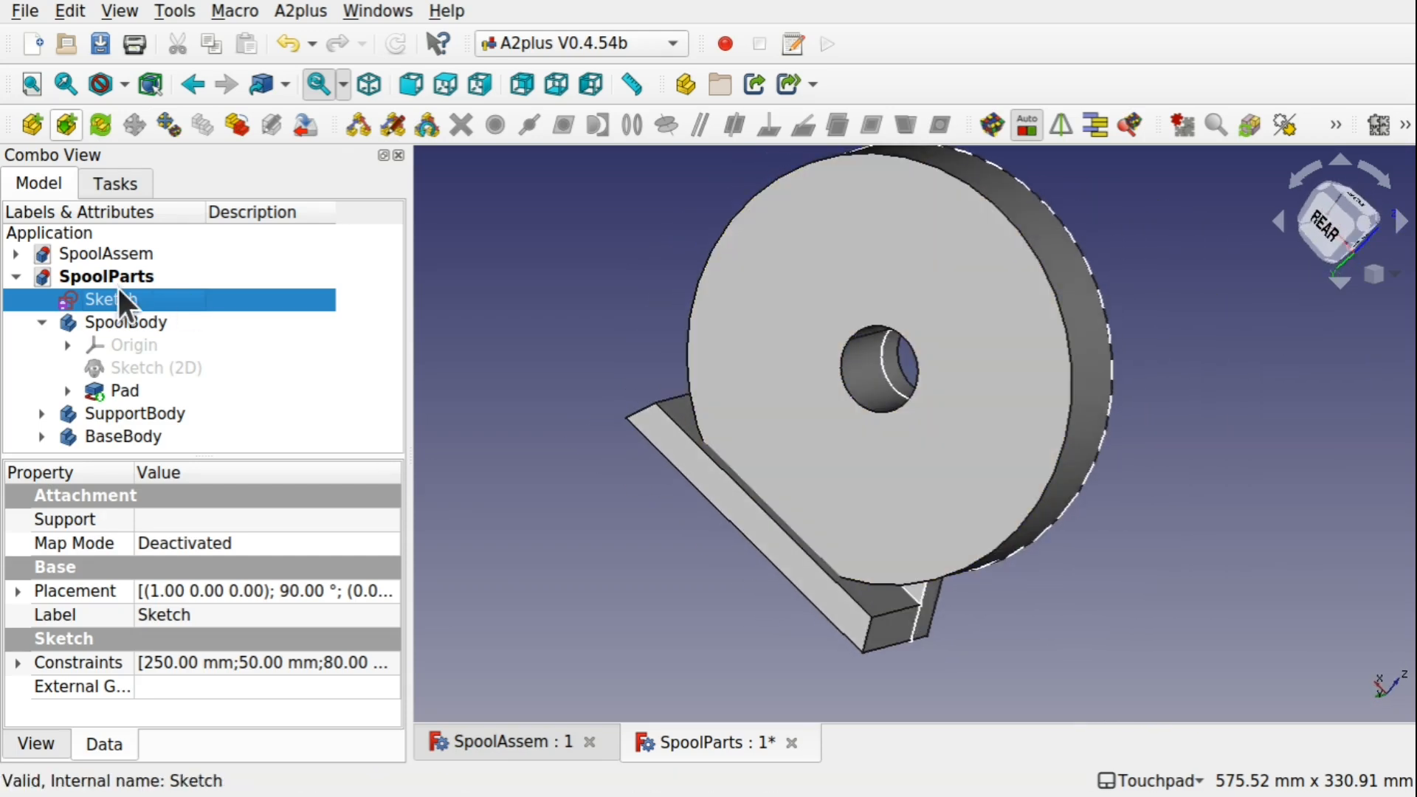
# Reopen the master sketch and set the outer circle's diameter to 200 mm.
pyautogui.click(118, 286)
pyautogui.doubleClick(91, 298)
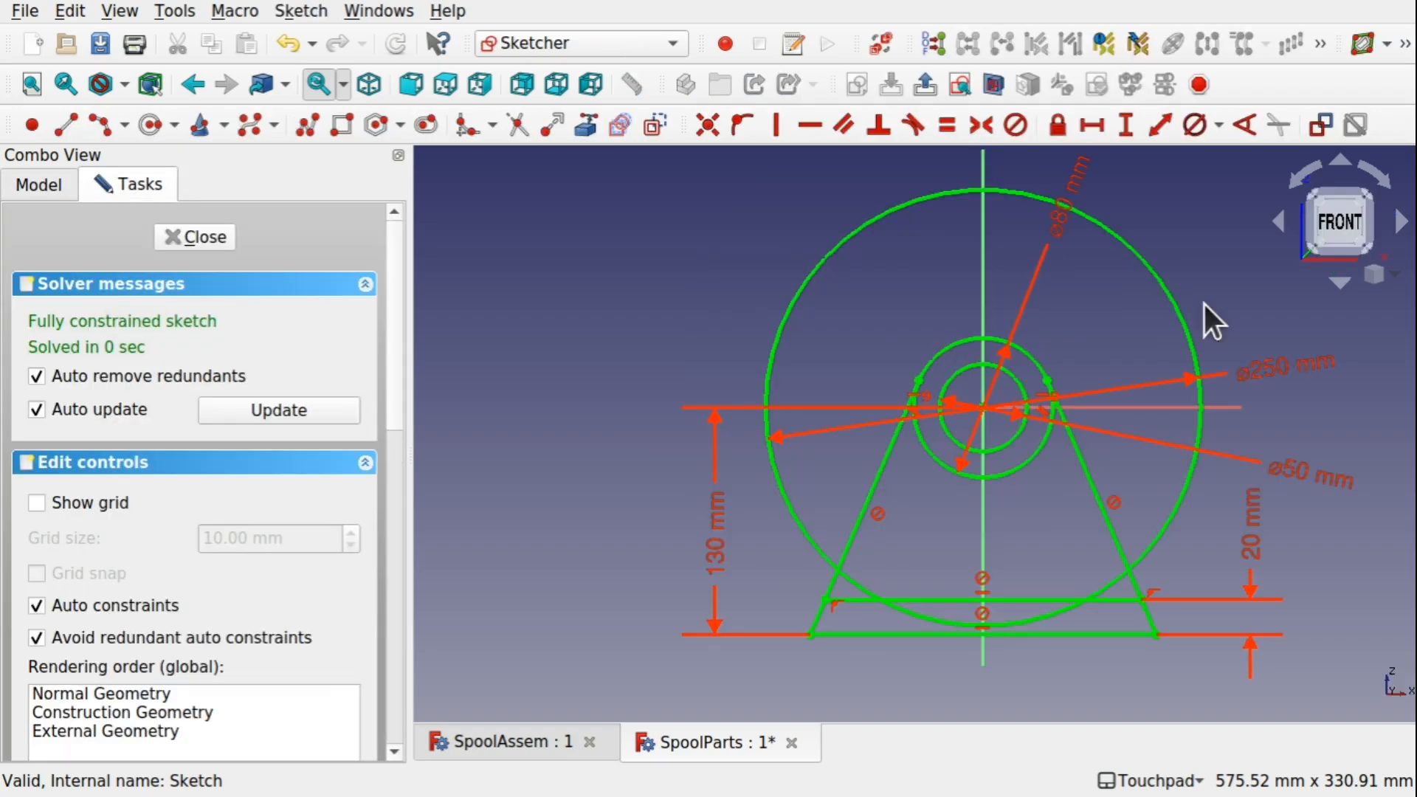
pyautogui.doubleClick(1284, 371)
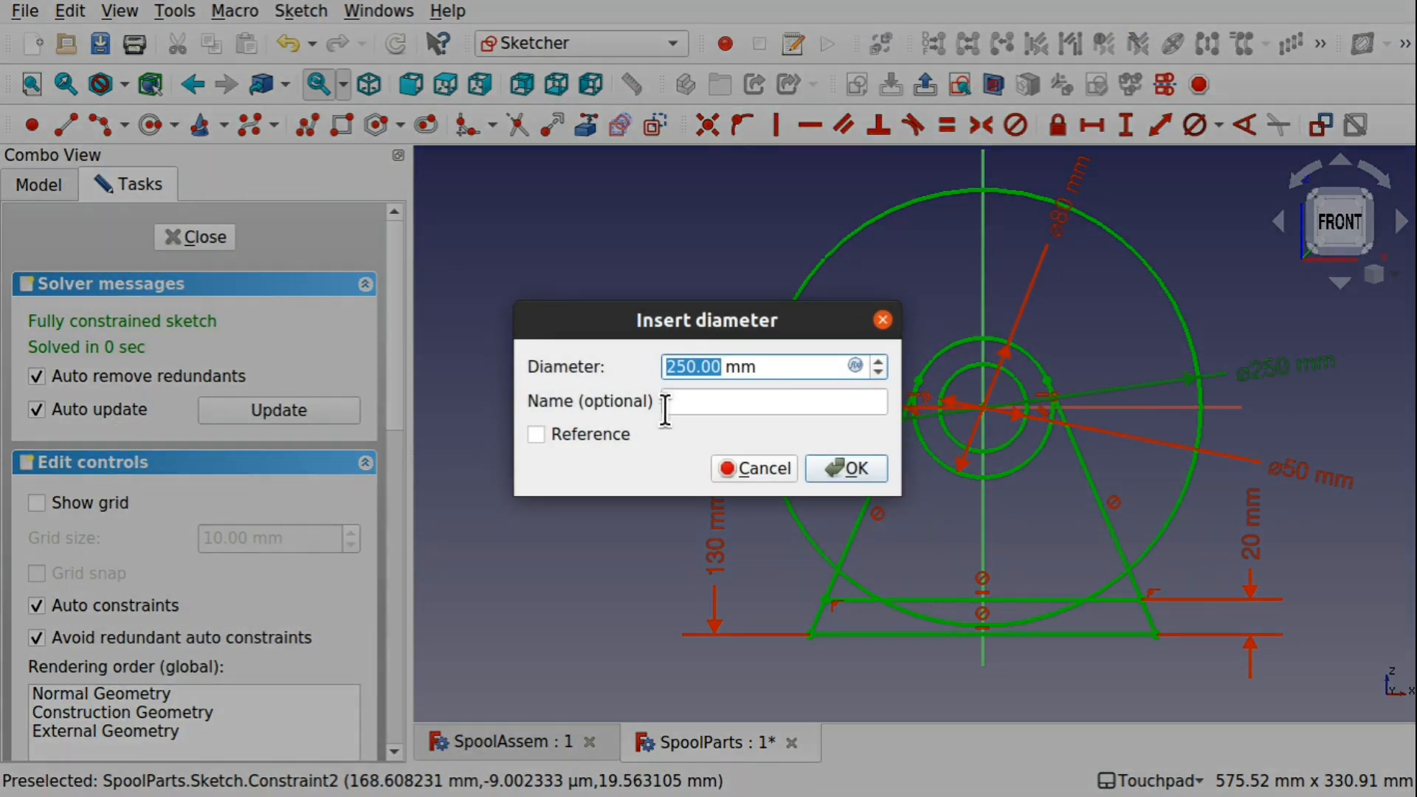
pyautogui.click(686, 367)
pyautogui.press('BackSpace')
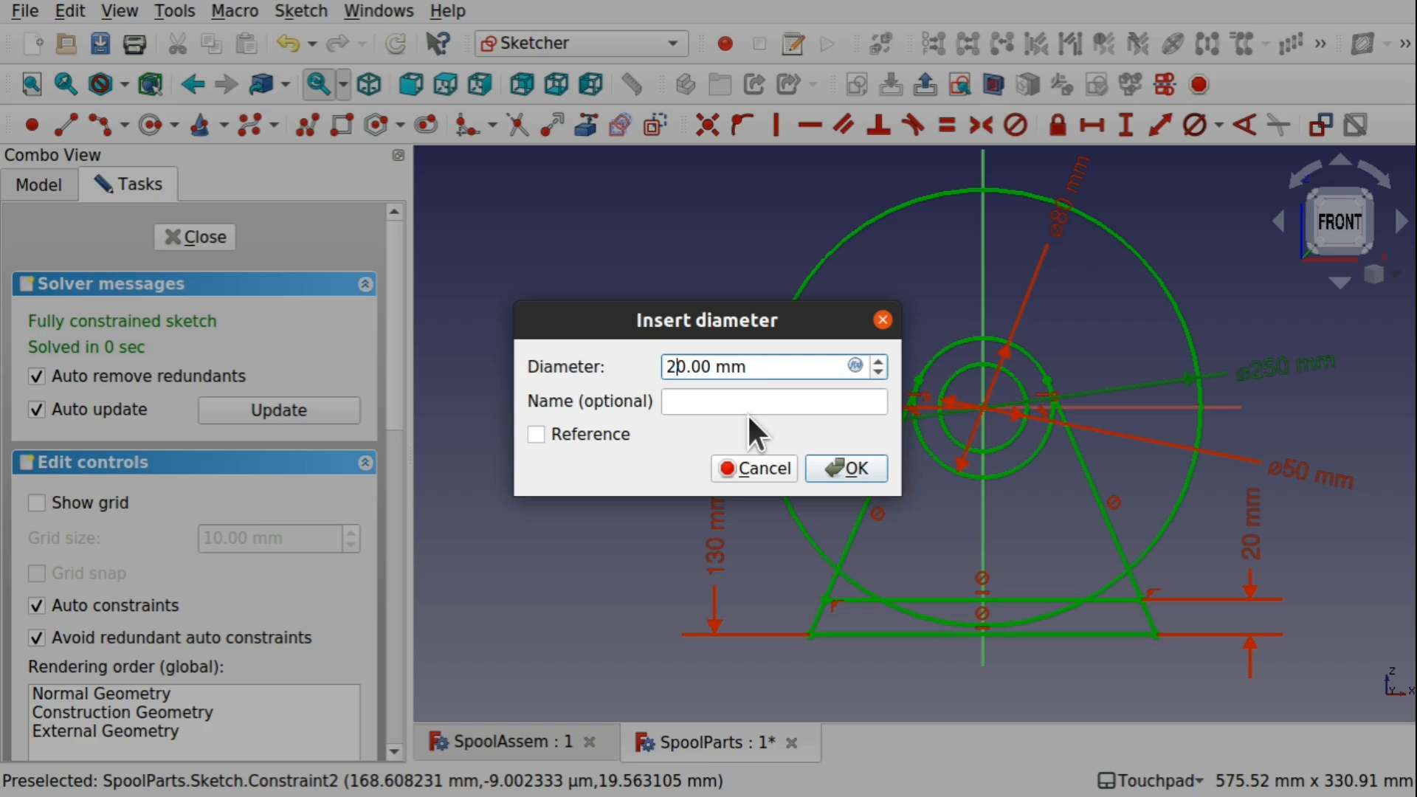
pyautogui.write('0')
pyautogui.click(848, 468)
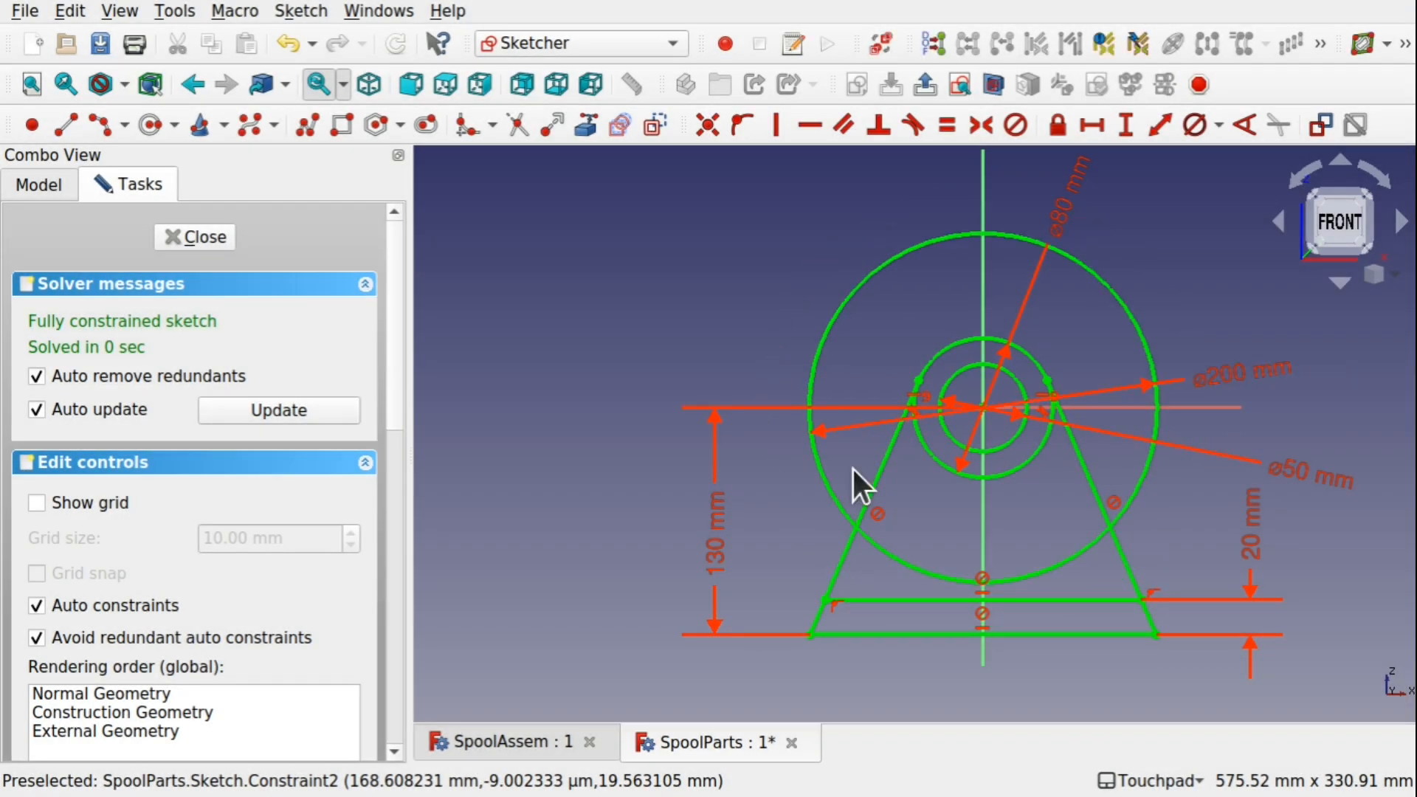
# Set the vertical distance from the circle centre to the base's bottom line to 150 mm and close the sketch.
pyautogui.doubleClick(718, 554)
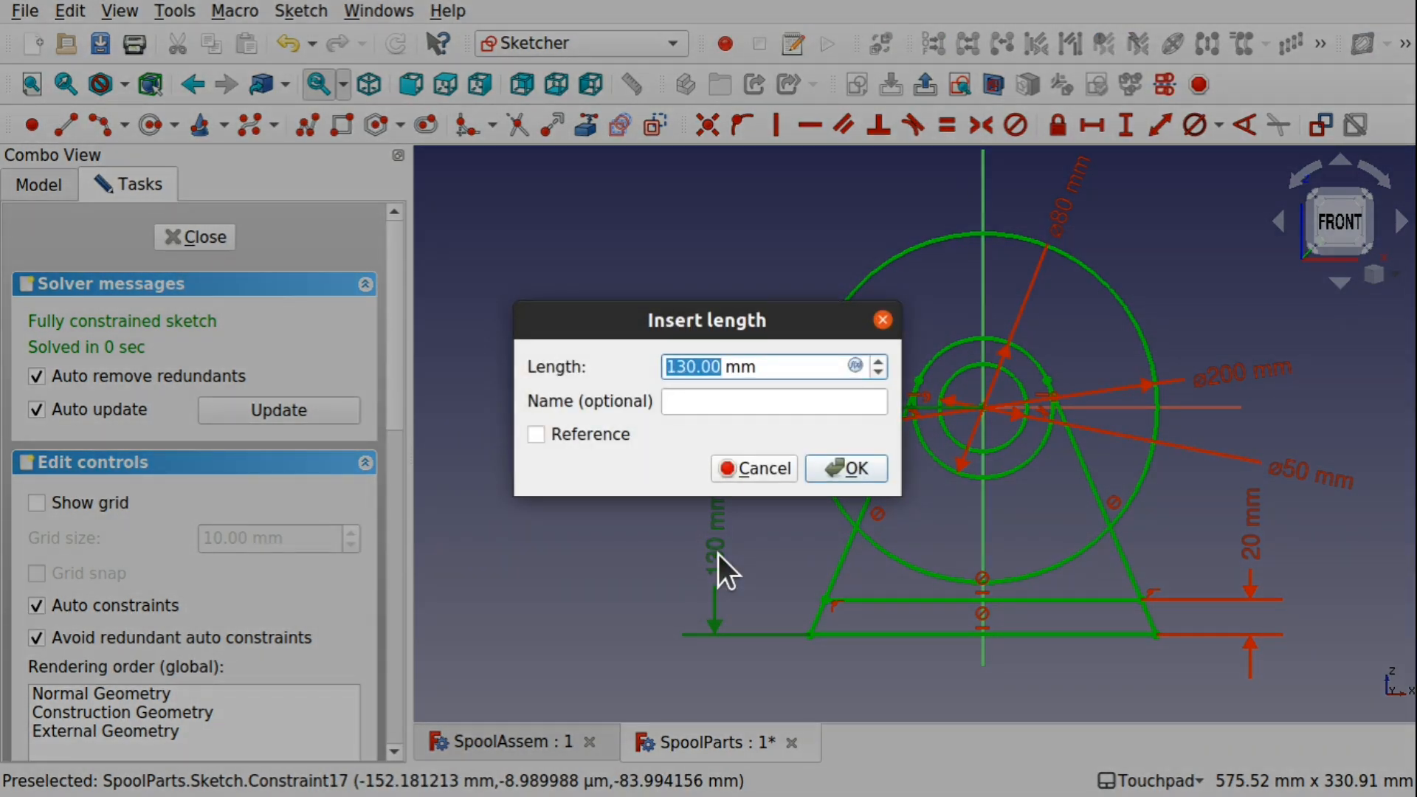
pyautogui.press('Left')
pyautogui.press('Right')
pyautogui.press('Delete')
pyautogui.write('5')
pyautogui.press('Return')
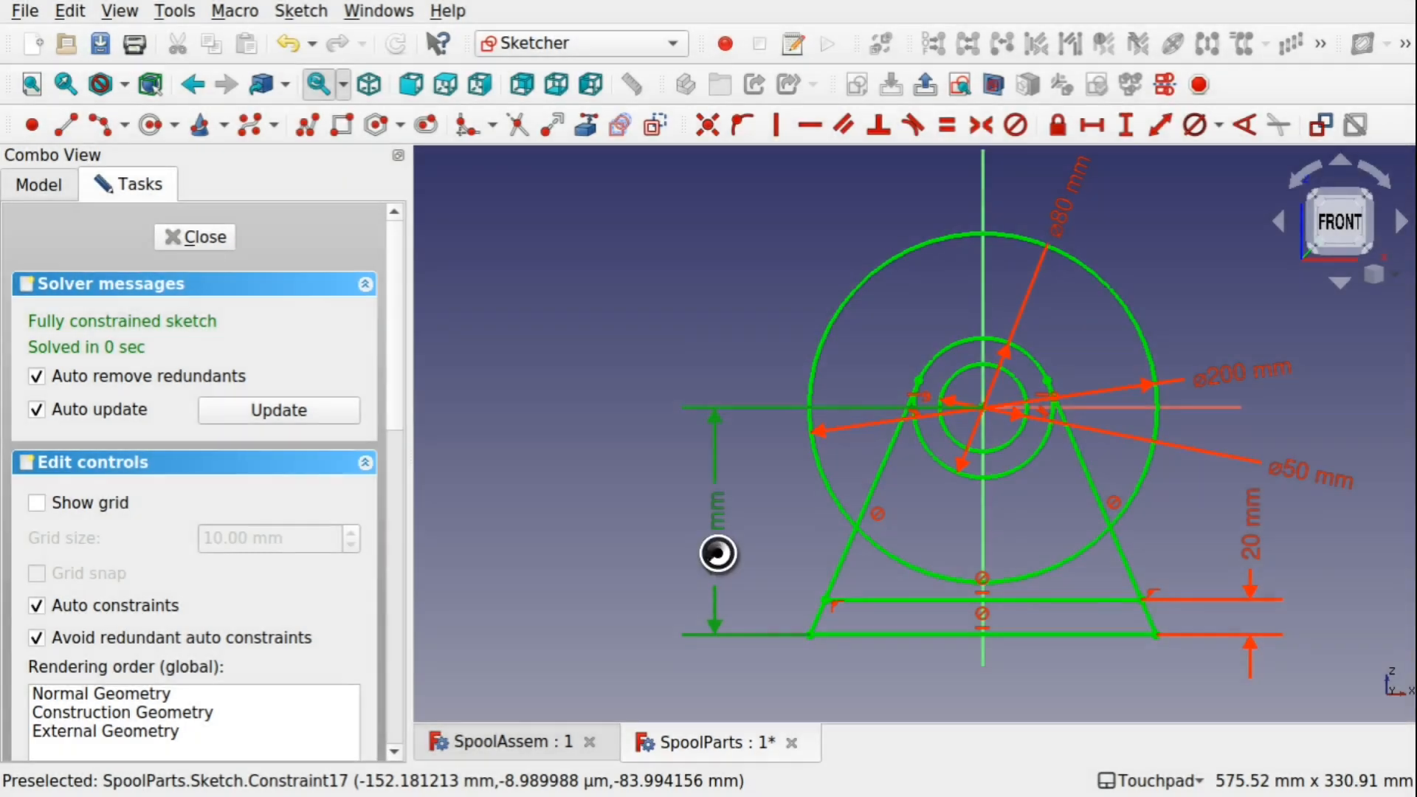
pyautogui.click(212, 232)
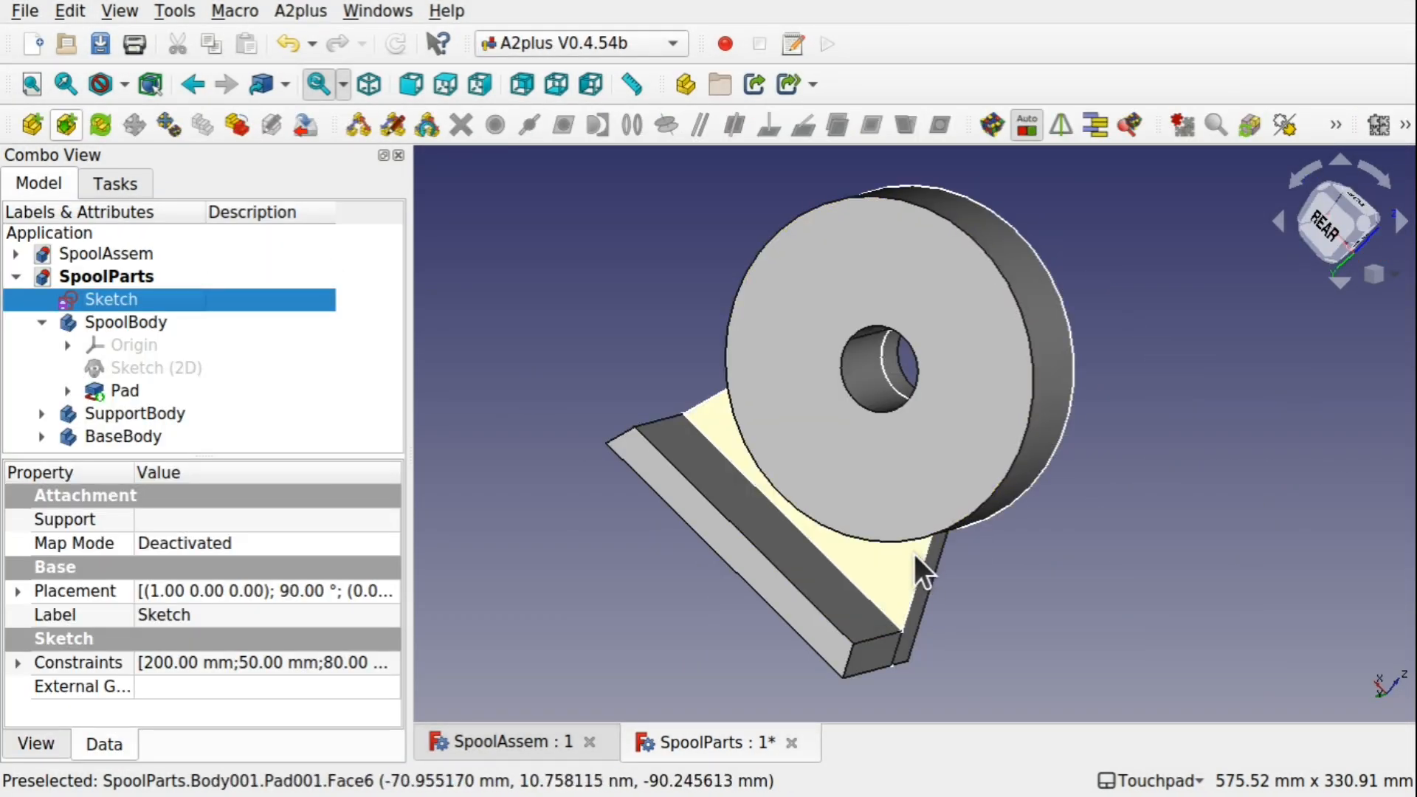
pyautogui.keyDown('shift'); pyautogui.moveTo(900, 541); pyautogui.dragTo(854, 587); pyautogui.keyUp('shift')
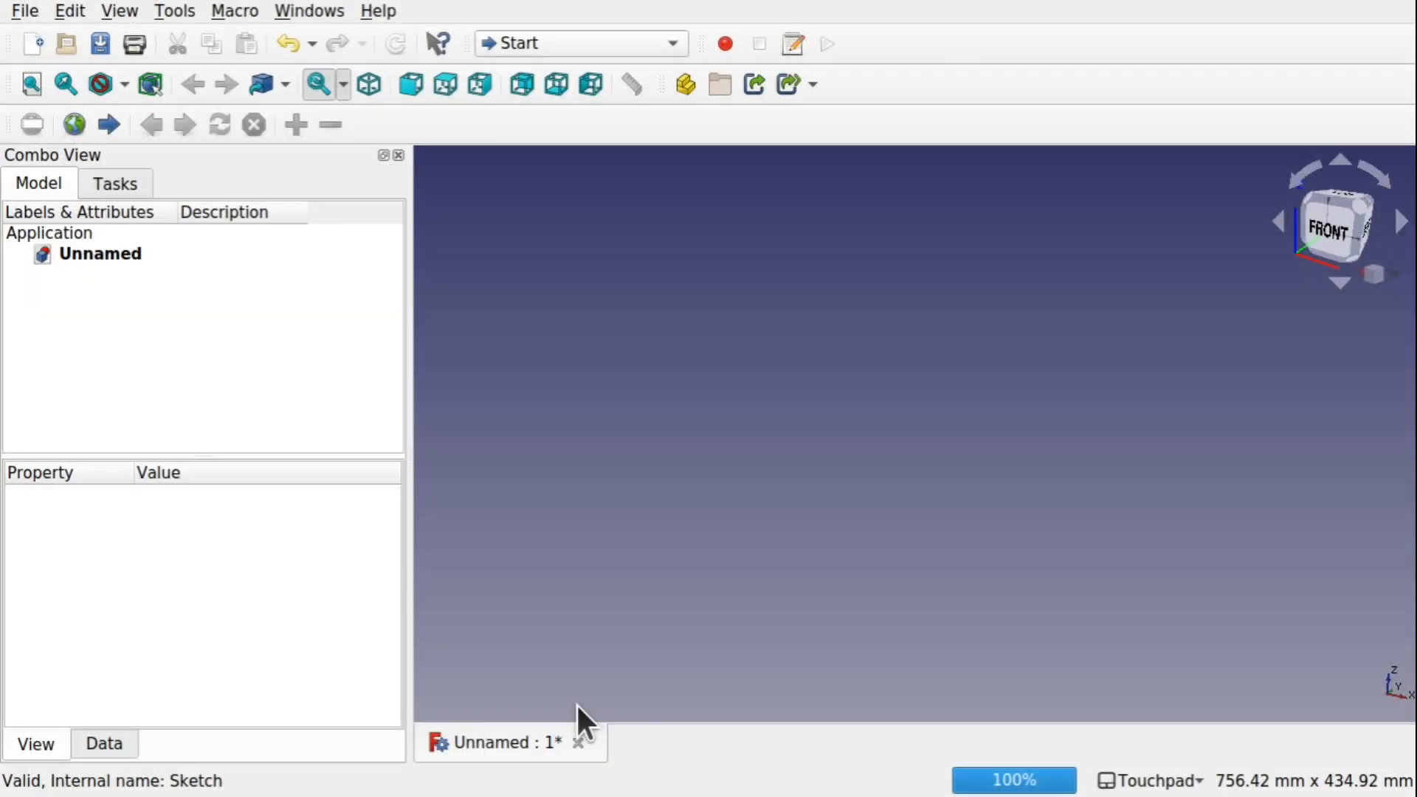
# Switch to the Sketcher workbench and create a new sketch on the XZ-Plane with no offset.
pyautogui.click(592, 36)
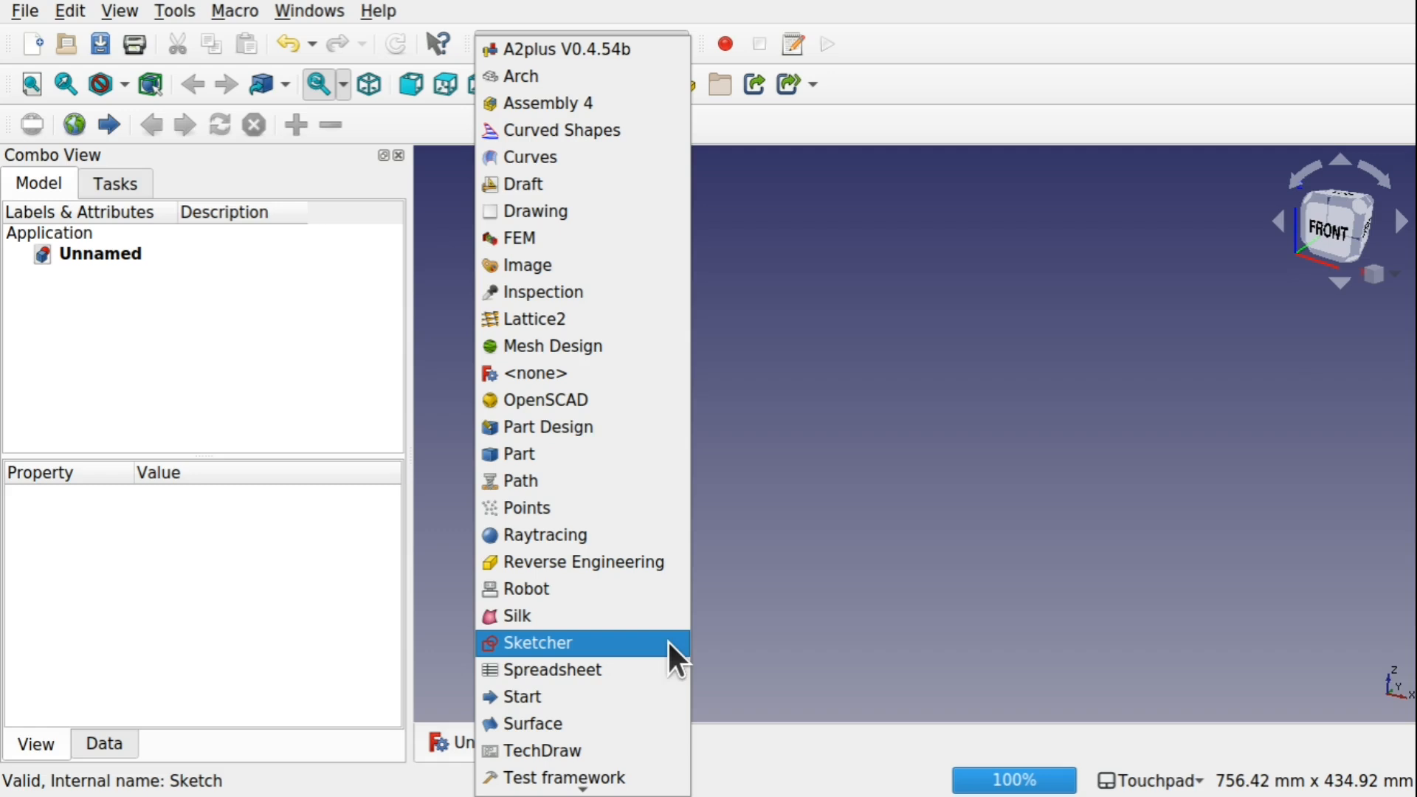
pyautogui.click(583, 642)
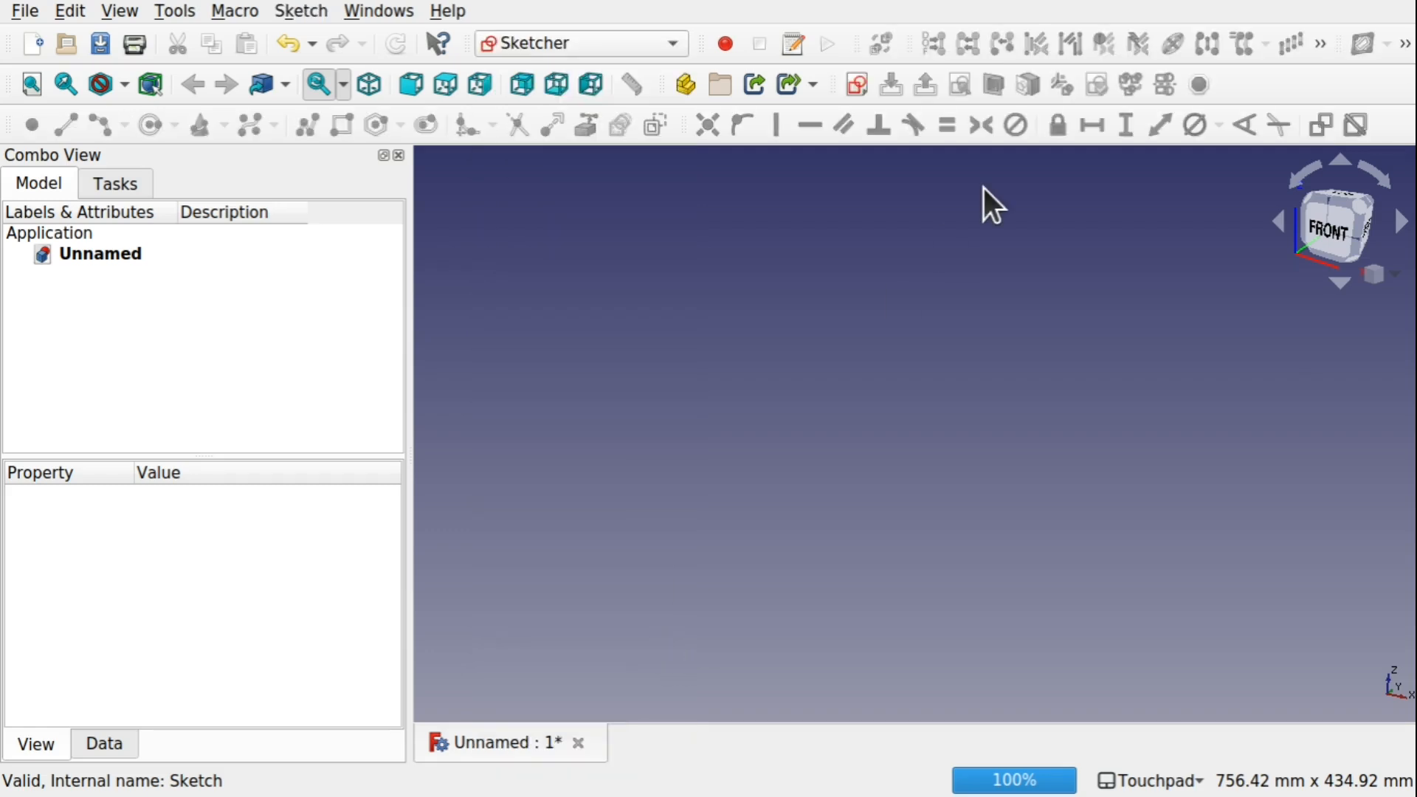
pyautogui.click(859, 86)
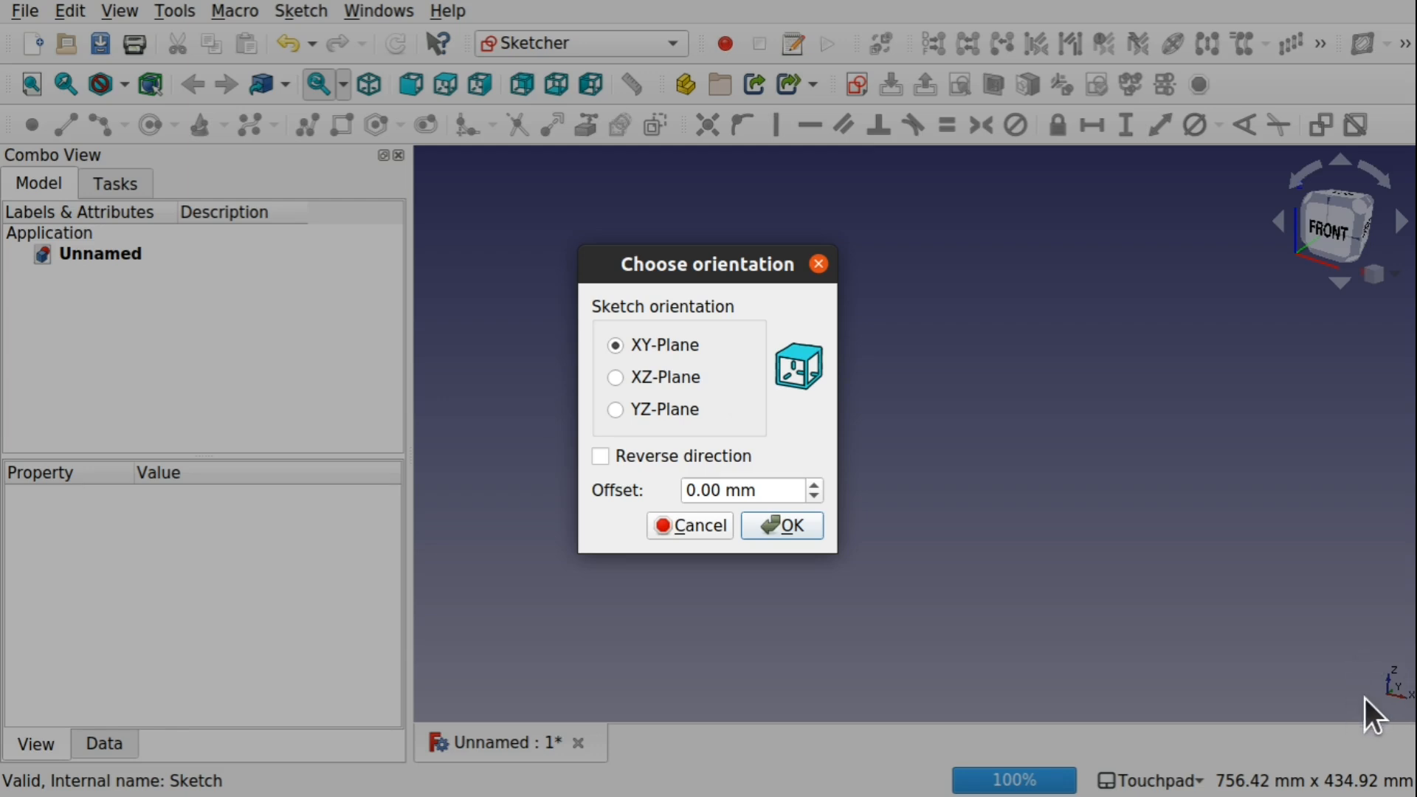
pyautogui.click(655, 378)
pyautogui.click(796, 525)
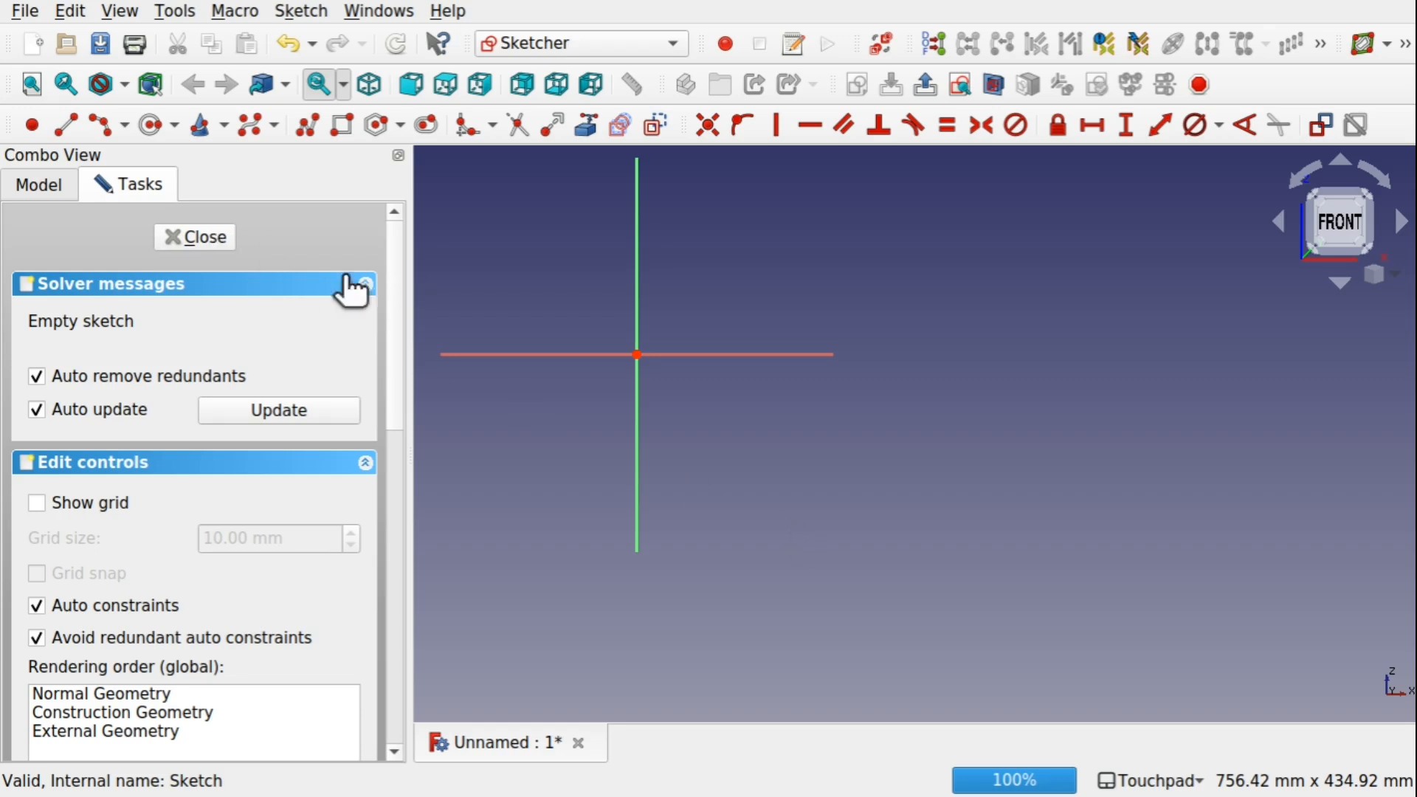
# Draw a circle centred on the sketch origin with a radius of about 148 mm.
pyautogui.keyDown('shift'); pyautogui.moveTo(586, 329); pyautogui.dragTo(813, 379, button='middle'); pyautogui.keyUp('shift')
pyautogui.scroll(4, 813, 379)
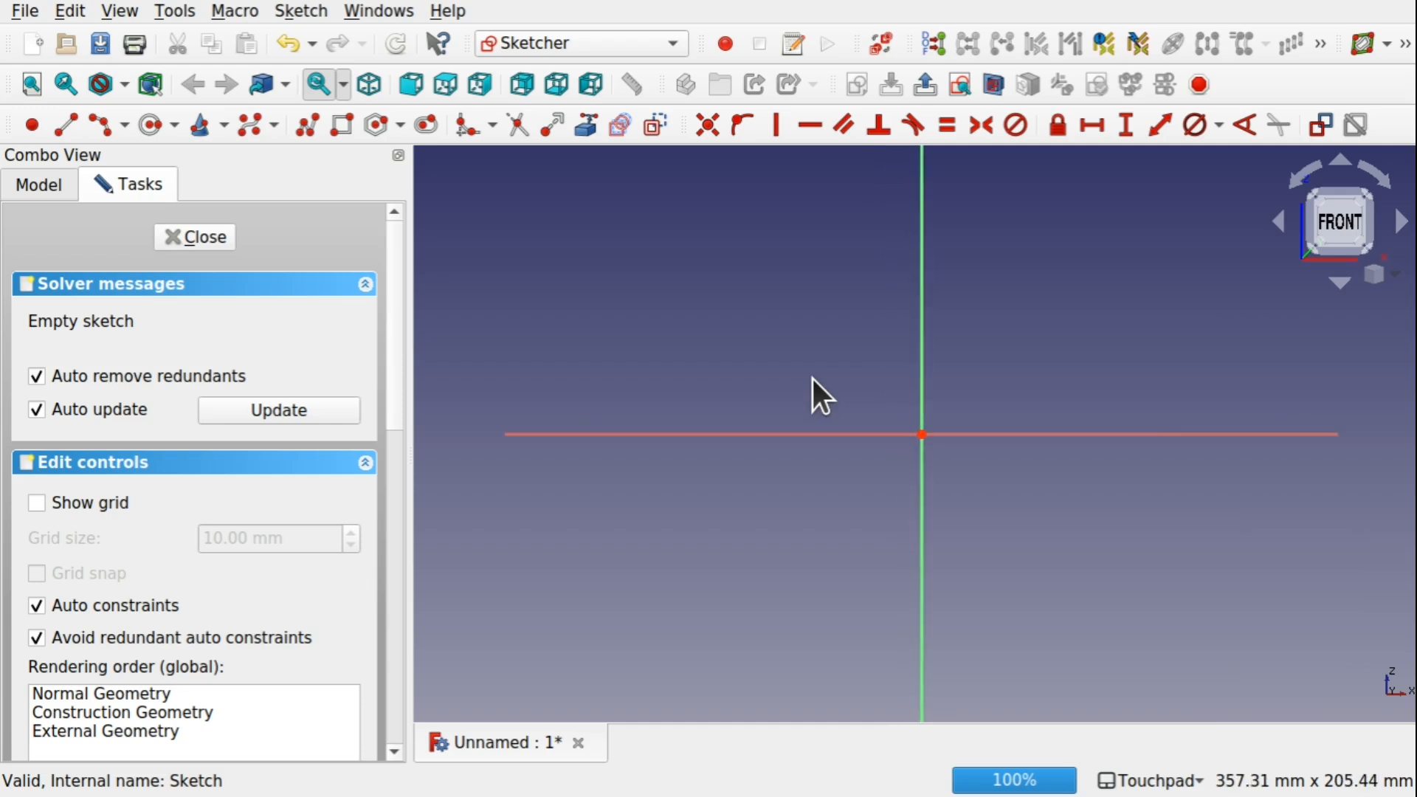
pyautogui.scroll(-2, 813, 378)
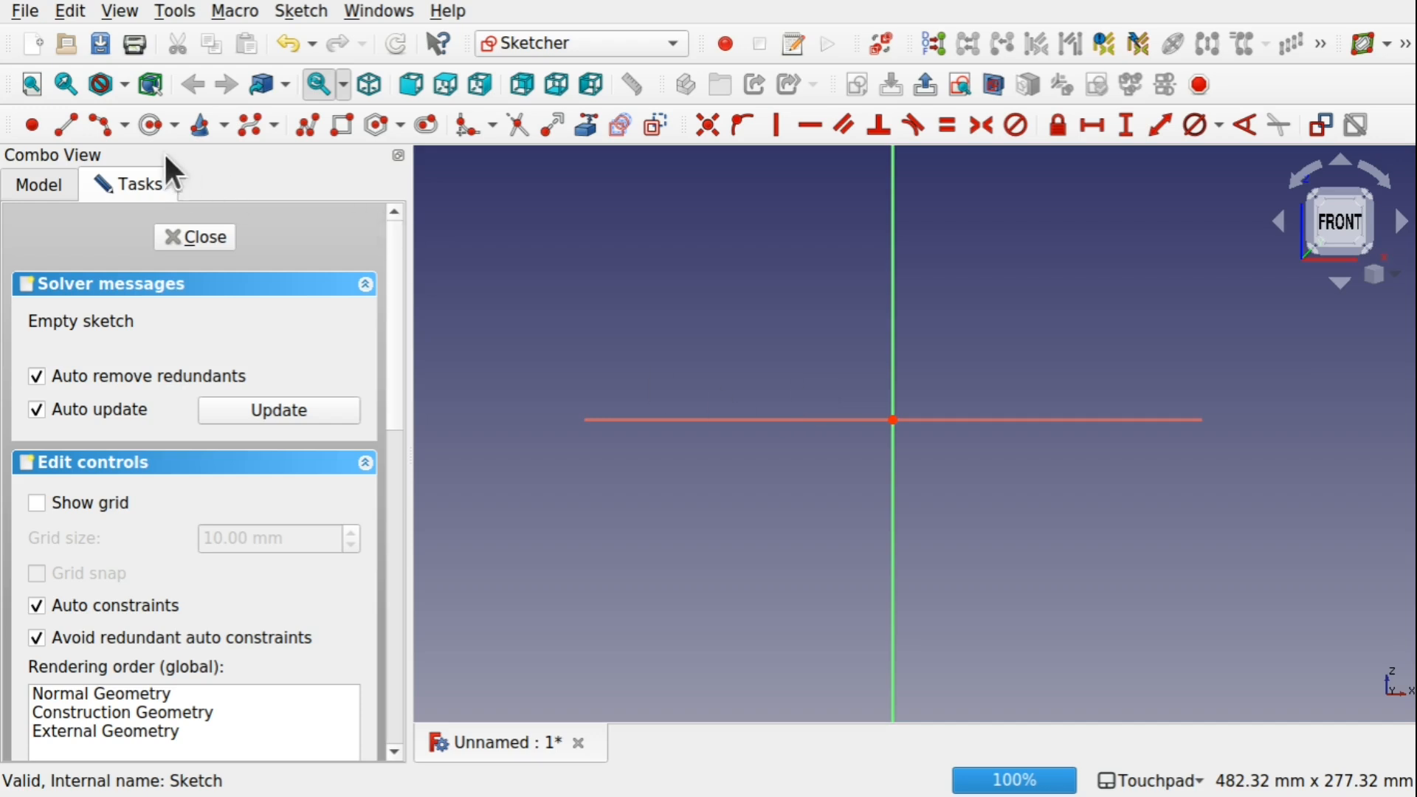
pyautogui.click(151, 126)
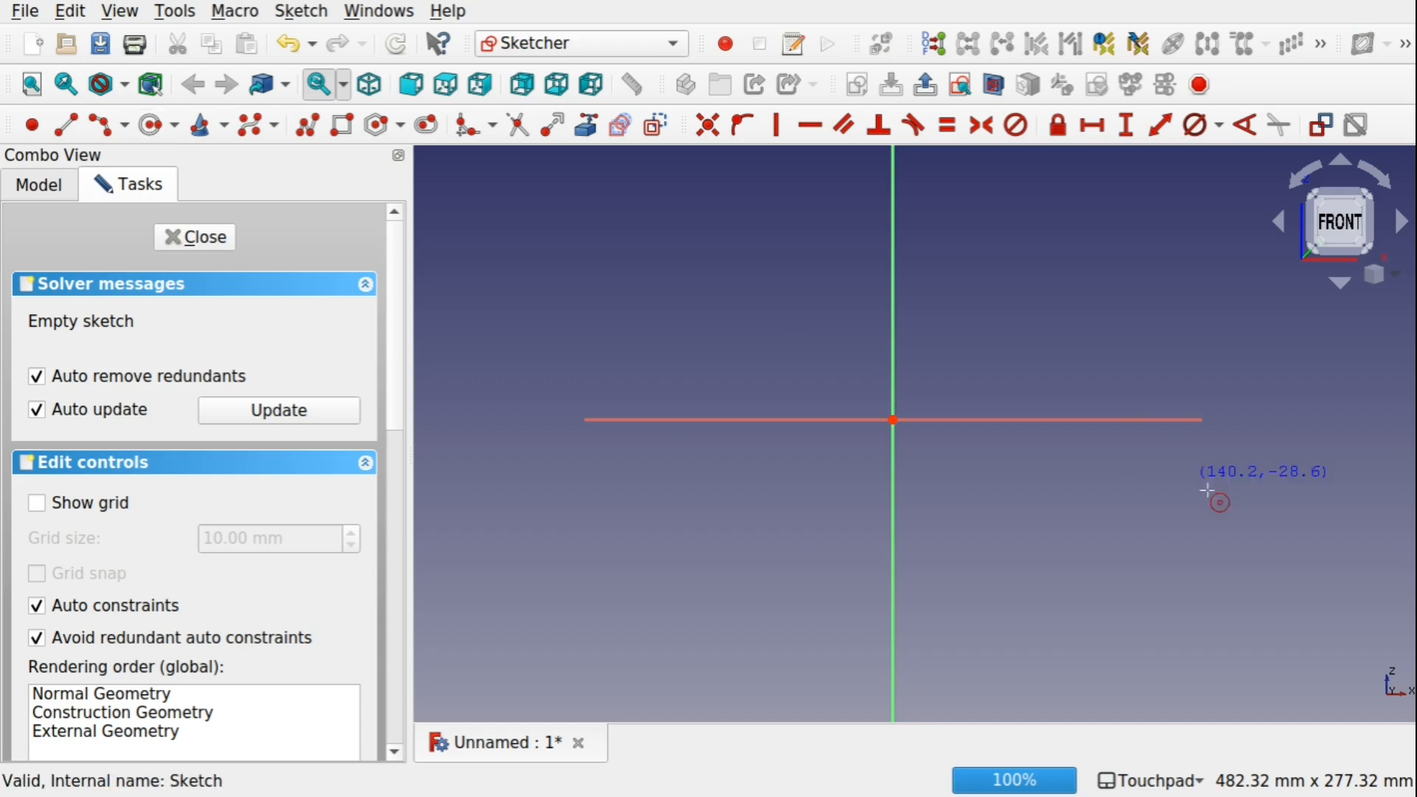
pyautogui.click(893, 420)
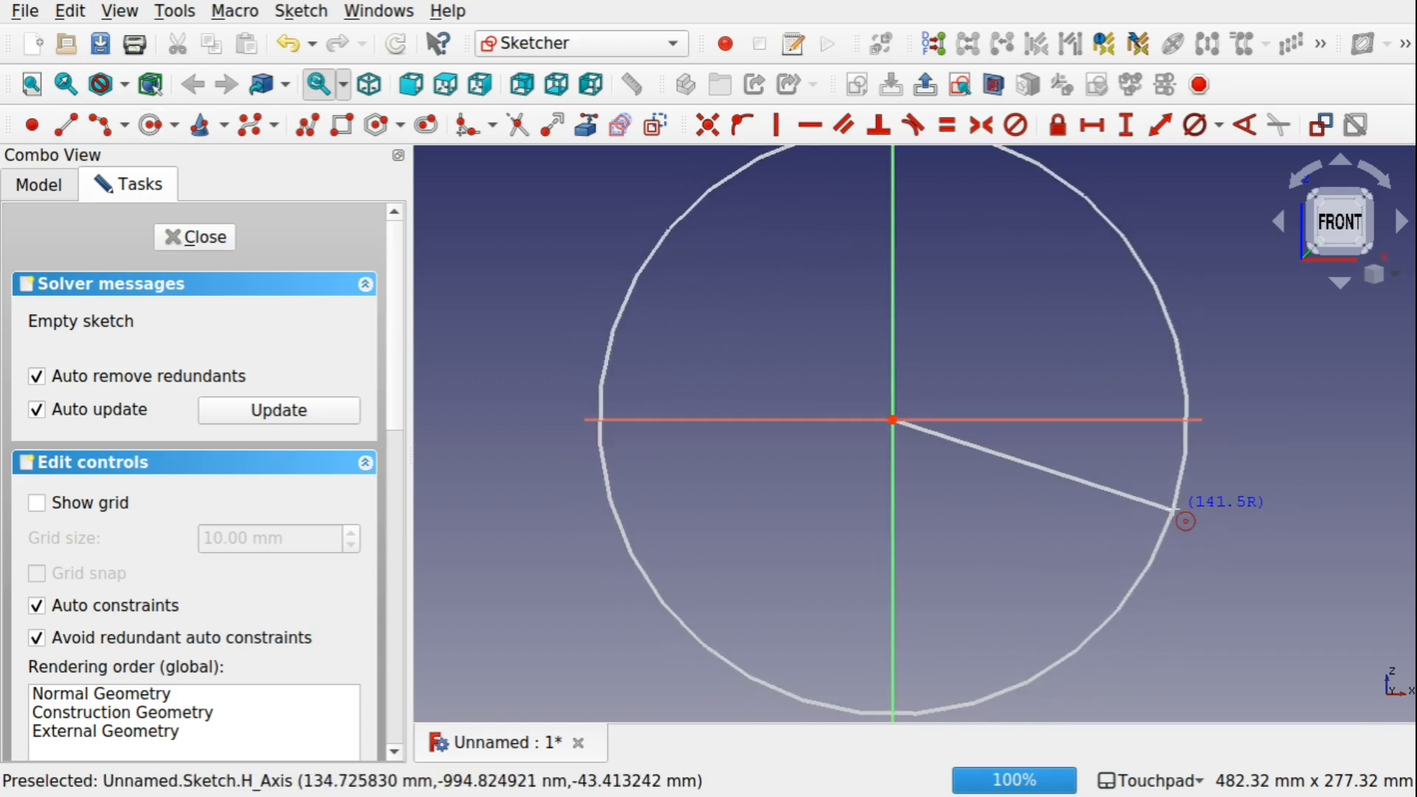
pyautogui.click(1189, 515)
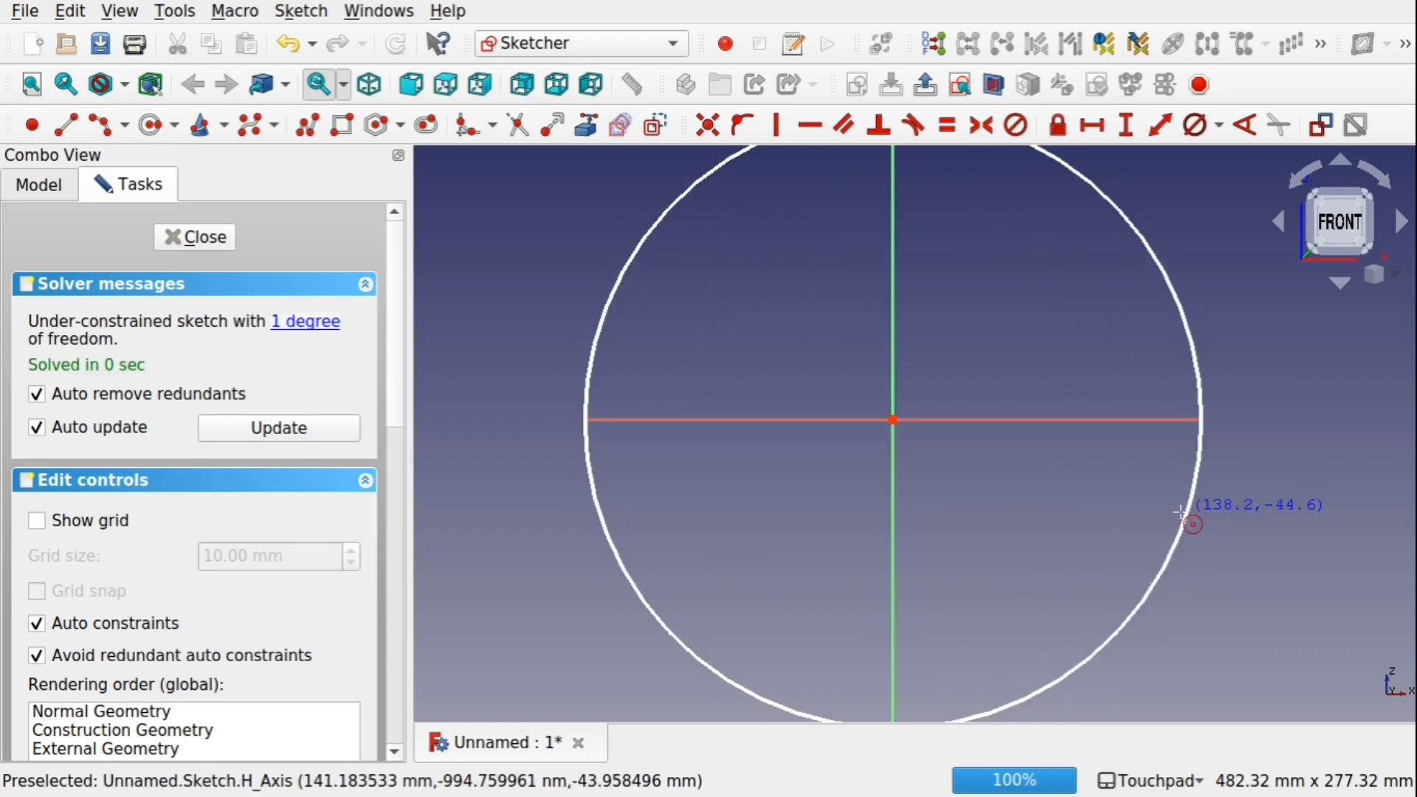
# Constrain the diameter of the circle centred on the origin to 200 mm.
pyautogui.rightClick(983, 419)
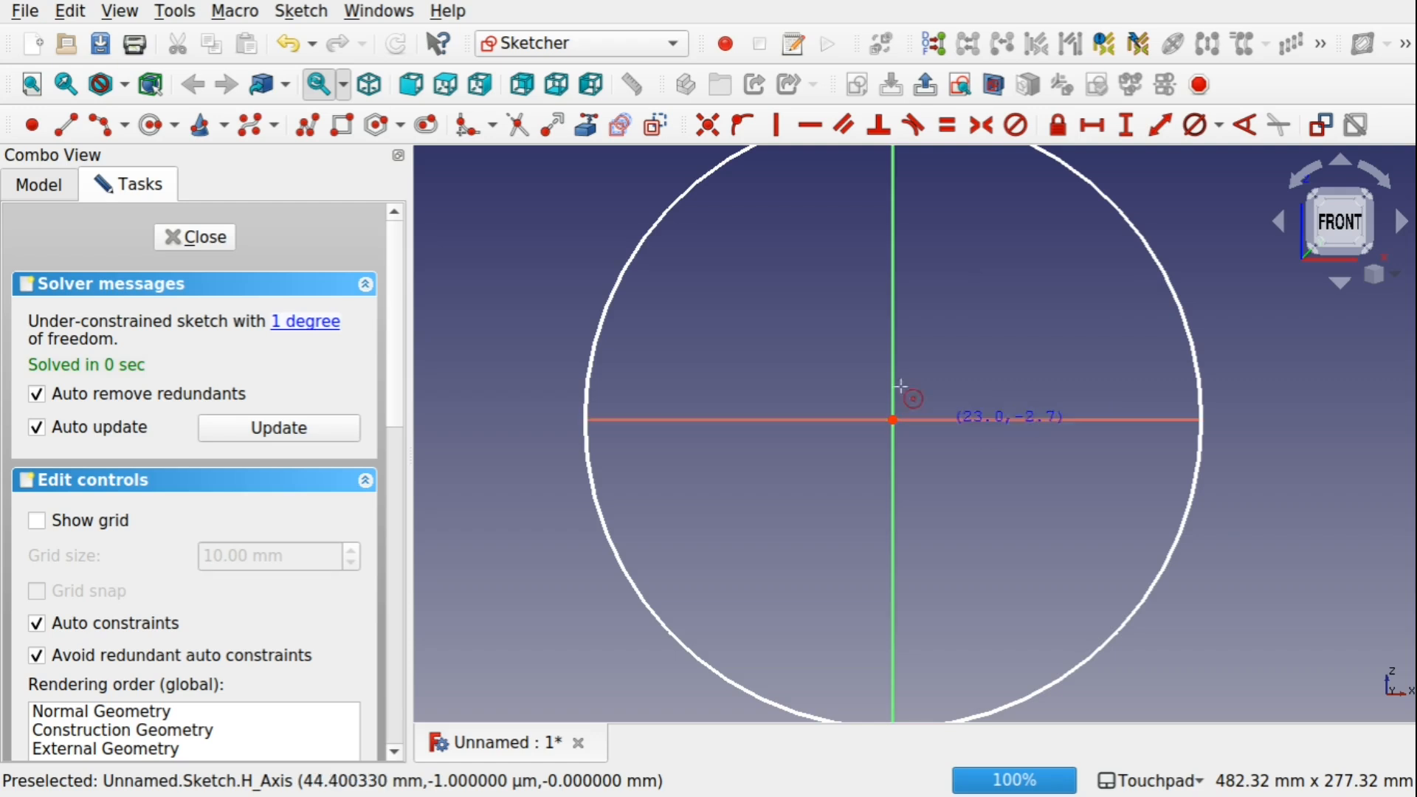
pyautogui.click(1194, 352)
pyautogui.click(1193, 126)
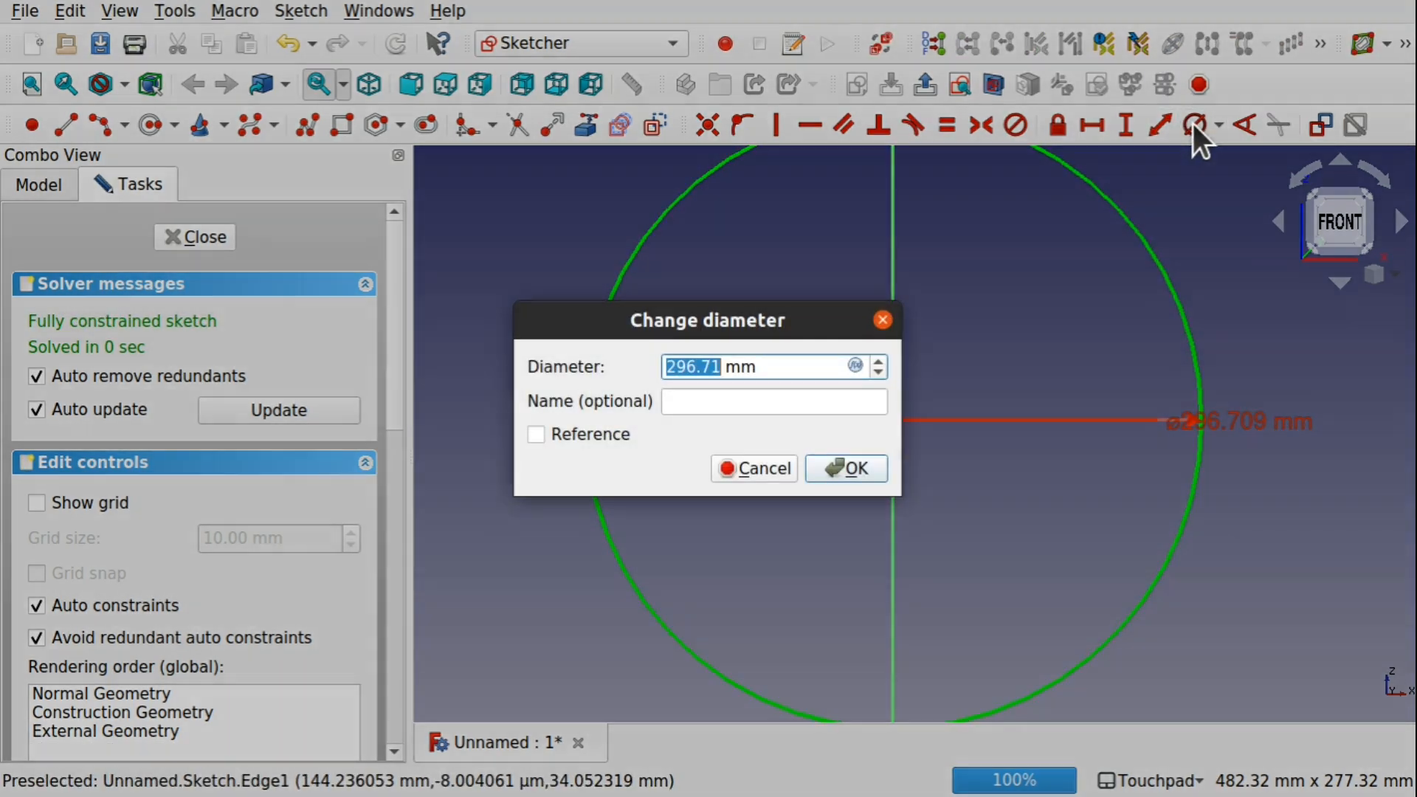
pyautogui.write('200')
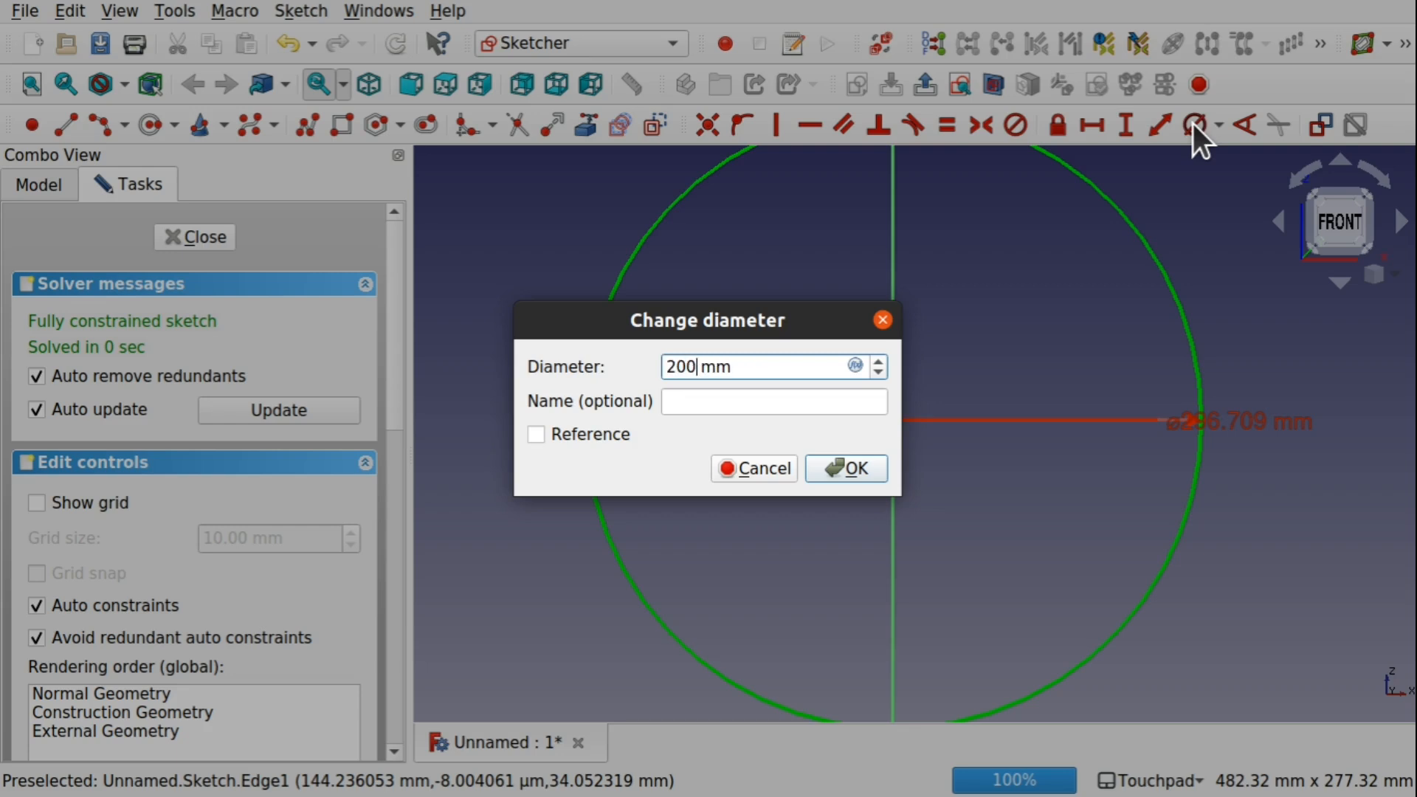
pyautogui.press('Return')
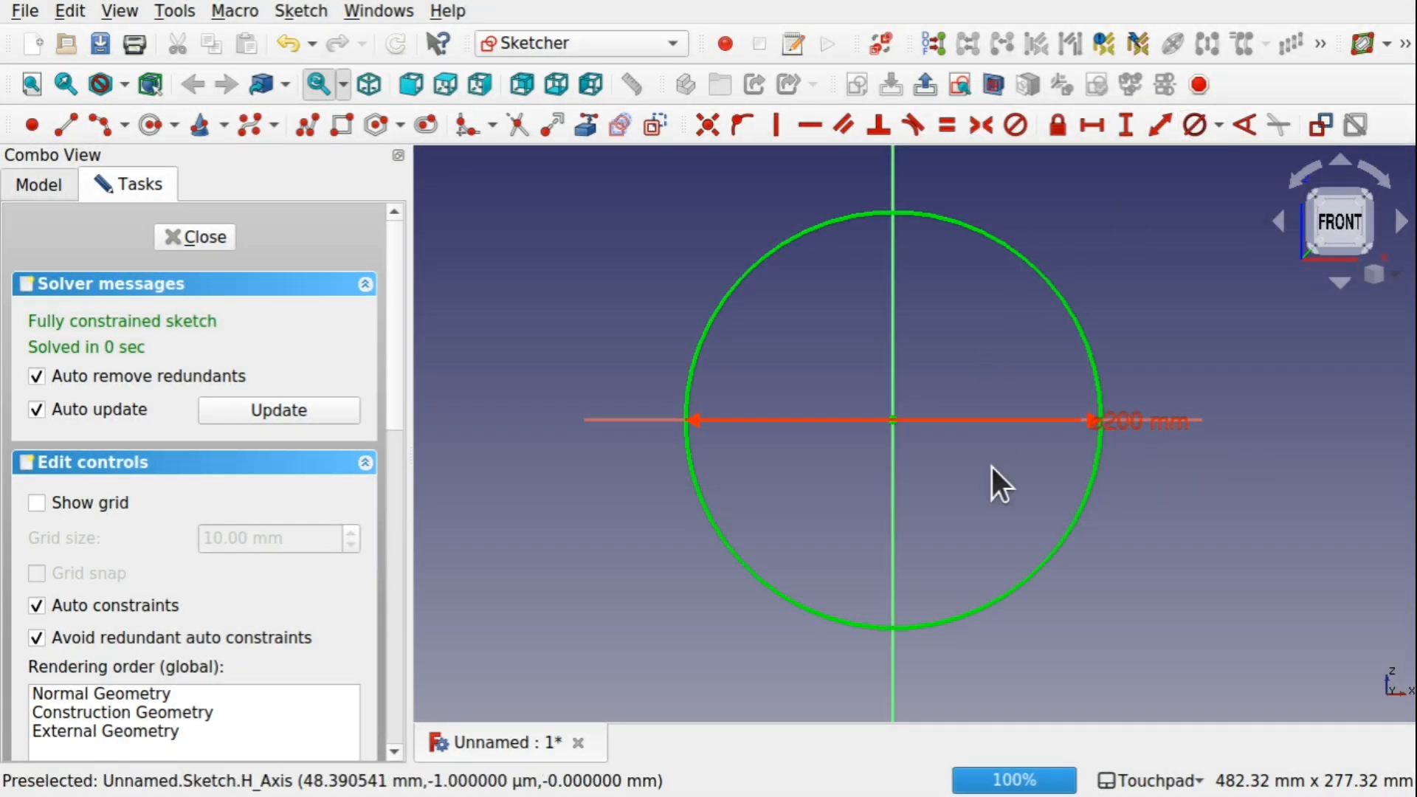
# Draw a smaller circle centred on the origin inside the outer circle and set its diameter to 50 mm.
pyautogui.scroll(-1, 992, 467)
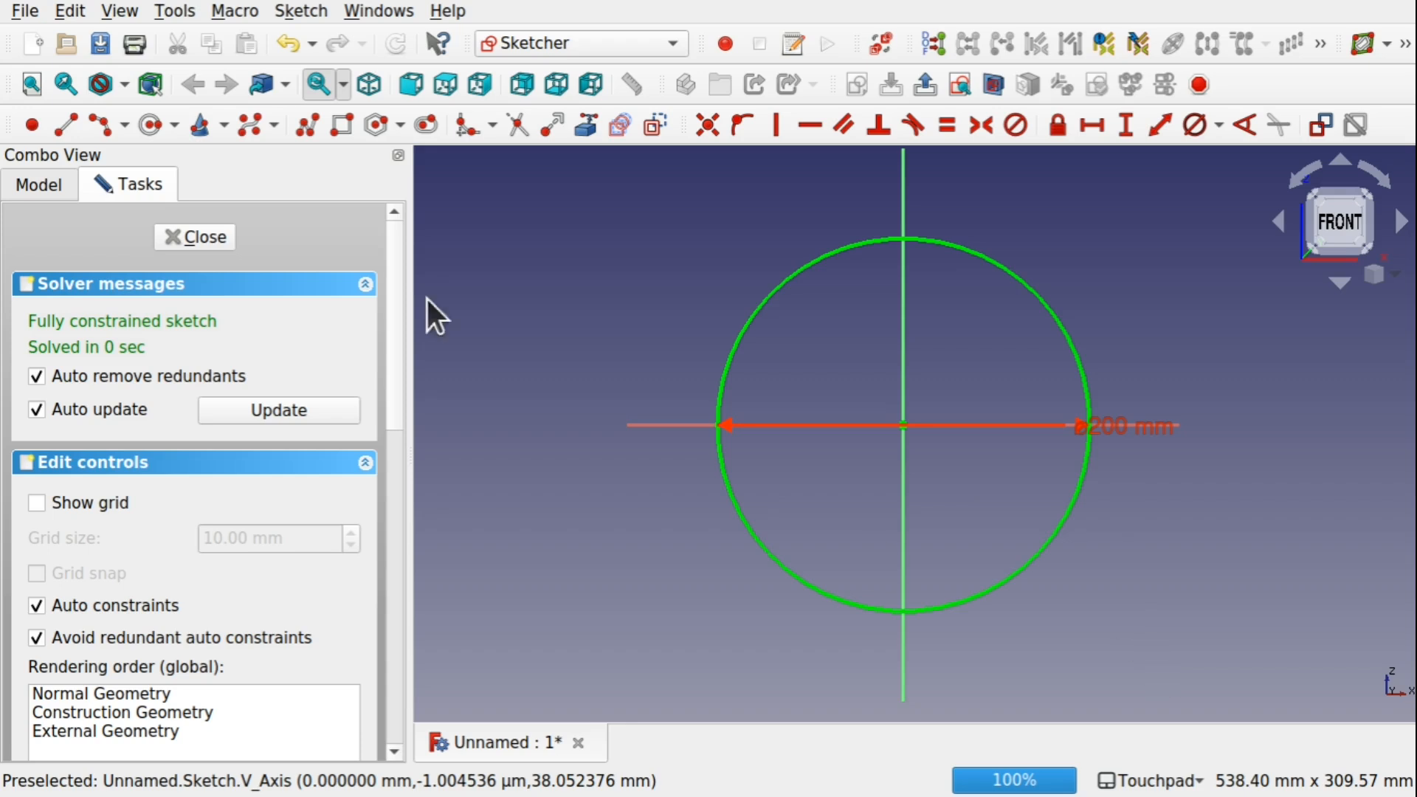
pyautogui.click(151, 124)
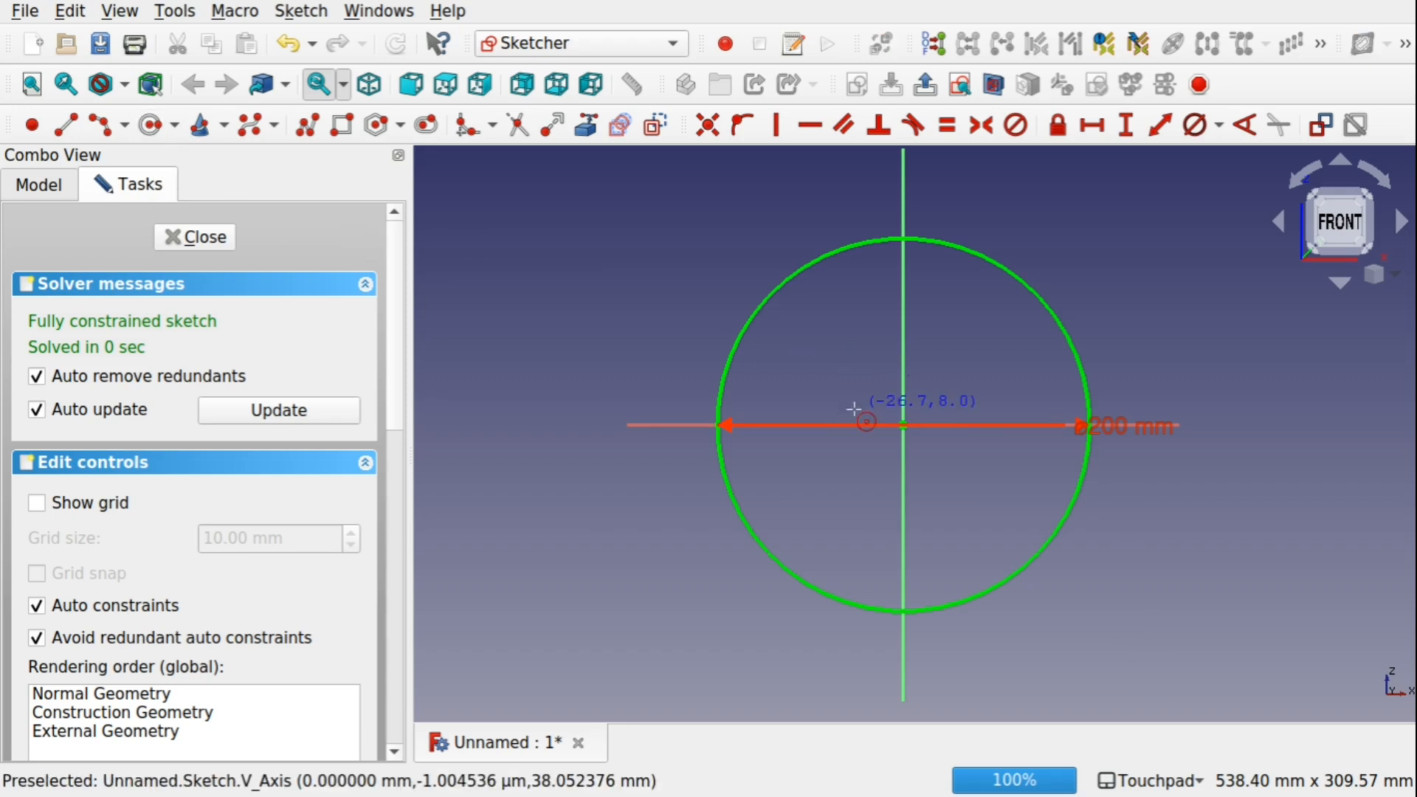
pyautogui.click(904, 426)
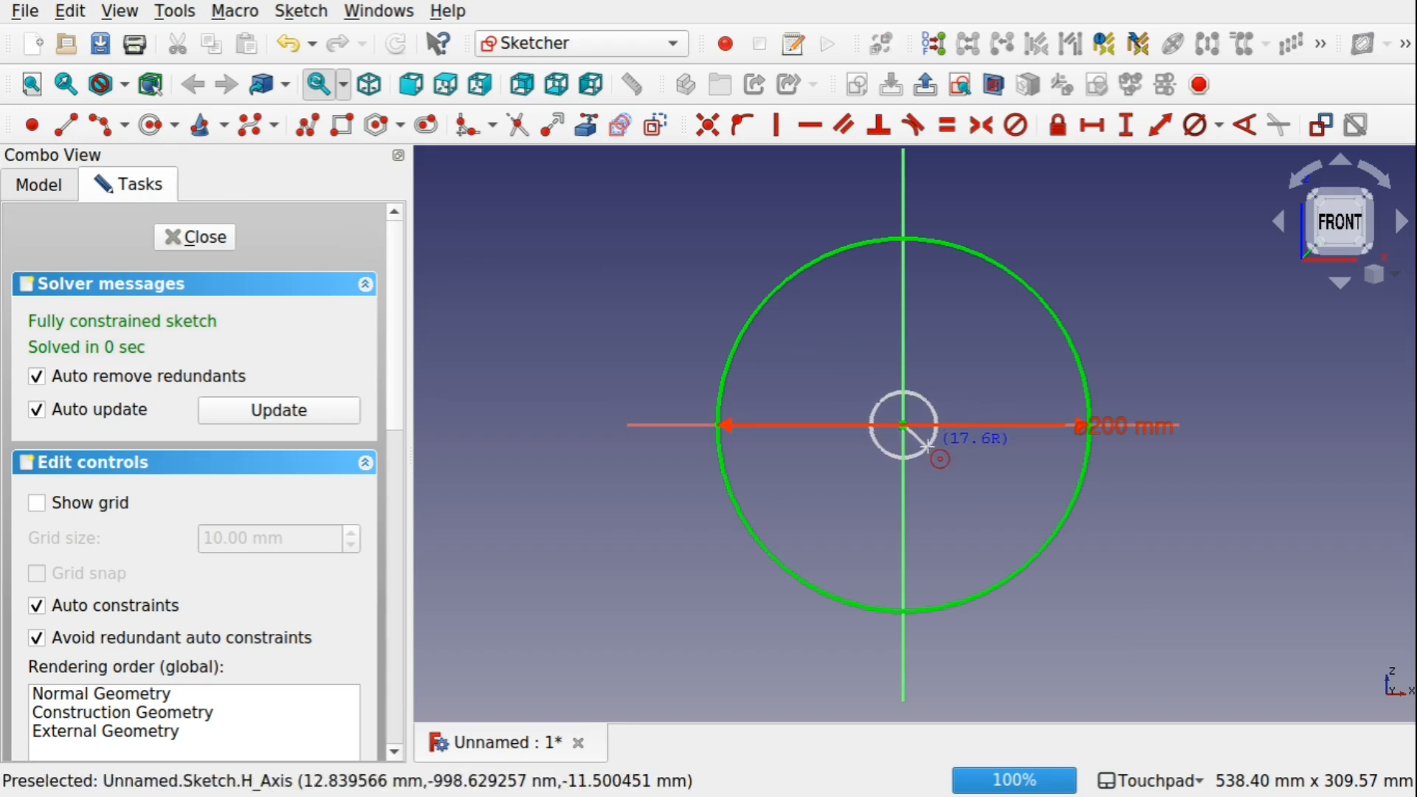
pyautogui.click(936, 449)
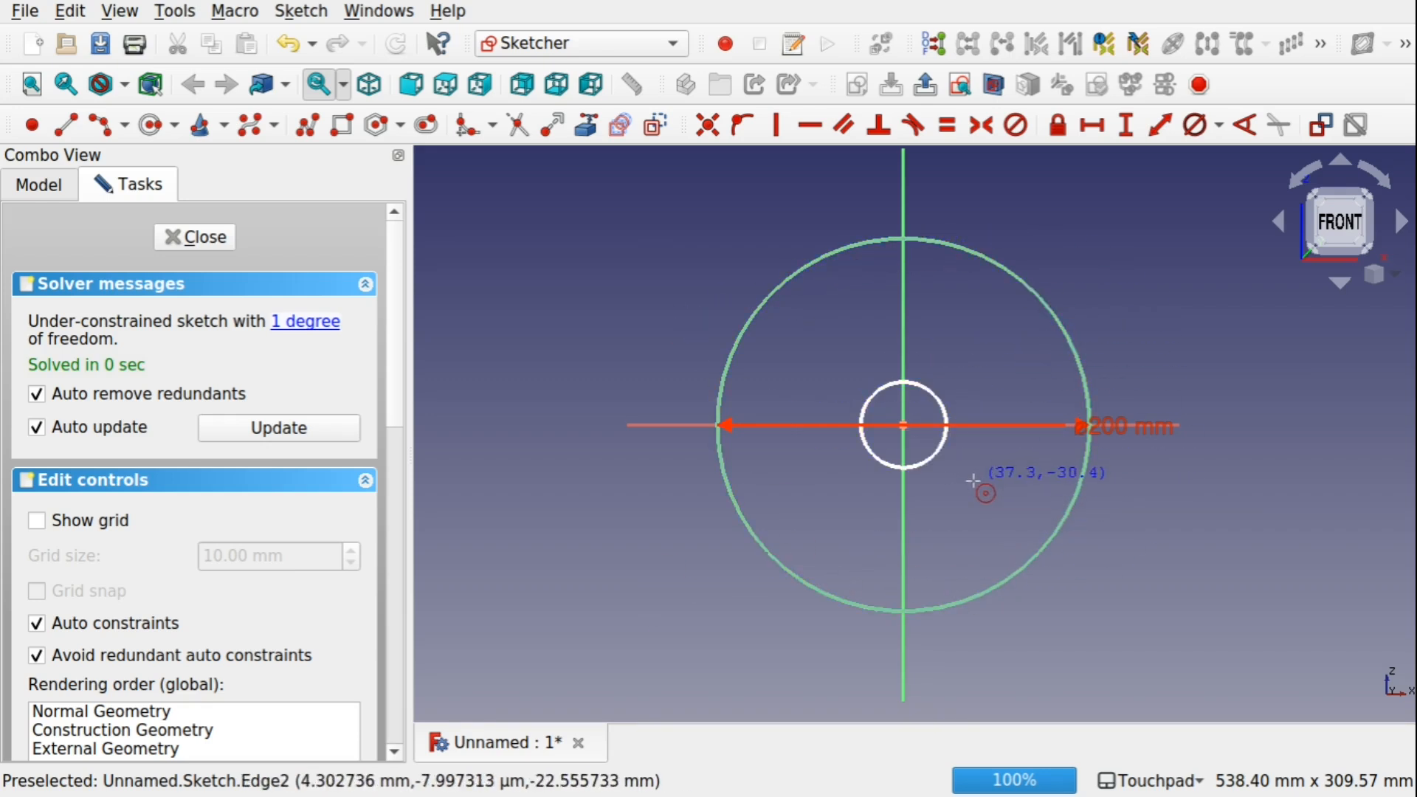
pyautogui.click(942, 451)
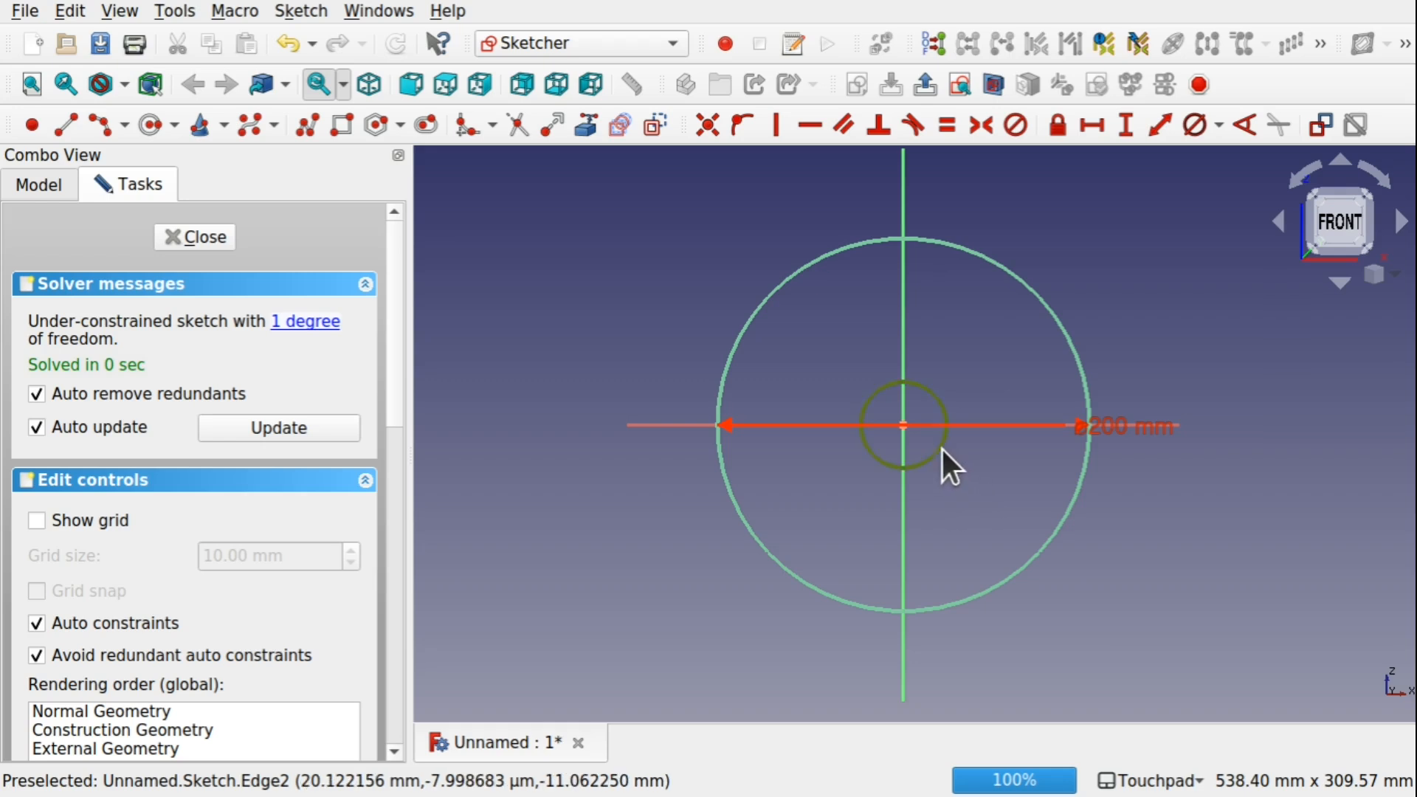
pyautogui.click(1193, 135)
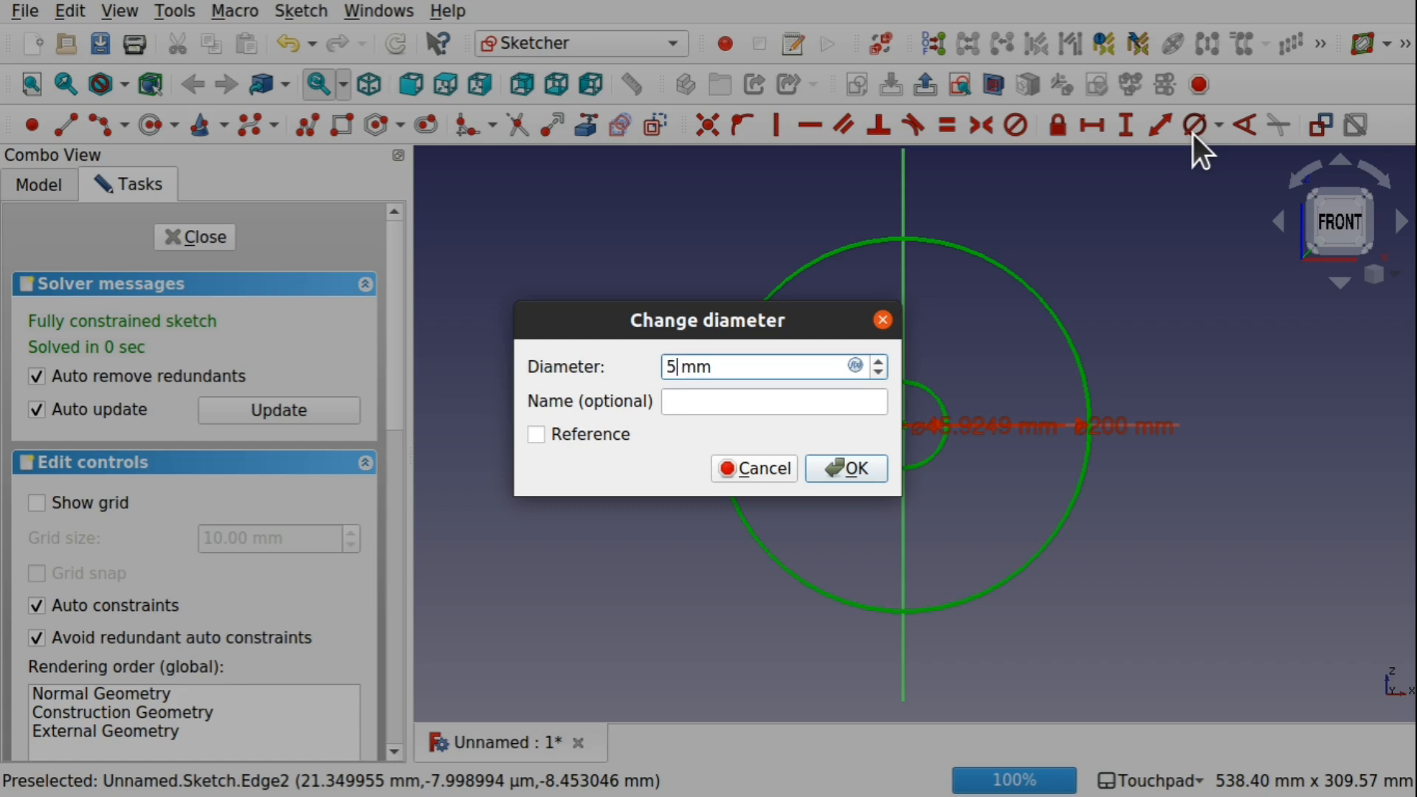
pyautogui.write('50')
pyautogui.press('Return')
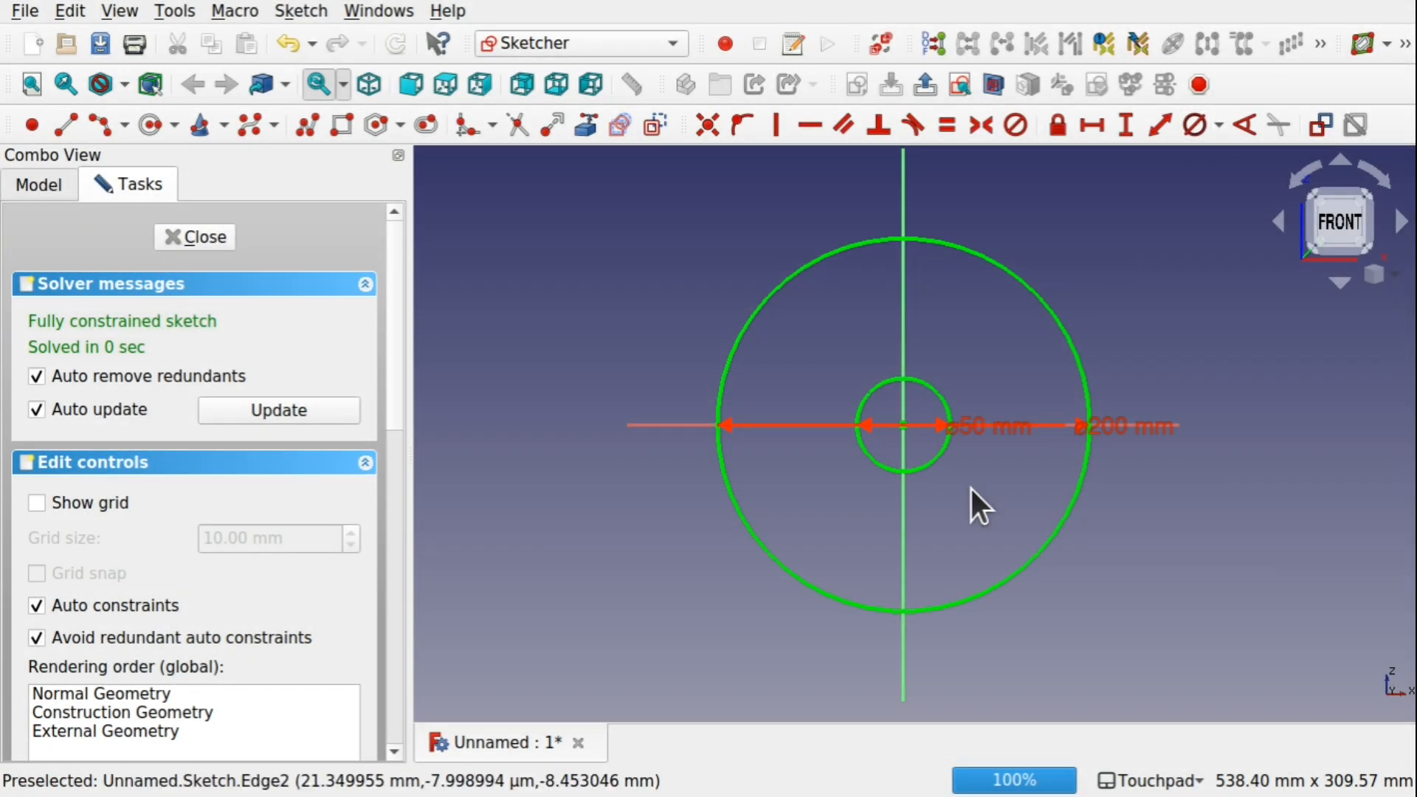
# Draw a third circle on the origin between the other two and set its diameter to 80 mm.
pyautogui.scroll(-4, 971, 489)
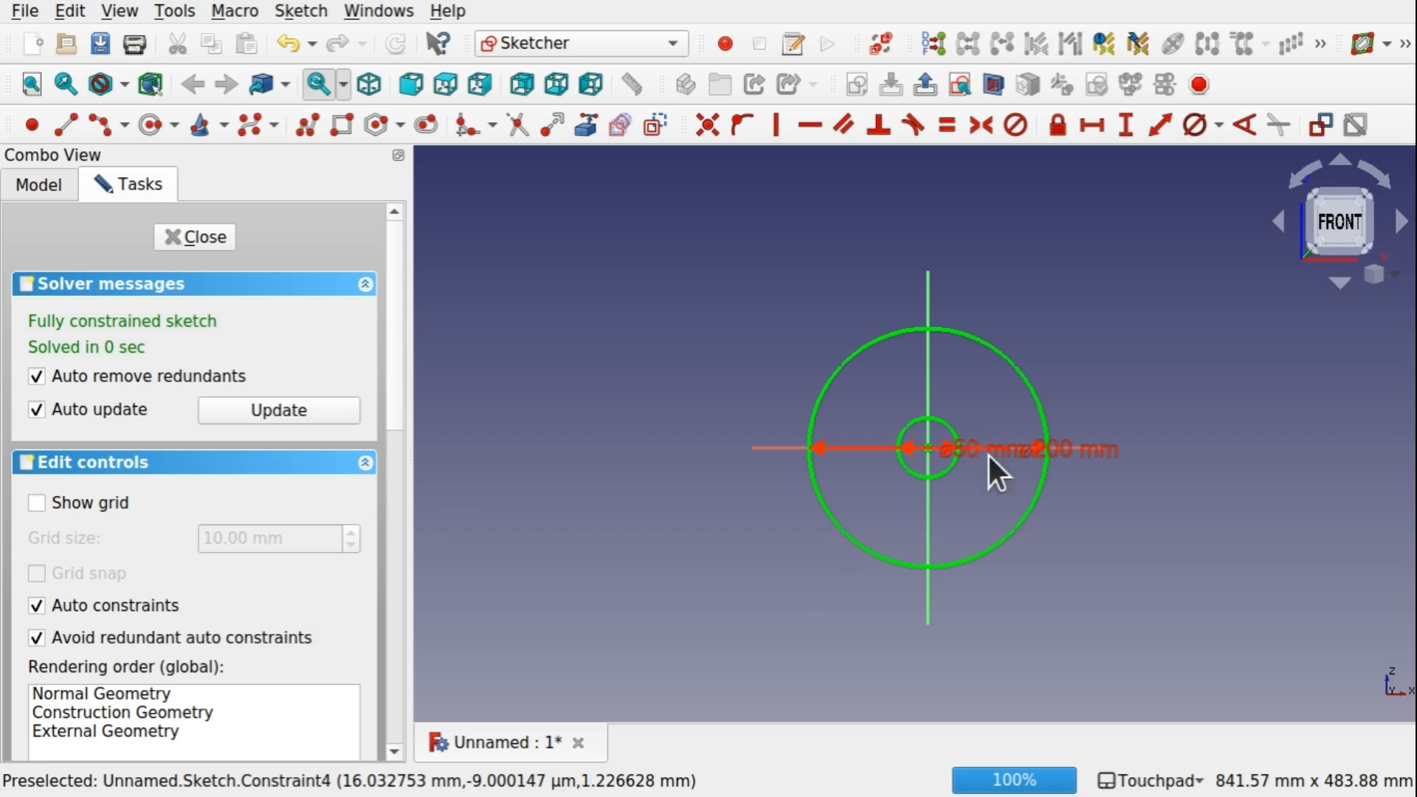
pyautogui.scroll(3, 966, 488)
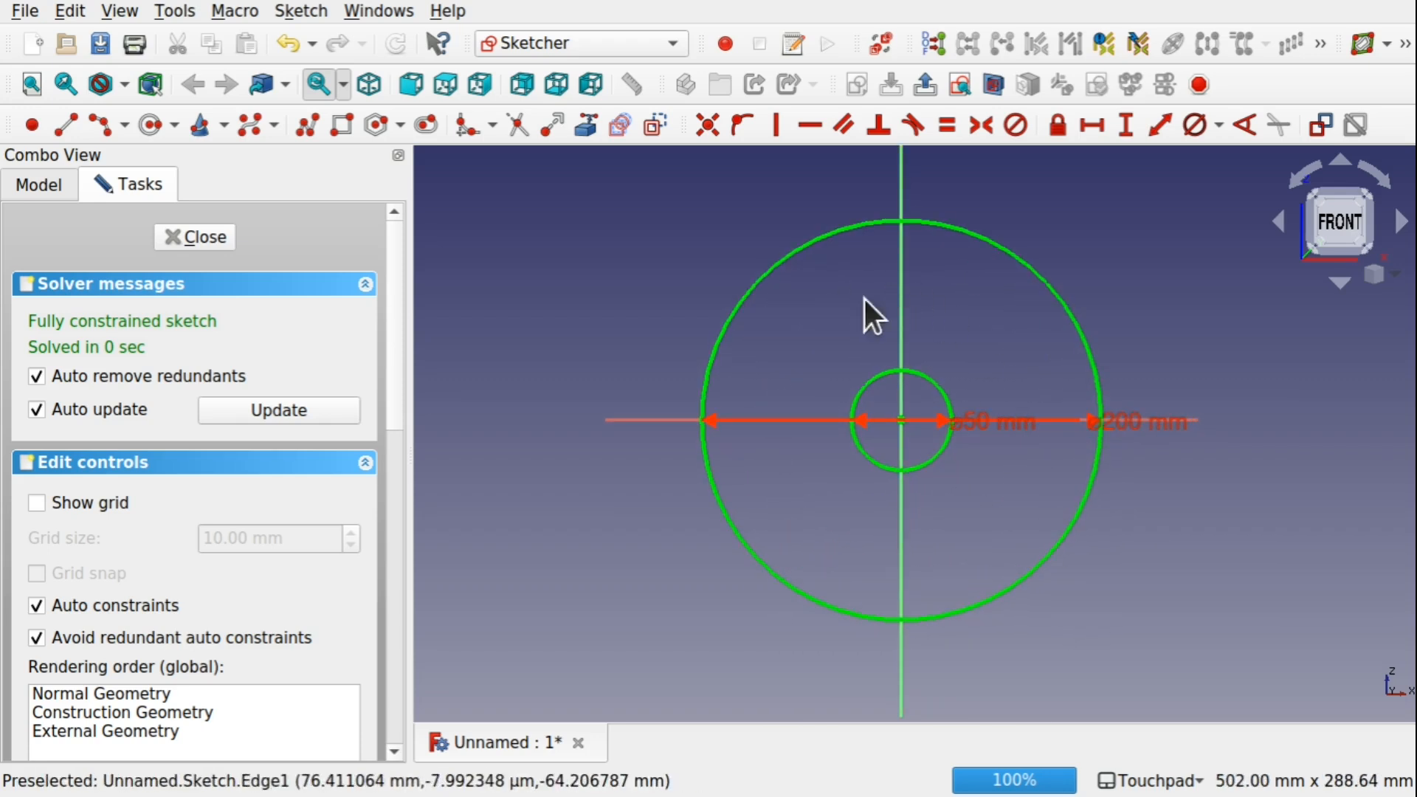
pyautogui.click(150, 126)
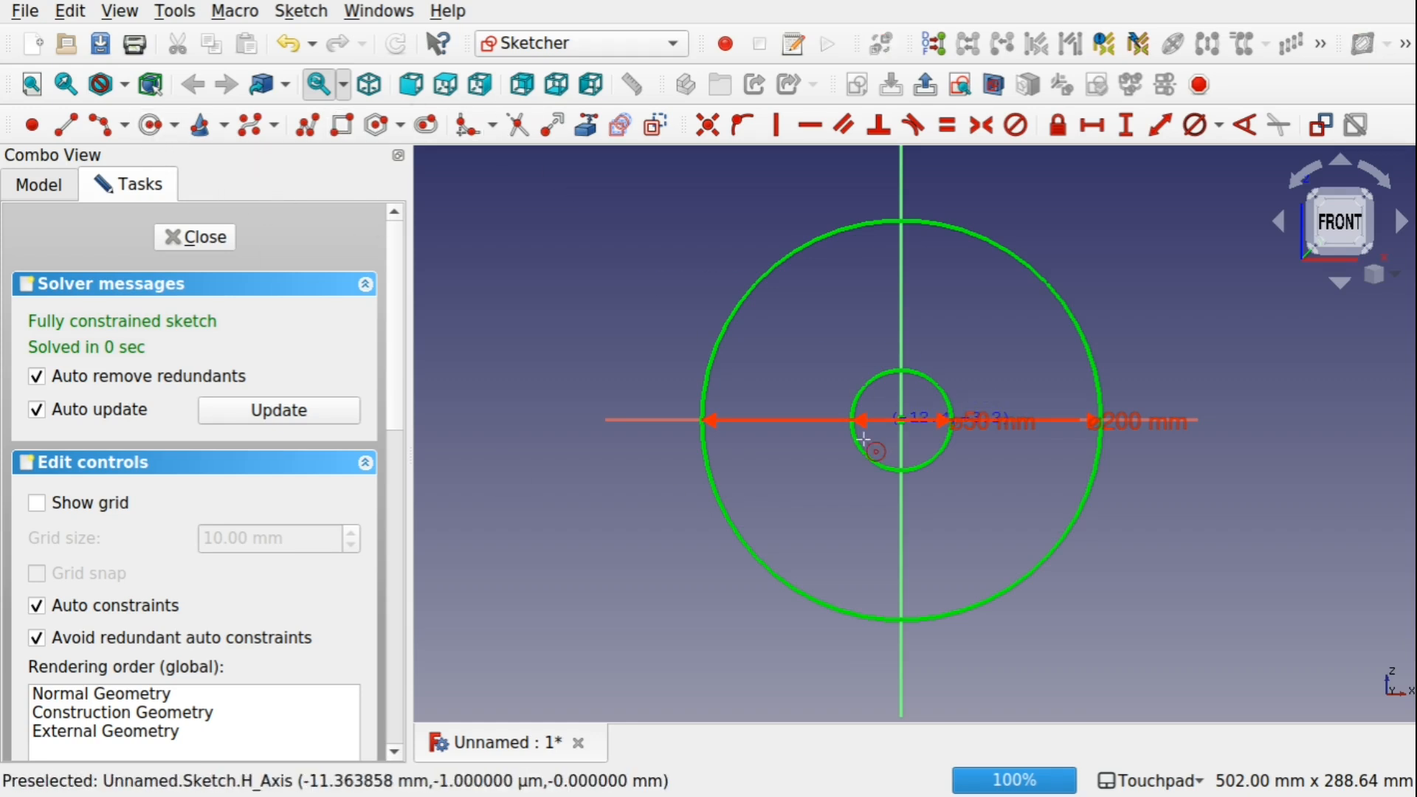
pyautogui.click(900, 420)
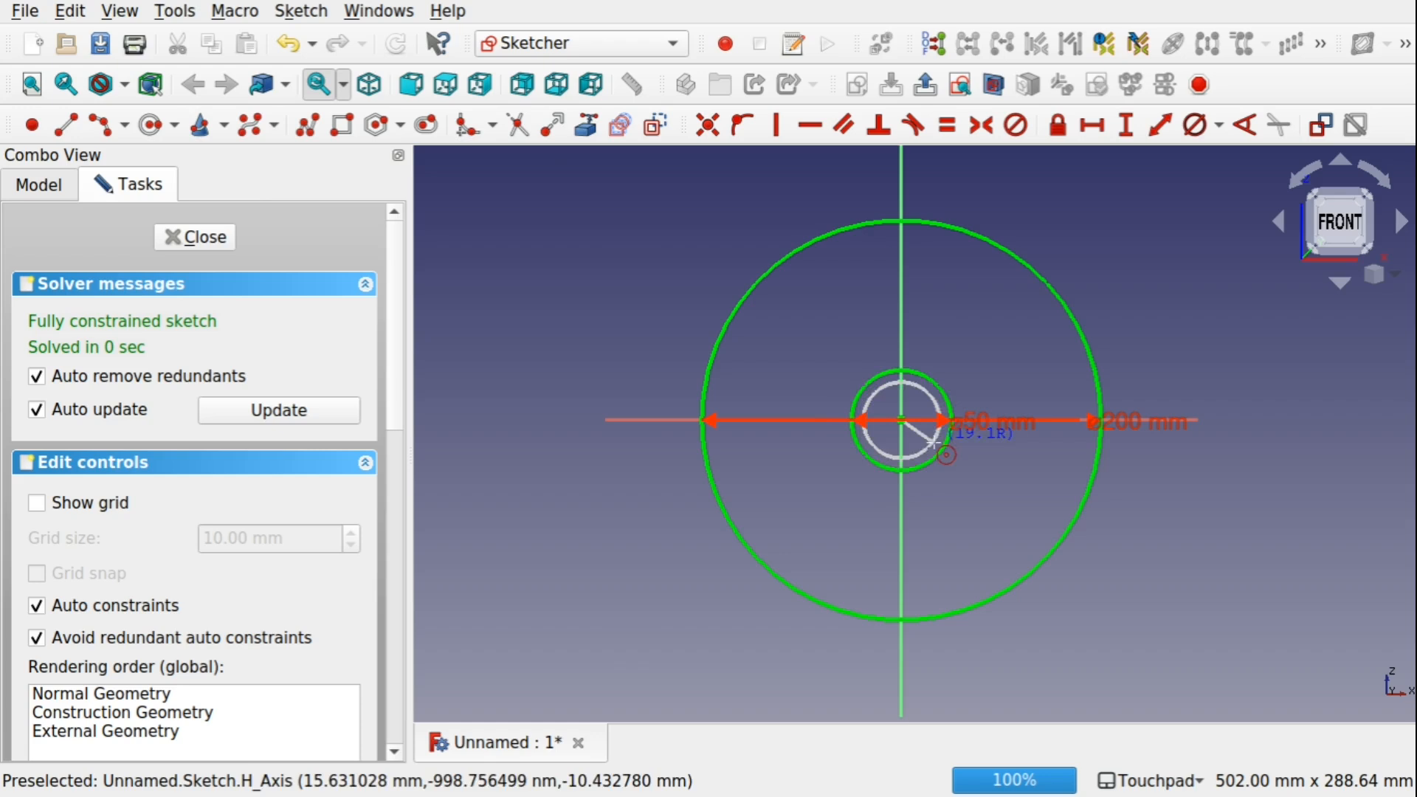
pyautogui.click(965, 468)
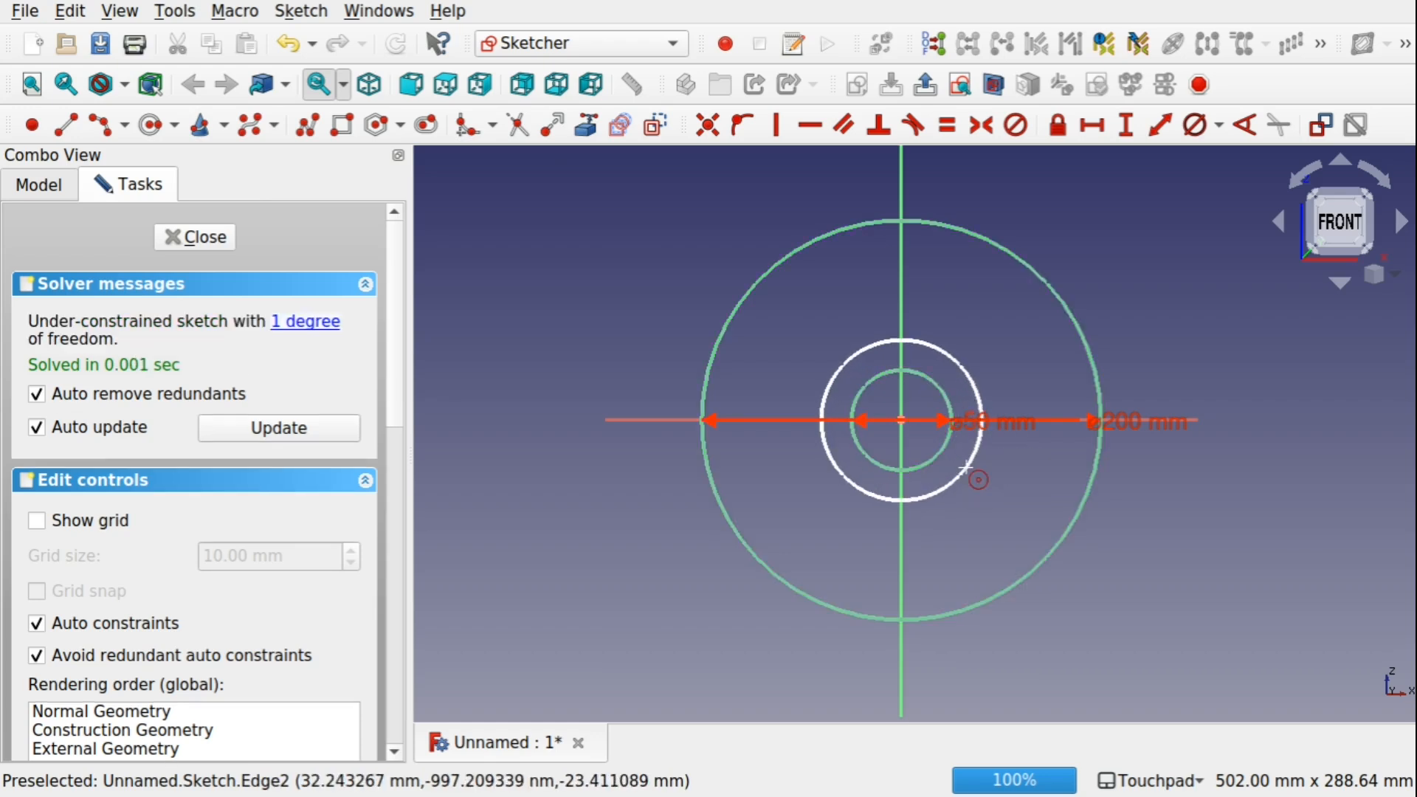
pyautogui.click(972, 384)
pyautogui.click(1199, 132)
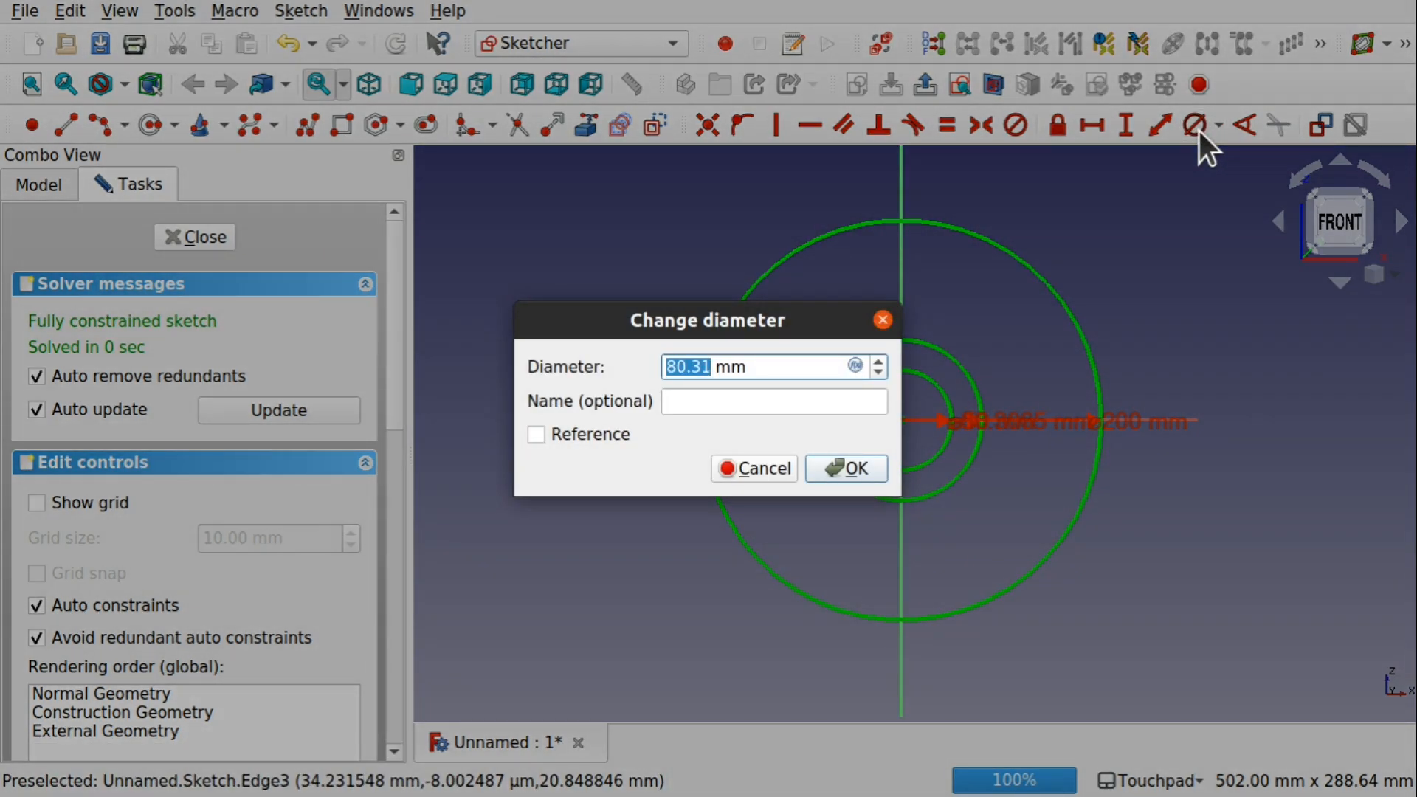
pyautogui.write('80')
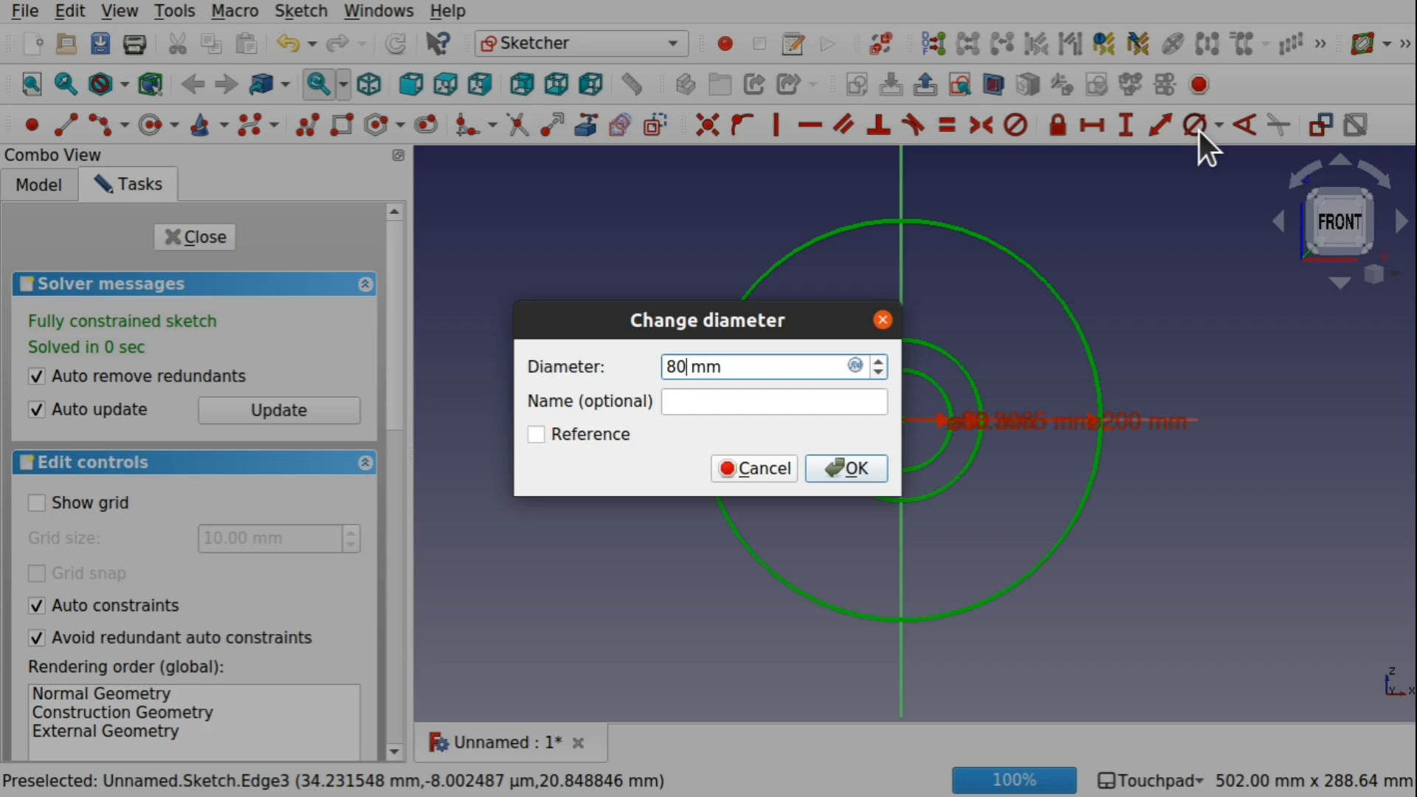
pyautogui.press('Return')
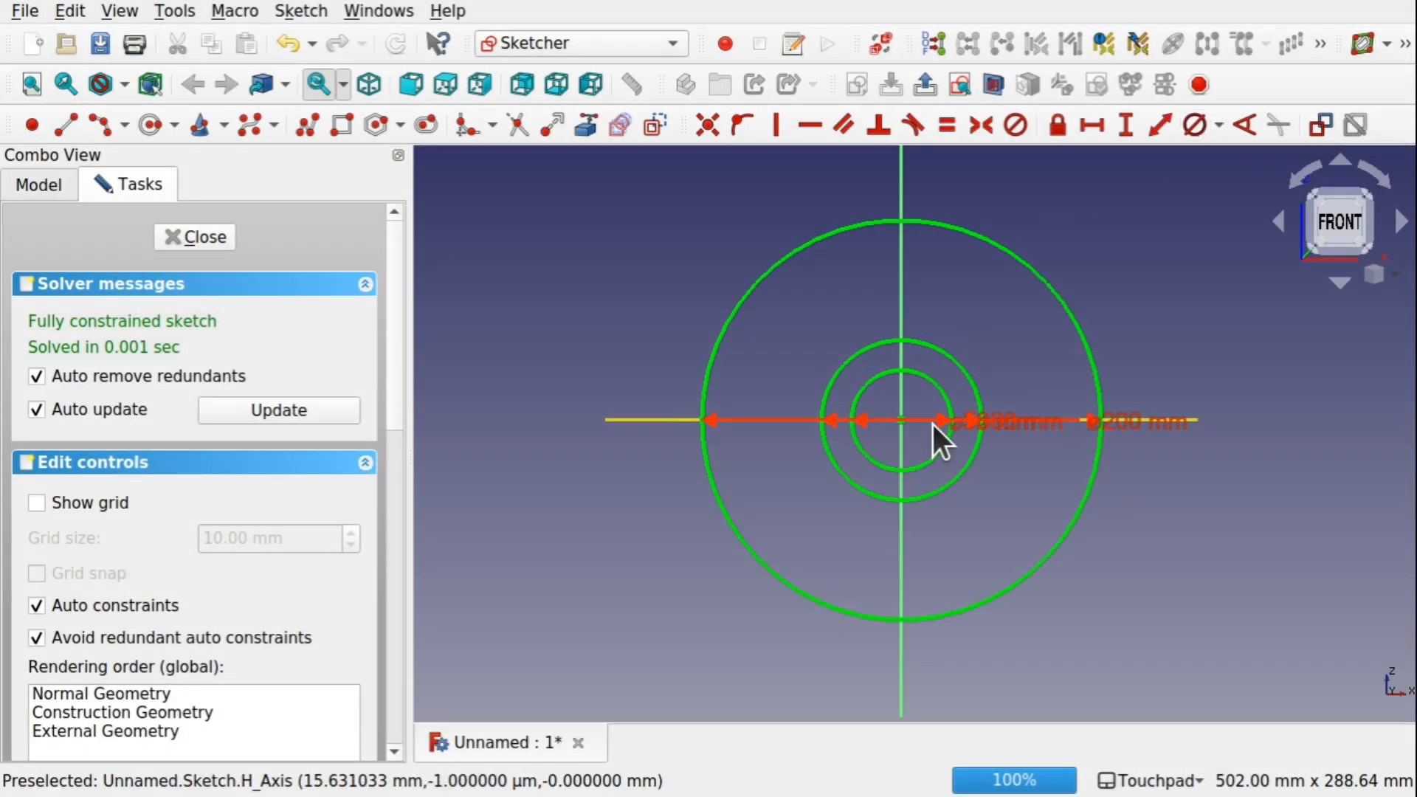
# Draw two lines, about 180 mm and 170 mm long, slanting outward and down from the left and right sides of the 80 mm circle.
pyautogui.scroll(-5, 933, 424)
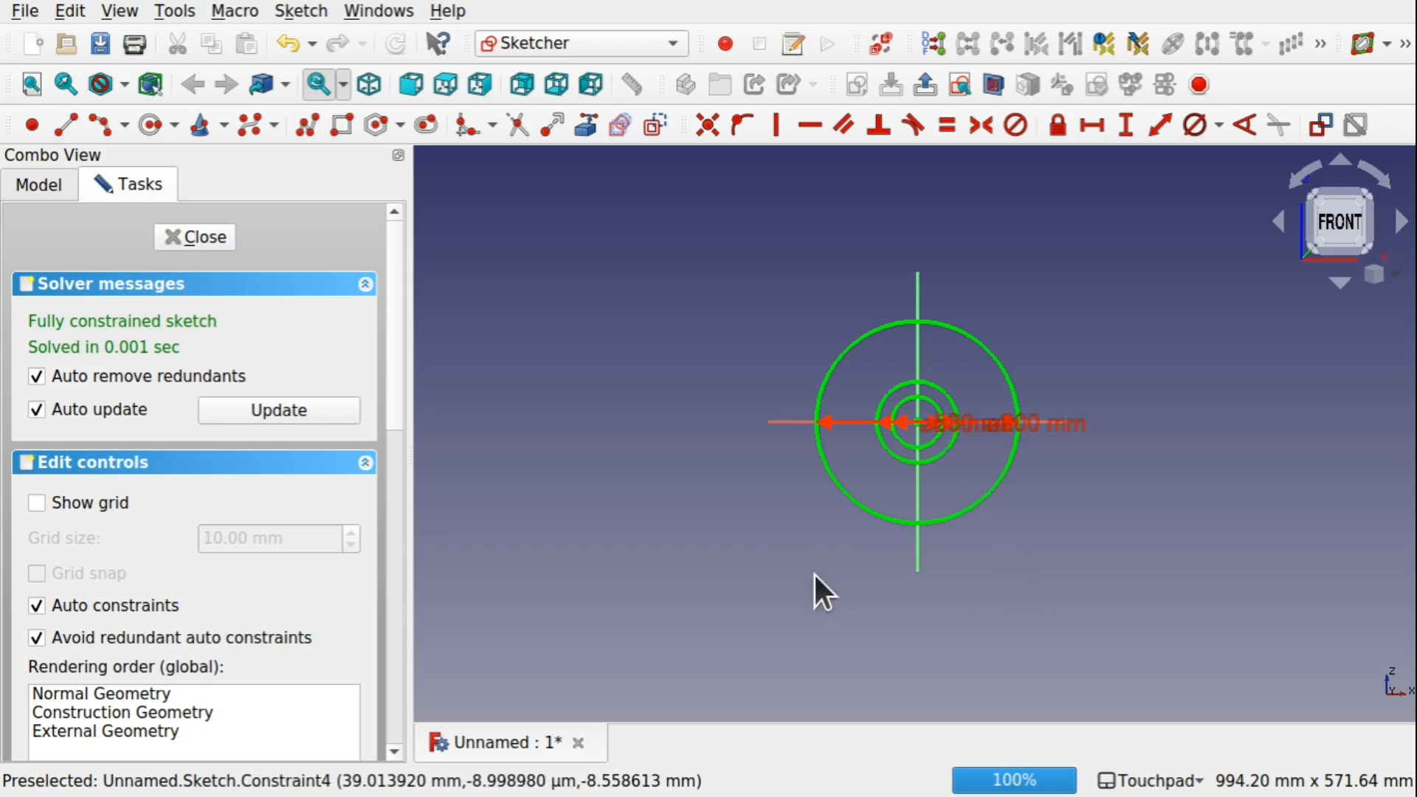
pyautogui.click(65, 127)
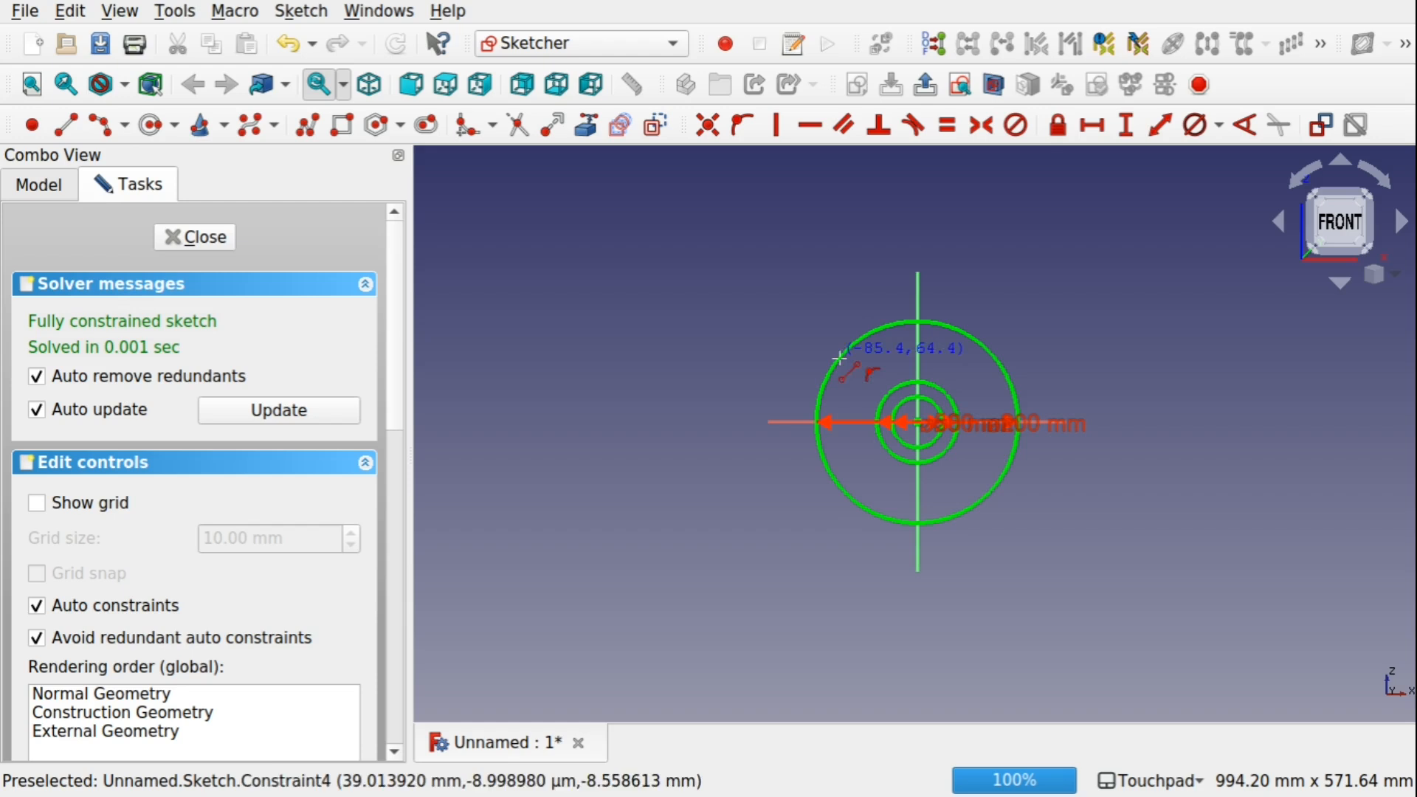
pyautogui.click(884, 399)
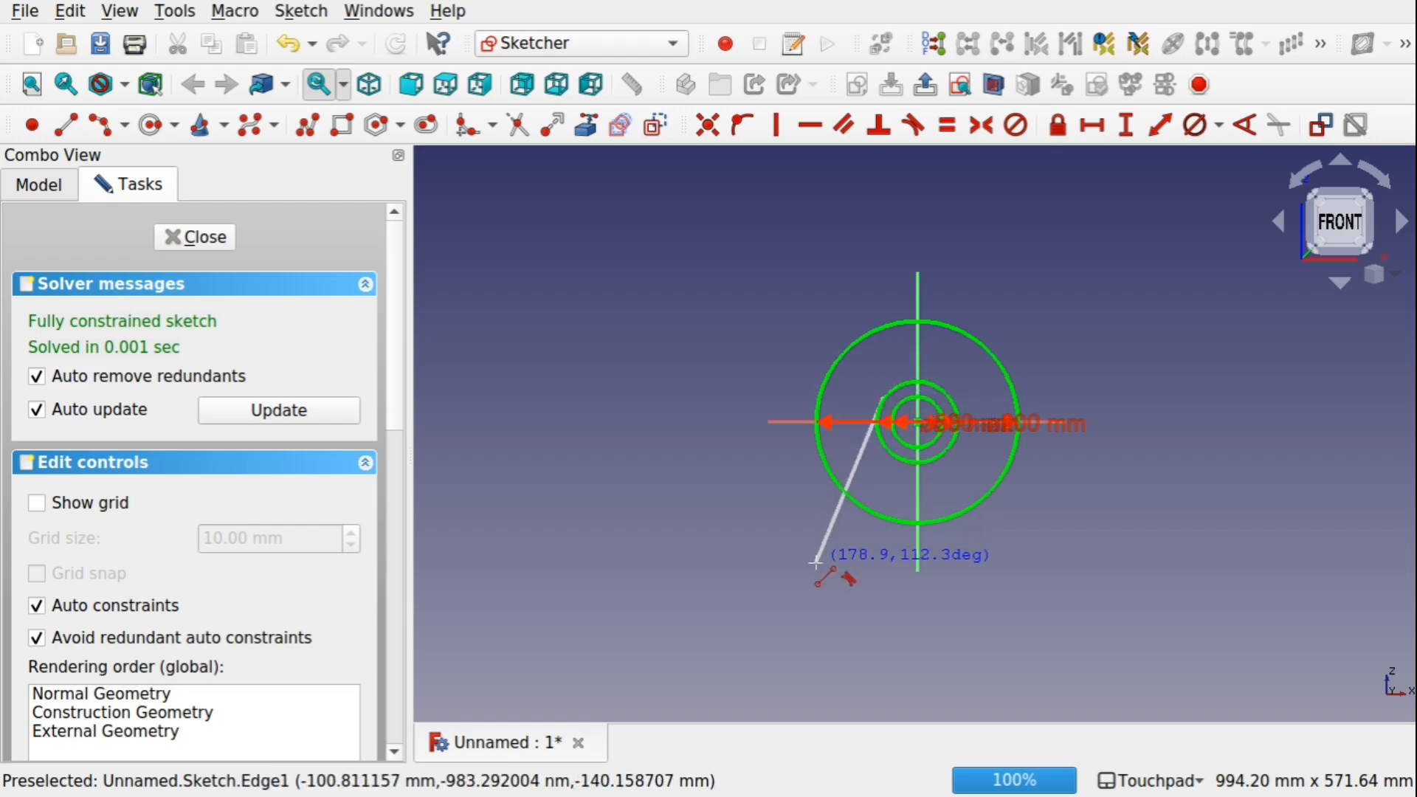
pyautogui.click(812, 564)
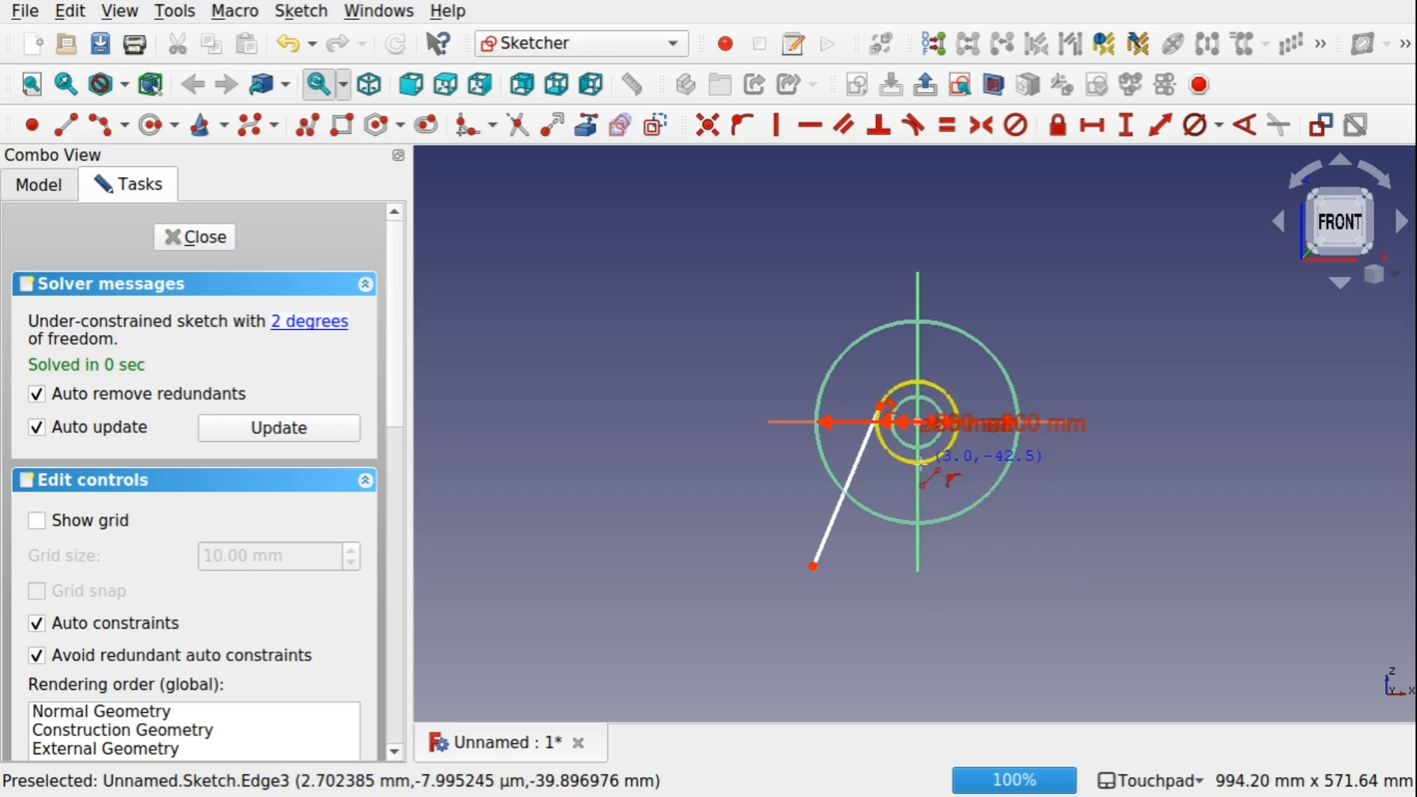
pyautogui.scroll(3, 921, 464)
pyautogui.scroll(-1, 921, 463)
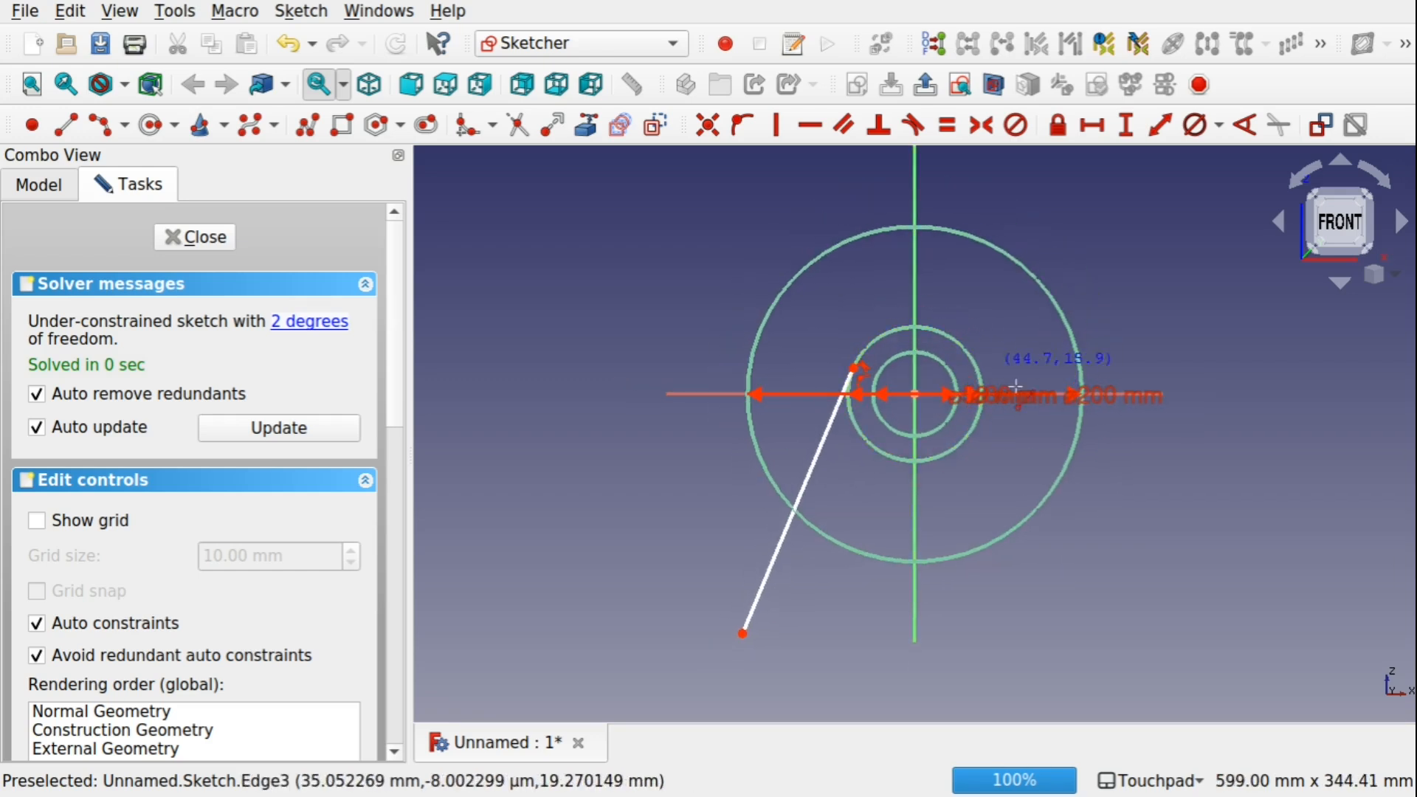
pyautogui.click(974, 367)
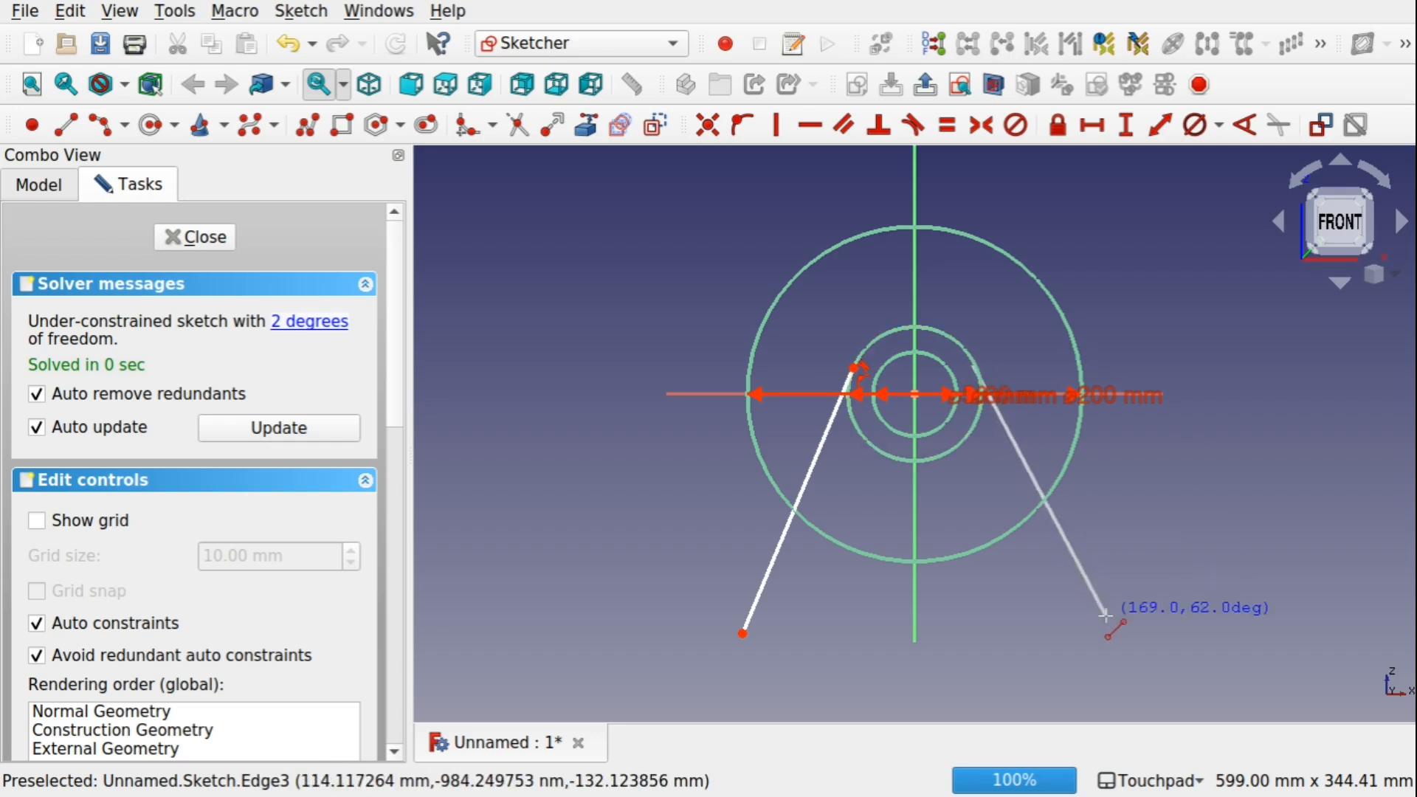
pyautogui.click(1095, 627)
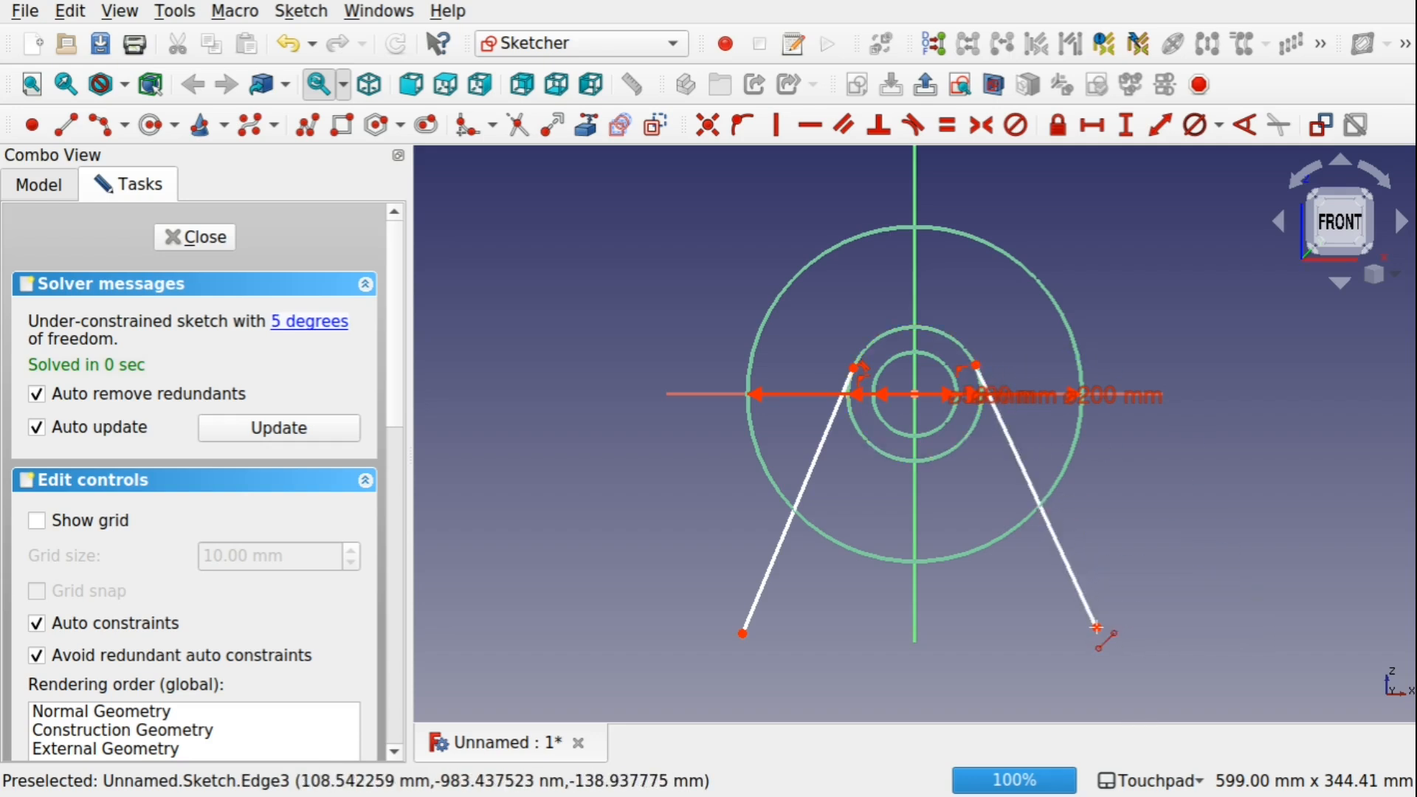
# Delete the automatic tangent constraint at the upper end of the left slanted line.
pyautogui.scroll(4, 884, 361)
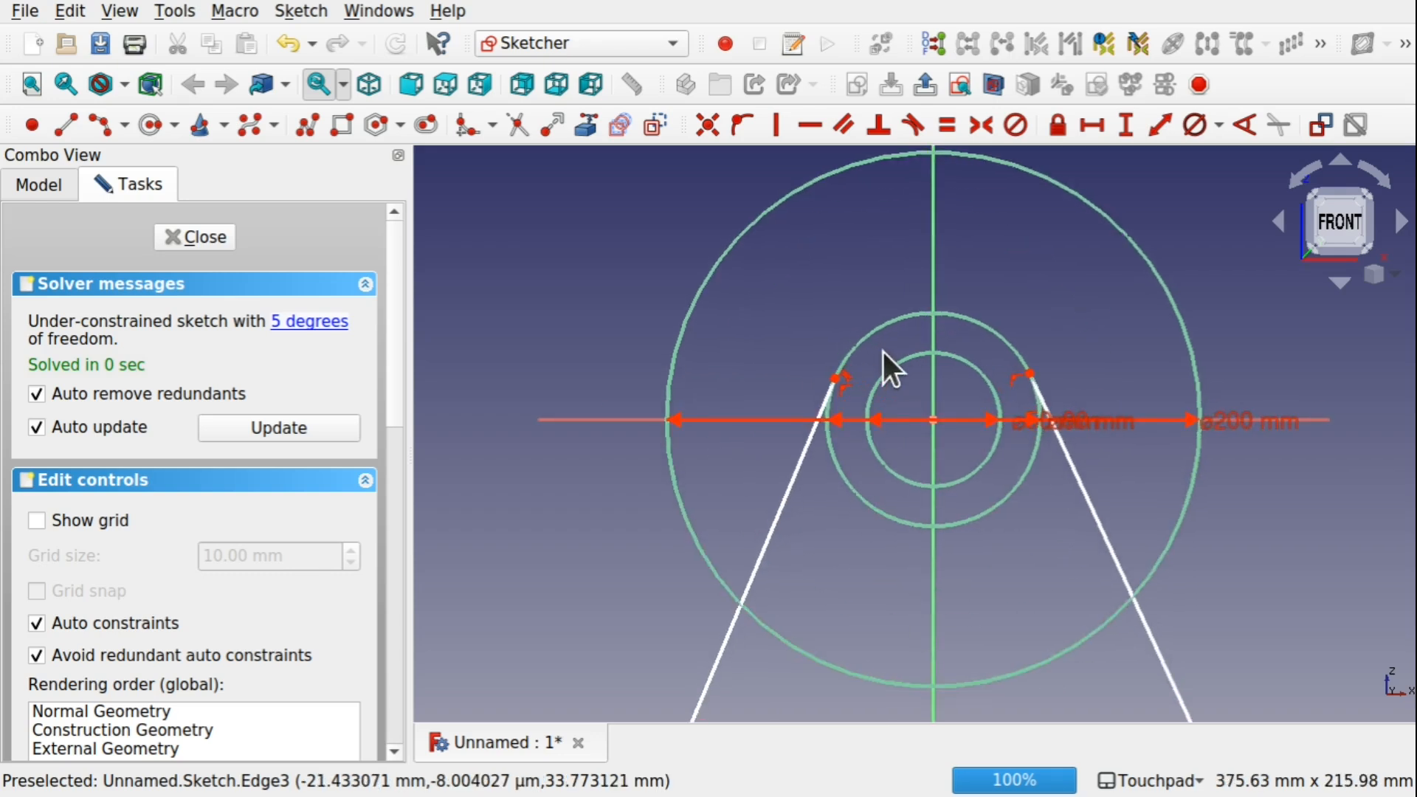
pyautogui.click(836, 383)
pyautogui.press('Delete')
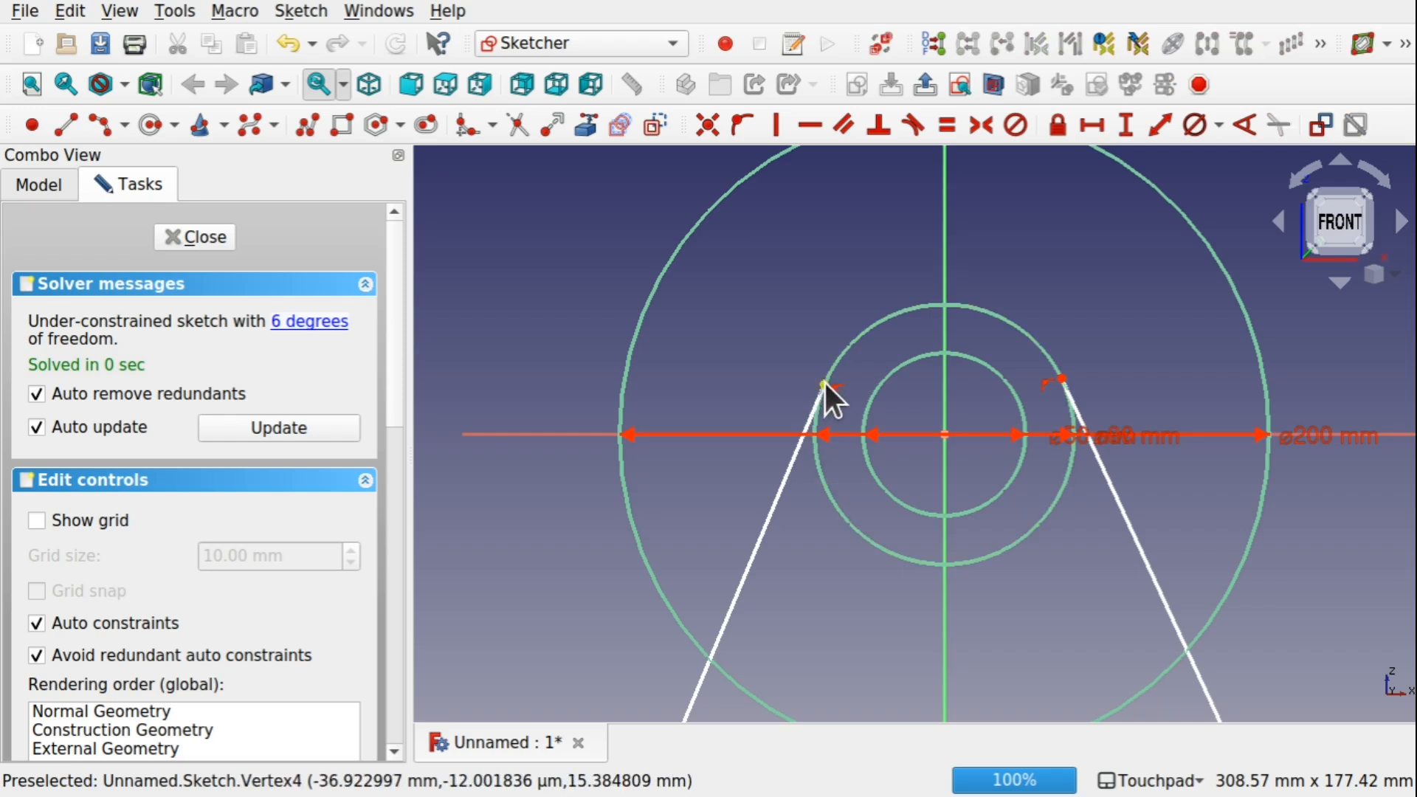
# Apply tangent constraints between the 80 mm circle and the upper endpoints of the left and right slanted lines.
pyautogui.click(826, 385)
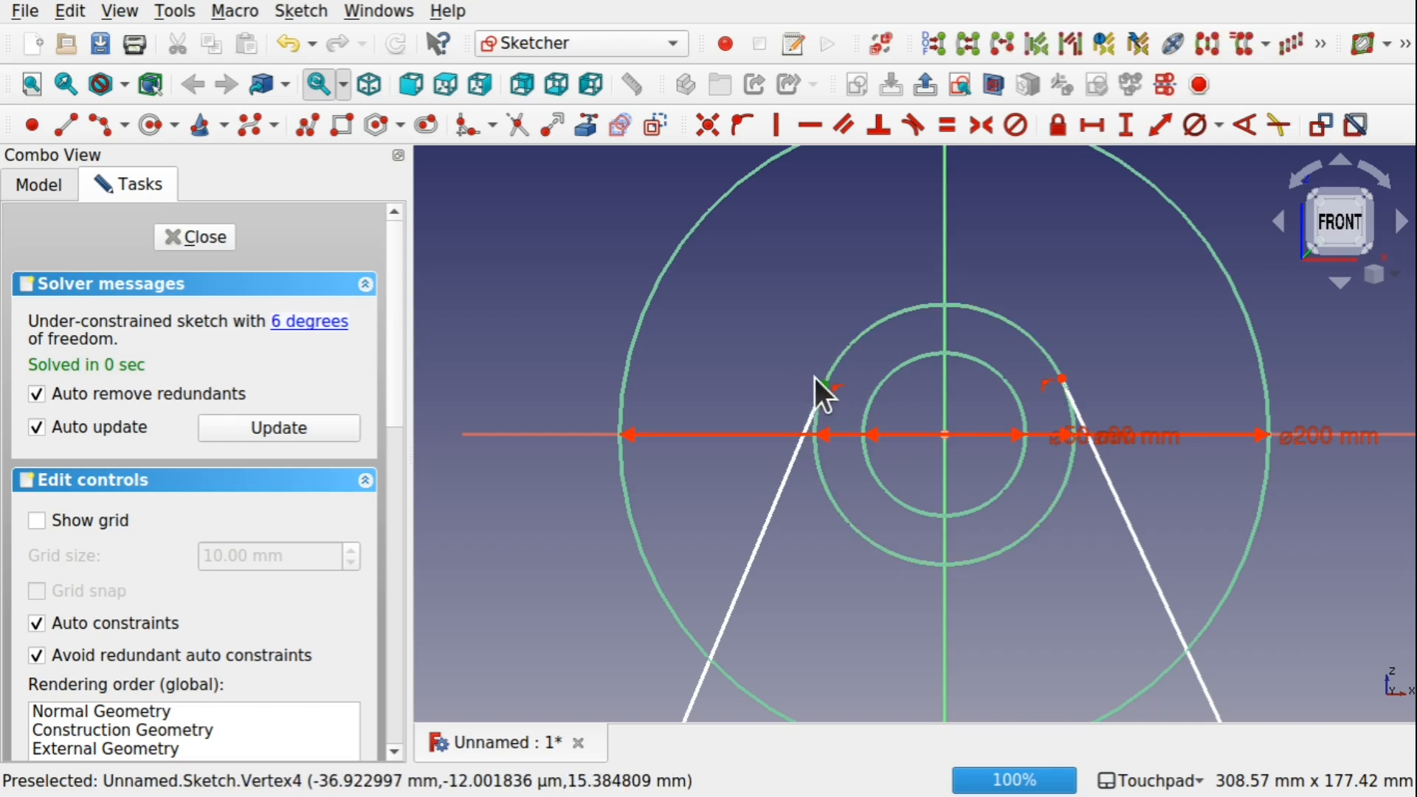
pyautogui.click(861, 335)
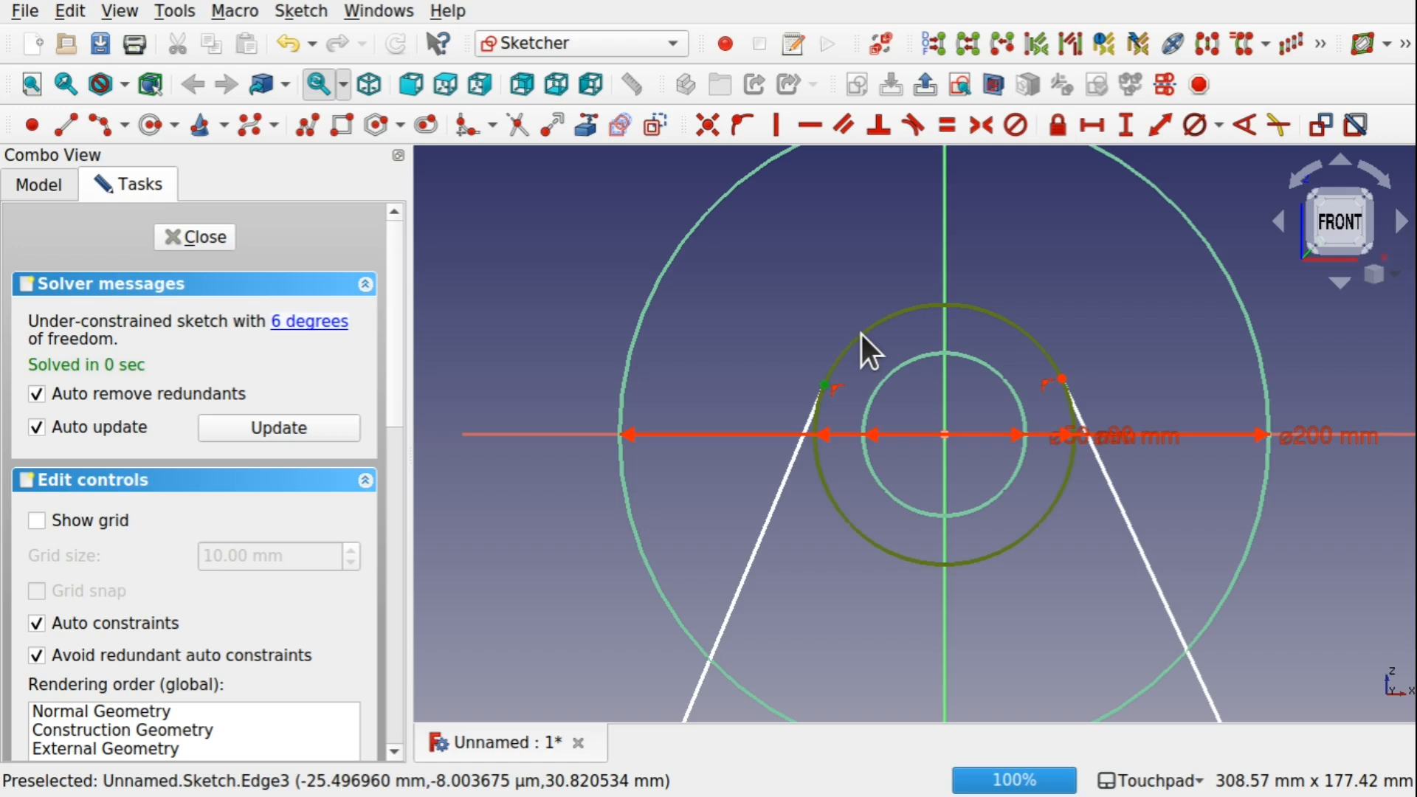
pyautogui.click(912, 125)
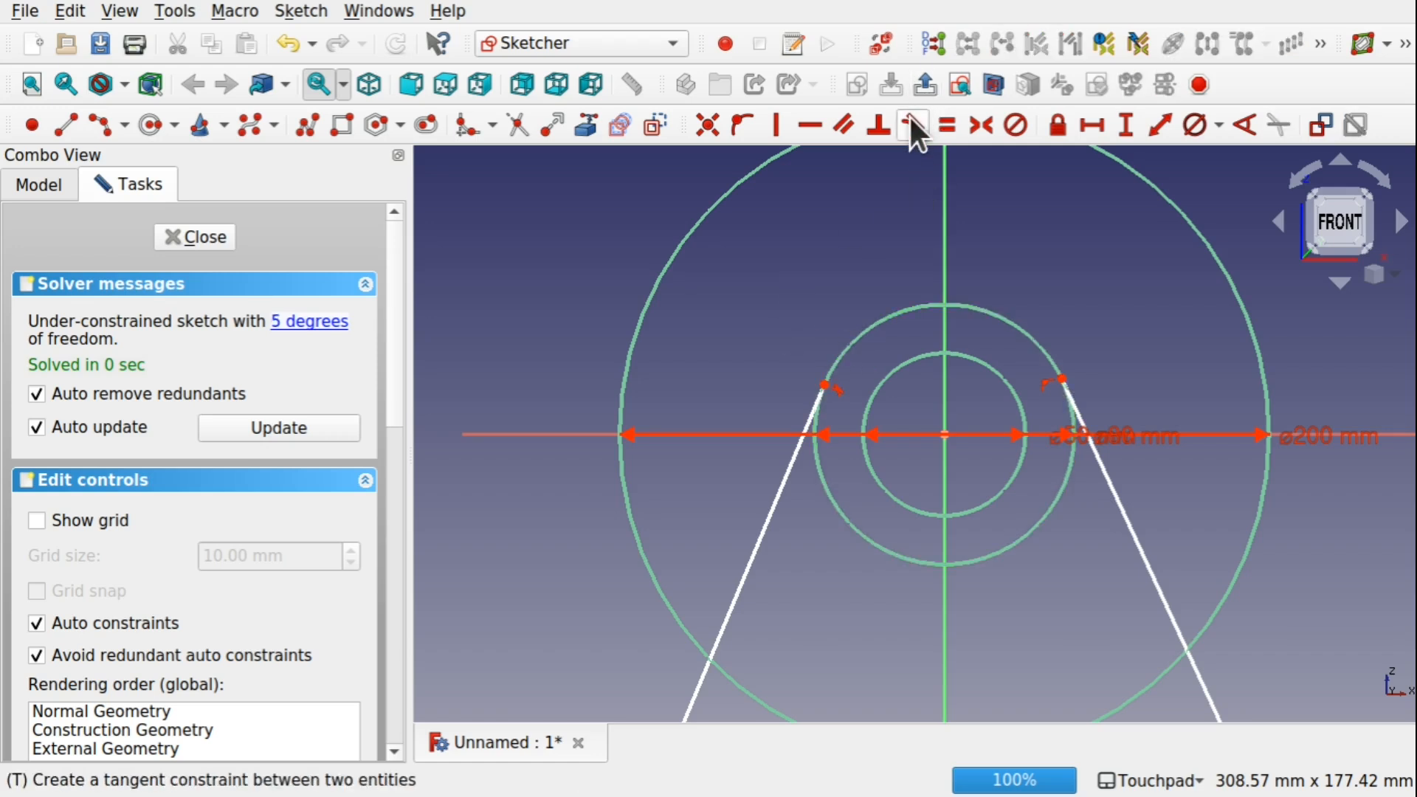
pyautogui.click(1064, 378)
pyautogui.click(1045, 347)
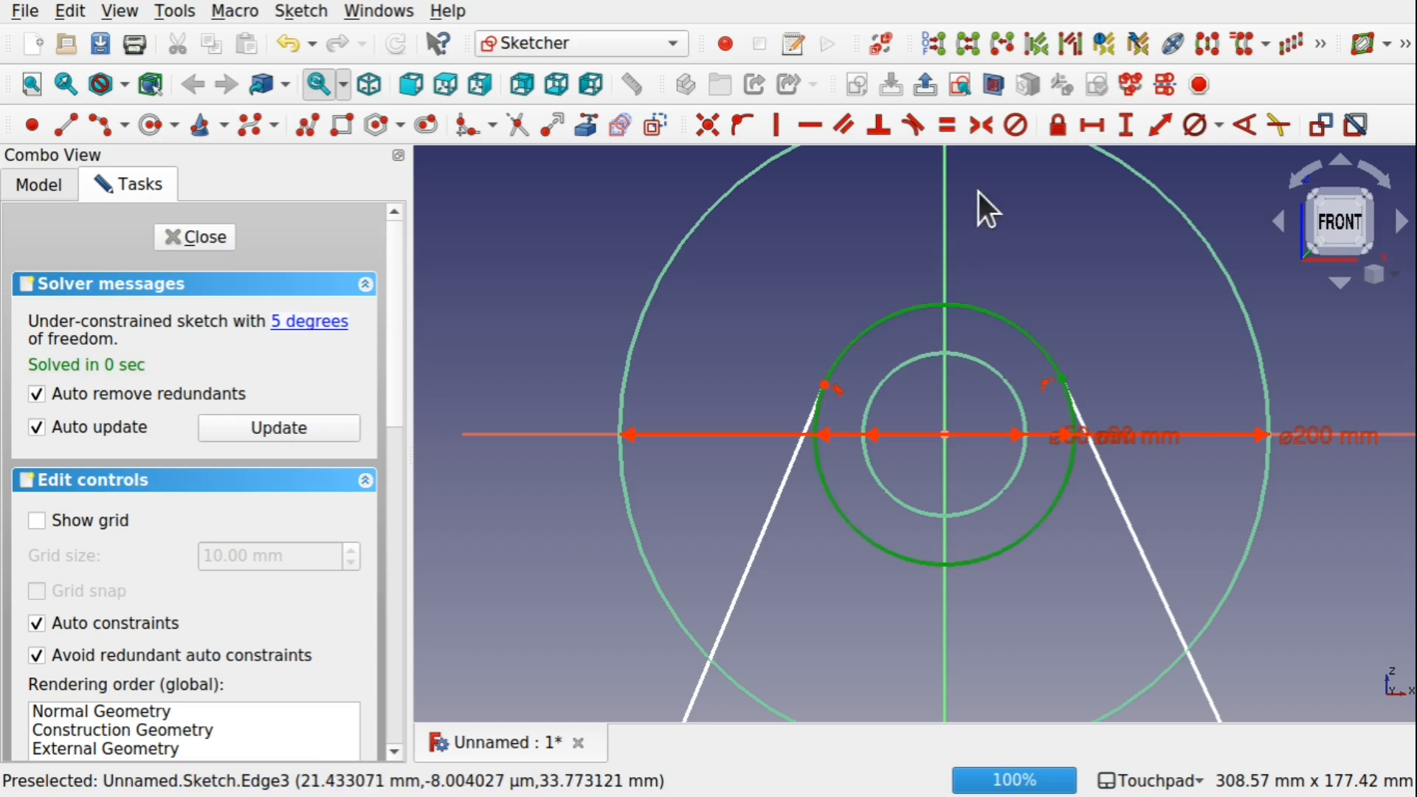
pyautogui.click(914, 127)
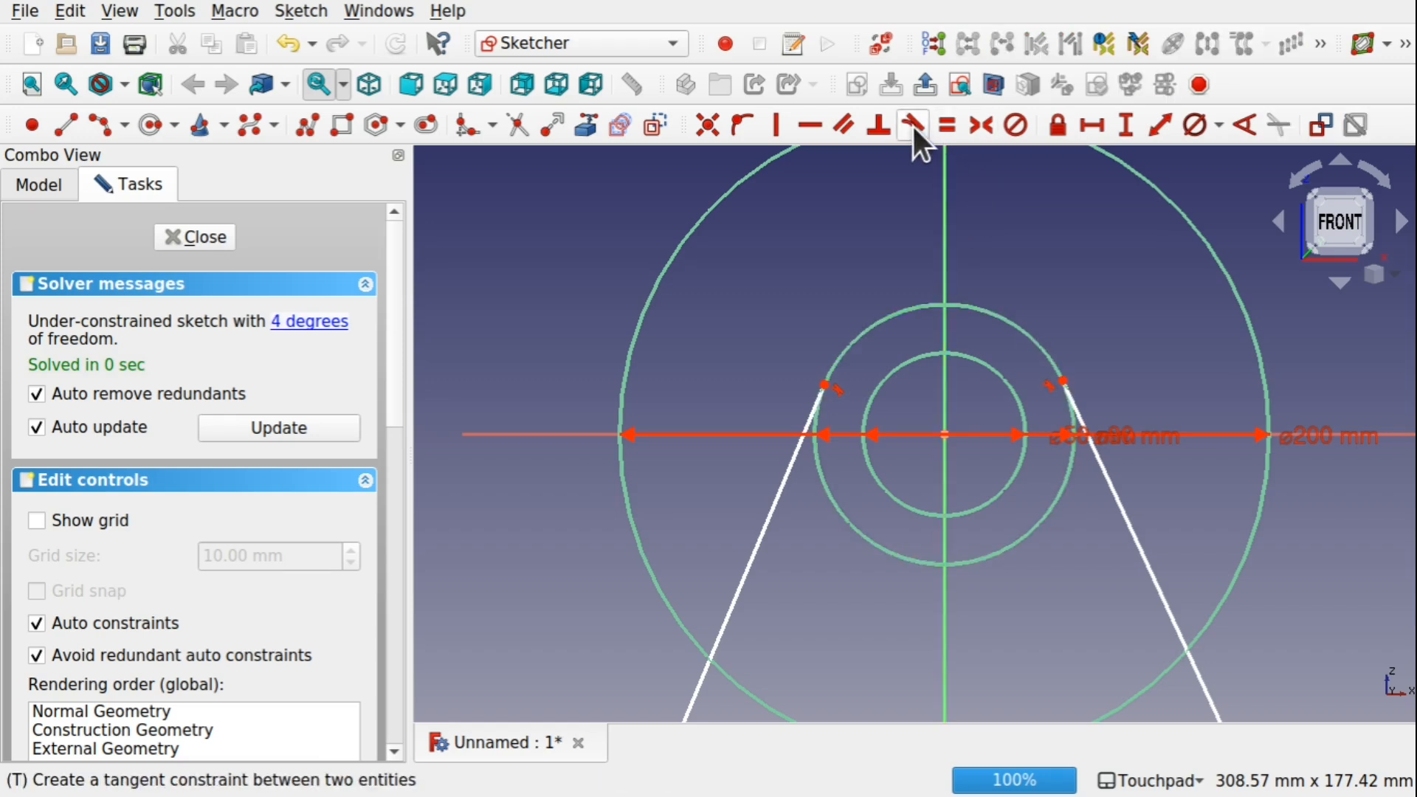
# Constrain the upper endpoints of the two slanted lines horizontally and pull the right line's lower endpoint slightly inward and down.
pyautogui.moveTo(1064, 380)
pyautogui.mouseDown()
pyautogui.moveTo(1082, 396)
pyautogui.moveTo(1081, 377)
pyautogui.moveTo(985, 290)
pyautogui.moveTo(1091, 399)
pyautogui.moveTo(1084, 374)
pyautogui.moveTo(1061, 374)
pyautogui.mouseUp()
pyautogui.click(1060, 379)
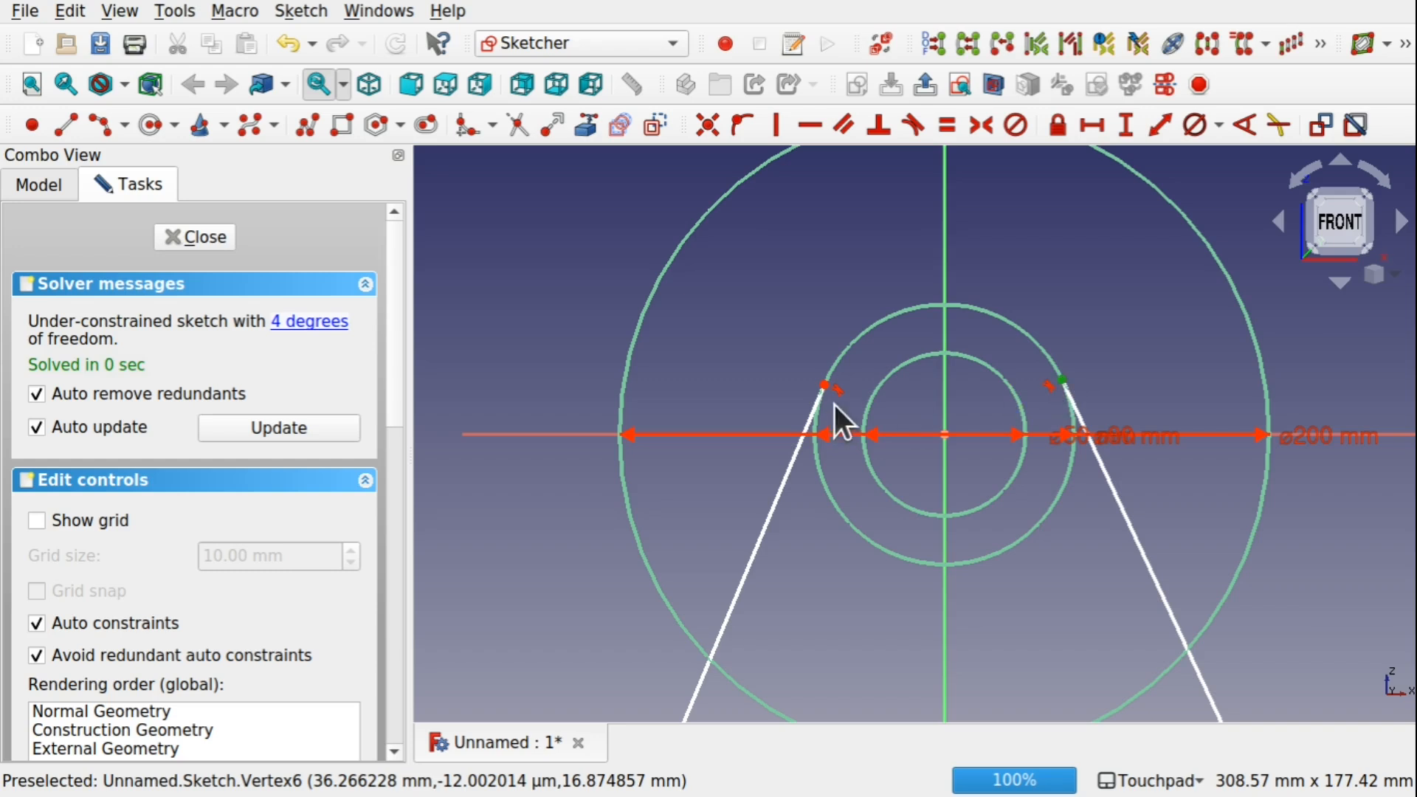
pyautogui.click(826, 382)
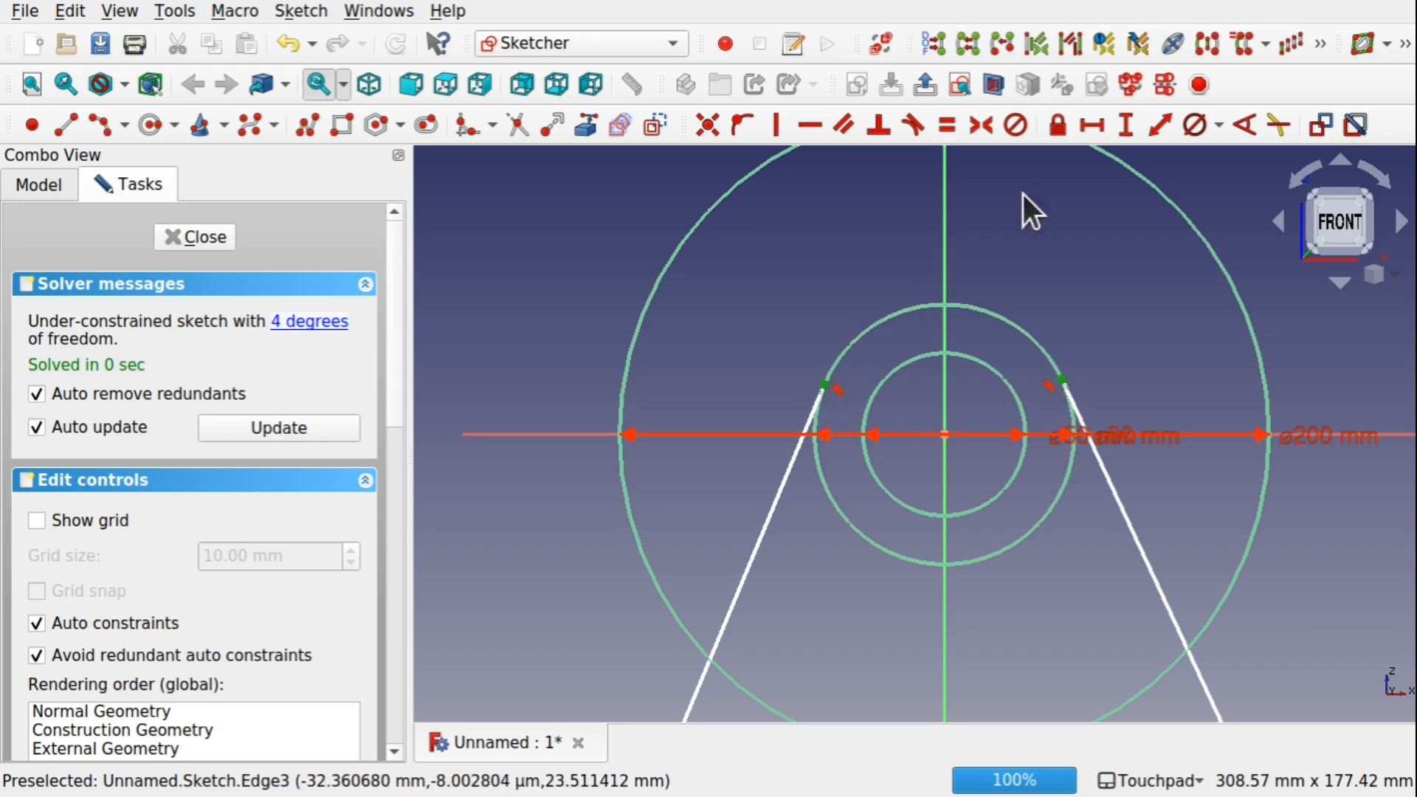
pyautogui.click(804, 124)
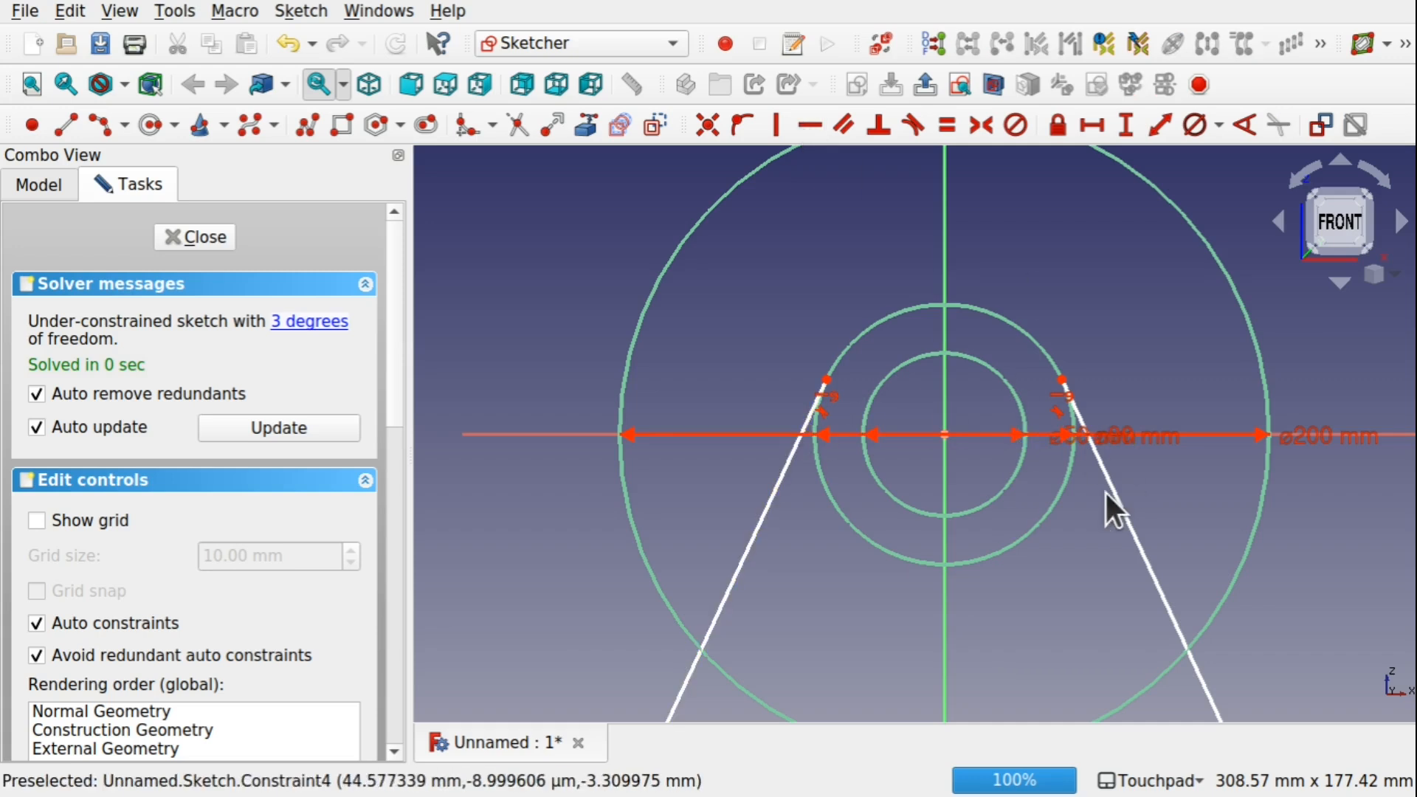
pyautogui.scroll(-5, 1105, 490)
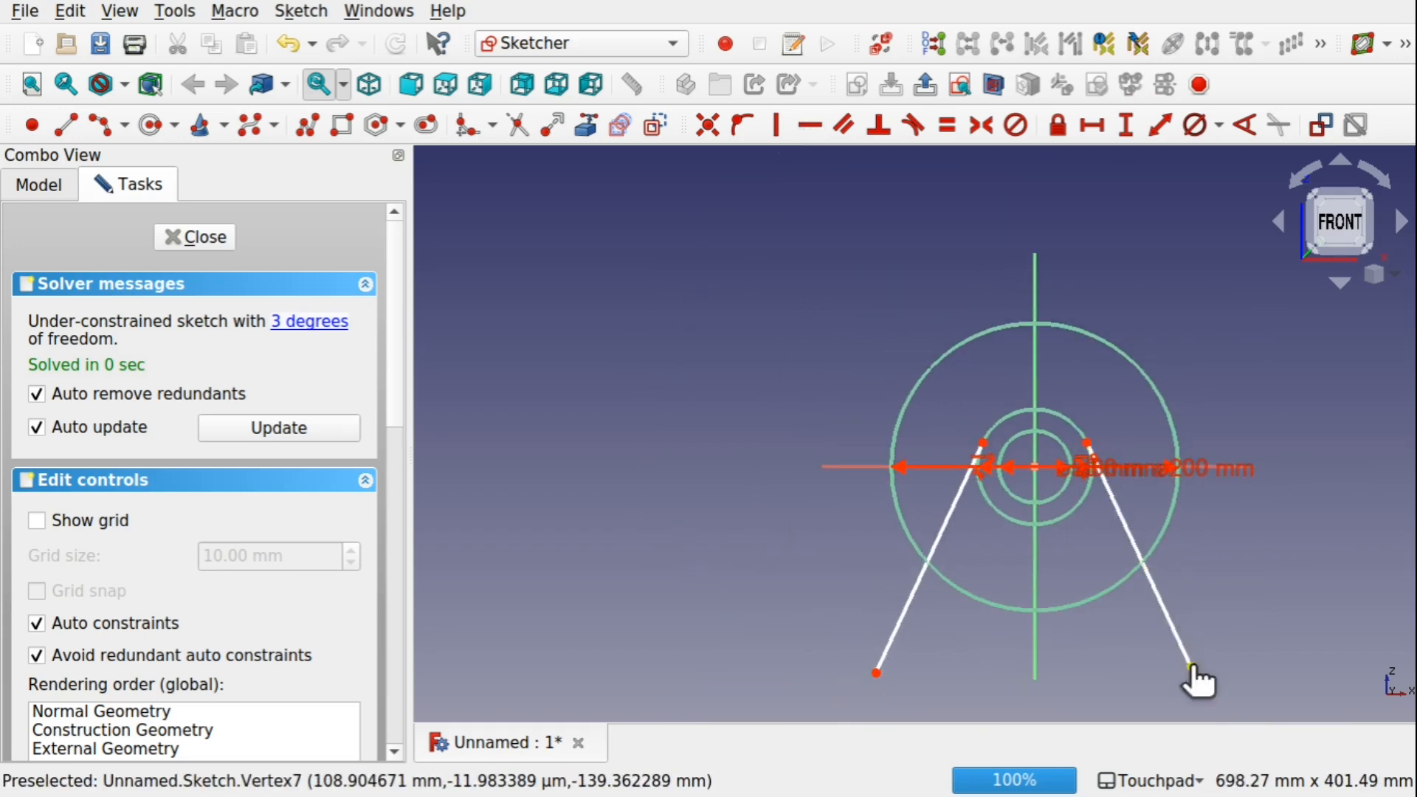
pyautogui.moveTo(1191, 664)
pyautogui.mouseDown()
pyautogui.moveTo(1277, 516)
pyautogui.moveTo(1189, 719)
pyautogui.moveTo(1297, 590)
pyautogui.moveTo(1179, 659)
pyautogui.moveTo(1138, 636)
pyautogui.moveTo(1180, 679)
pyautogui.mouseUp()
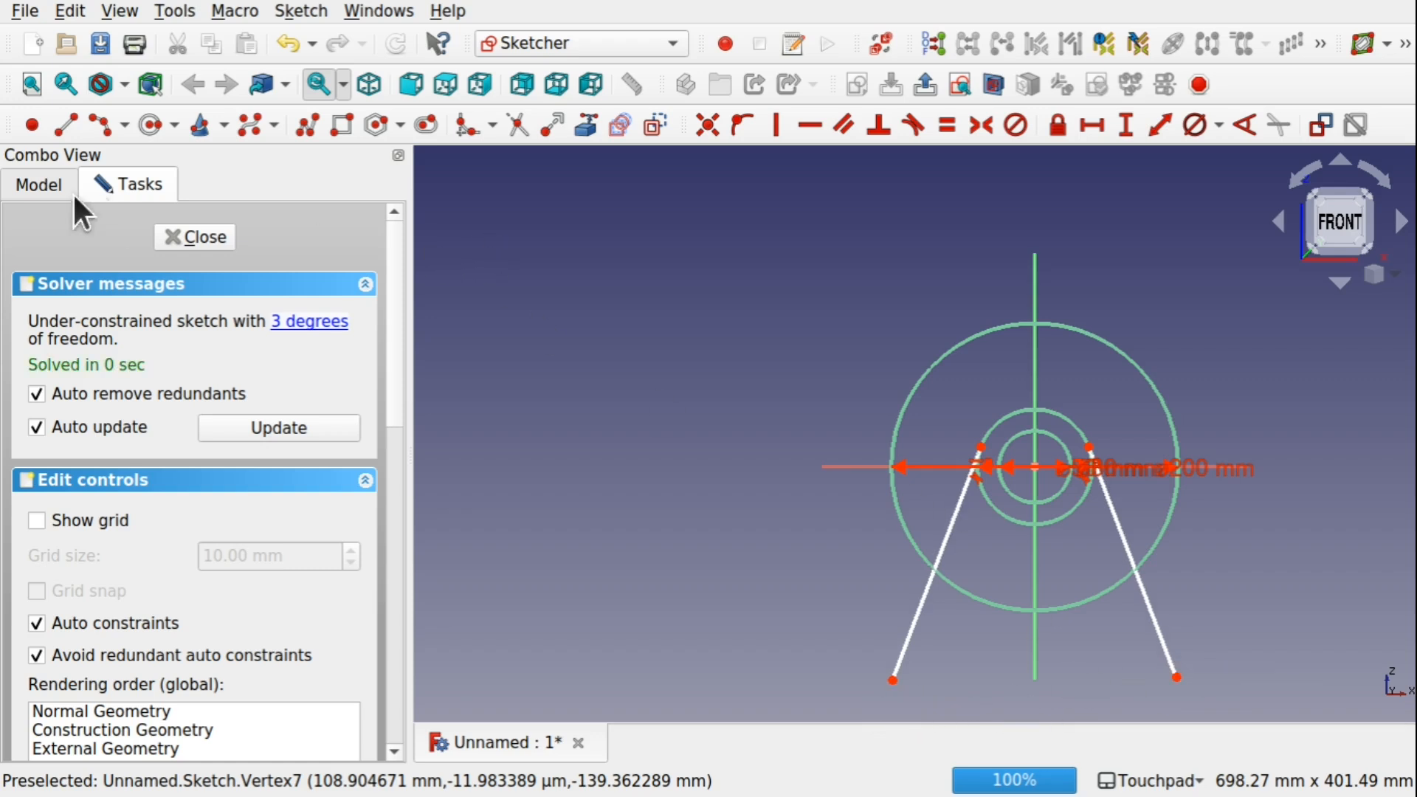
# Join the lower endpoints of the slanted lines with a horizontal base line and shift it to about 134 mm below the origin.
pyautogui.click(63, 124)
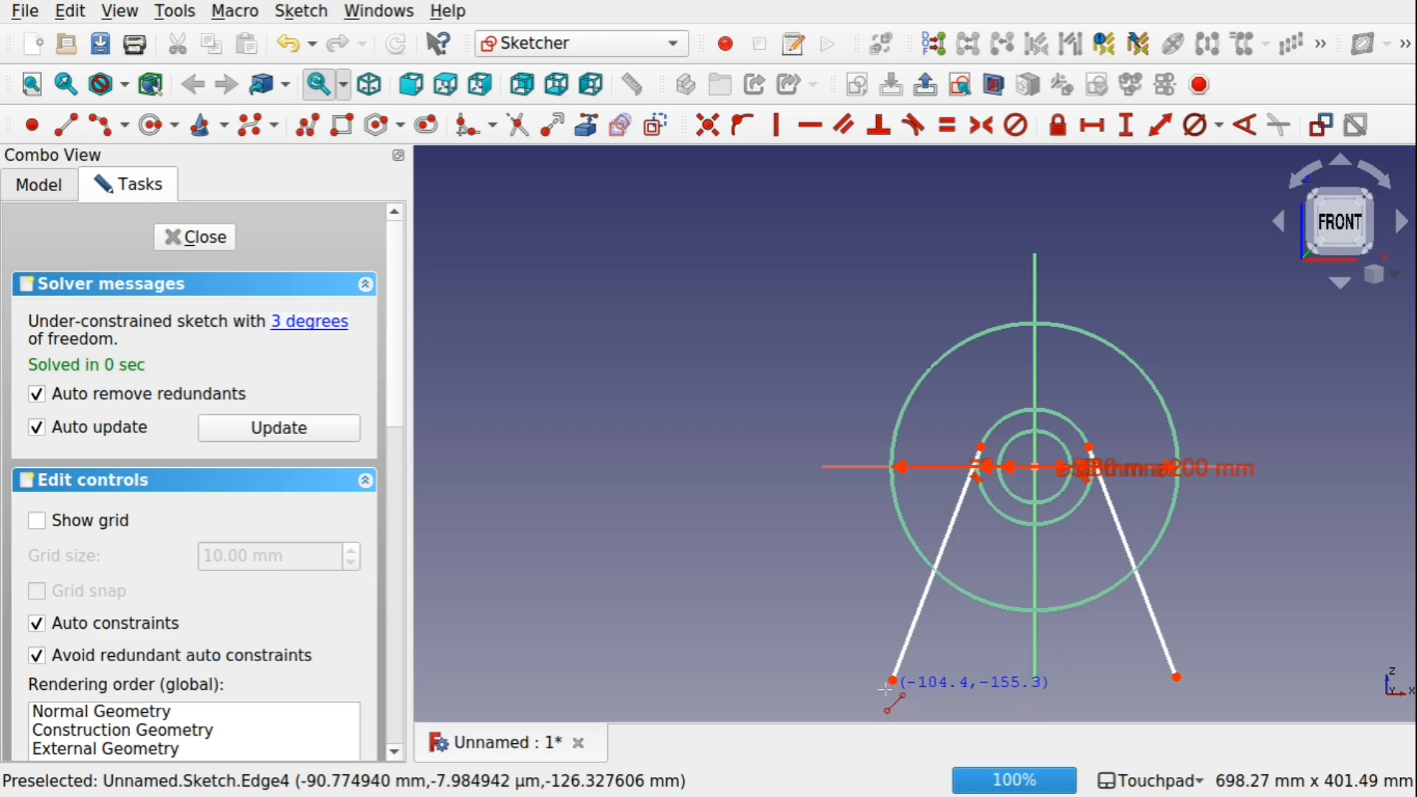
pyautogui.click(892, 679)
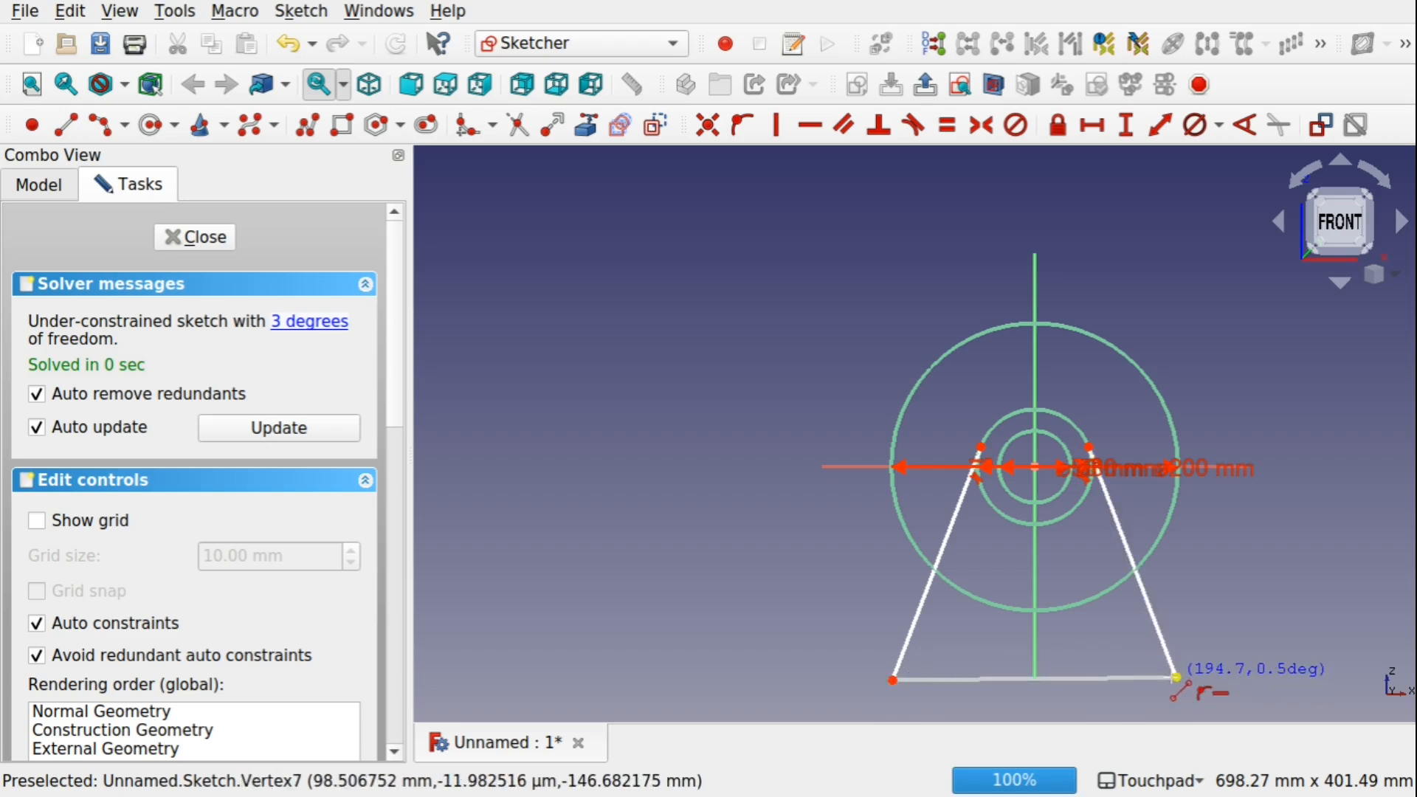
pyautogui.click(1176, 677)
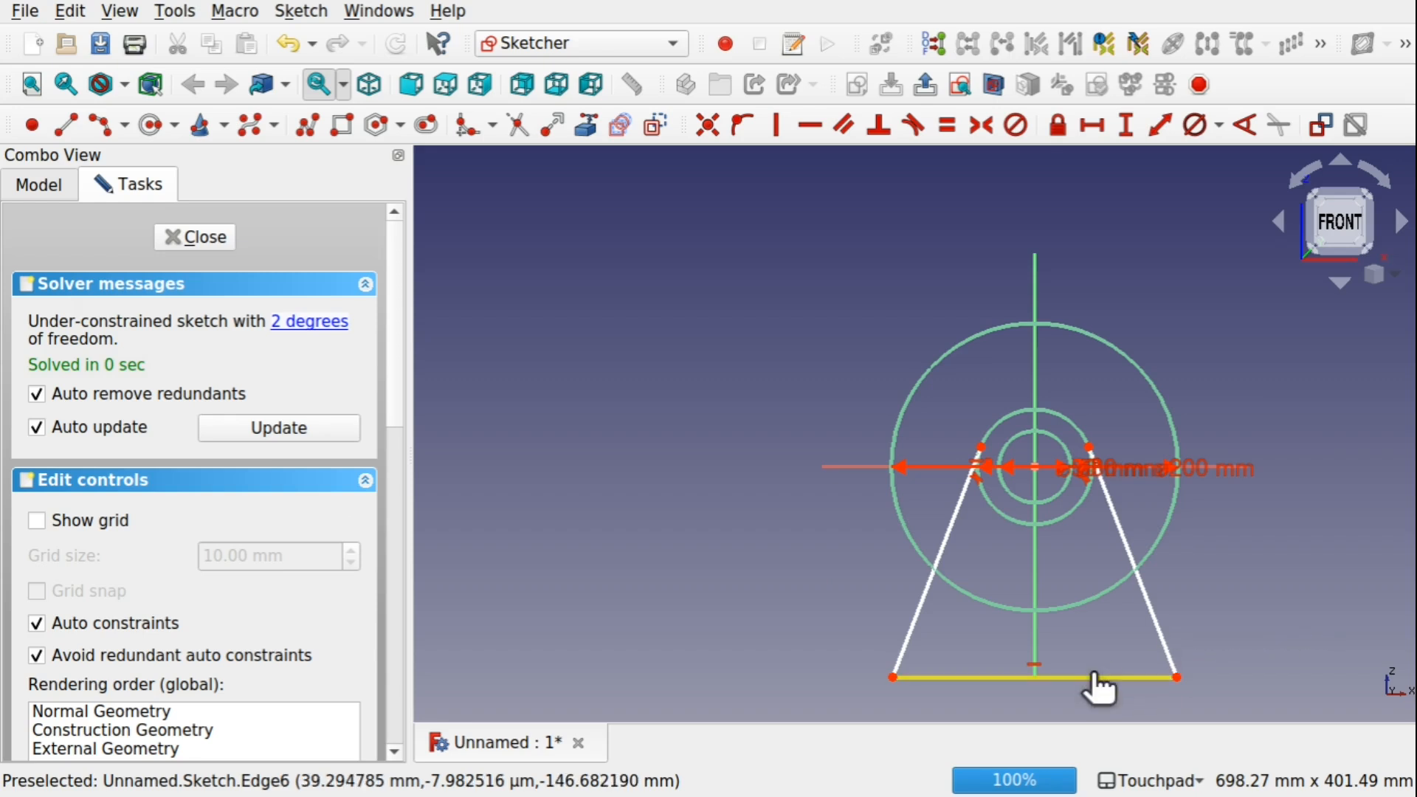
pyautogui.moveTo(1101, 674); pyautogui.dragTo(1132, 637)
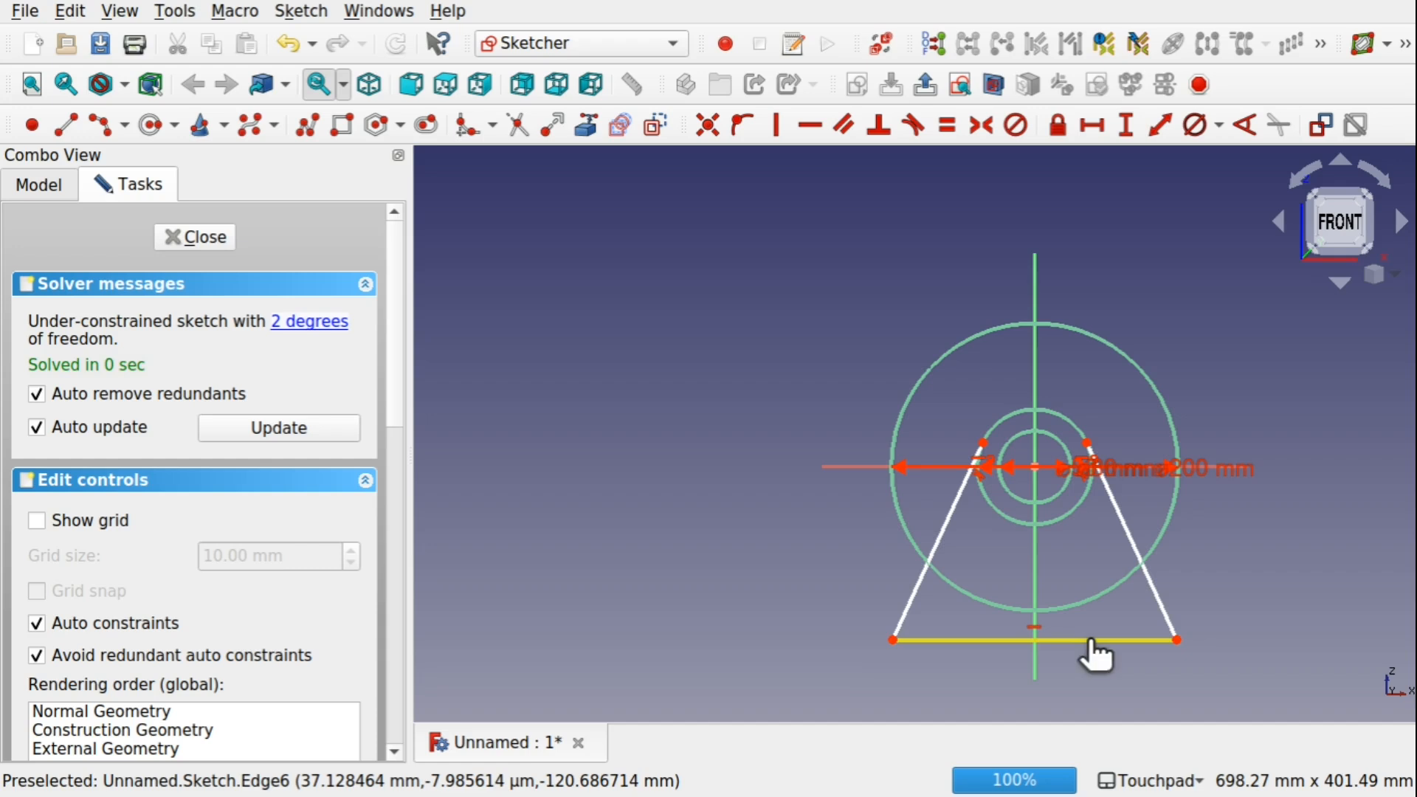
pyautogui.moveTo(1097, 639); pyautogui.dragTo(1100, 658)
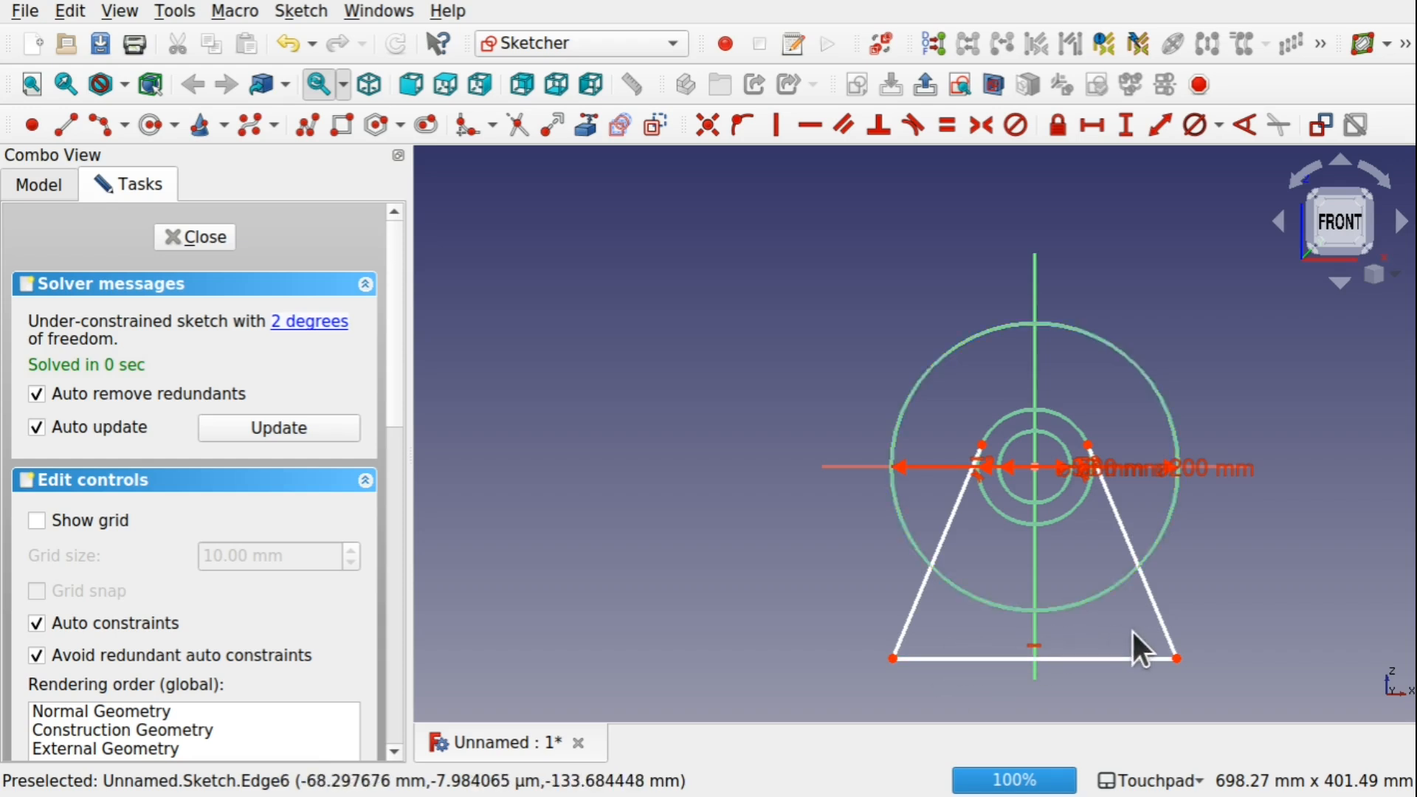
# Try a rectangle standing on the base line across the vertical axis and undo it.
pyautogui.click(340, 125)
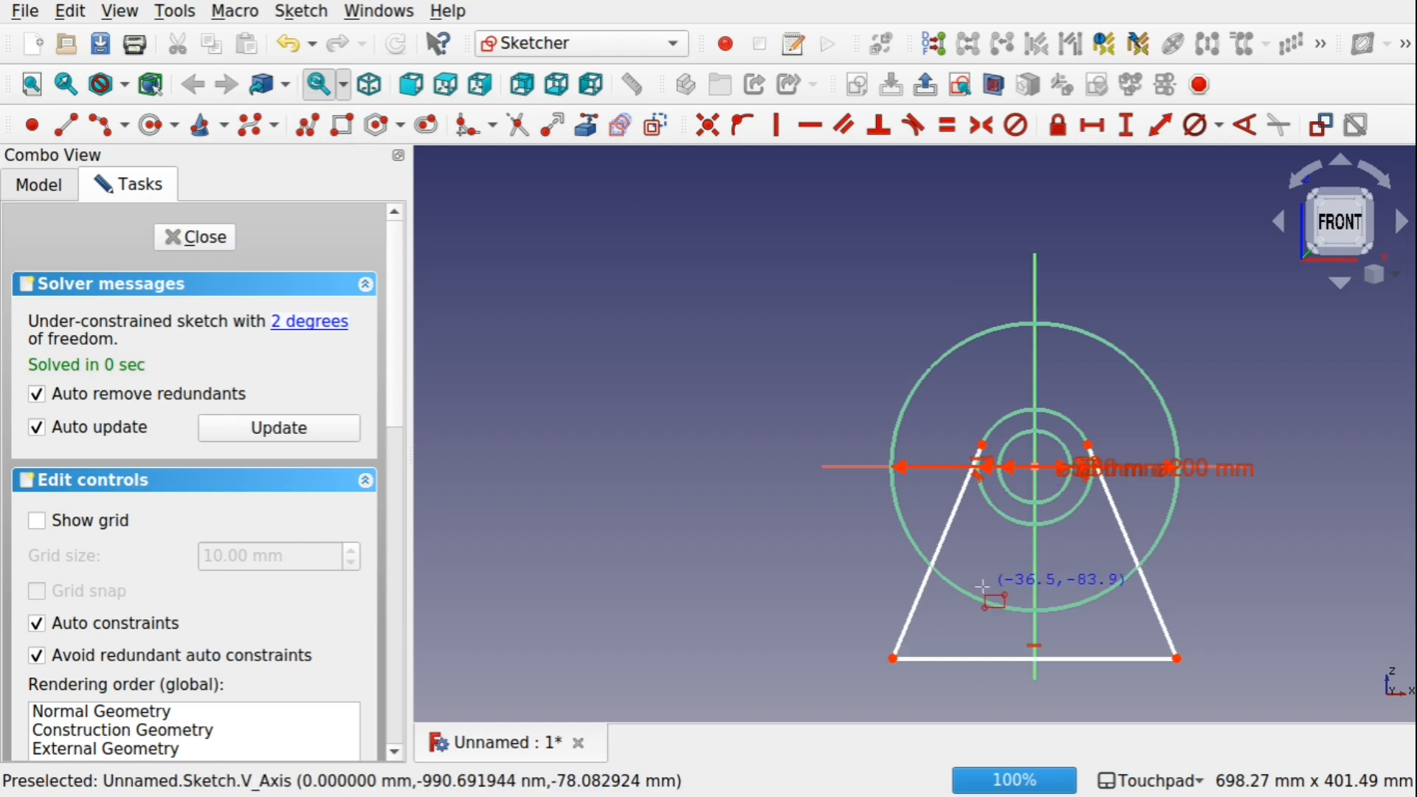
pyautogui.click(986, 622)
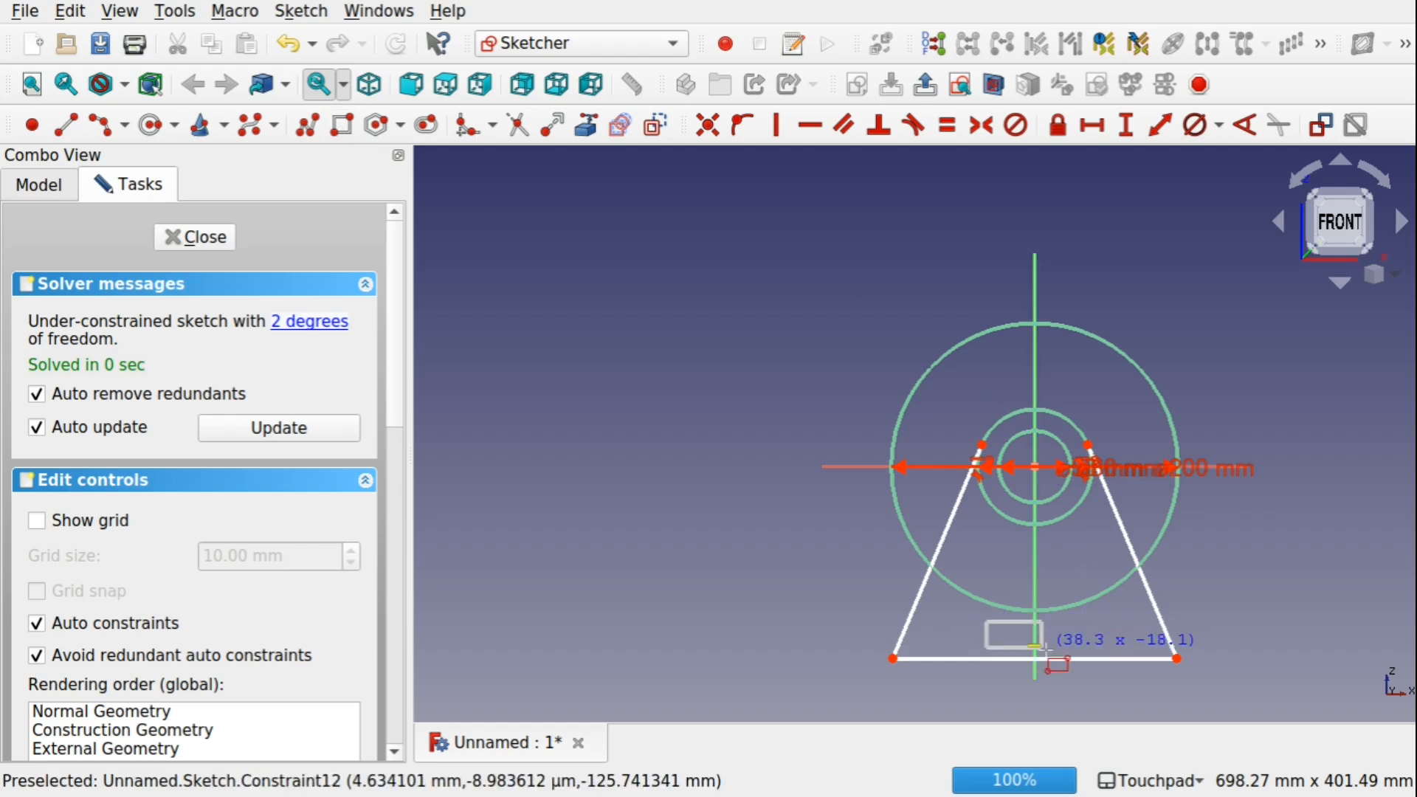
pyautogui.click(1095, 658)
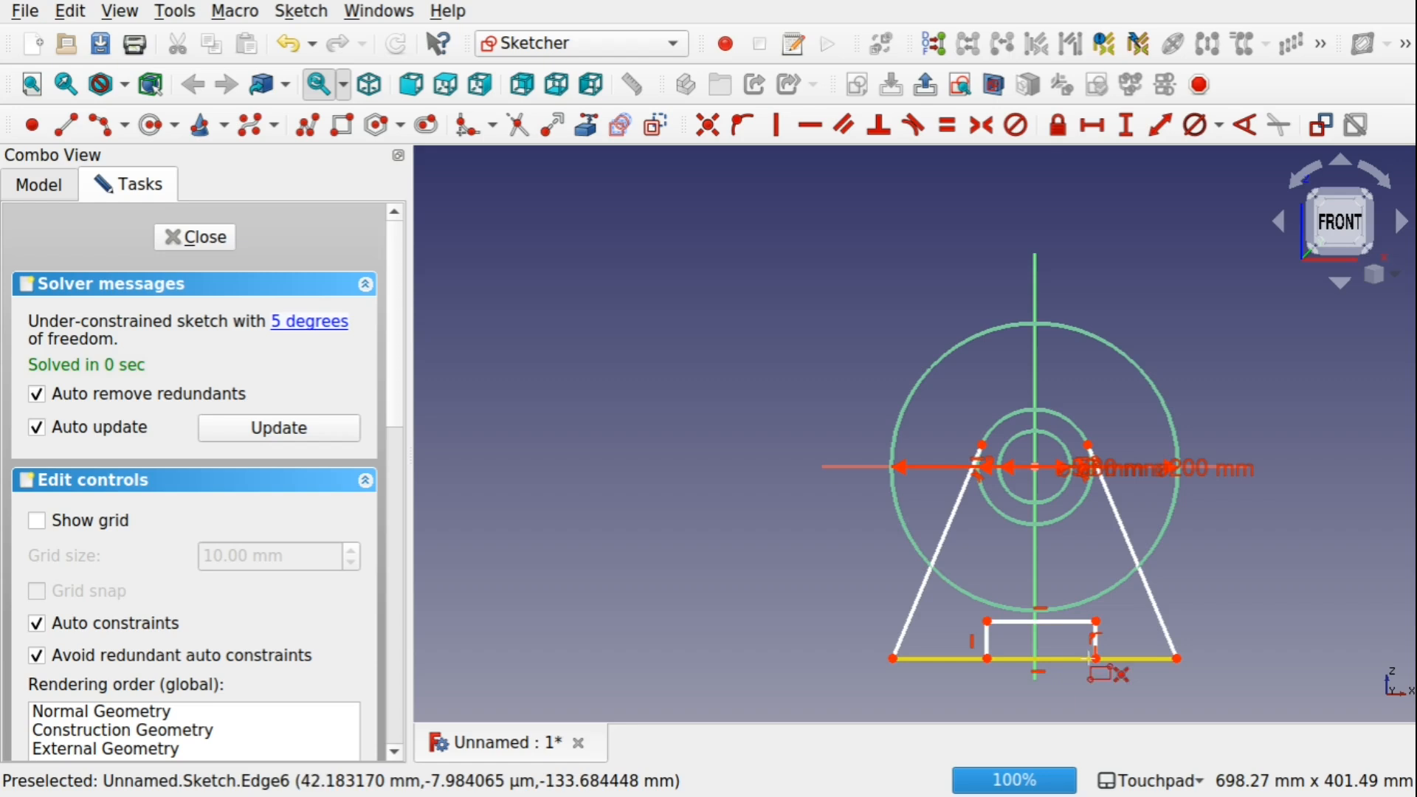
pyautogui.click(1056, 624)
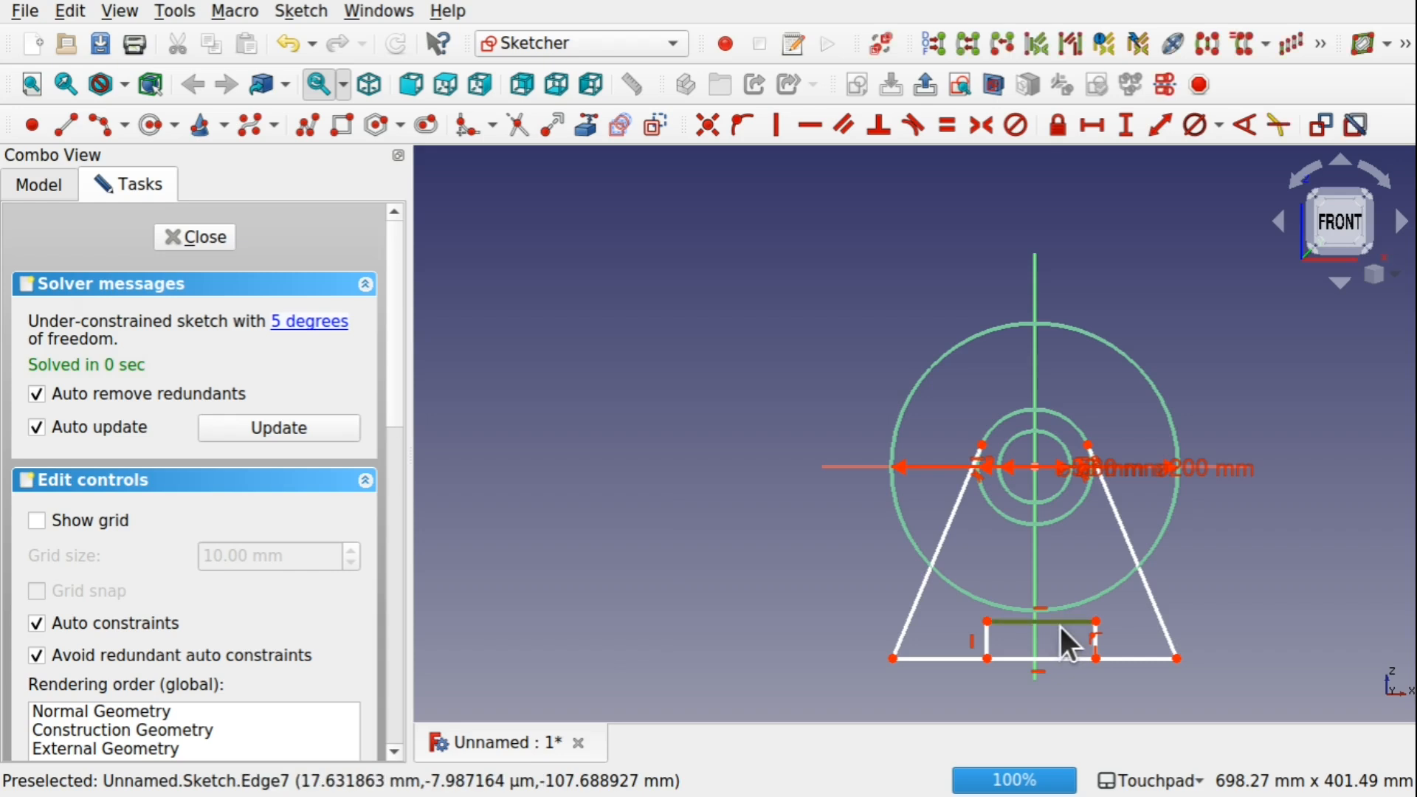
pyautogui.hotkey('ctrl', 'z')
pyautogui.hotkey('ctrl', 'z')
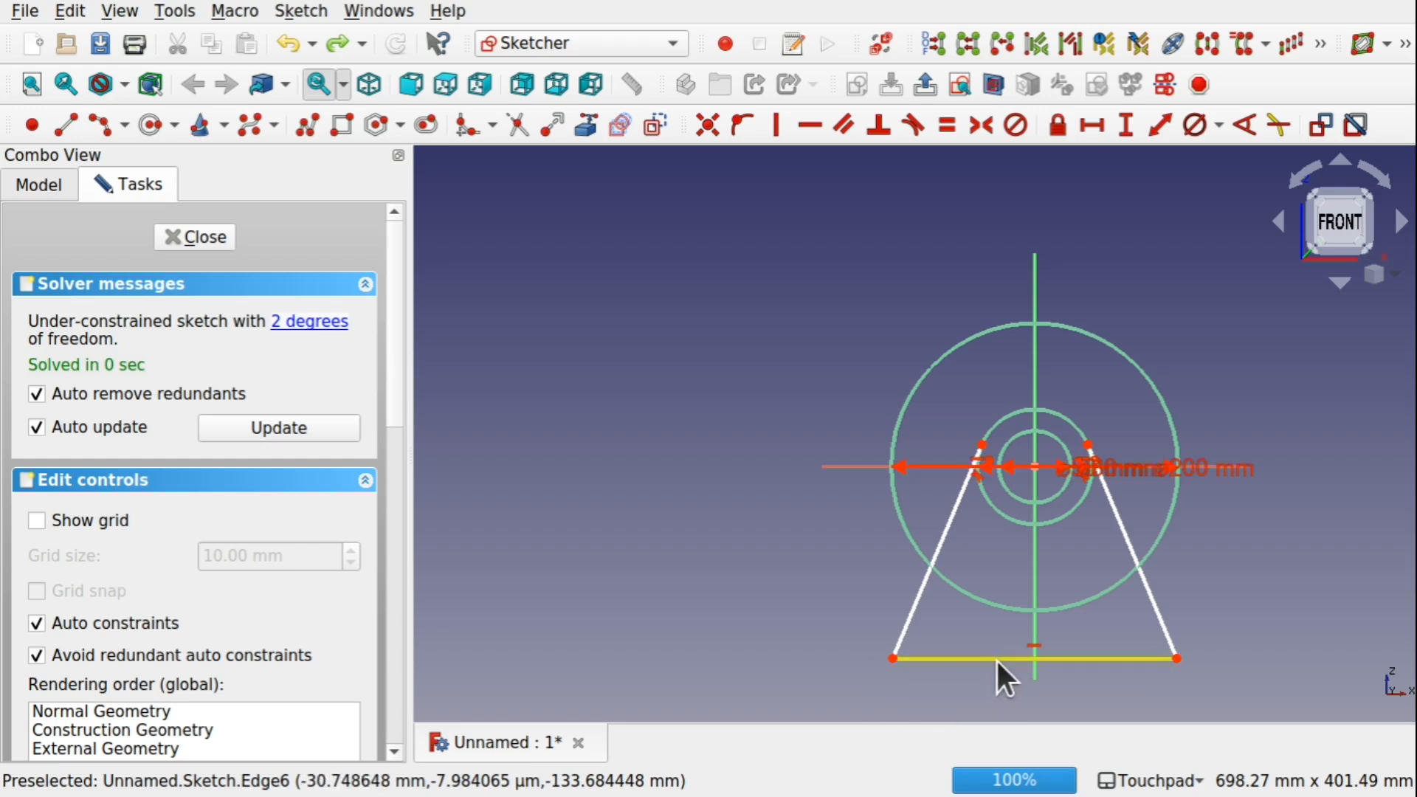
# Move the base line vertically between the slanted lines, ending about 136 mm below the origin.
pyautogui.moveTo(1001, 659); pyautogui.dragTo(1042, 651)
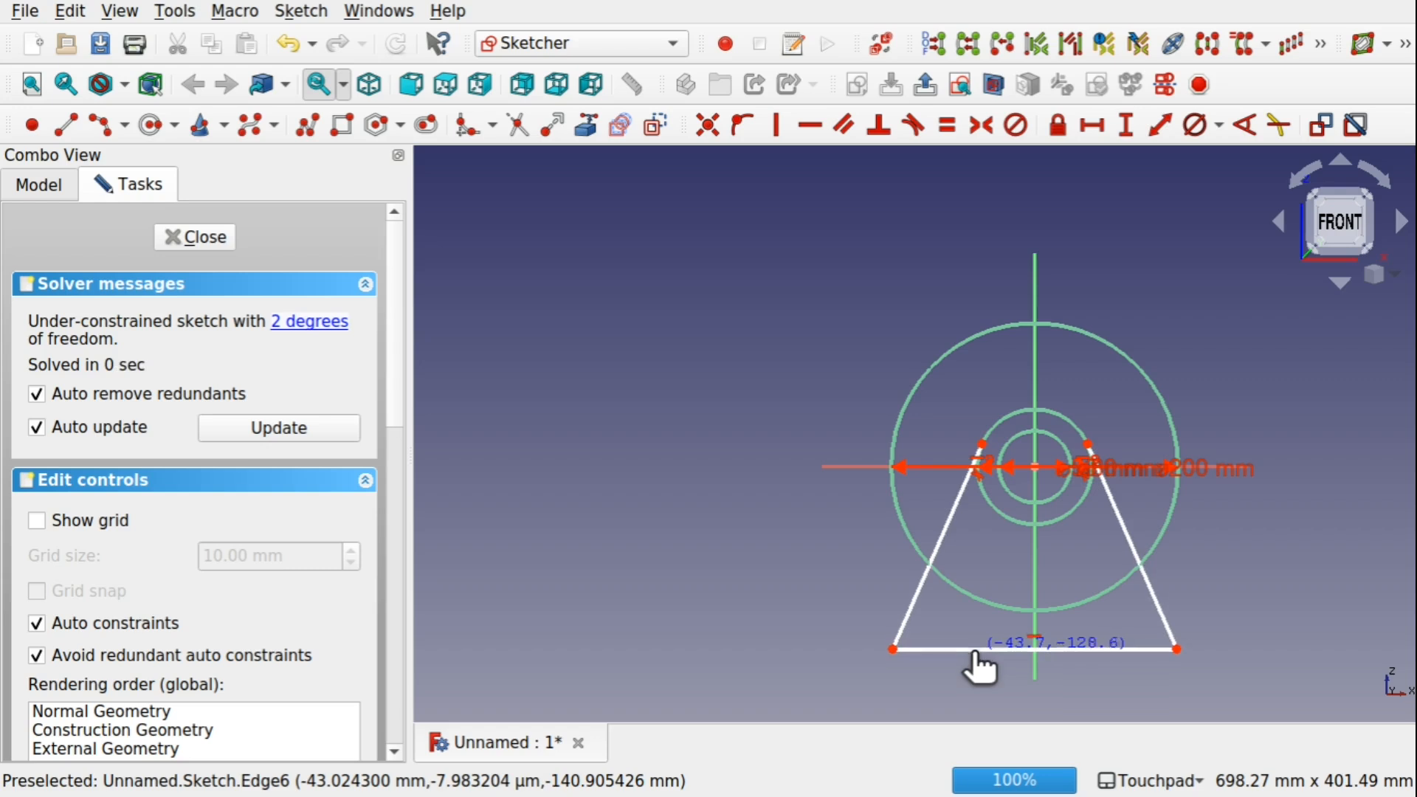
pyautogui.moveTo(982, 651); pyautogui.dragTo(884, 649)
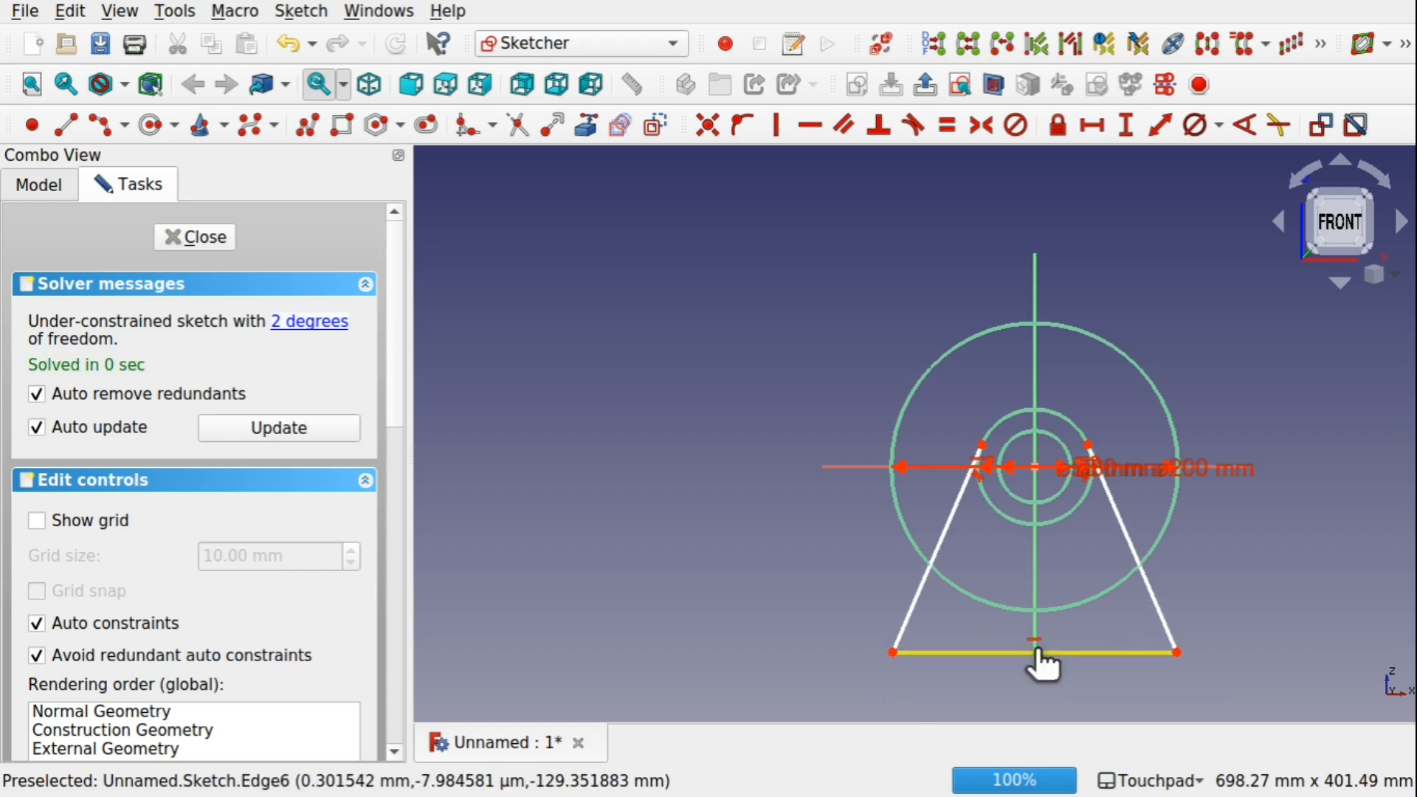
pyautogui.moveTo(1034, 649); pyautogui.dragTo(1034, 657)
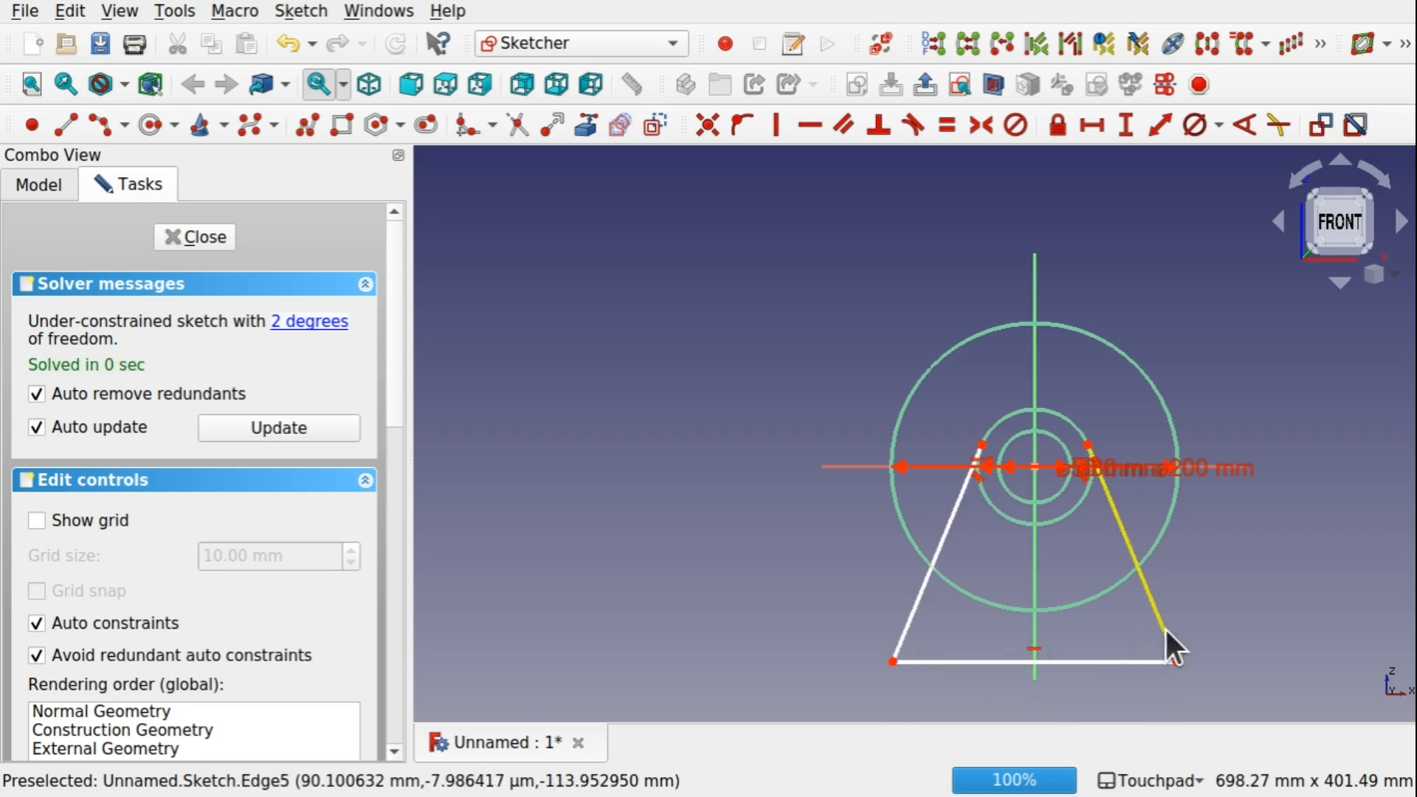
# Draw a second horizontal line about 182 mm long between the two slanted lines, just above the base line.
pyautogui.click(66, 125)
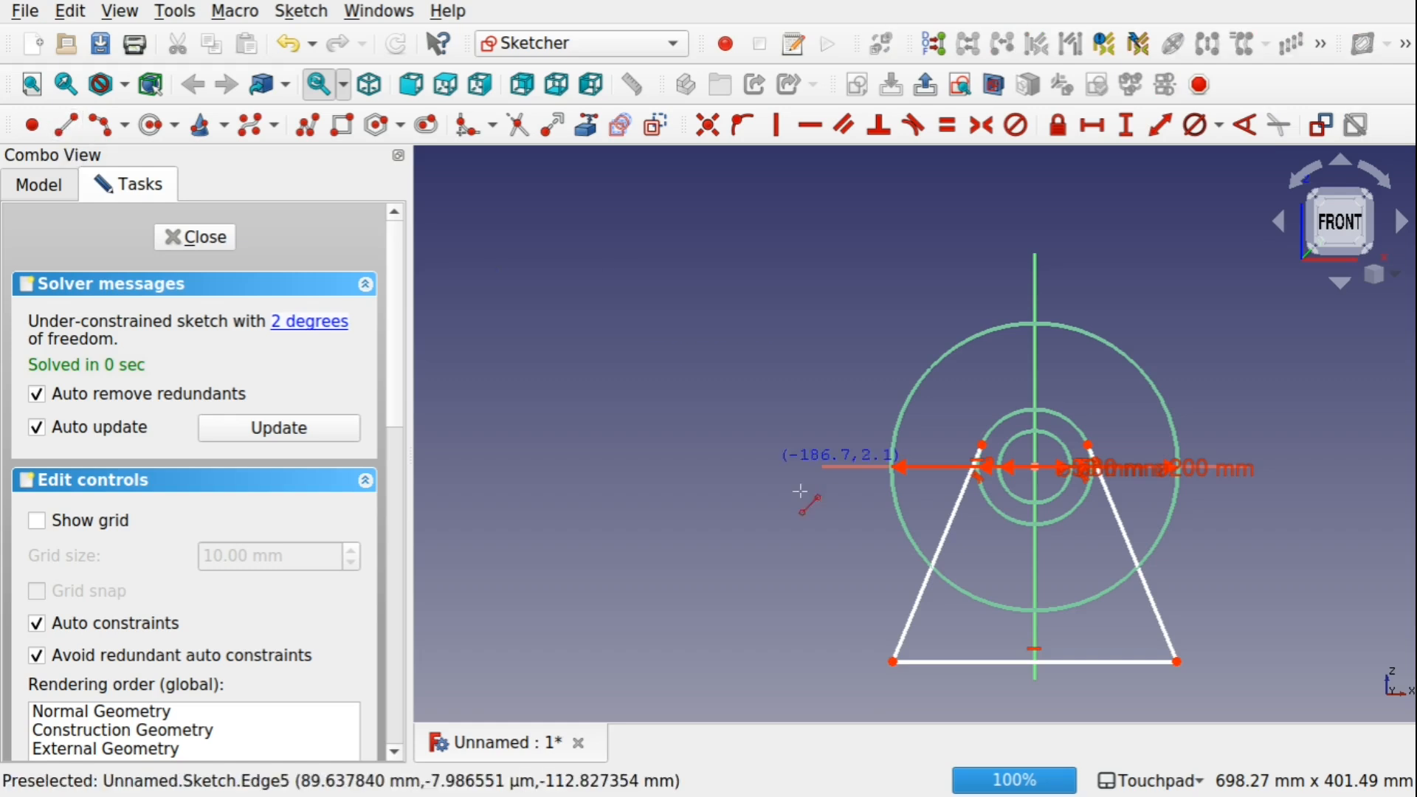
pyautogui.click(909, 636)
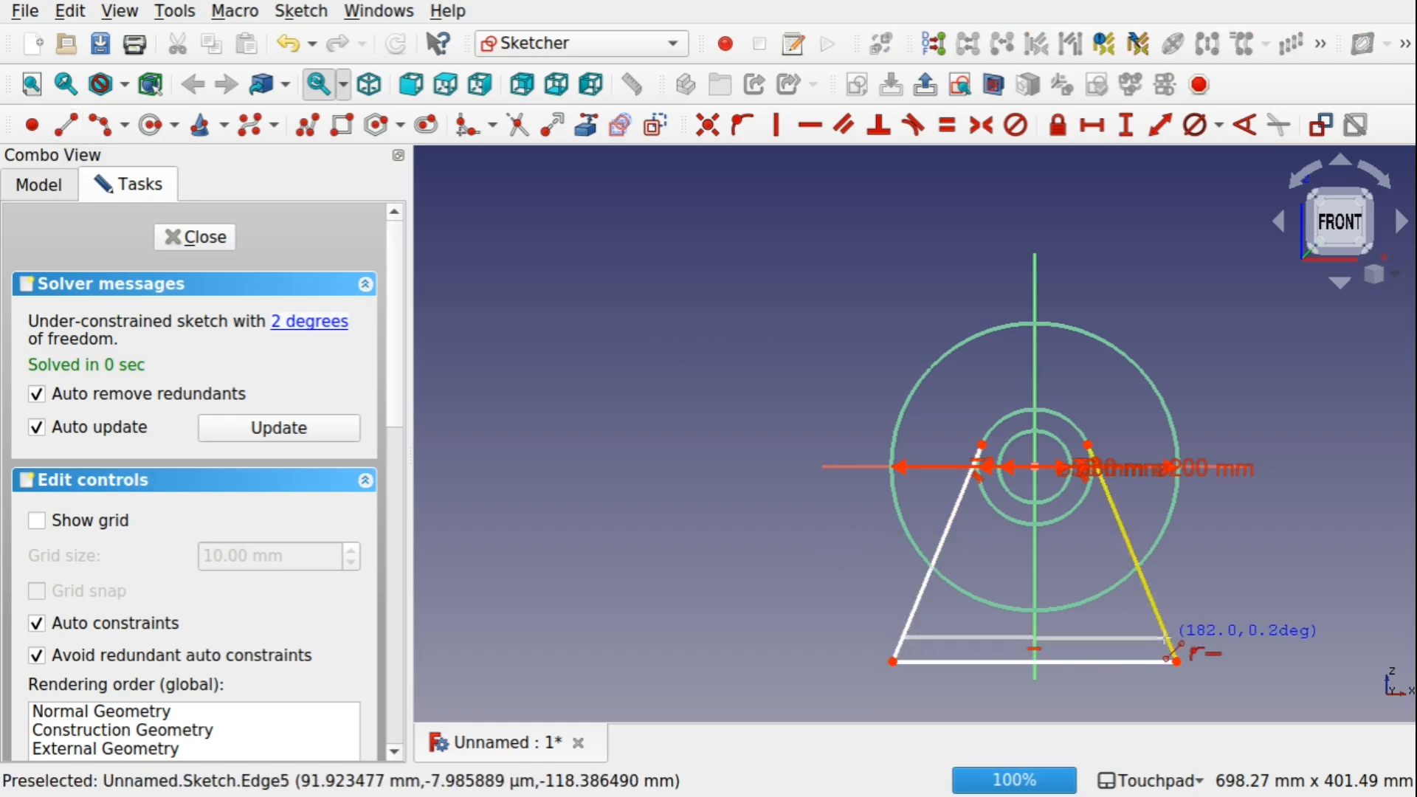
pyautogui.click(1166, 637)
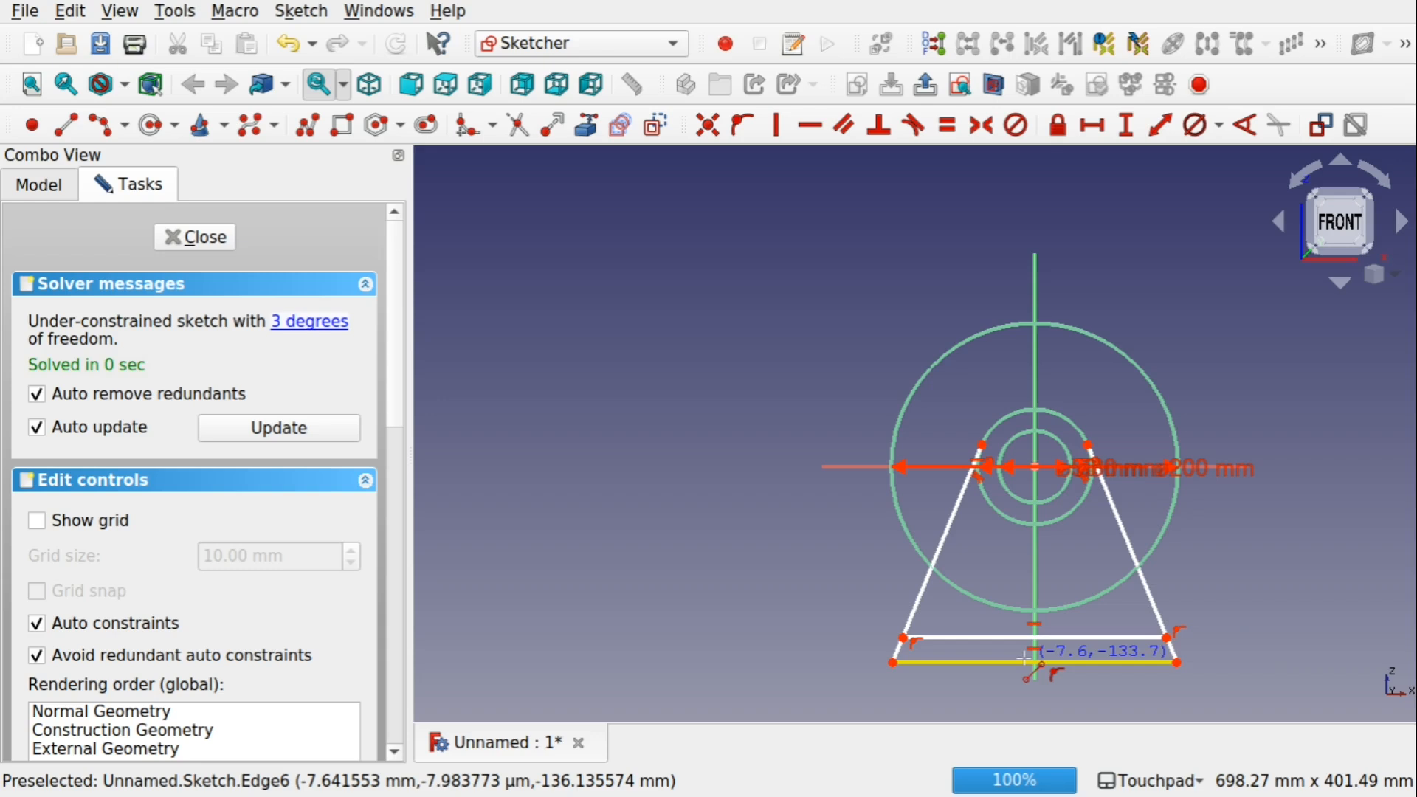
pyautogui.press('Escape')
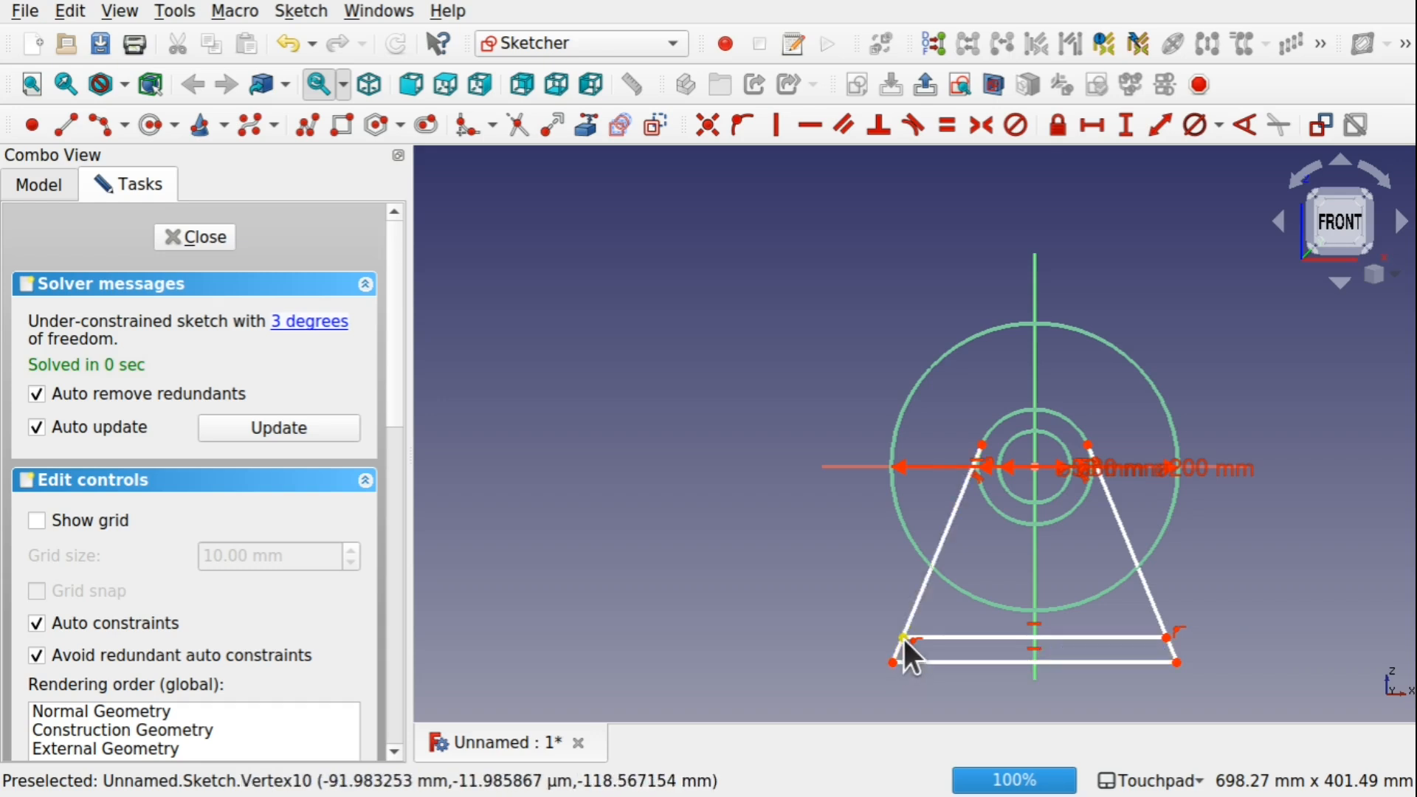
# Constrain the vertical distance between the right endpoints of the two horizontal lines to 20 mm.
pyautogui.click(1166, 639)
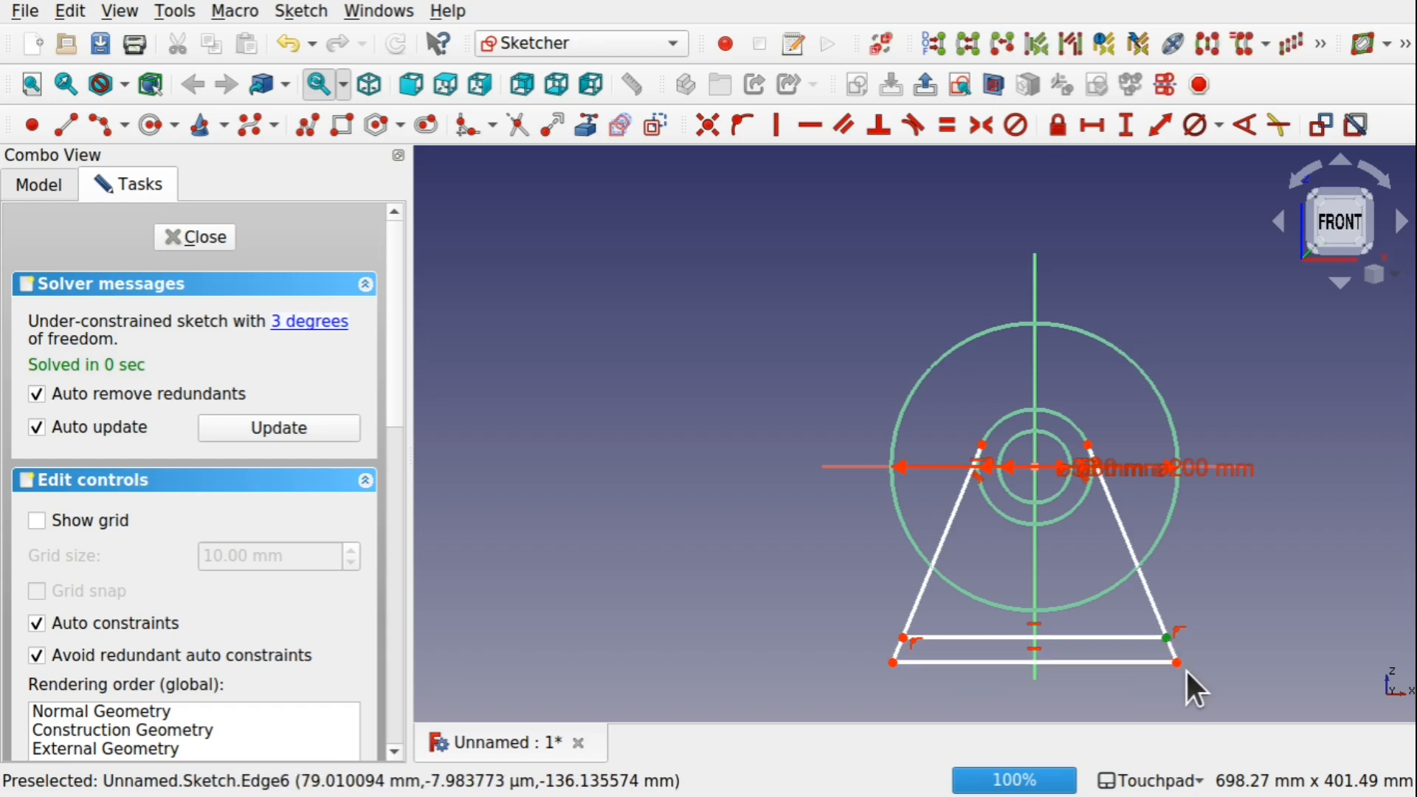
pyautogui.click(1176, 662)
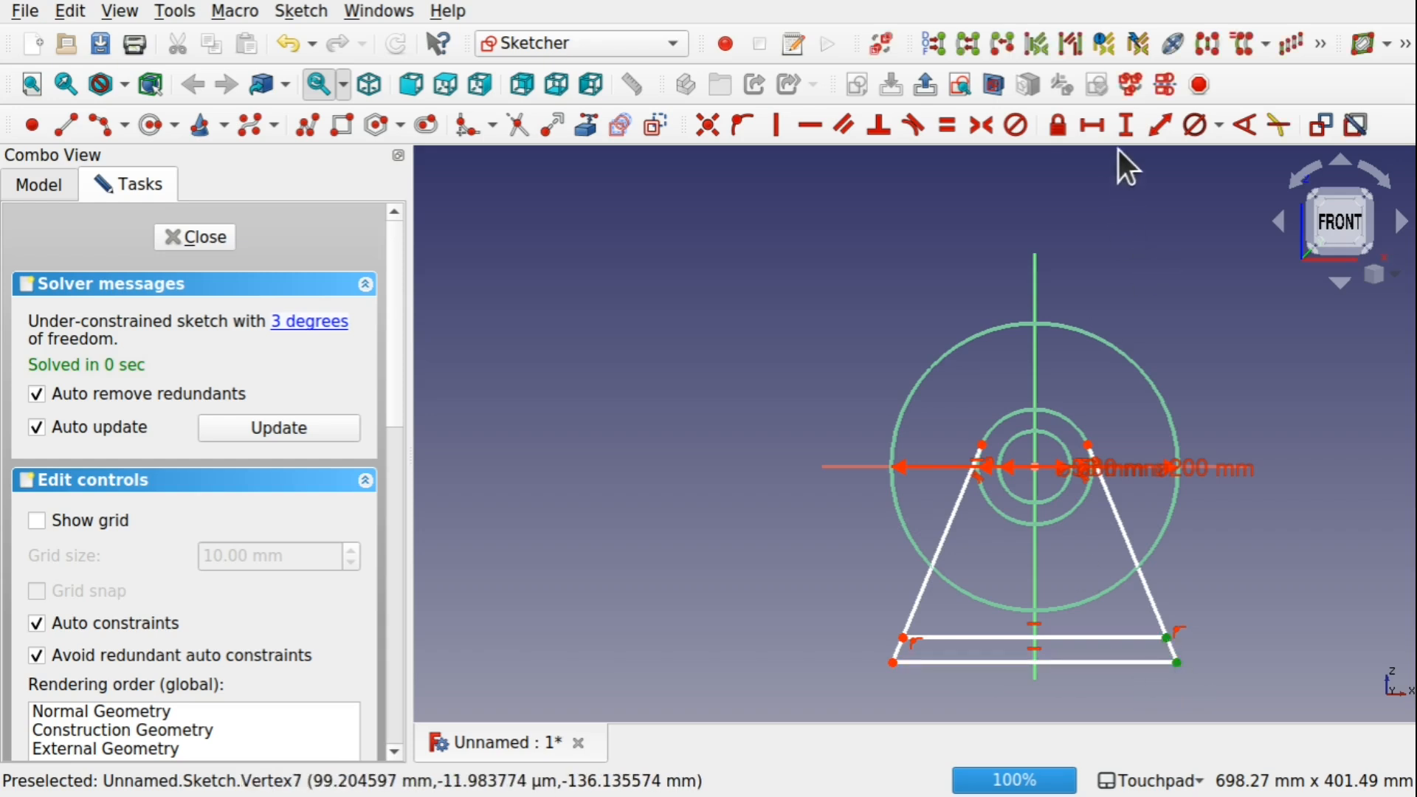
pyautogui.click(1123, 126)
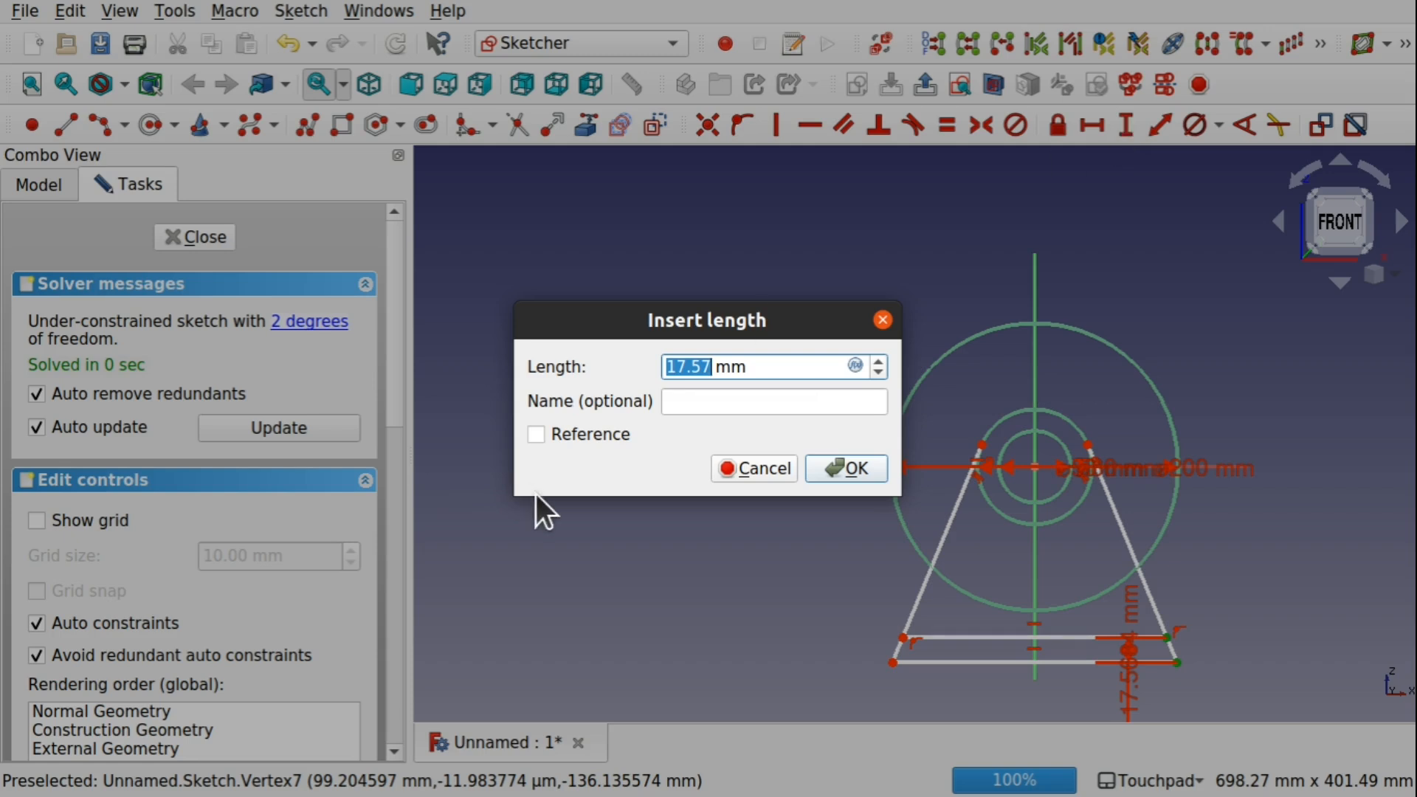
pyautogui.write('20')
pyautogui.press('Return')
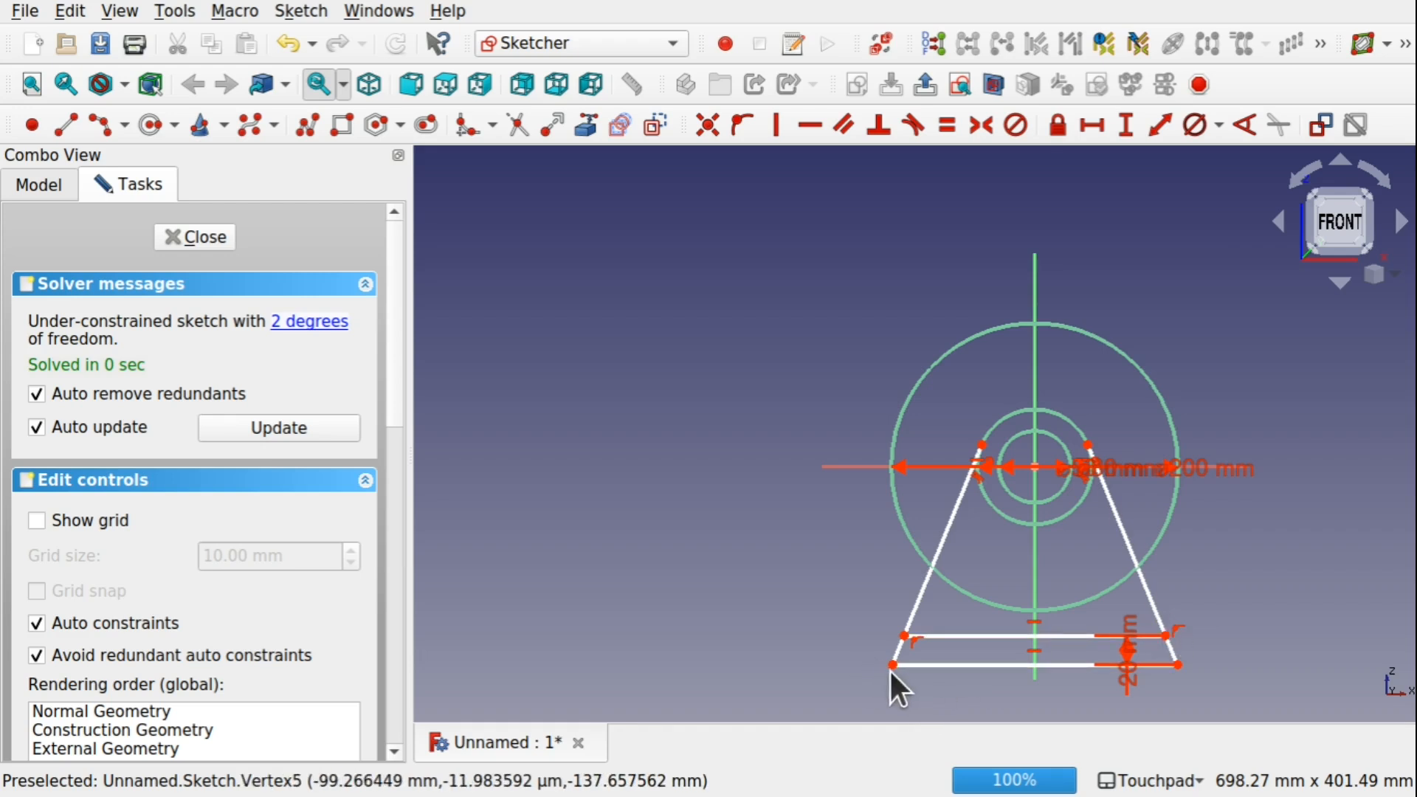
# Constrain the vertical distance from the origin to the base line's left endpoint to 130 mm.
pyautogui.moveTo(893, 667)
pyautogui.mouseDown()
pyautogui.moveTo(892, 648)
pyautogui.moveTo(892, 683)
pyautogui.moveTo(893, 654)
pyautogui.mouseUp()
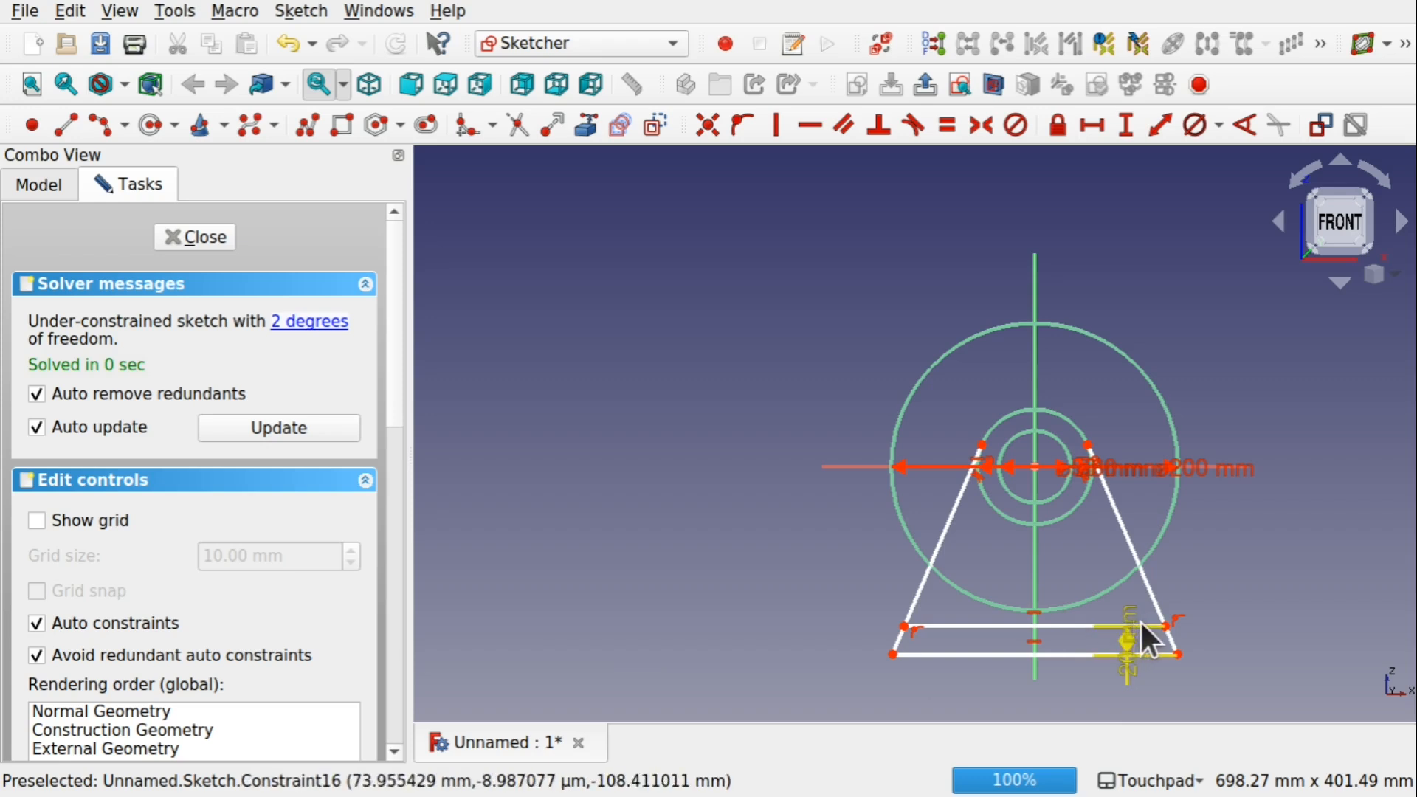
pyautogui.click(892, 653)
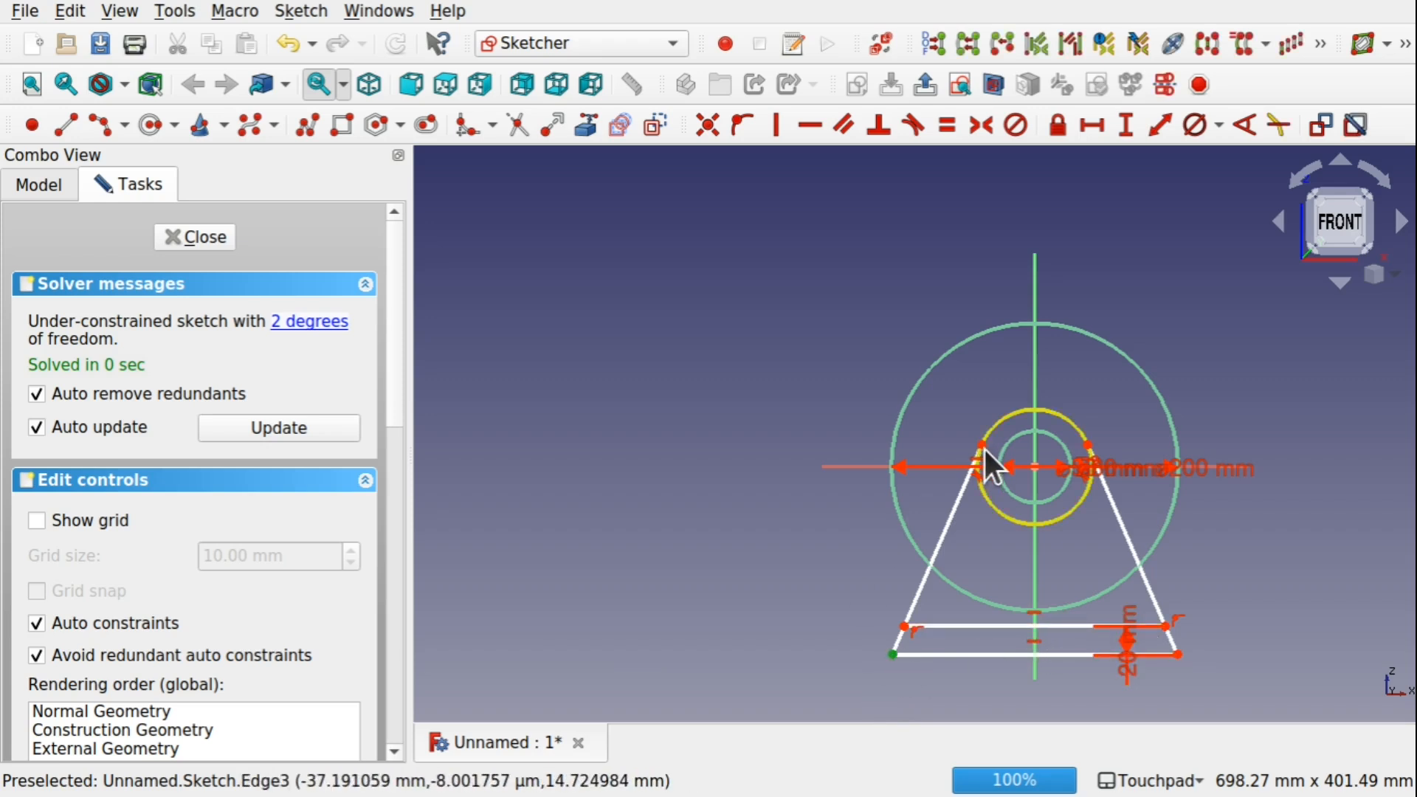
pyautogui.click(1034, 464)
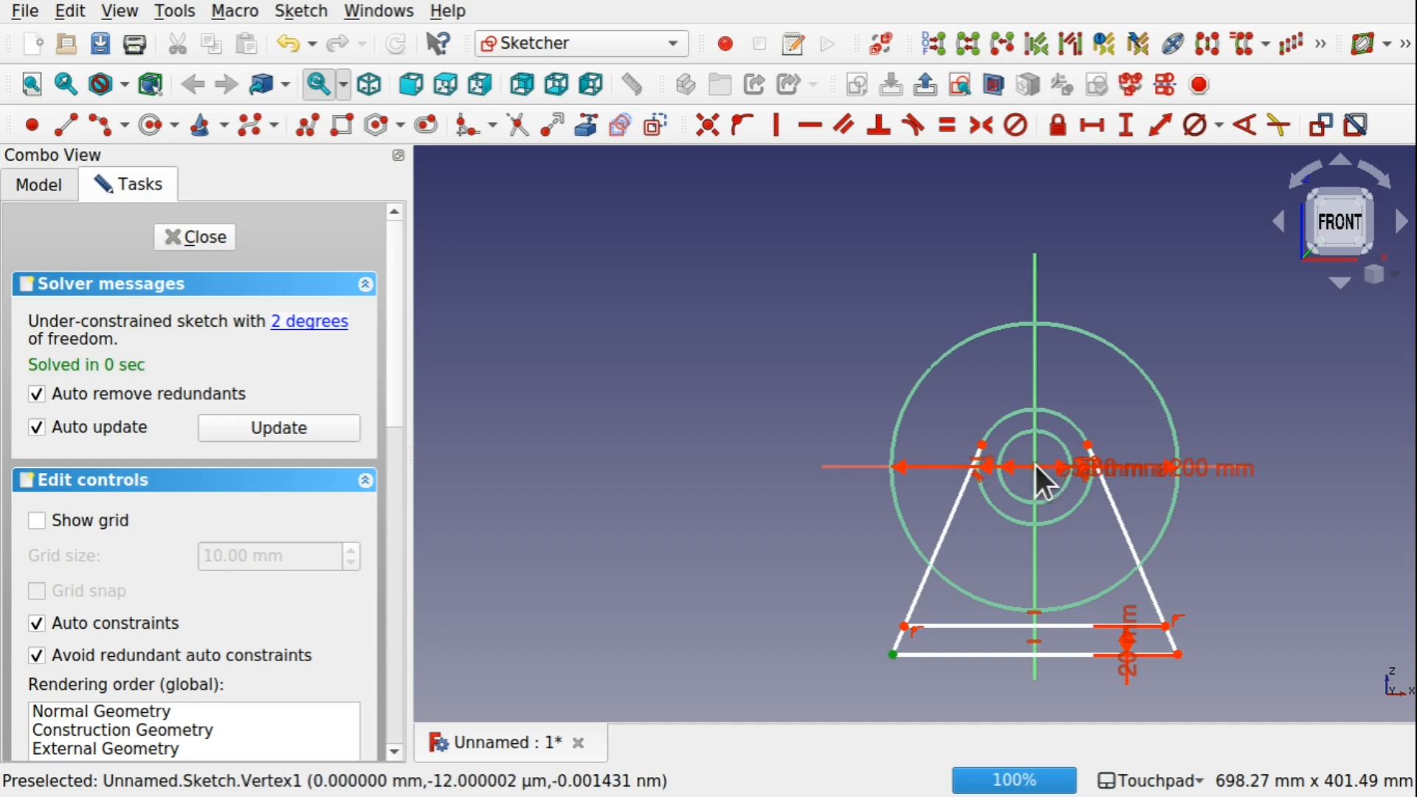
pyautogui.click(1126, 124)
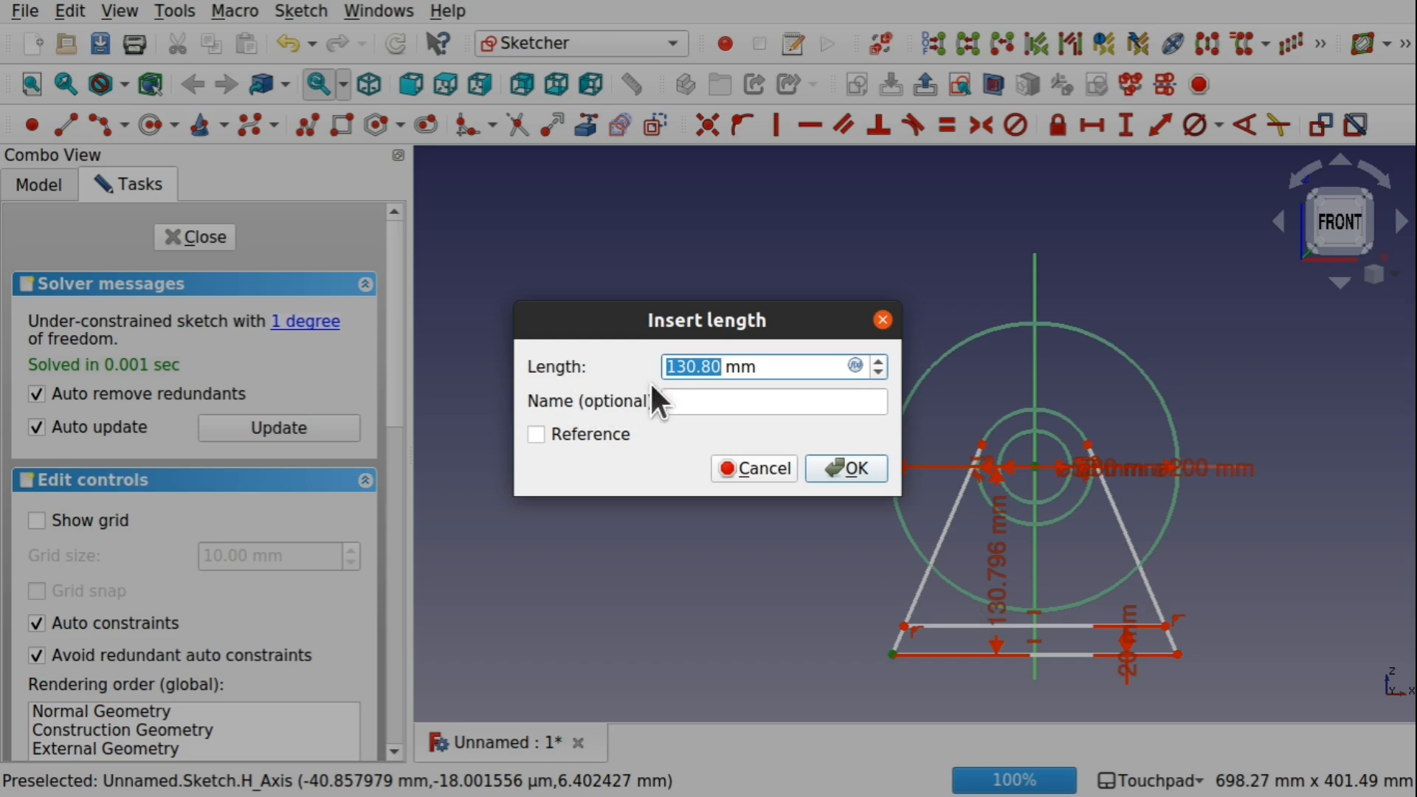
pyautogui.write('130')
pyautogui.press('Return')
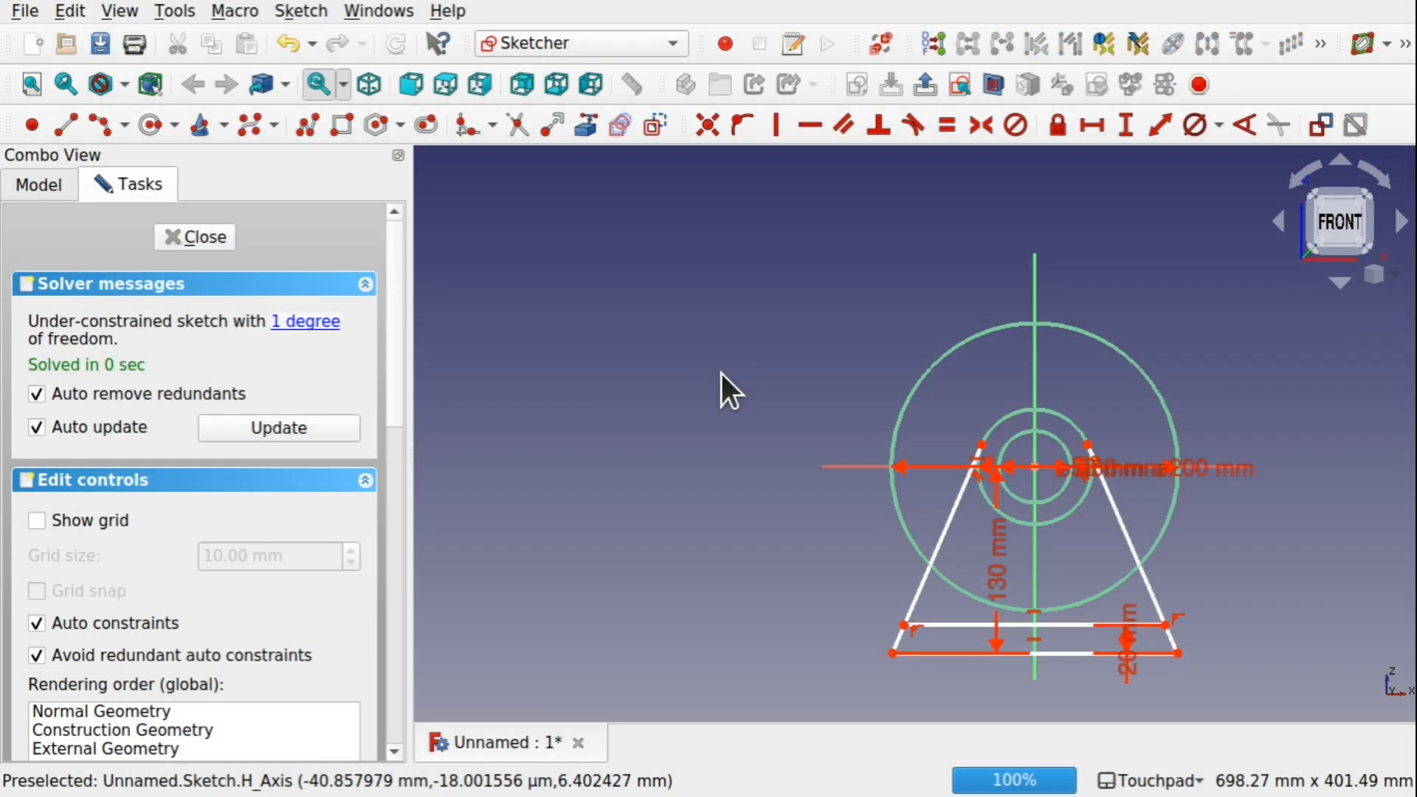
# Move the 130 mm, 20 mm and 200 mm diameter dimensions clear of the sketch geometry.
pyautogui.moveTo(1011, 583); pyautogui.dragTo(817, 568)
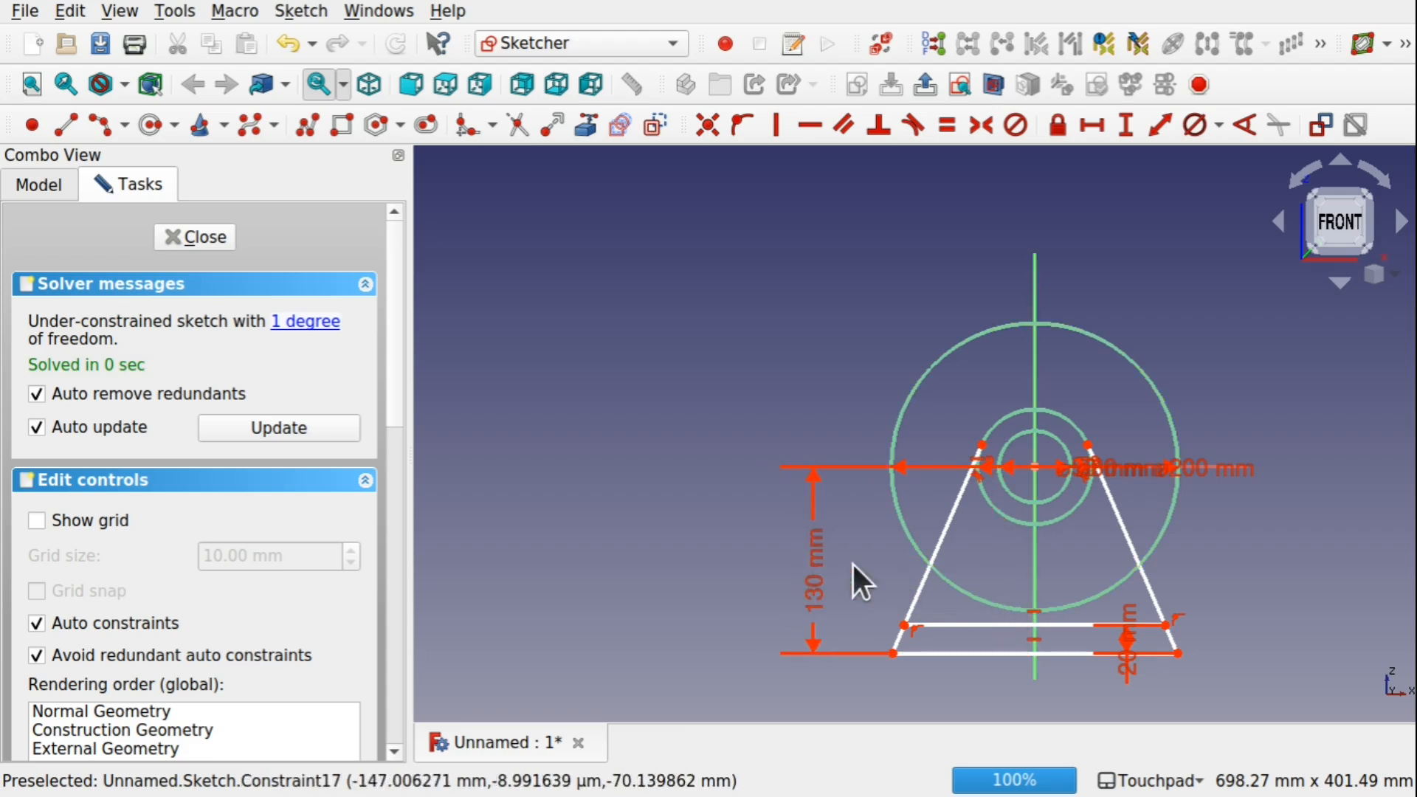
pyautogui.moveTo(1126, 639); pyautogui.dragTo(1256, 660)
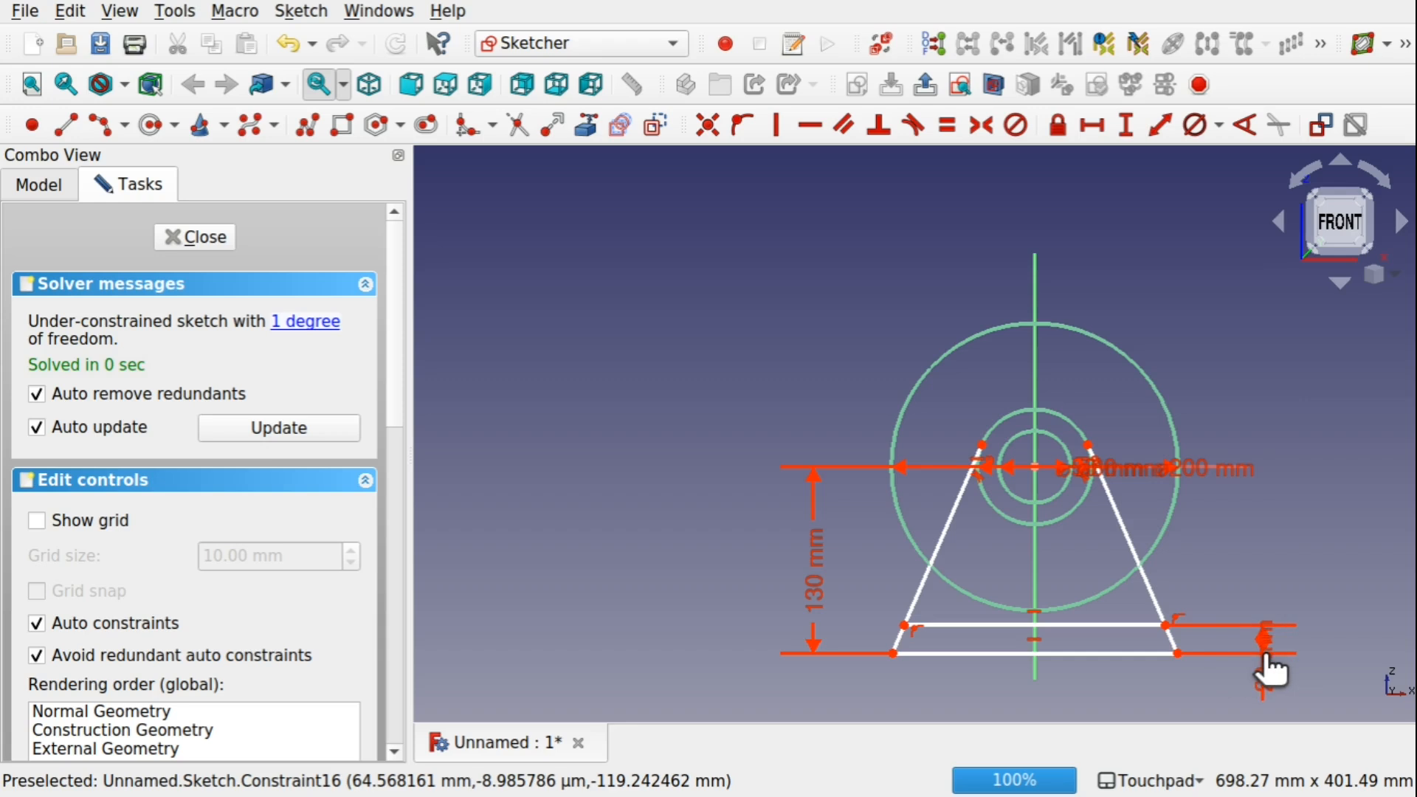
pyautogui.moveTo(1256, 561); pyautogui.dragTo(1258, 560)
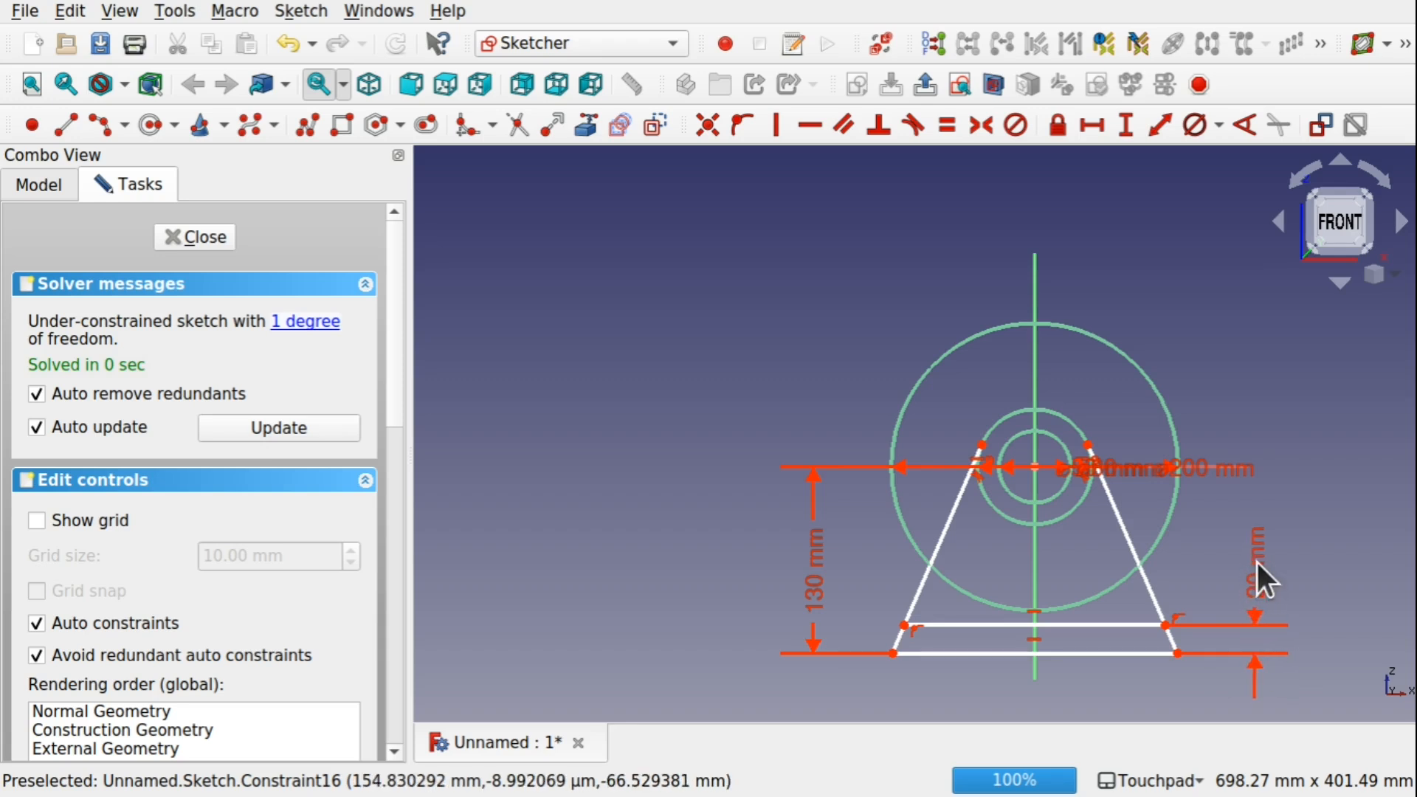
pyautogui.moveTo(1188, 468); pyautogui.dragTo(1225, 319)
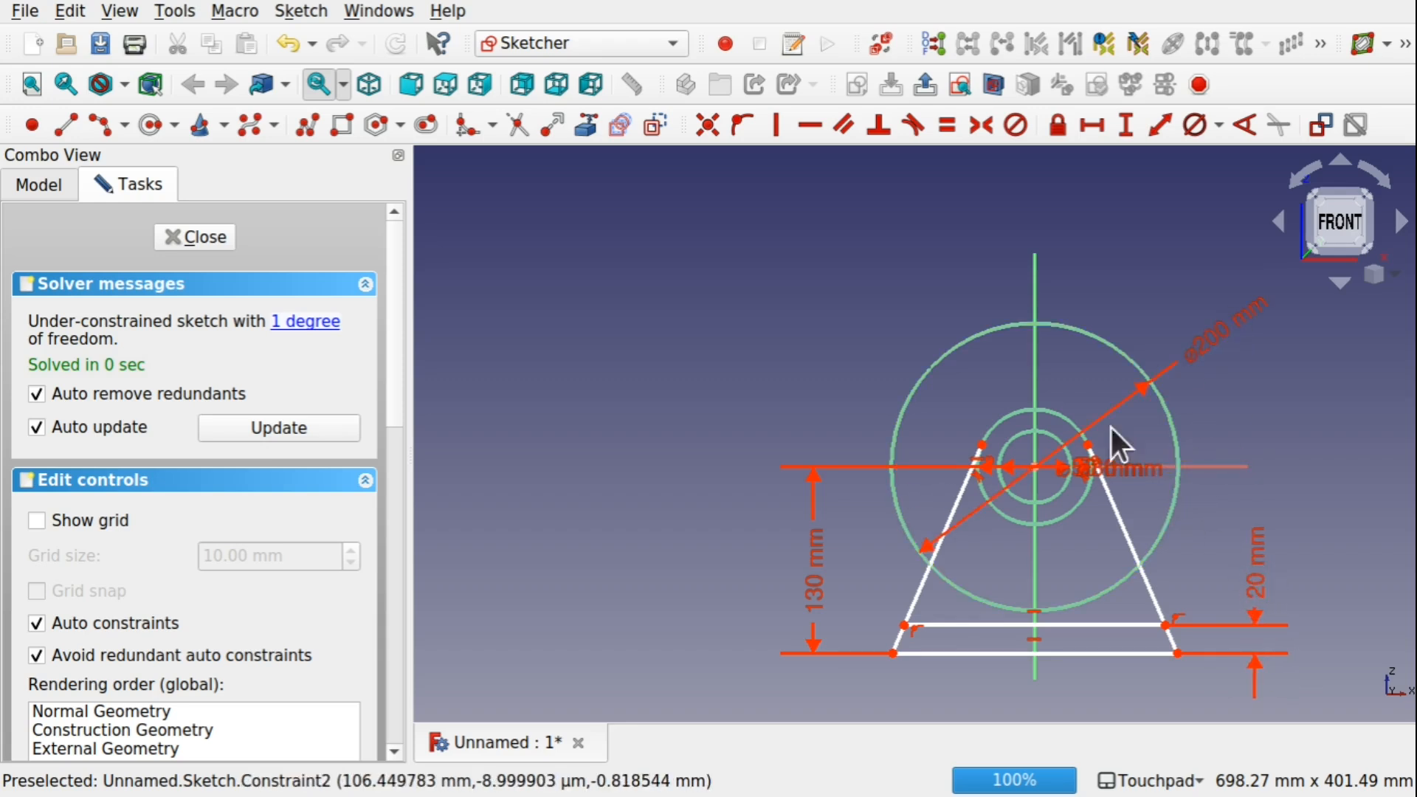
# Move the 50 mm and 80 mm diameter dimensions clear of the circles.
pyautogui.moveTo(1126, 463); pyautogui.dragTo(1313, 518)
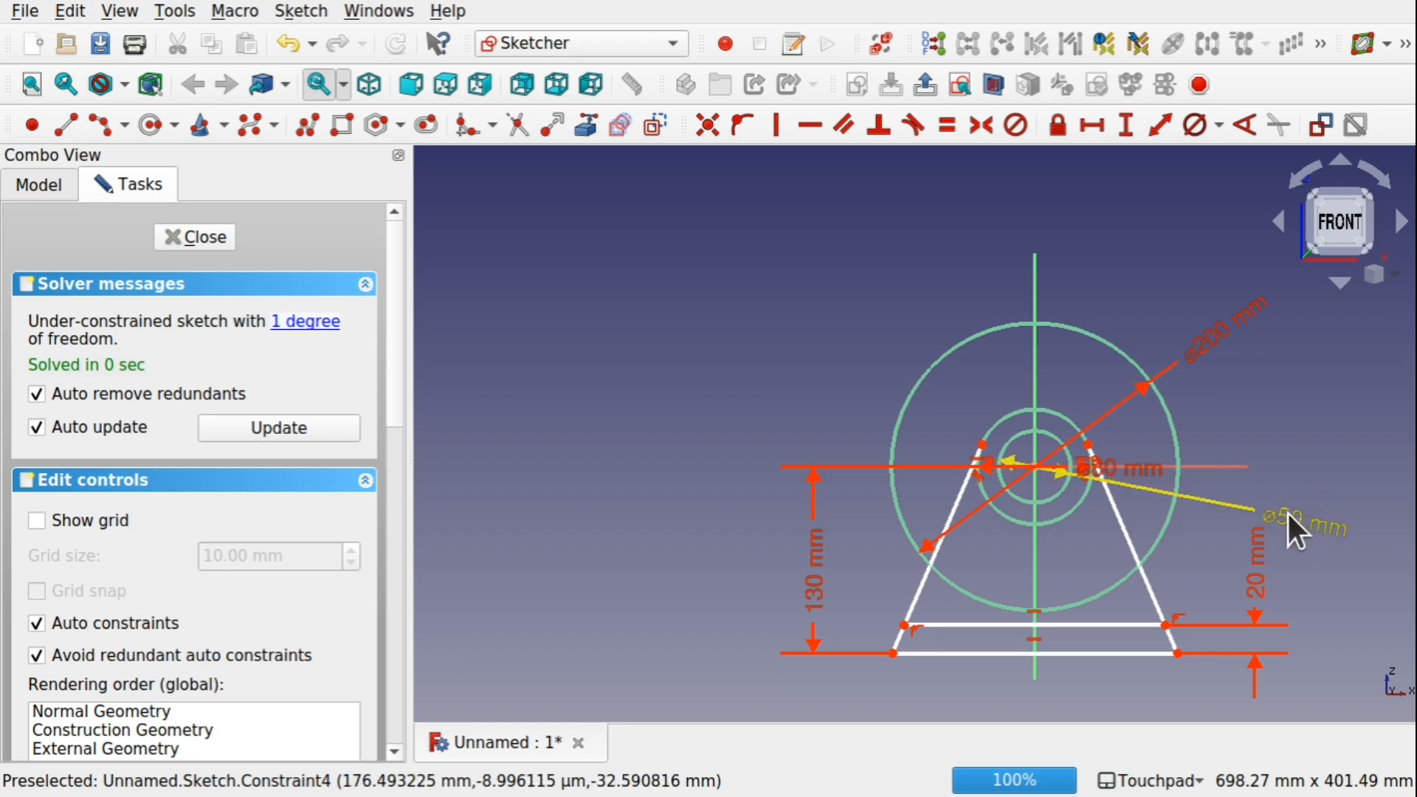
pyautogui.moveTo(1138, 467); pyautogui.dragTo(1114, 281)
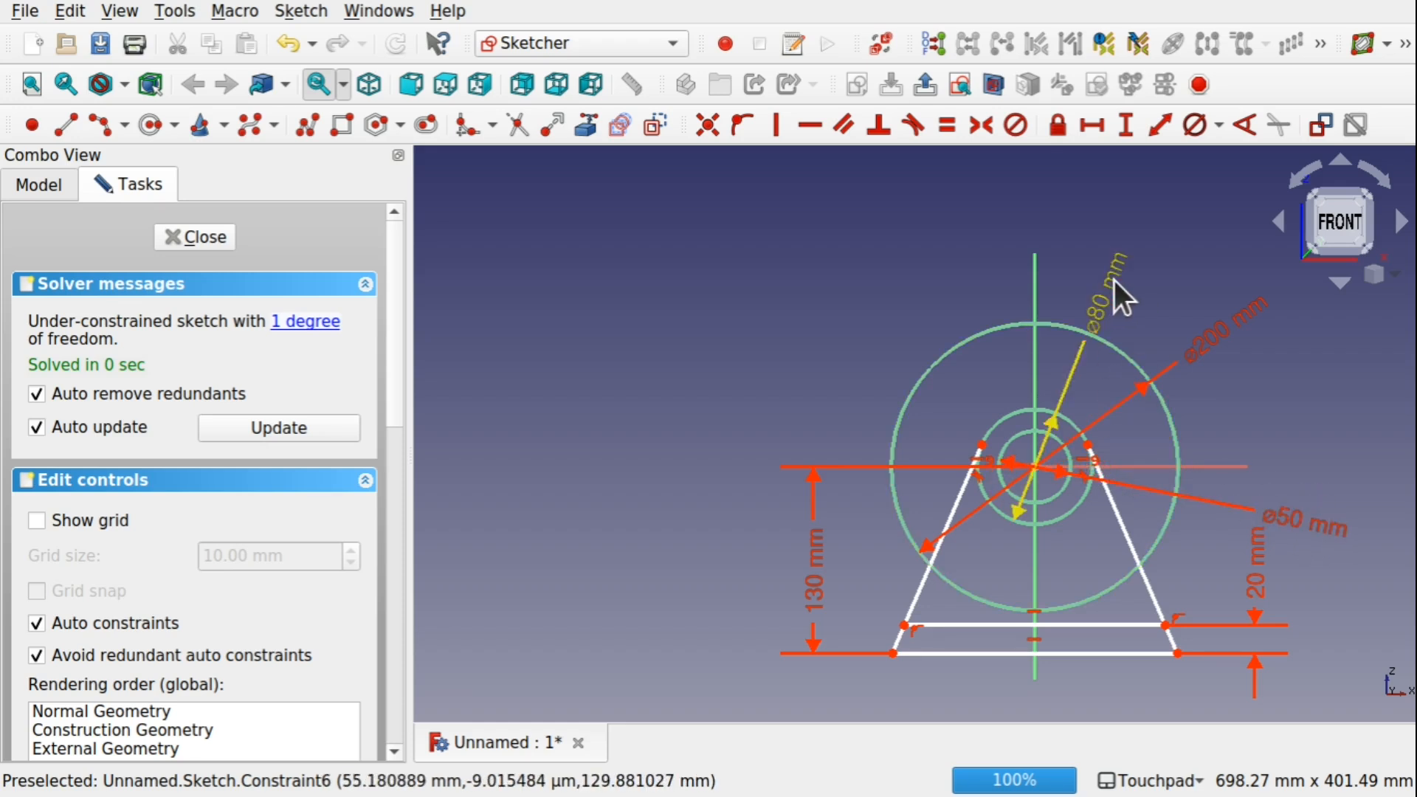
pyautogui.scroll(3, 1106, 595)
pyautogui.scroll(-4, 1103, 595)
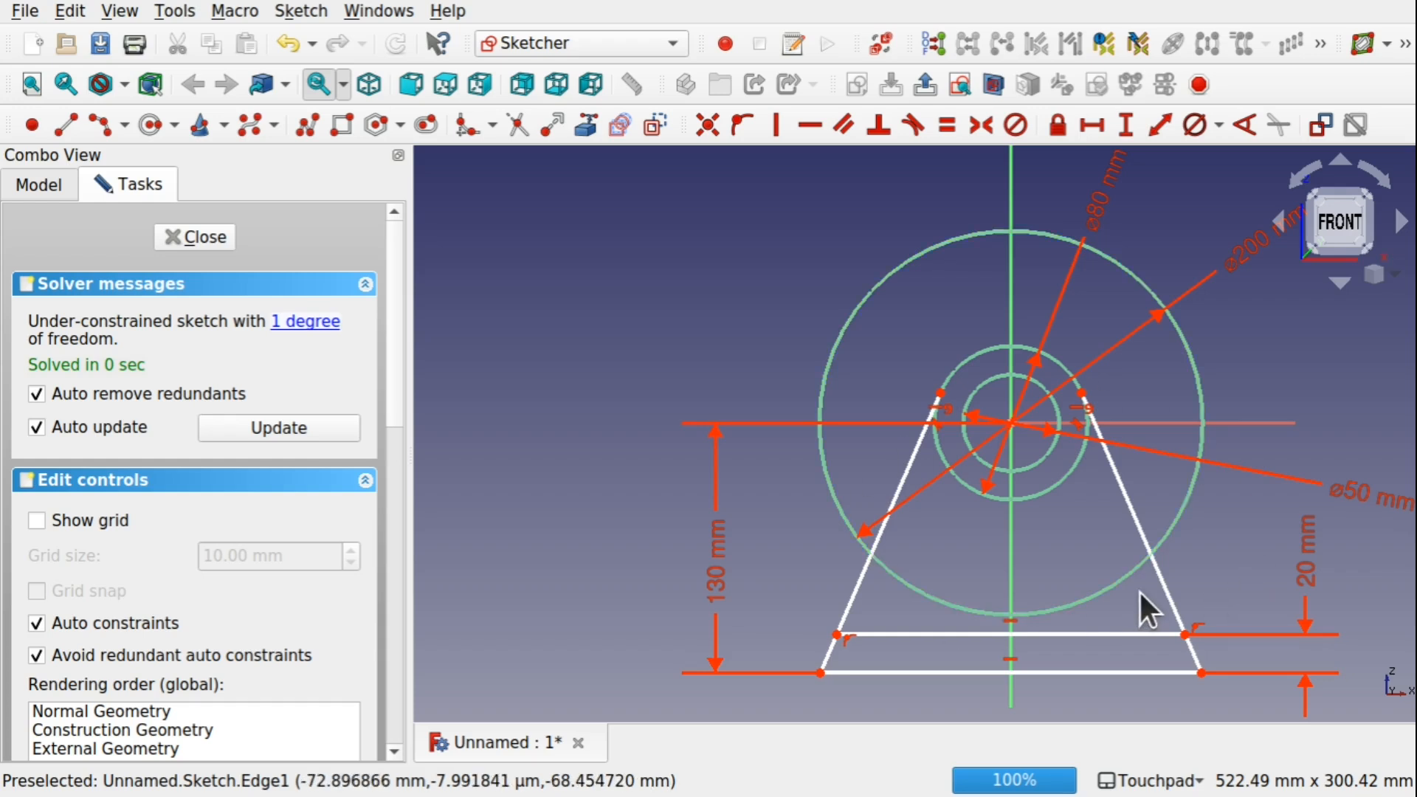
# Apply a Block constraint to the two slanted lines and both horizontal lines, and finish editing the sketch.
pyautogui.click(1155, 567)
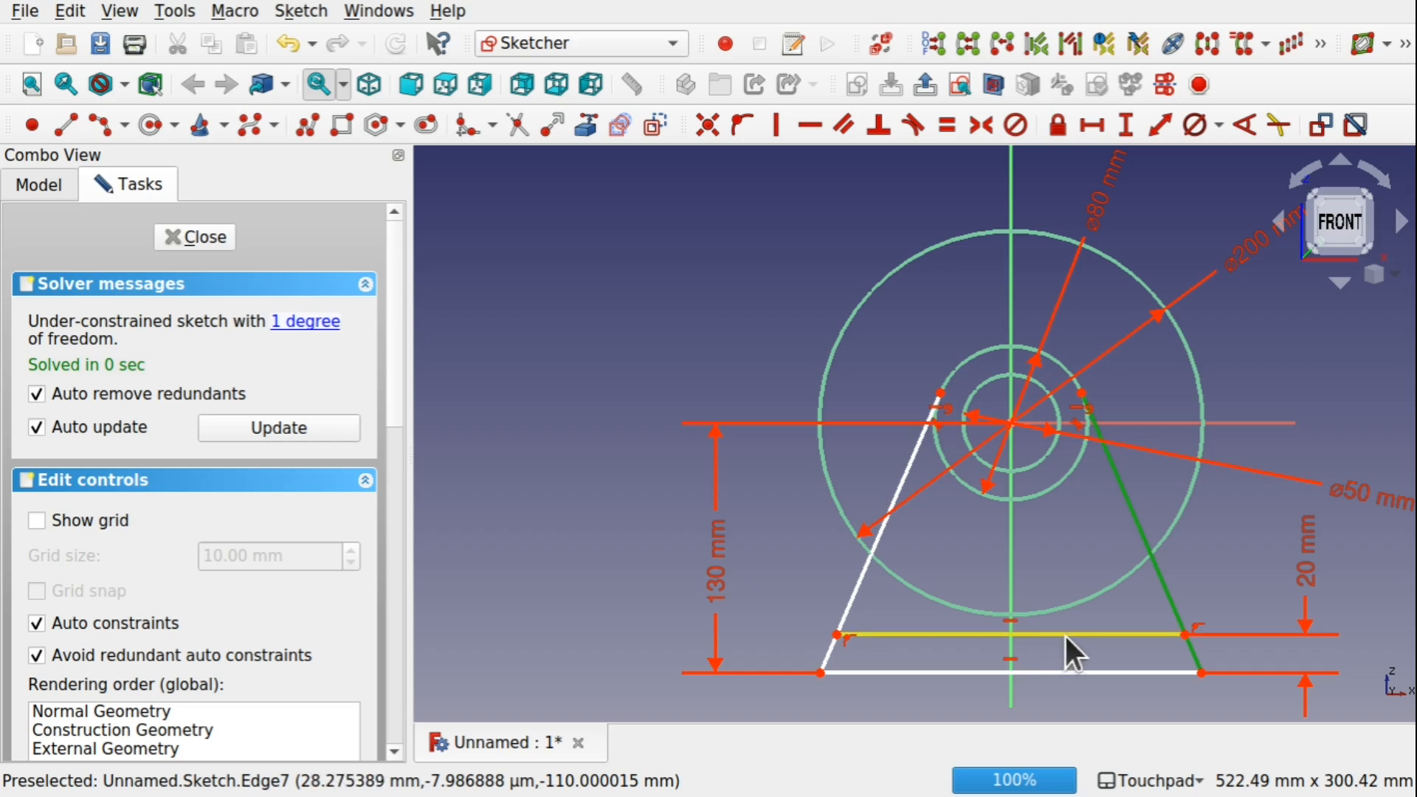
pyautogui.click(1062, 635)
pyautogui.click(1075, 670)
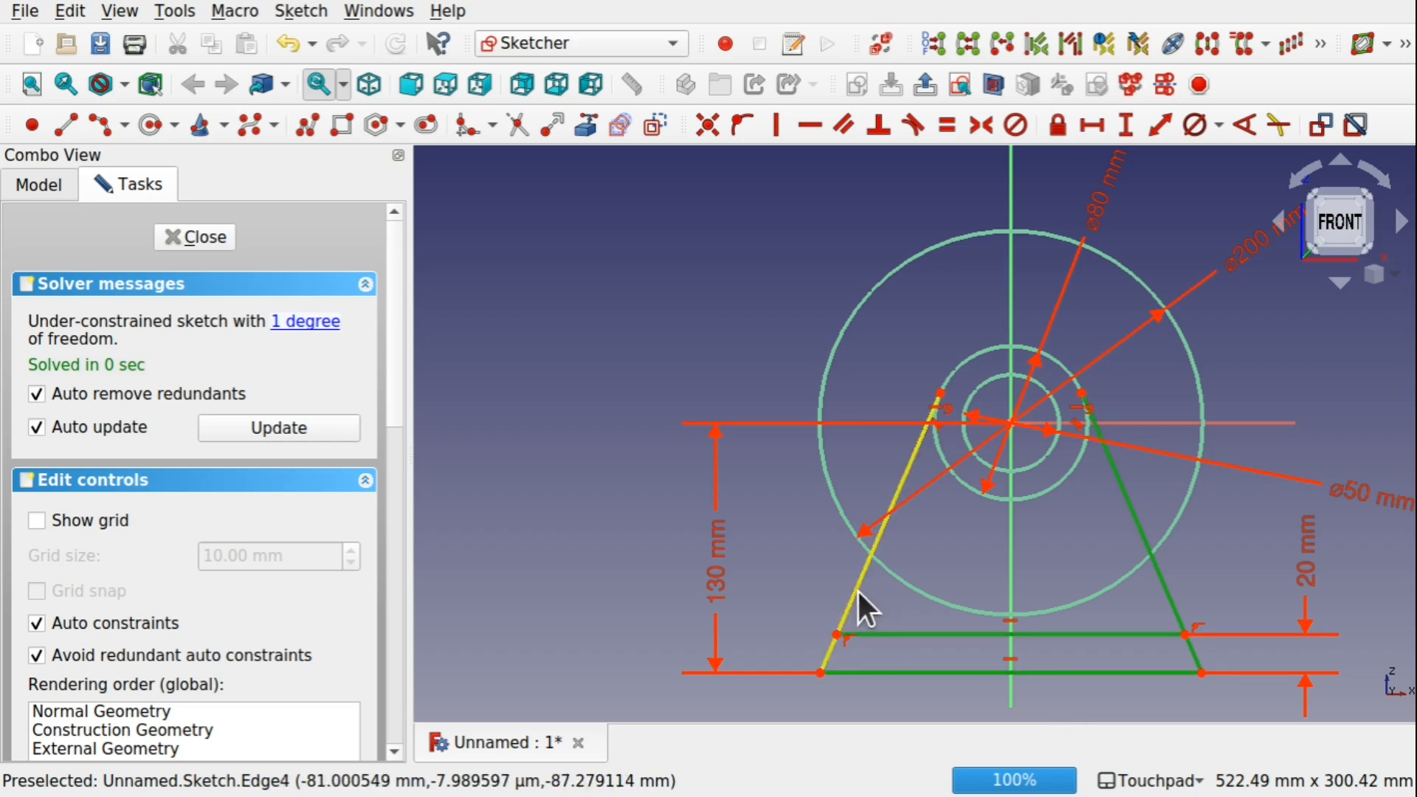
pyautogui.click(856, 587)
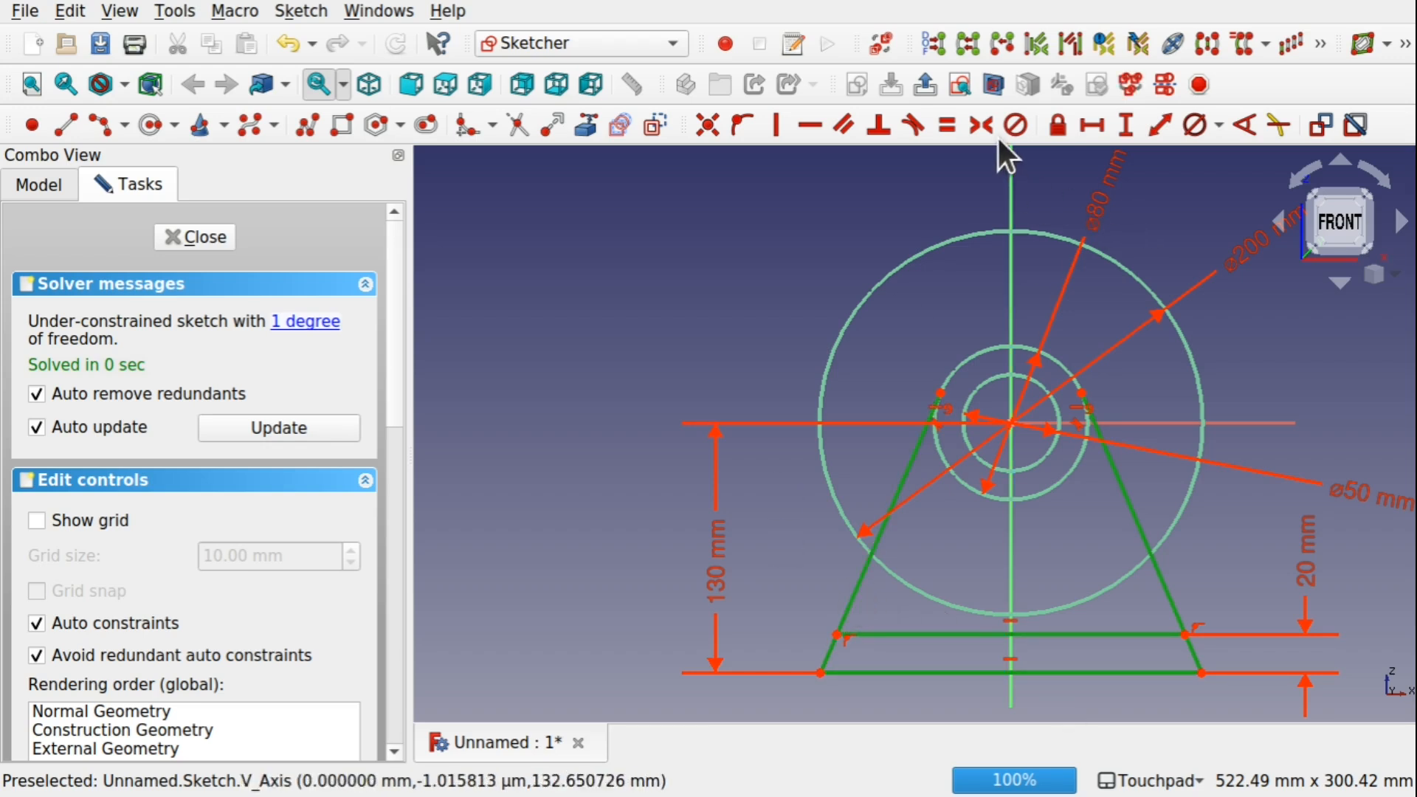
pyautogui.click(1016, 126)
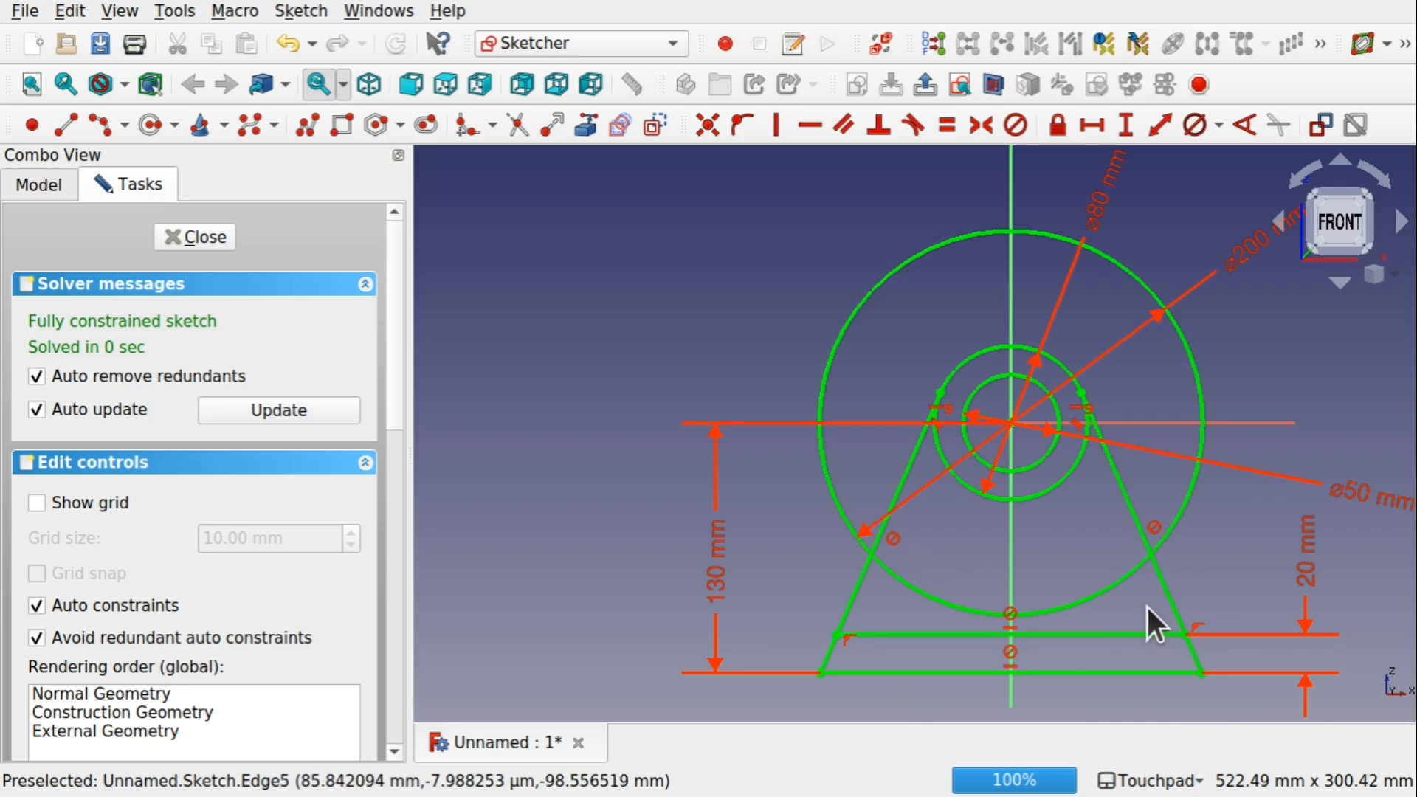
pyautogui.click(203, 238)
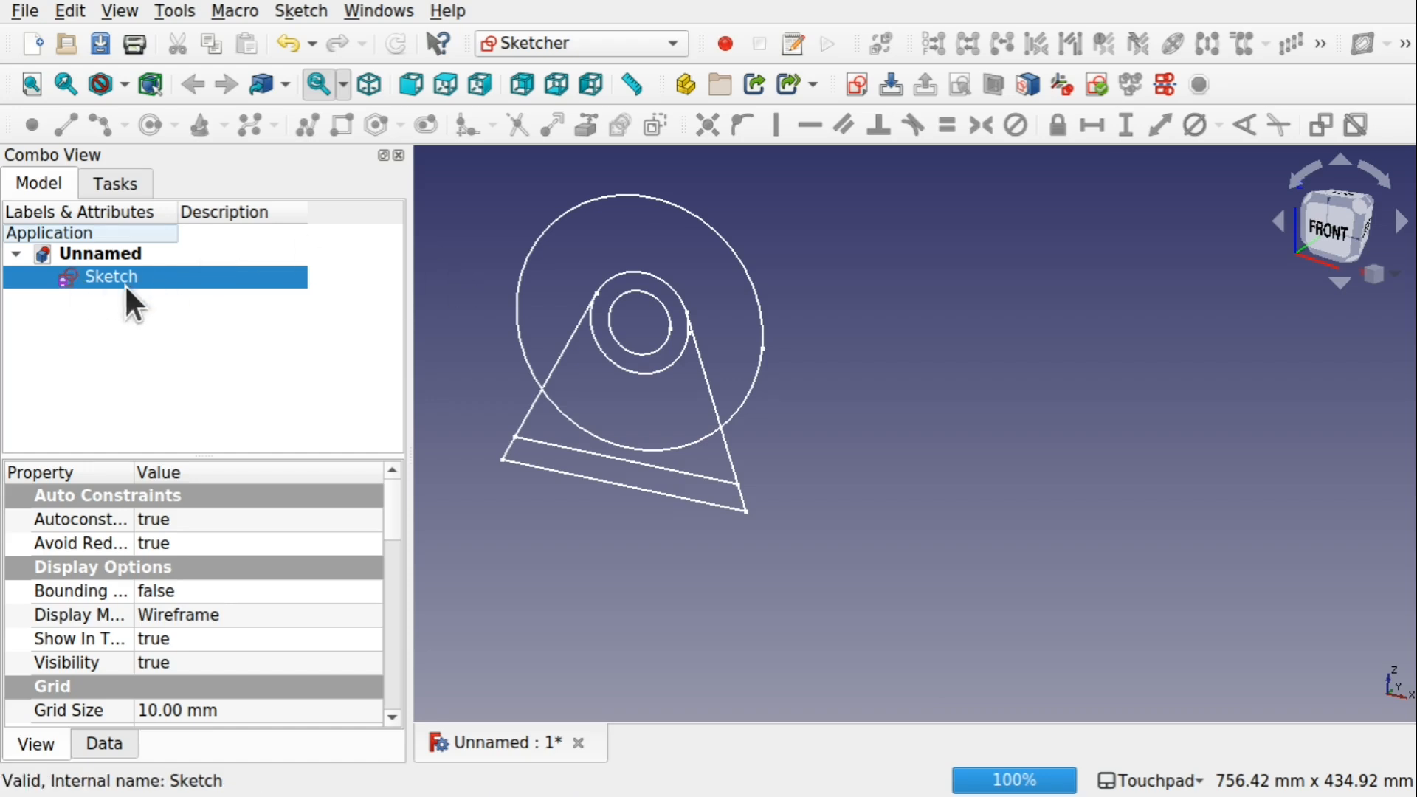
# Switch to the Part Design workbench and create a new body alongside the master sketch.
pyautogui.click(1330, 240)
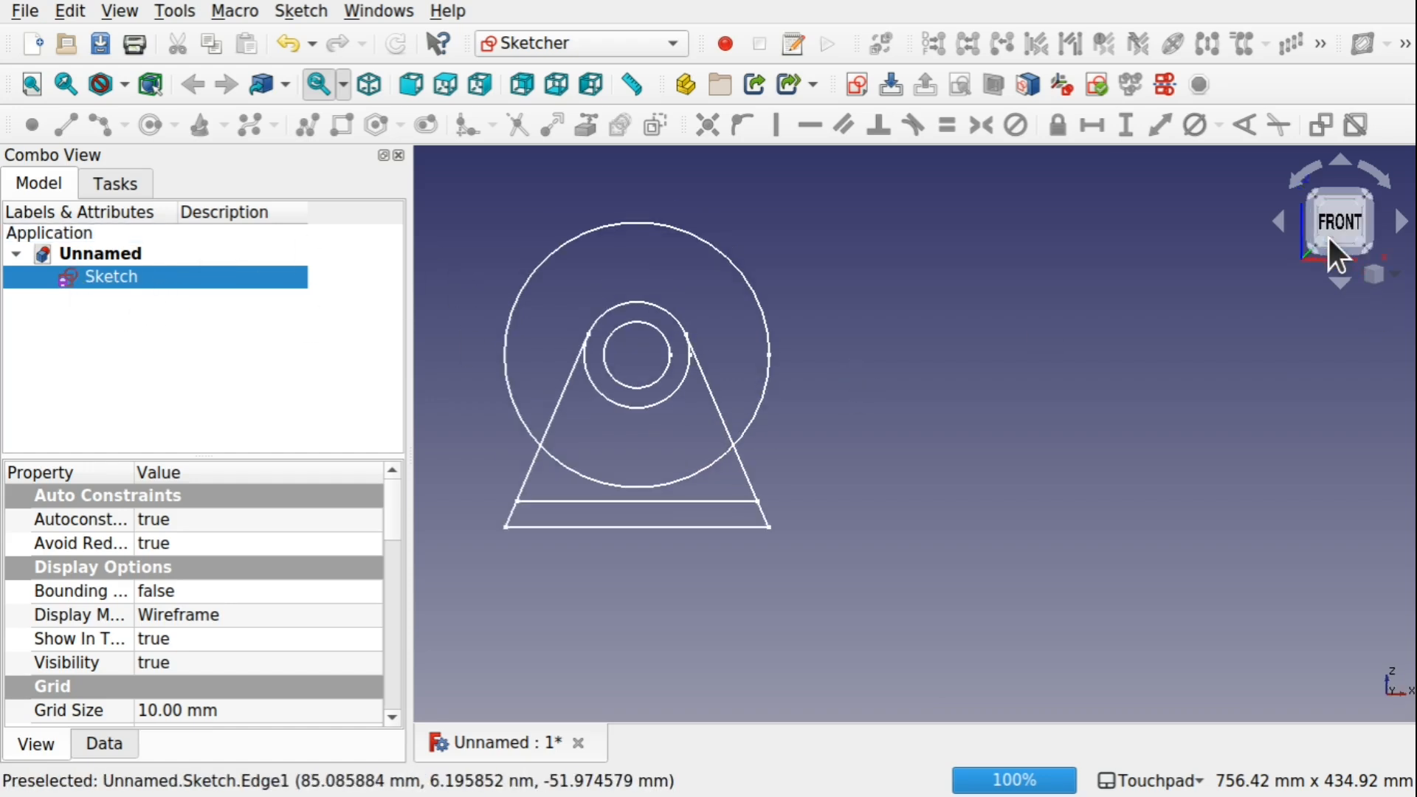
pyautogui.keyDown('shift'); pyautogui.moveTo(536, 439); pyautogui.dragTo(846, 520, button='middle'); pyautogui.keyUp('shift')
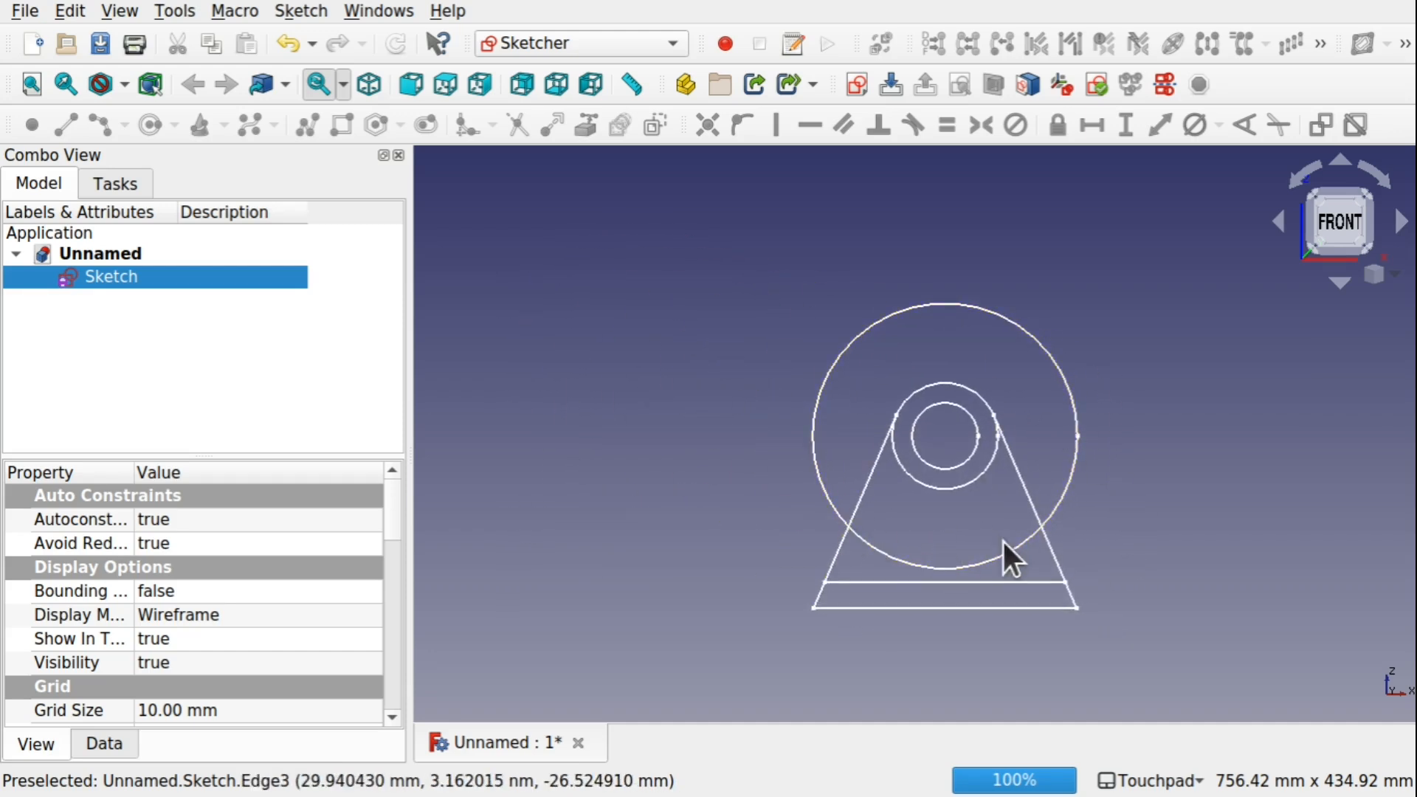
pyautogui.scroll(2, 1003, 542)
pyautogui.scroll(2, 1004, 543)
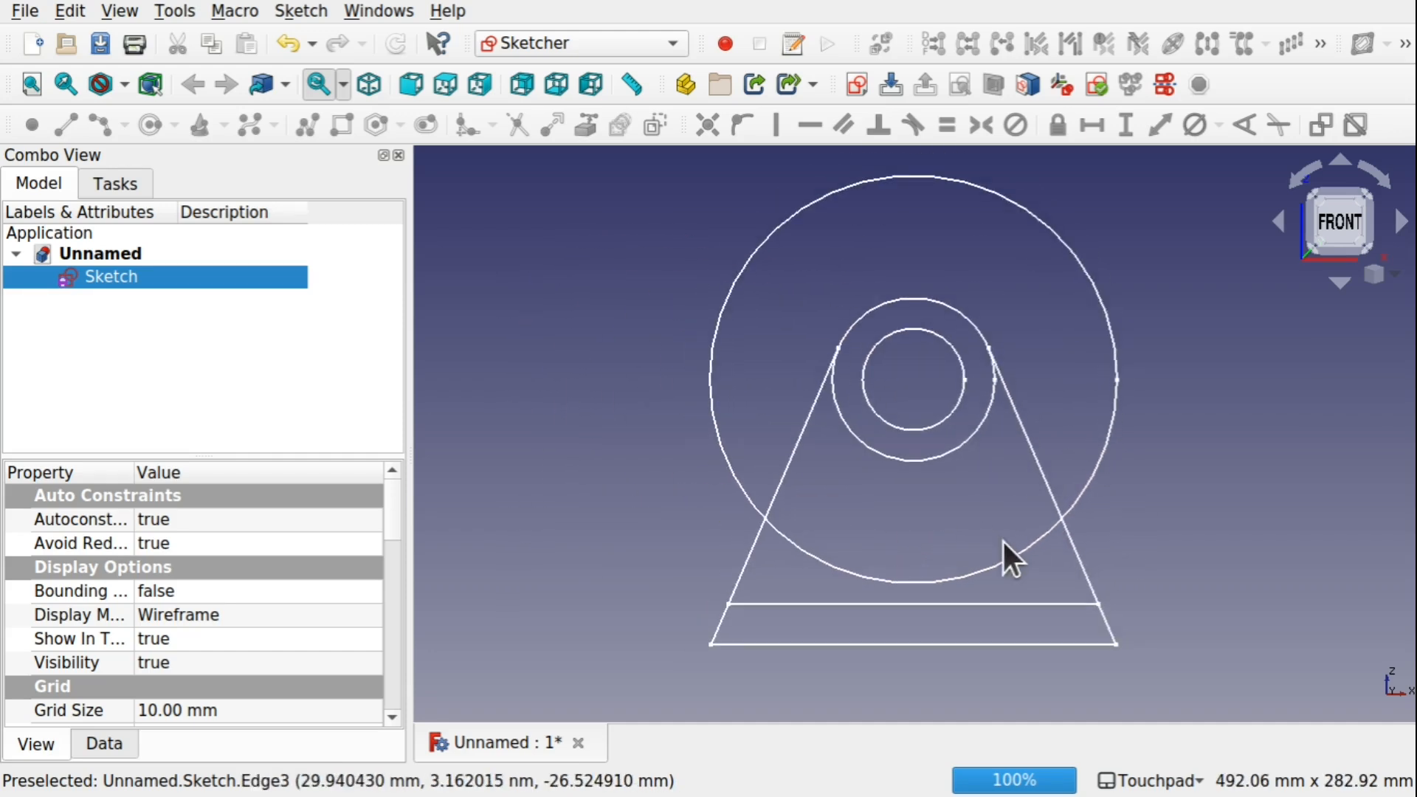
pyautogui.click(209, 352)
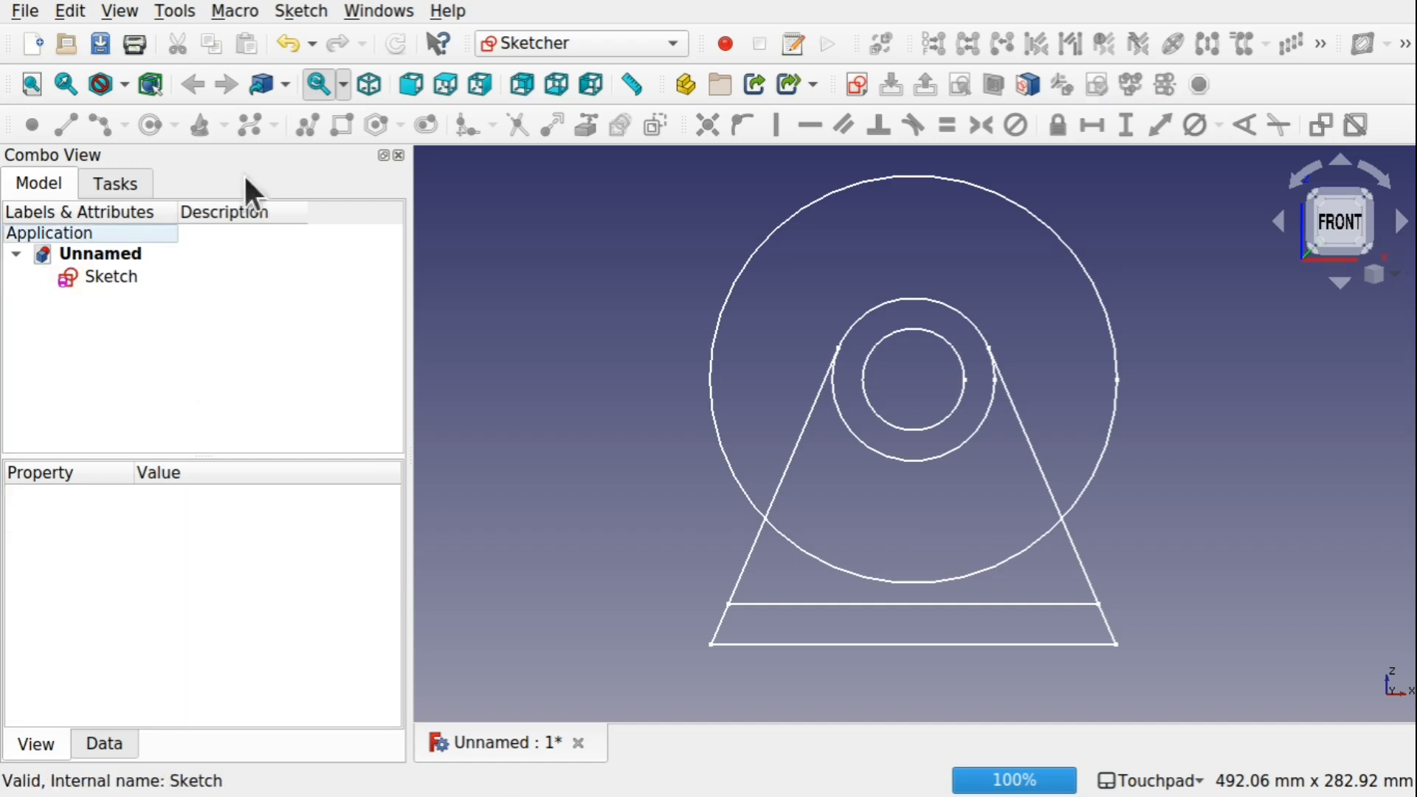
pyautogui.click(549, 41)
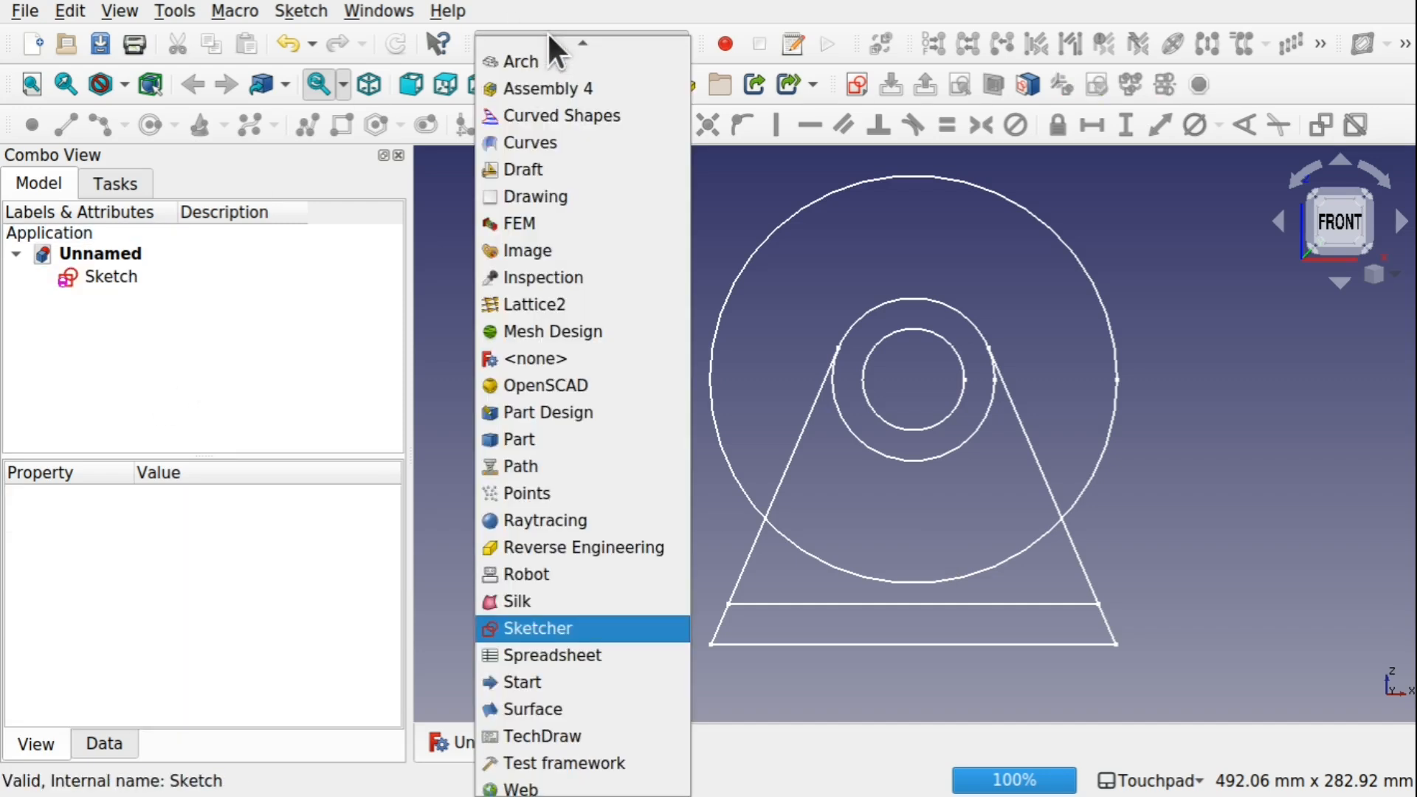
pyautogui.click(588, 413)
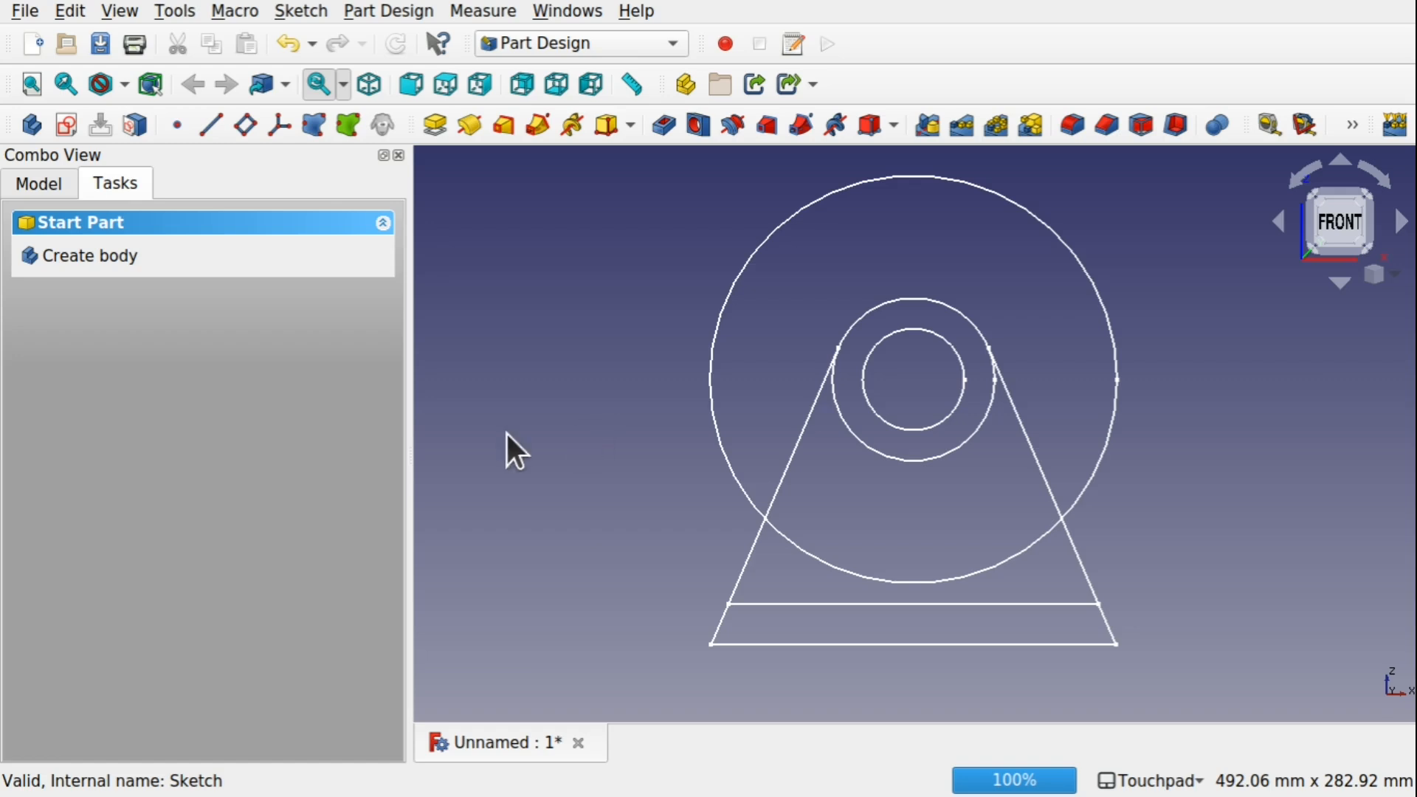
pyautogui.click(118, 255)
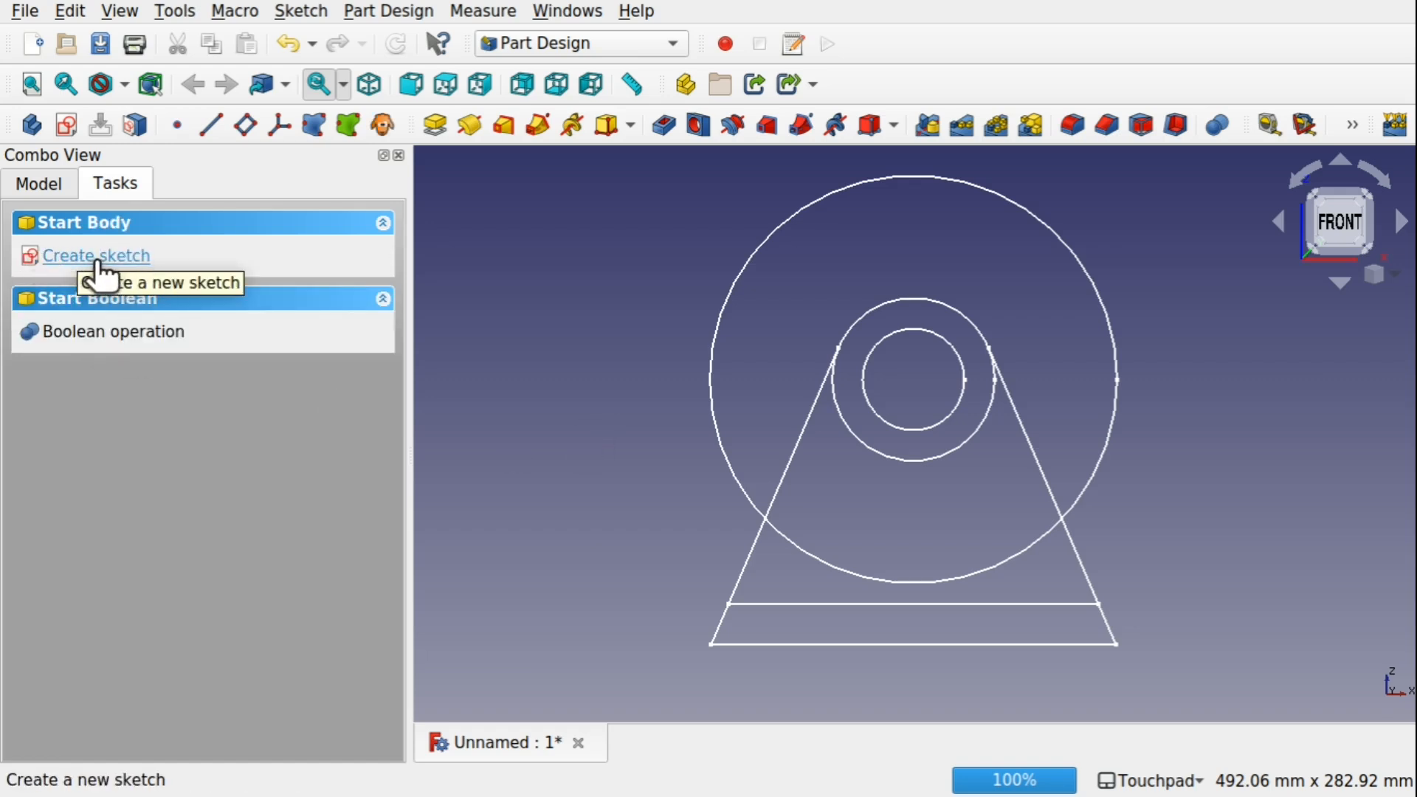
# Create a new sketch in the body on the XZ base plane.
pyautogui.click(98, 259)
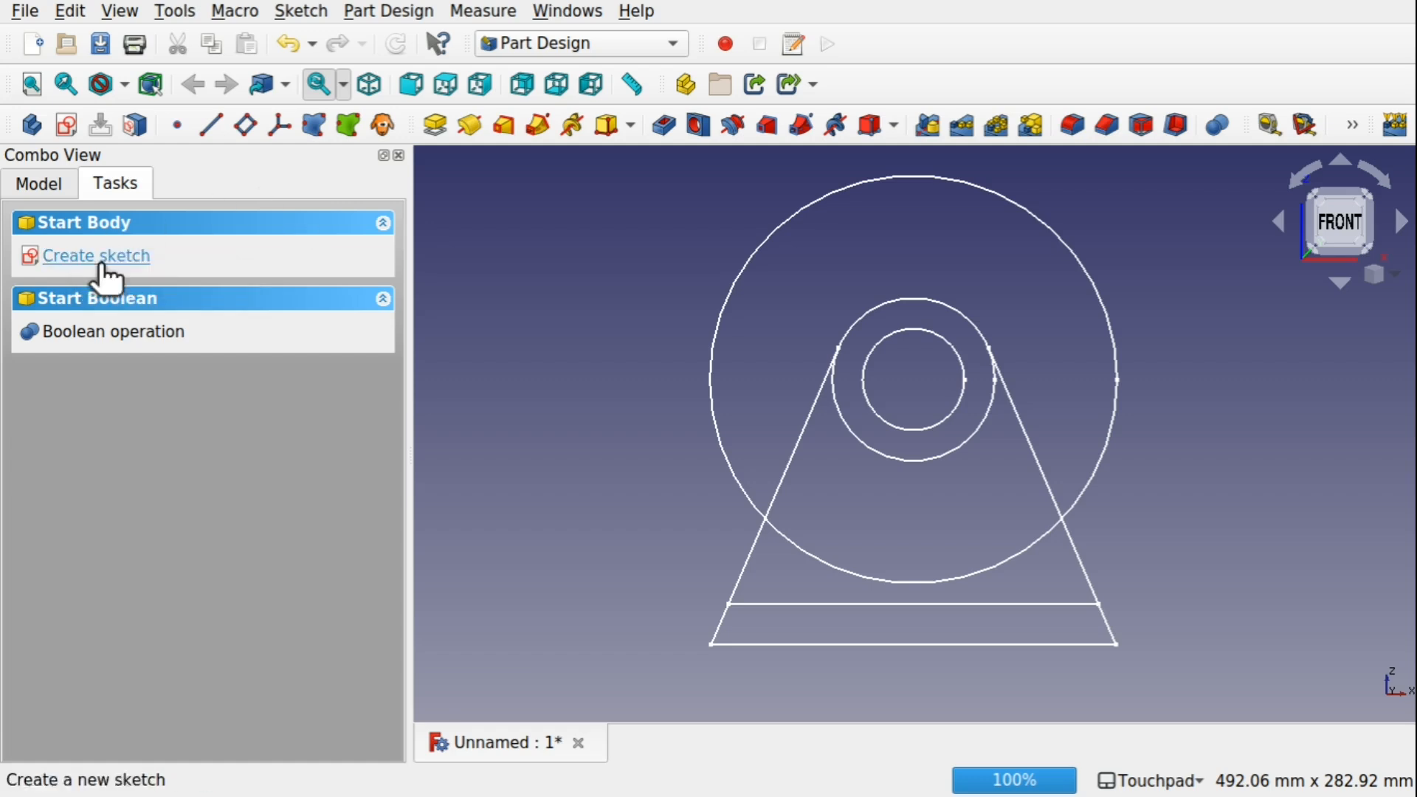
pyautogui.click(47, 188)
pyautogui.click(154, 347)
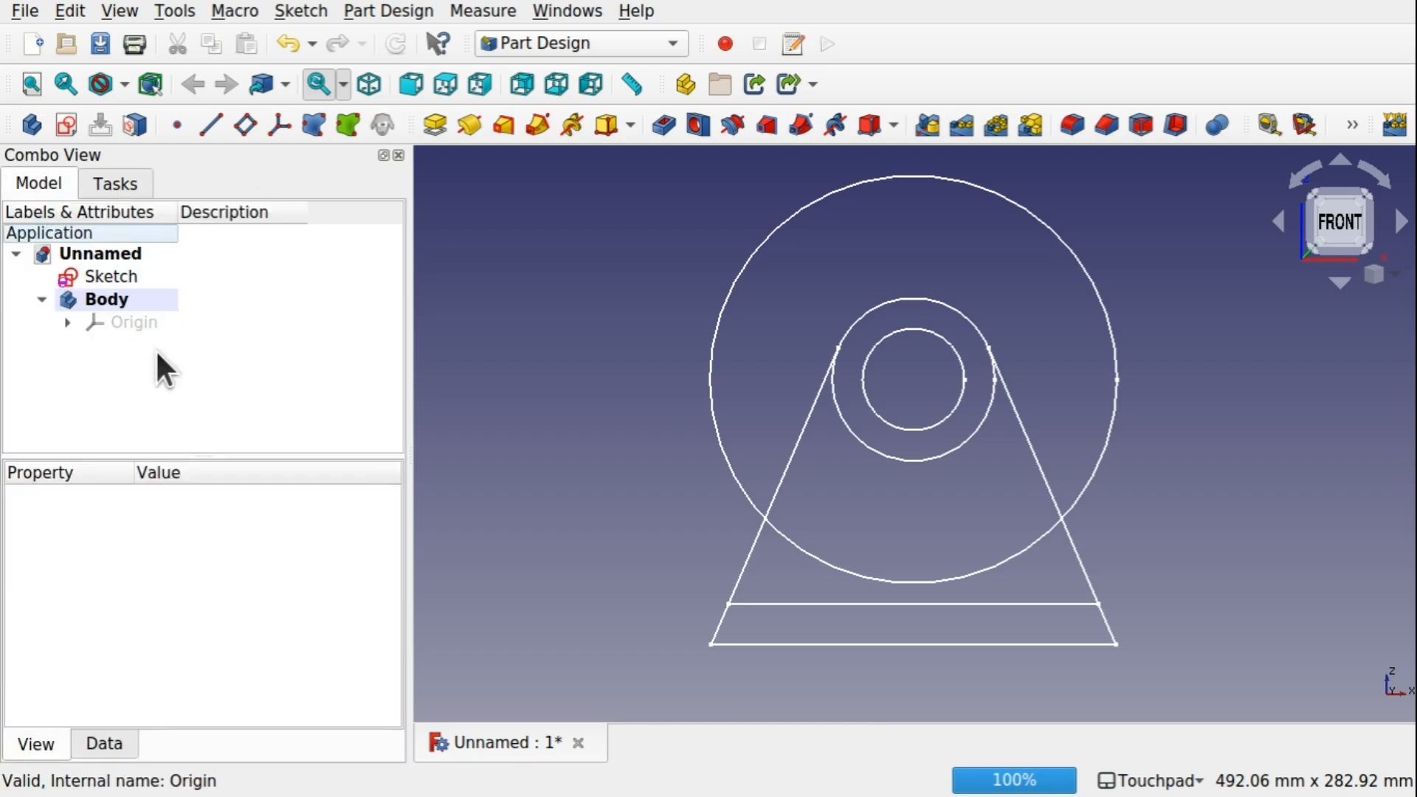
pyautogui.click(127, 277)
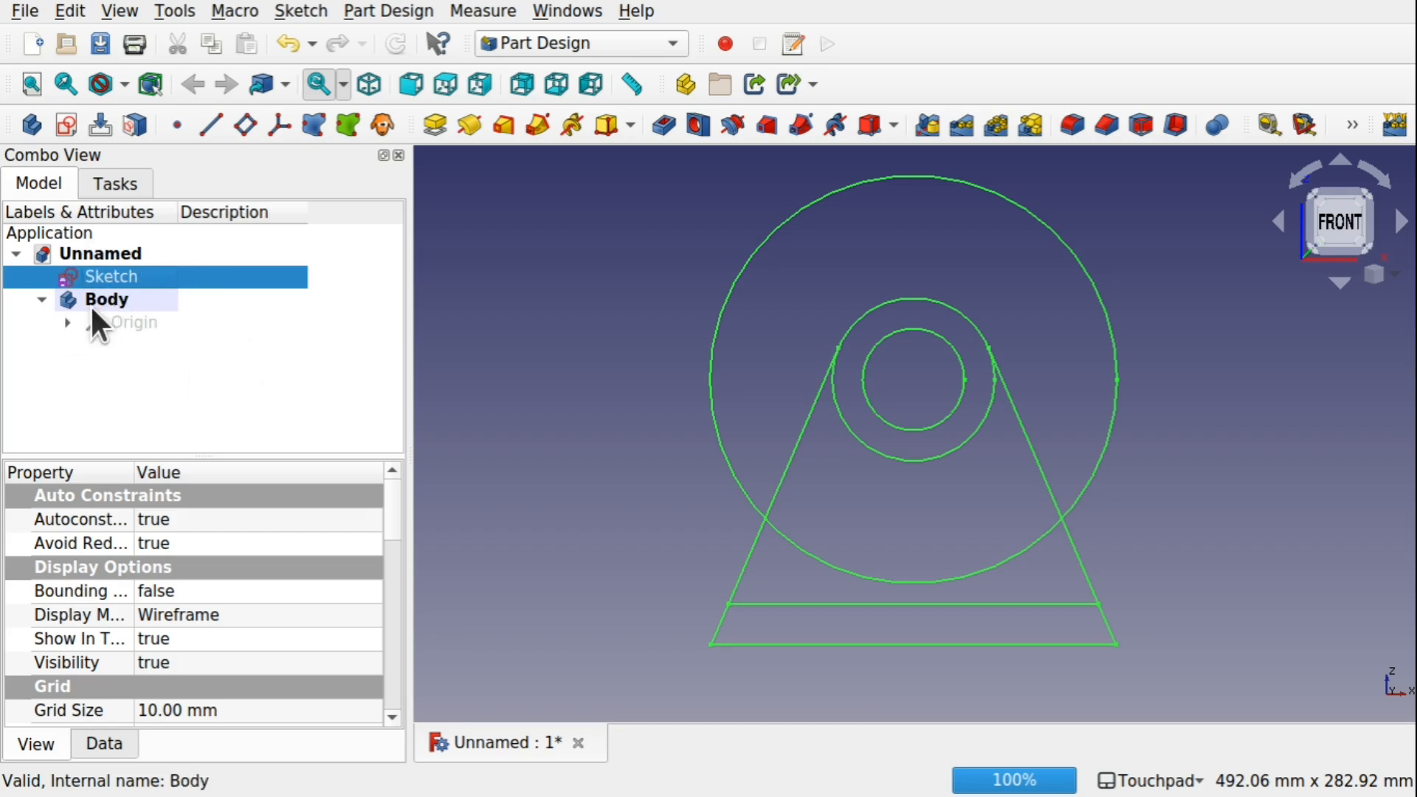
pyautogui.click(114, 303)
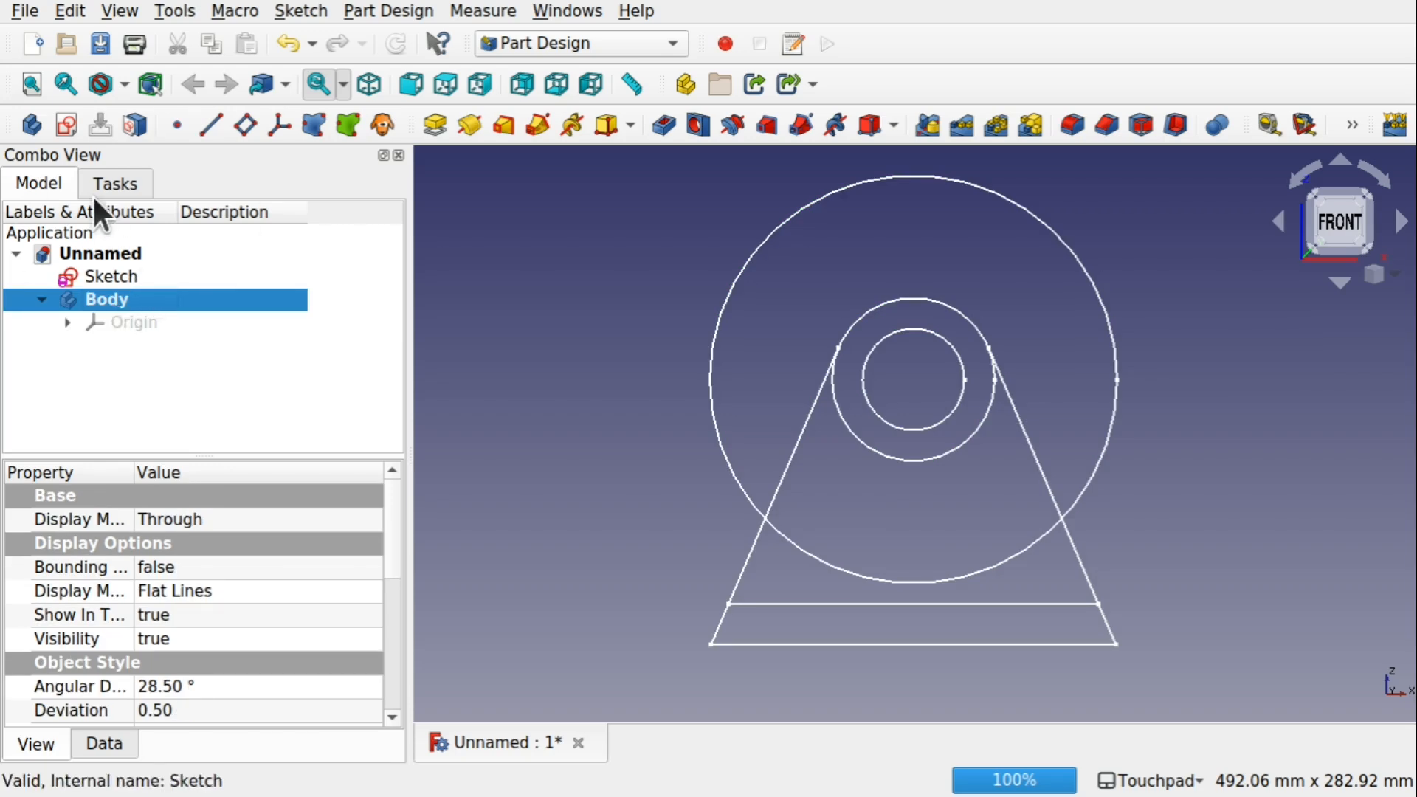
pyautogui.click(108, 184)
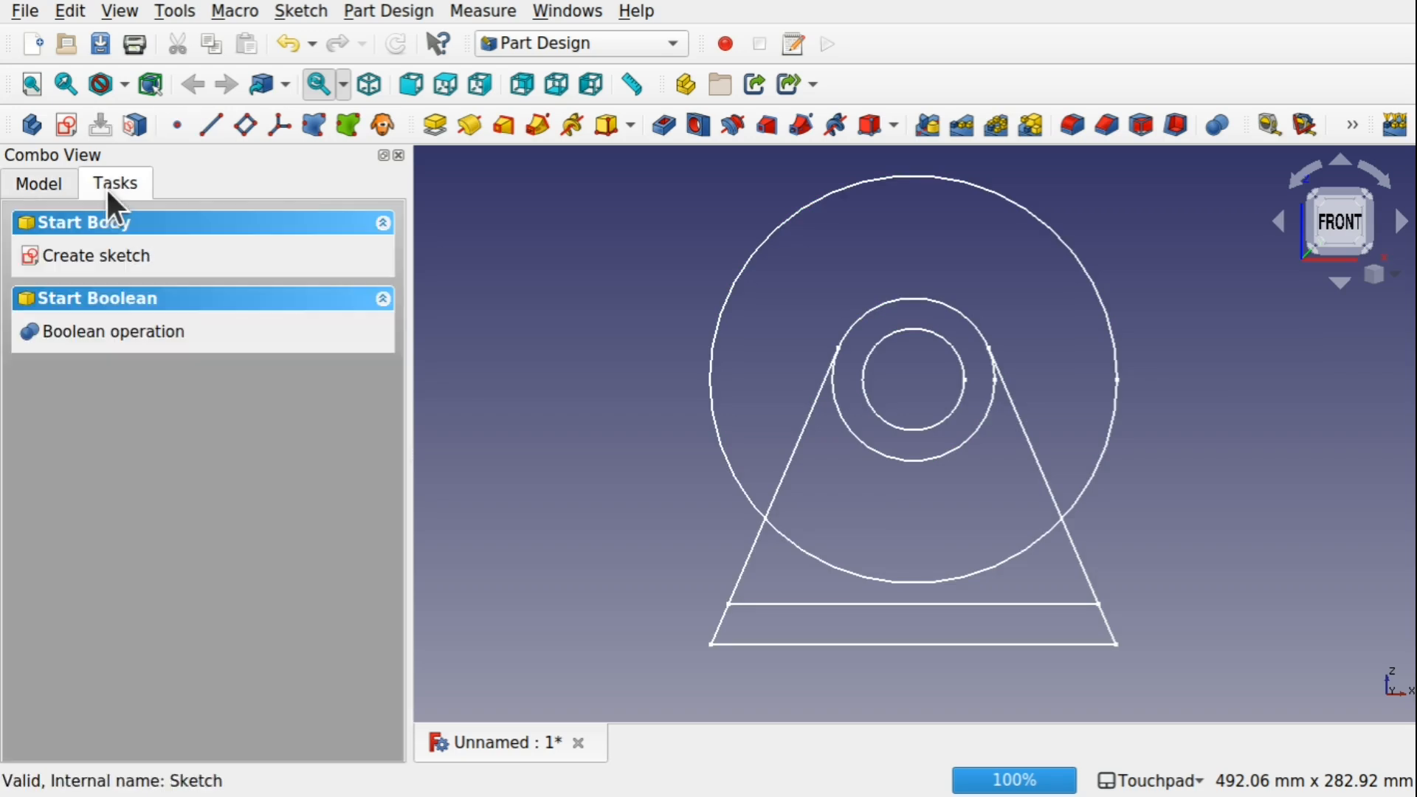
pyautogui.click(116, 255)
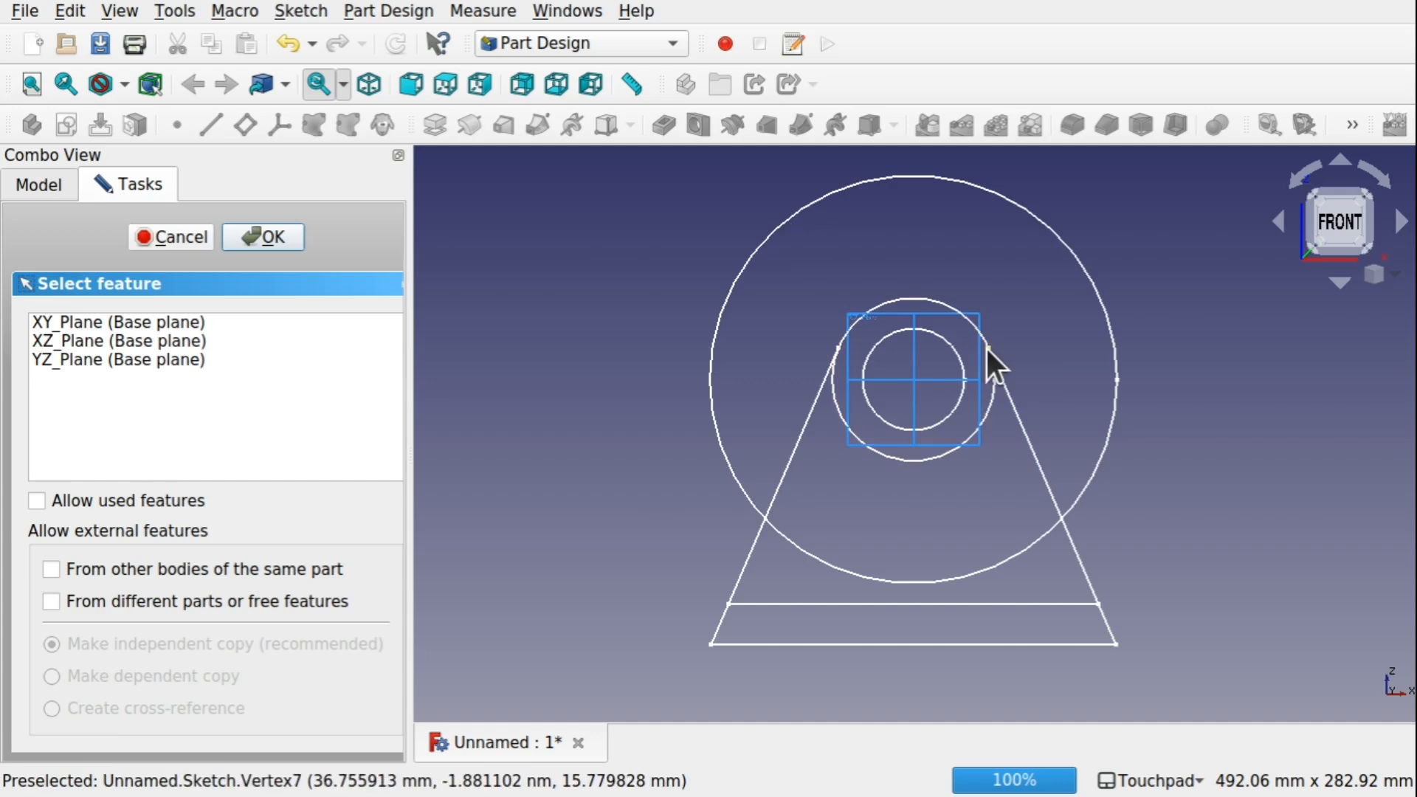
pyautogui.click(902, 317)
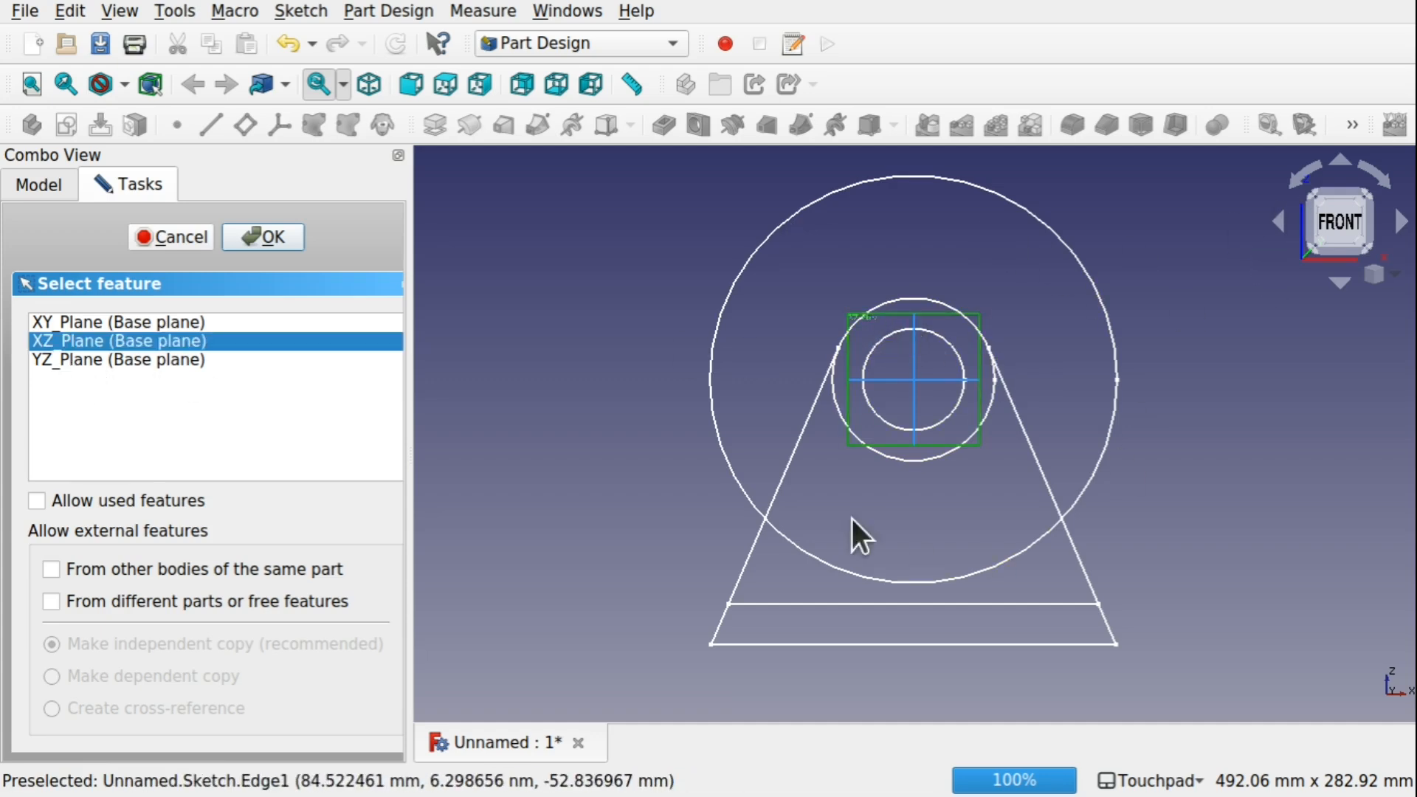
pyautogui.click(260, 239)
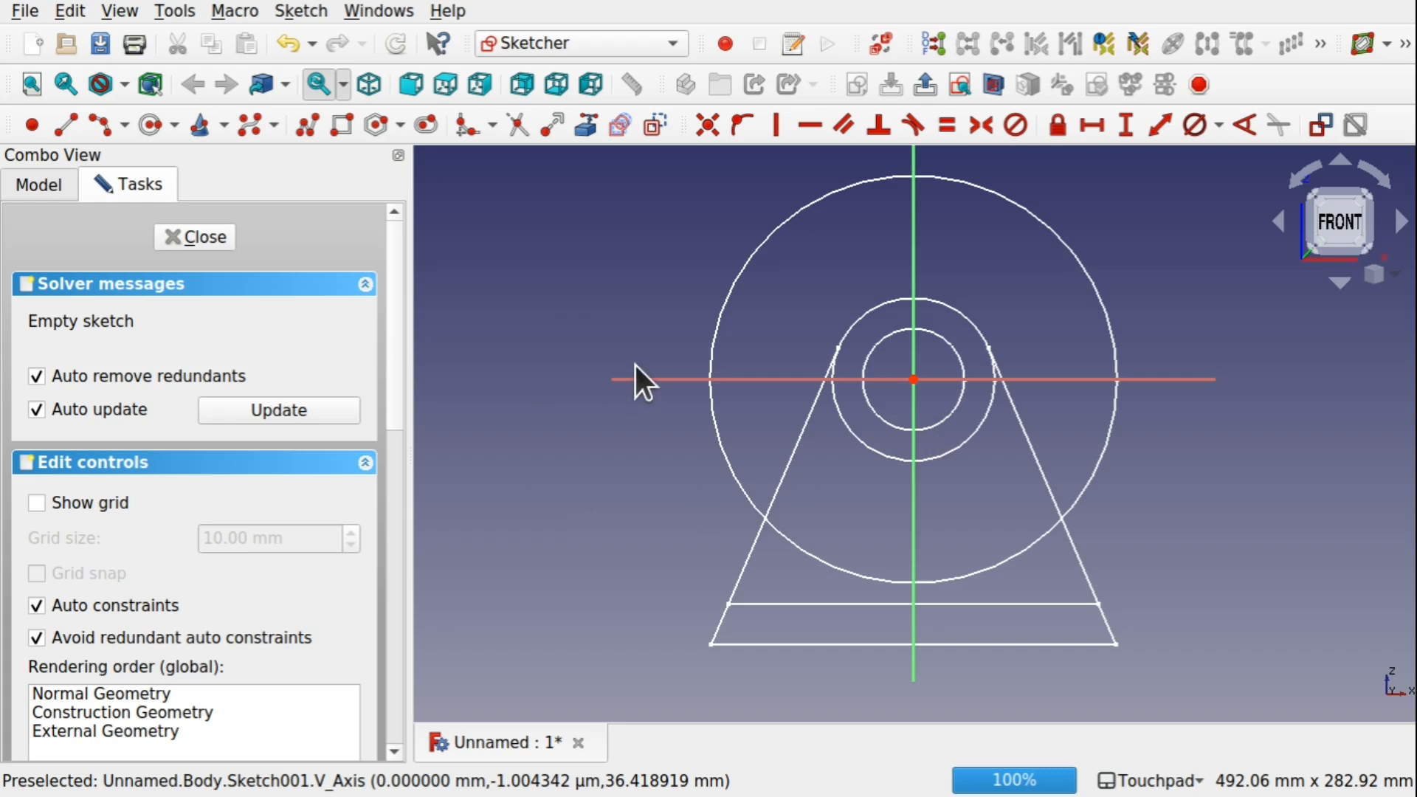
# Try to link the master sketch's edges as external geometry in the new sketch, and leave the sketch.
pyautogui.click(591, 131)
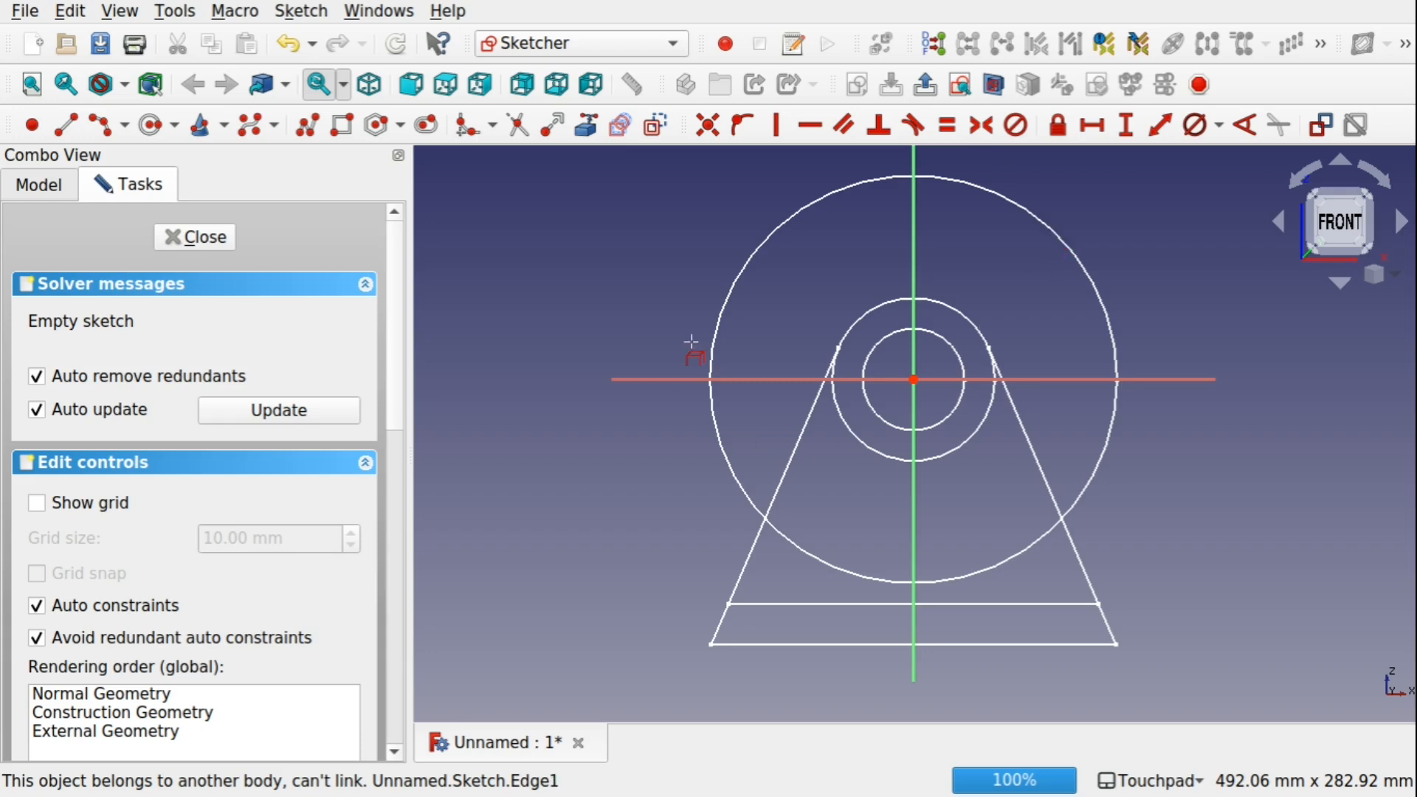
pyautogui.click(212, 235)
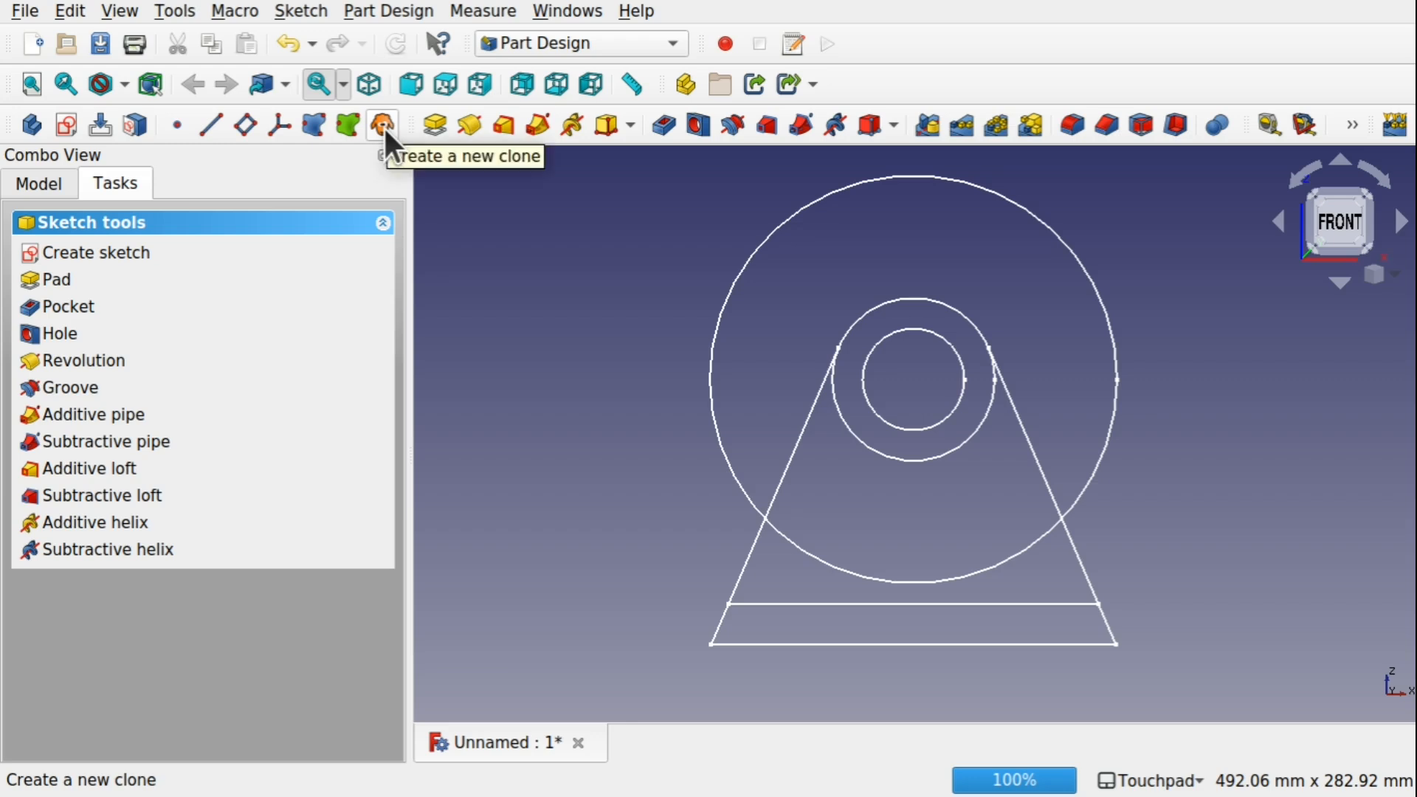
# Try the Part Design Clone tool on the master sketch, and delete the extra body it makes.
pyautogui.click(39, 183)
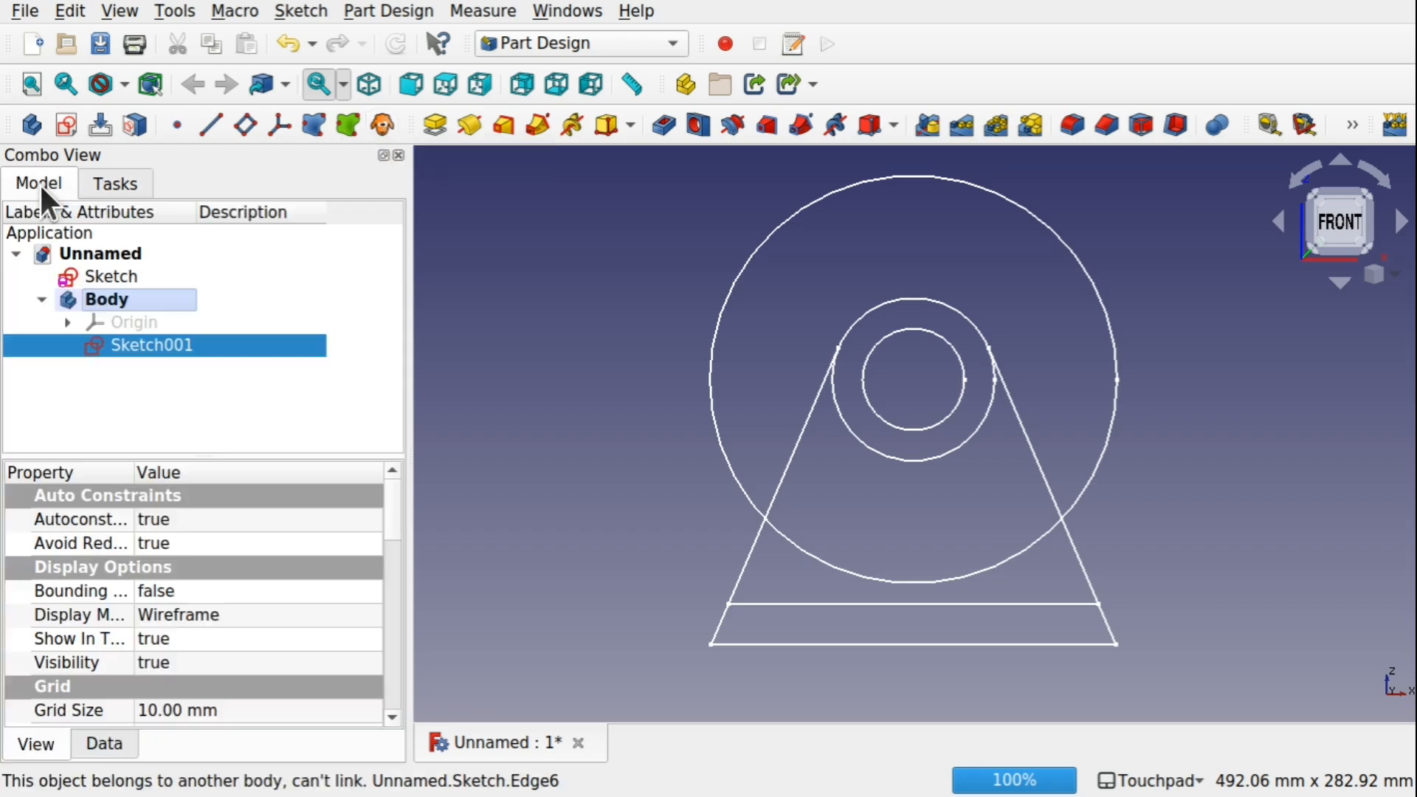
pyautogui.click(123, 276)
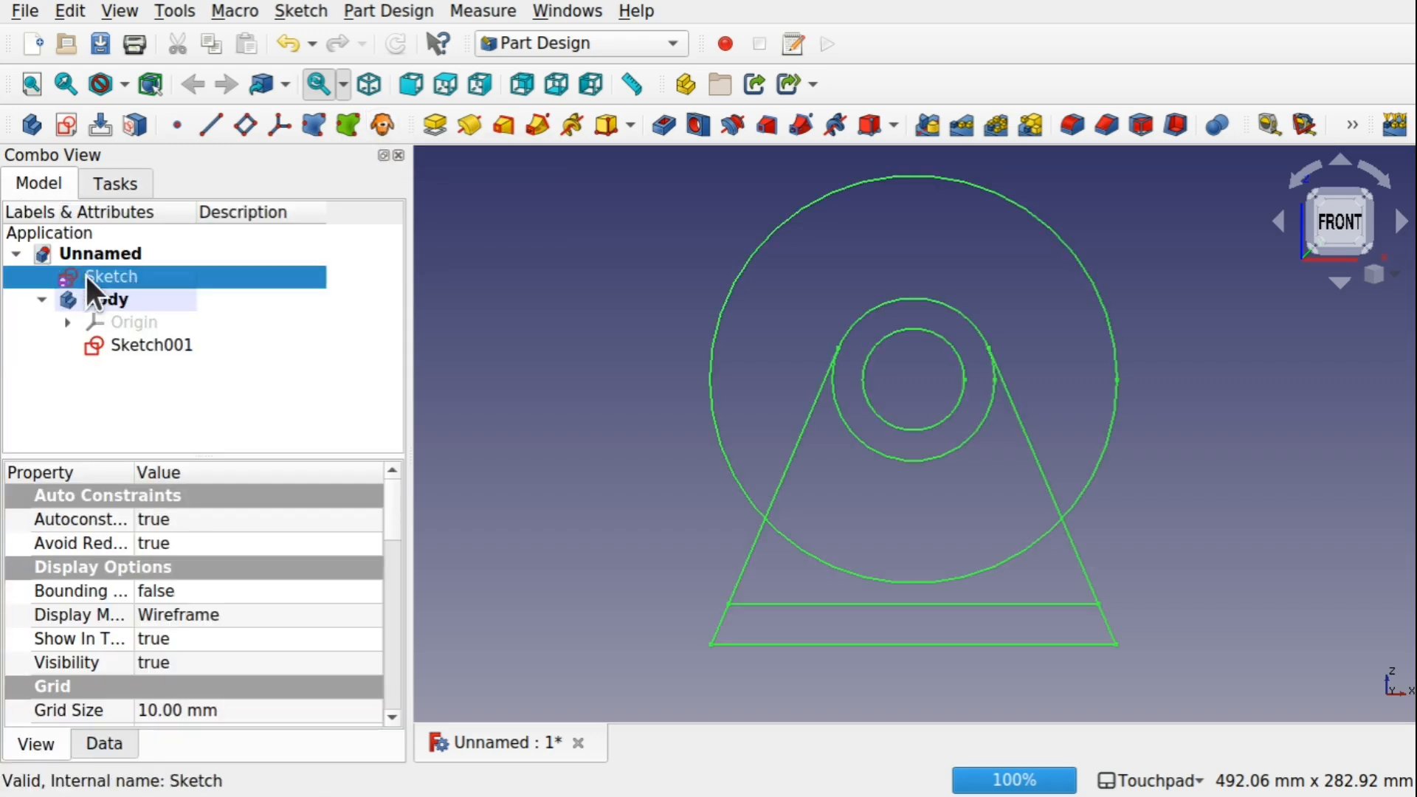
pyautogui.click(381, 124)
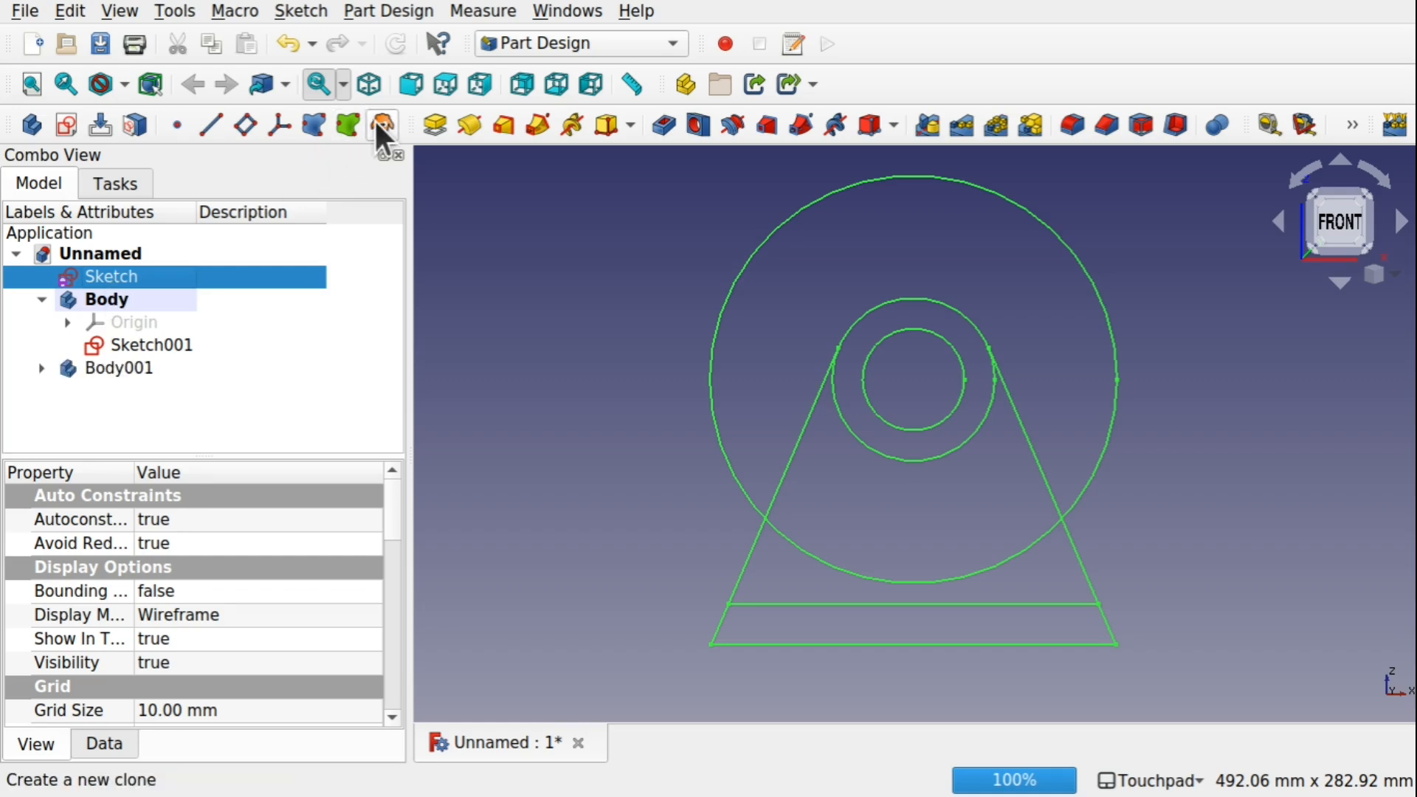
pyautogui.click(112, 369)
pyautogui.press('Delete')
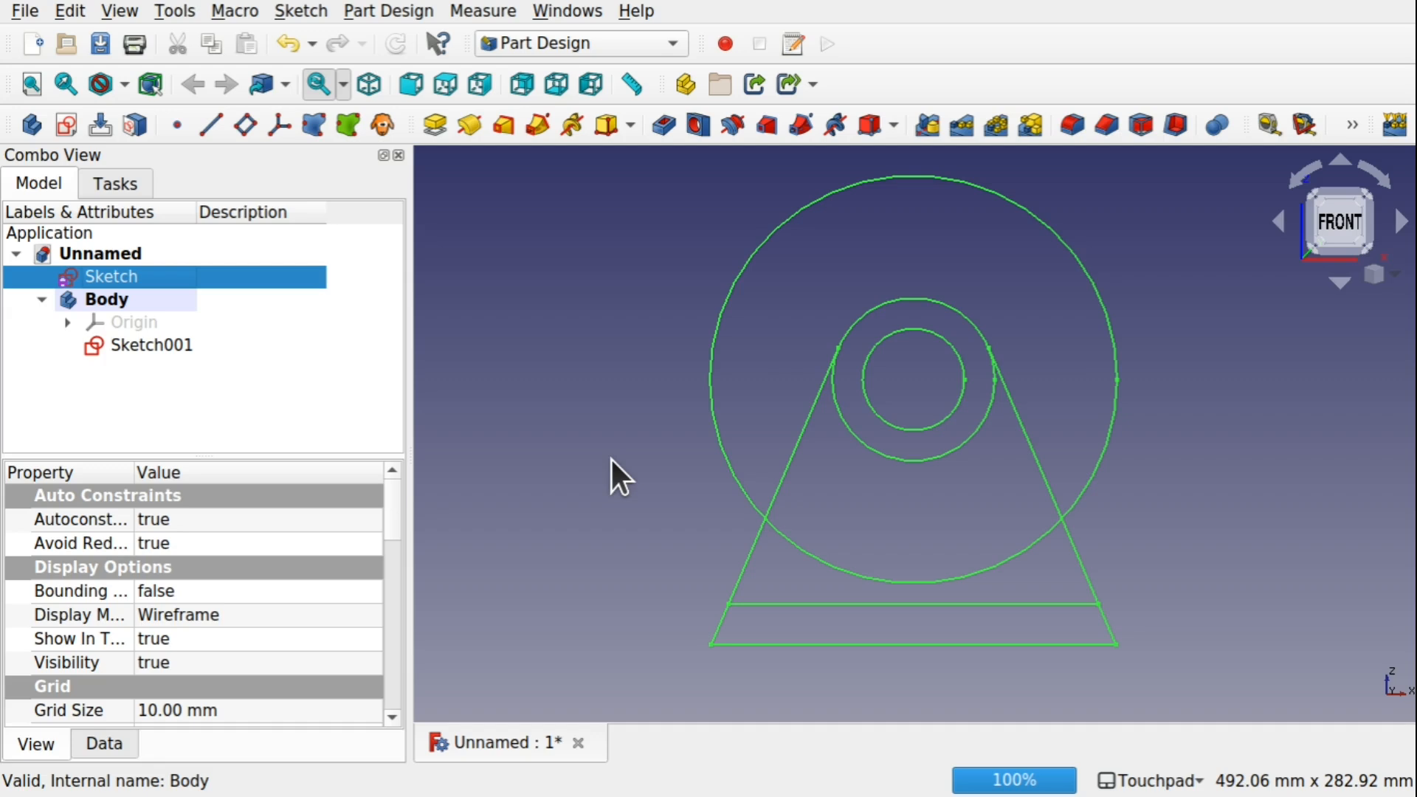
# Clone the master sketch with the Draft workbench's Clone command.
pyautogui.click(587, 36)
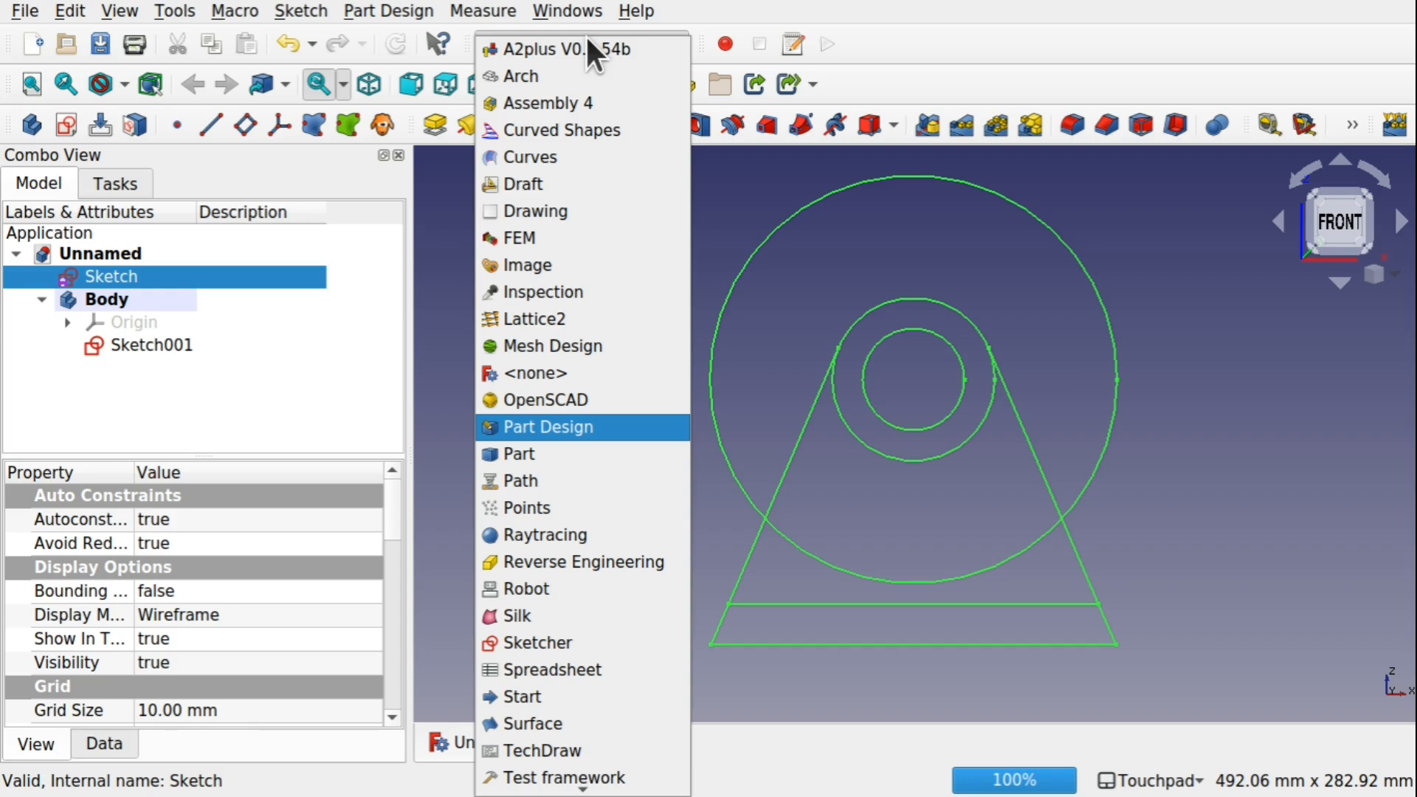
pyautogui.click(591, 184)
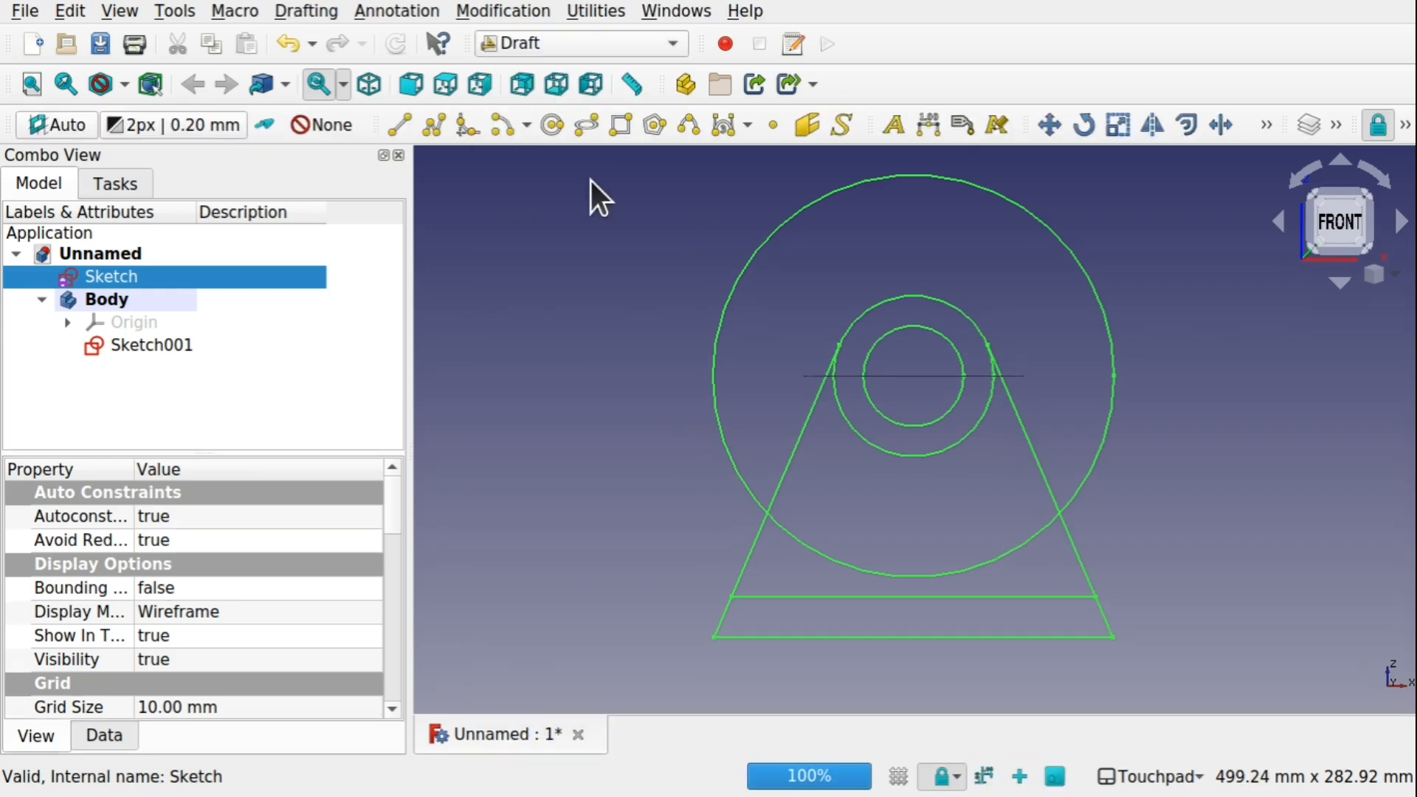
pyautogui.click(1267, 127)
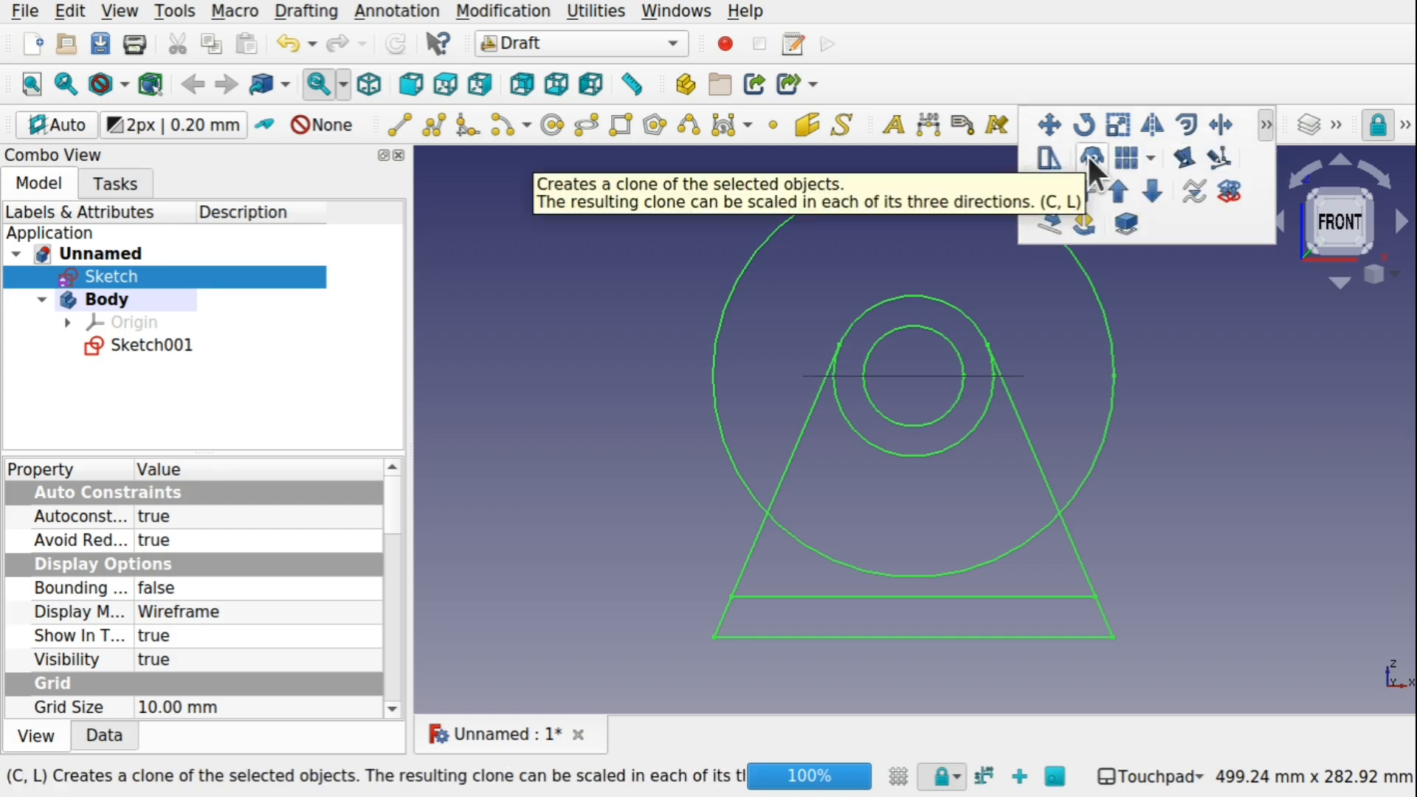
pyautogui.click(499, 12)
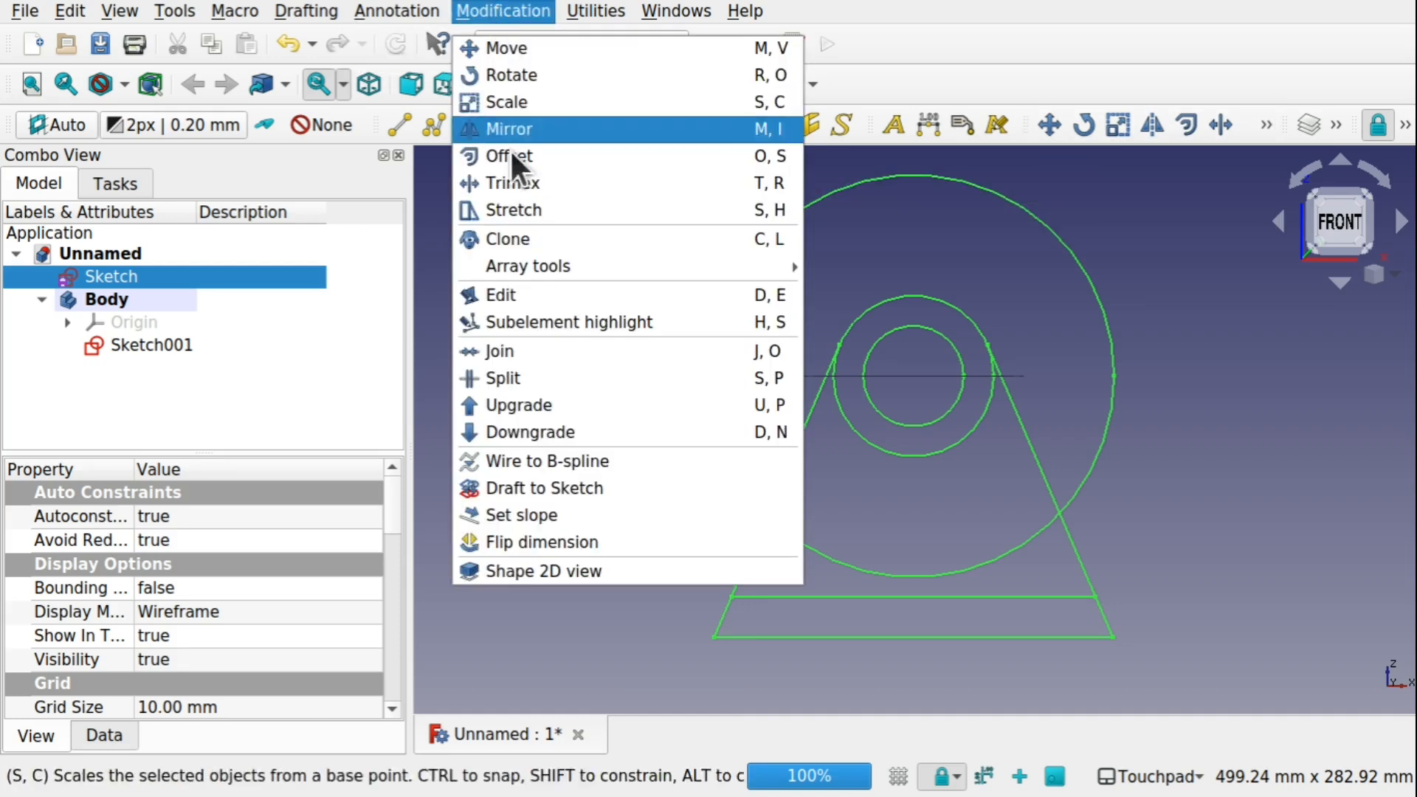
pyautogui.click(544, 241)
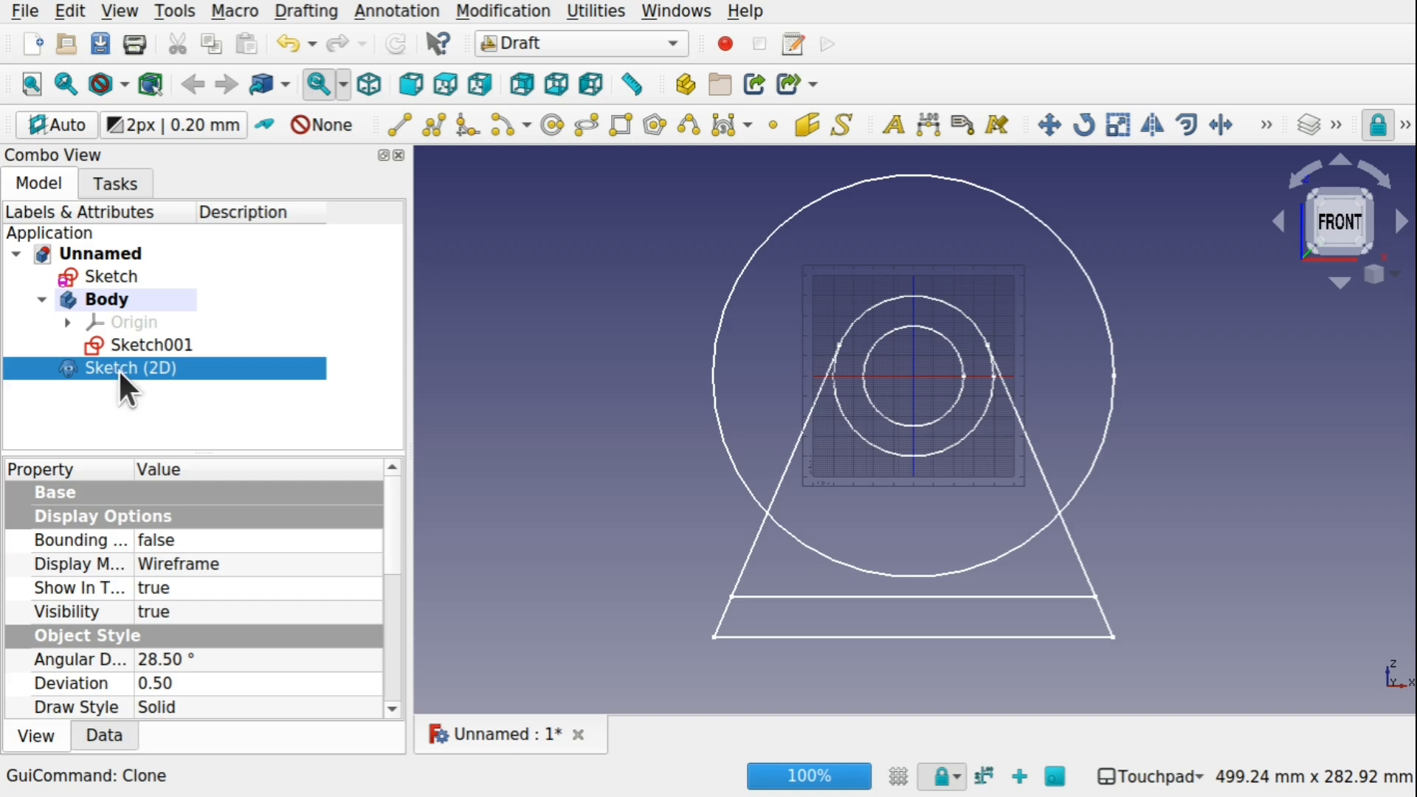
pyautogui.moveTo(118, 370)
pyautogui.mouseDown()
pyautogui.moveTo(133, 373)
pyautogui.moveTo(34, 295)
pyautogui.mouseUp()
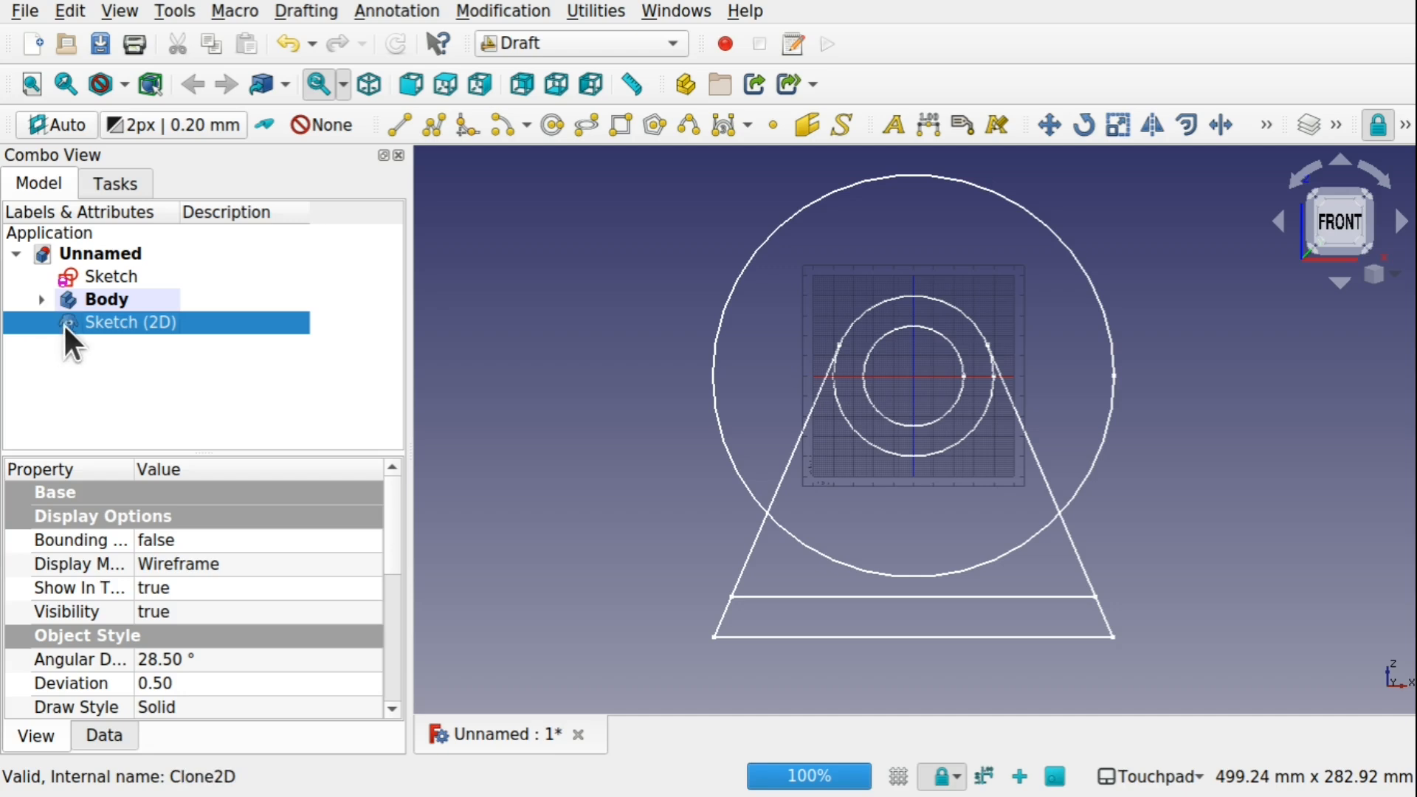
# Move the cloned sketch, Sketch (2D), into Body and expand the body's contents.
pyautogui.doubleClick(39, 298)
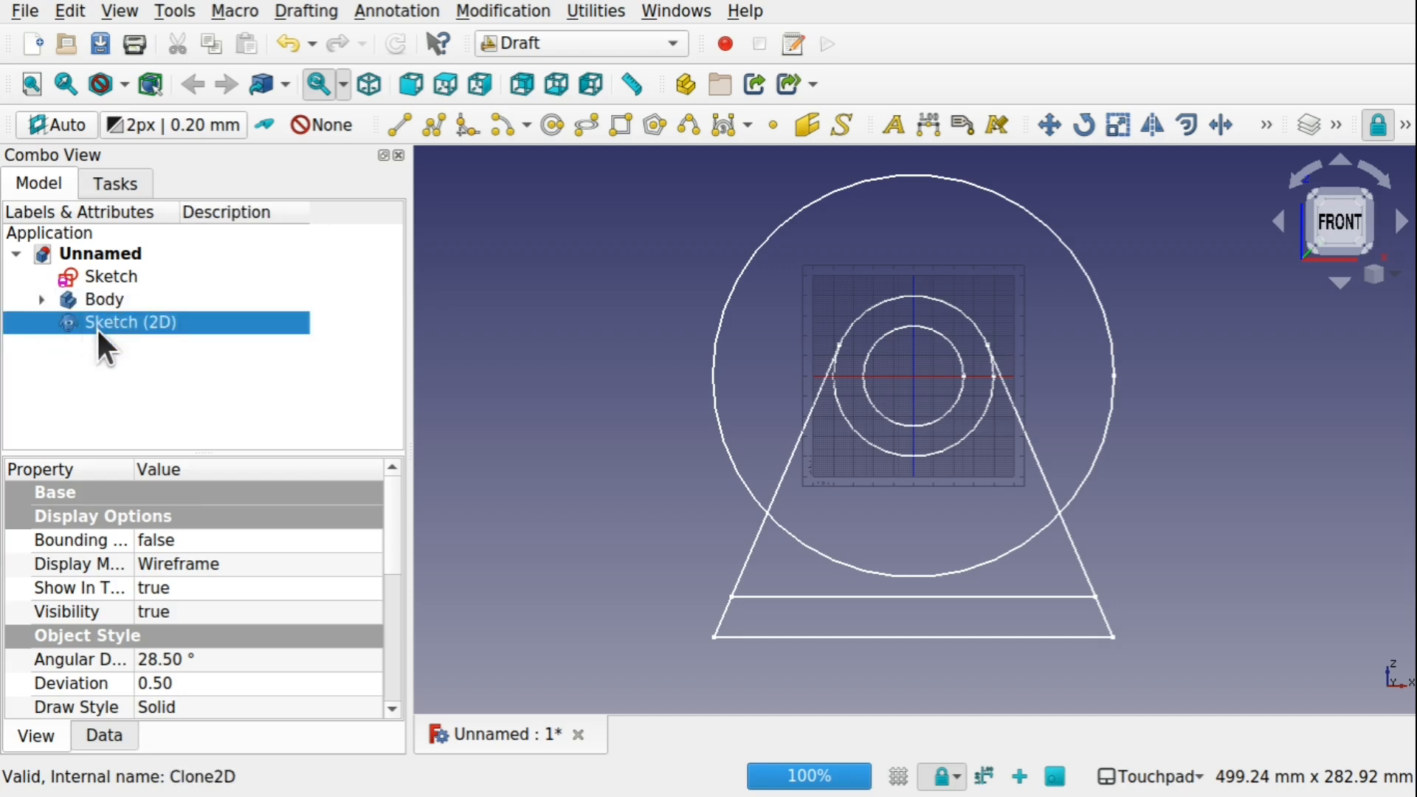
pyautogui.moveTo(96, 326)
pyautogui.mouseDown()
pyautogui.moveTo(155, 295)
pyautogui.moveTo(122, 301)
pyautogui.mouseUp()
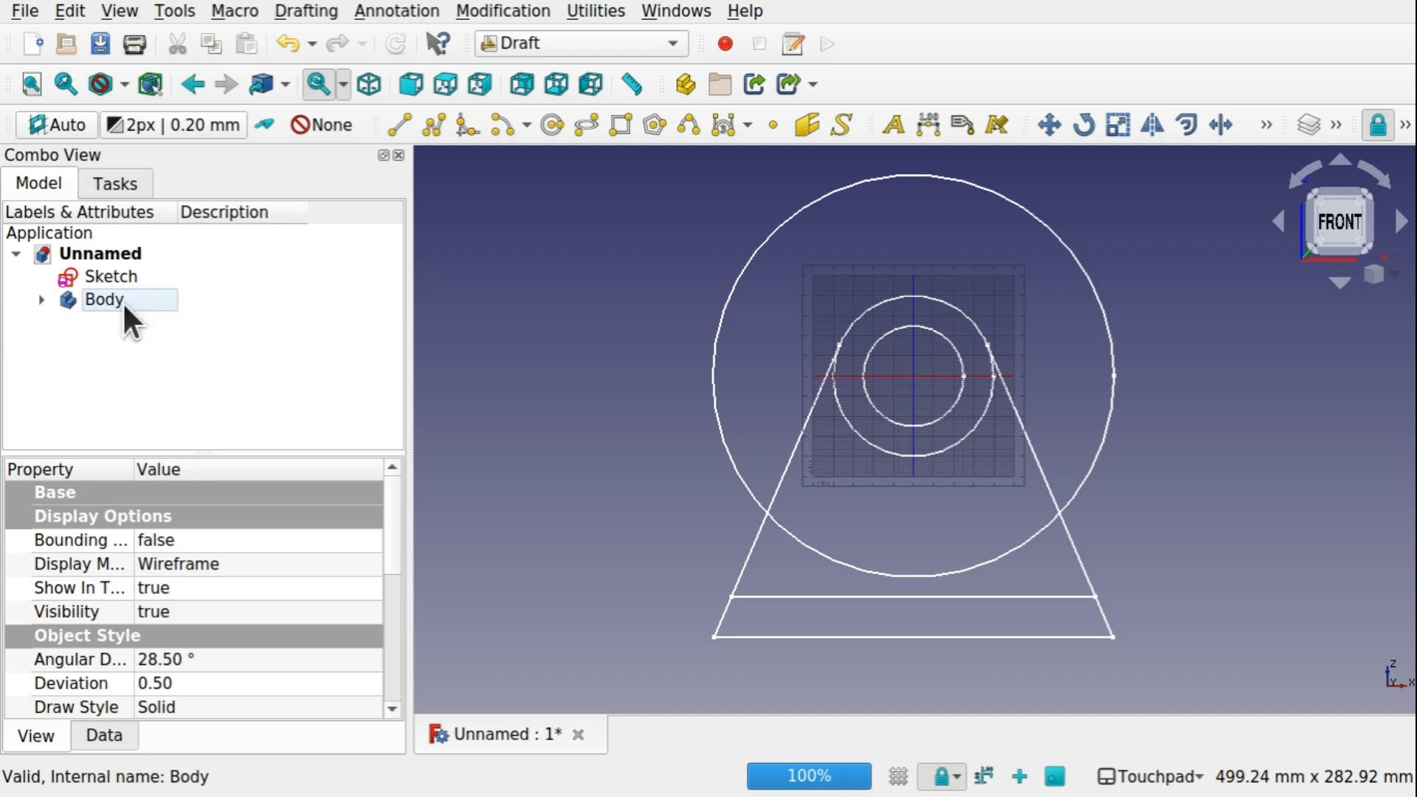
pyautogui.click(42, 300)
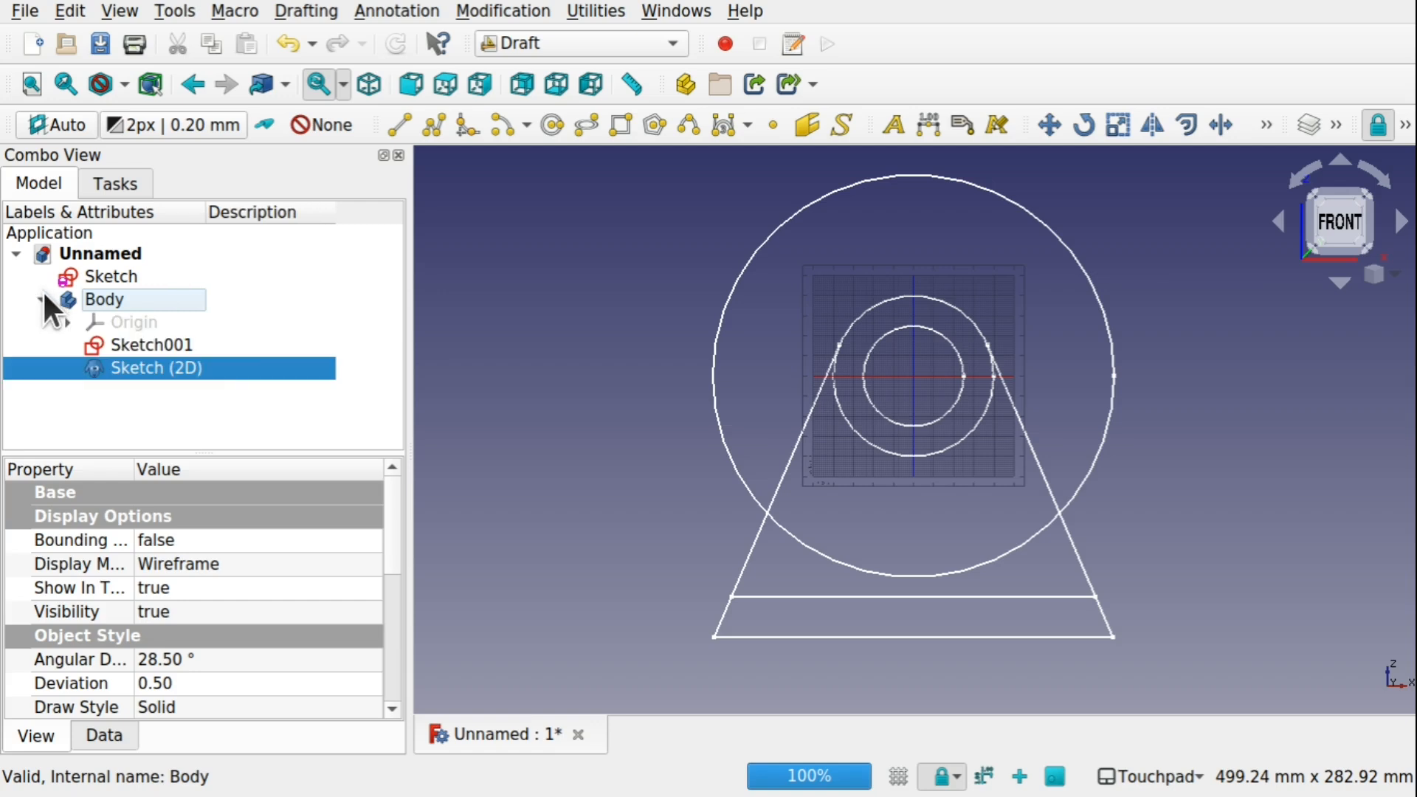
# Open Sketch001 for editing and hide the original master sketch so that only its clone can be picked.
pyautogui.doubleClick(156, 343)
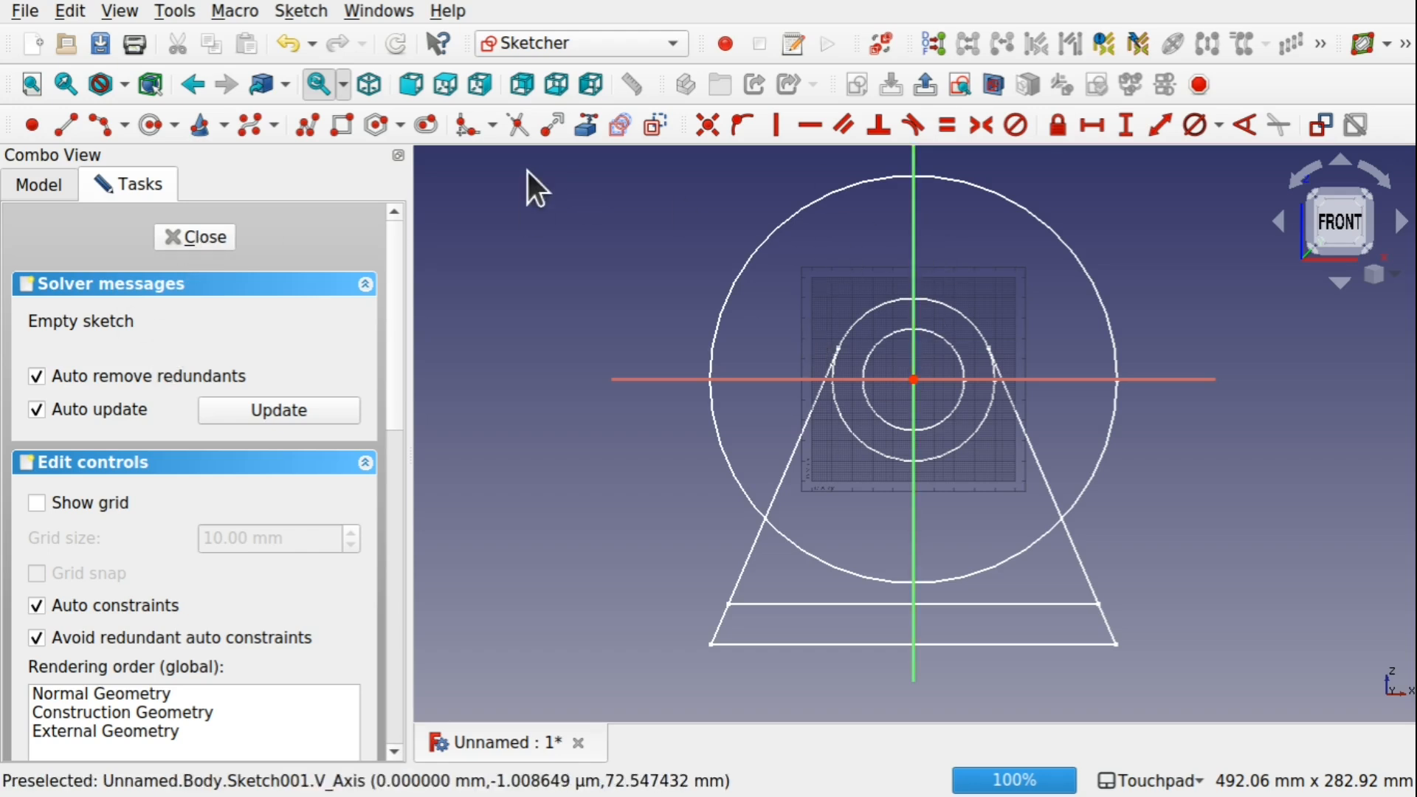
pyautogui.click(583, 127)
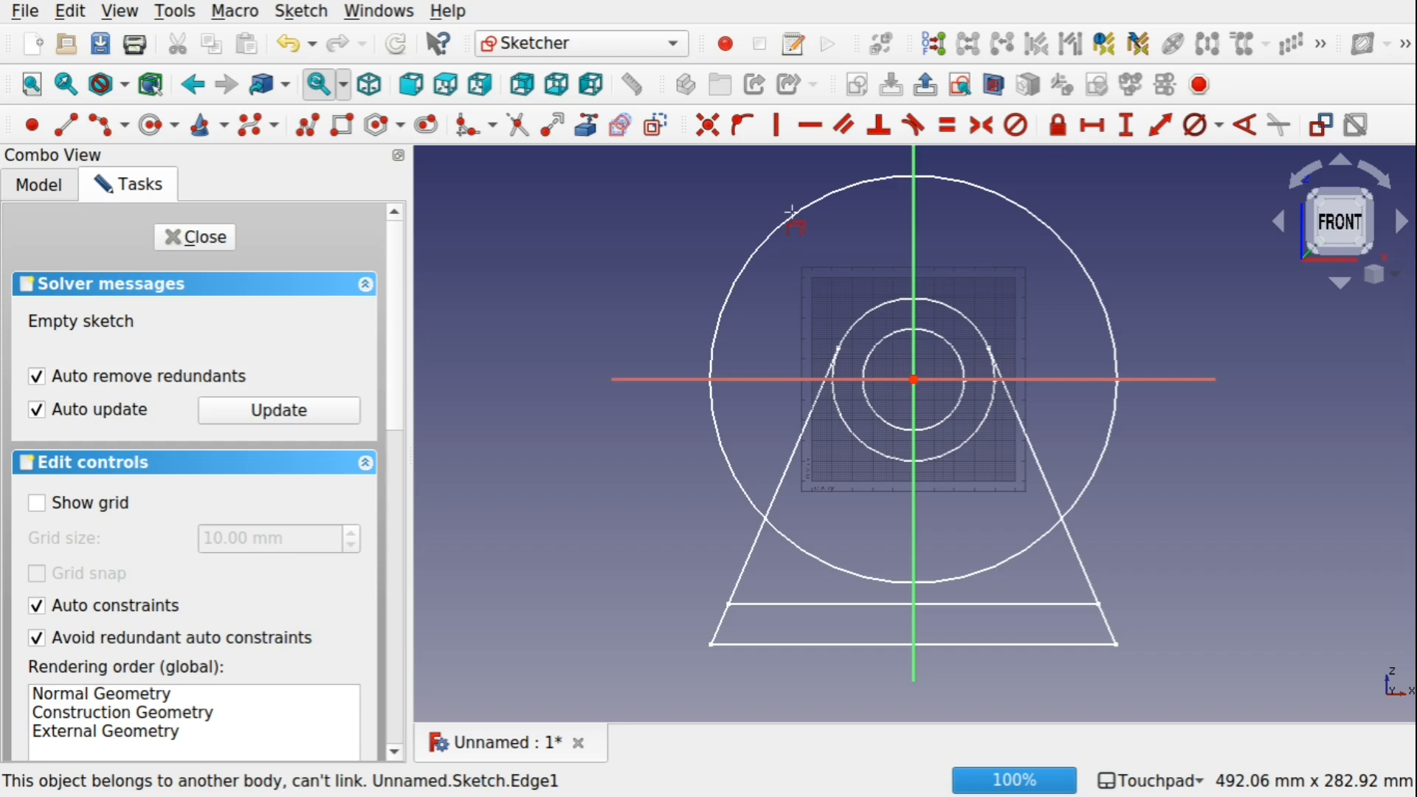
pyautogui.click(25, 189)
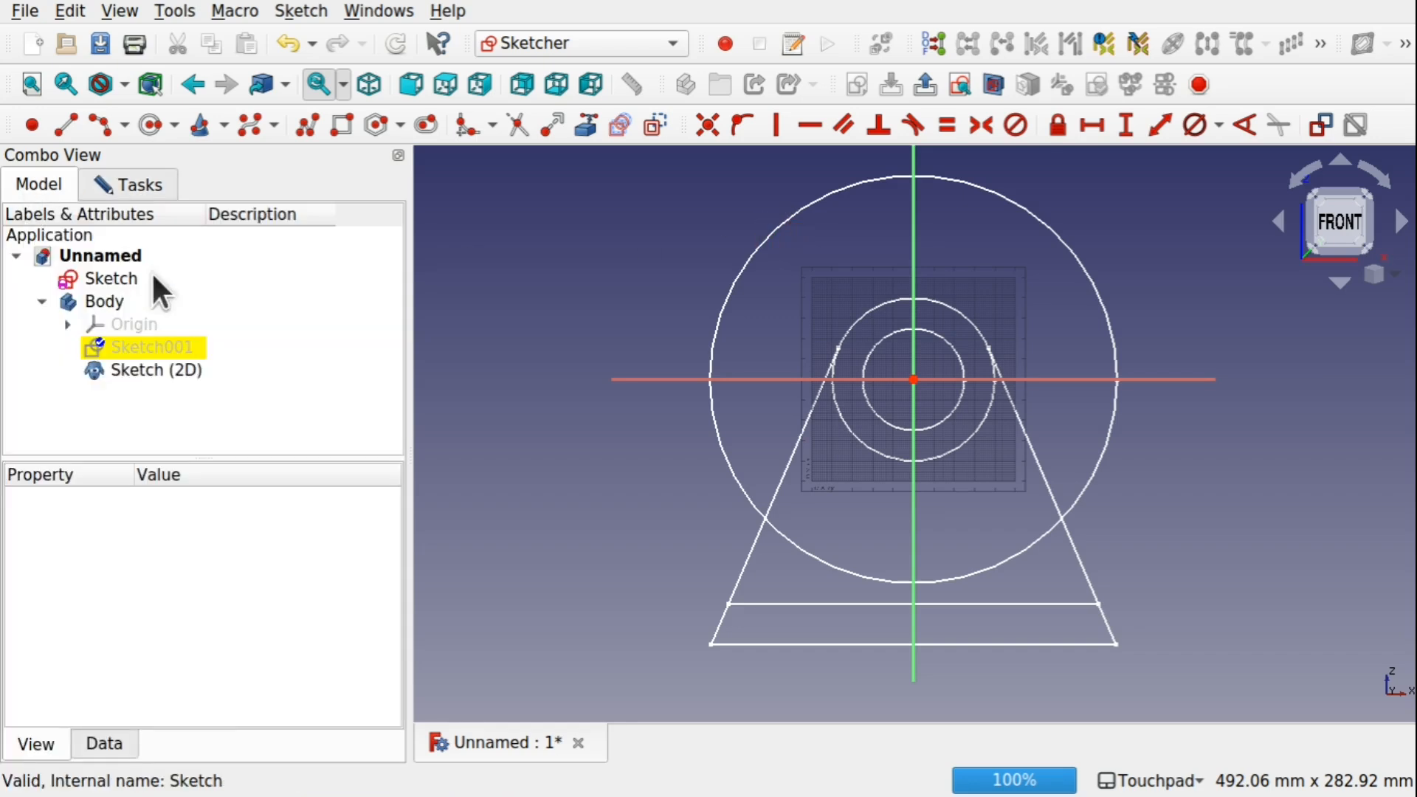
pyautogui.moveTo(144, 347); pyautogui.dragTo(114, 284)
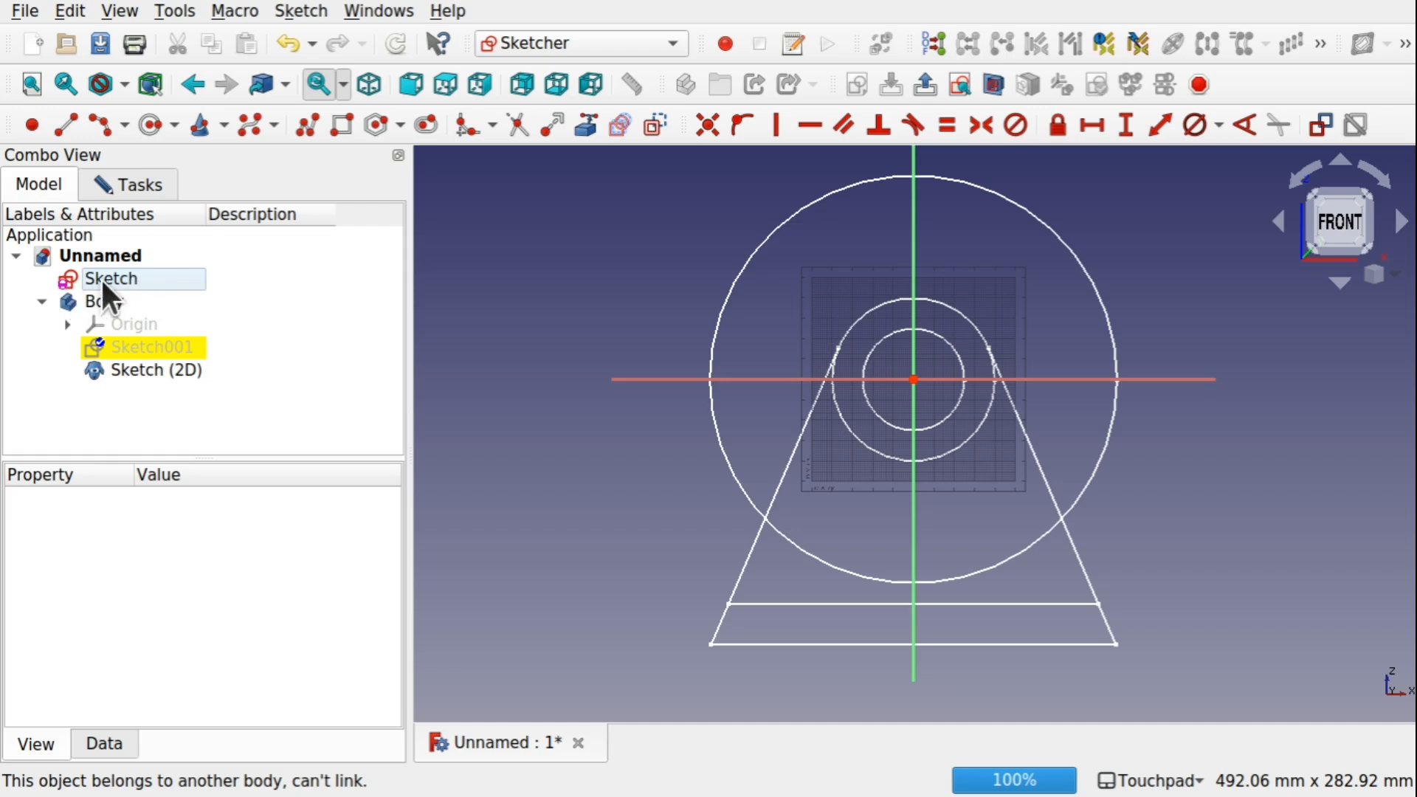
pyautogui.moveTo(86, 293); pyautogui.dragTo(68, 276)
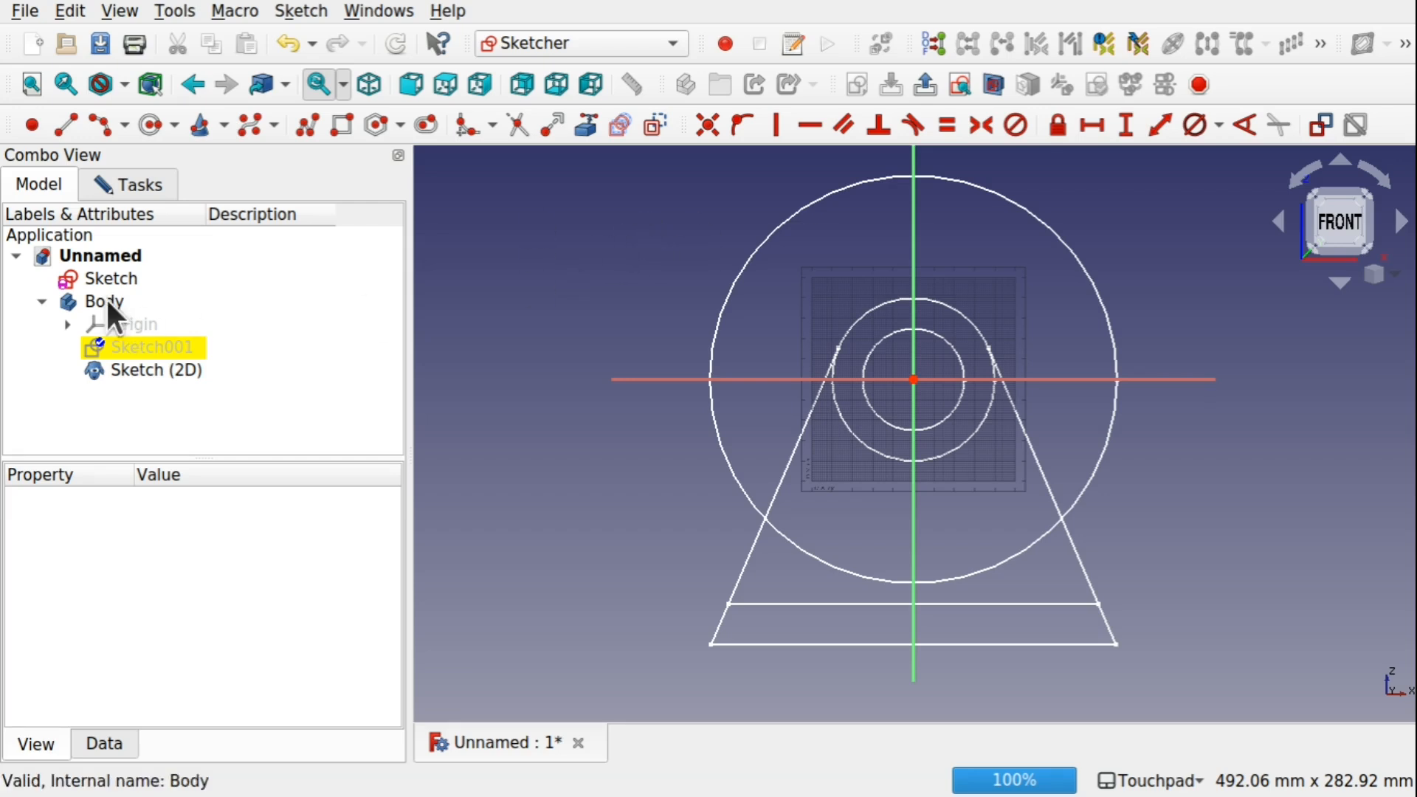
pyautogui.click(127, 278)
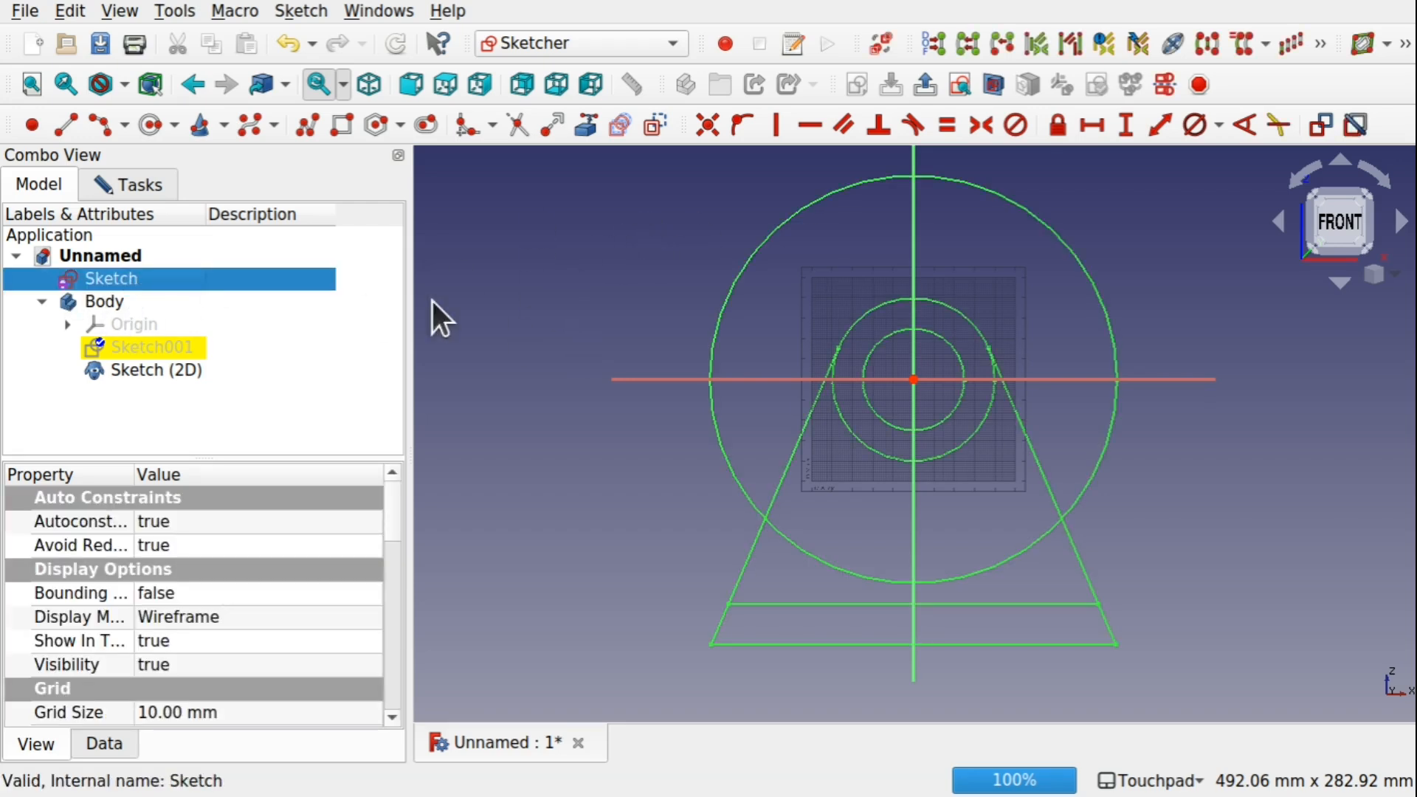
pyautogui.press('space')
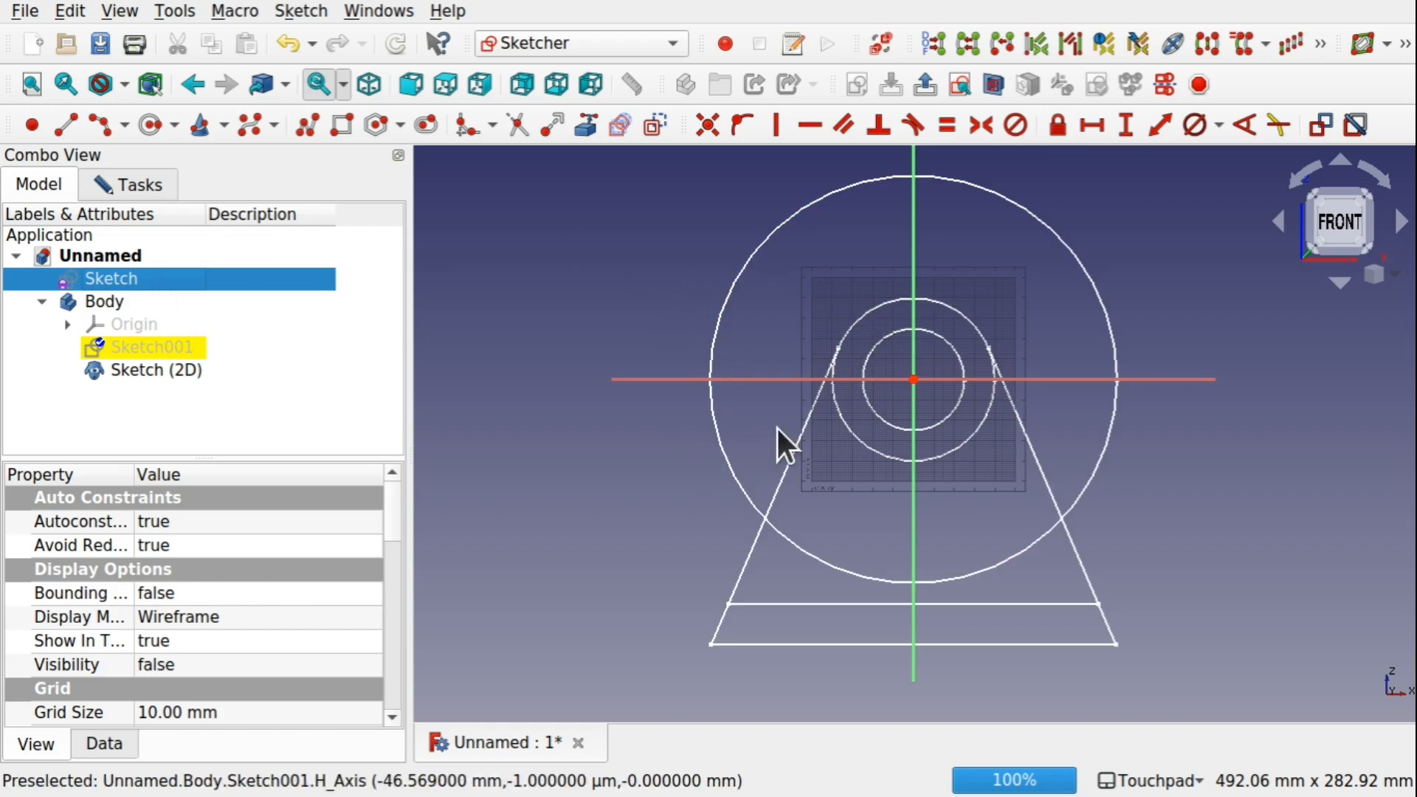
# Link the clone's outer circle into Sketch001 as external geometry.
pyautogui.click(157, 195)
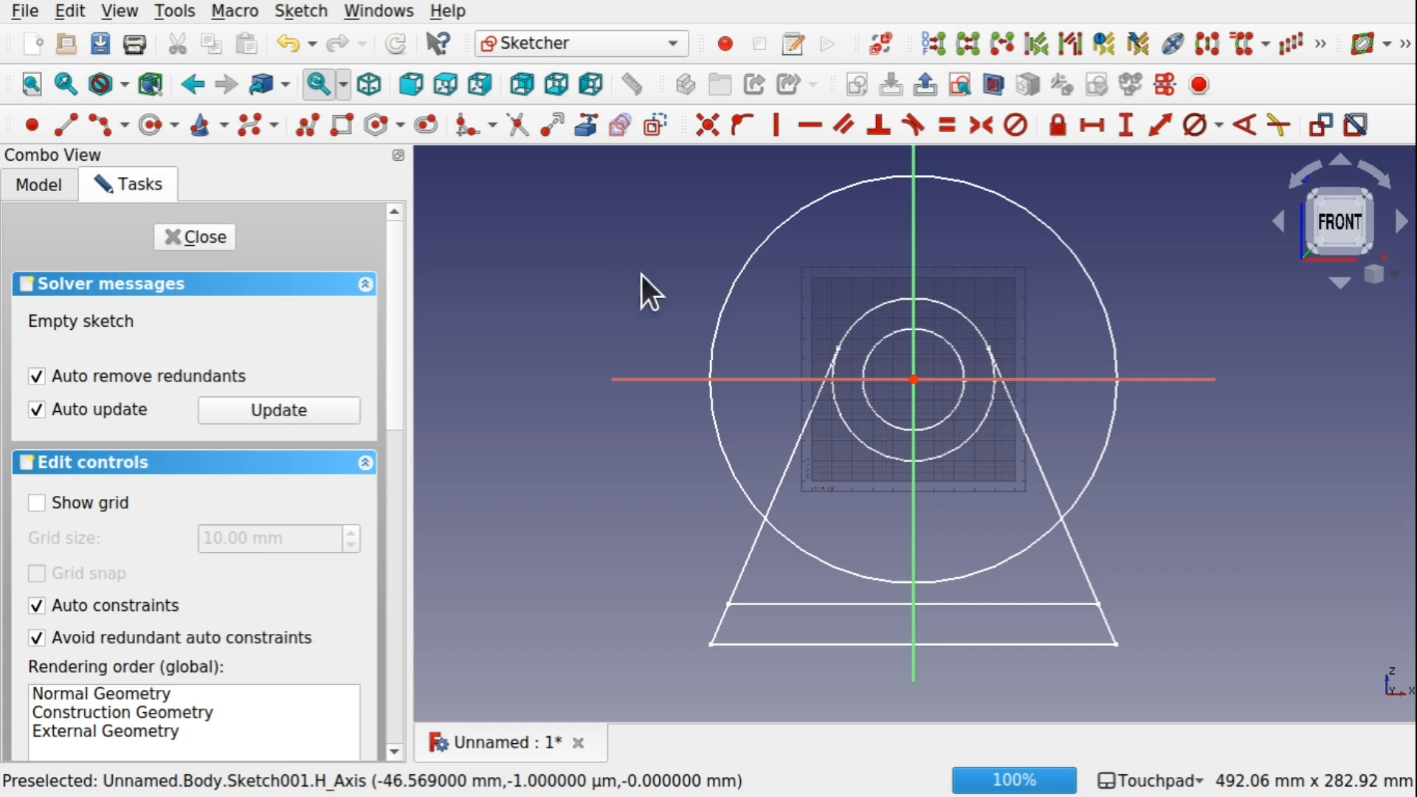
pyautogui.click(586, 126)
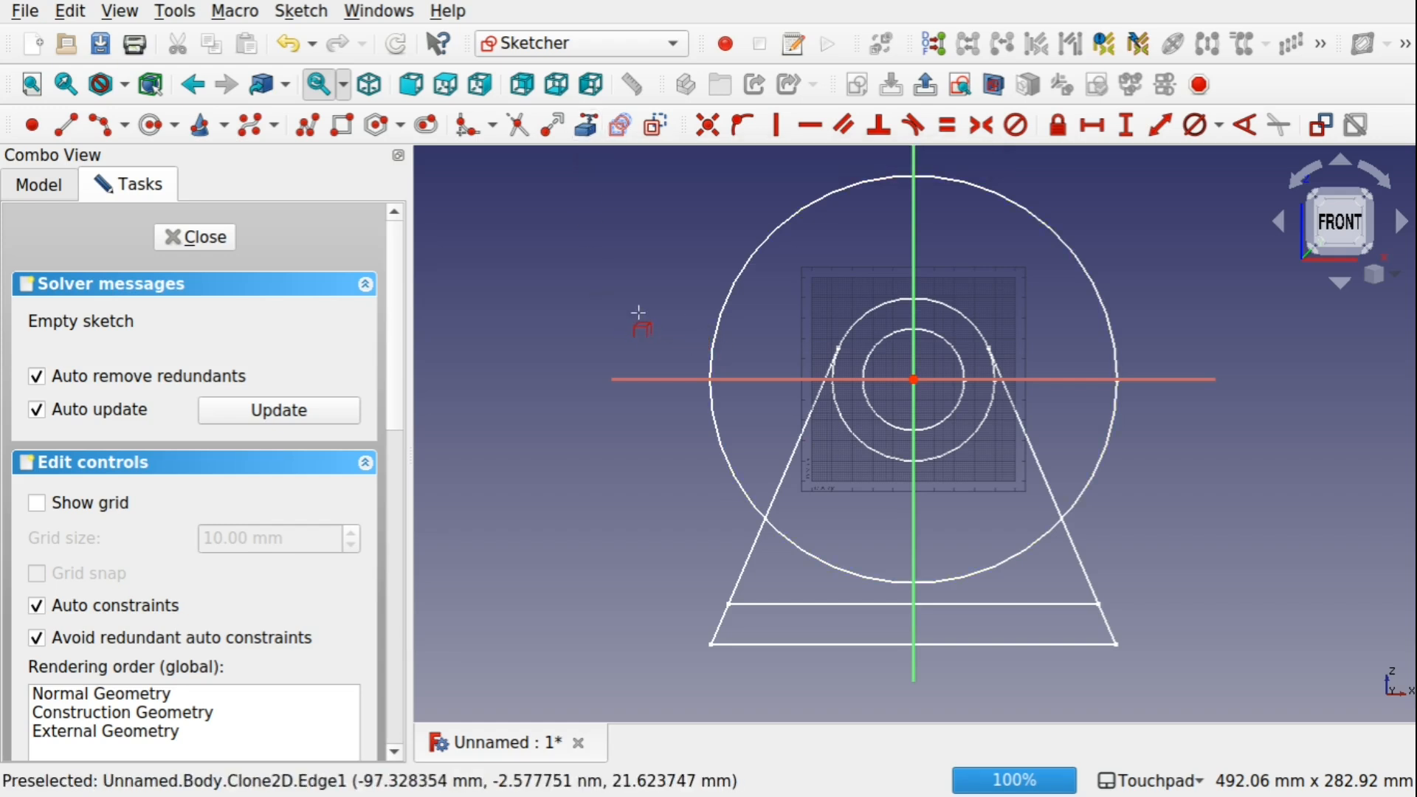
pyautogui.click(720, 325)
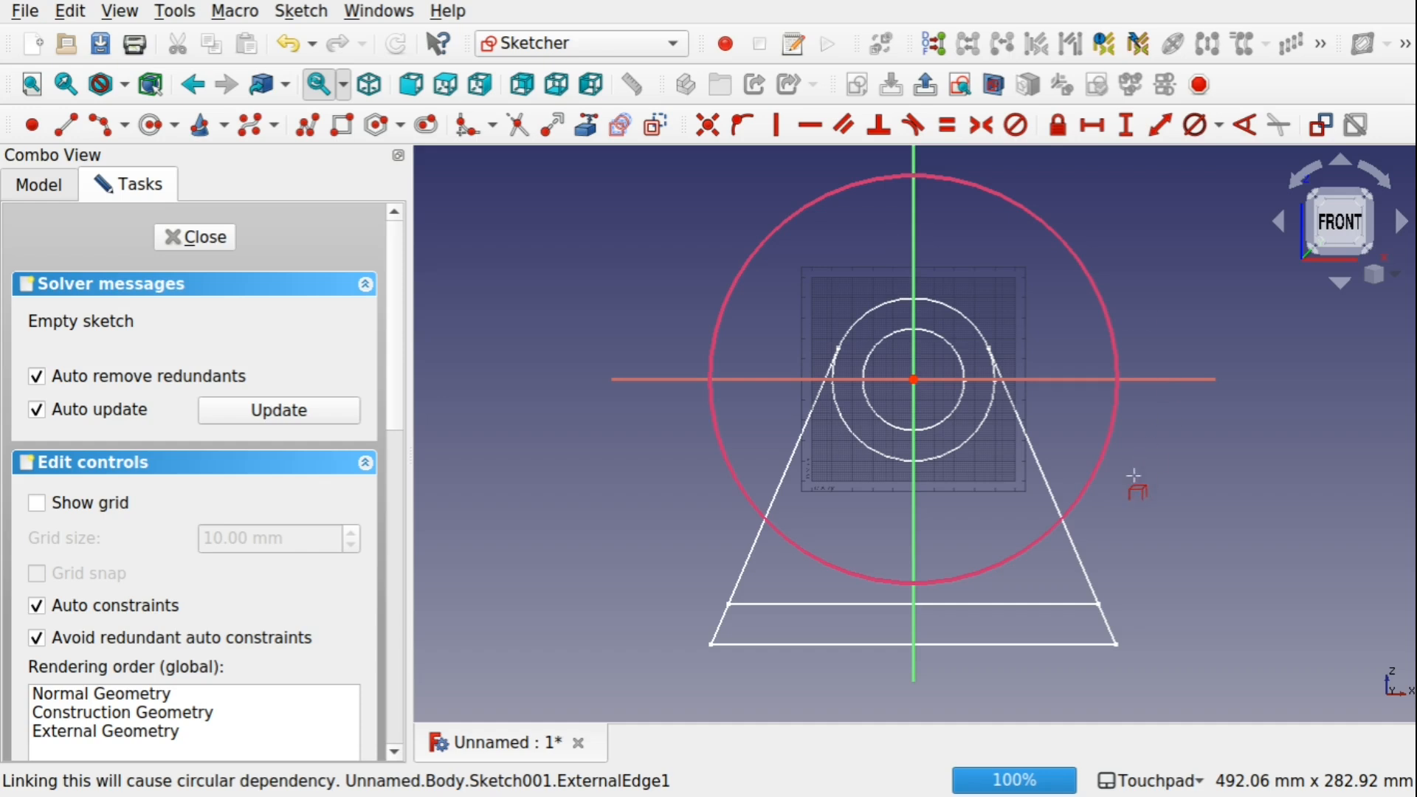
pyautogui.click(45, 183)
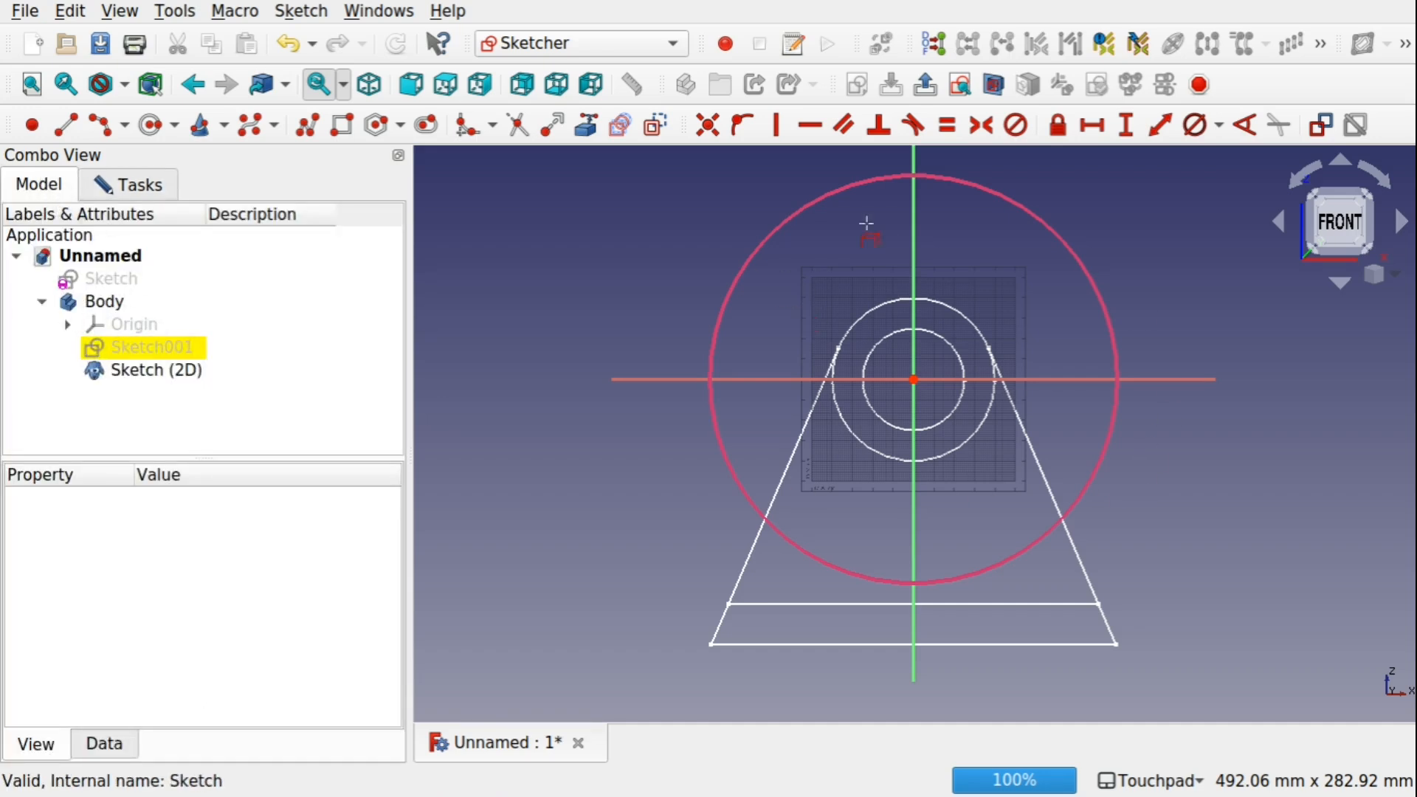
pyautogui.click(140, 189)
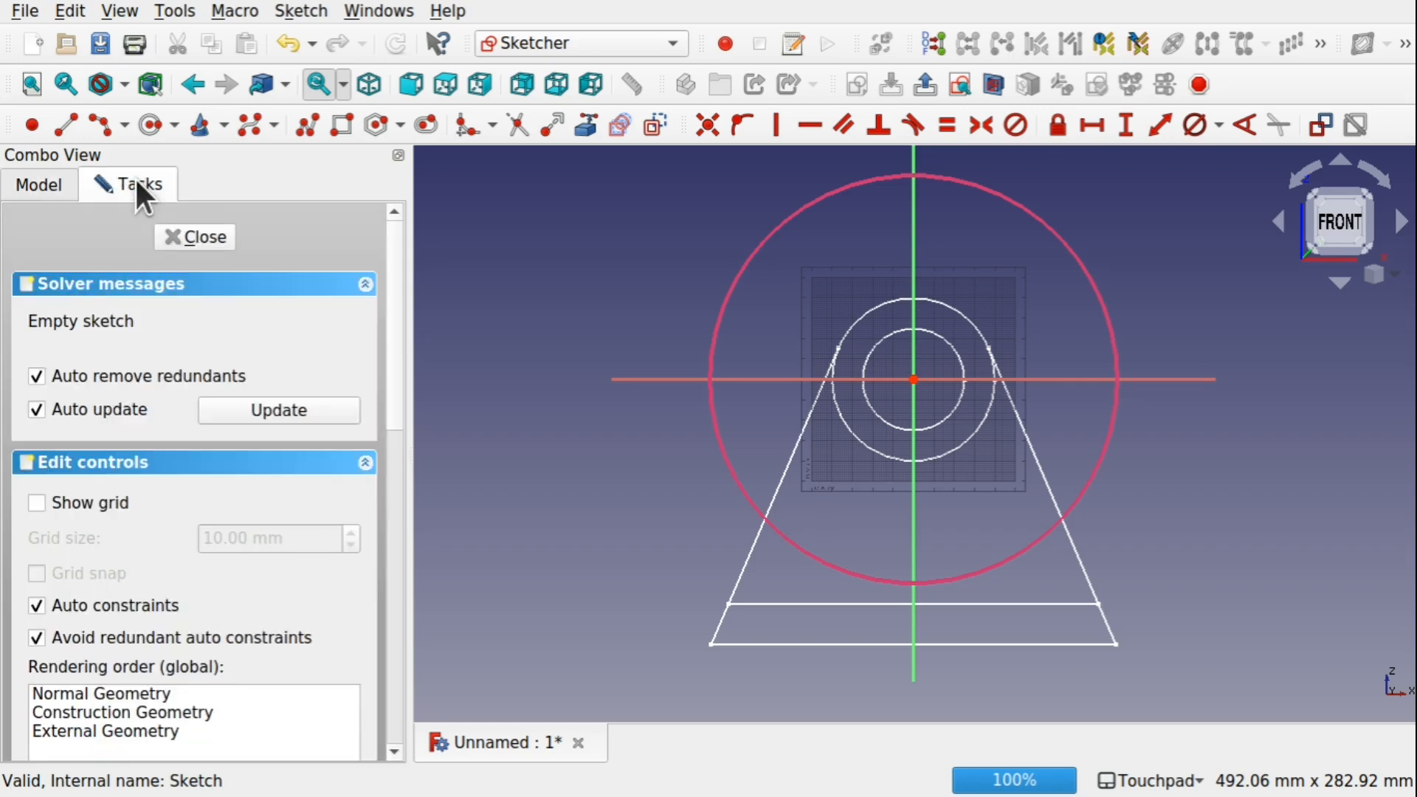
# Draw a circle with a radius of about 87 mm centred on the sketch origin, inside the linked outer circle.
pyautogui.click(151, 125)
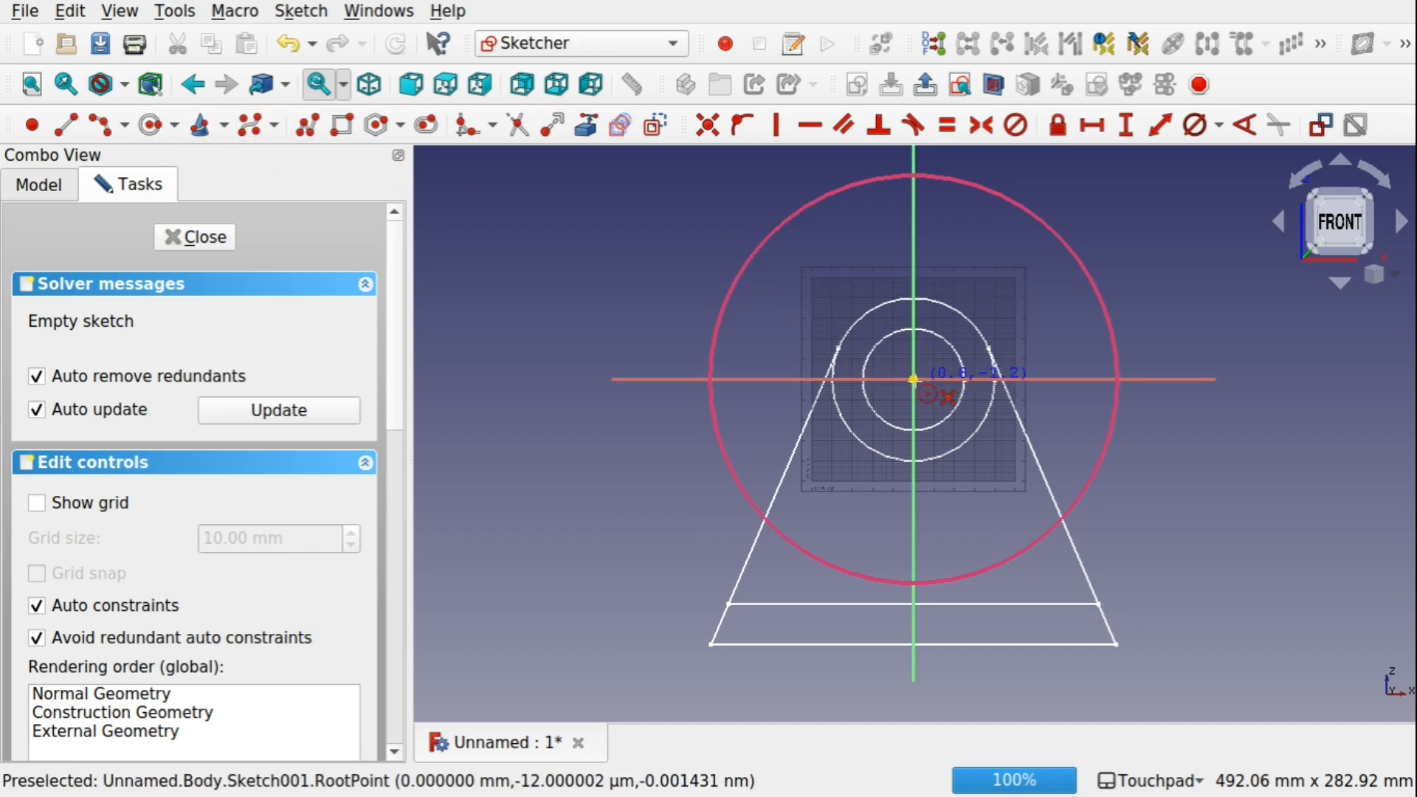
pyautogui.click(914, 380)
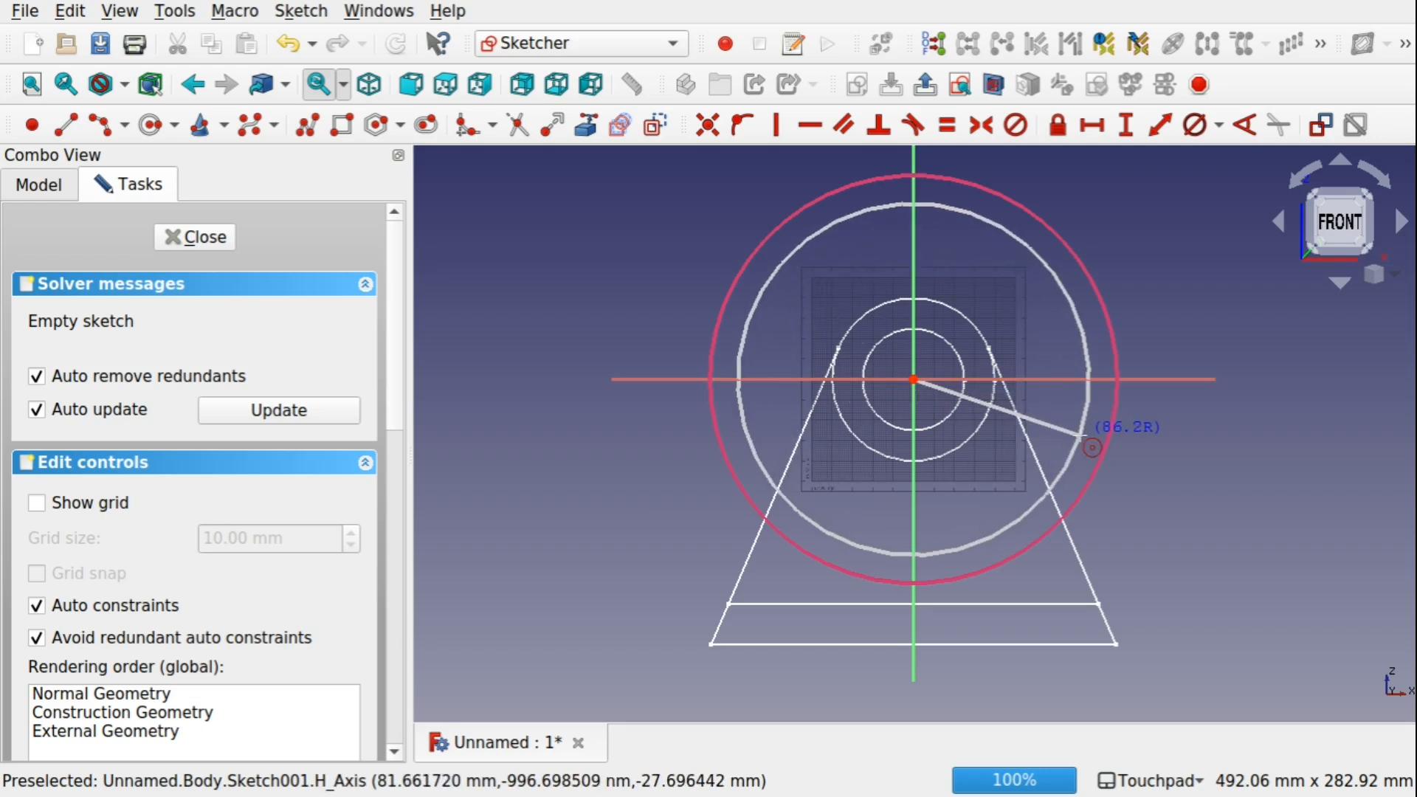
pyautogui.click(1092, 447)
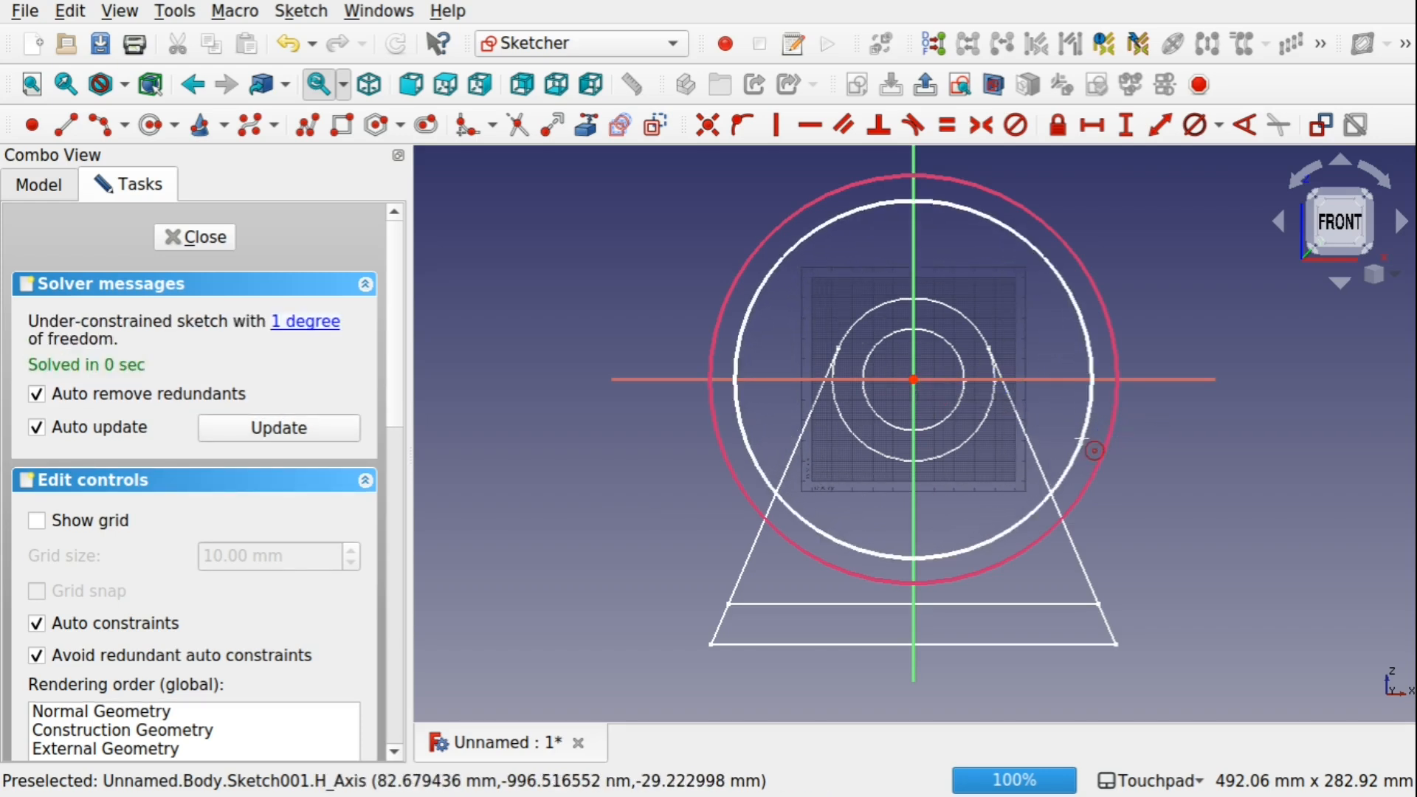
# Constrain the new circle to be equal to the linked external circle.
pyautogui.click(1085, 423)
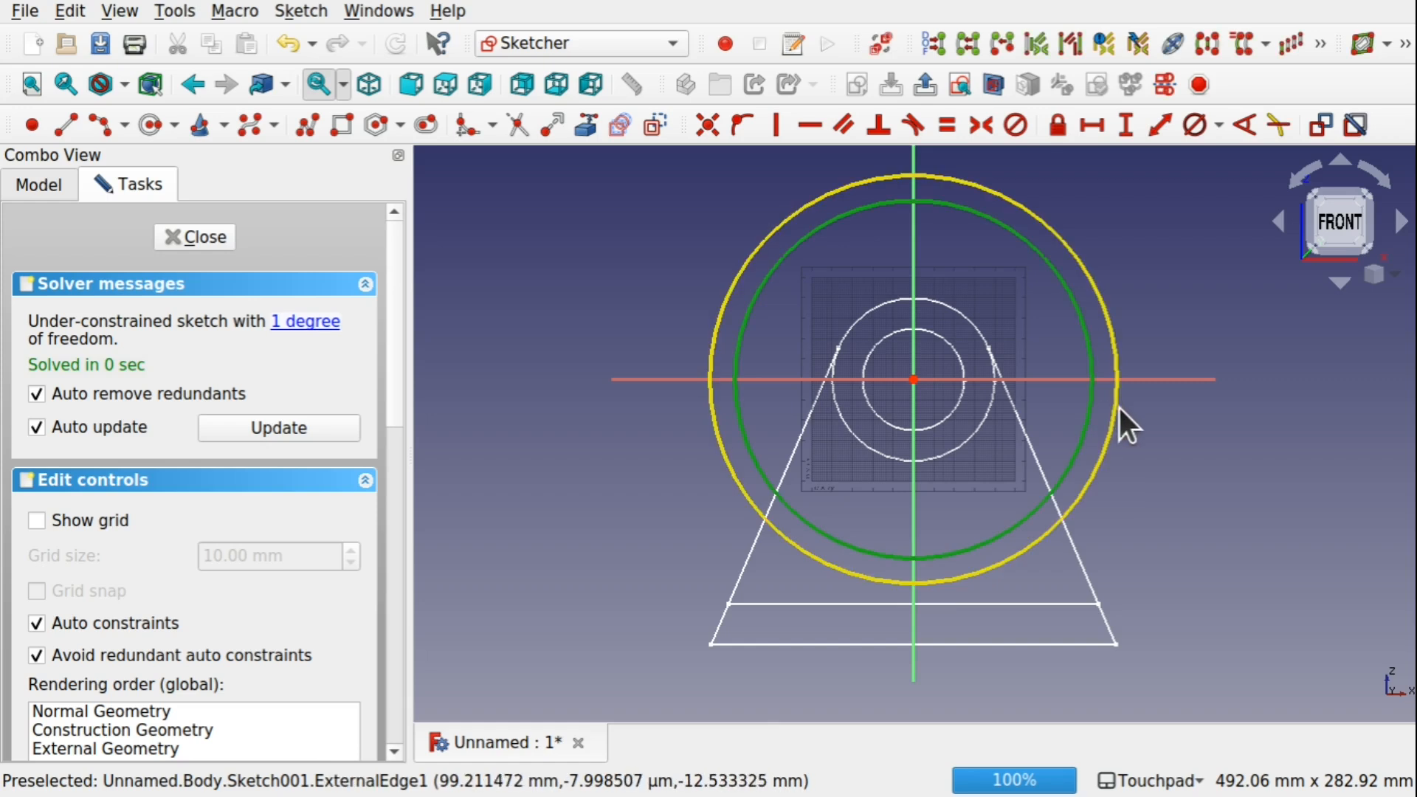
pyautogui.click(1119, 409)
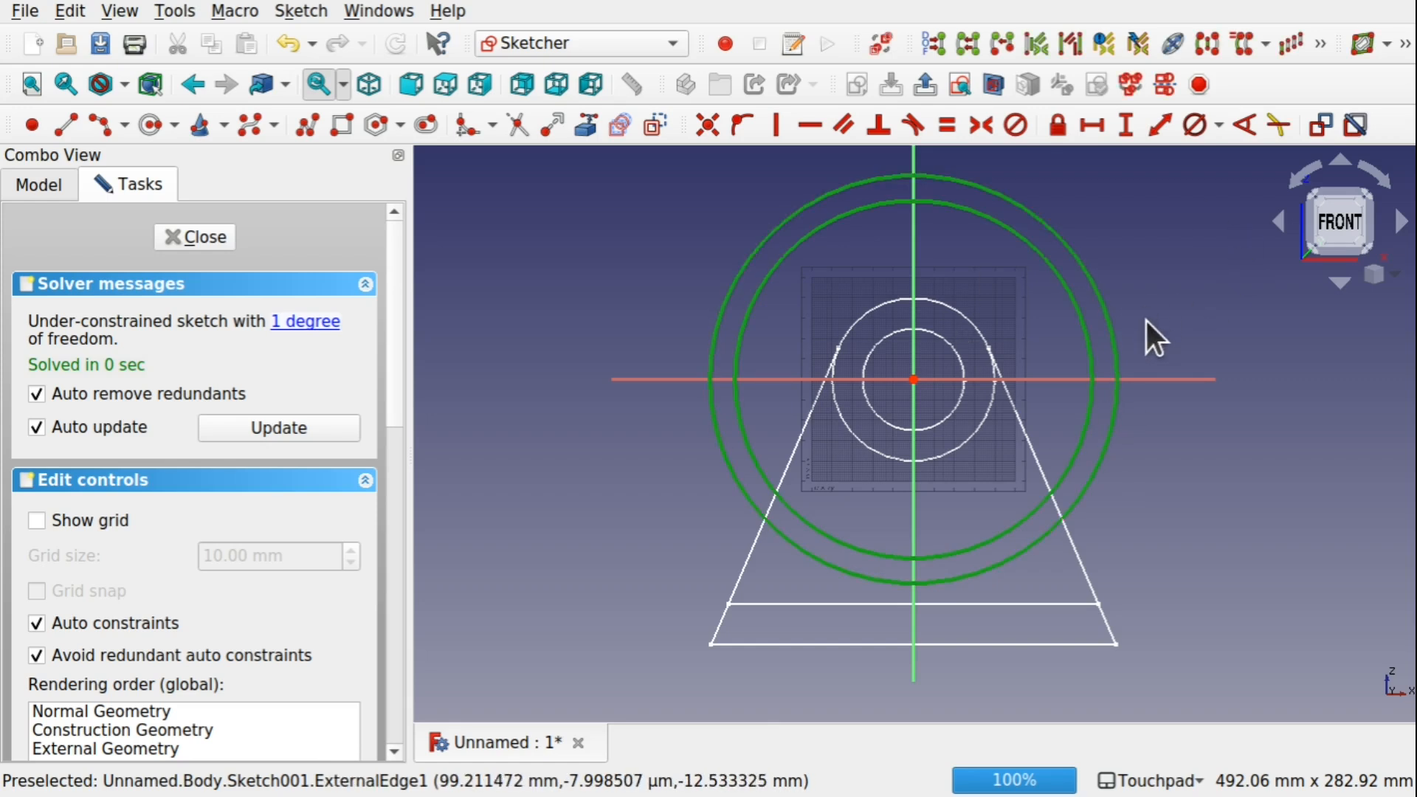
pyautogui.click(945, 129)
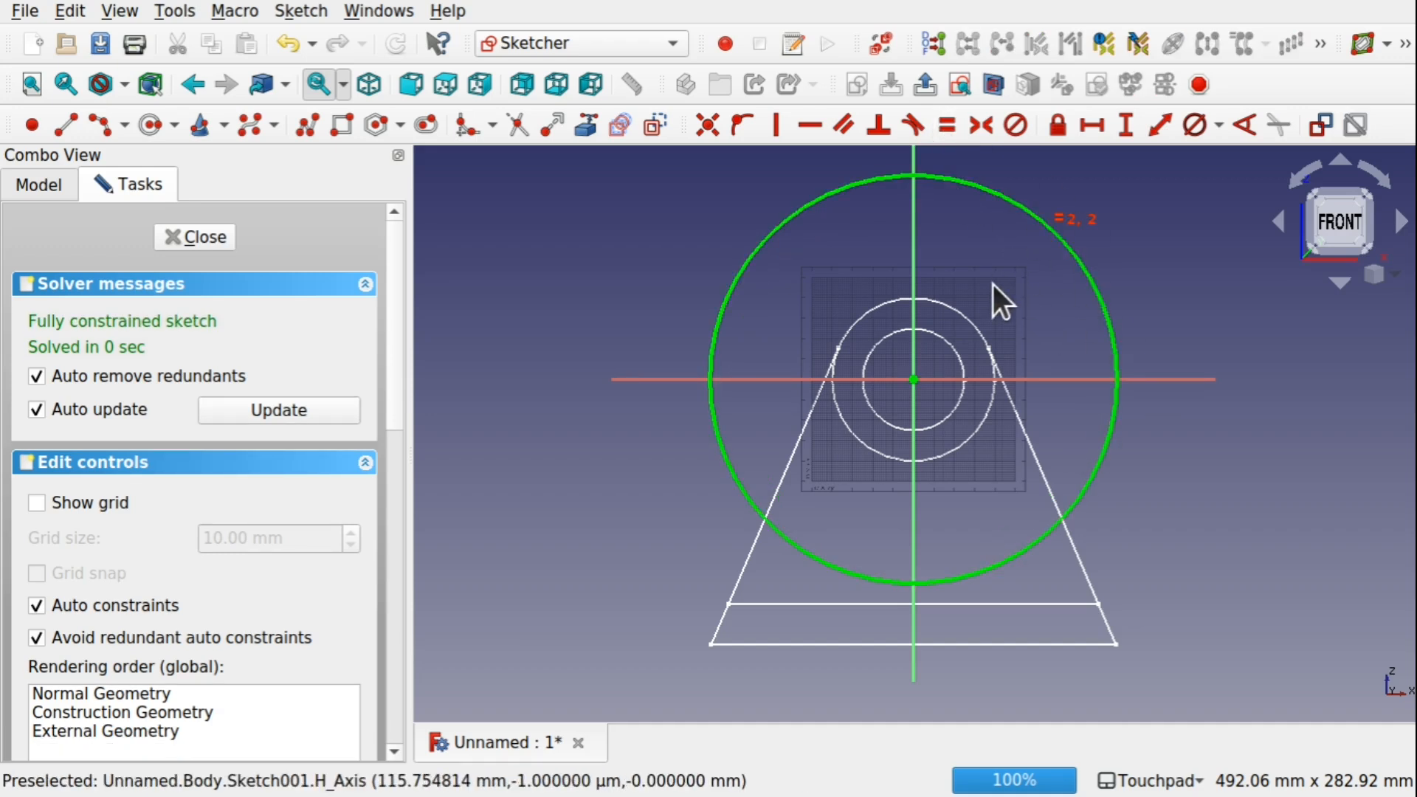
pyautogui.click(1100, 467)
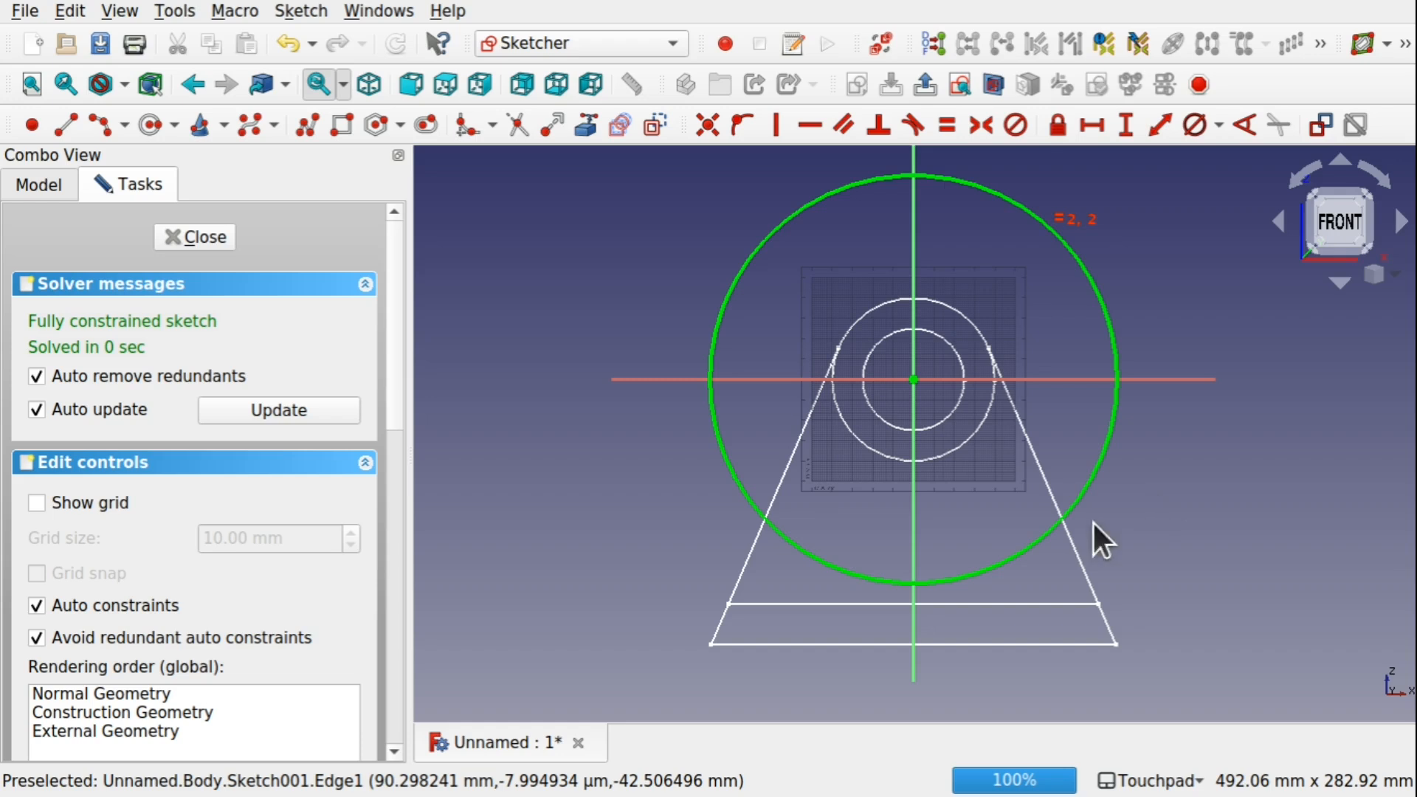
# Leave Sketch001 and hide the cloned sketch in the body.
pyautogui.click(189, 237)
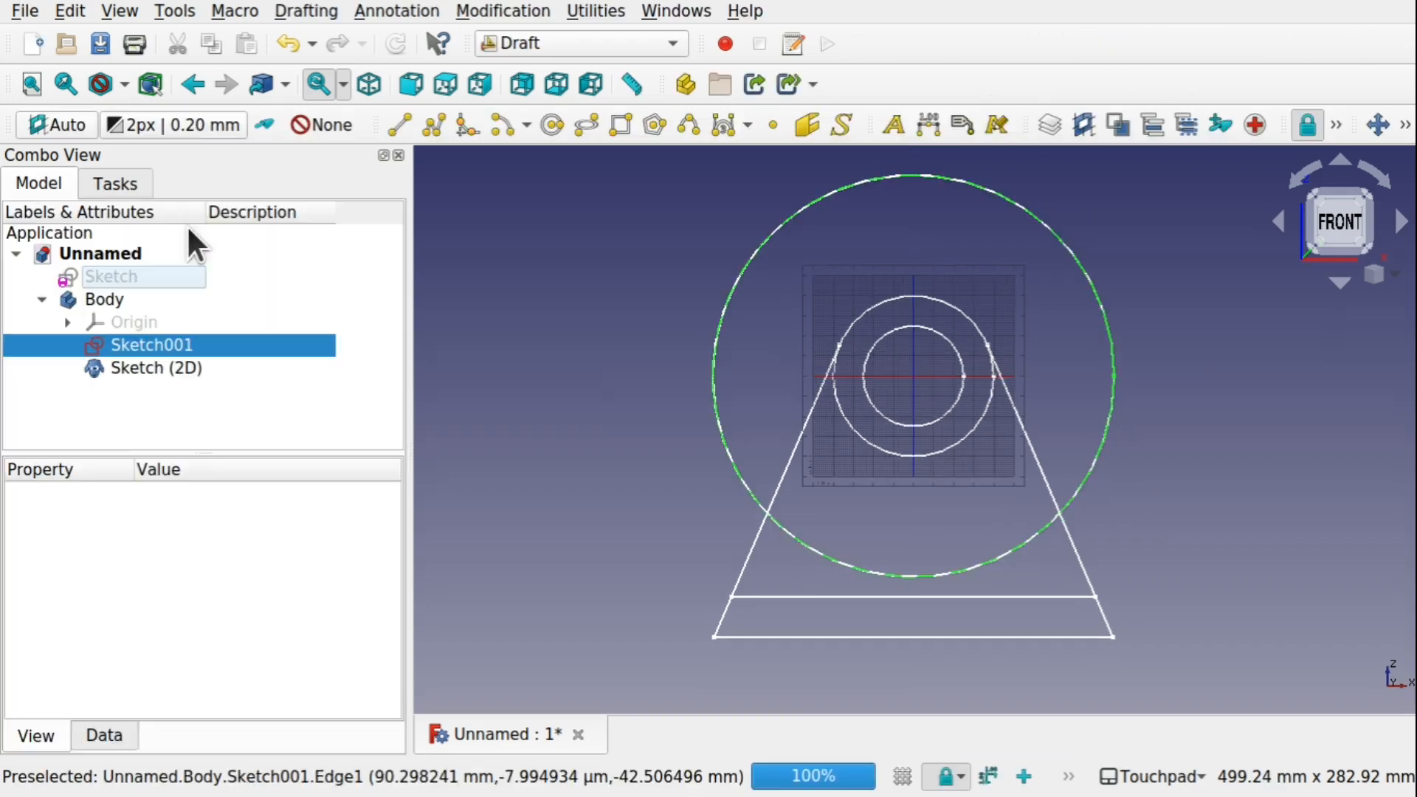
pyautogui.click(150, 369)
pyautogui.press('space')
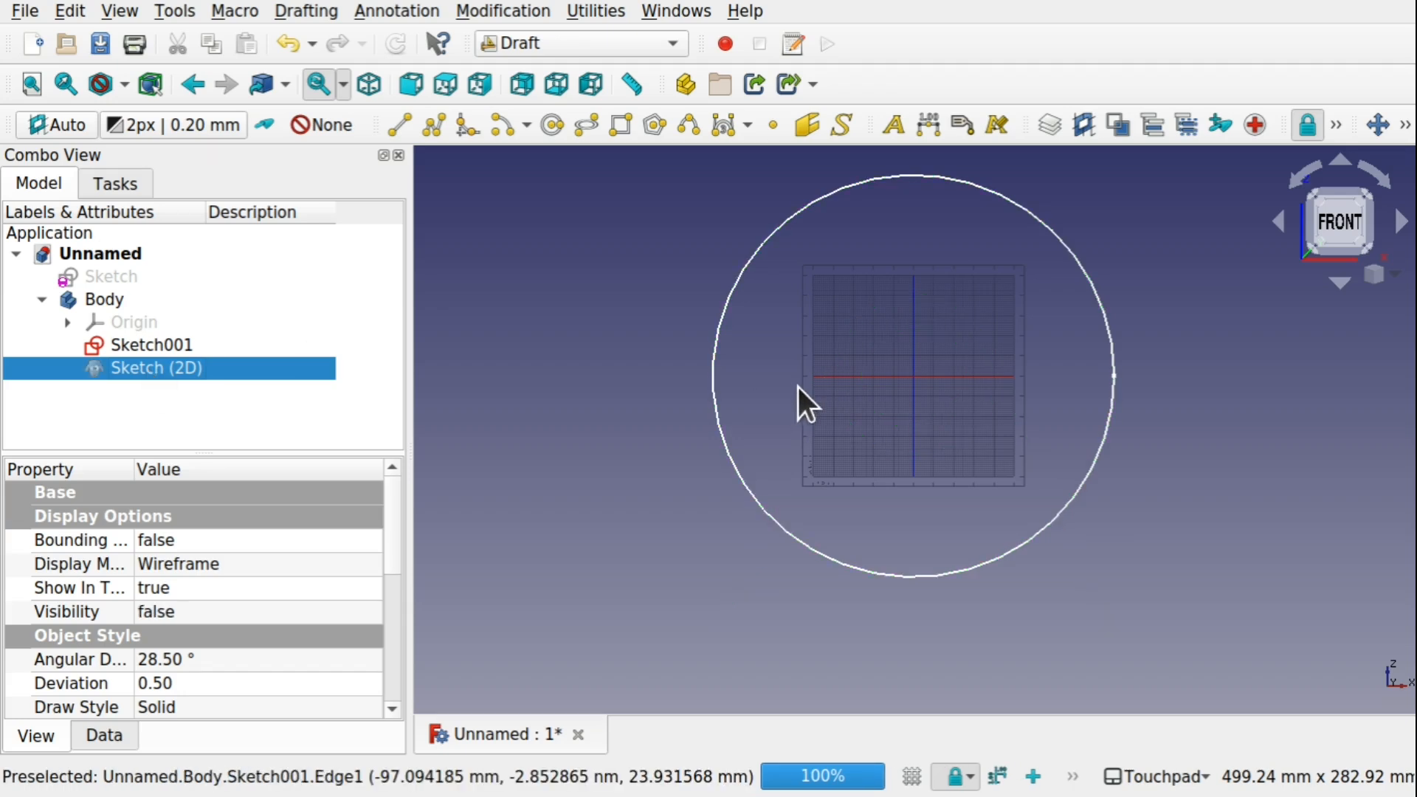
# Set the outer circle's diameter in the master sketch to 250 mm, move its dimension label clear, and leave the sketch.
pyautogui.doubleClick(121, 275)
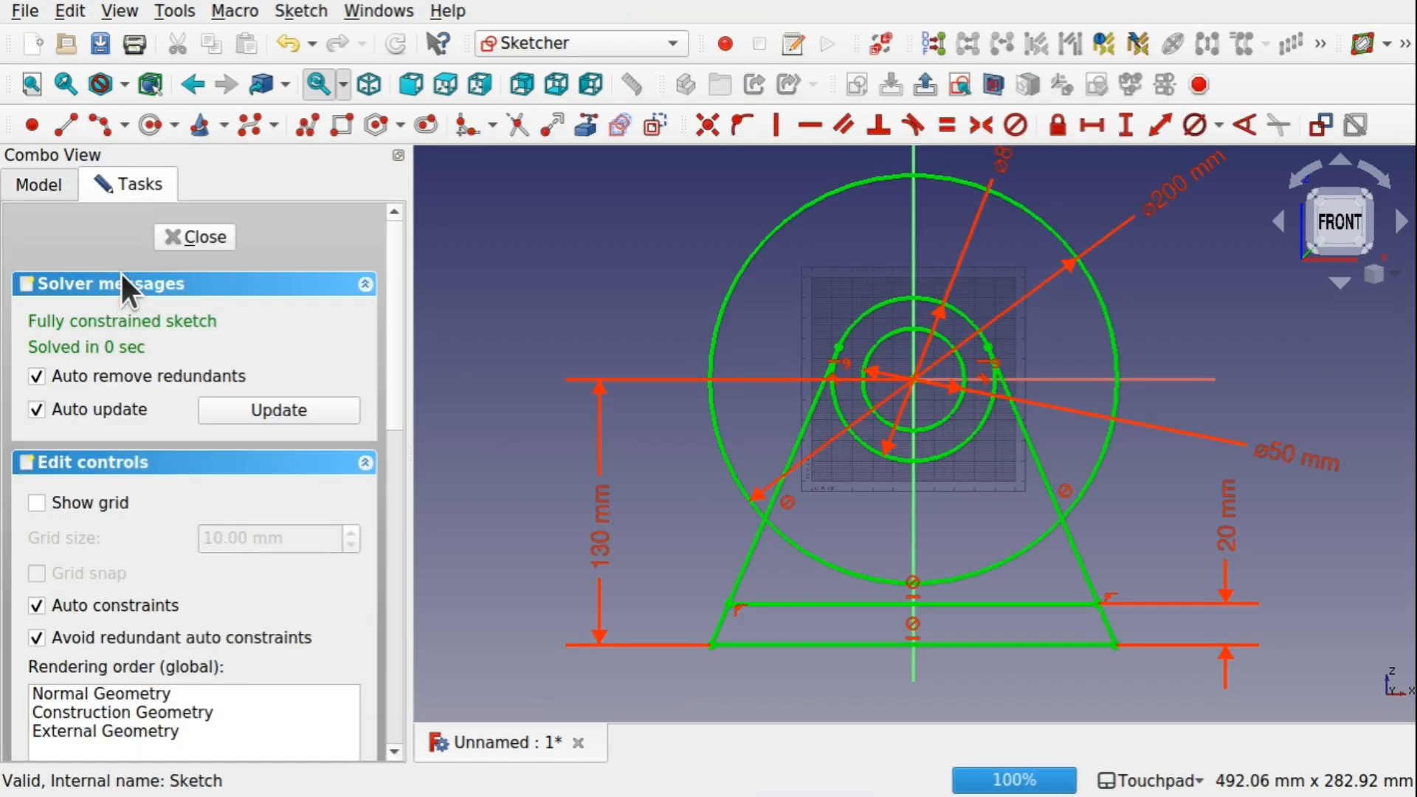
pyautogui.click(1109, 336)
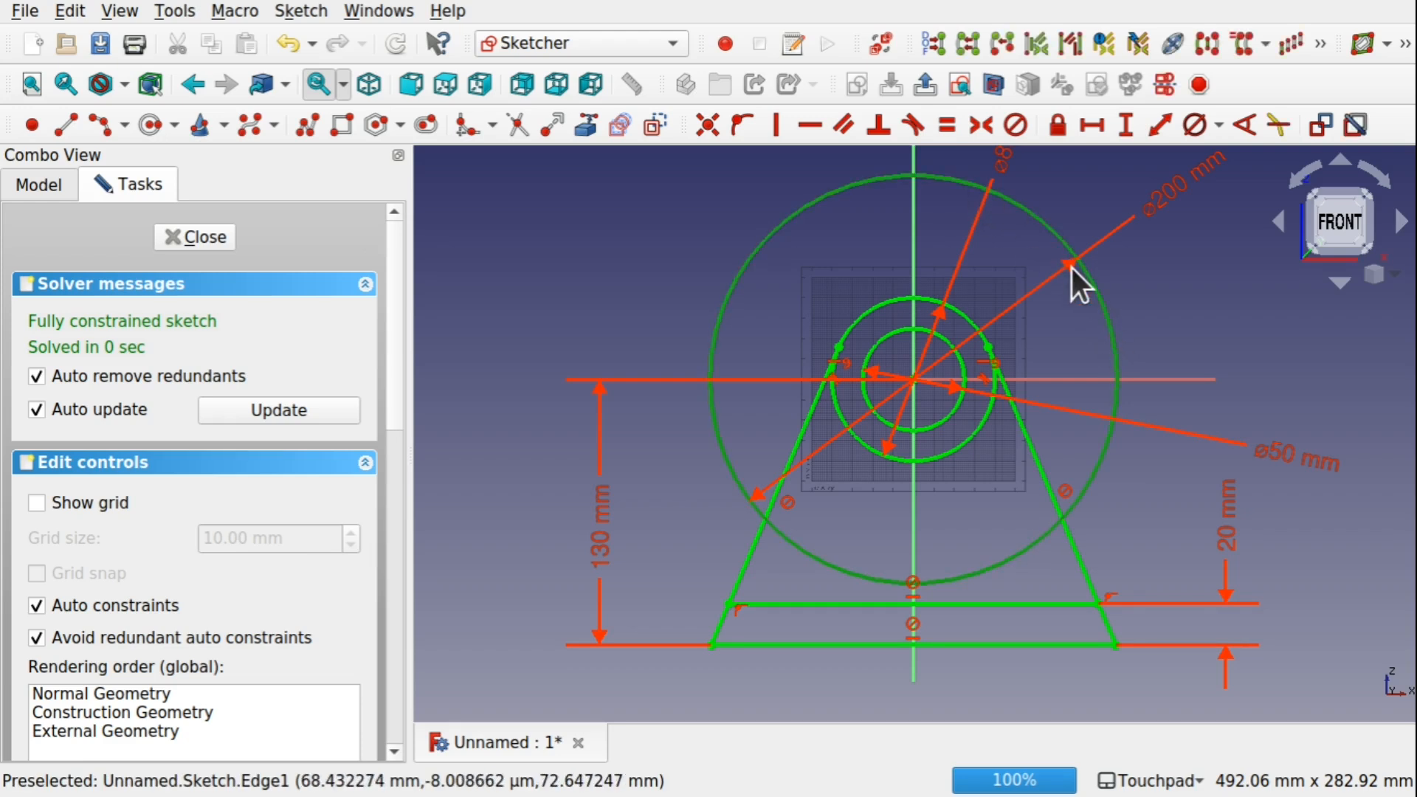
pyautogui.moveTo(1202, 236); pyautogui.dragTo(1225, 351)
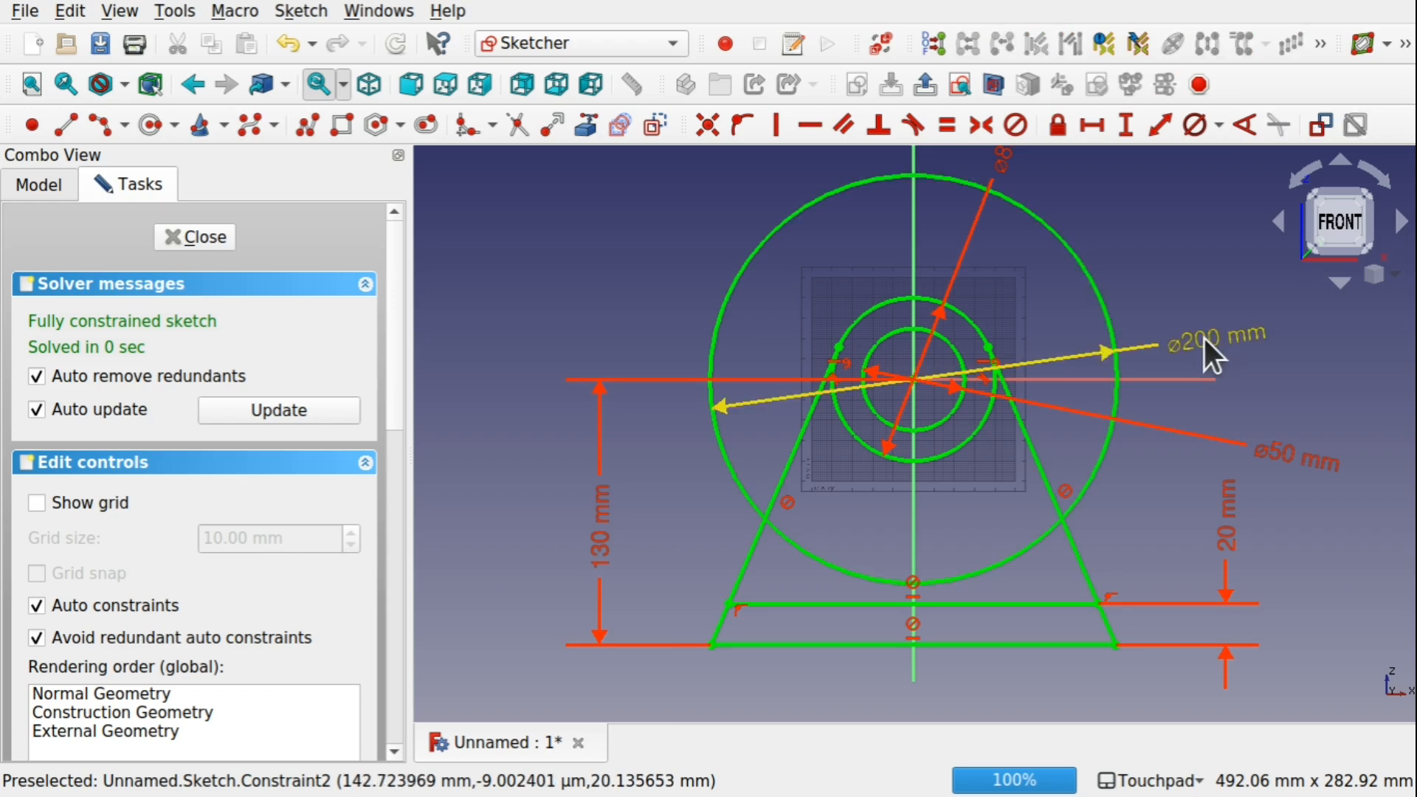
pyautogui.doubleClick(1208, 341)
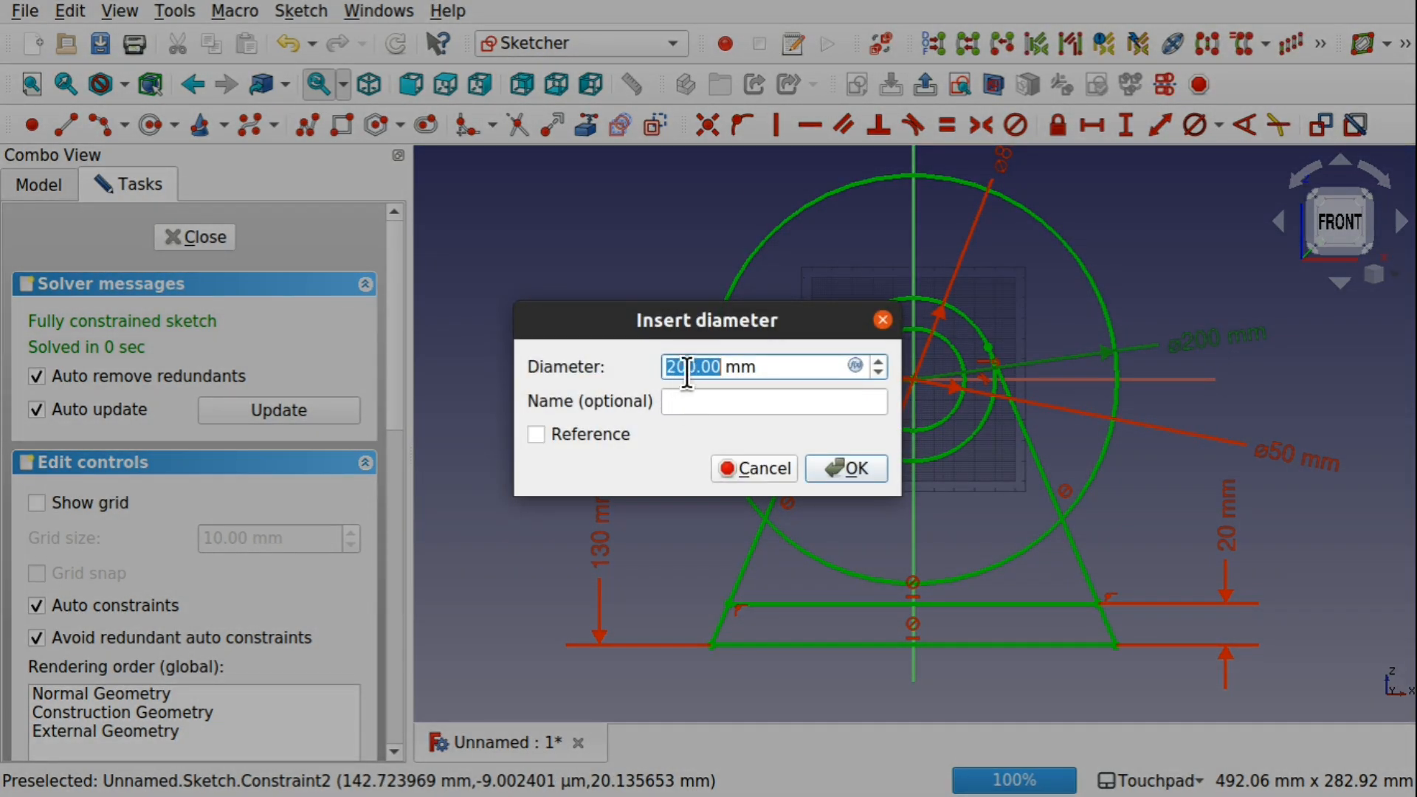
pyautogui.click(687, 366)
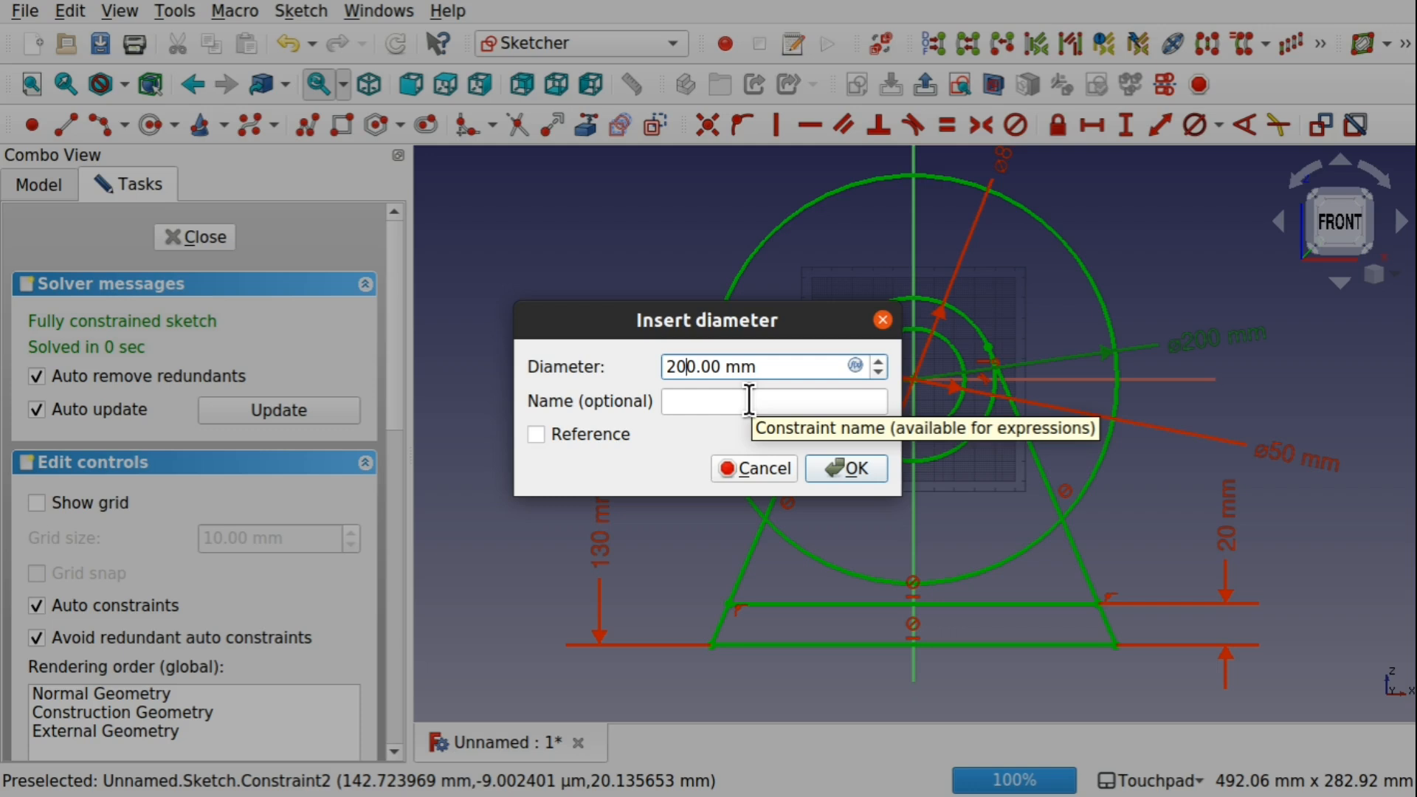
pyautogui.press('BackSpace')
pyautogui.write('5')
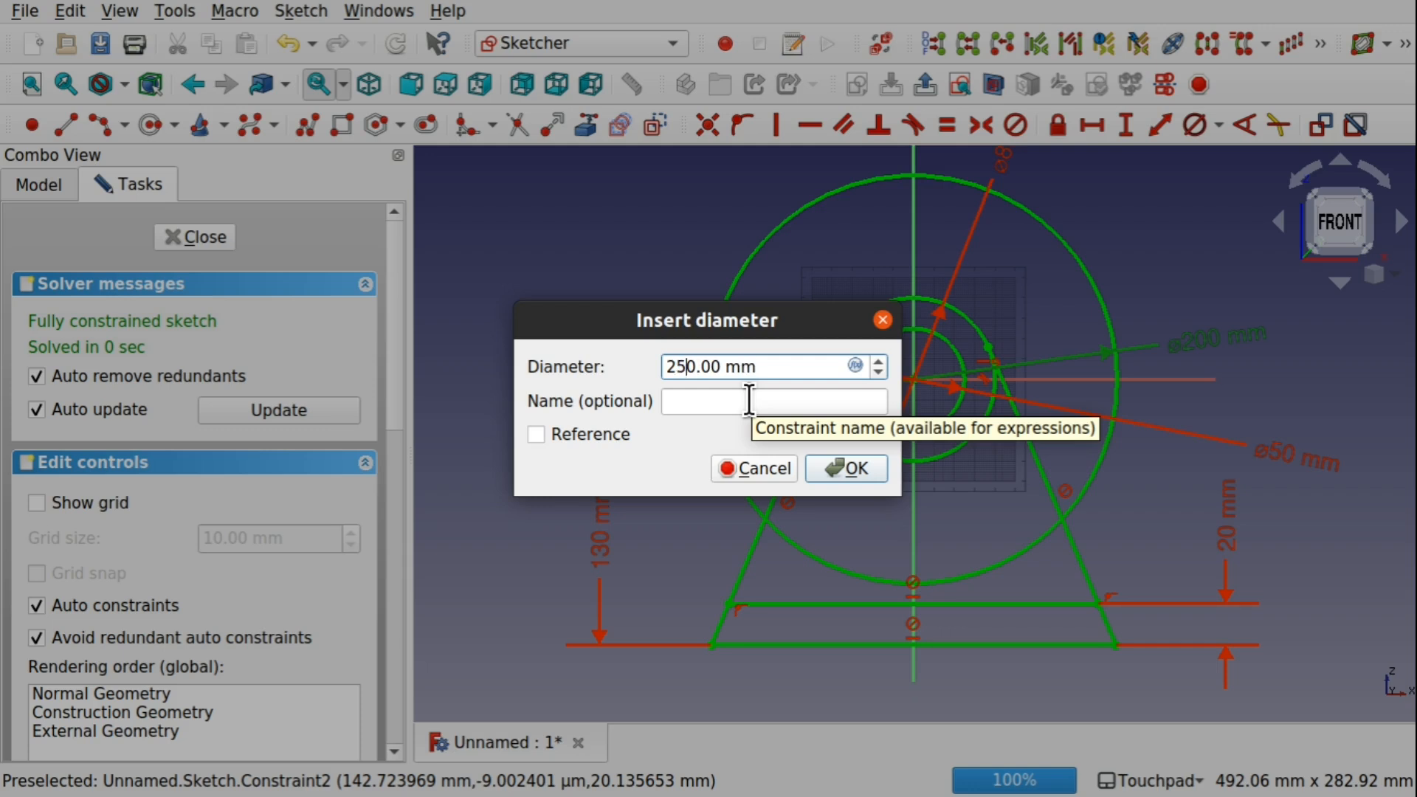
pyautogui.click(841, 469)
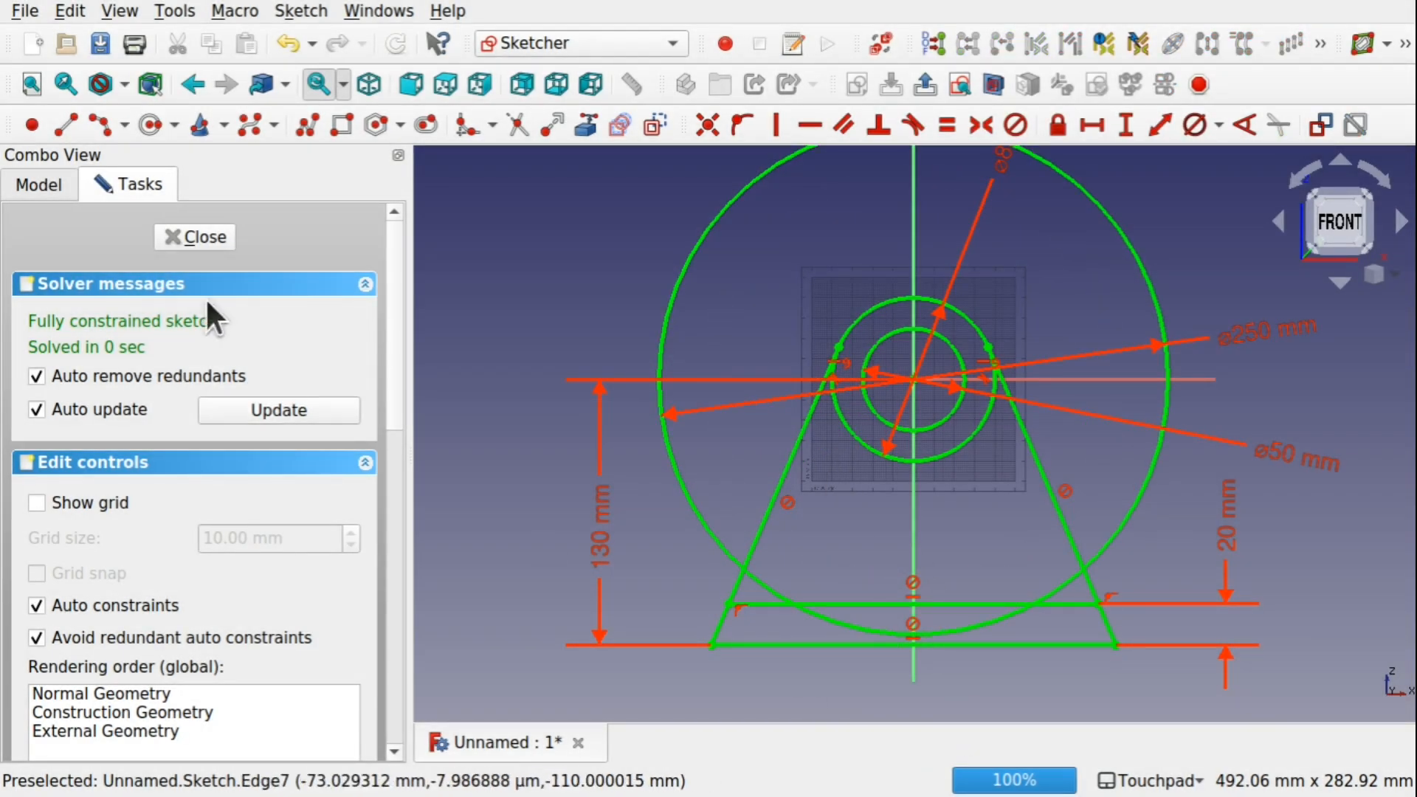
pyautogui.click(214, 244)
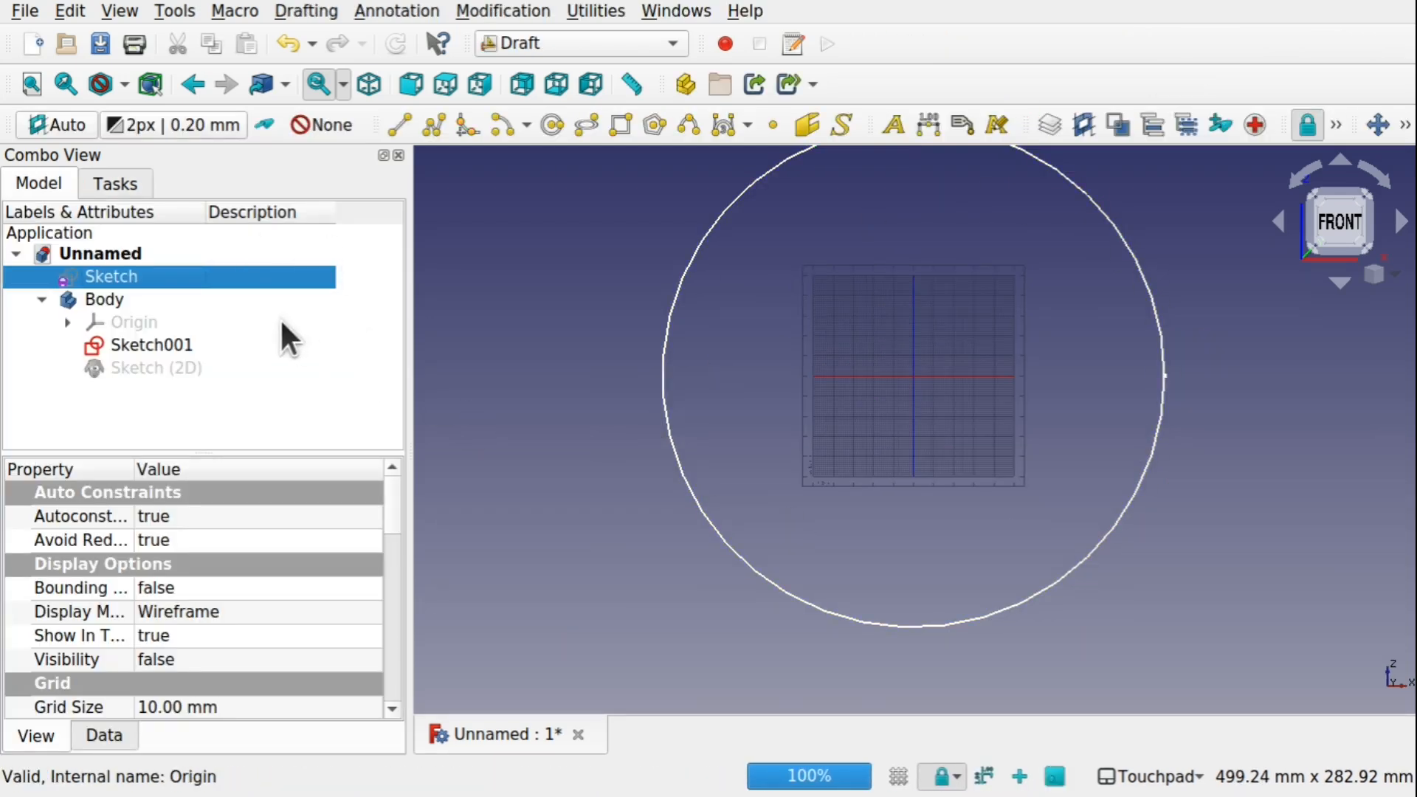
# Show the clone again, and open Sketch001 to examine its circle against the changed master before leaving it.
pyautogui.click(152, 365)
pyautogui.press('space')
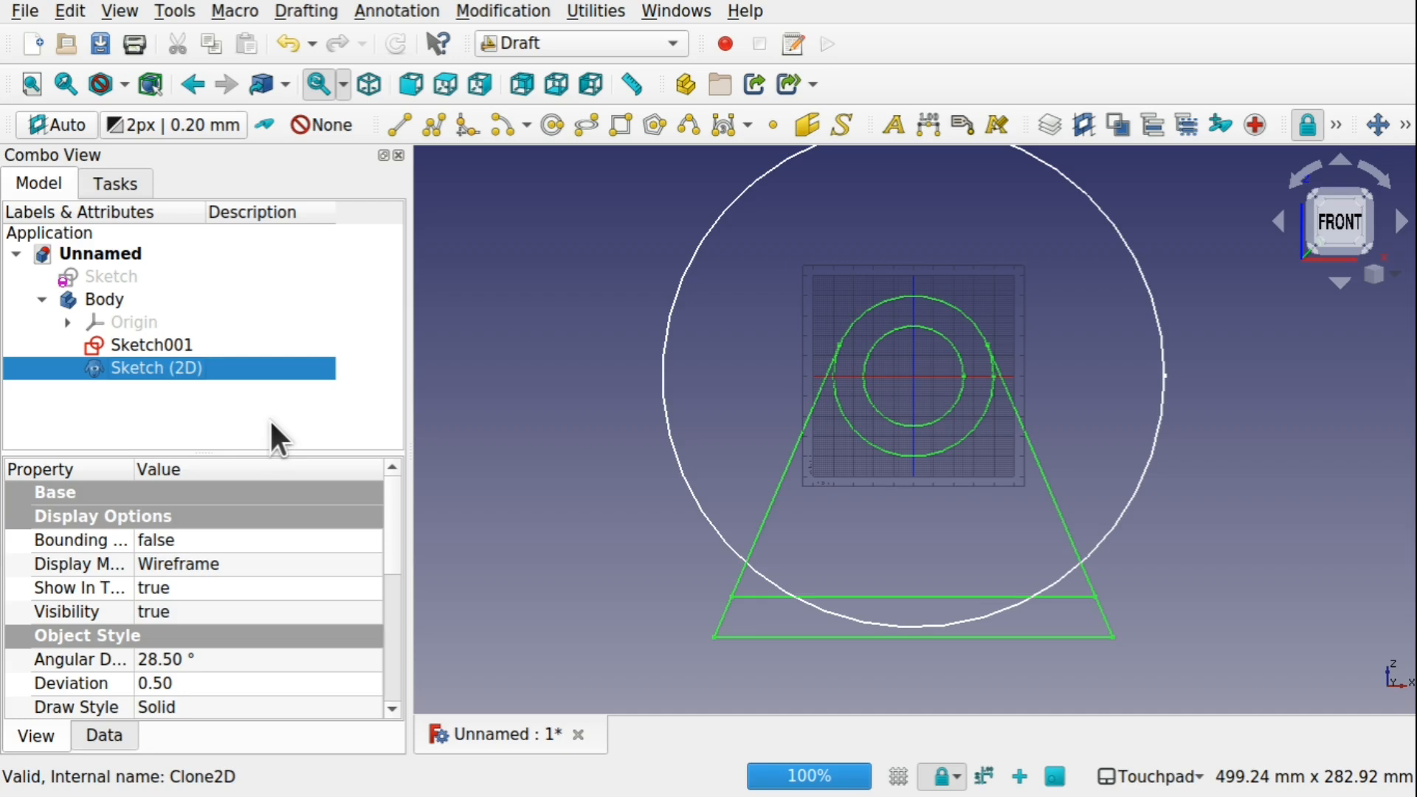
pyautogui.doubleClick(157, 343)
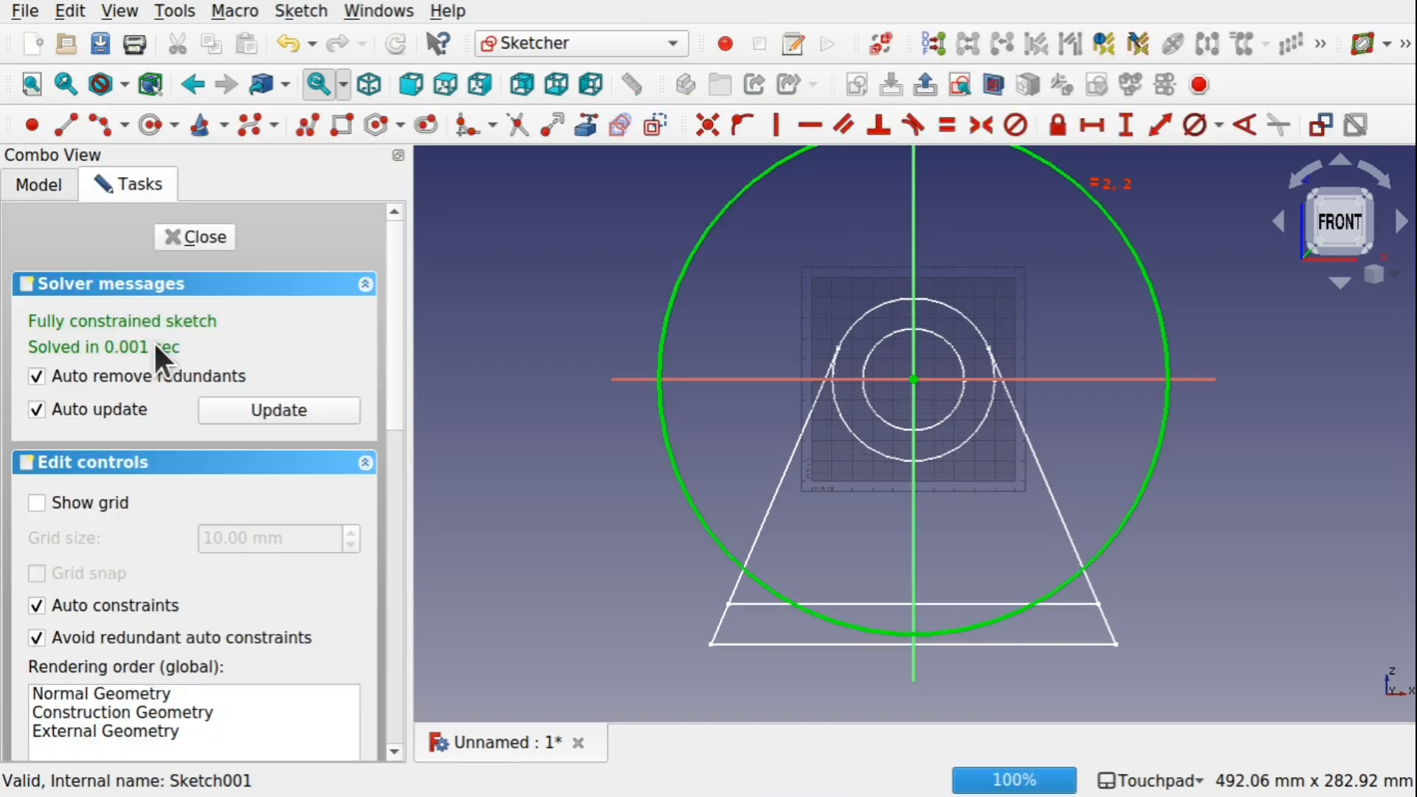
pyautogui.click(187, 237)
# Reopen the master sketch, set the outer circle's diameter to 200 mm, and leave the sketch.
pyautogui.doubleClick(117, 278)
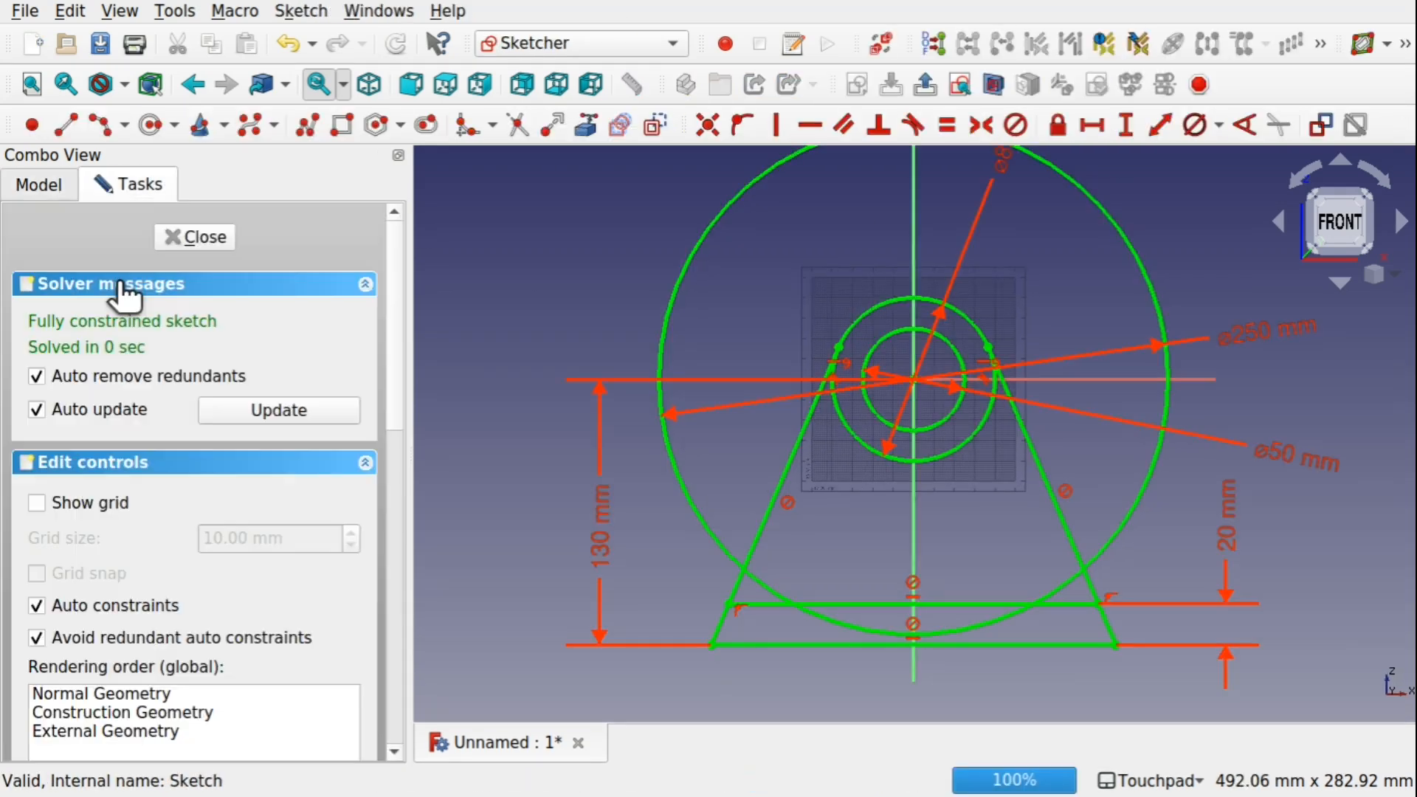
pyautogui.doubleClick(1256, 334)
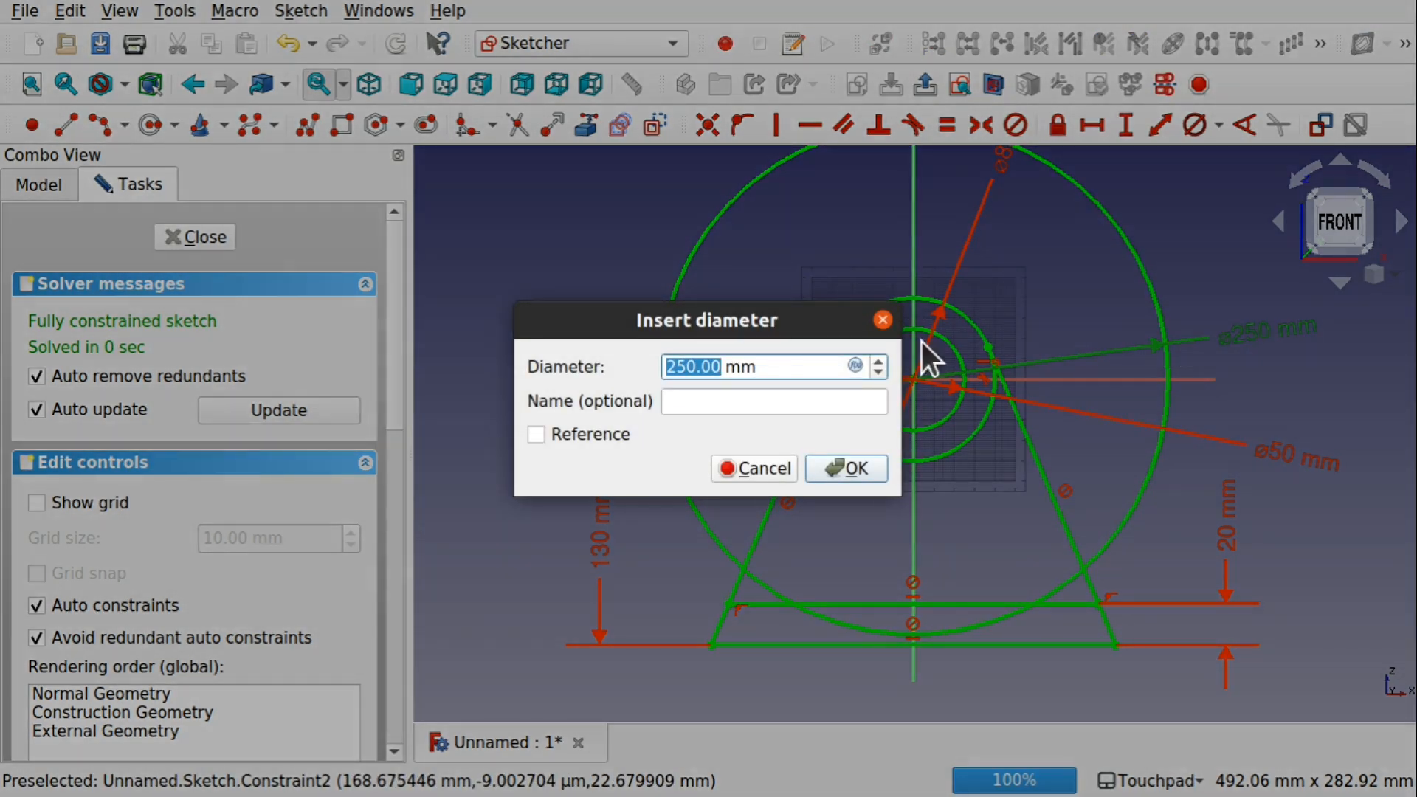
pyautogui.click(687, 366)
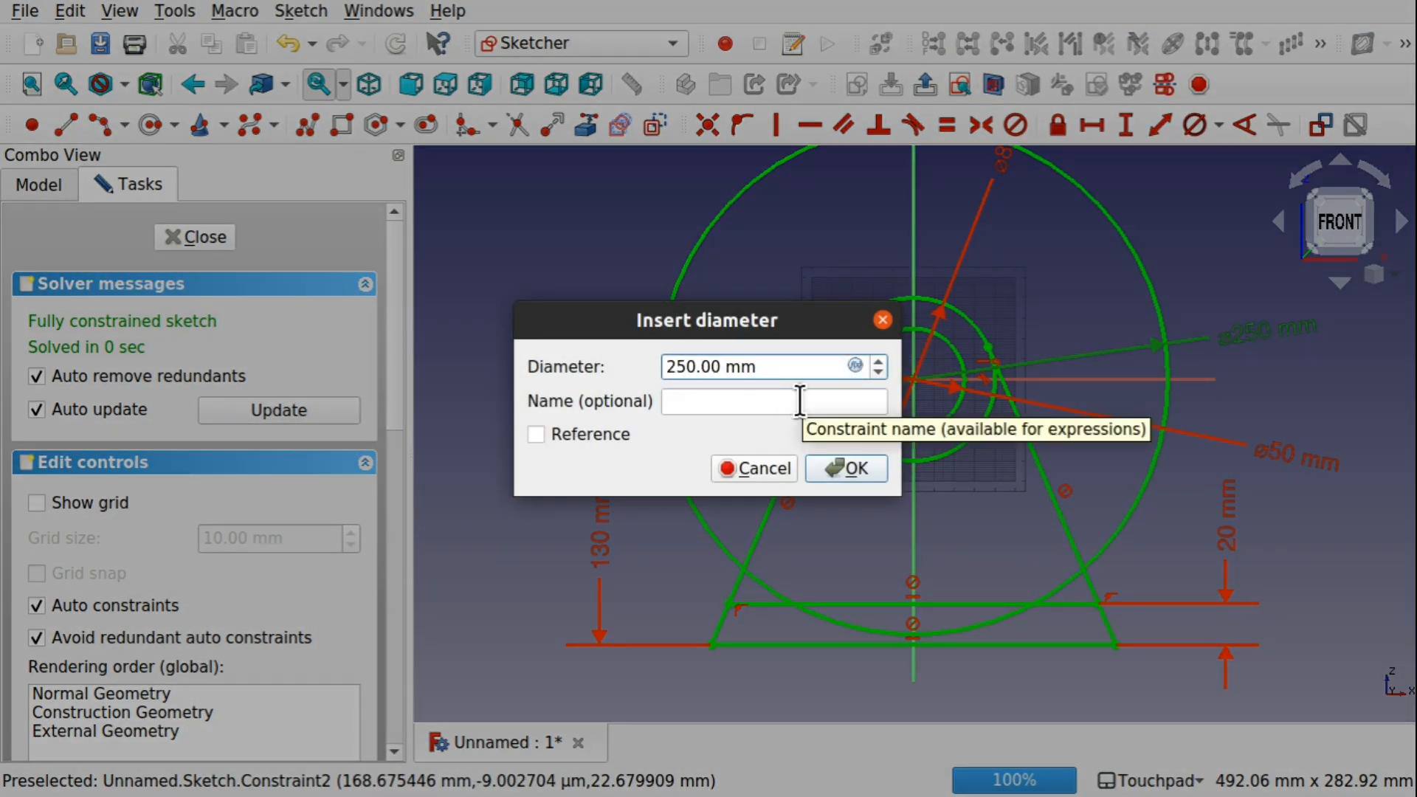
pyautogui.press('BackSpace')
pyautogui.write('0')
pyautogui.press('Return')
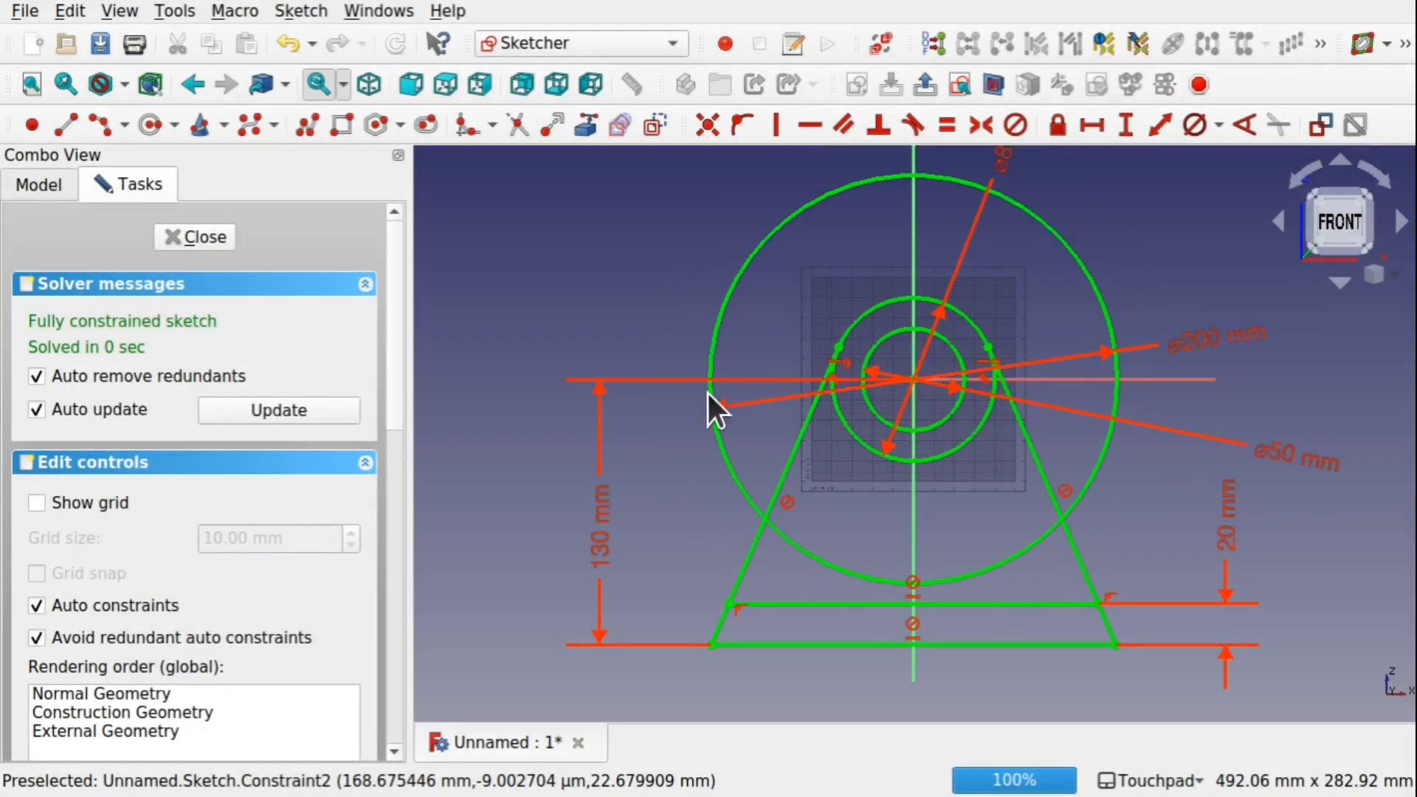
pyautogui.click(188, 236)
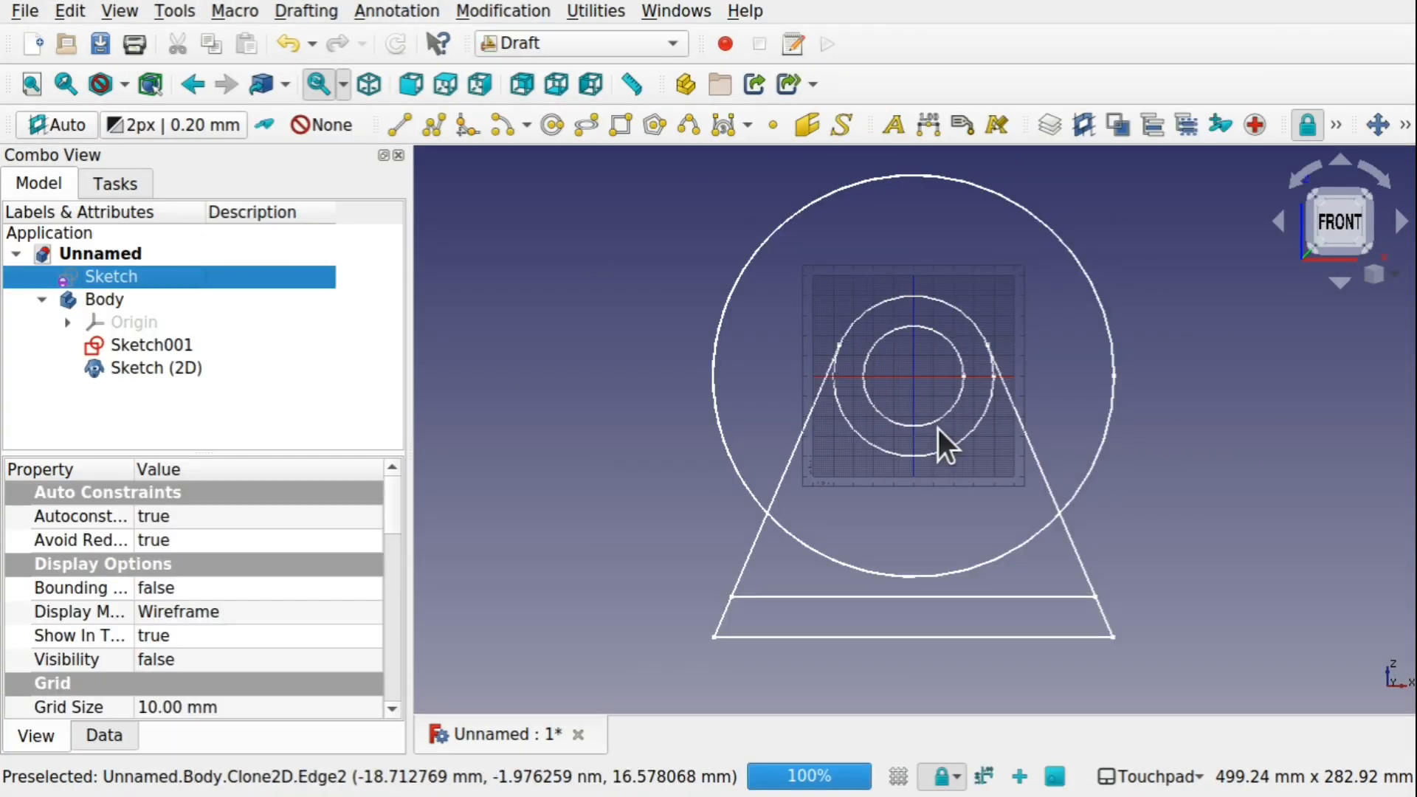
# Open Sketch001 and link the clone's innermost circle into it as external geometry.
pyautogui.click(163, 345)
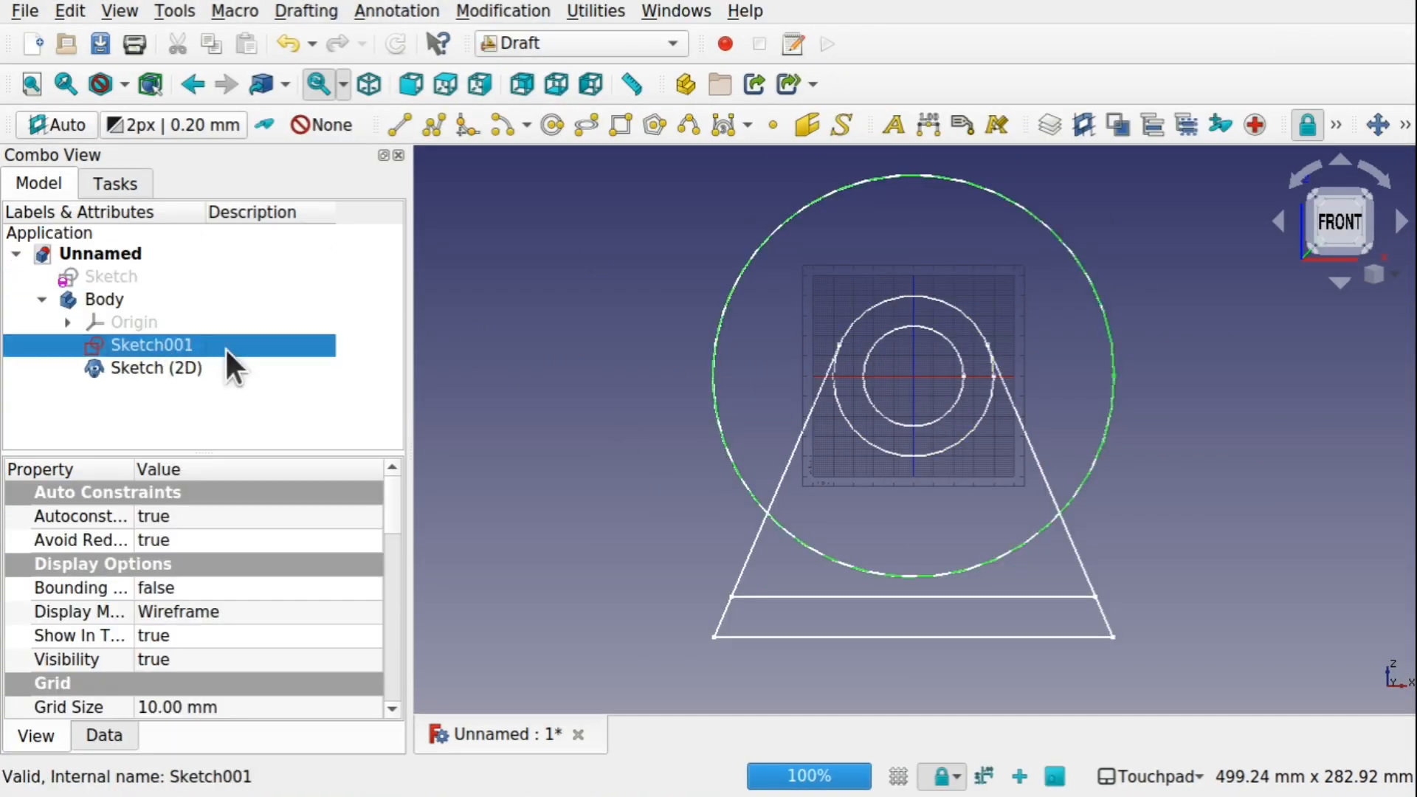
pyautogui.doubleClick(181, 345)
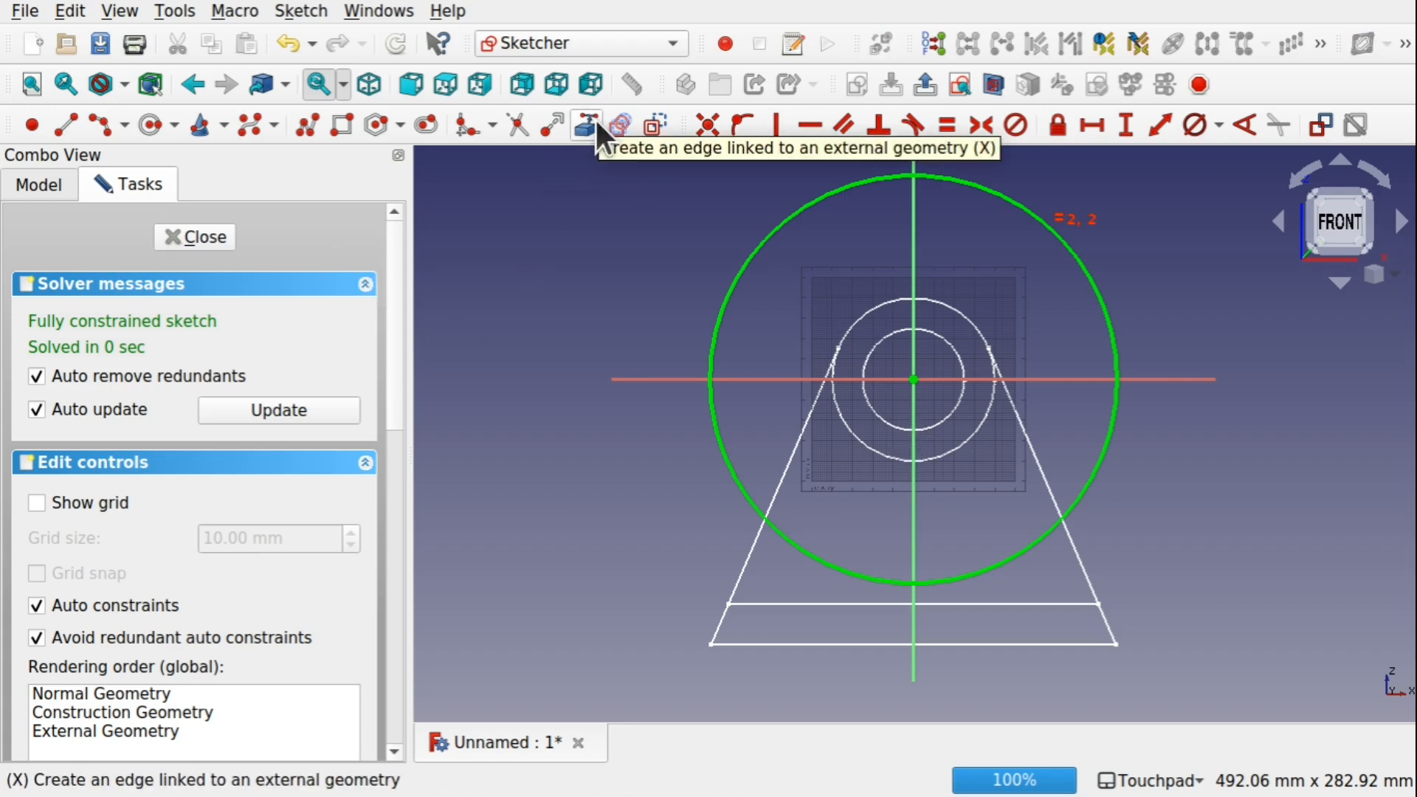
pyautogui.click(298, 10)
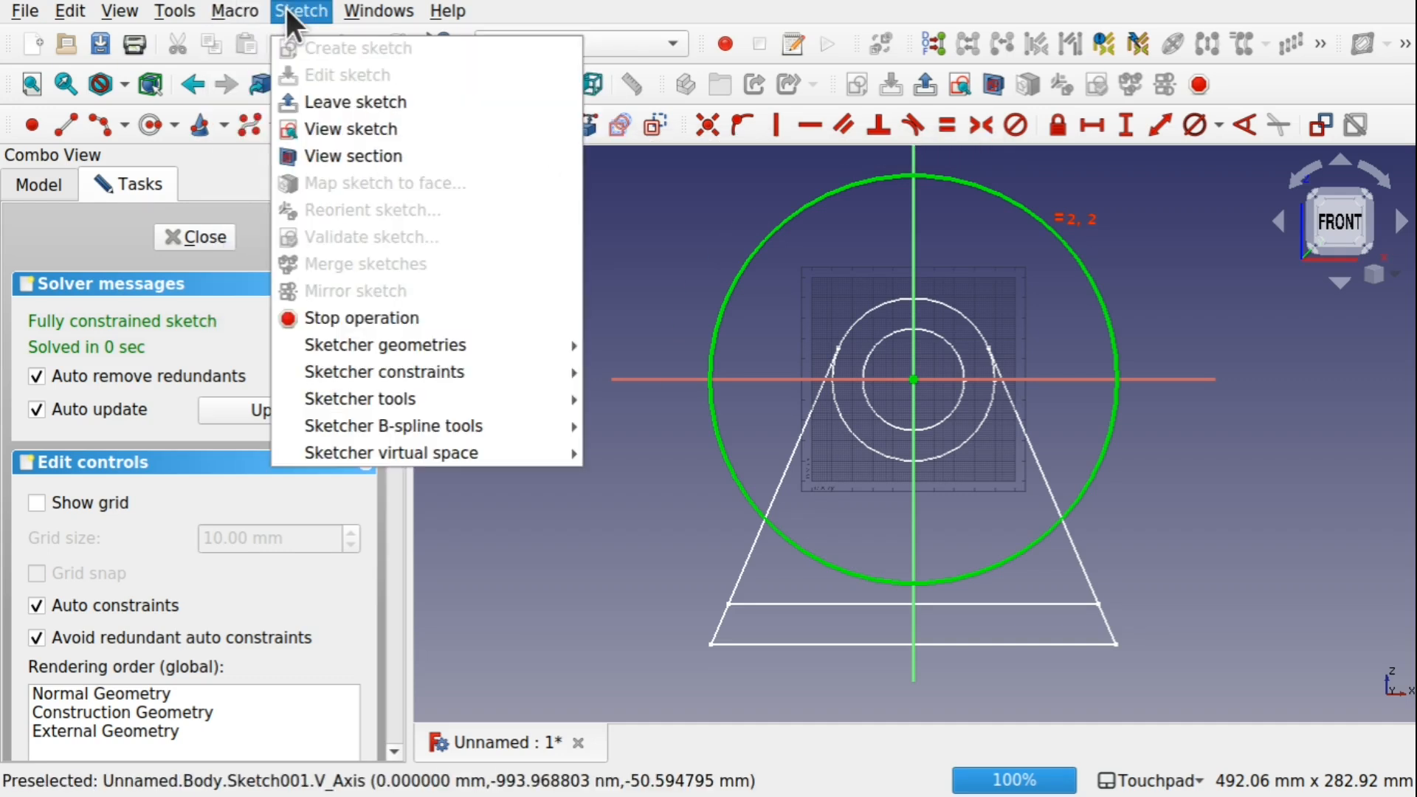
pyautogui.moveTo(441, 344)
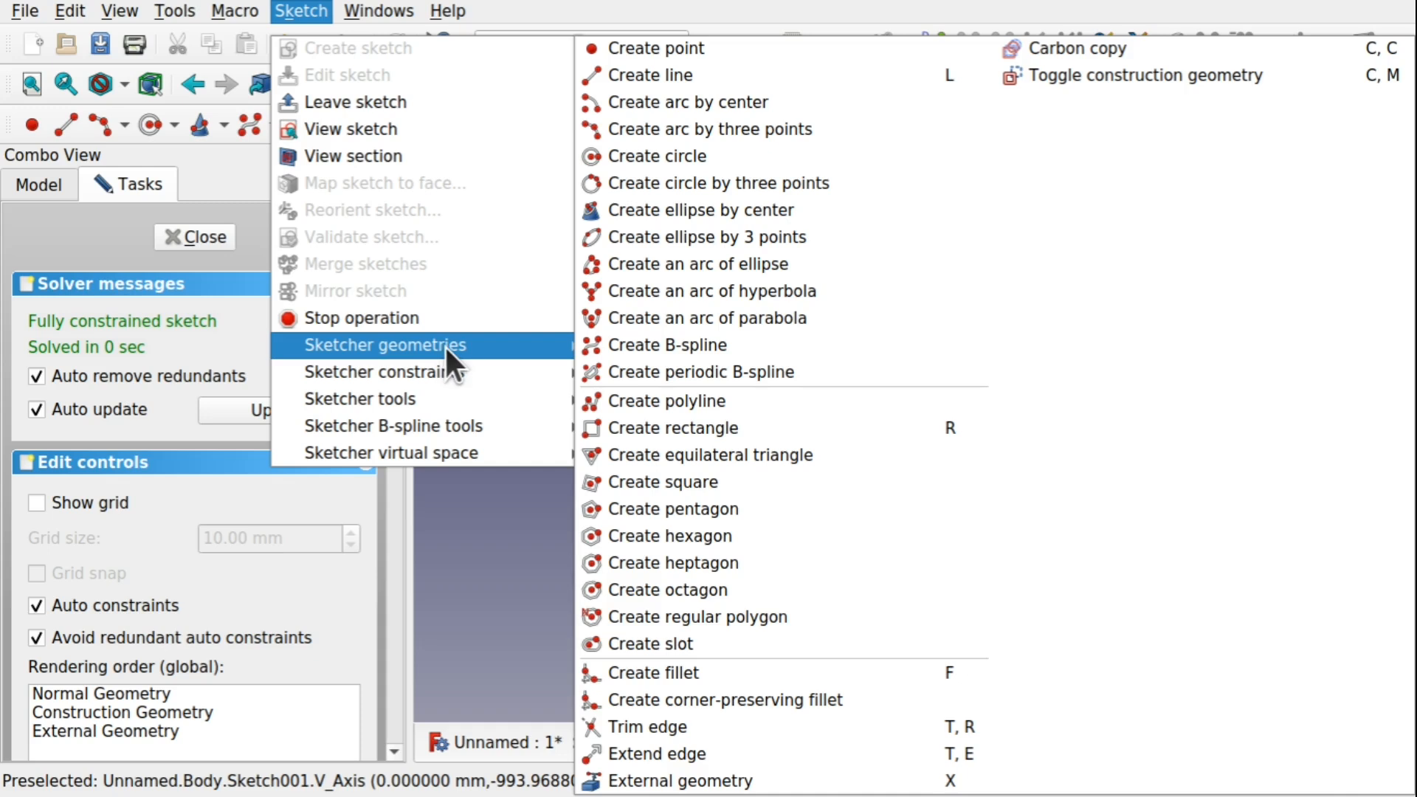
pyautogui.click(699, 782)
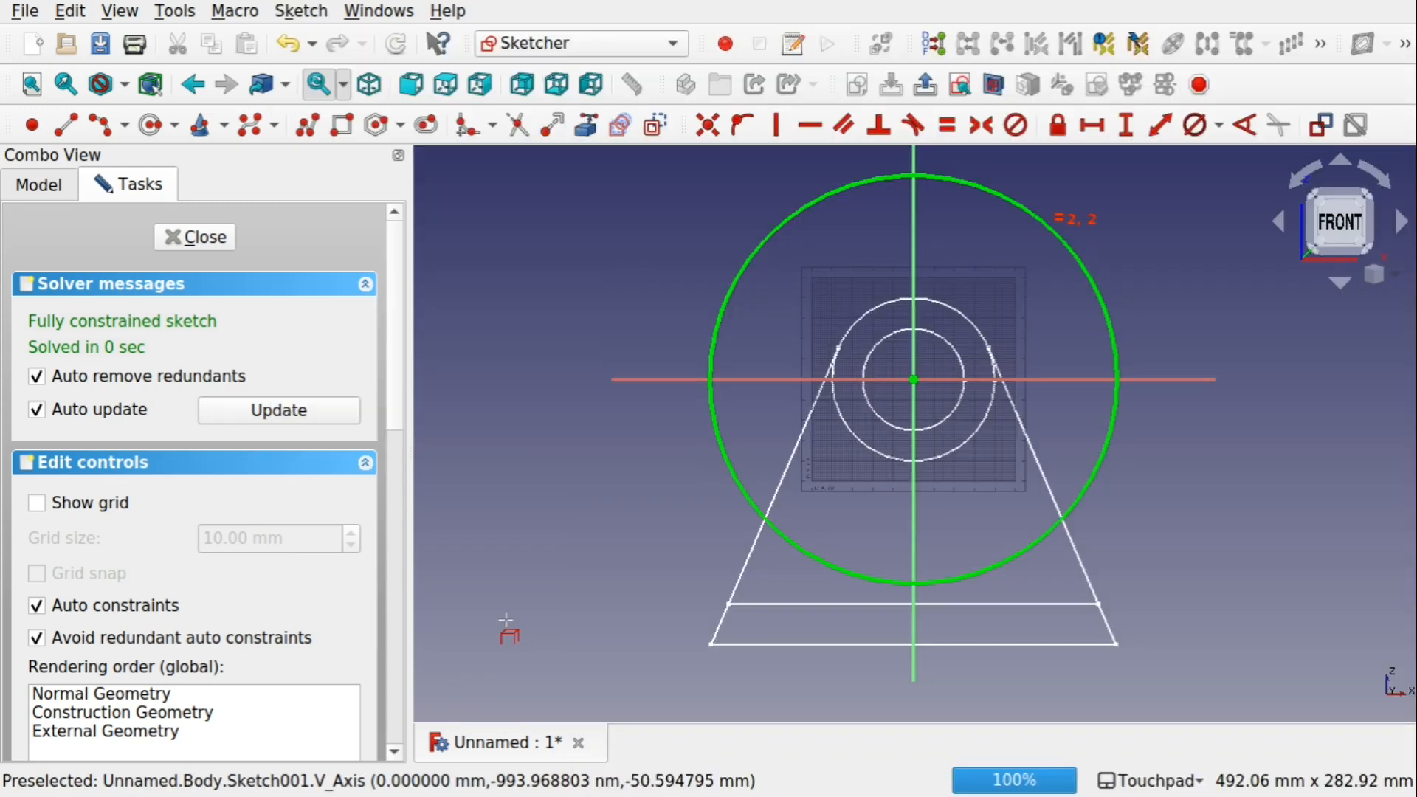
pyautogui.click(951, 414)
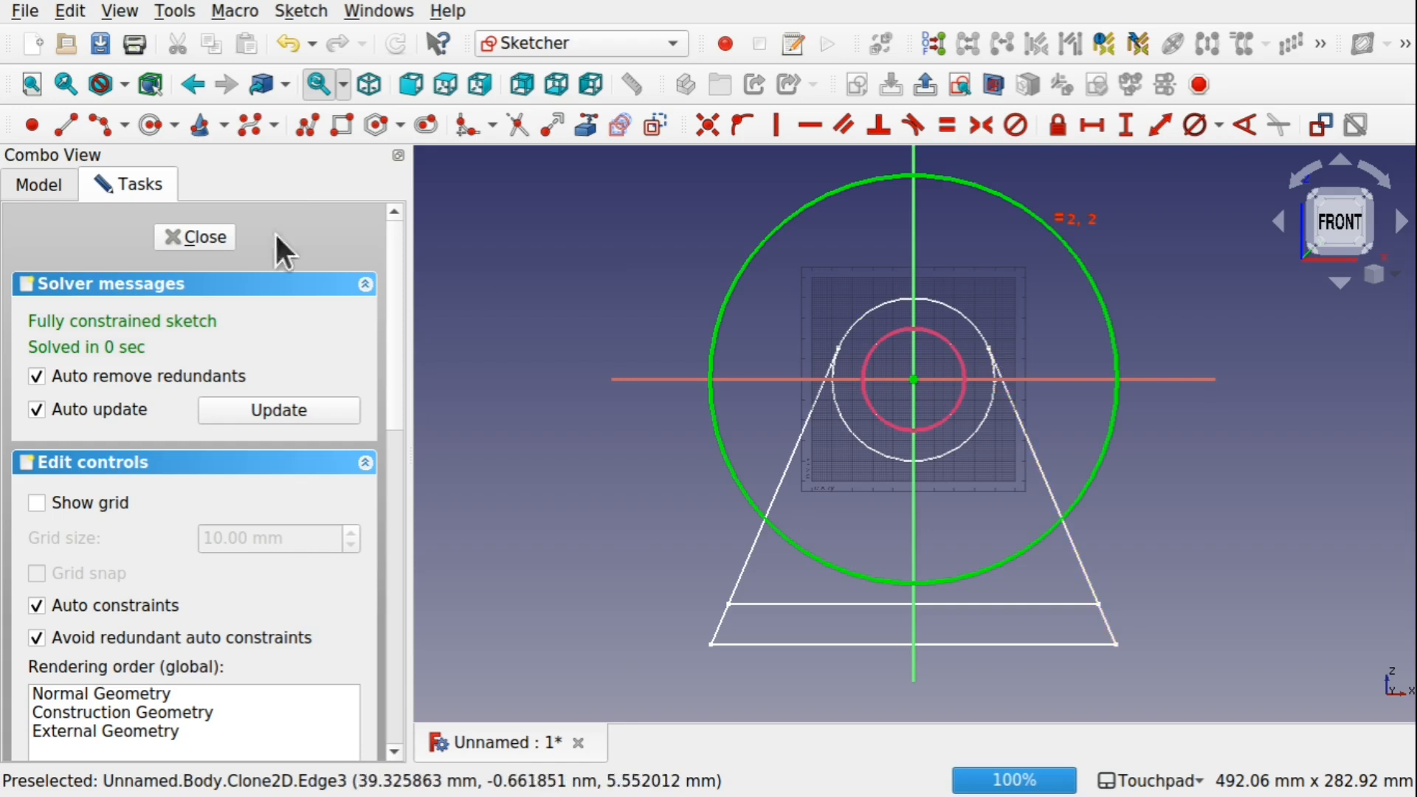
# Draw a small circle centred on the origin, constrain it equal to the linked inner circle, and leave Sketch001.
pyautogui.click(149, 121)
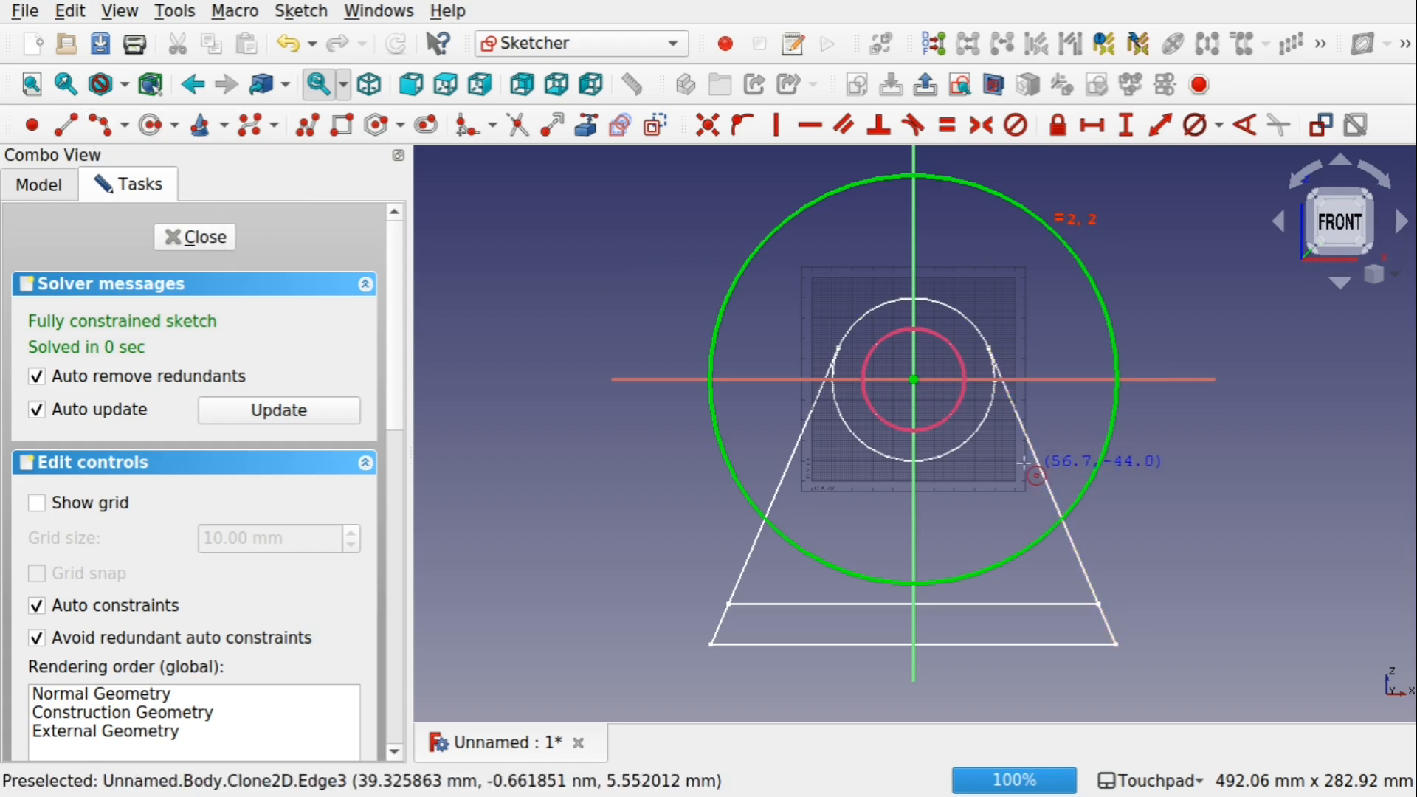
pyautogui.click(913, 379)
pyautogui.click(938, 400)
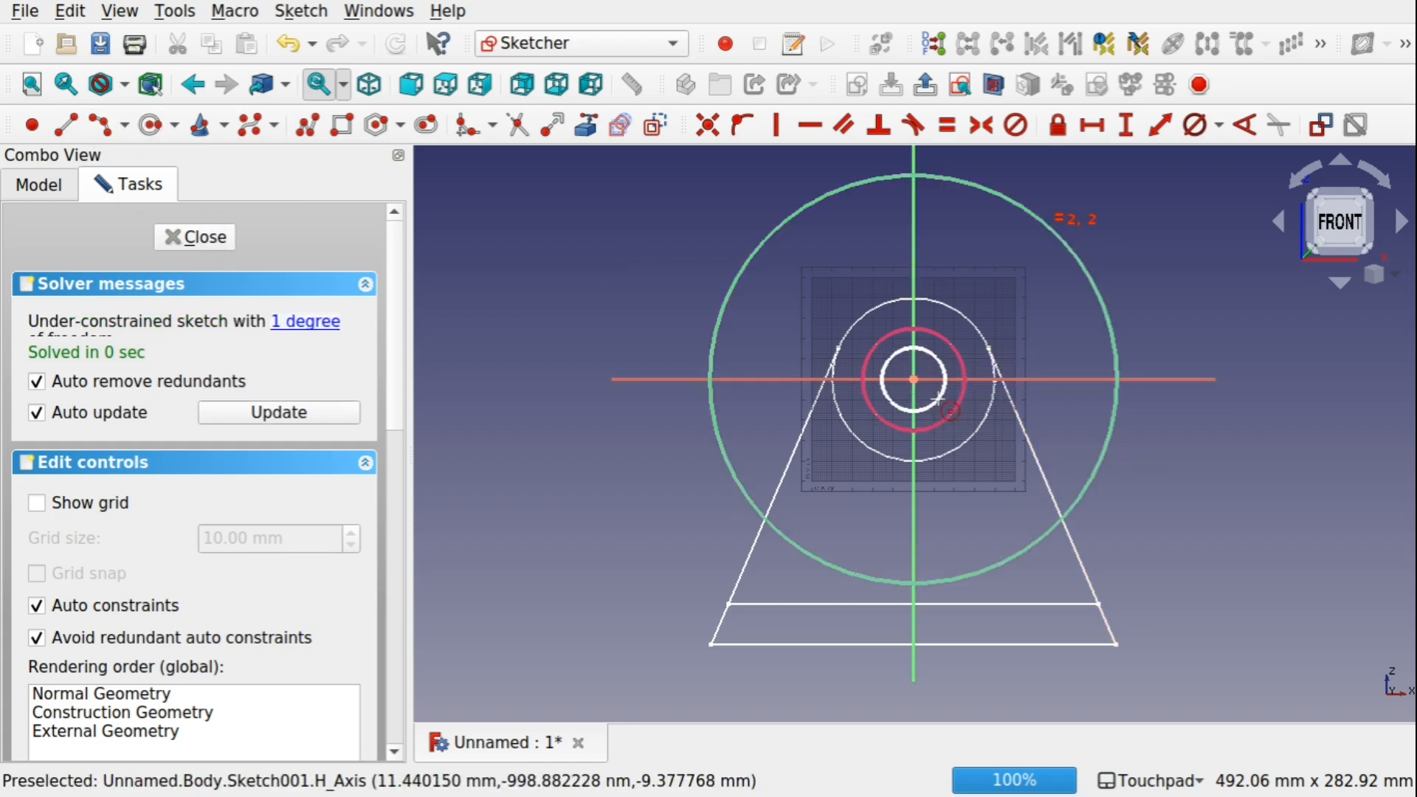
pyautogui.click(945, 364)
pyautogui.click(957, 347)
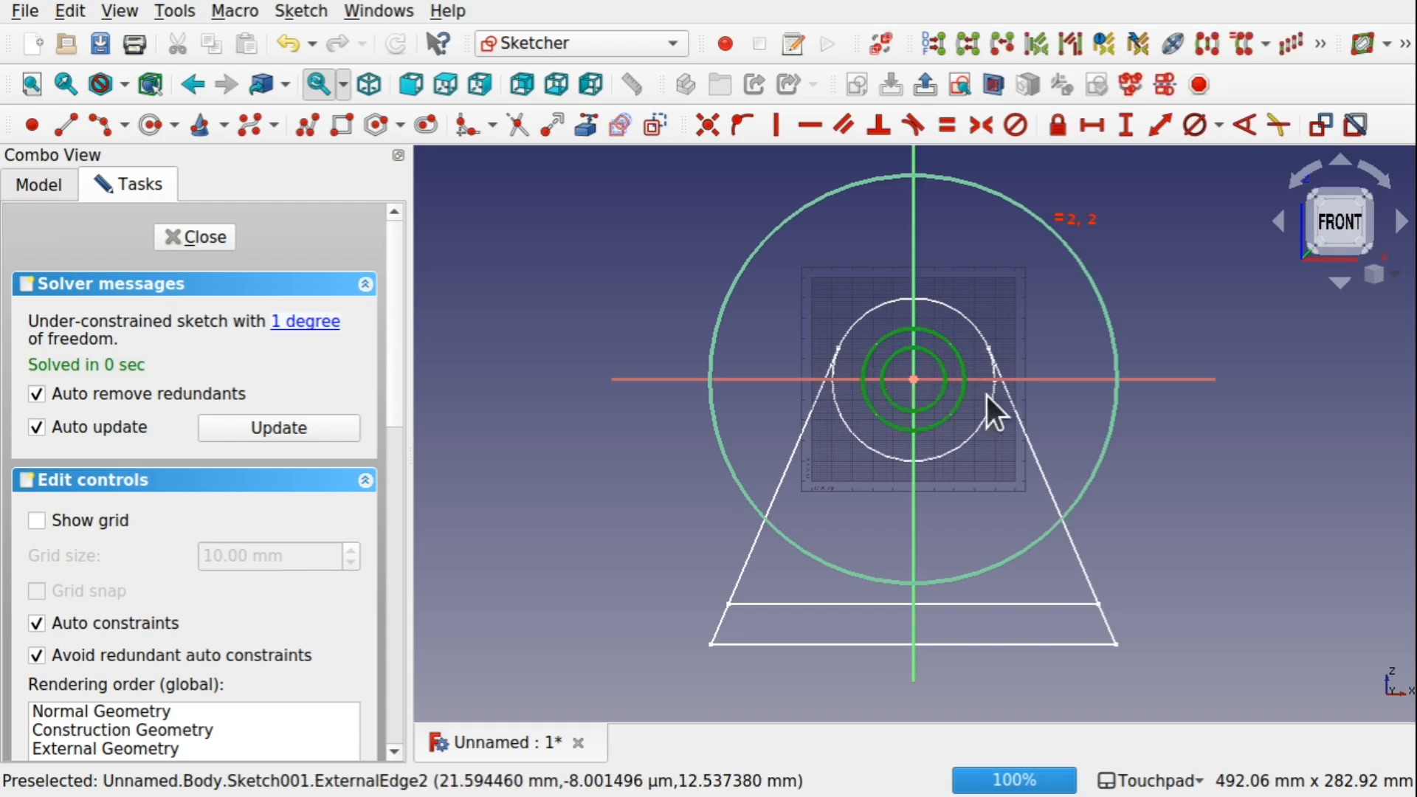
pyautogui.click(948, 128)
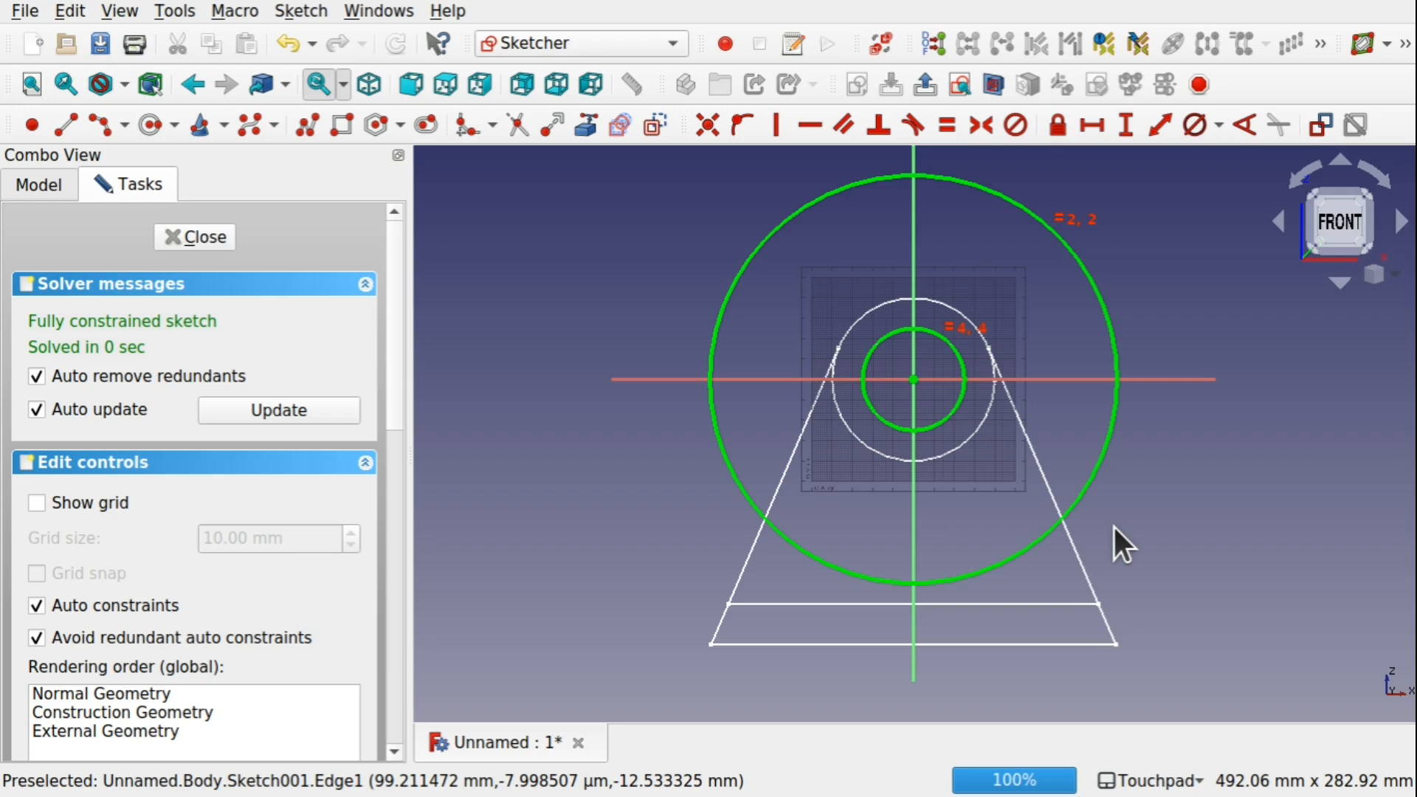
pyautogui.click(924, 329)
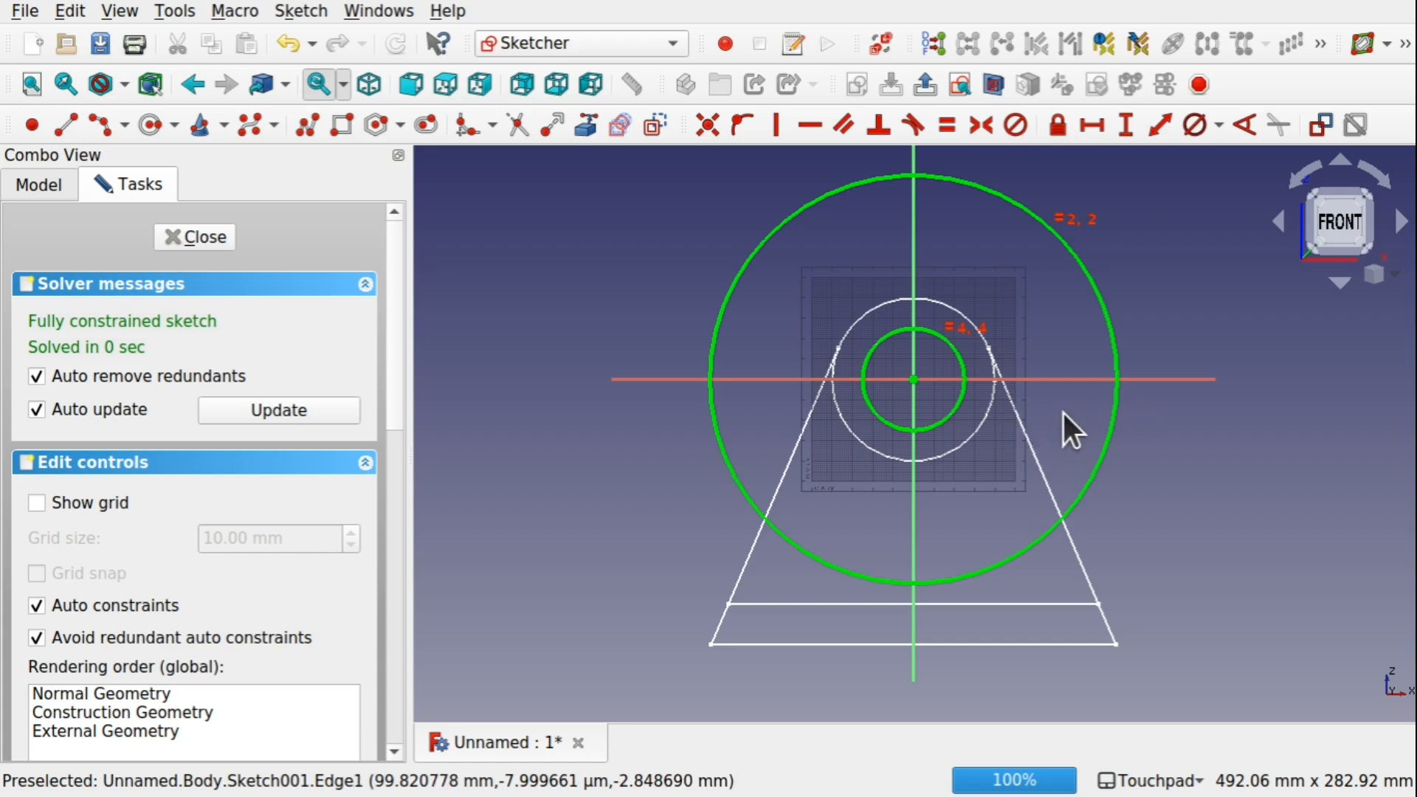
pyautogui.click(217, 237)
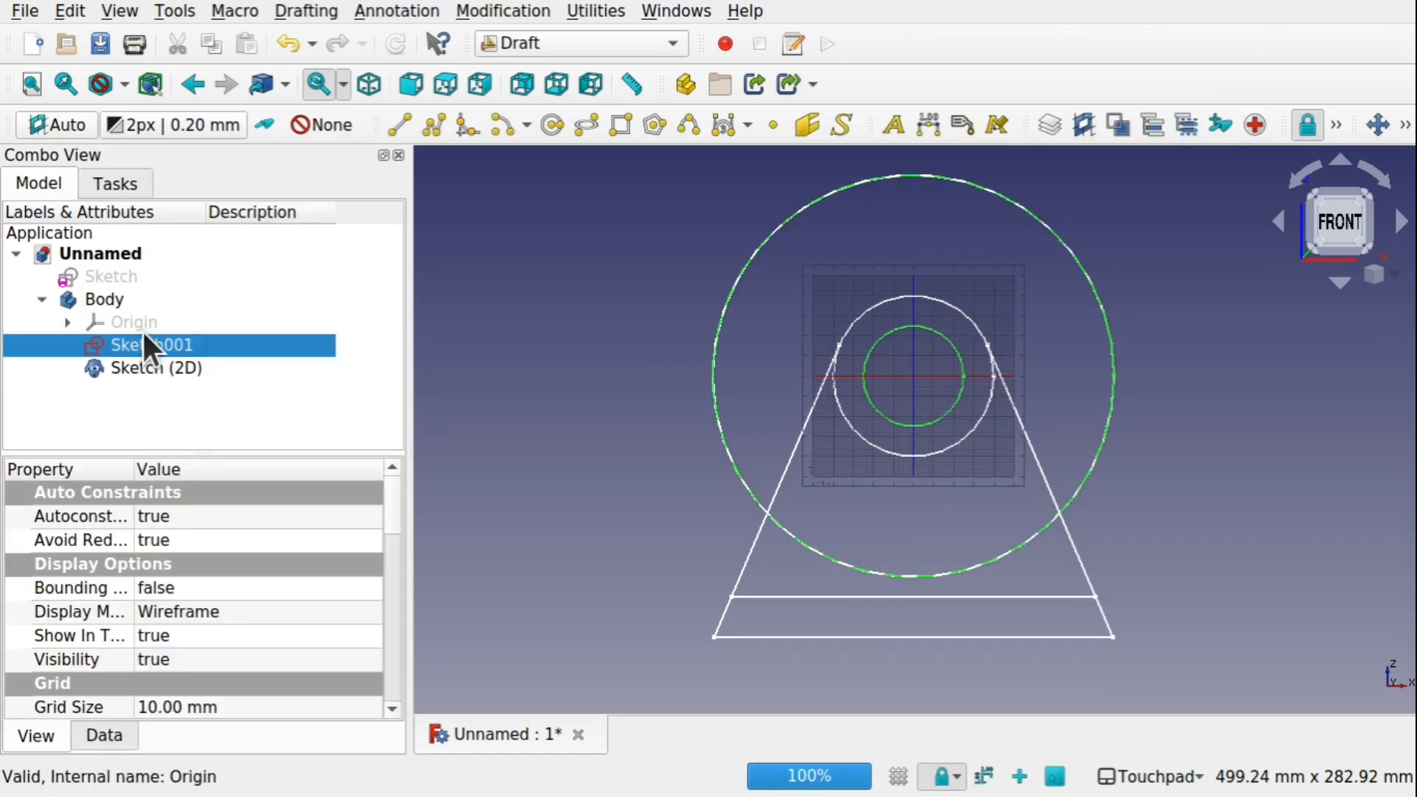
# Hide the cloned sketch in the body and turn off the Draft grid.
pyautogui.click(150, 372)
pyautogui.press('space')
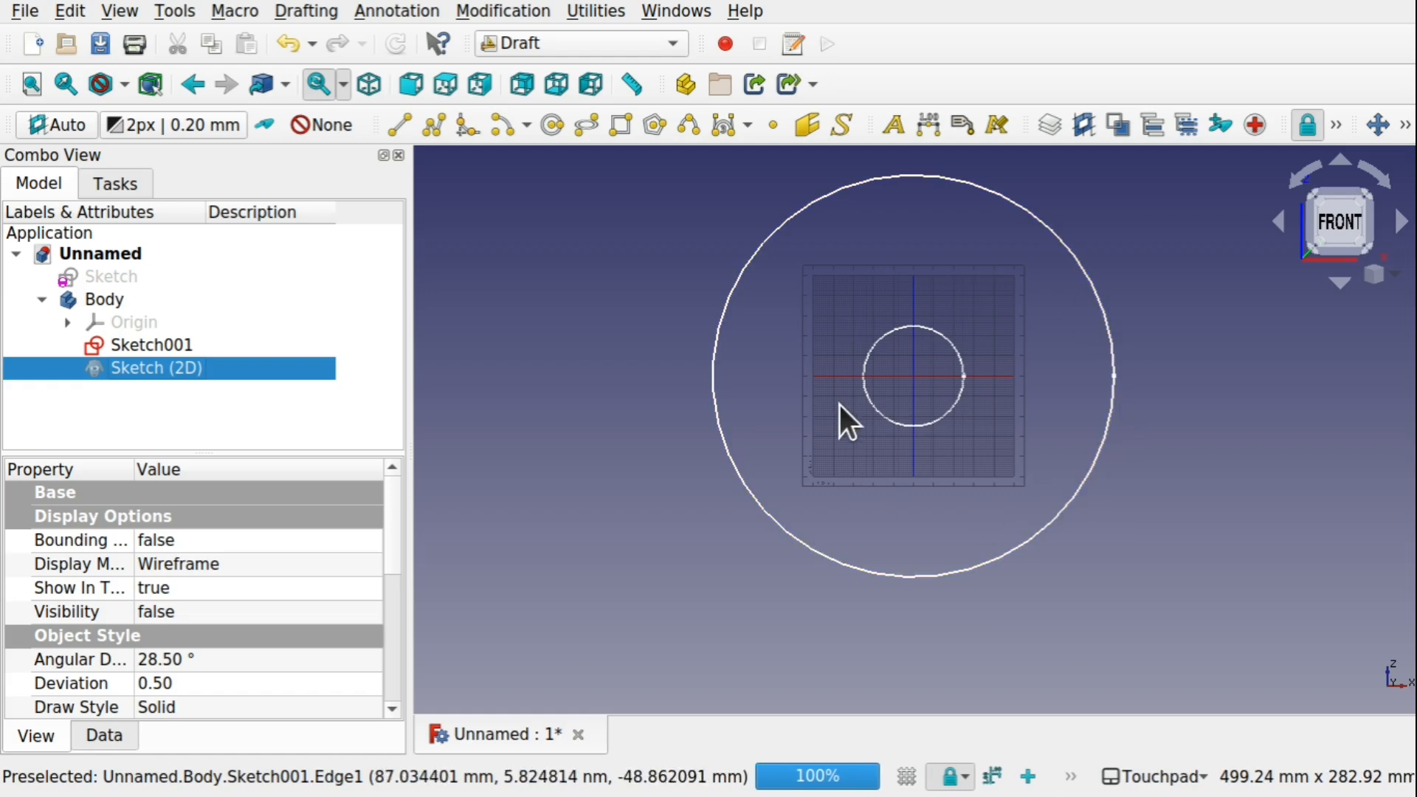
pyautogui.click(1334, 127)
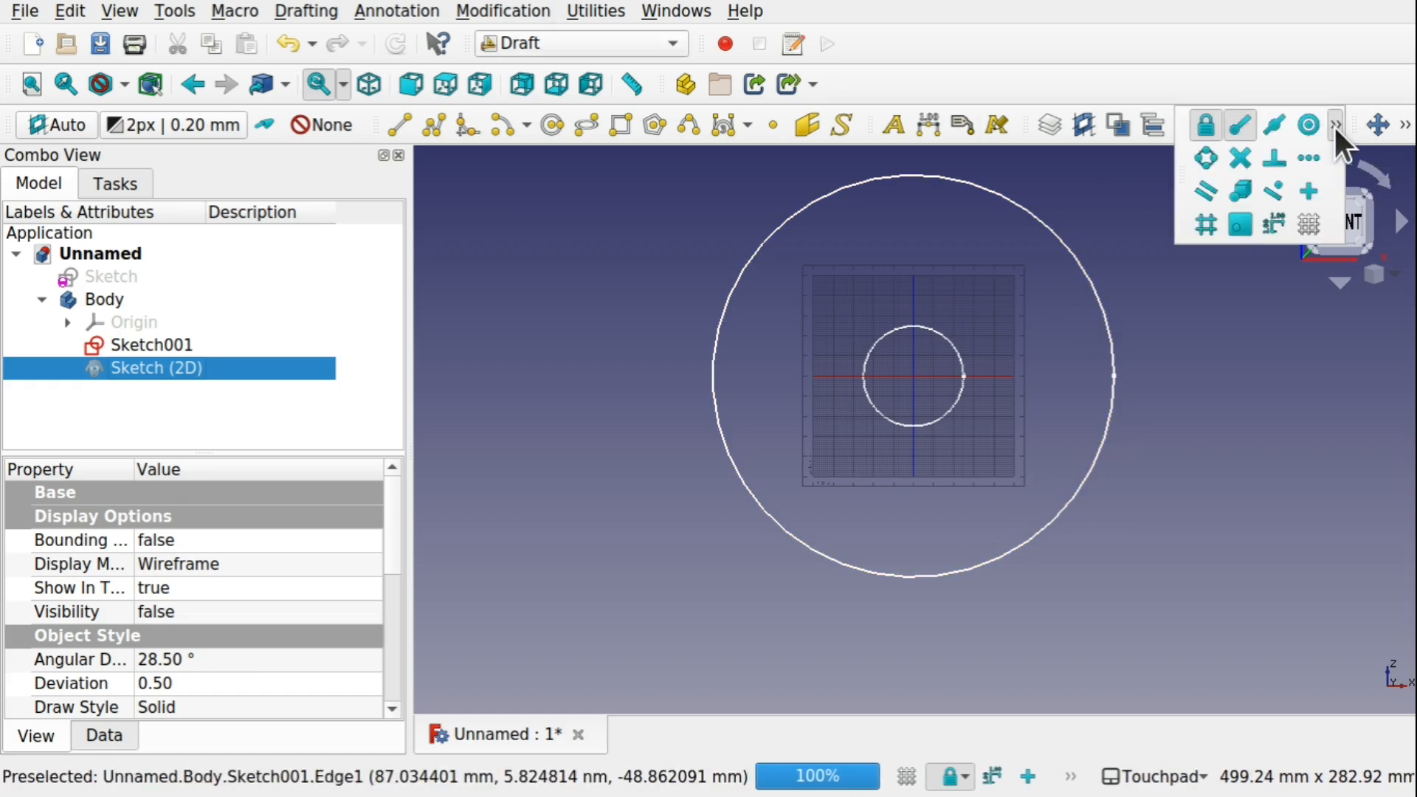
pyautogui.click(1315, 229)
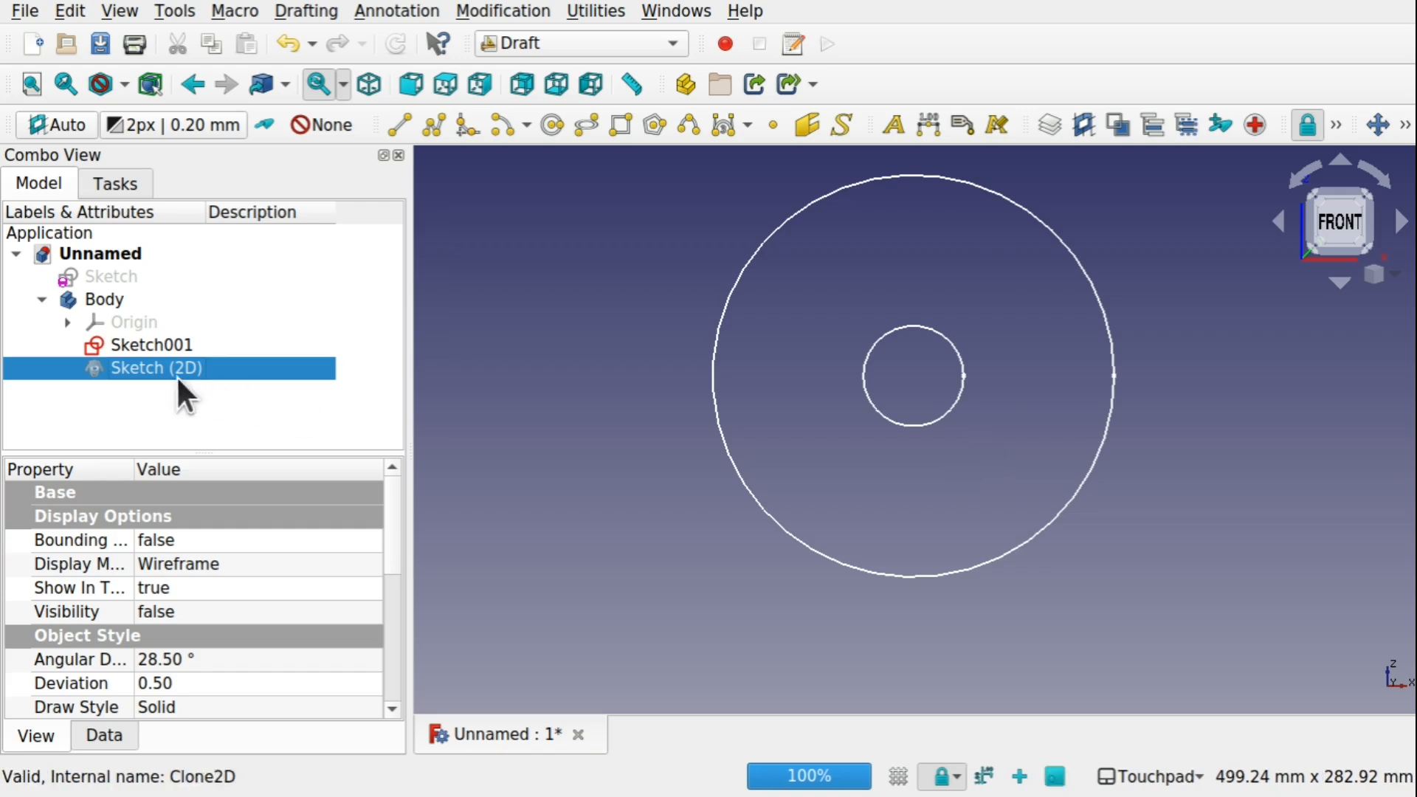
# Switch to the Part Design workbench and pad Sketch001 by 50 mm, symmetric to its plane.
pyautogui.click(535, 42)
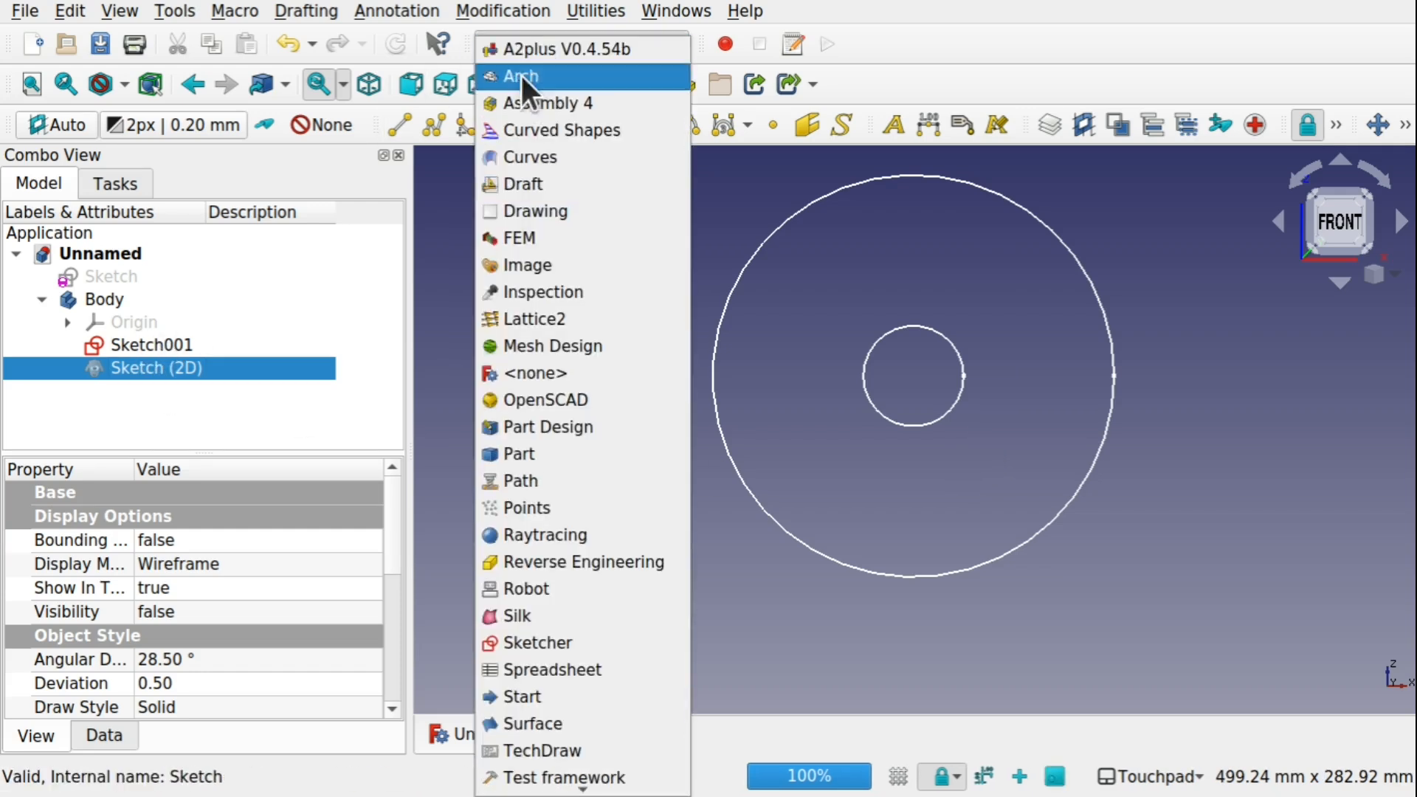
pyautogui.click(565, 425)
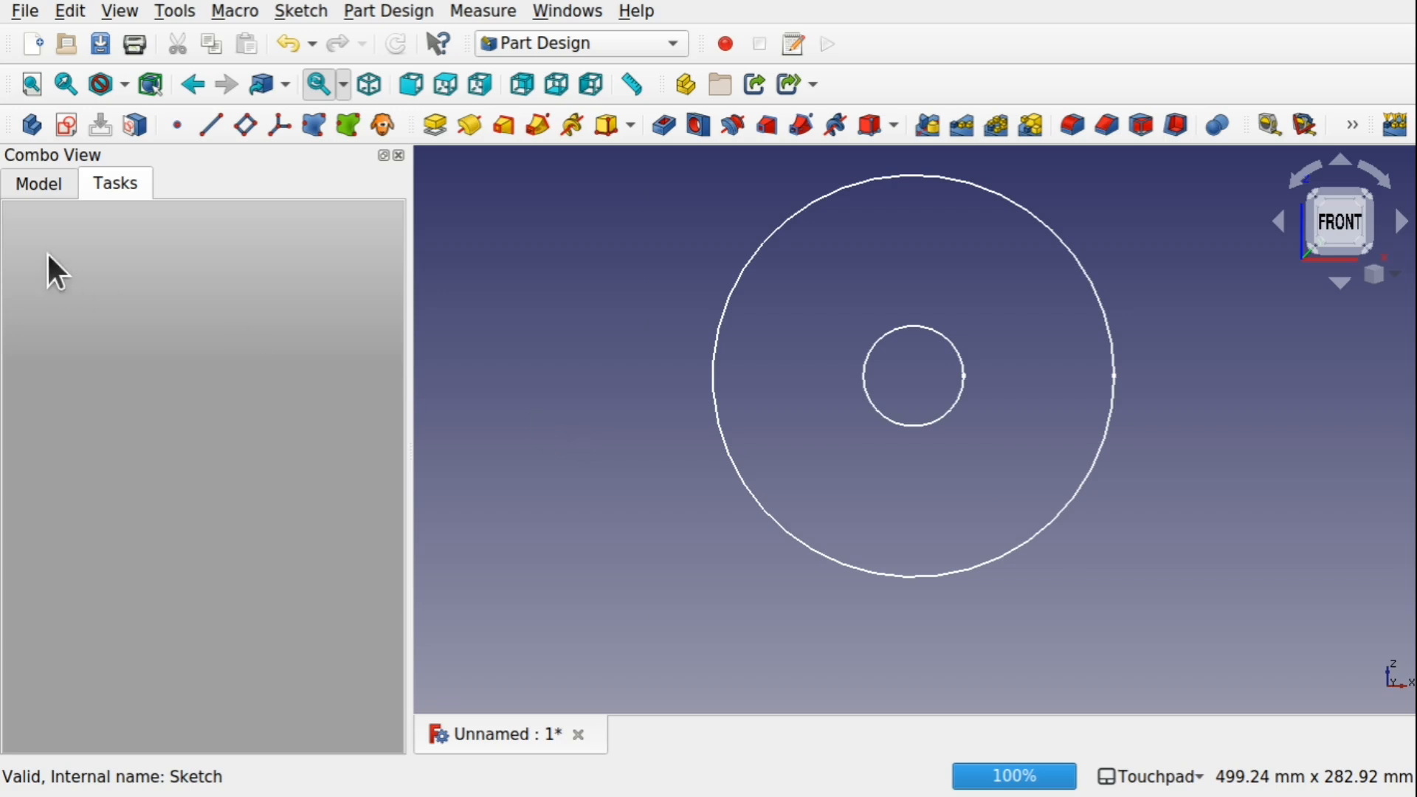
pyautogui.click(31, 181)
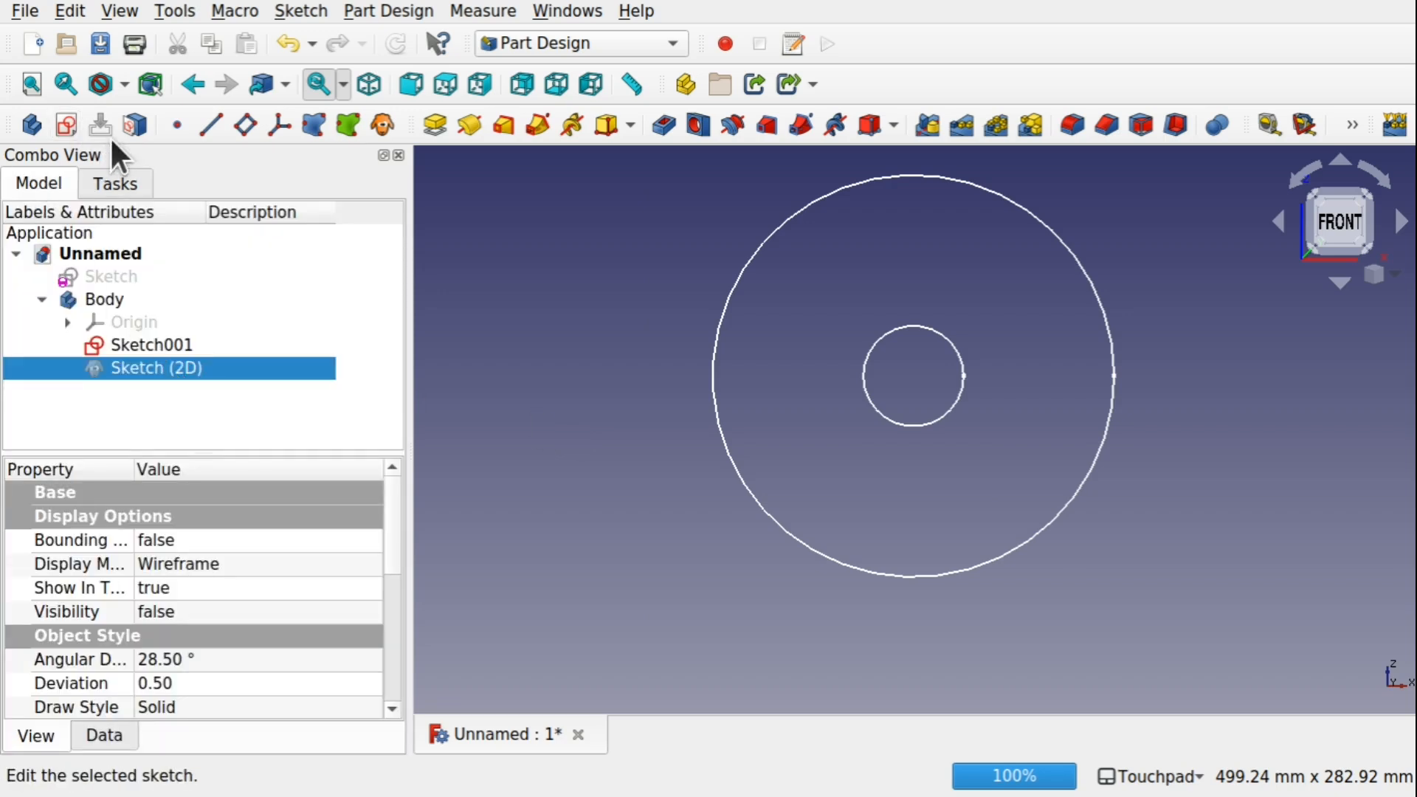
pyautogui.click(151, 343)
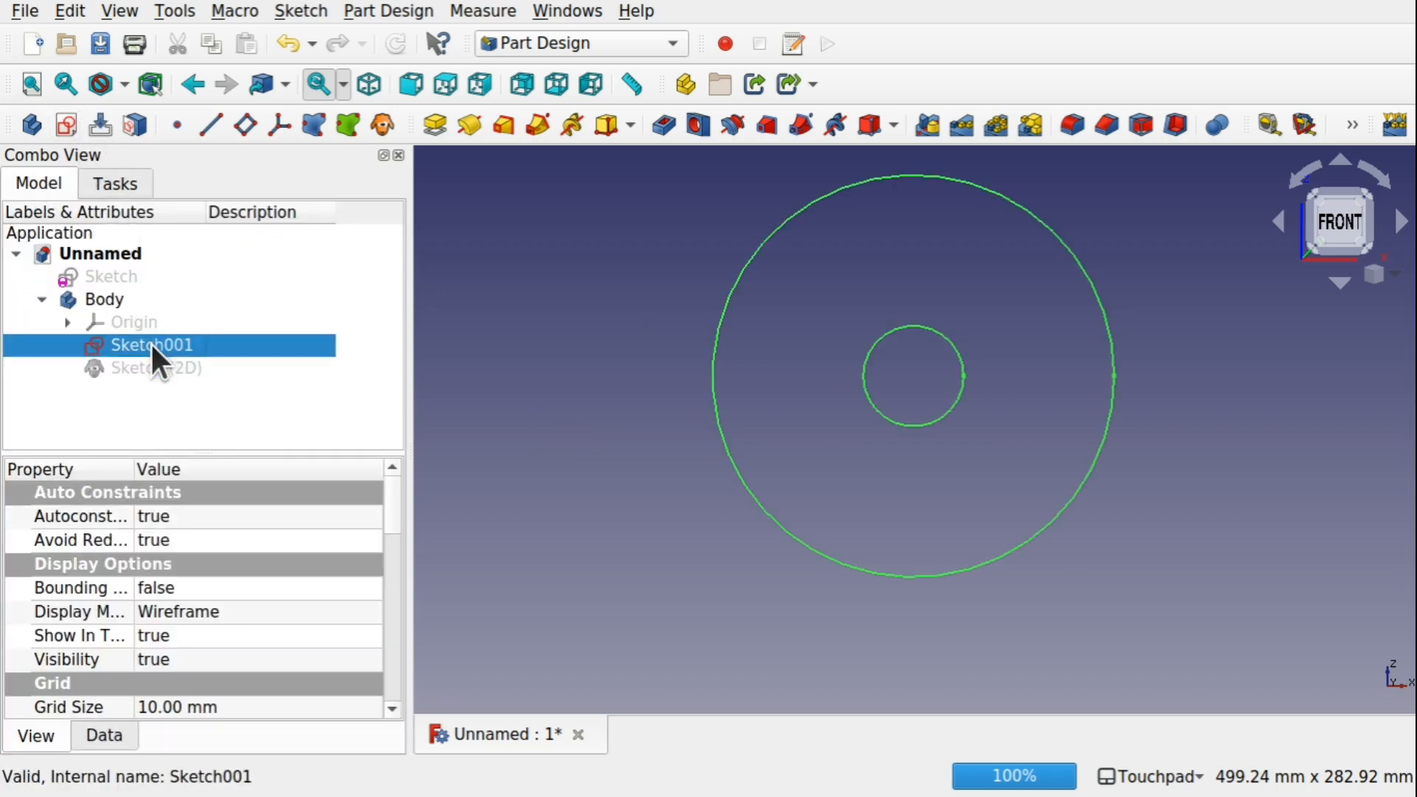
pyautogui.click(435, 125)
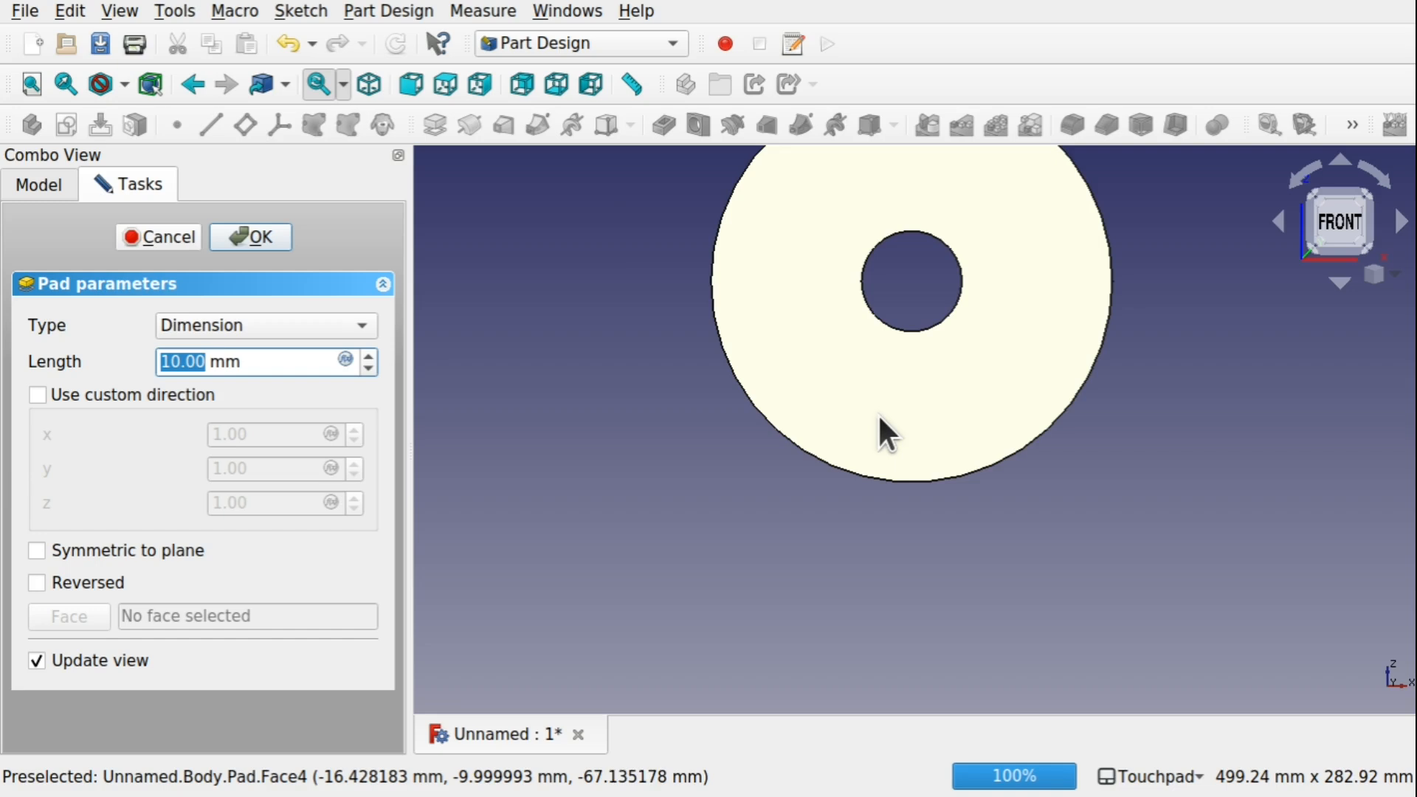
pyautogui.keyDown('alt'); pyautogui.moveTo(878, 414); pyautogui.dragTo(894, 261); pyautogui.keyUp('alt')
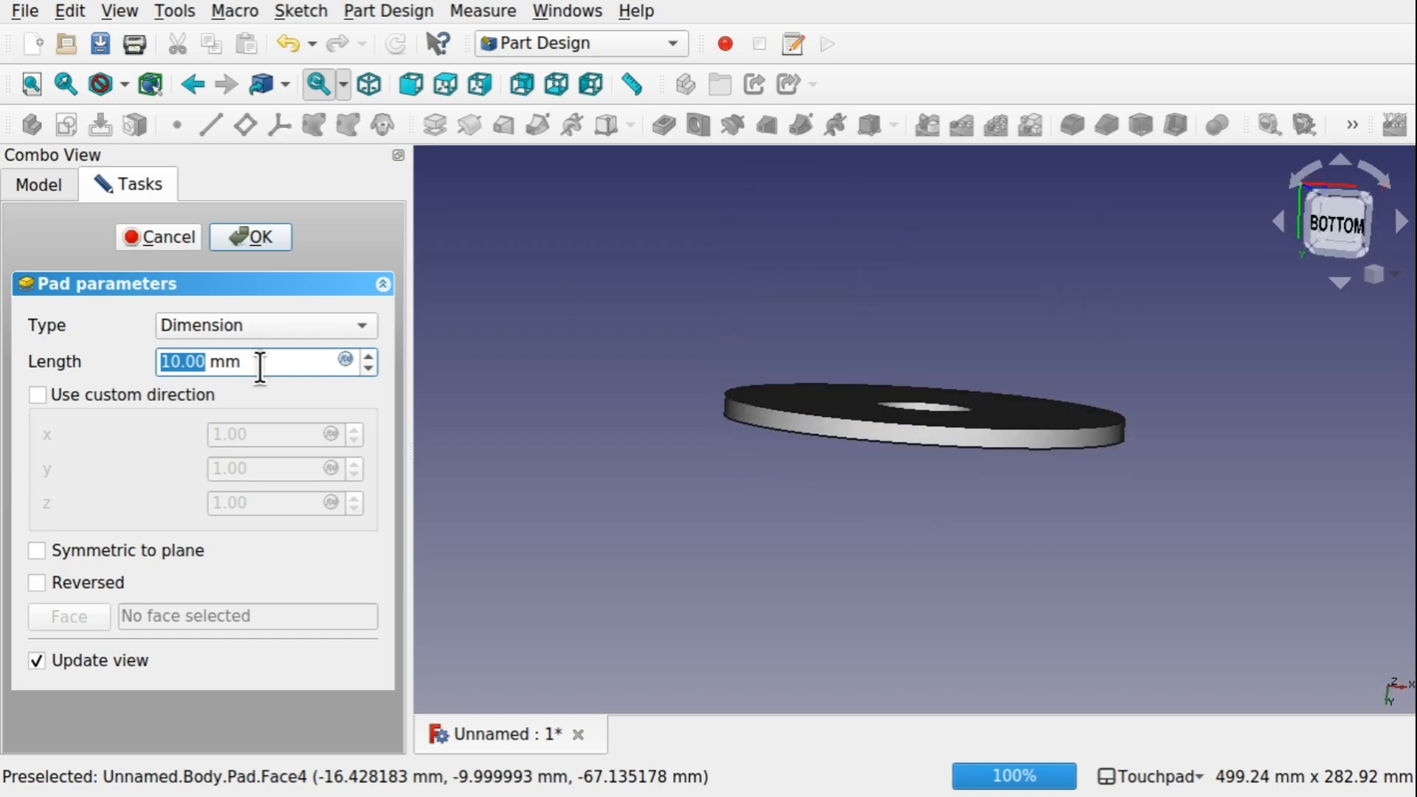
pyautogui.write('50')
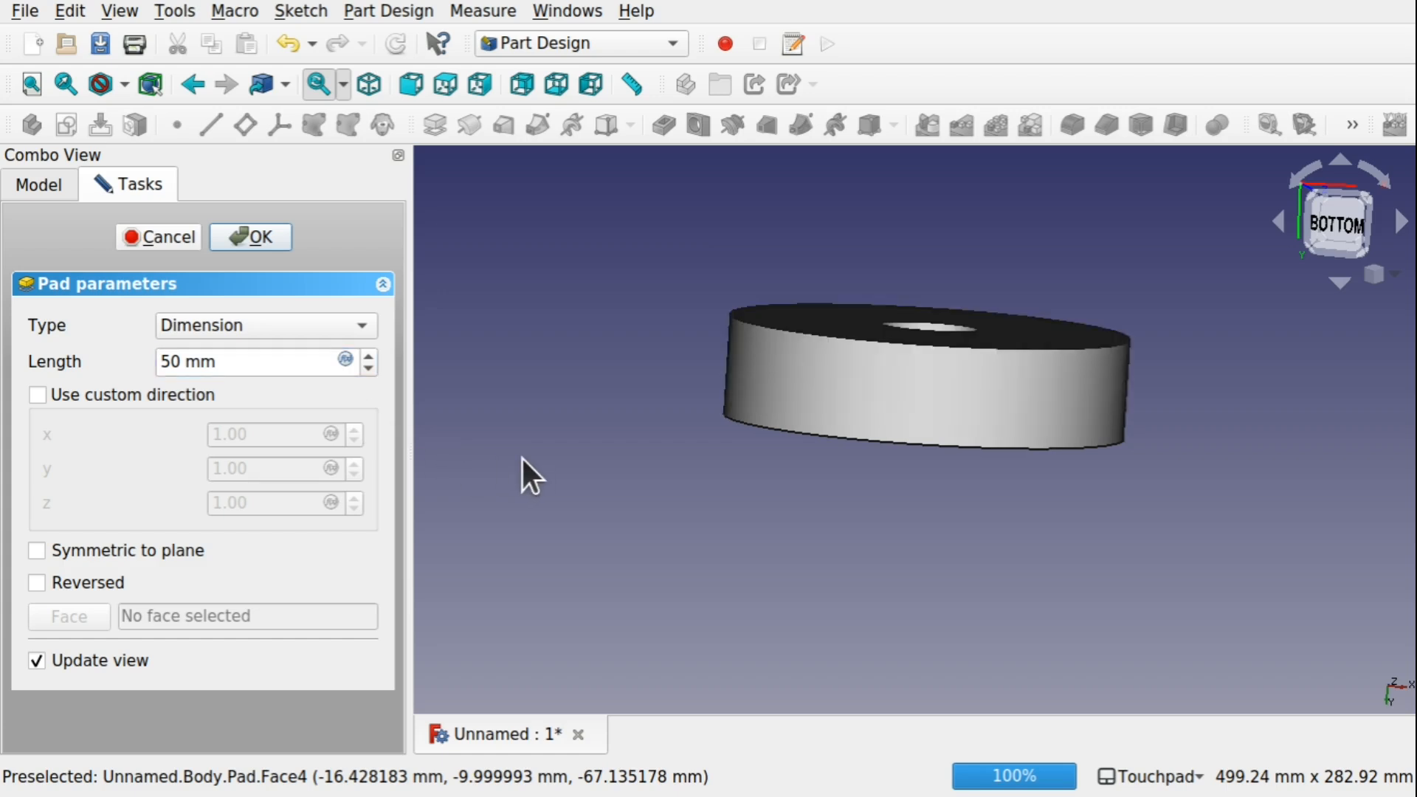
pyautogui.click(37, 550)
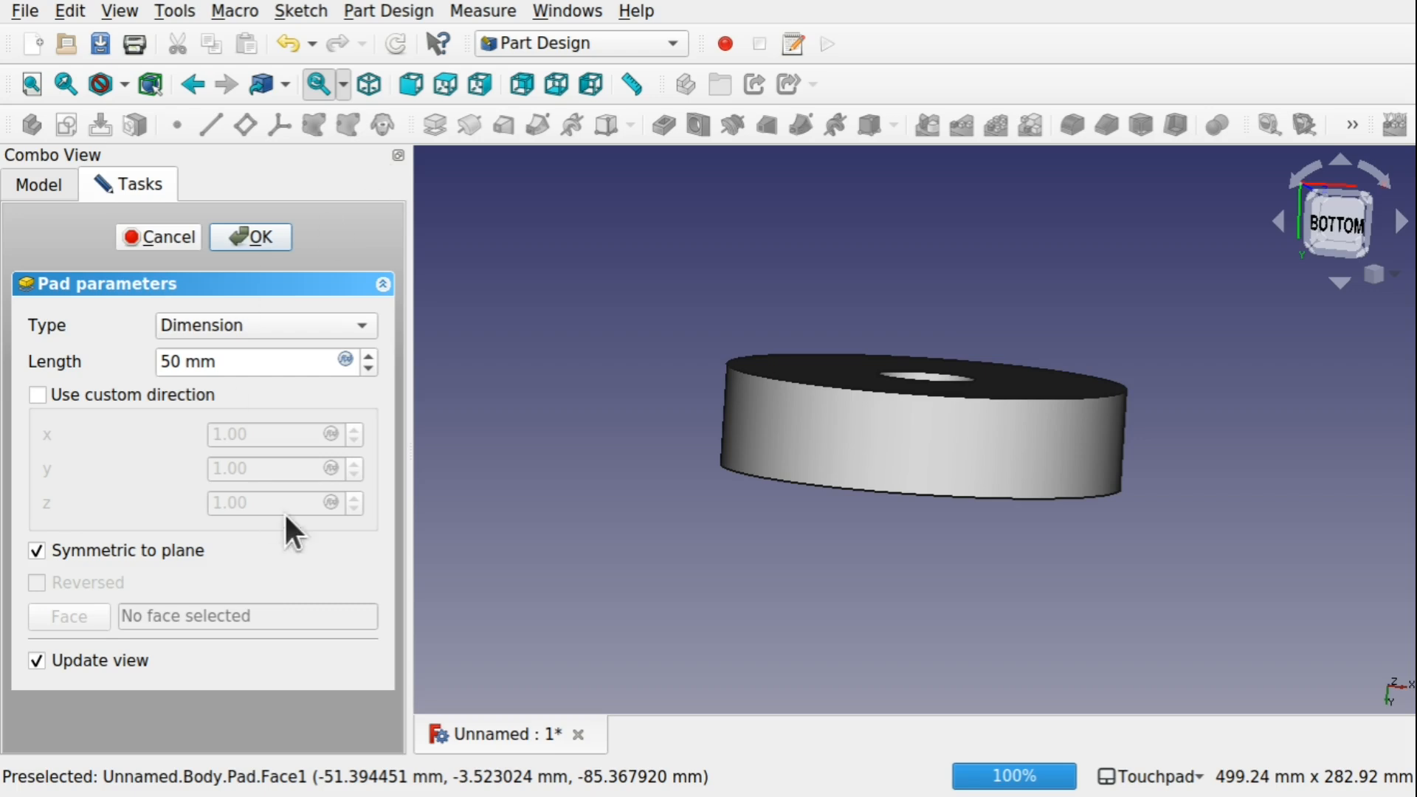
pyautogui.click(255, 228)
# Show the cloned sketch again and examine how it lies against the padded disc from several angles.
pyautogui.keyDown('shift'); pyautogui.moveTo(972, 280); pyautogui.dragTo(942, 458); pyautogui.keyUp('shift')
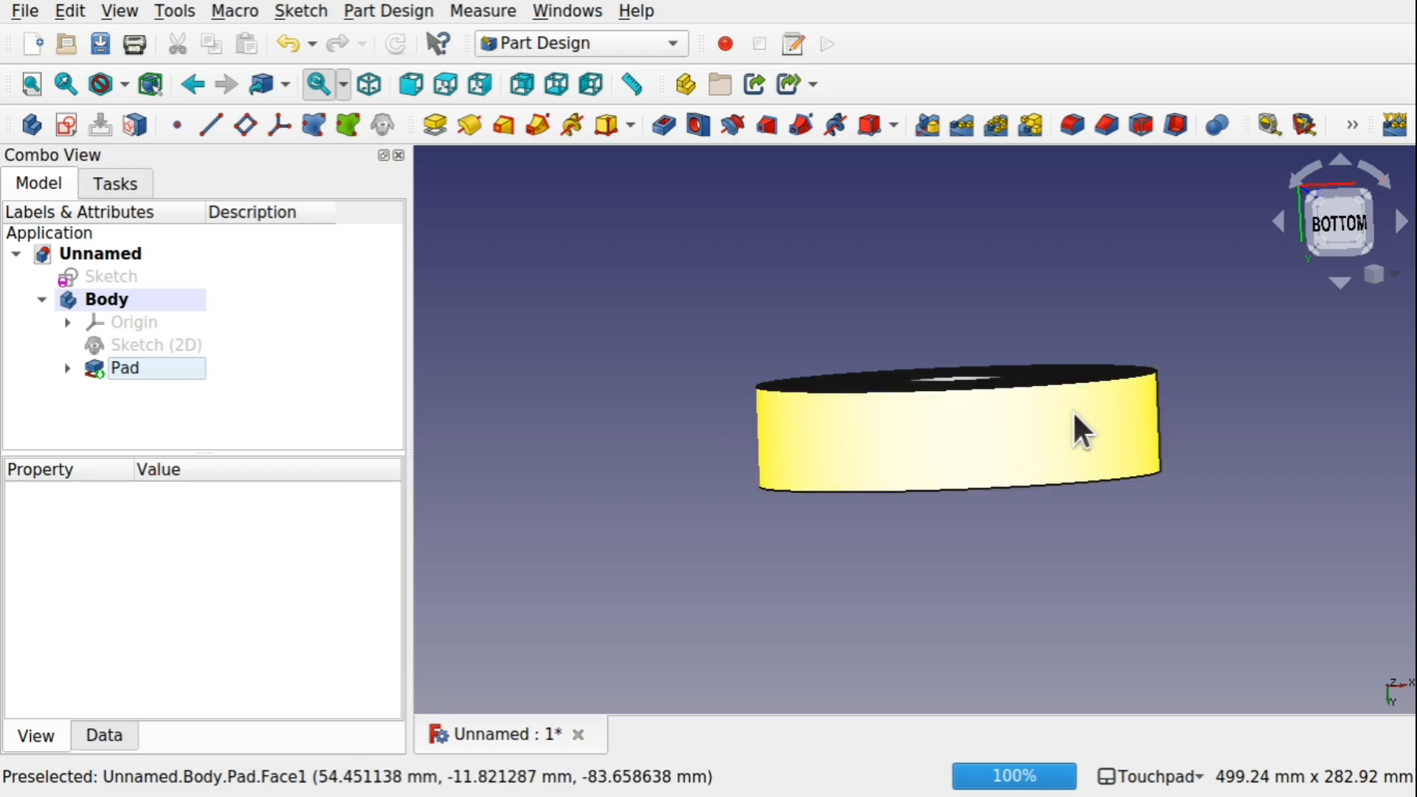
pyautogui.moveTo(1073, 410)
pyautogui.keyDown('shift'); pyautogui.mouseDown()
pyautogui.moveTo(1085, 451)
pyautogui.moveTo(1093, 411)
pyautogui.mouseUp(); pyautogui.keyUp('shift')
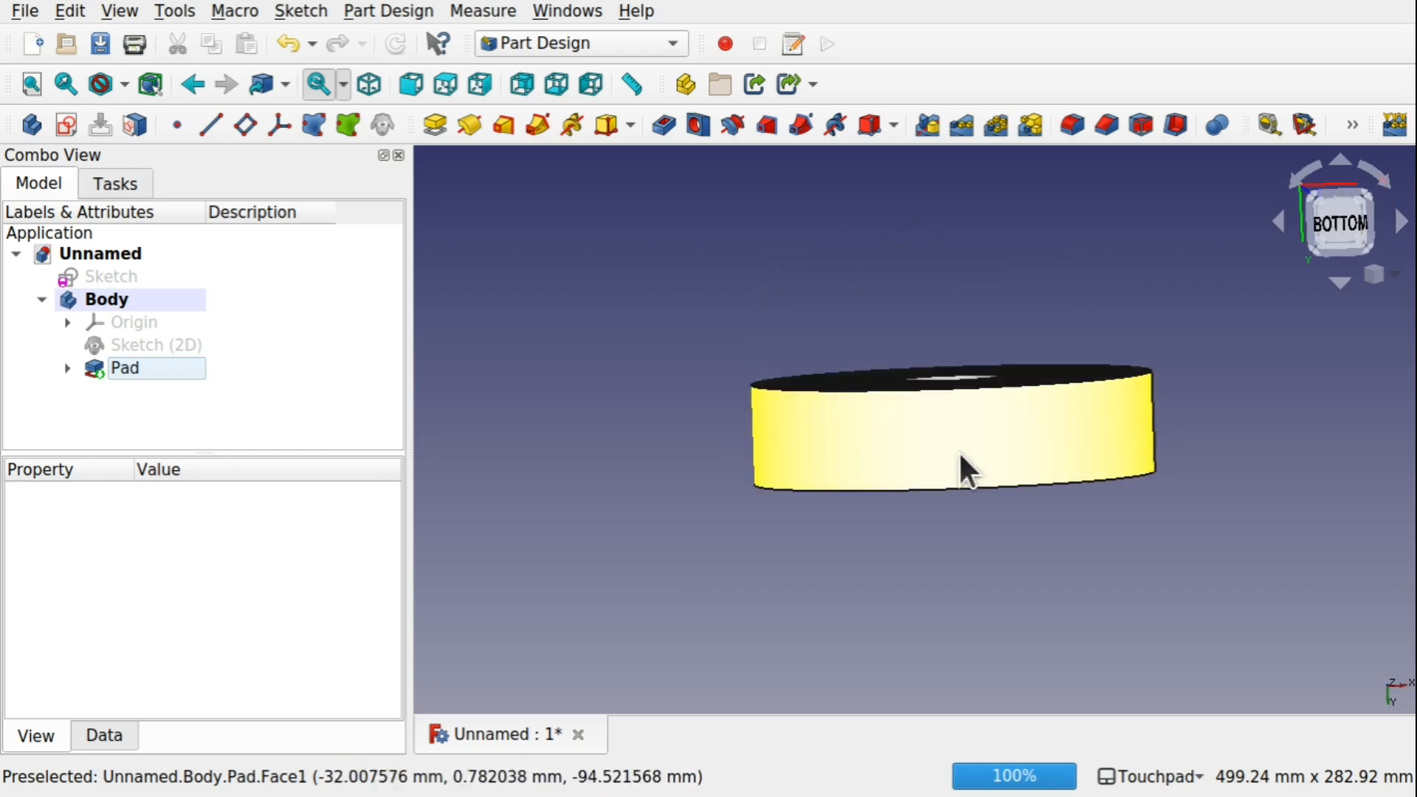
pyautogui.keyDown('shift'); pyautogui.moveTo(959, 452); pyautogui.dragTo(877, 411); pyautogui.keyUp('shift')
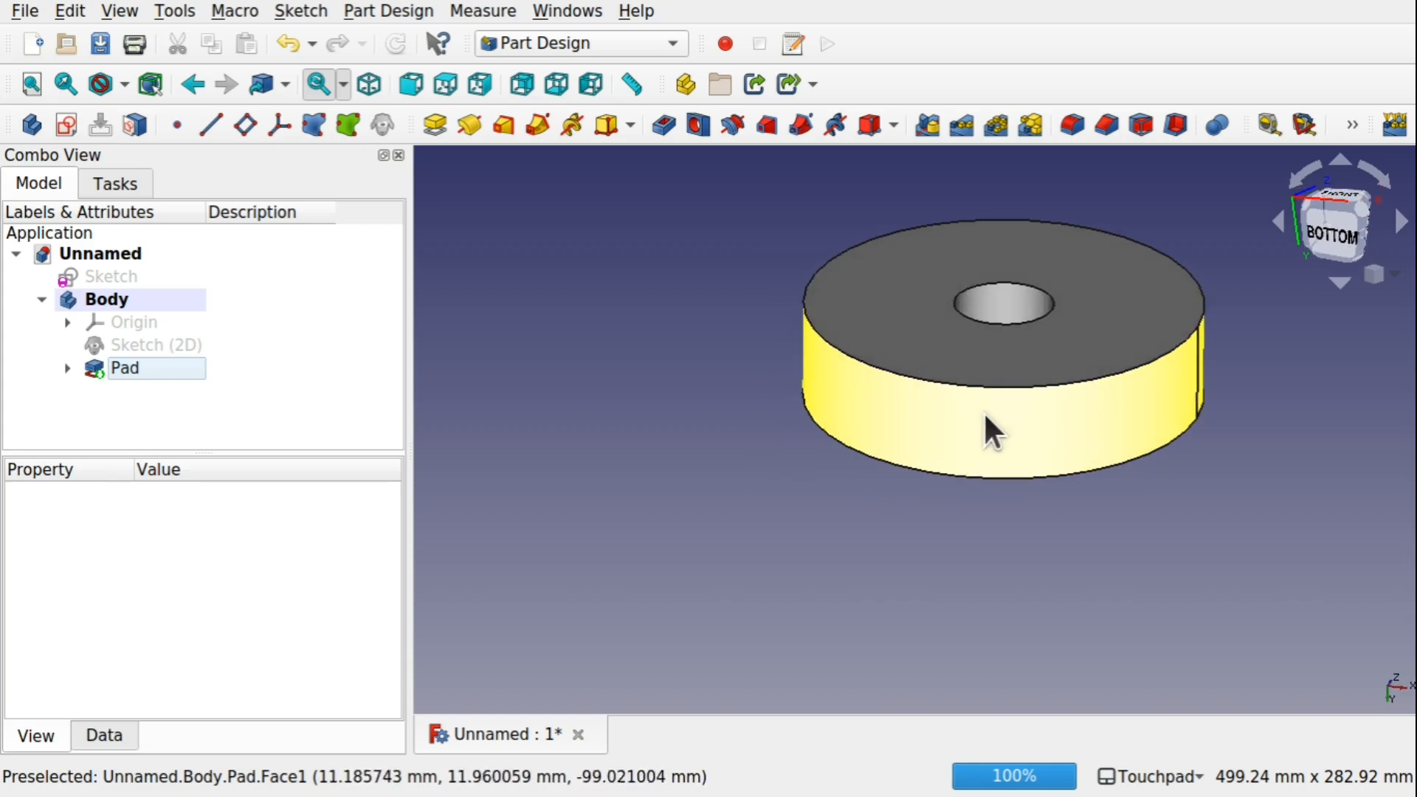
pyautogui.keyDown('shift'); pyautogui.moveTo(986, 427); pyautogui.dragTo(962, 490); pyautogui.keyUp('shift')
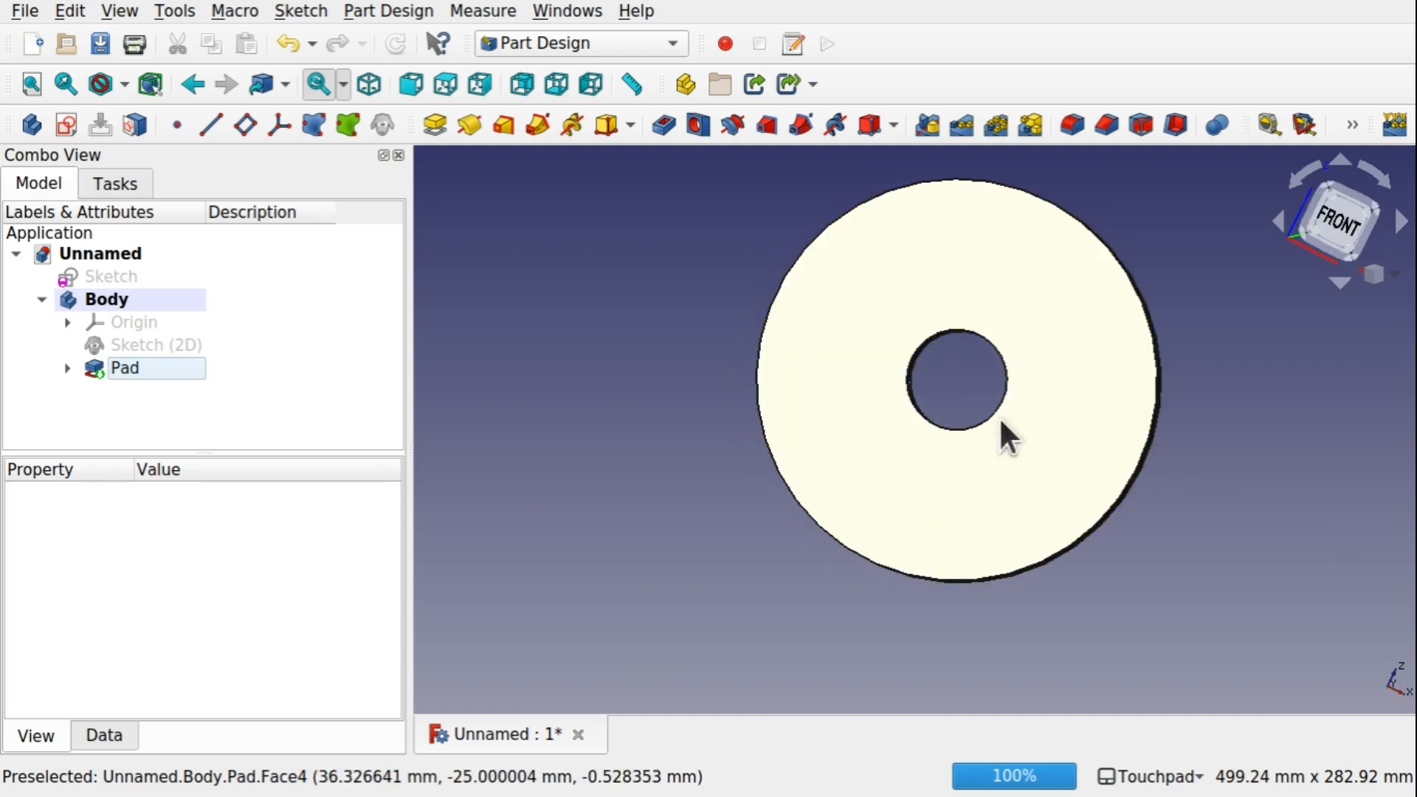
pyautogui.click(140, 345)
pyautogui.press('space')
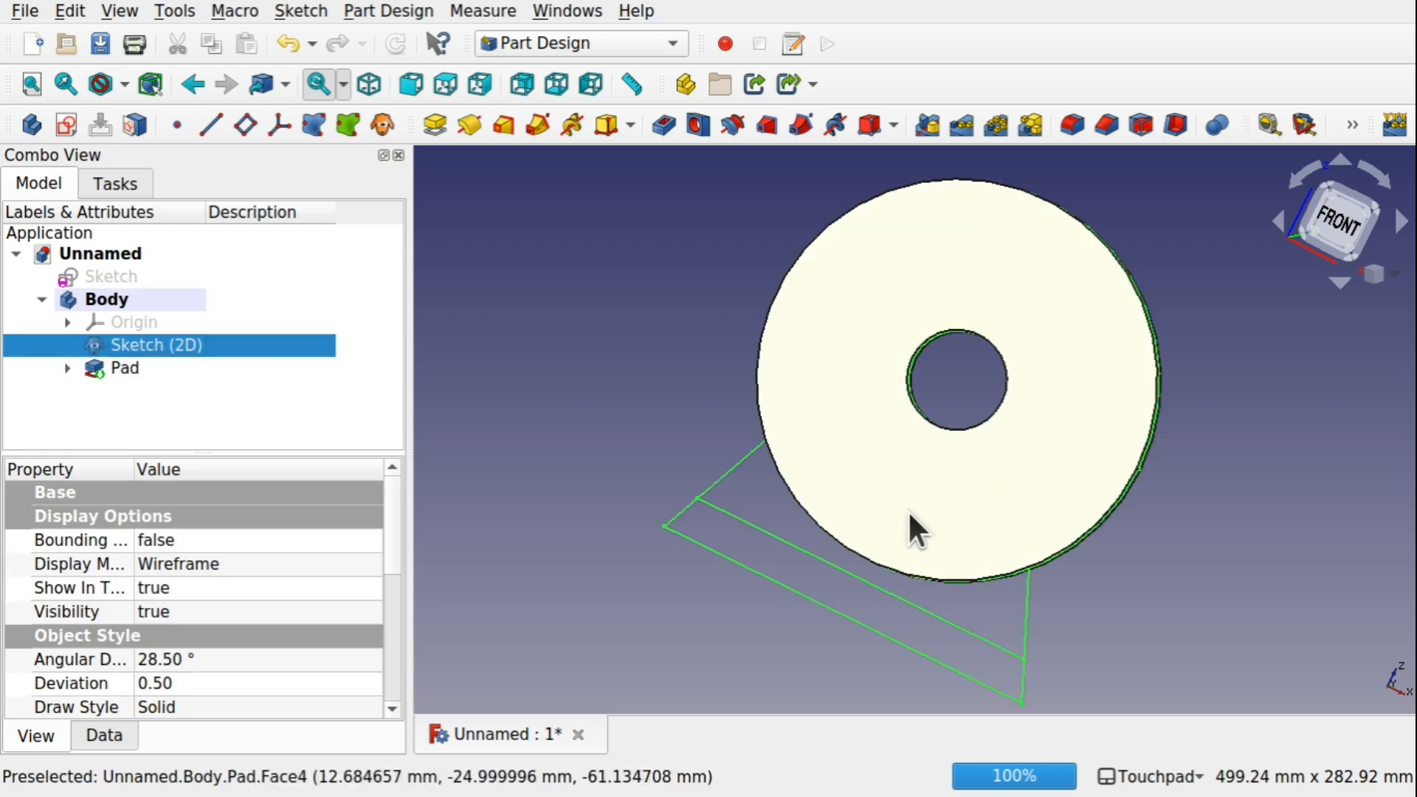
pyautogui.moveTo(926, 549)
pyautogui.keyDown('shift'); pyautogui.mouseDown()
pyautogui.moveTo(1034, 415)
pyautogui.moveTo(1057, 454)
pyautogui.moveTo(1224, 589)
pyautogui.moveTo(1132, 617)
pyautogui.moveTo(999, 529)
pyautogui.moveTo(986, 423)
pyautogui.mouseUp(); pyautogui.keyUp('shift')
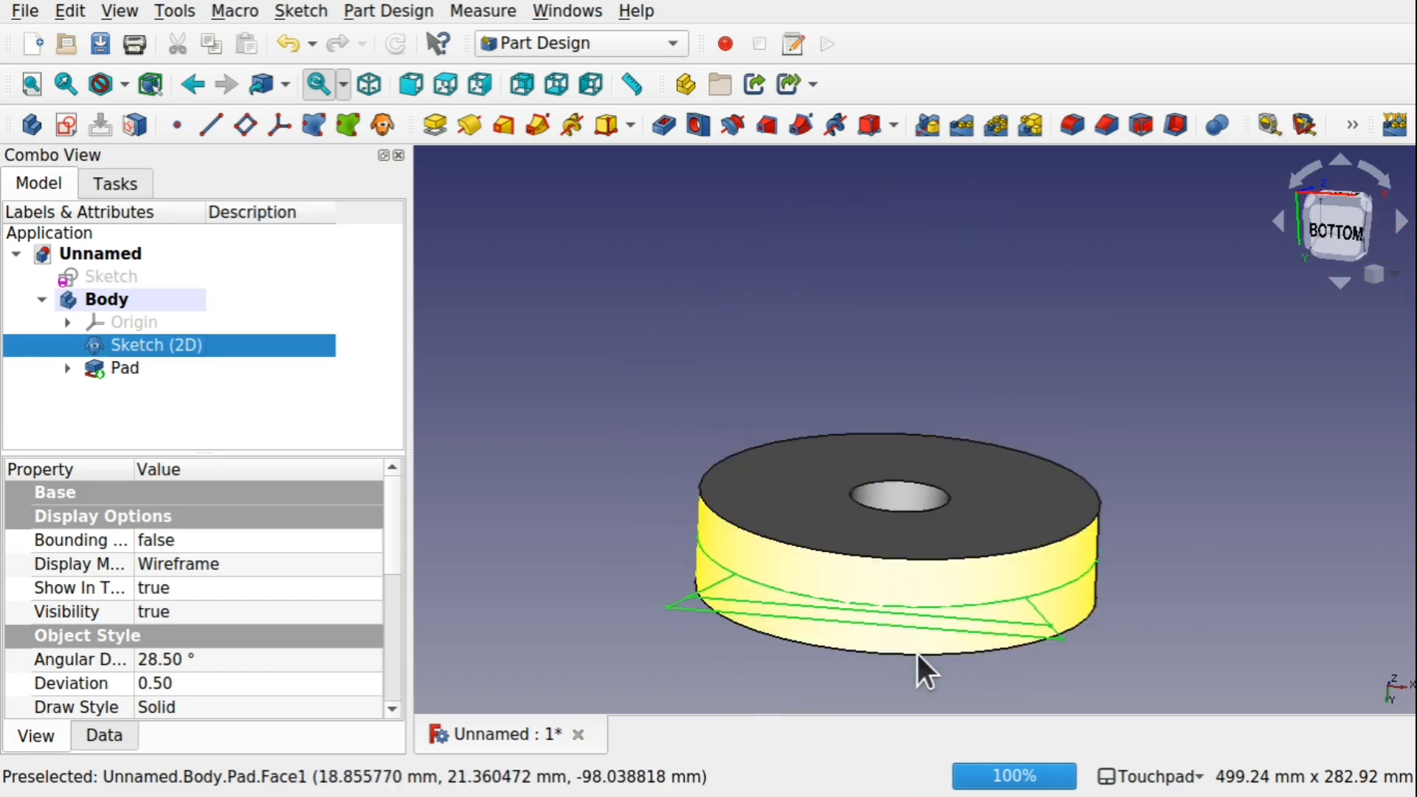
pyautogui.keyDown('shift'); pyautogui.moveTo(951, 533); pyautogui.dragTo(946, 664); pyautogui.keyUp('shift')
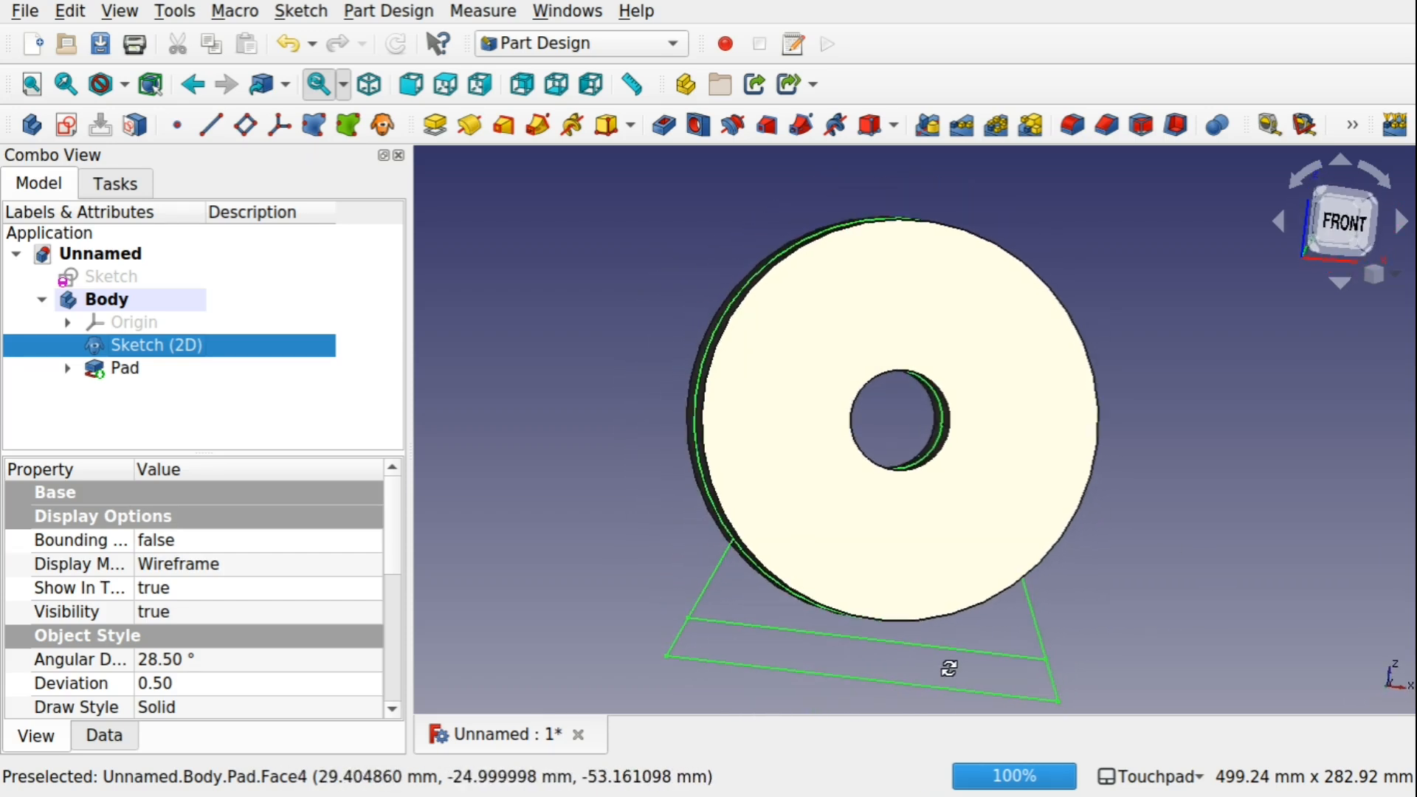
# Edit the disc's pad so it is no longer symmetric to the plane and extrudes in the reversed direction.
pyautogui.click(120, 369)
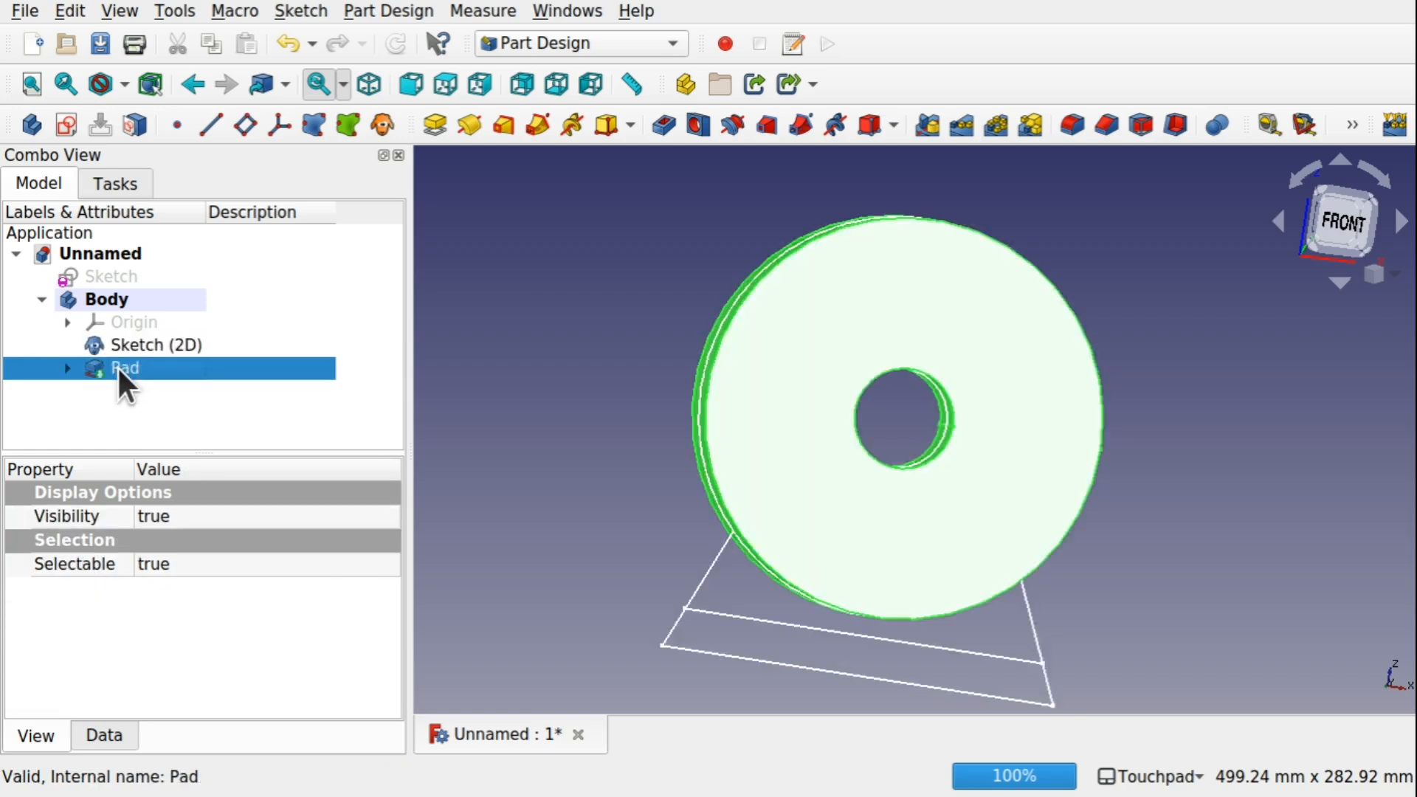
pyautogui.doubleClick(117, 367)
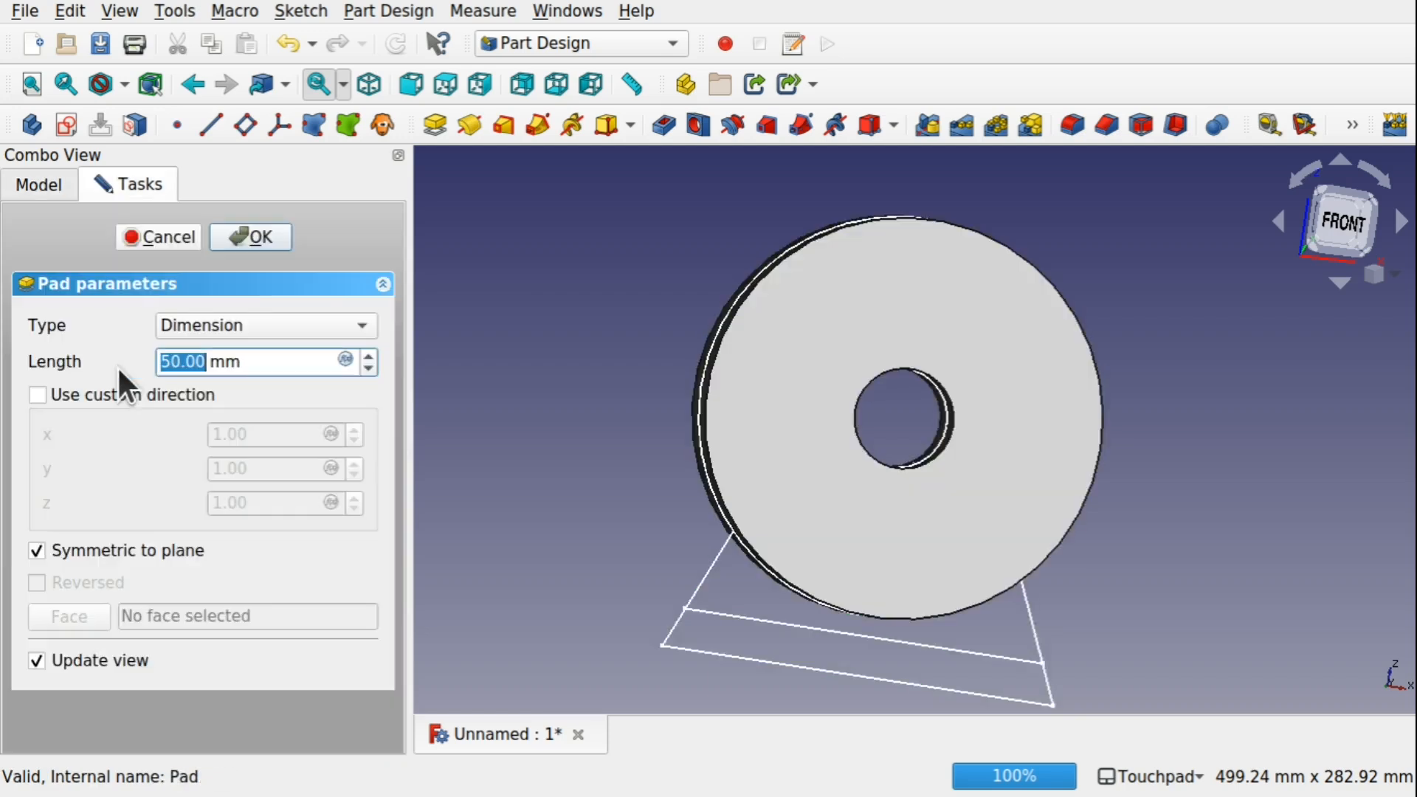
pyautogui.click(37, 549)
pyautogui.click(37, 551)
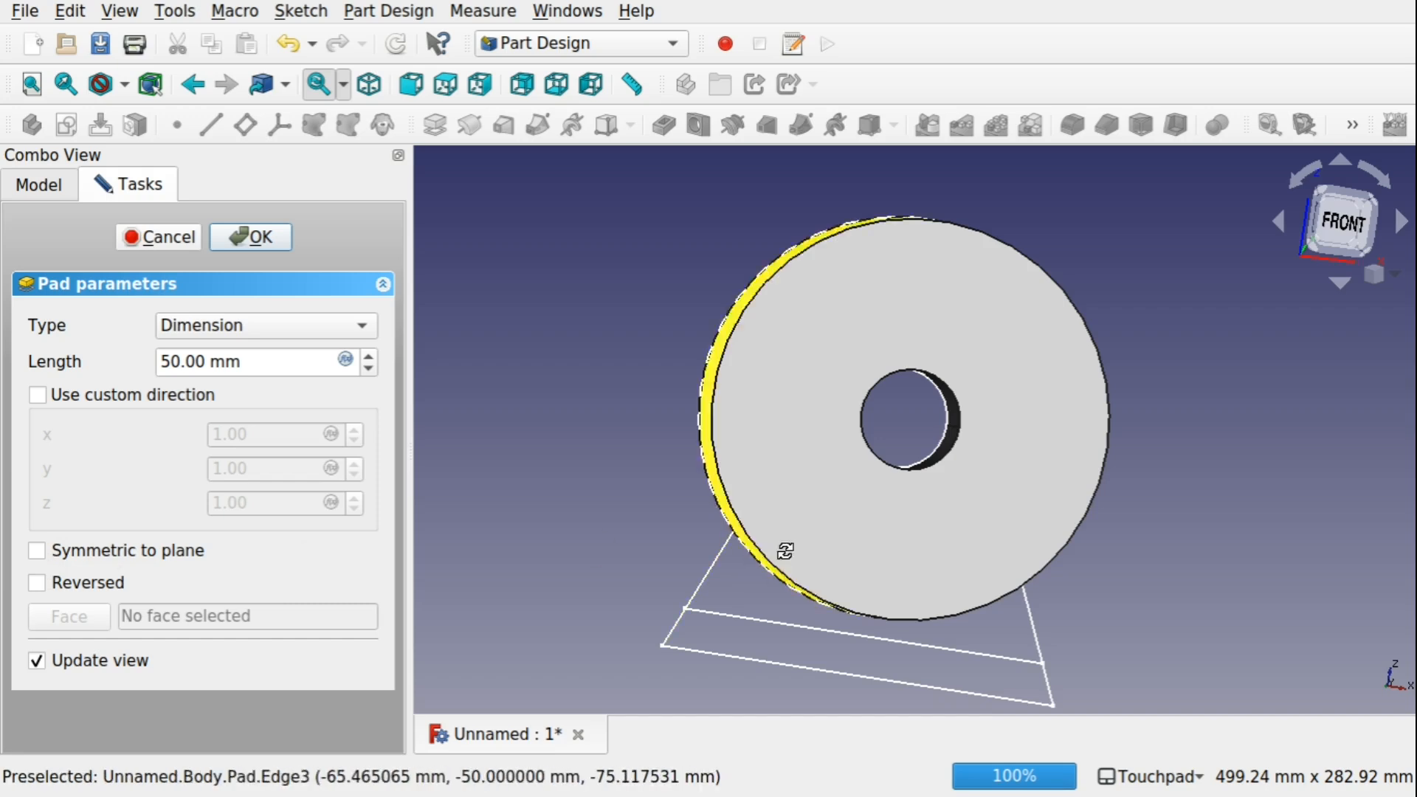
pyautogui.moveTo(784, 544)
pyautogui.mouseDown()
pyautogui.moveTo(964, 446)
pyautogui.moveTo(807, 538)
pyautogui.moveTo(771, 544)
pyautogui.mouseUp()
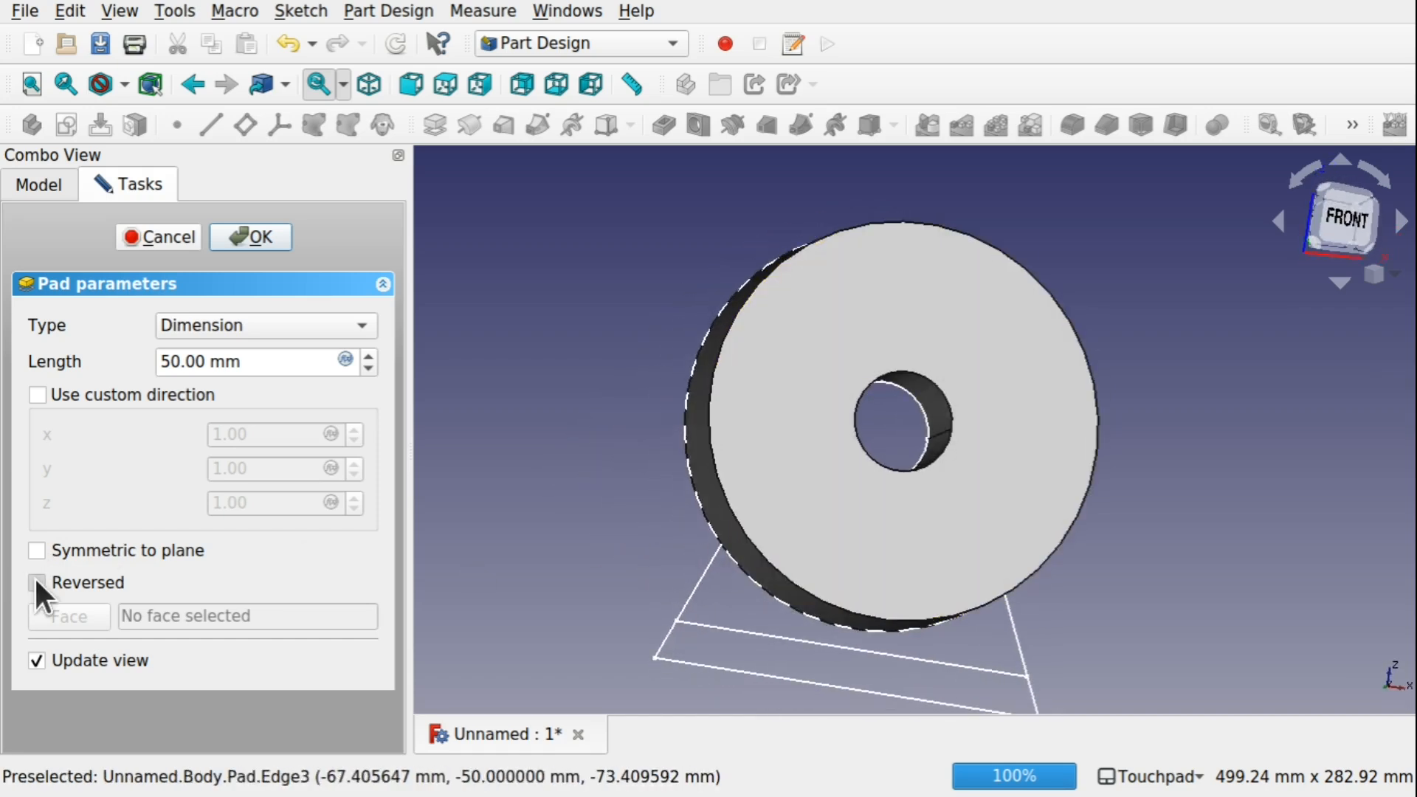
pyautogui.click(37, 583)
pyautogui.moveTo(742, 487); pyautogui.dragTo(544, 506)
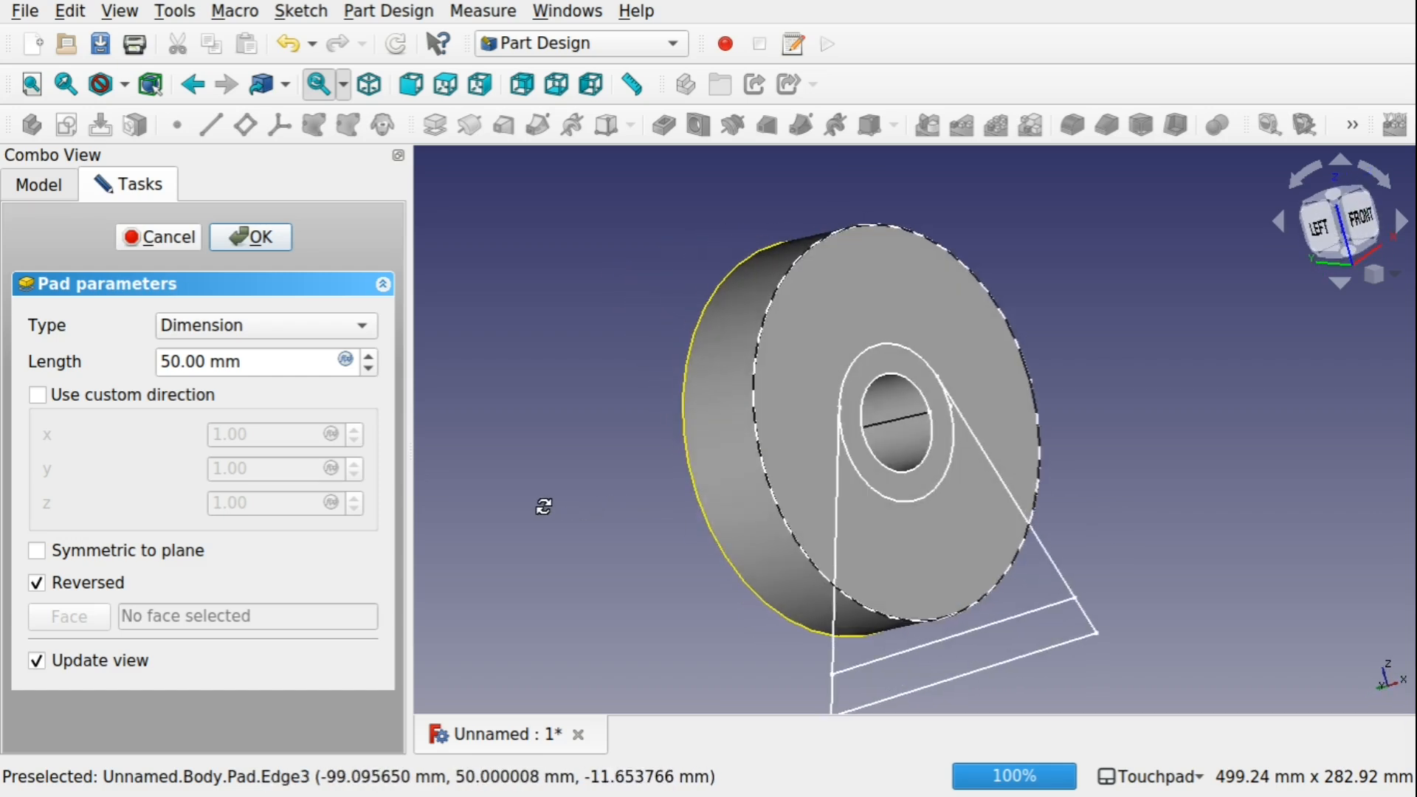
pyautogui.click(249, 234)
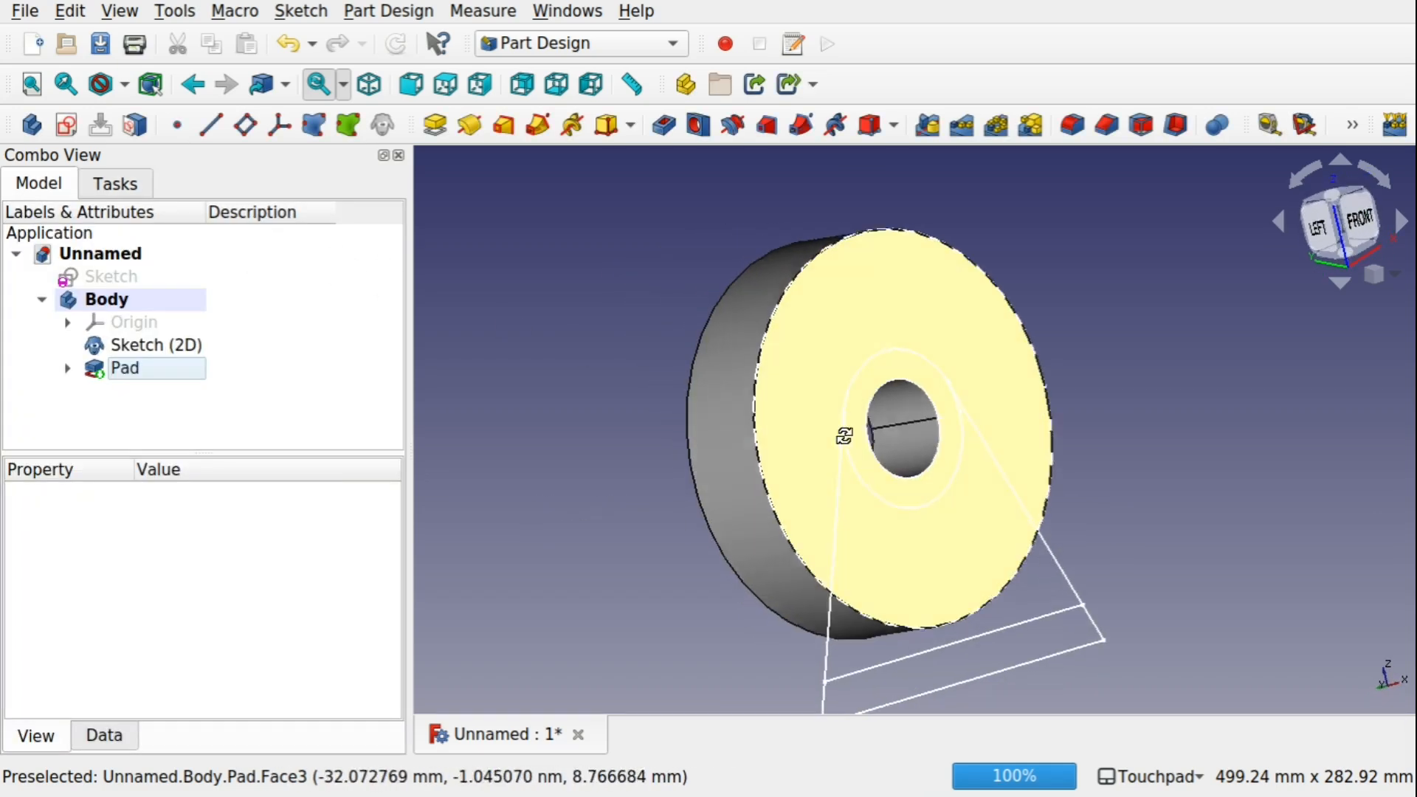
# Add a second, empty Part Design body to the document.
pyautogui.moveTo(844, 437); pyautogui.dragTo(923, 443)
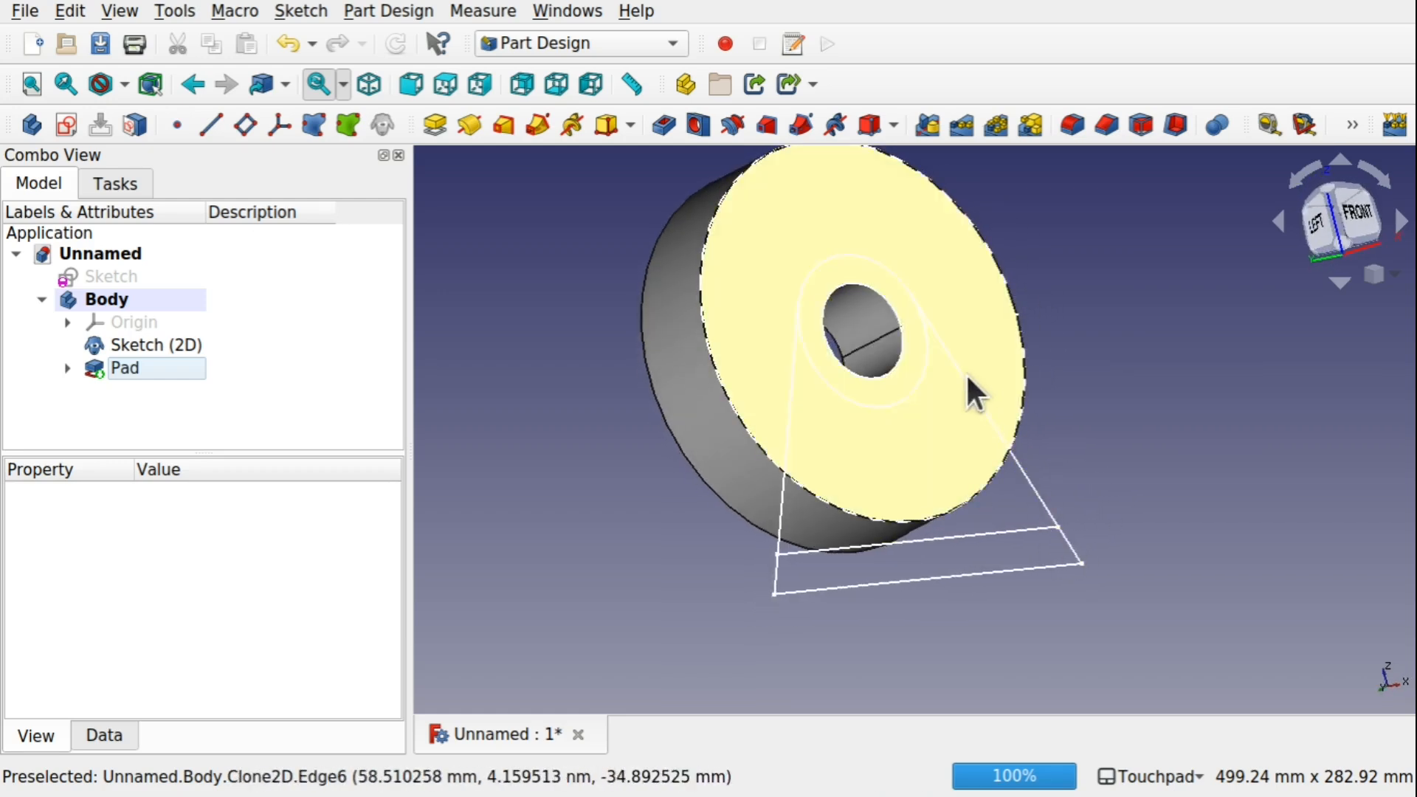
pyautogui.moveTo(769, 582)
pyautogui.mouseDown()
pyautogui.moveTo(878, 636)
pyautogui.moveTo(813, 643)
pyautogui.mouseUp()
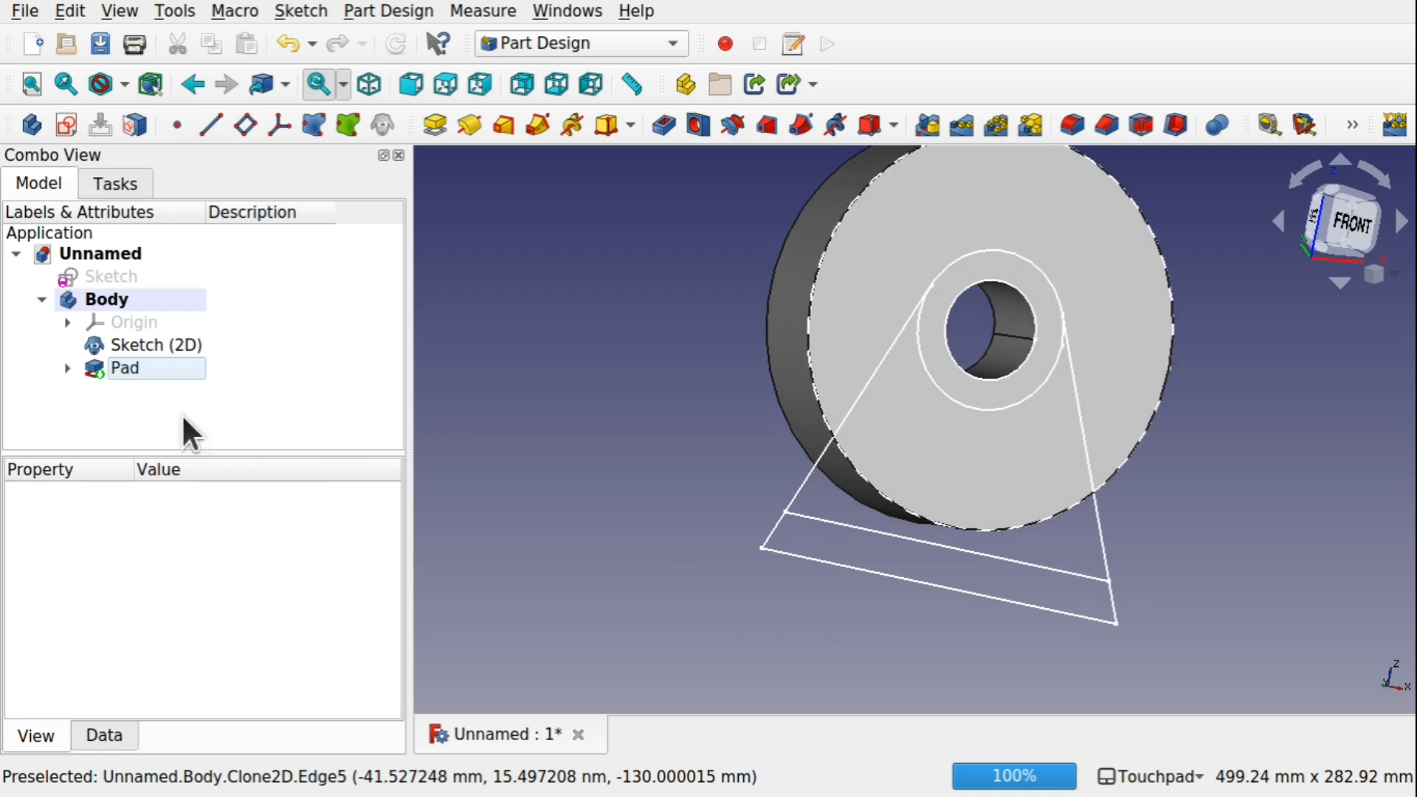
pyautogui.click(25, 118)
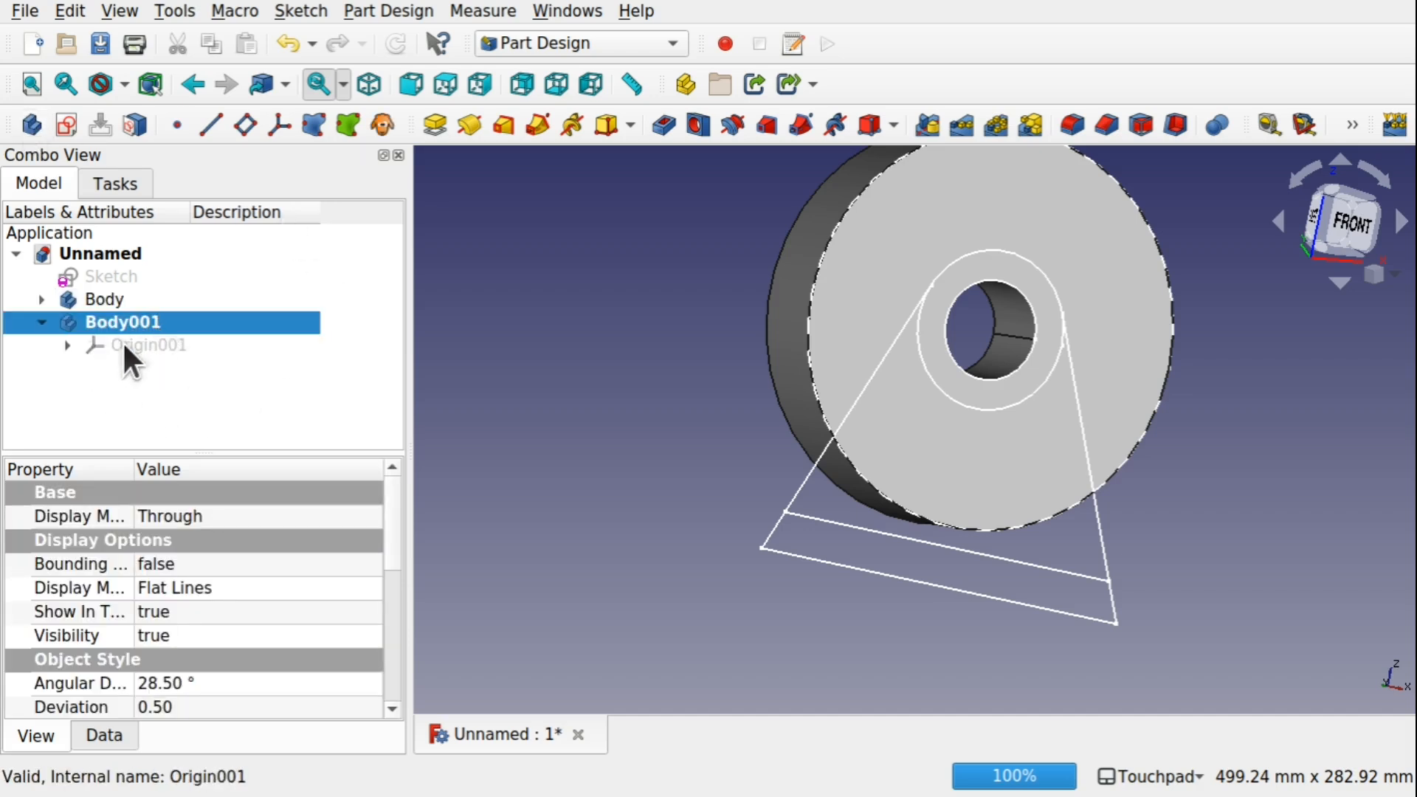
pyautogui.click(173, 388)
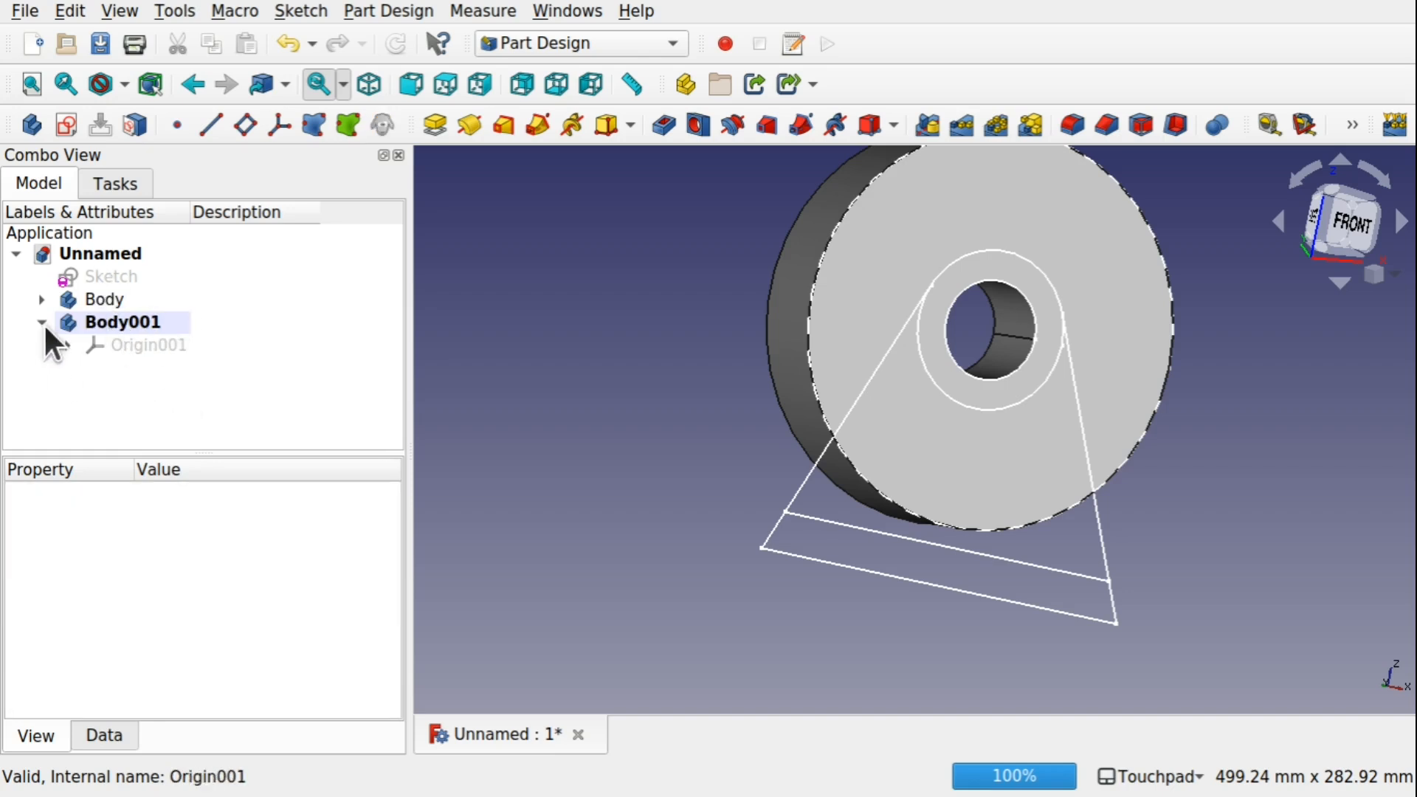
# Select the master sketch, switch to the Draft workbench and bring up its remaining modification tools.
pyautogui.click(115, 278)
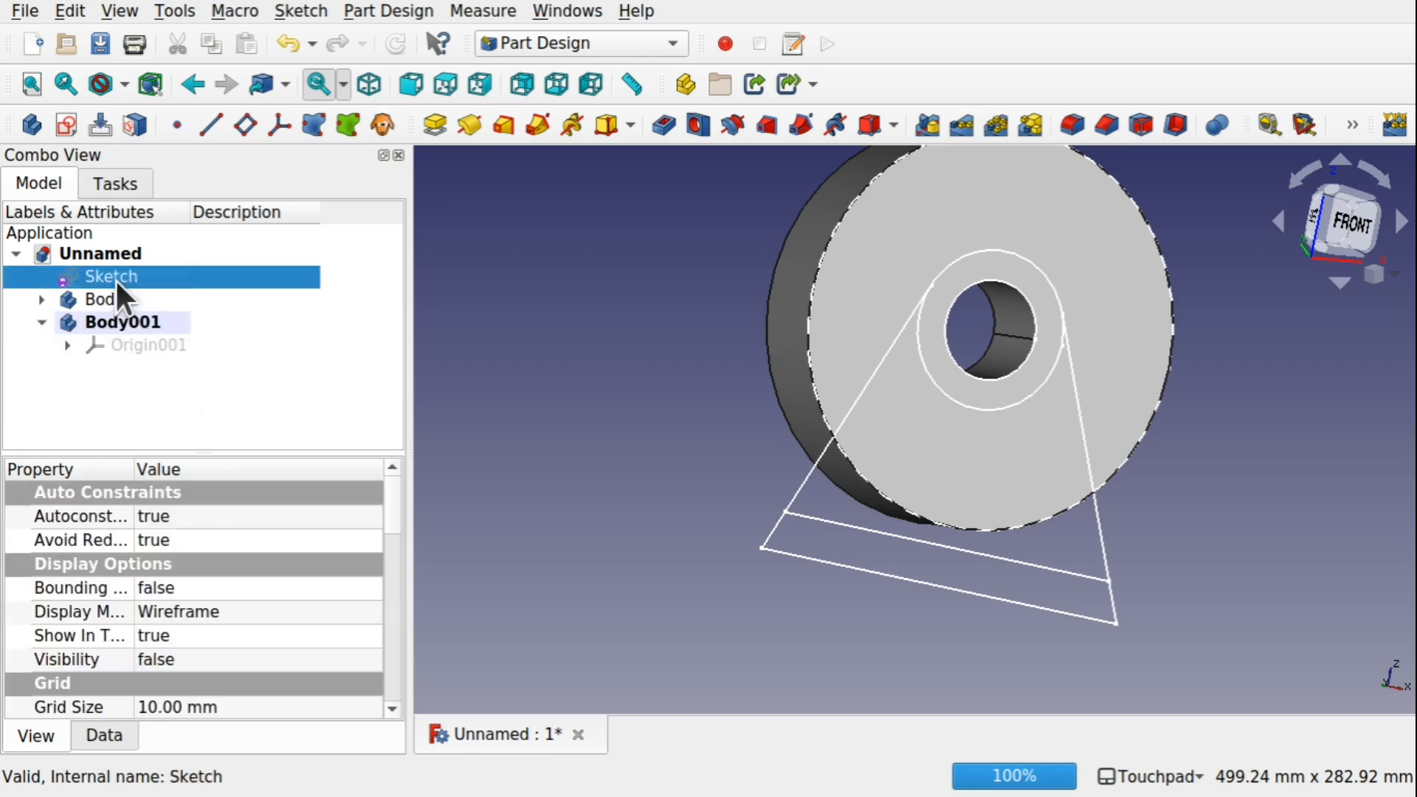
pyautogui.click(42, 322)
pyautogui.click(42, 321)
pyautogui.click(572, 46)
pyautogui.click(587, 182)
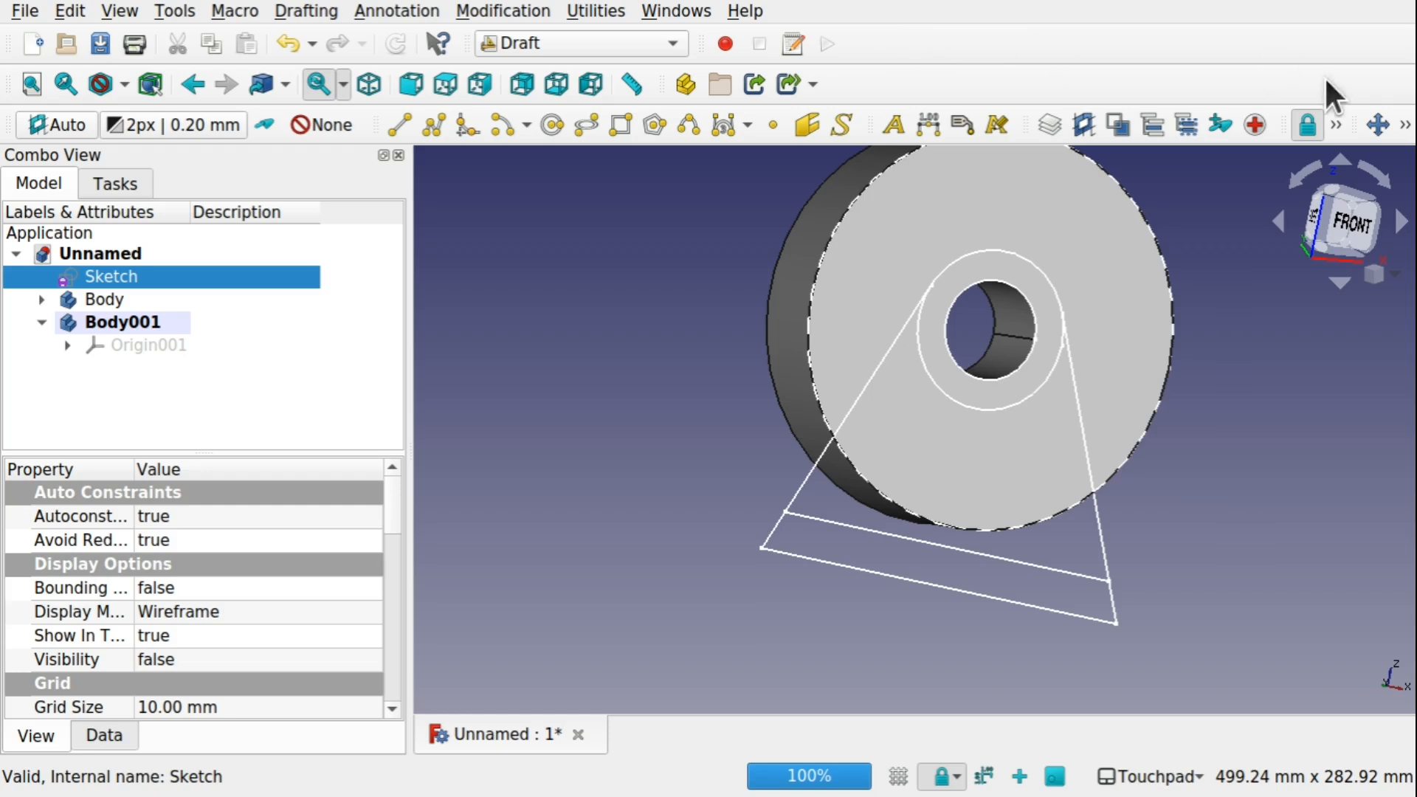
pyautogui.click(1404, 125)
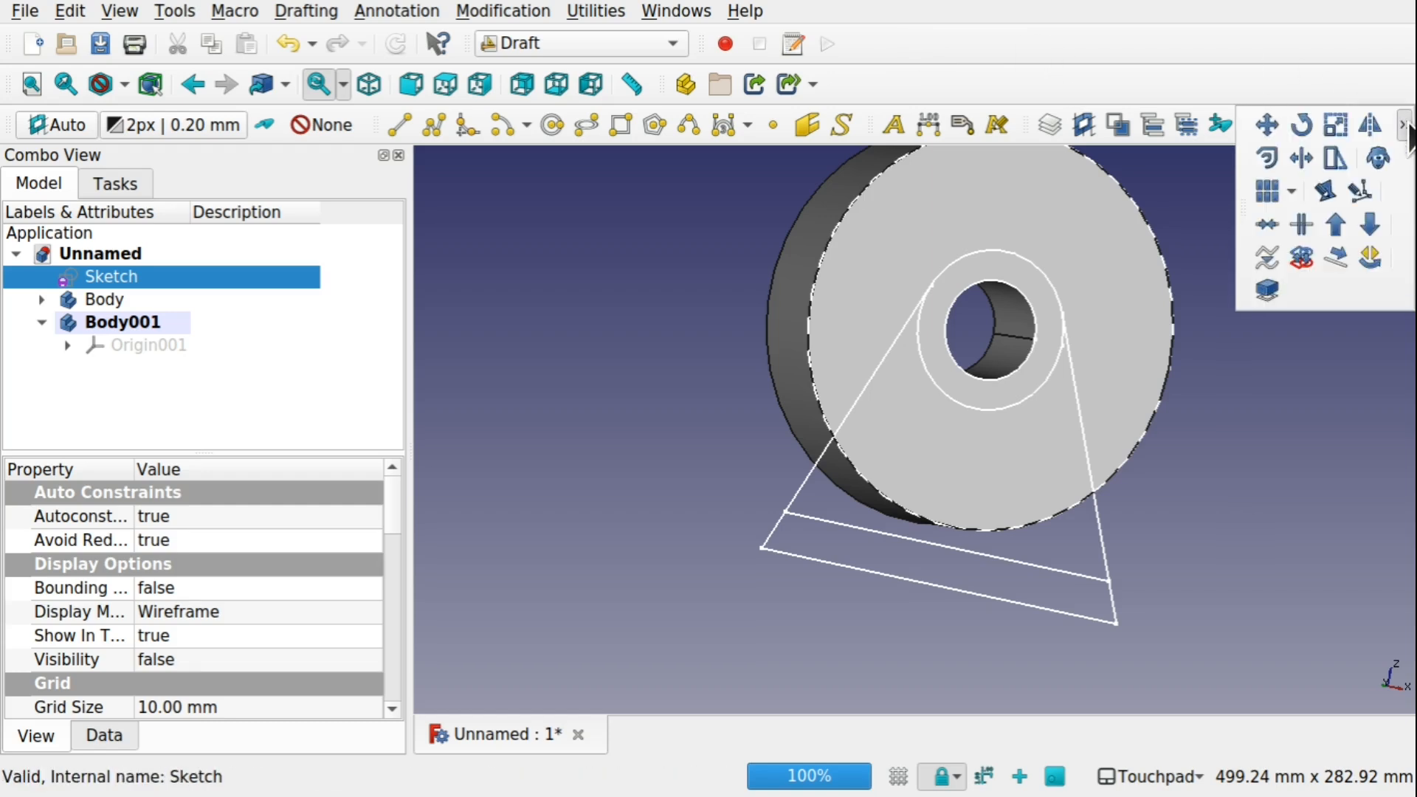
# Clone the master sketch and move the clone into Body001.
pyautogui.click(1387, 159)
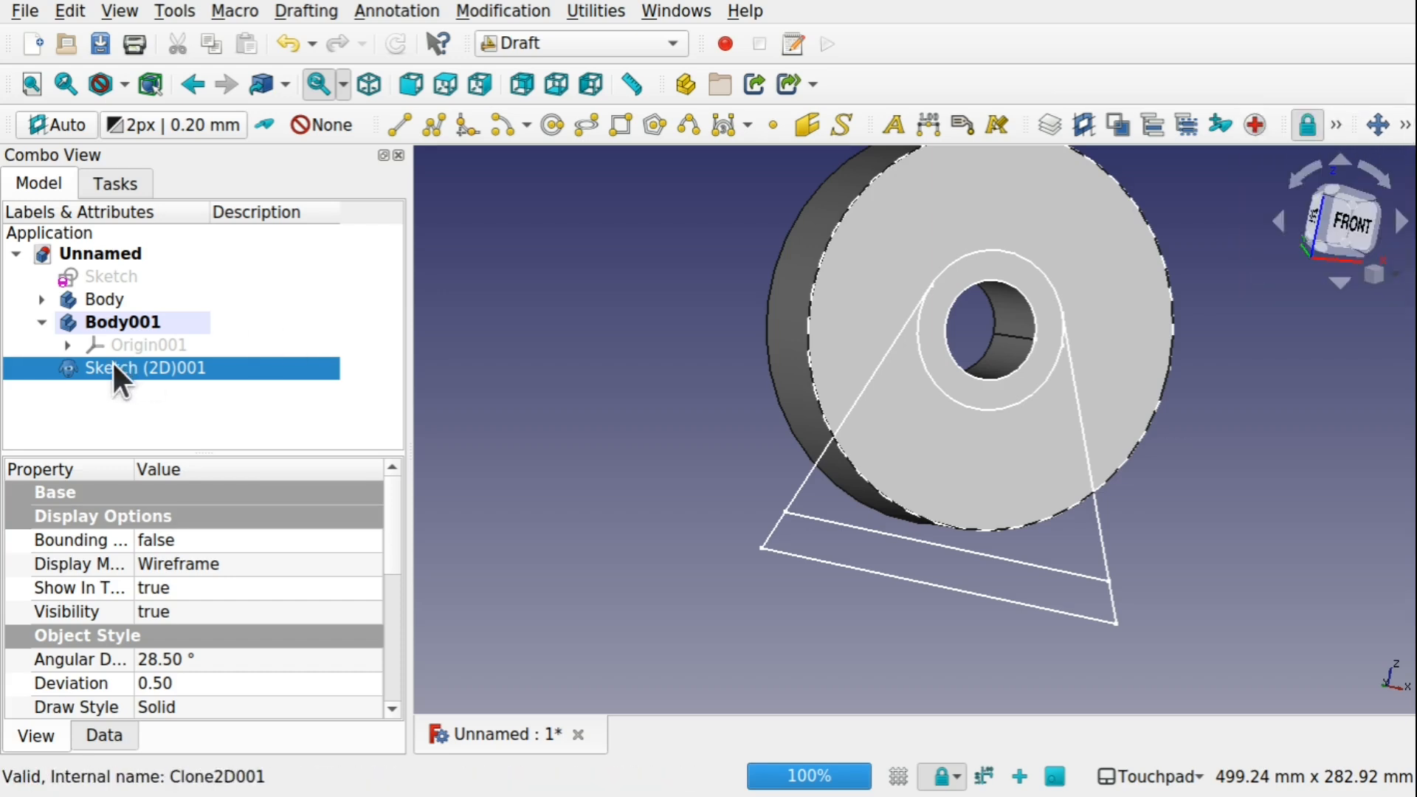
pyautogui.moveTo(112, 362)
pyautogui.mouseDown()
pyautogui.moveTo(222, 329)
pyautogui.moveTo(174, 317)
pyautogui.mouseUp()
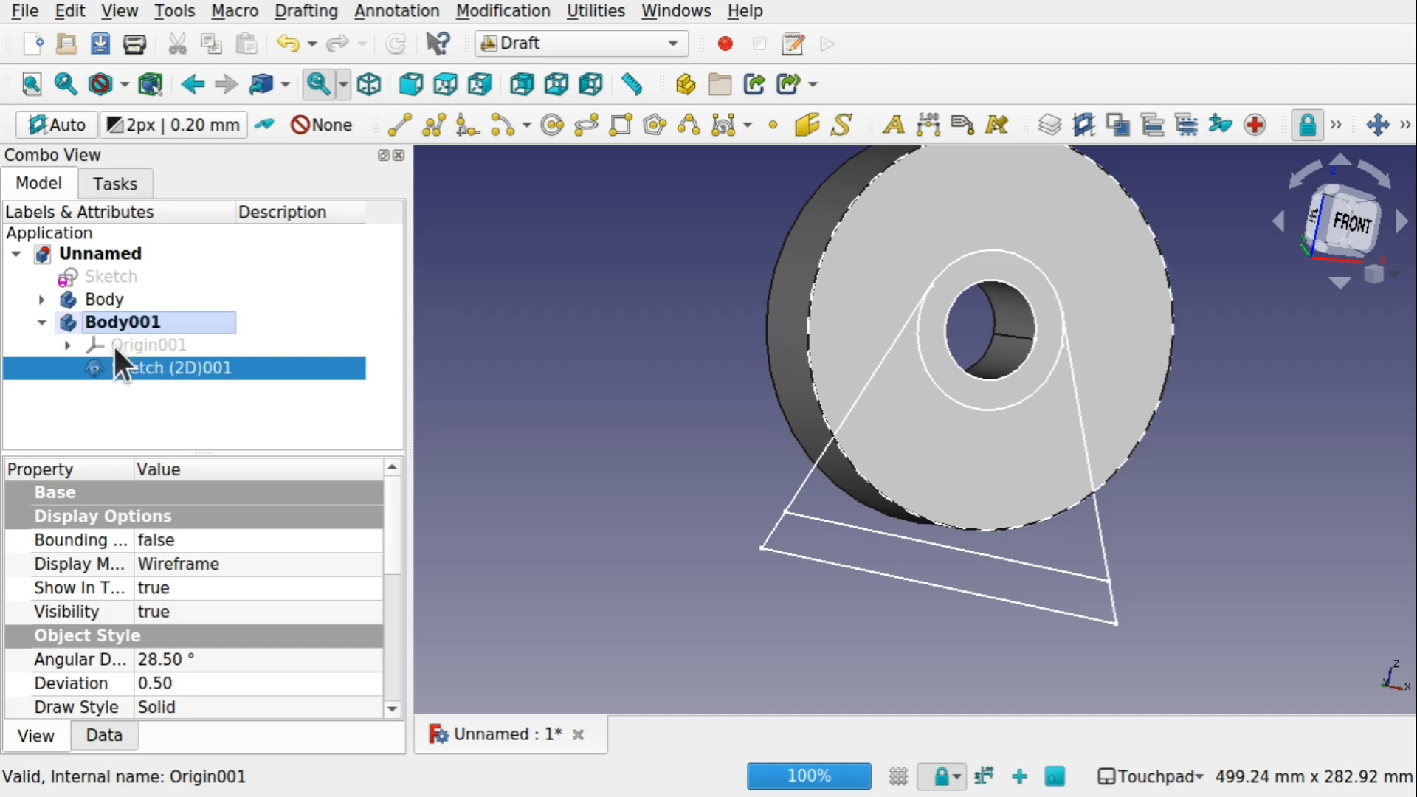
# Rename the first body, which holds the padded disc, as SpoolBody.
pyautogui.click(111, 301)
pyautogui.rightClick(111, 301)
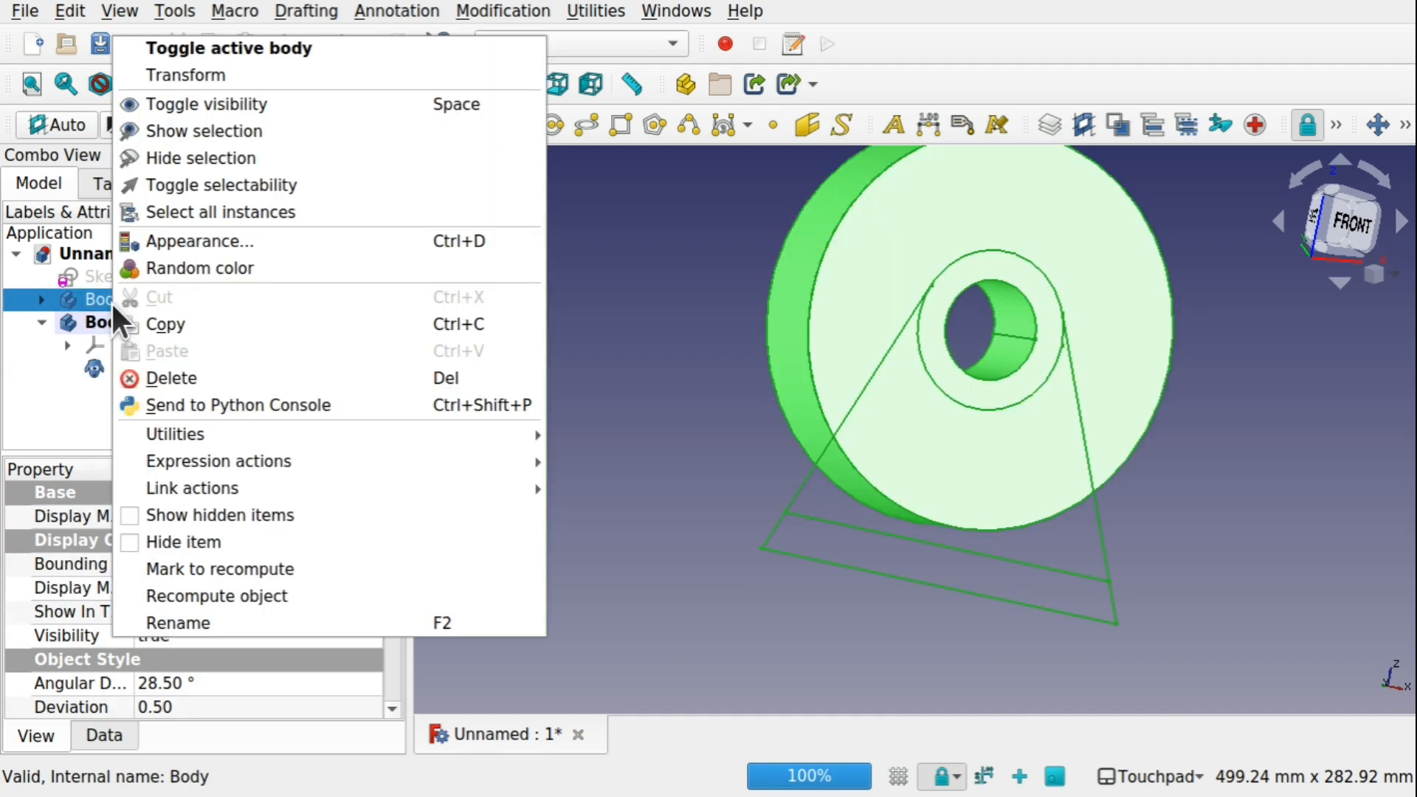
pyautogui.click(230, 622)
pyautogui.press('Home')
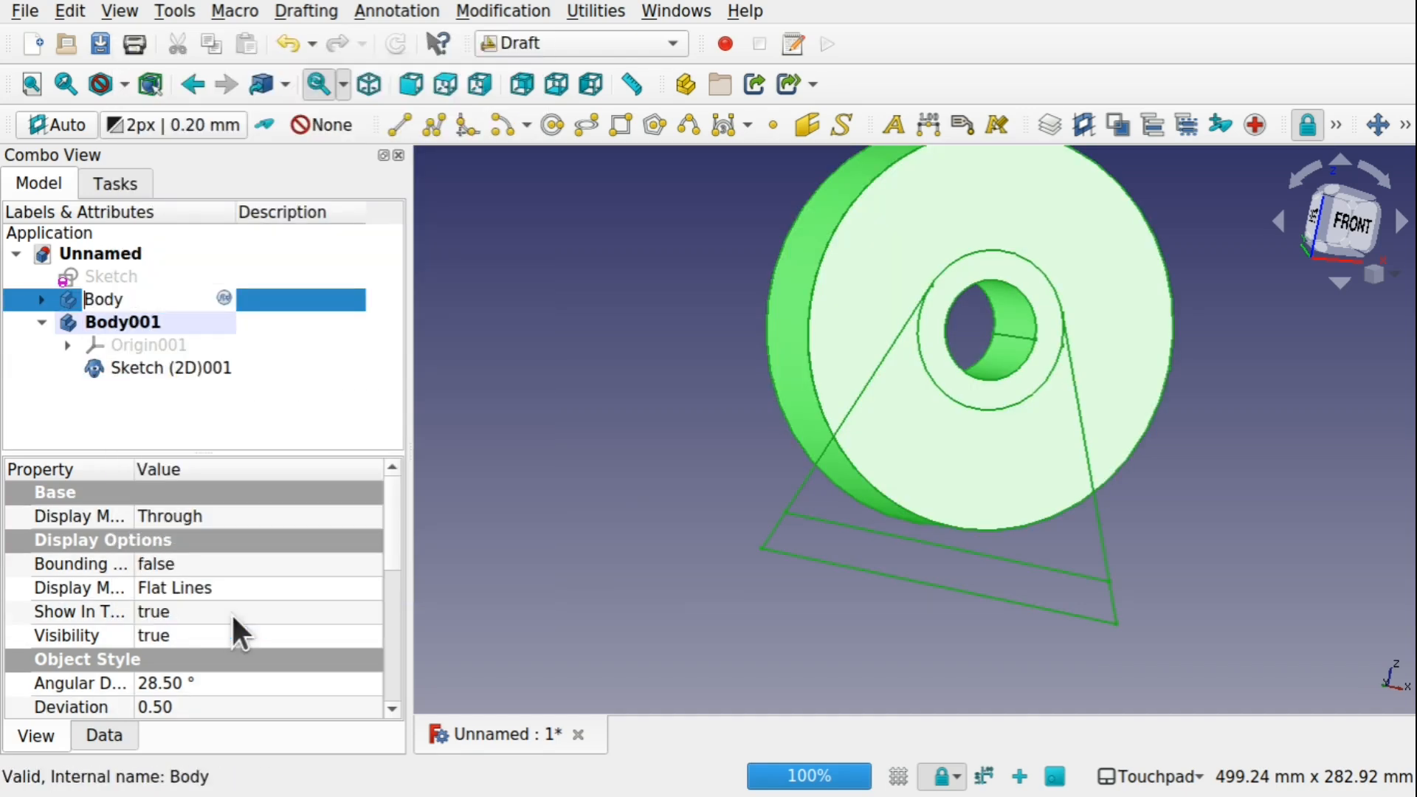
pyautogui.write('Spool')
pyautogui.press('Return')
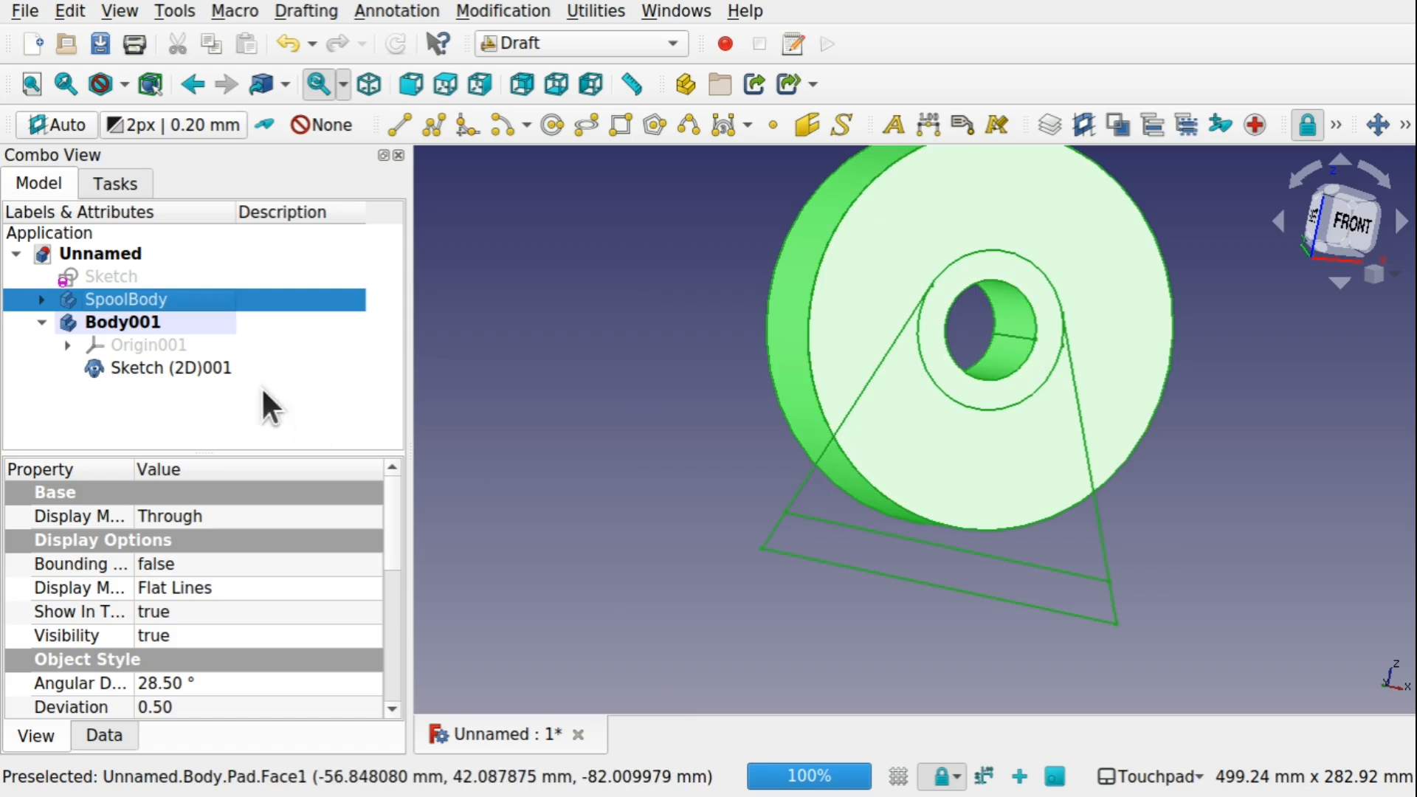
# Rename Body001 as SupportBody.
pyautogui.click(108, 328)
pyautogui.rightClick(108, 328)
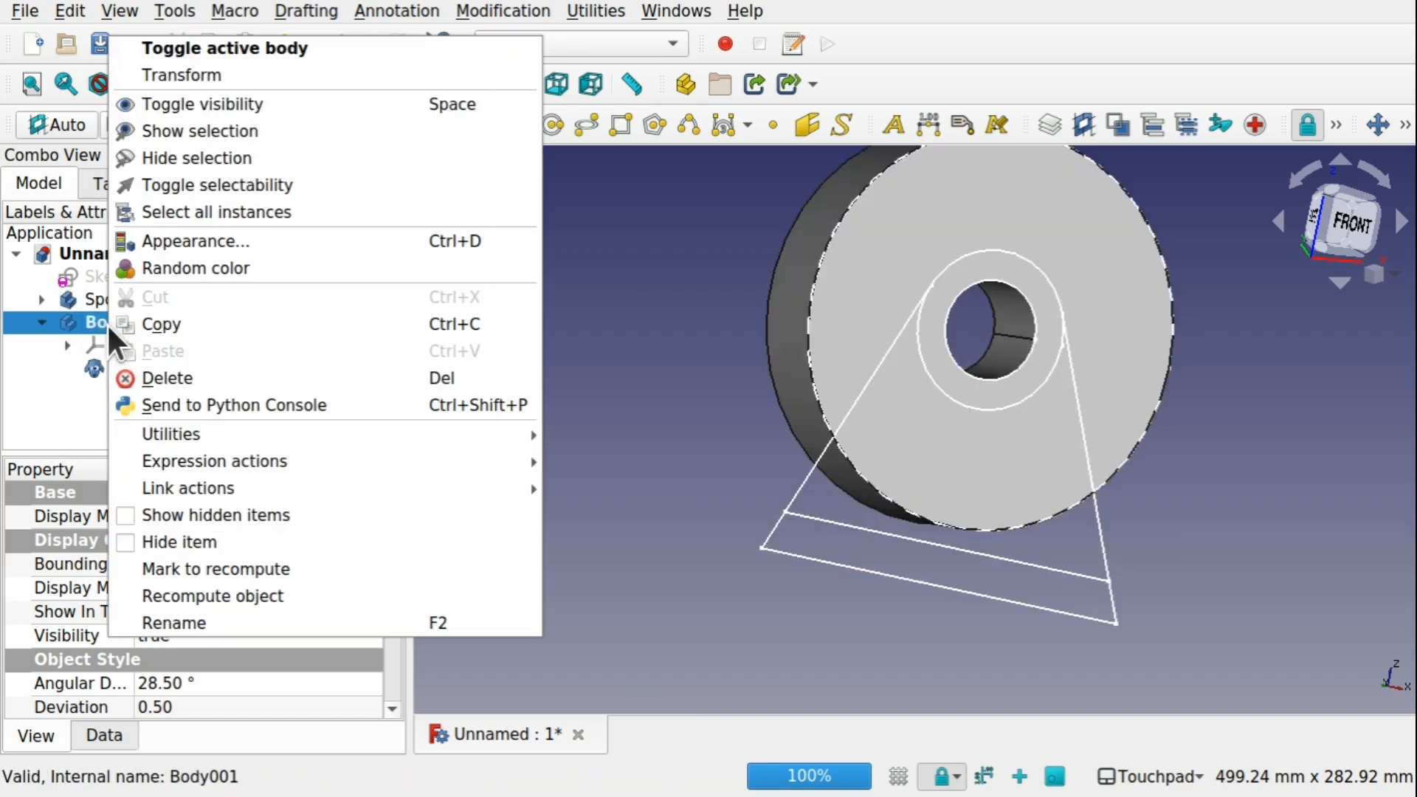
pyautogui.click(235, 622)
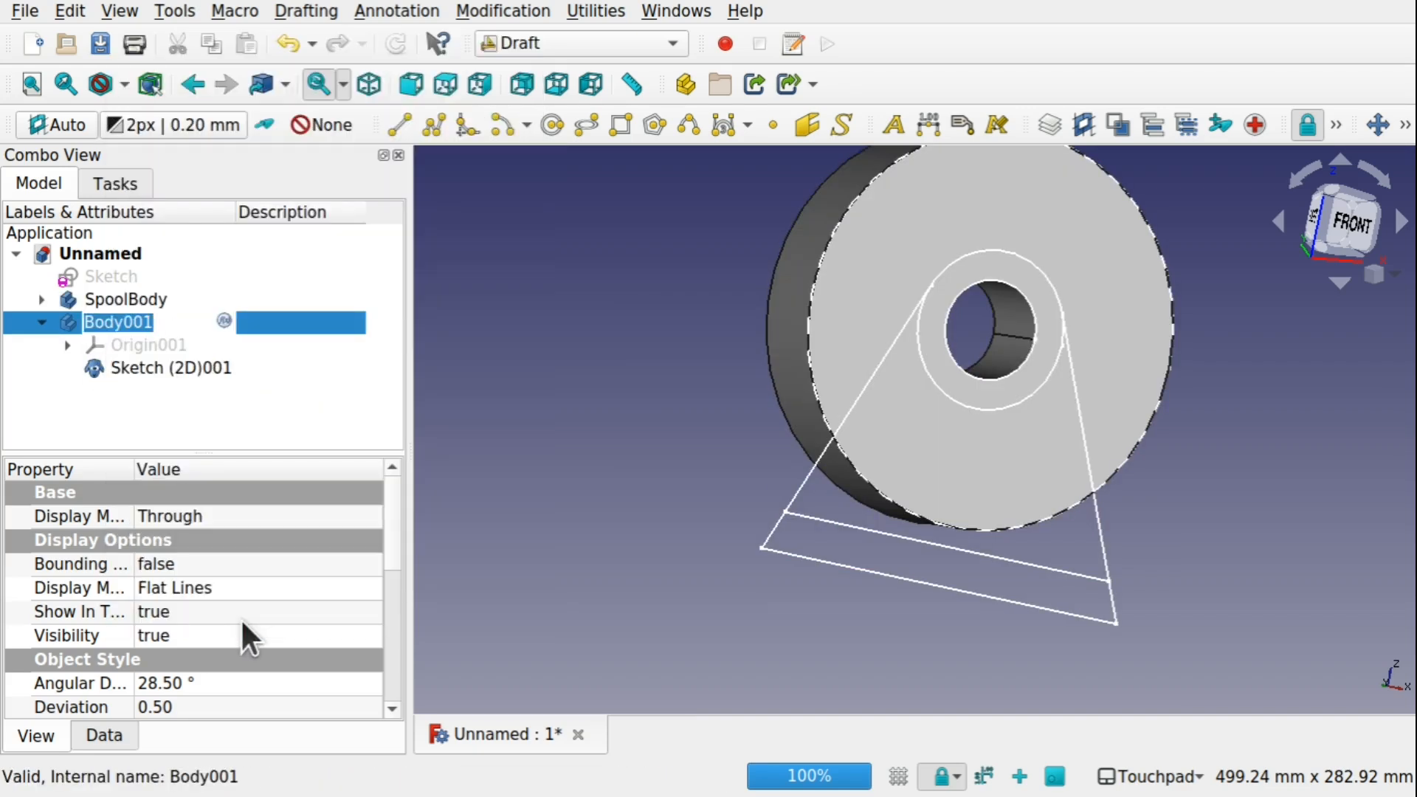
pyautogui.write('Suppo')
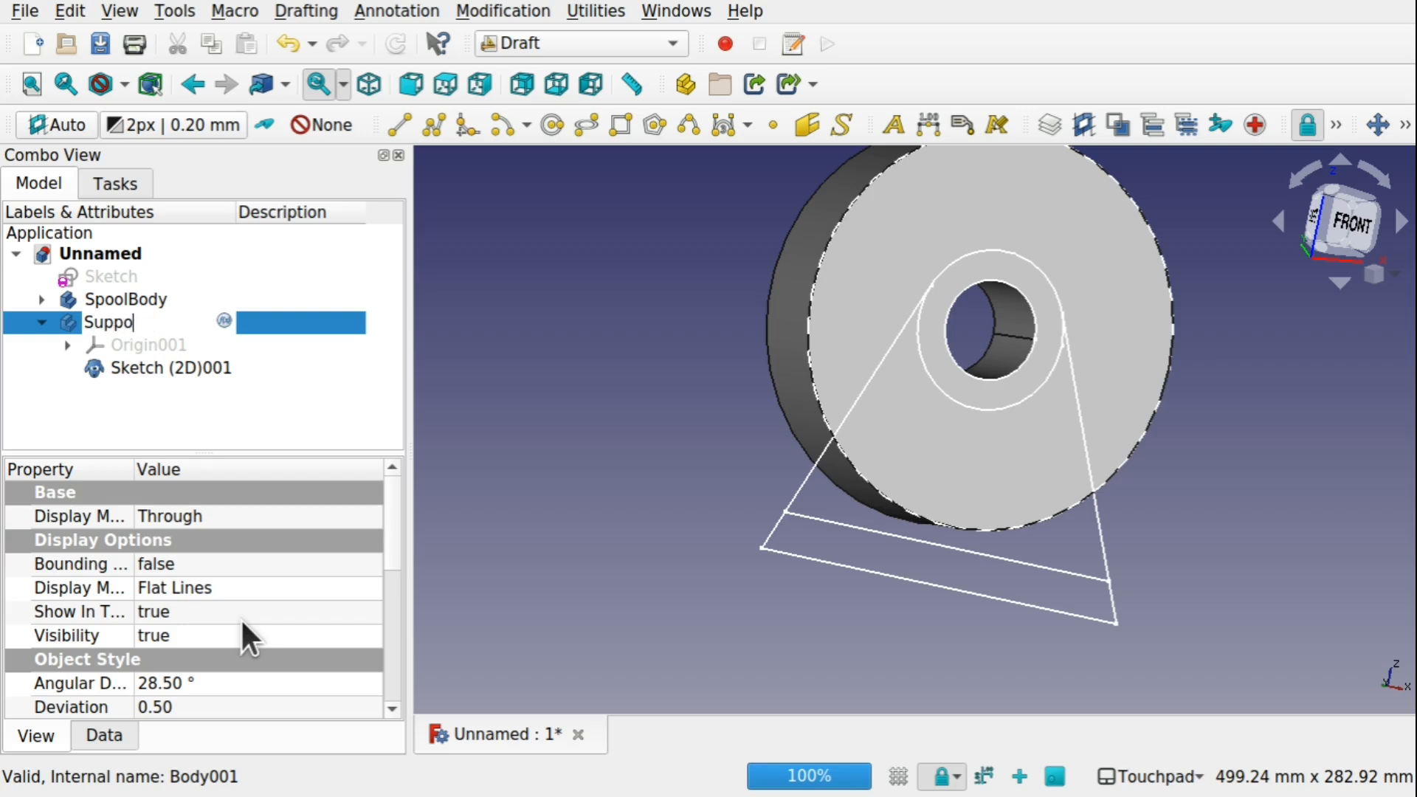
pyautogui.write('rtBody')
pyautogui.press('Return')
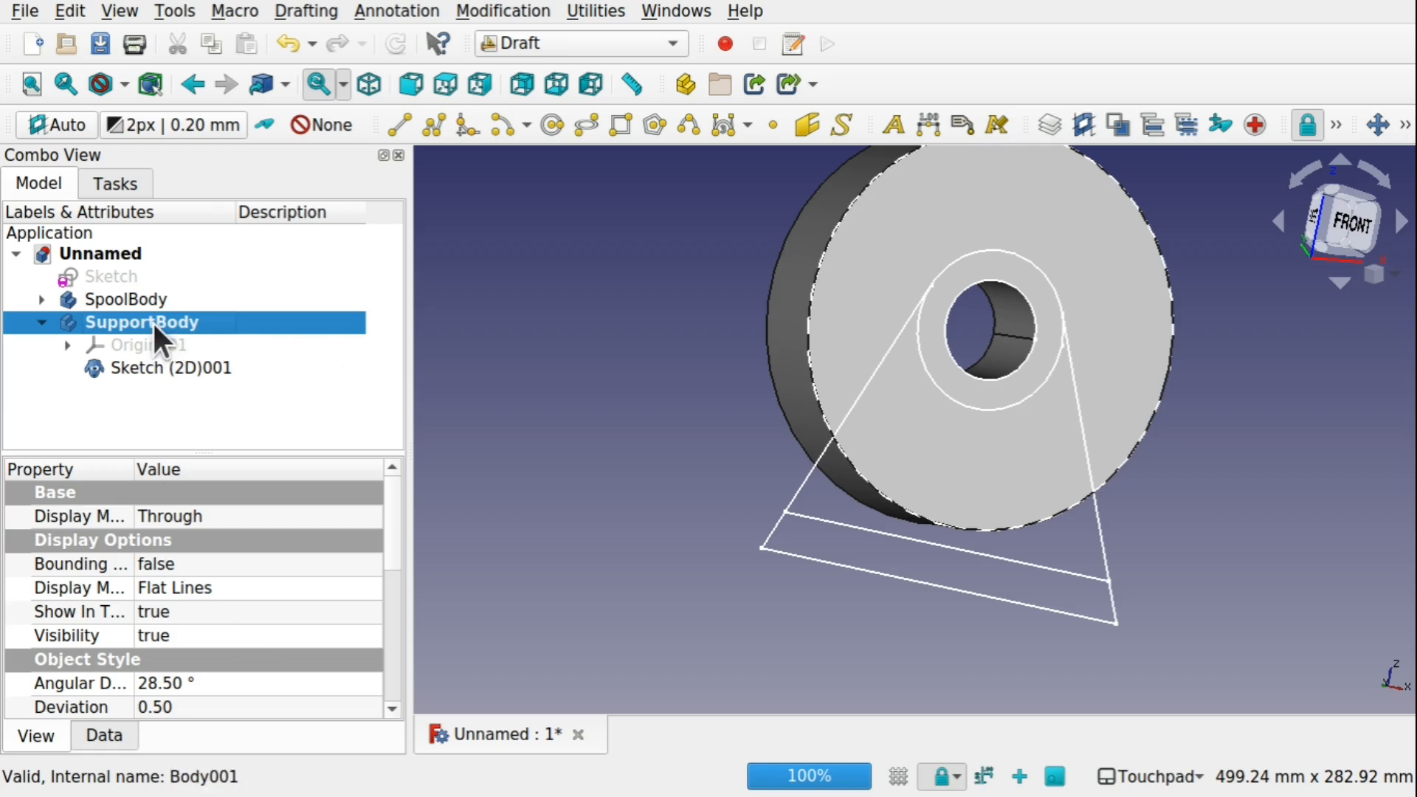
# Switch to the Part Design workbench and show the model tree again.
pyautogui.click(550, 48)
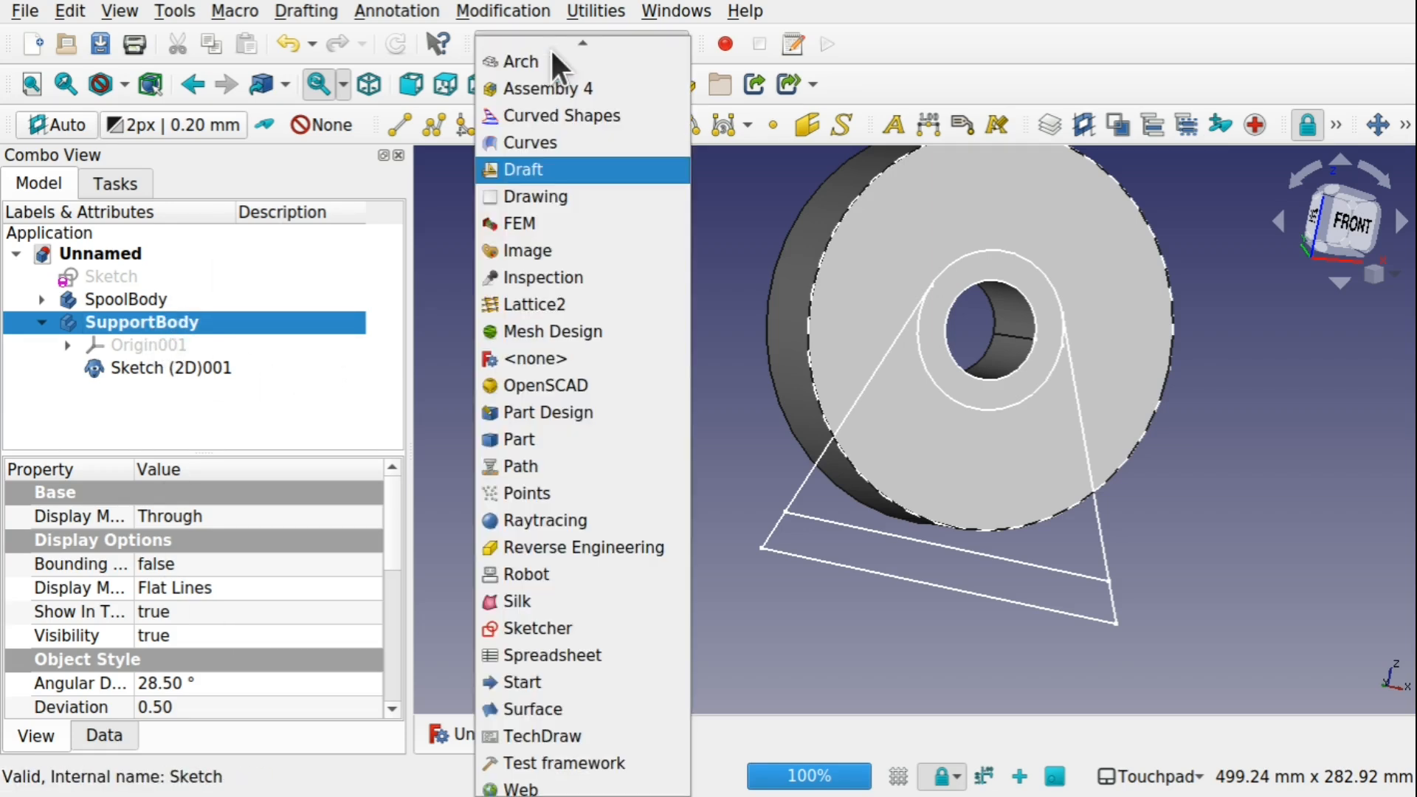
pyautogui.click(560, 412)
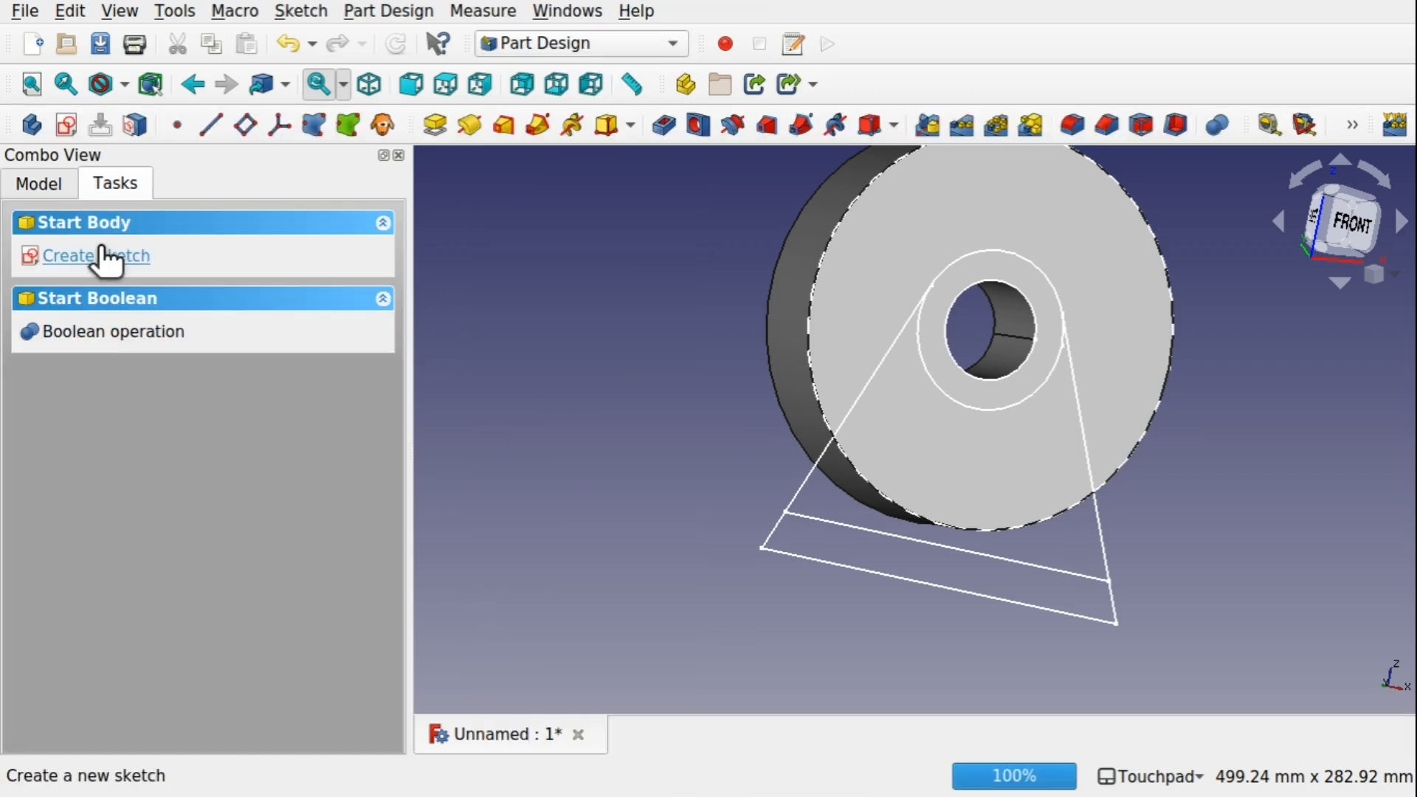
pyautogui.click(37, 184)
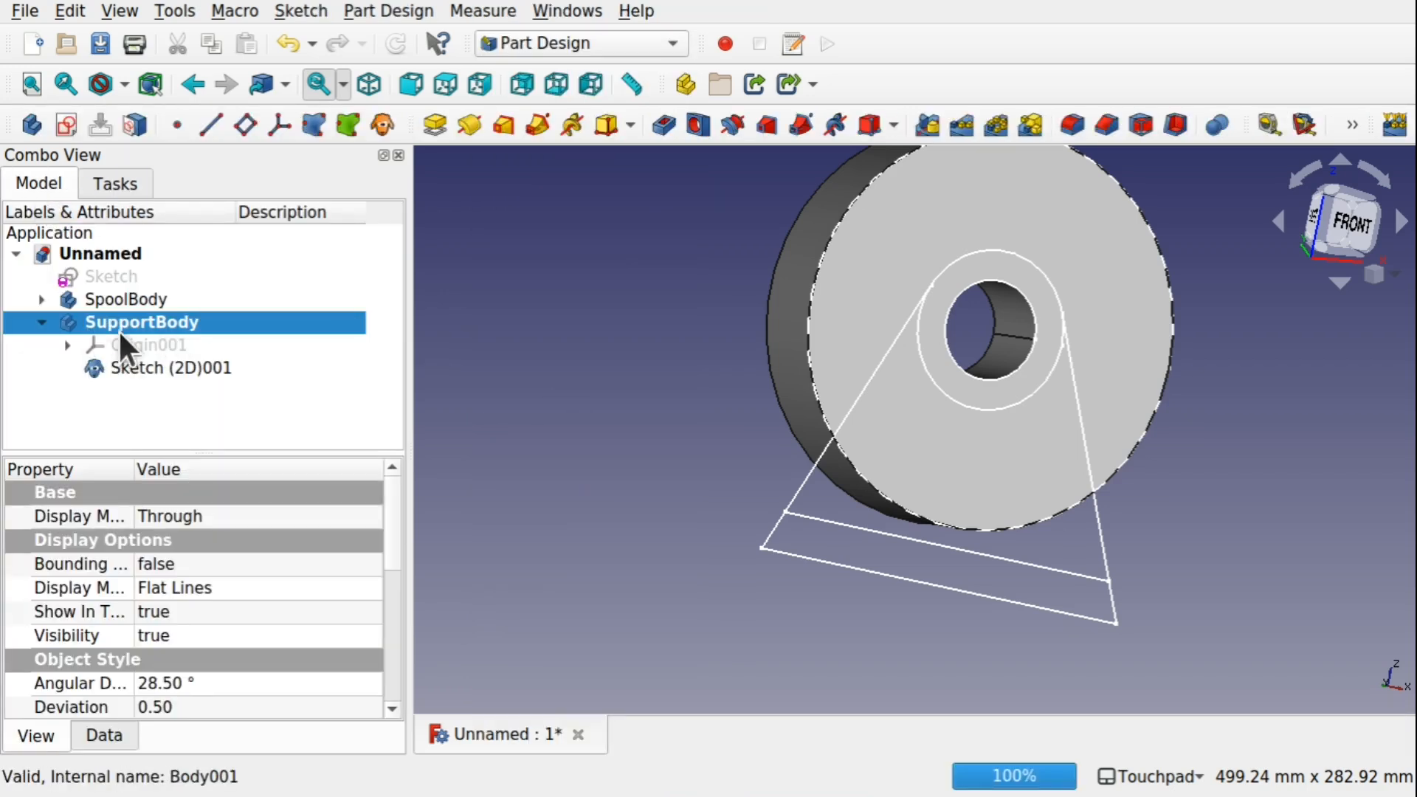
# Deactivate SupportBody, make SpoolBody the active body, and switch the active body back to SupportBody.
pyautogui.click(113, 295)
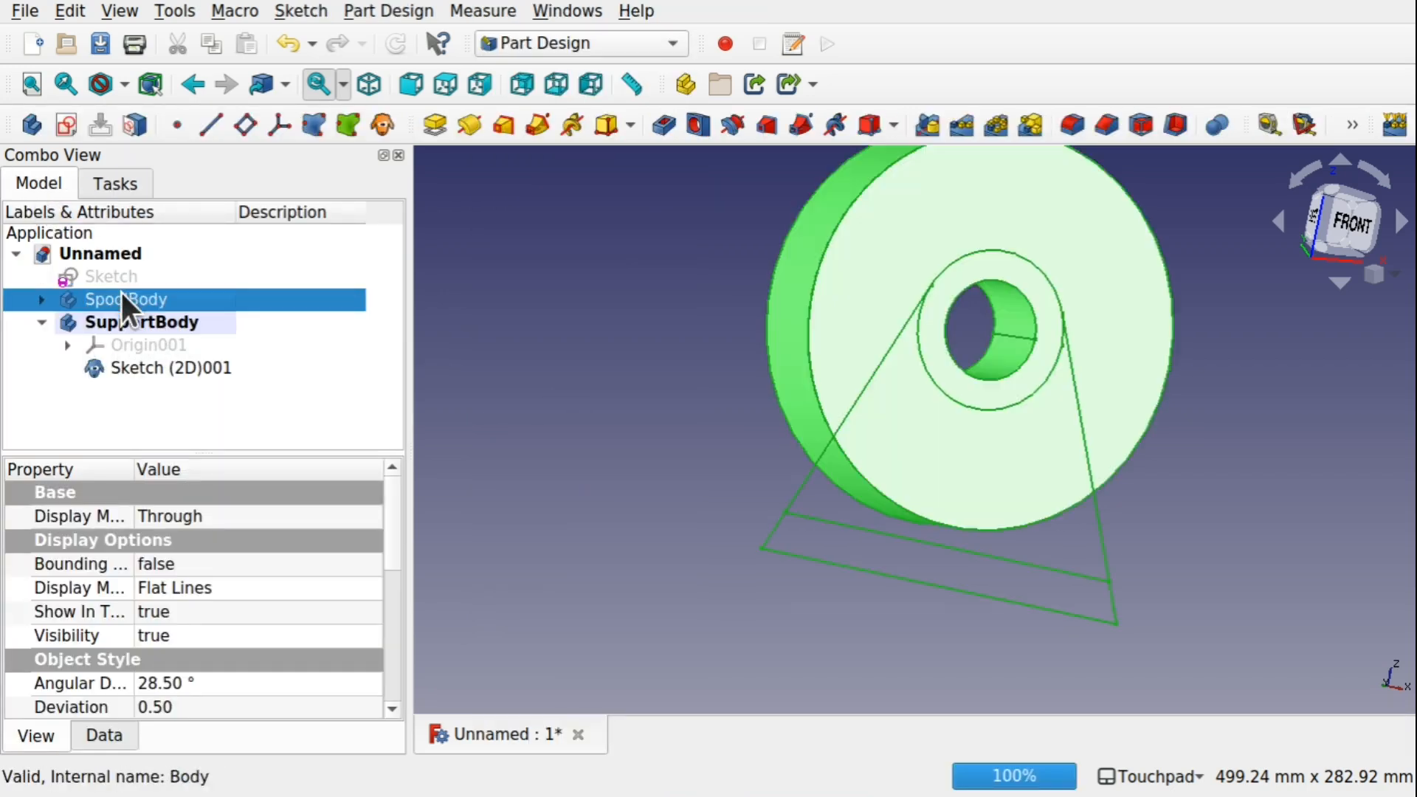
pyautogui.click(137, 324)
pyautogui.rightClick(136, 334)
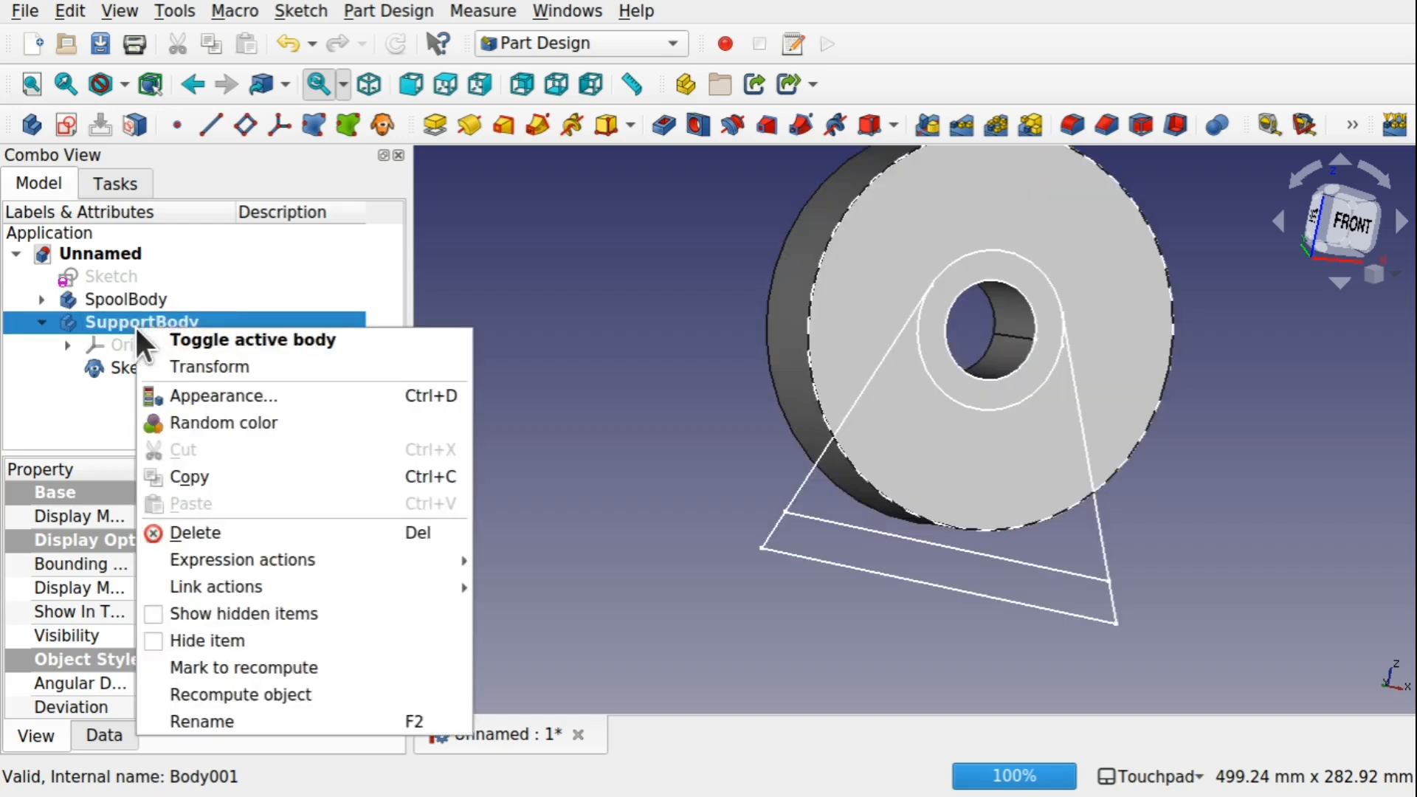
pyautogui.click(213, 341)
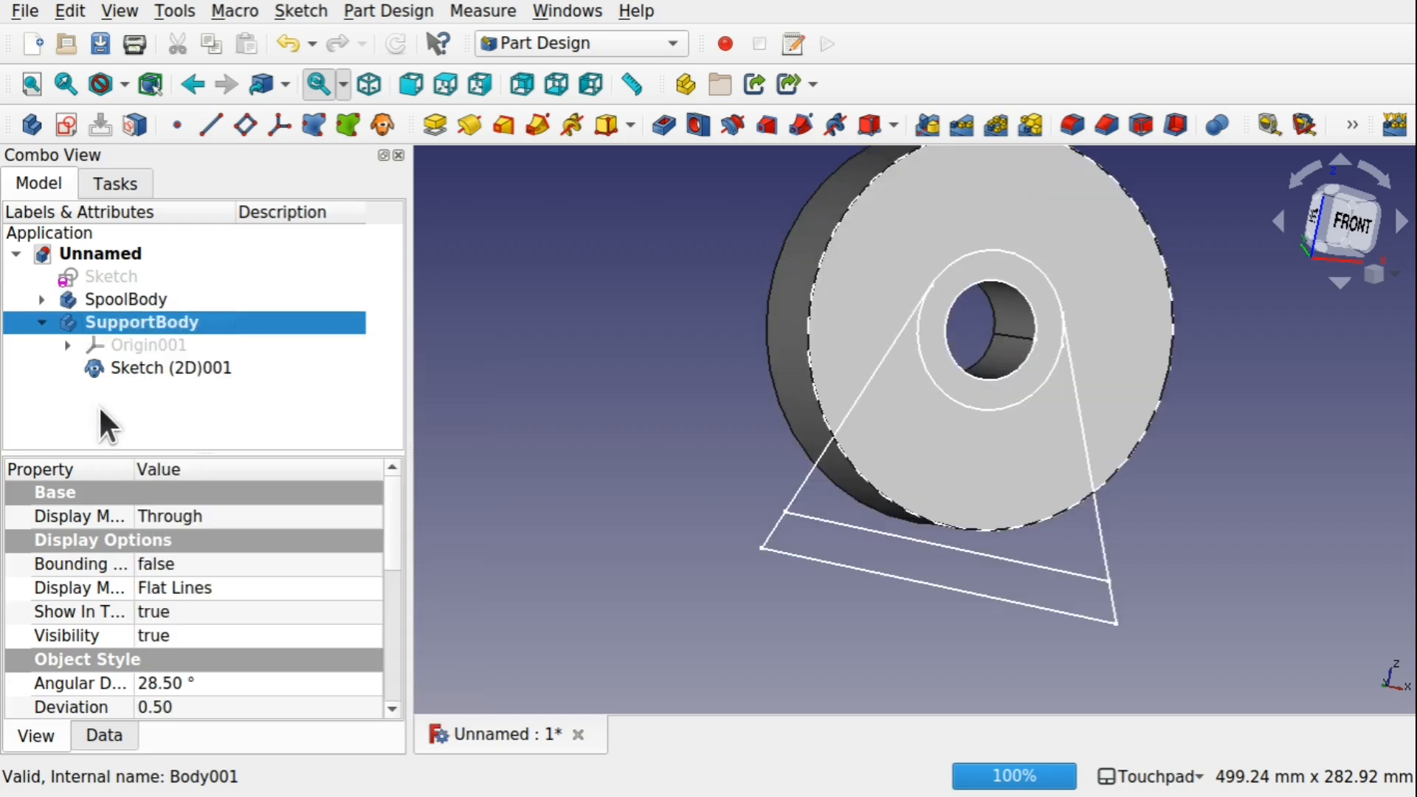
pyautogui.doubleClick(132, 298)
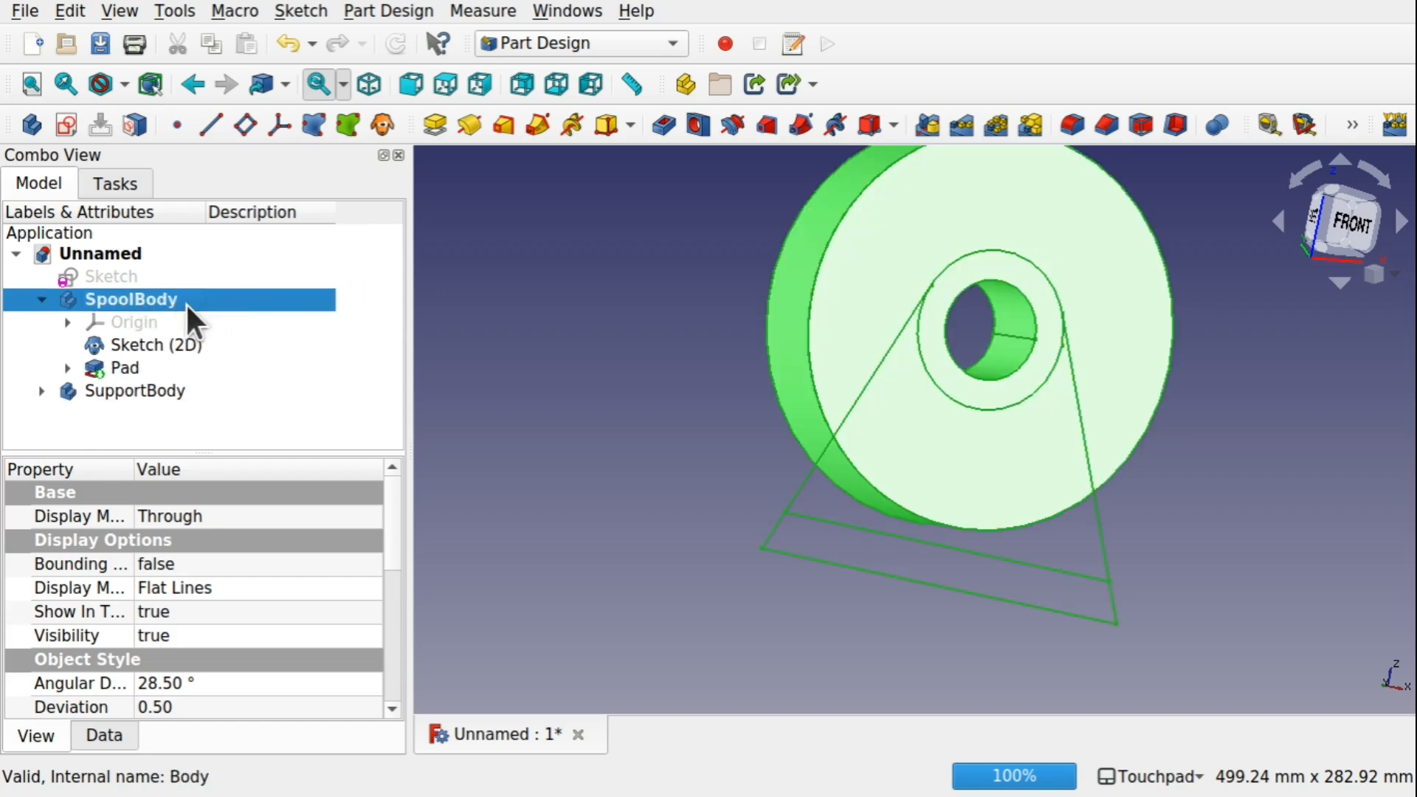
pyautogui.doubleClick(143, 296)
pyautogui.doubleClick(143, 296)
pyautogui.click(163, 340)
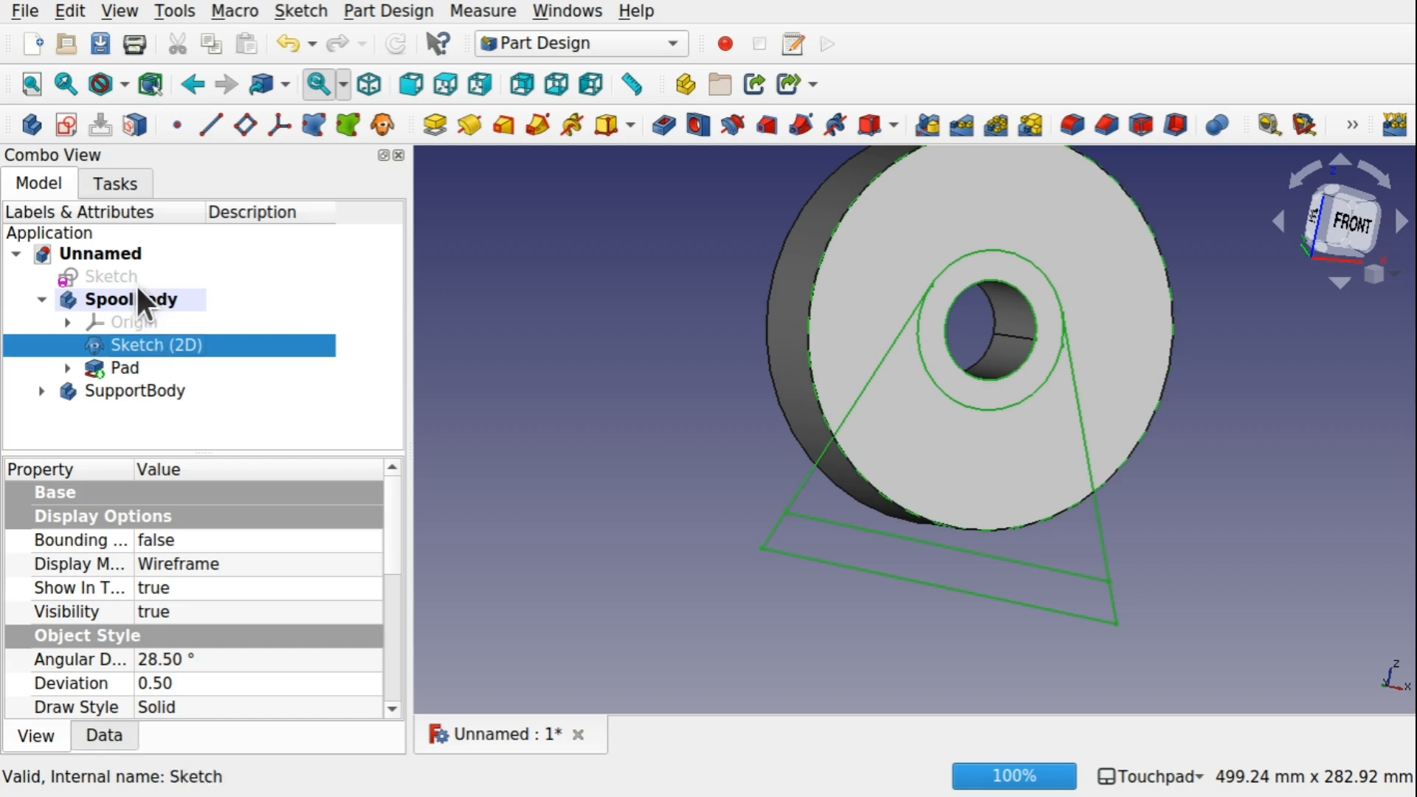
pyautogui.doubleClick(154, 386)
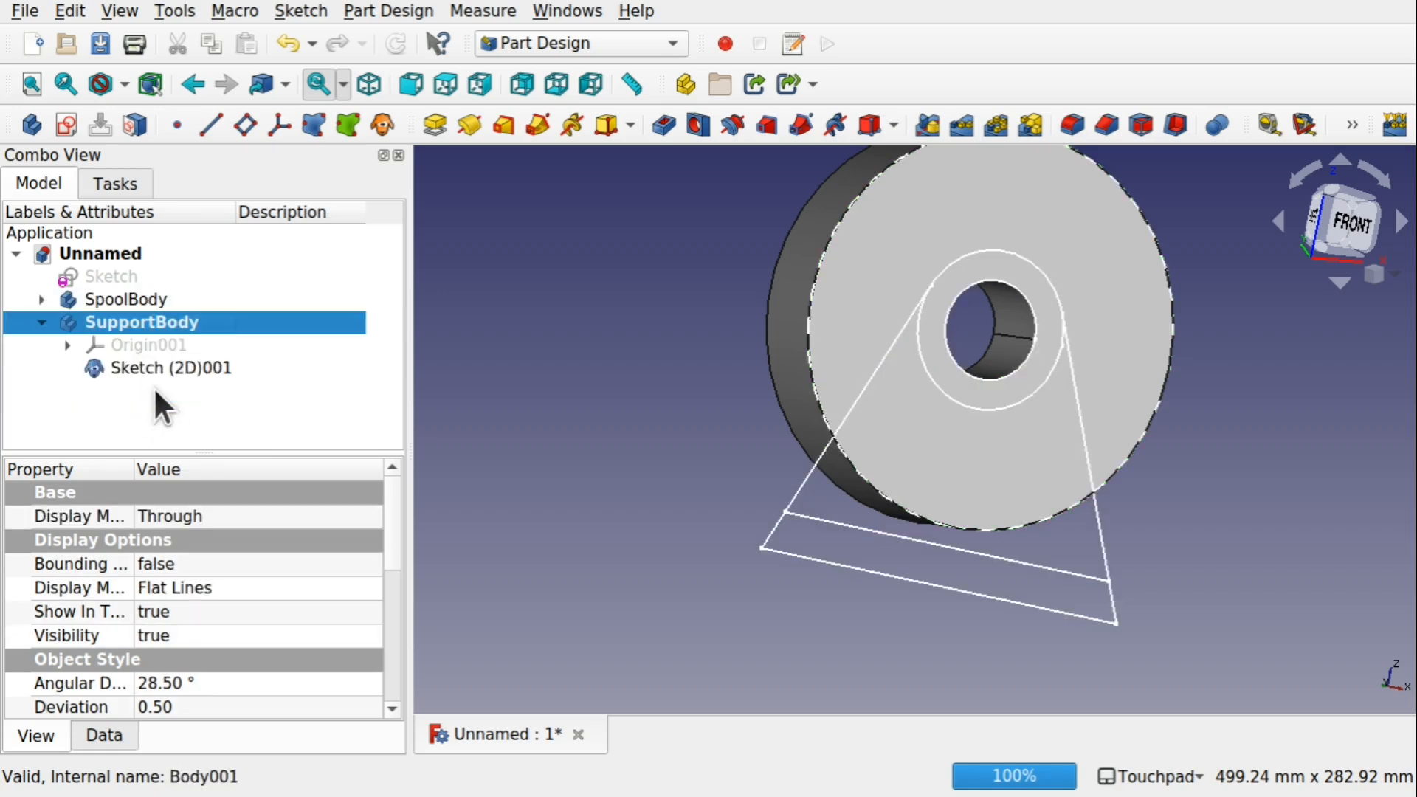
pyautogui.click(151, 345)
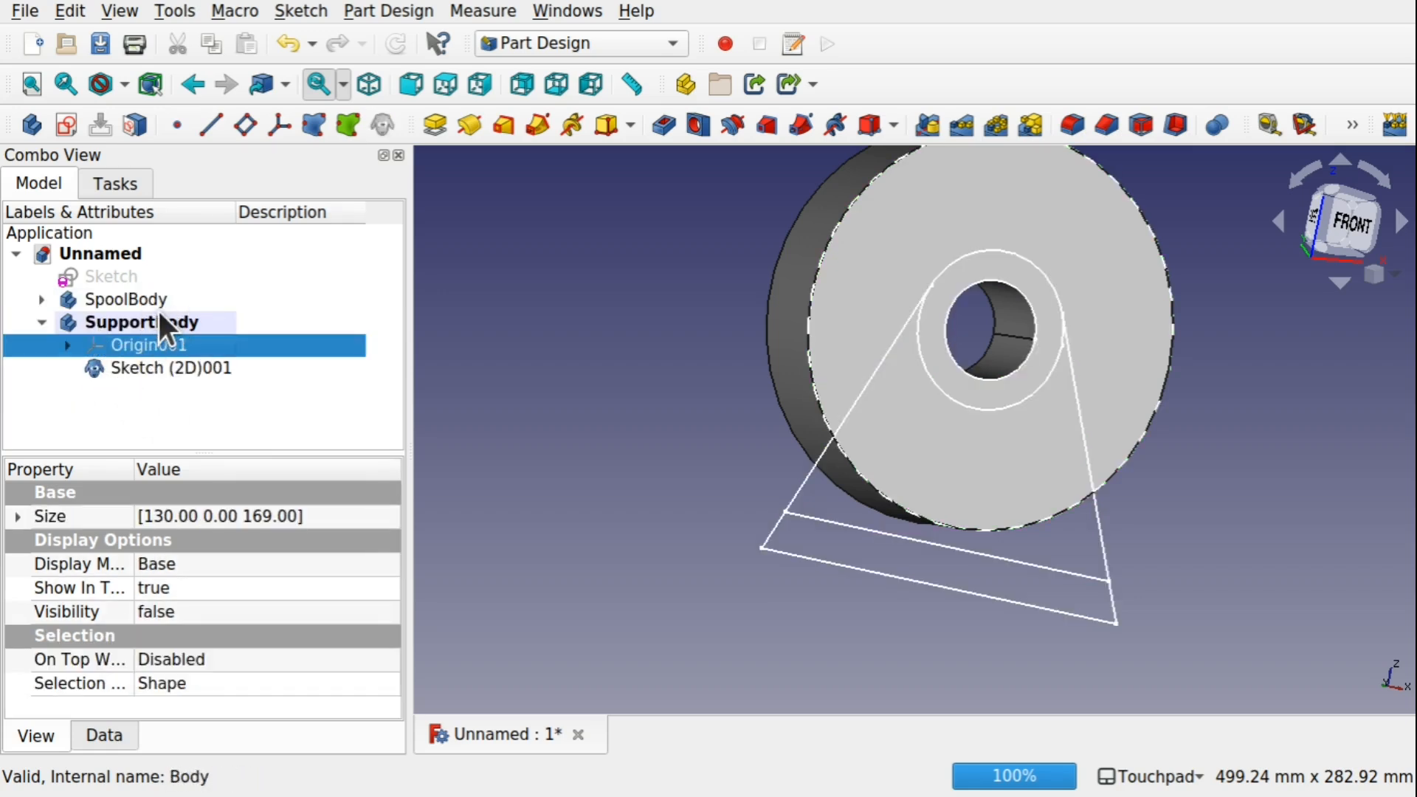
pyautogui.click(157, 321)
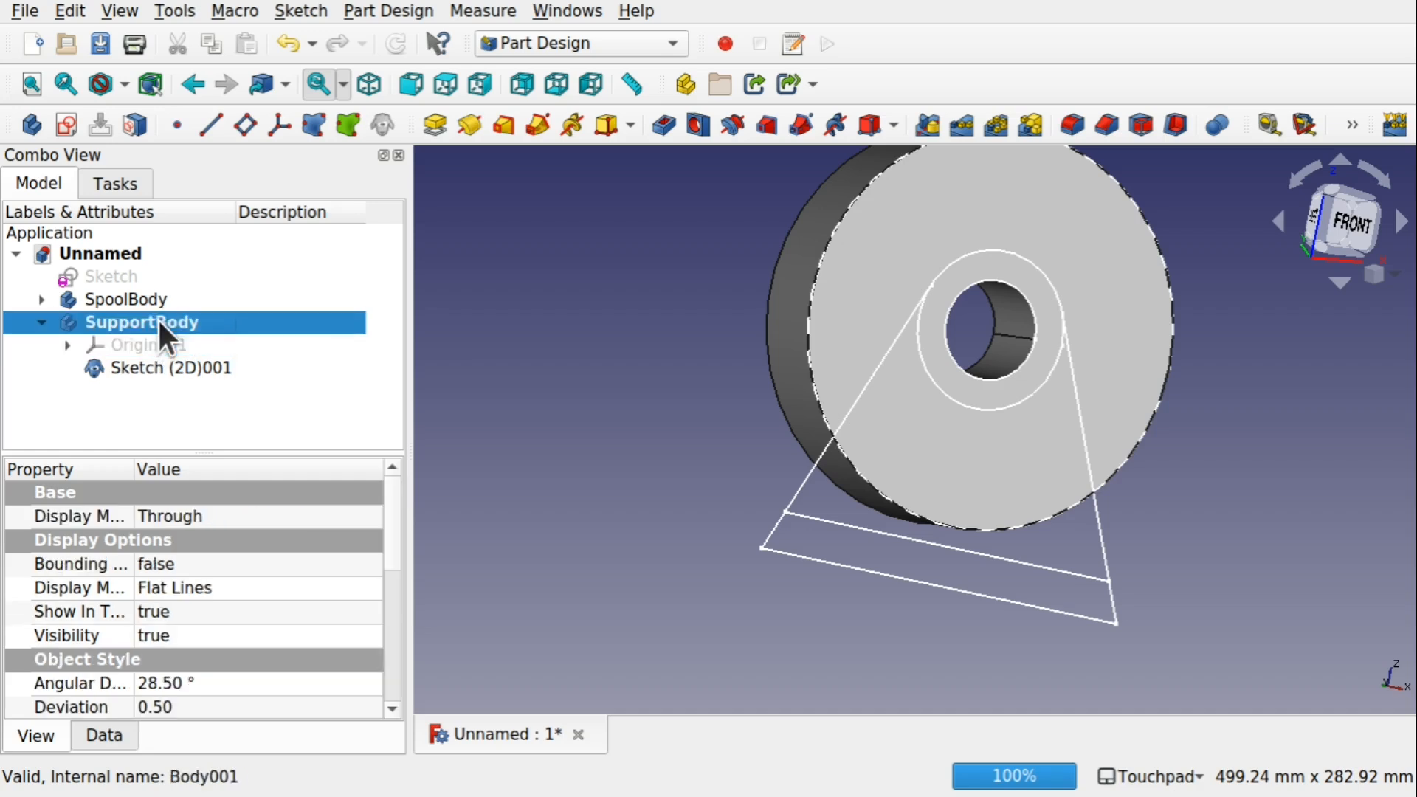
pyautogui.click(122, 183)
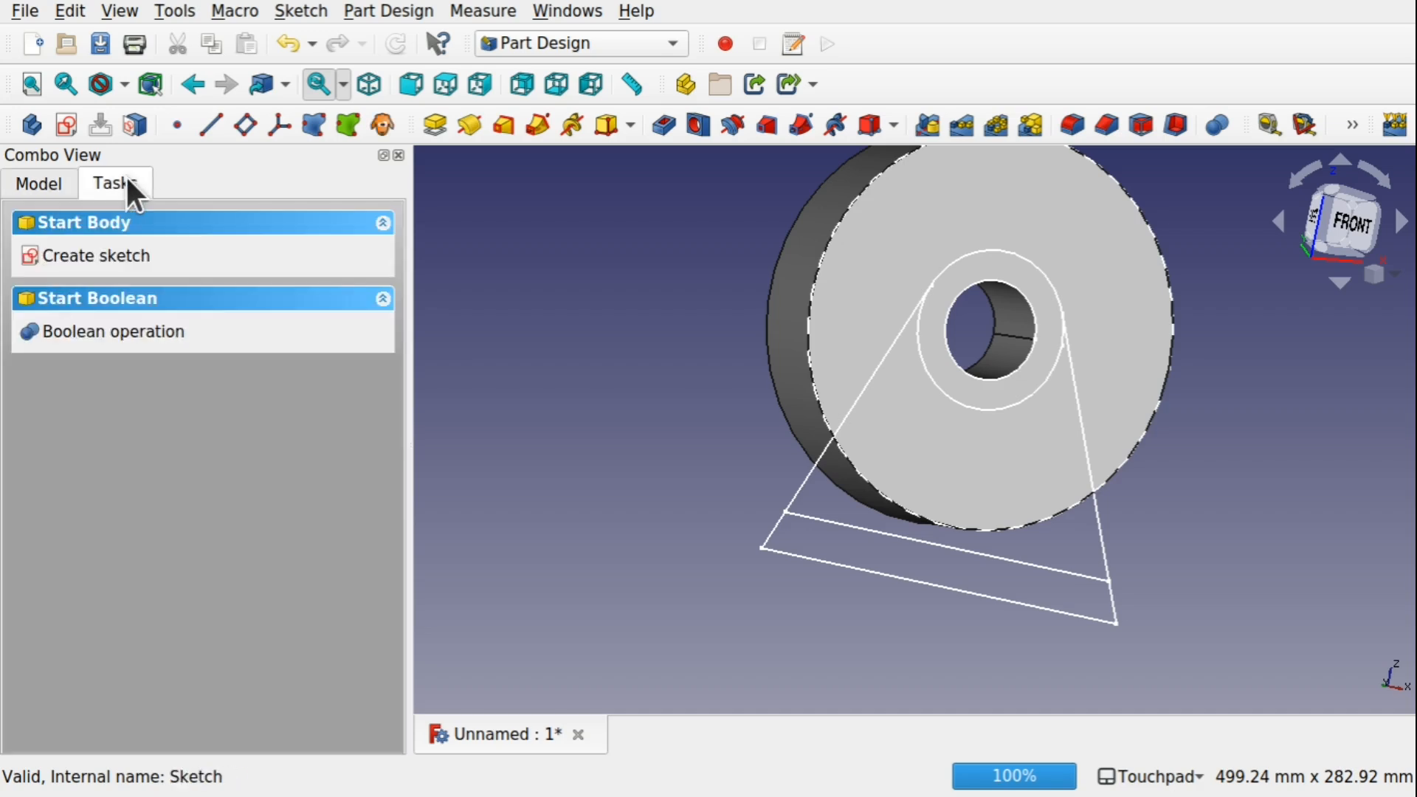
pyautogui.click(44, 183)
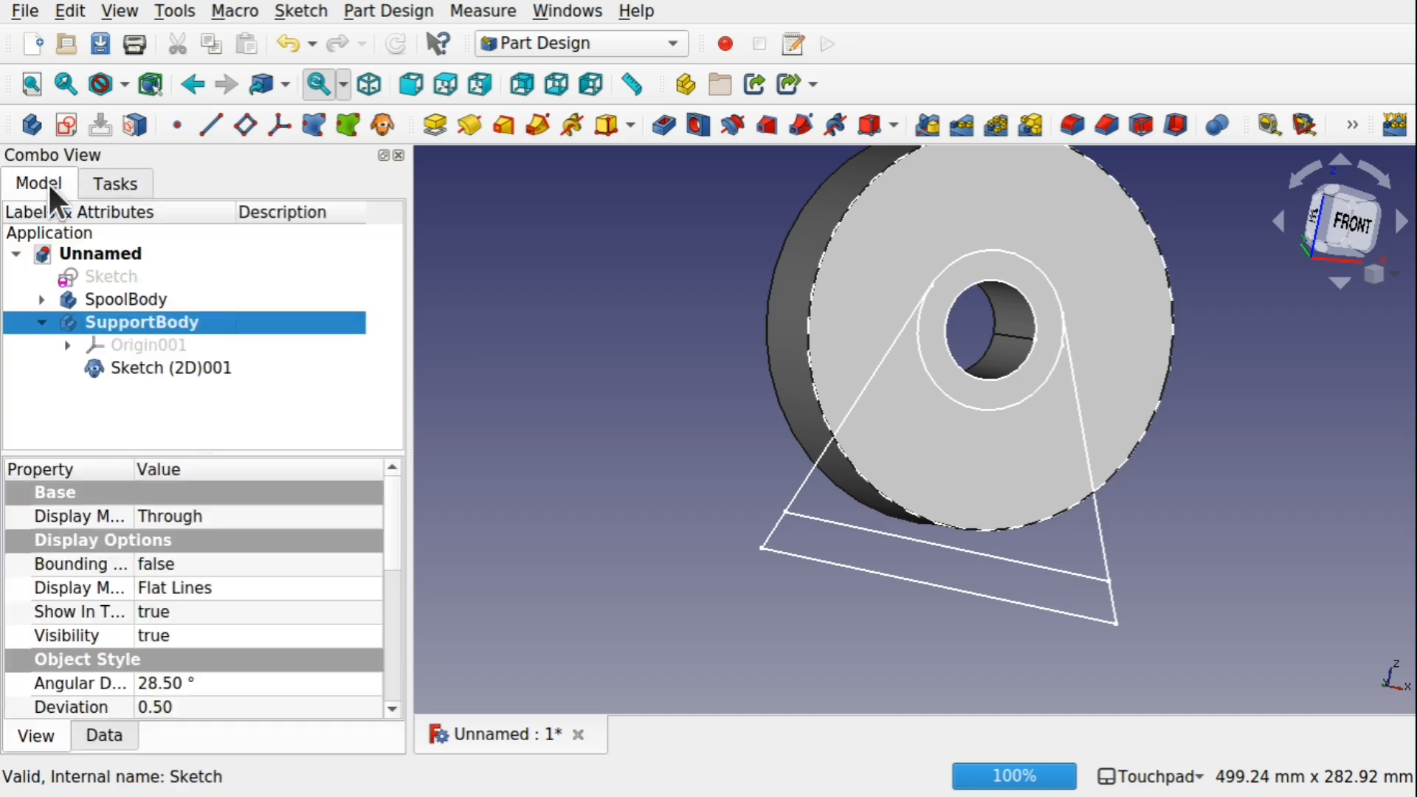
# Create a new sketch in SupportBody on its XZ base plane.
pyautogui.click(68, 124)
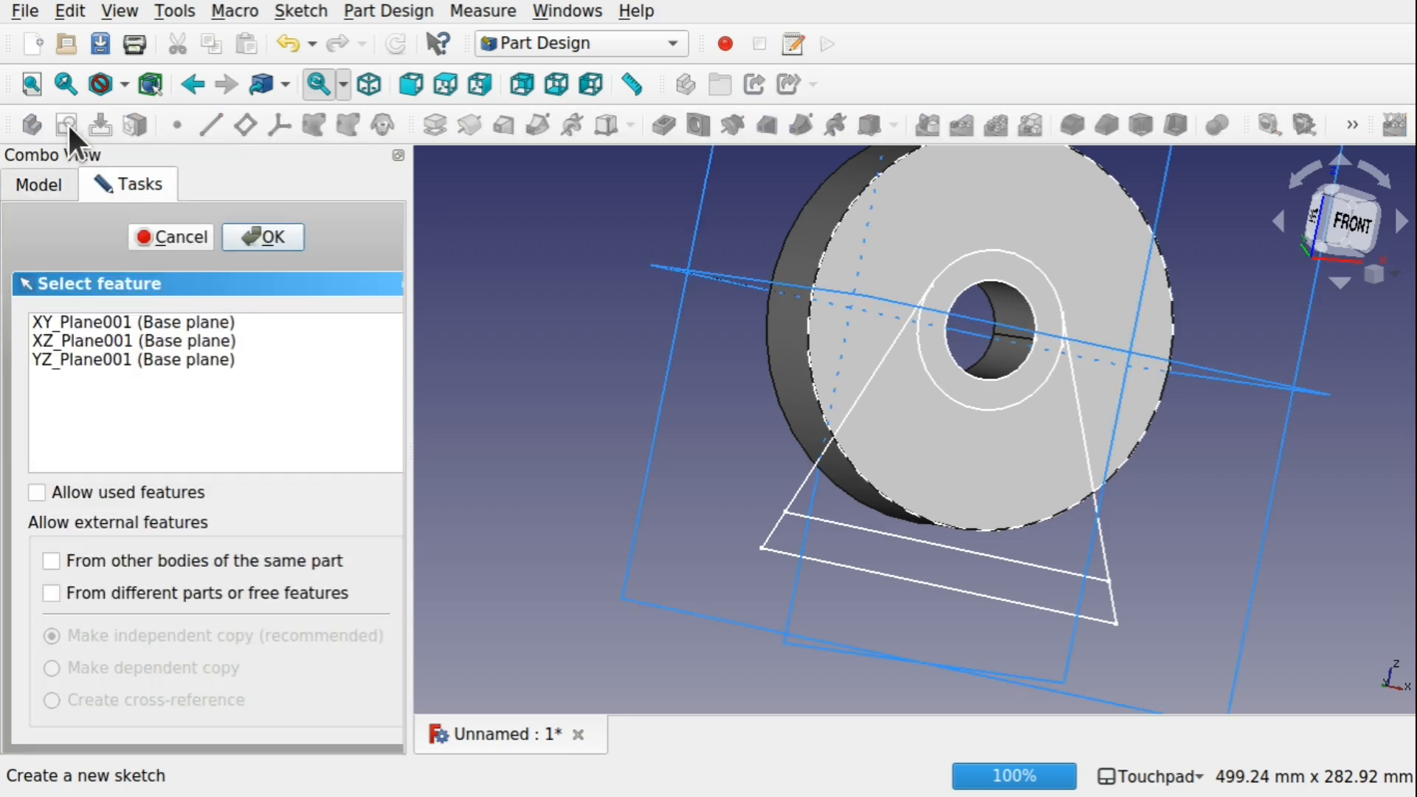
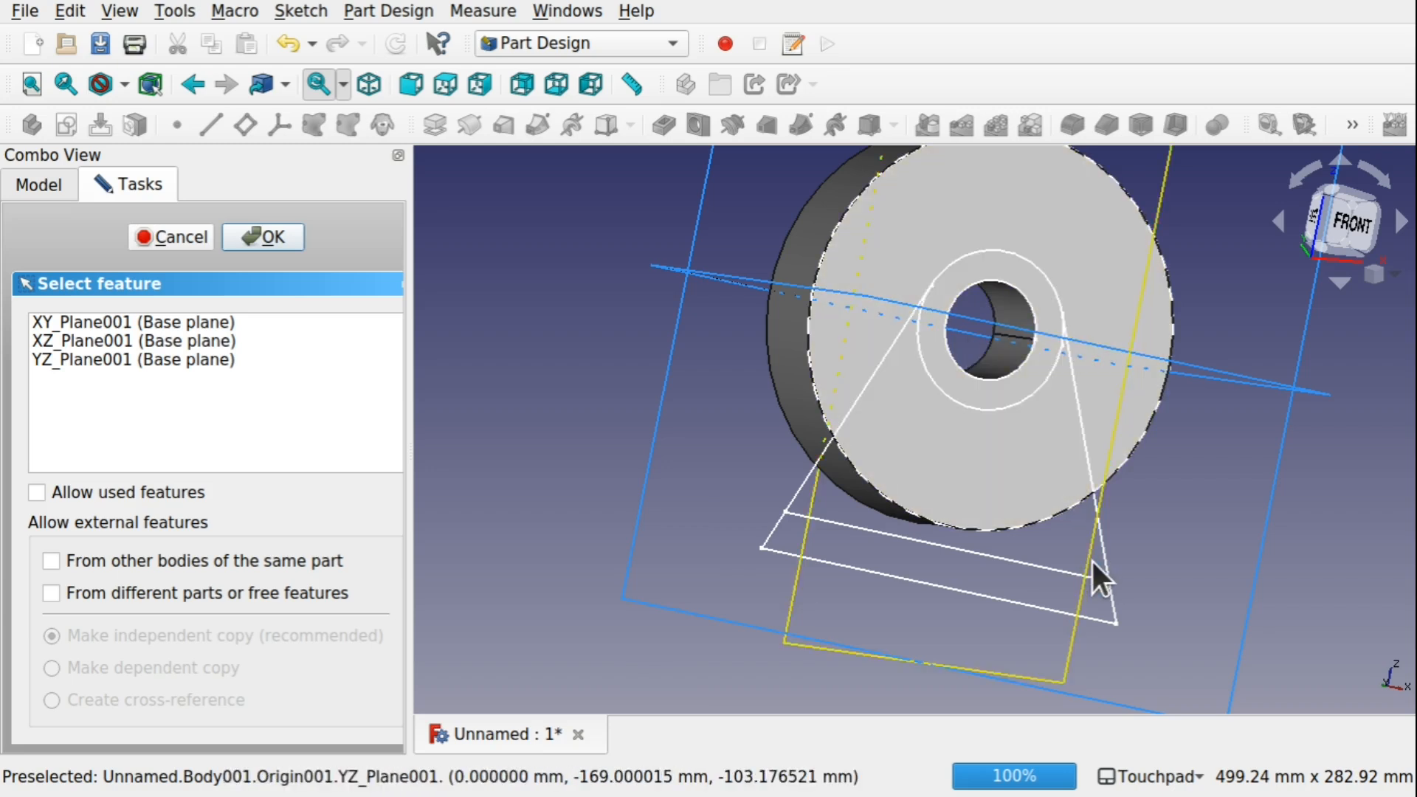
pyautogui.click(632, 564)
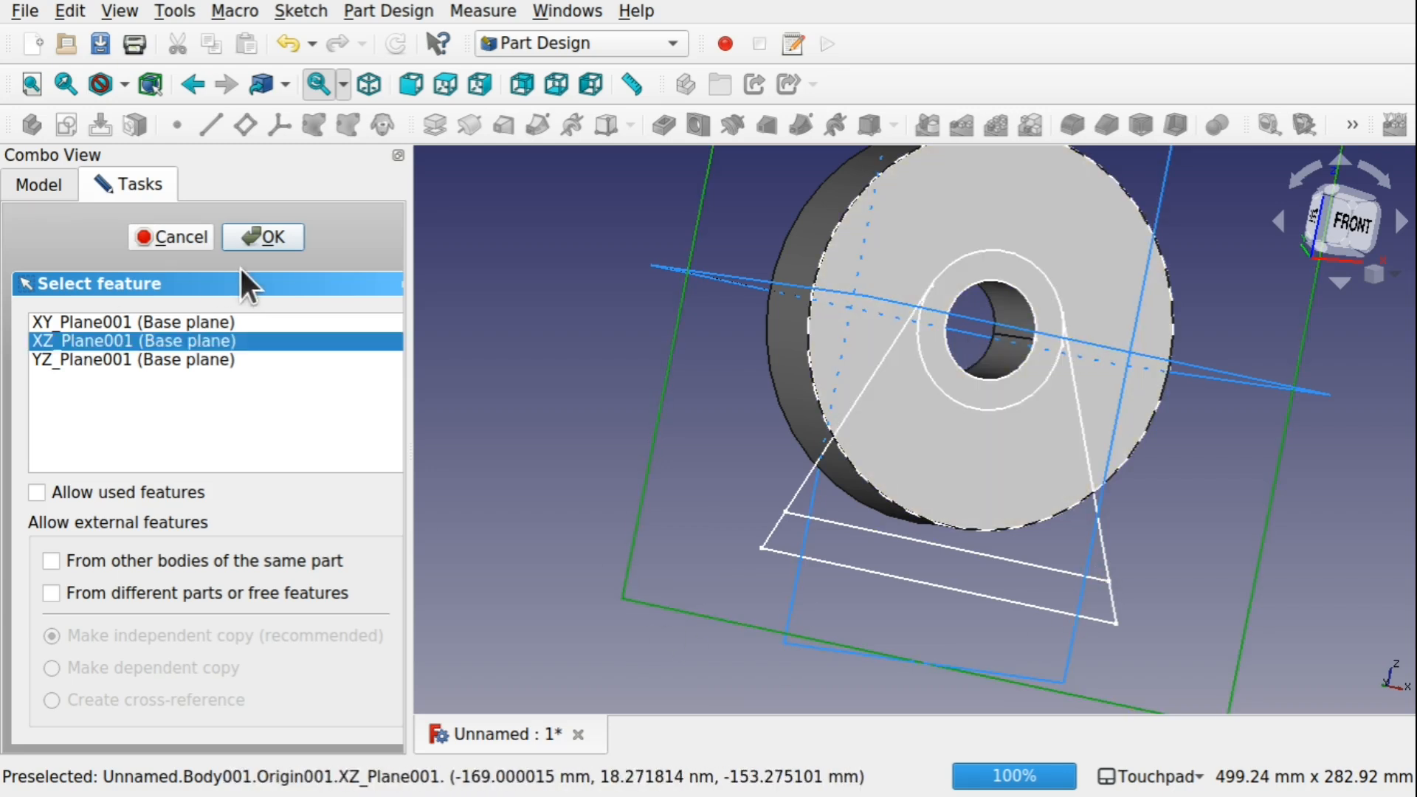
pyautogui.click(279, 237)
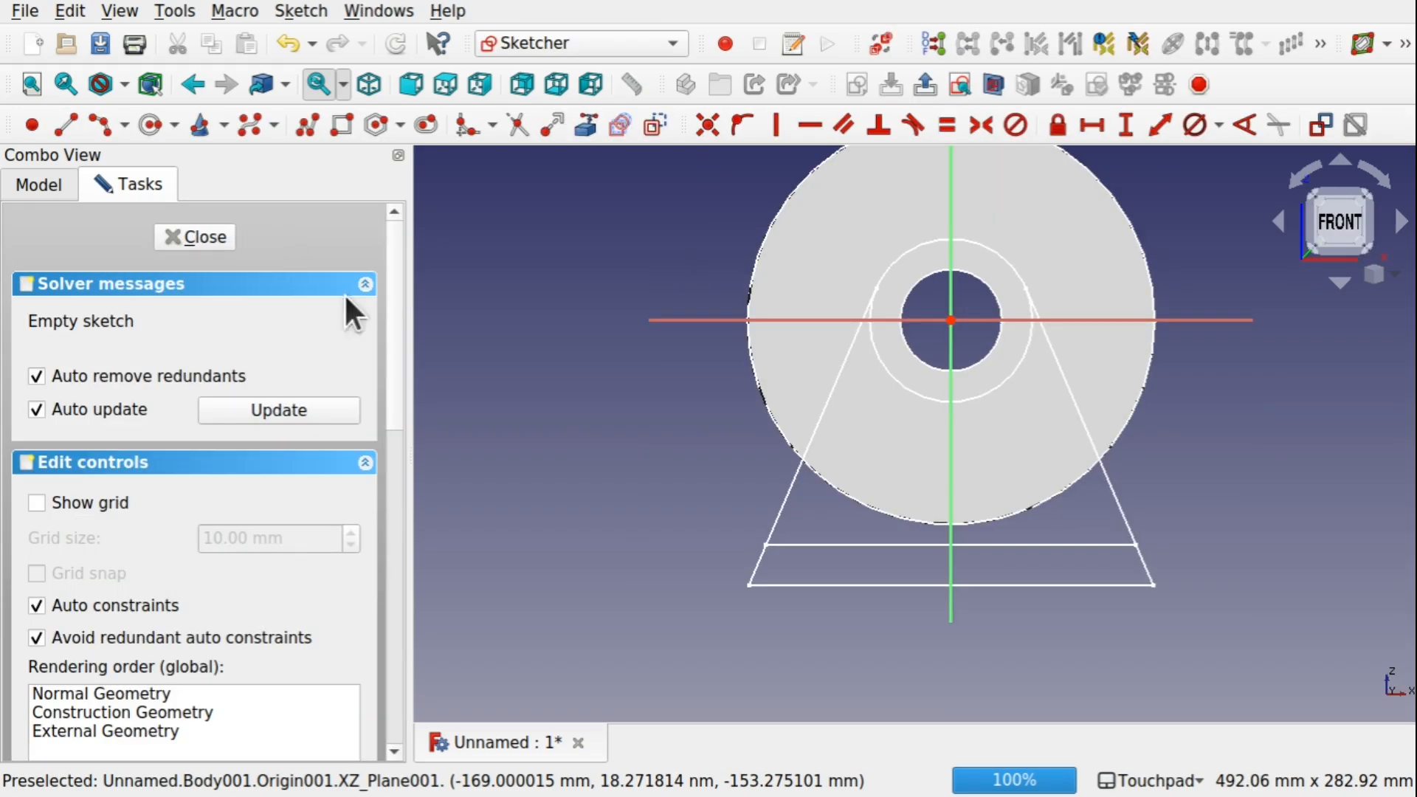
# Hide SpoolBody and its cloned sketch Sketch (2D), and collapse SpoolBody in the model tree.
pyautogui.click(41, 186)
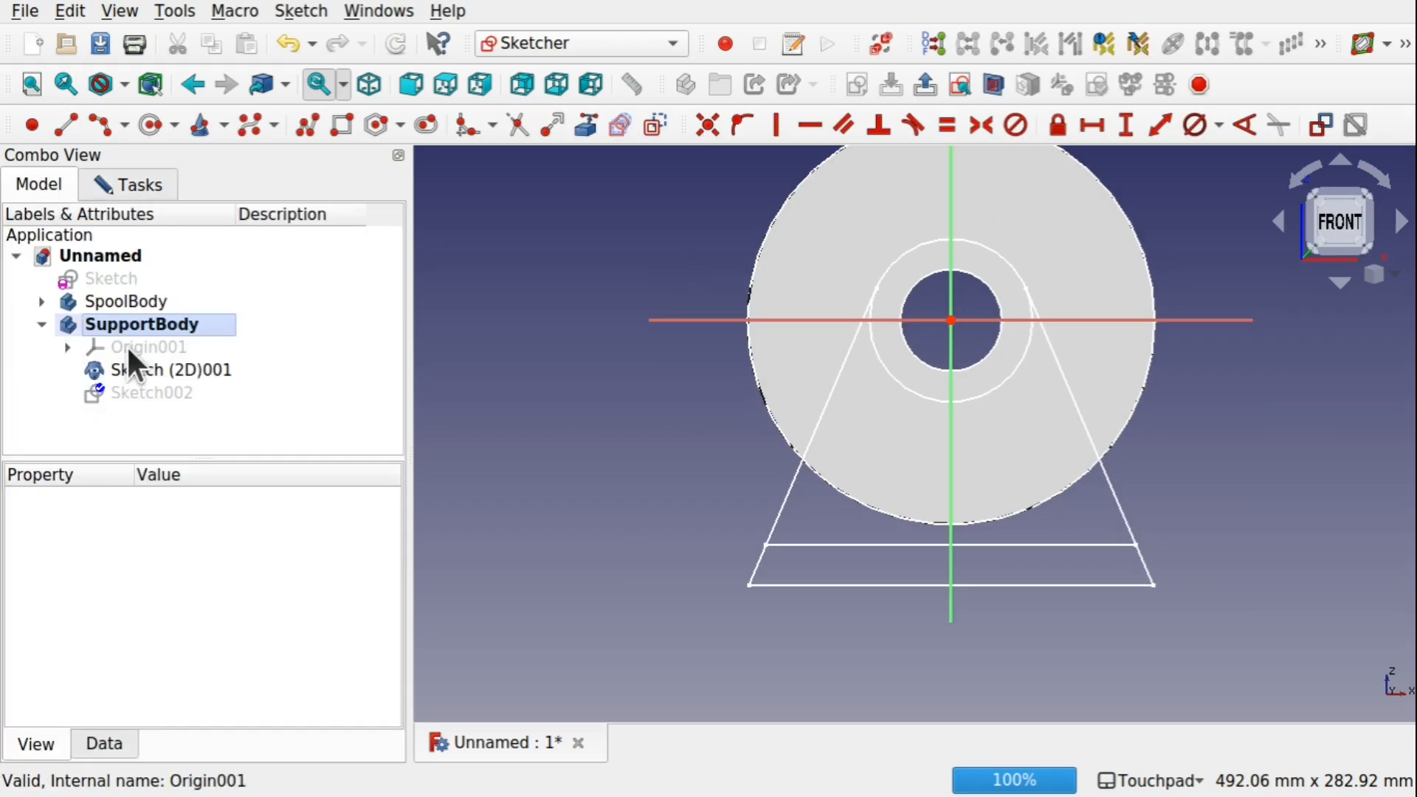
pyautogui.click(142, 306)
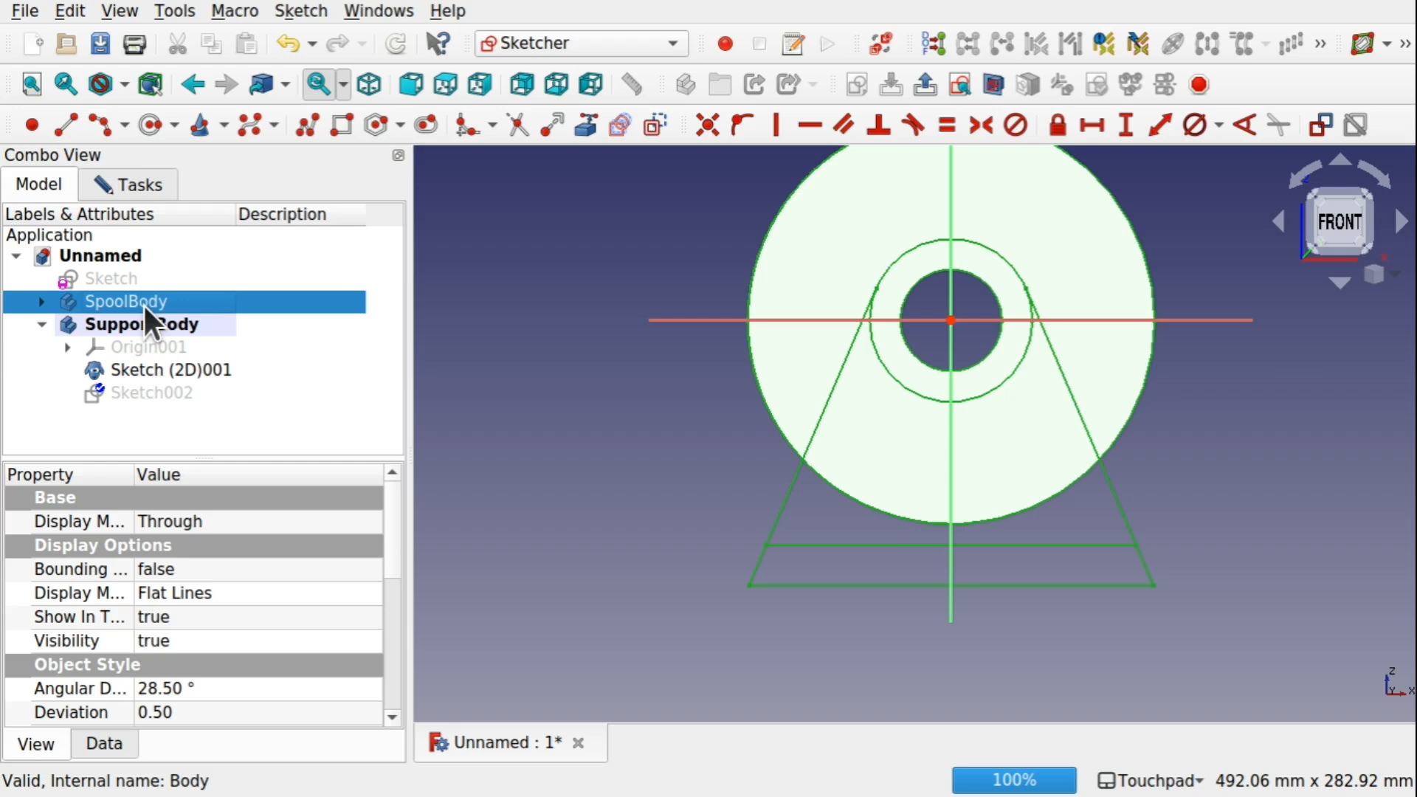
pyautogui.press('space')
pyautogui.click(40, 301)
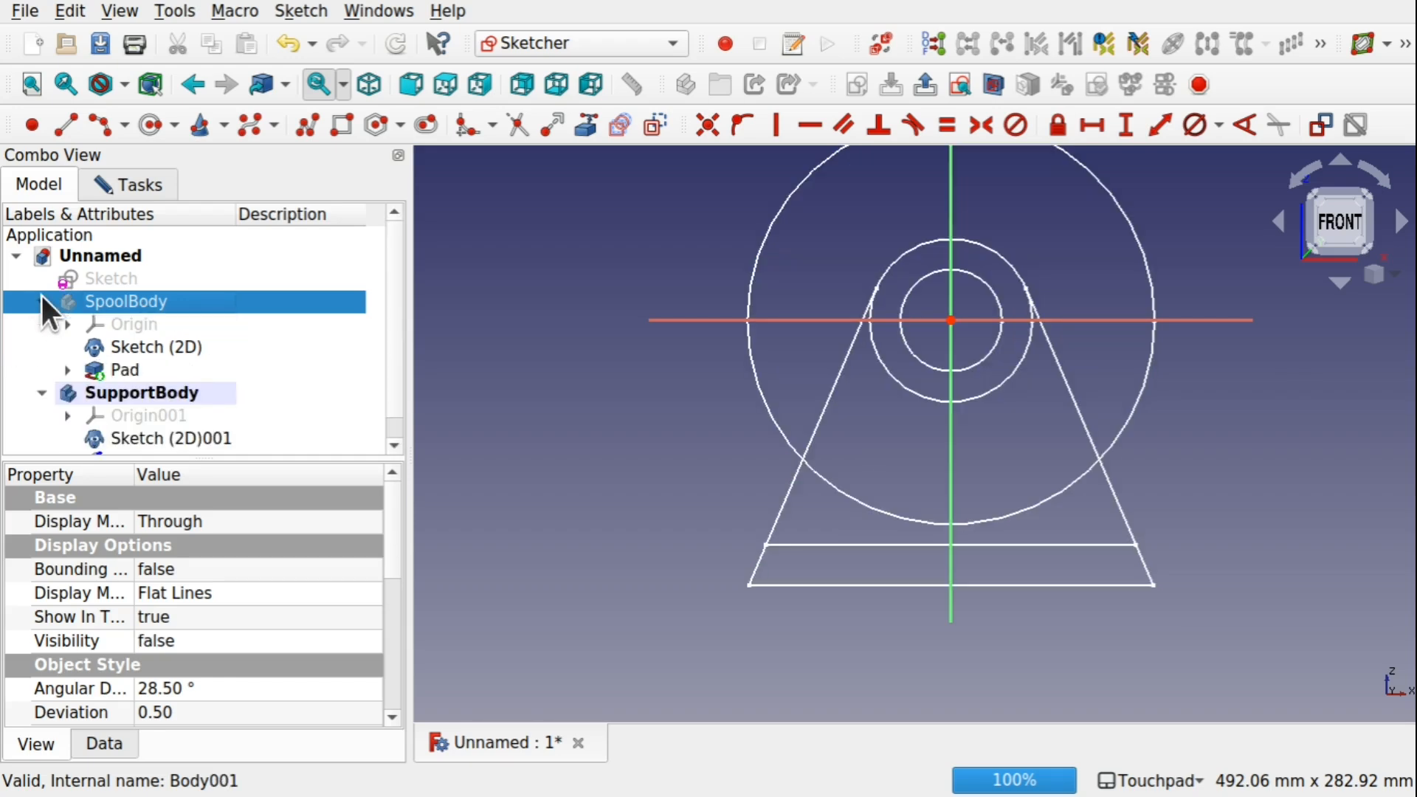
pyautogui.click(171, 347)
pyautogui.press('space')
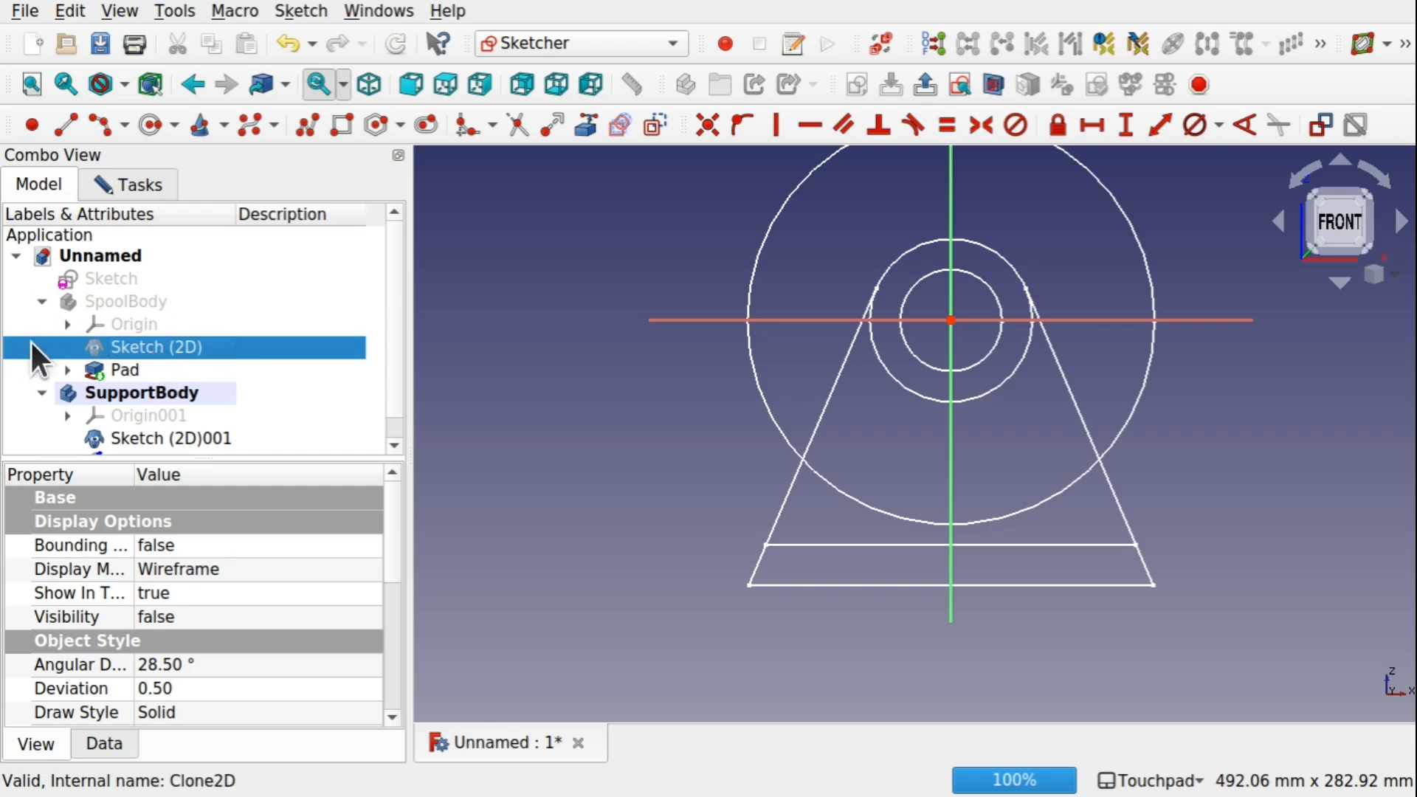
pyautogui.click(33, 371)
pyautogui.click(167, 440)
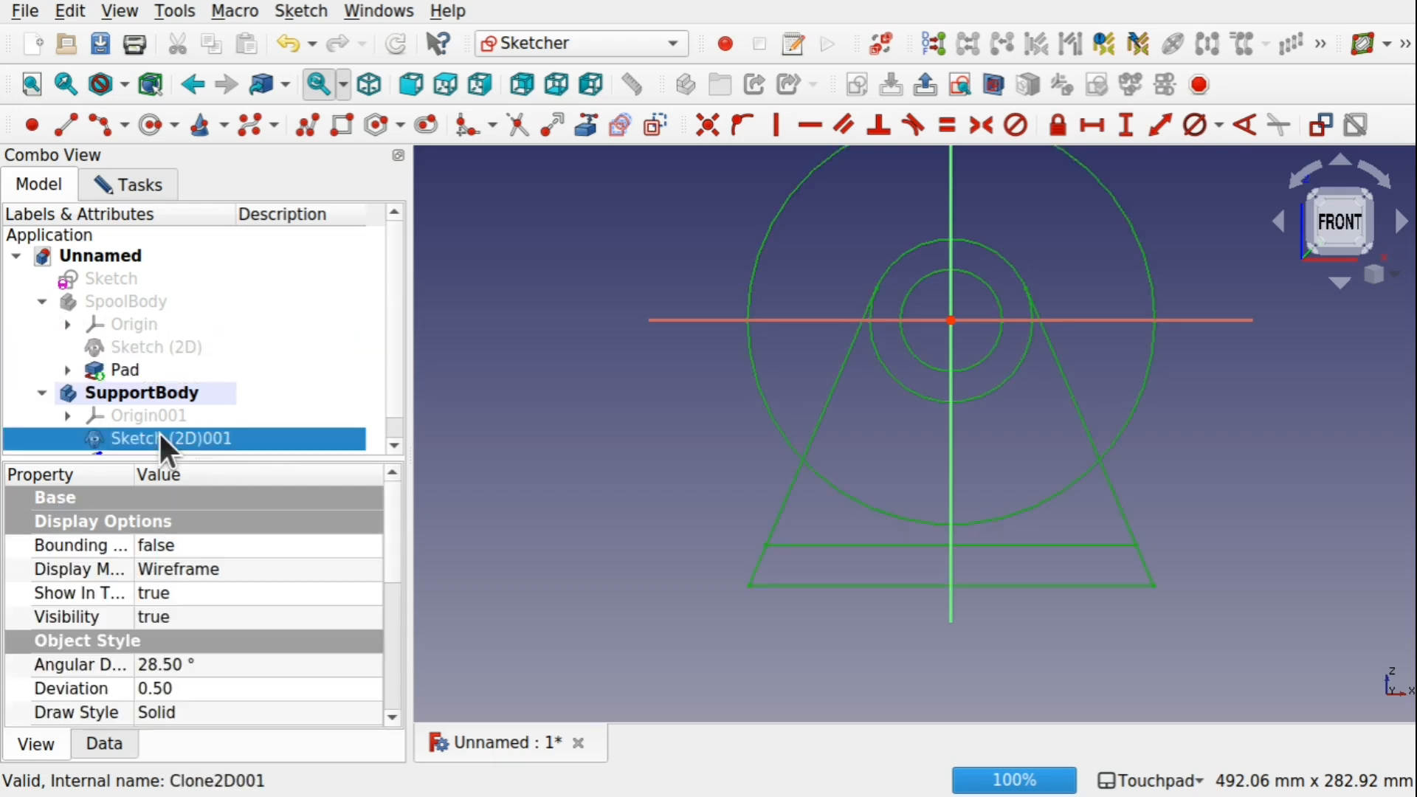
pyautogui.click(42, 301)
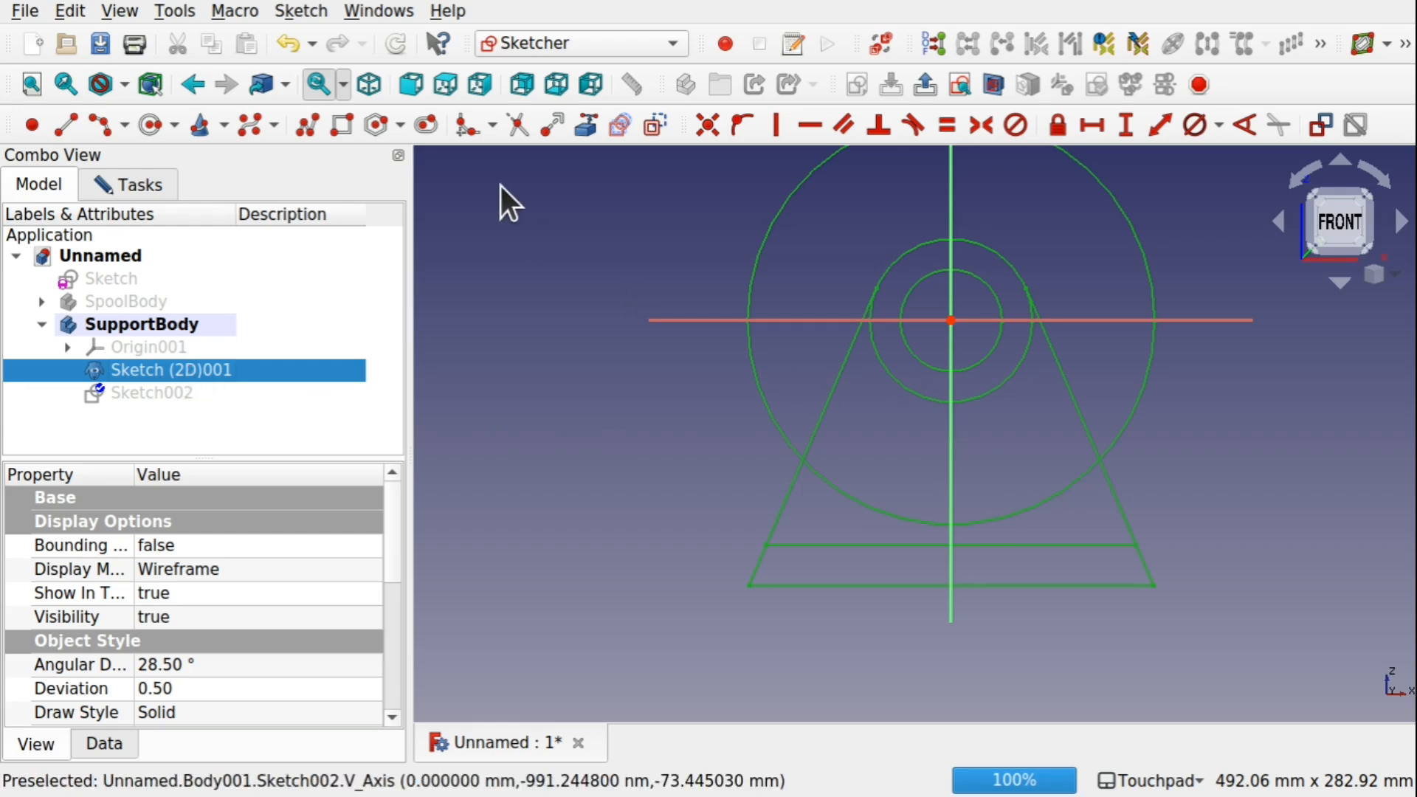
# Link the two slanted side lines of the cloned sketch as external geometry in the new sketch.
pyautogui.click(592, 131)
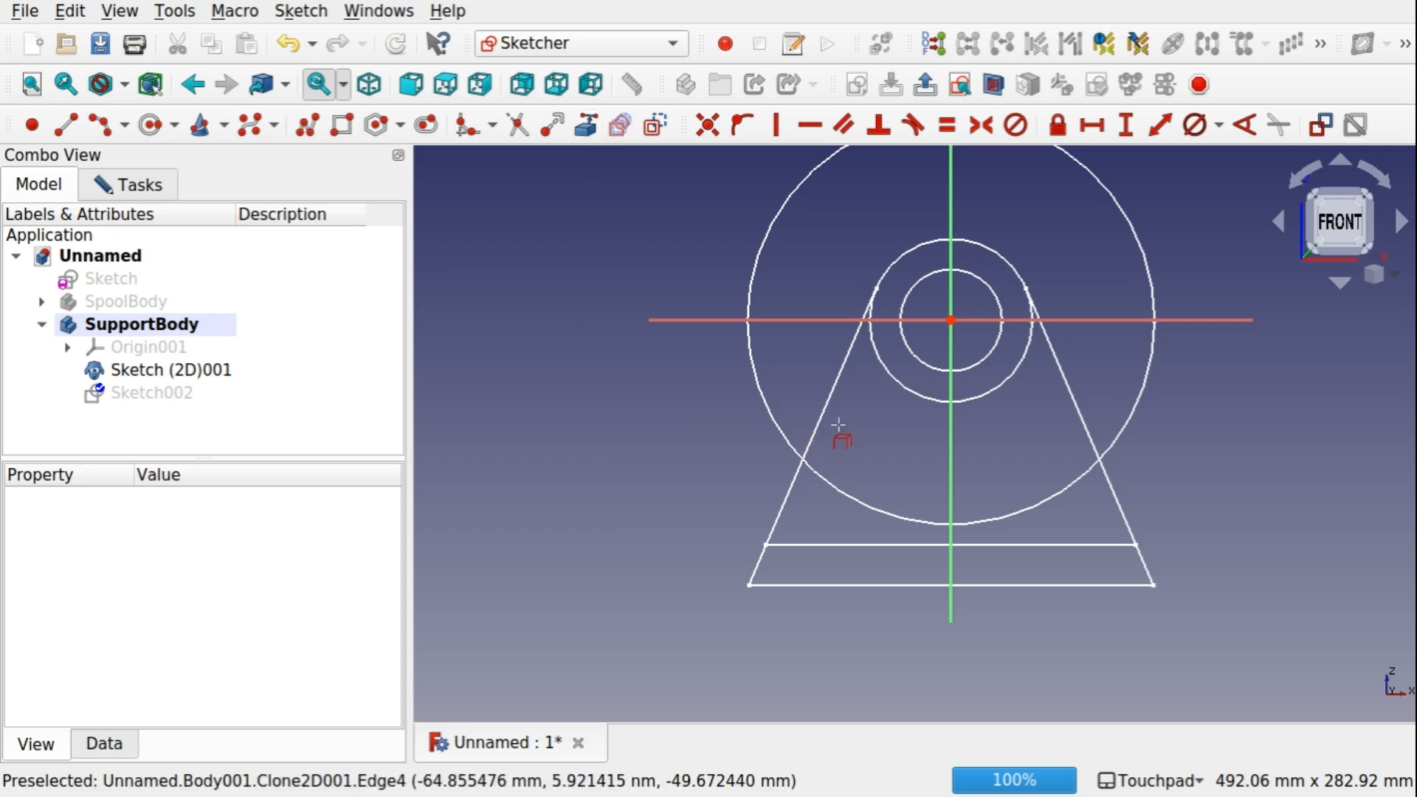
pyautogui.click(826, 443)
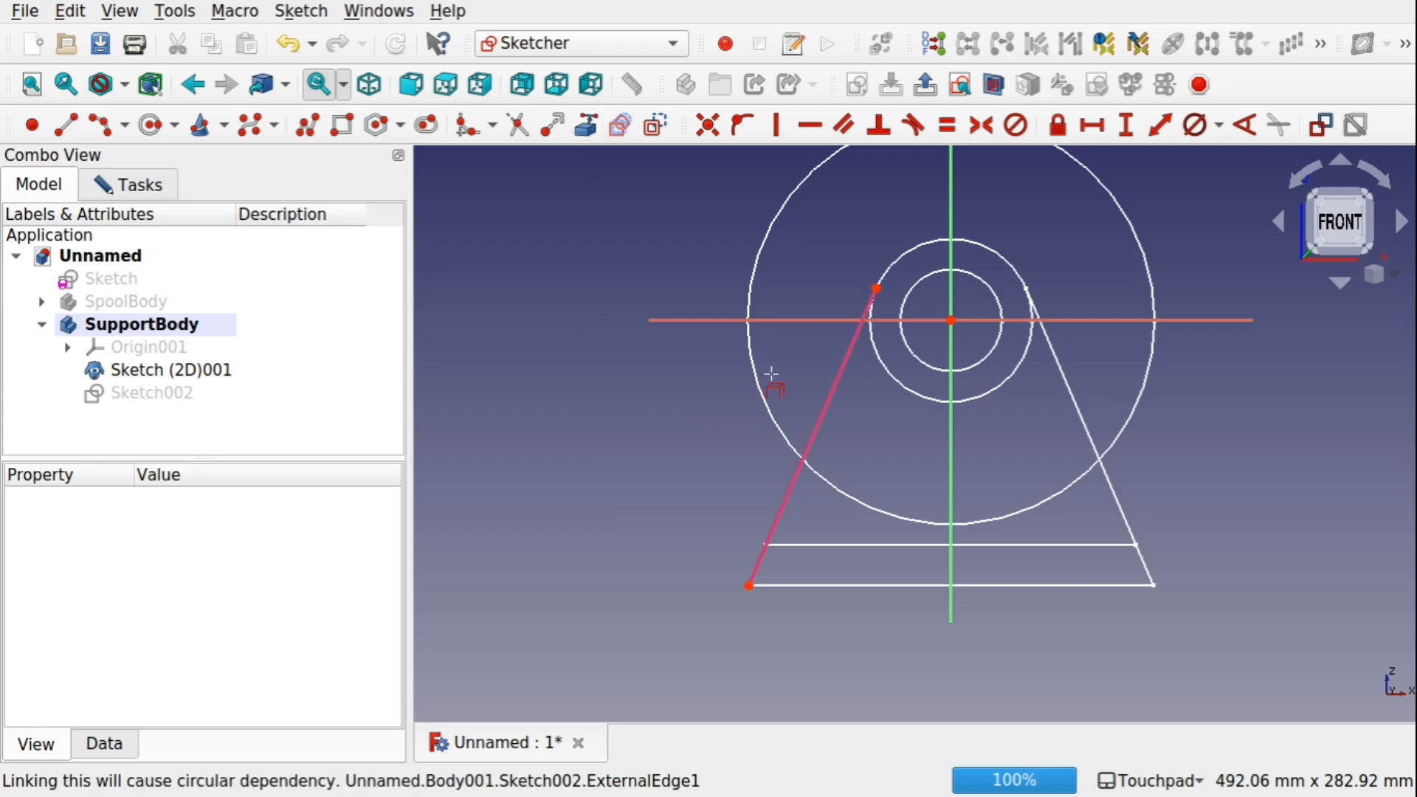
pyautogui.click(1072, 386)
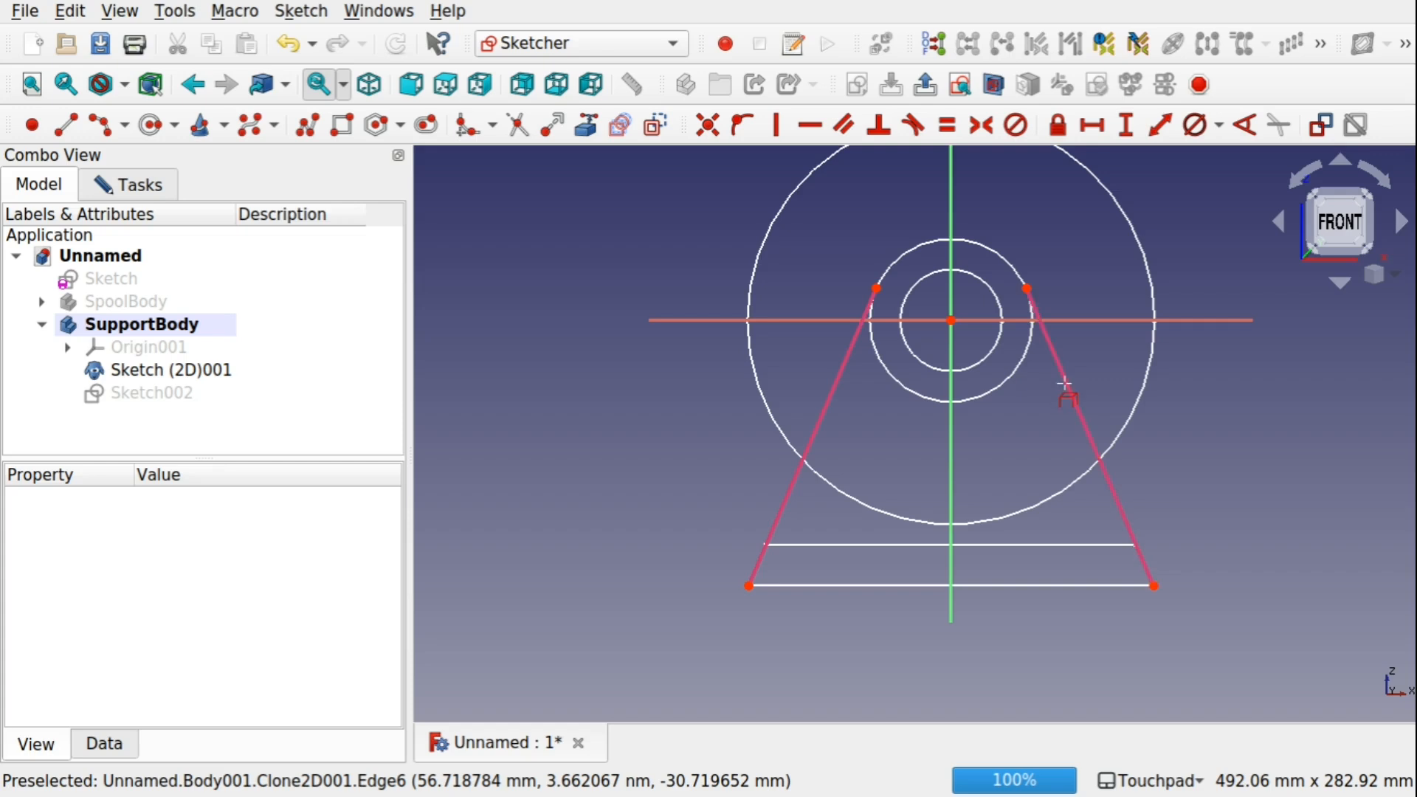
# Link the clone's base line and middle circle as external geometry, and trace the base and both slanted sides with lines between the linked endpoints.
pyautogui.click(908, 585)
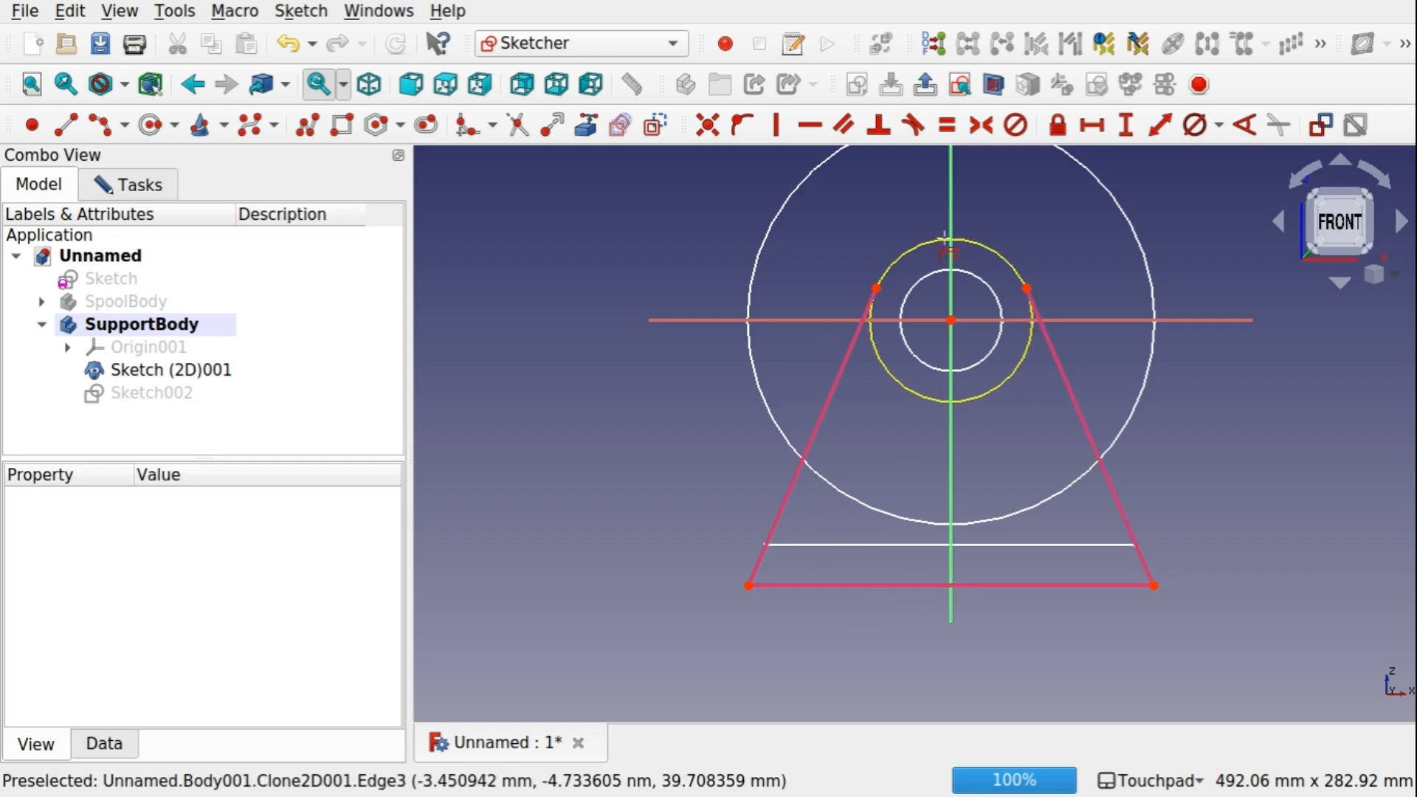
pyautogui.click(997, 248)
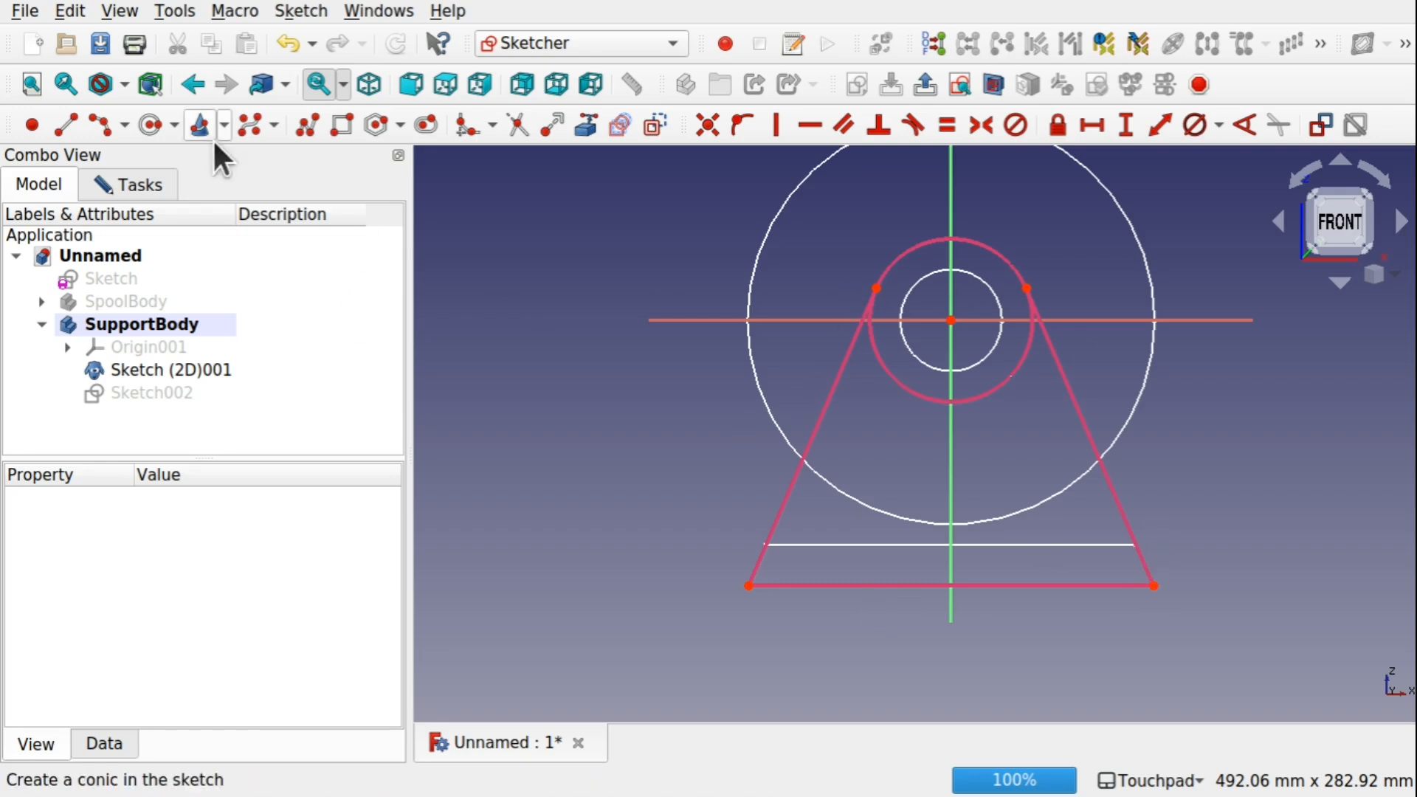
pyautogui.click(64, 124)
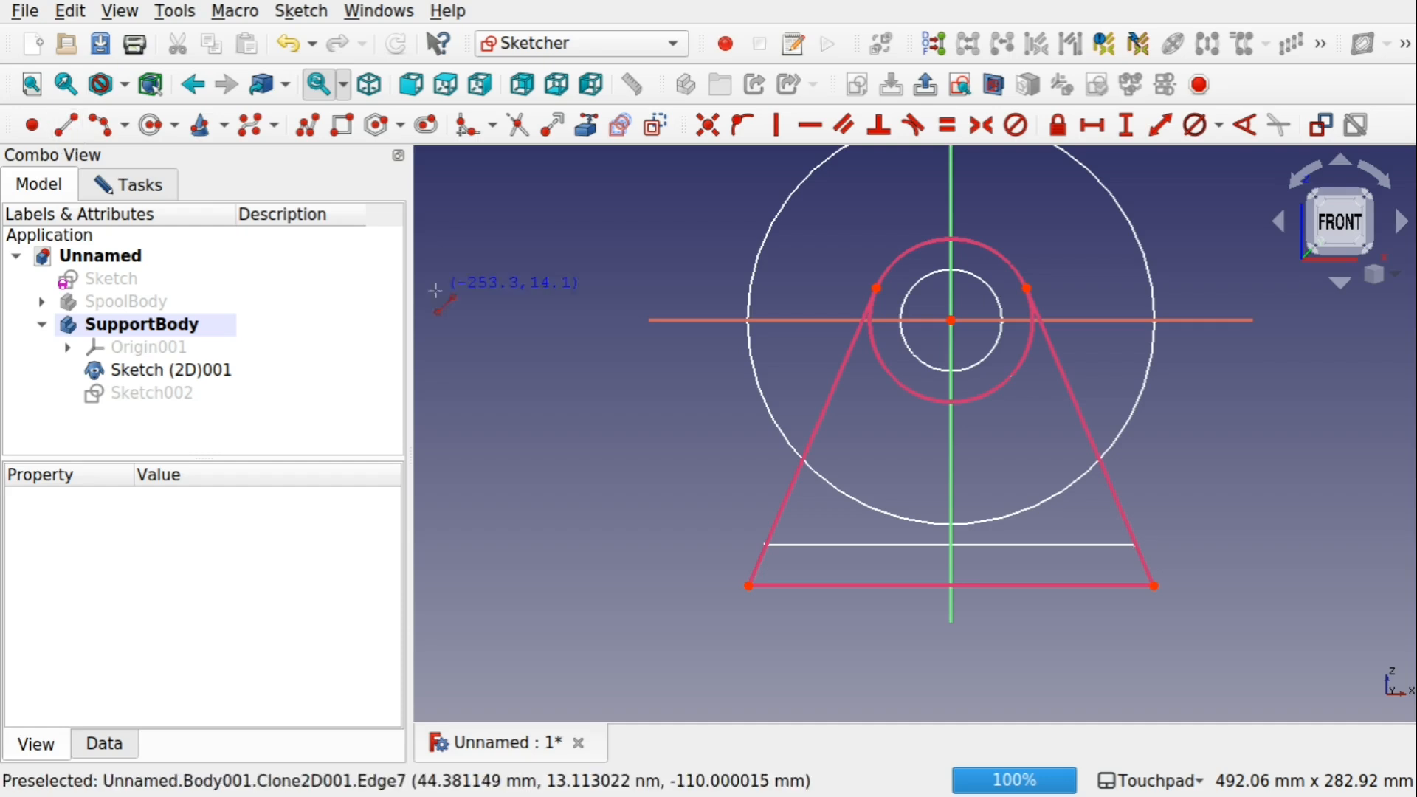
pyautogui.click(749, 586)
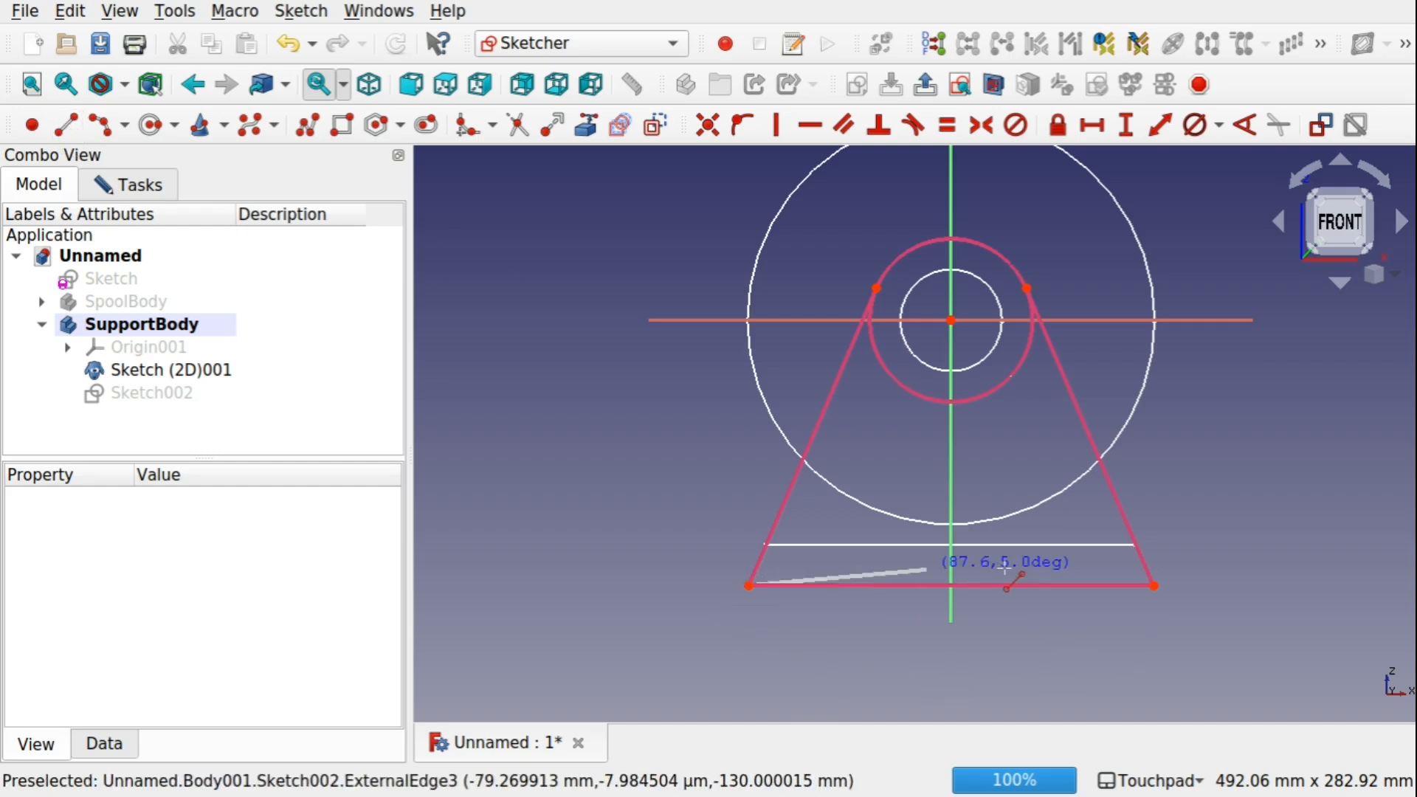
pyautogui.click(1155, 586)
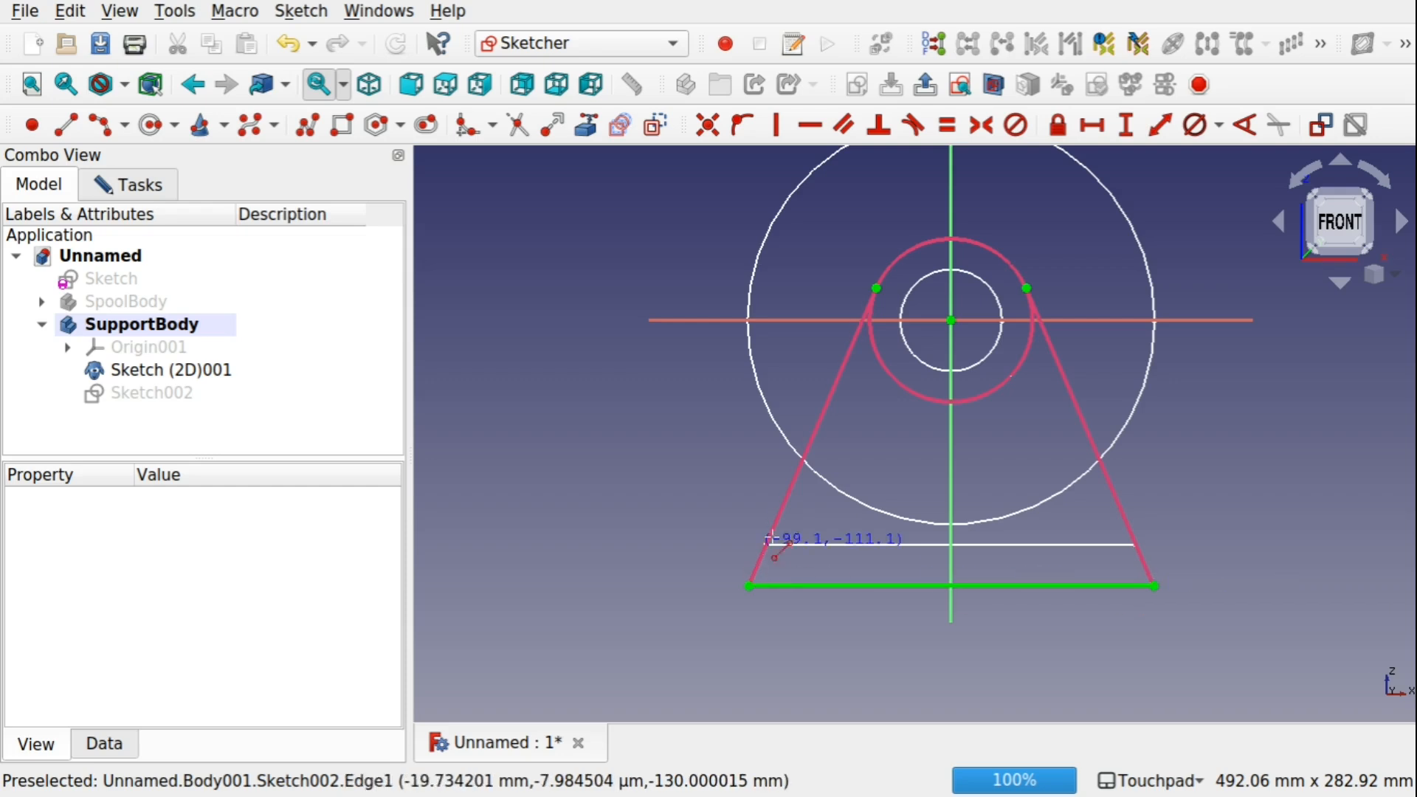
pyautogui.click(748, 586)
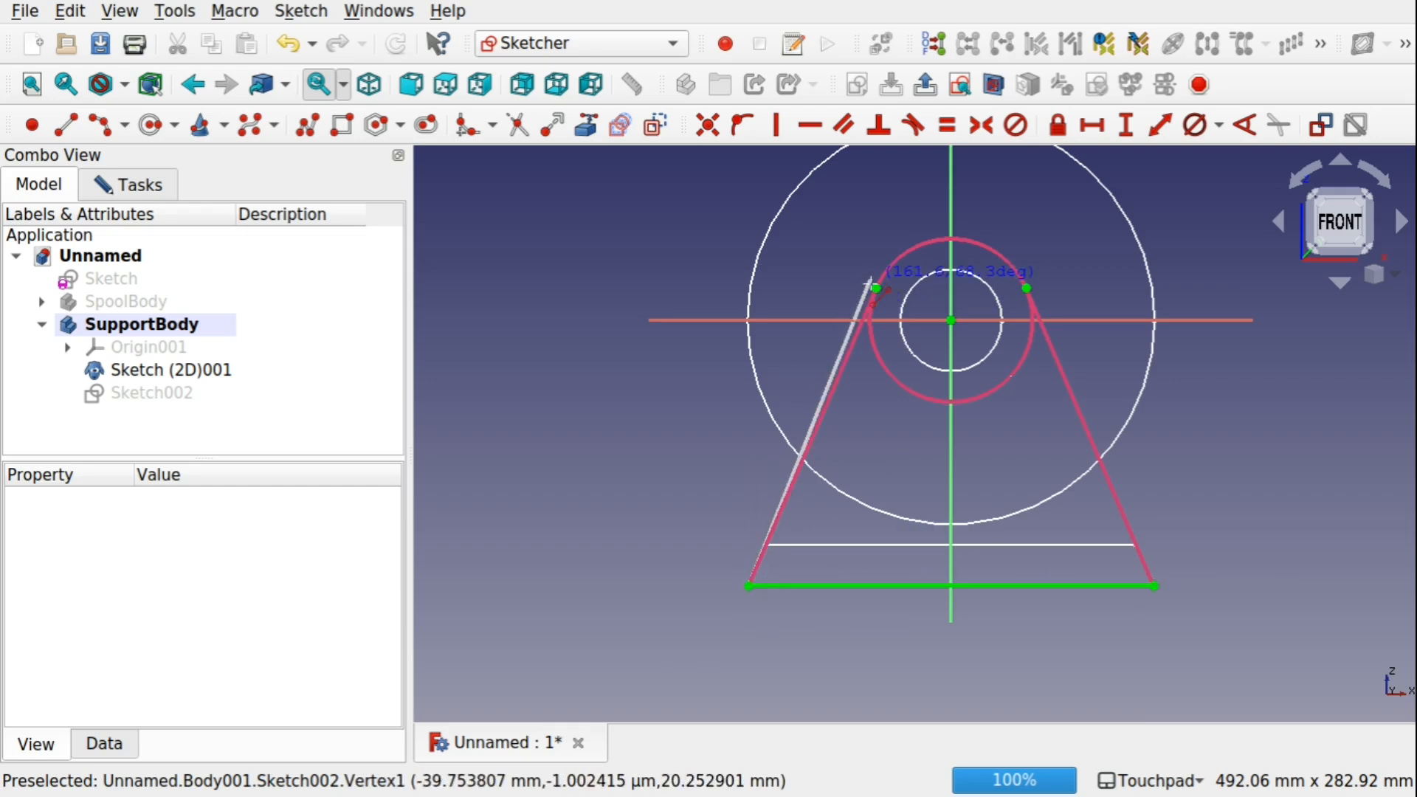
pyautogui.click(876, 288)
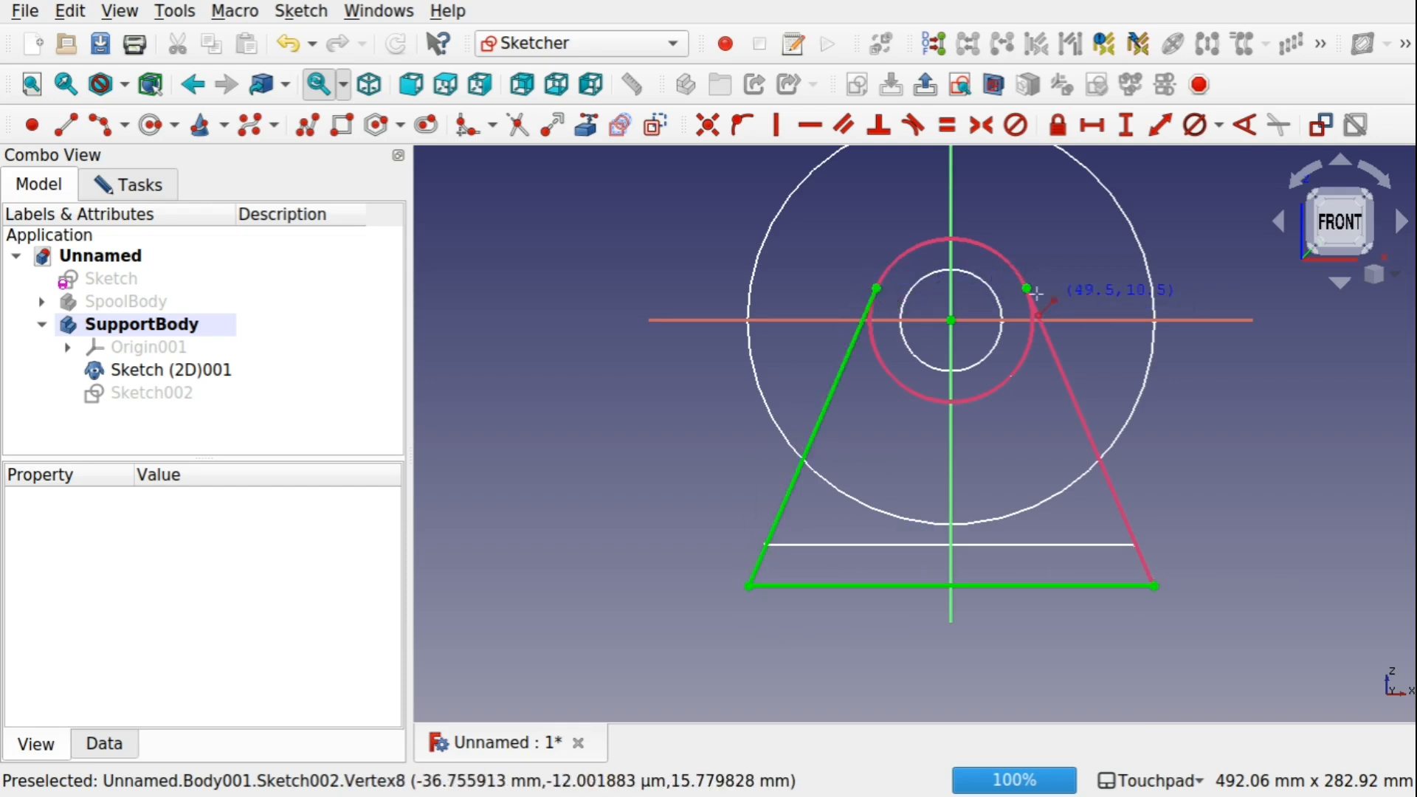
pyautogui.click(1026, 288)
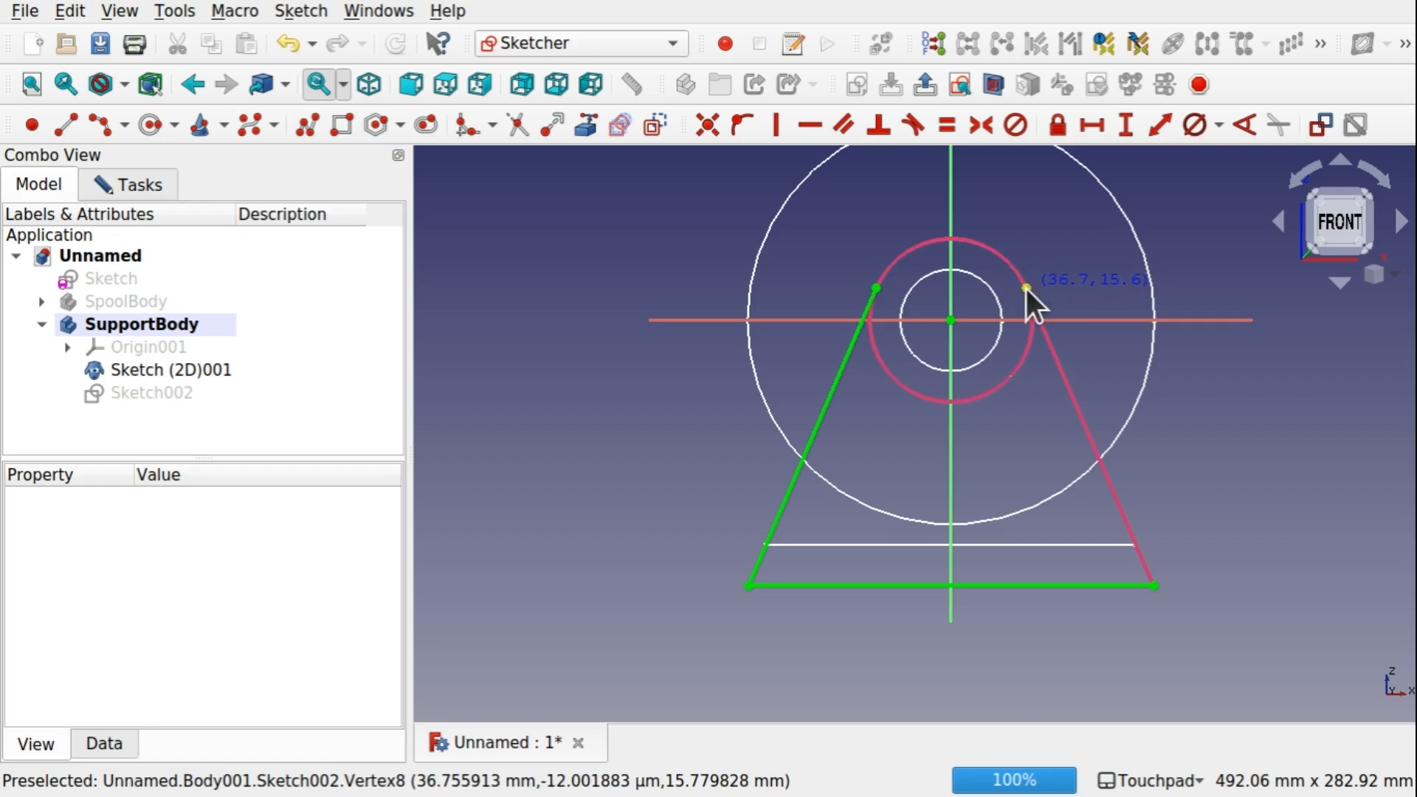
pyautogui.click(1153, 585)
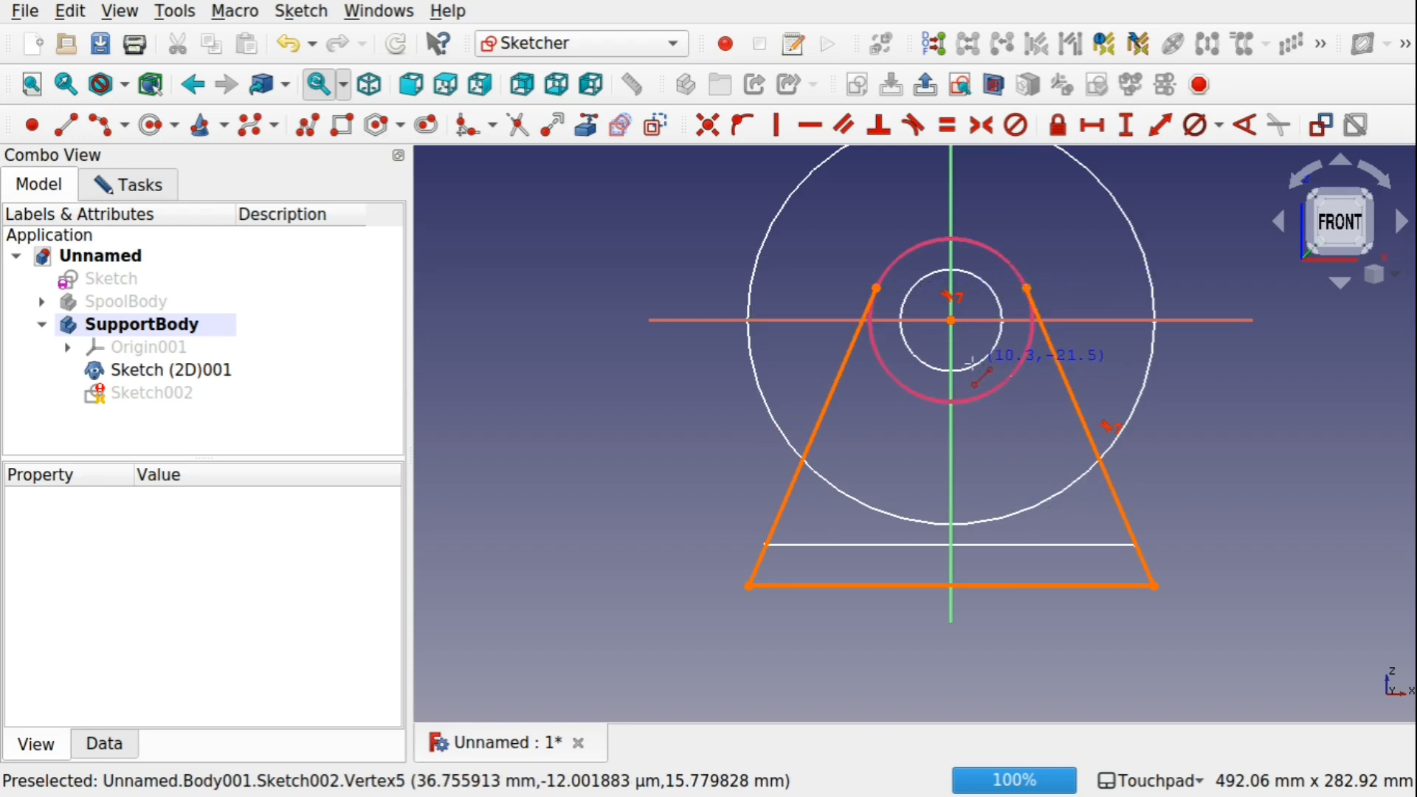
# Delete the conflicting constraint 7 on the slanted line on the positive X side of the support sketch.
pyautogui.click(114, 190)
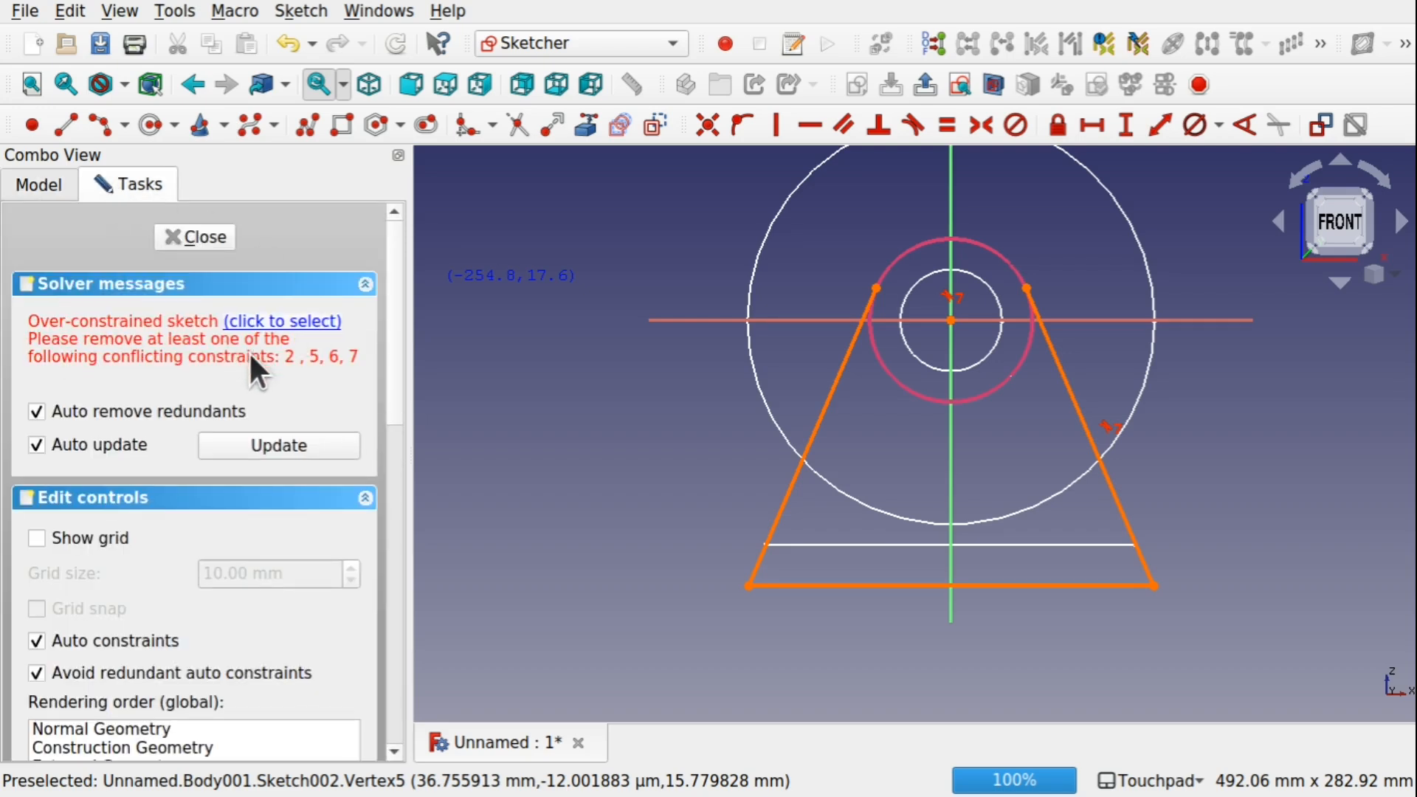
pyautogui.click(323, 320)
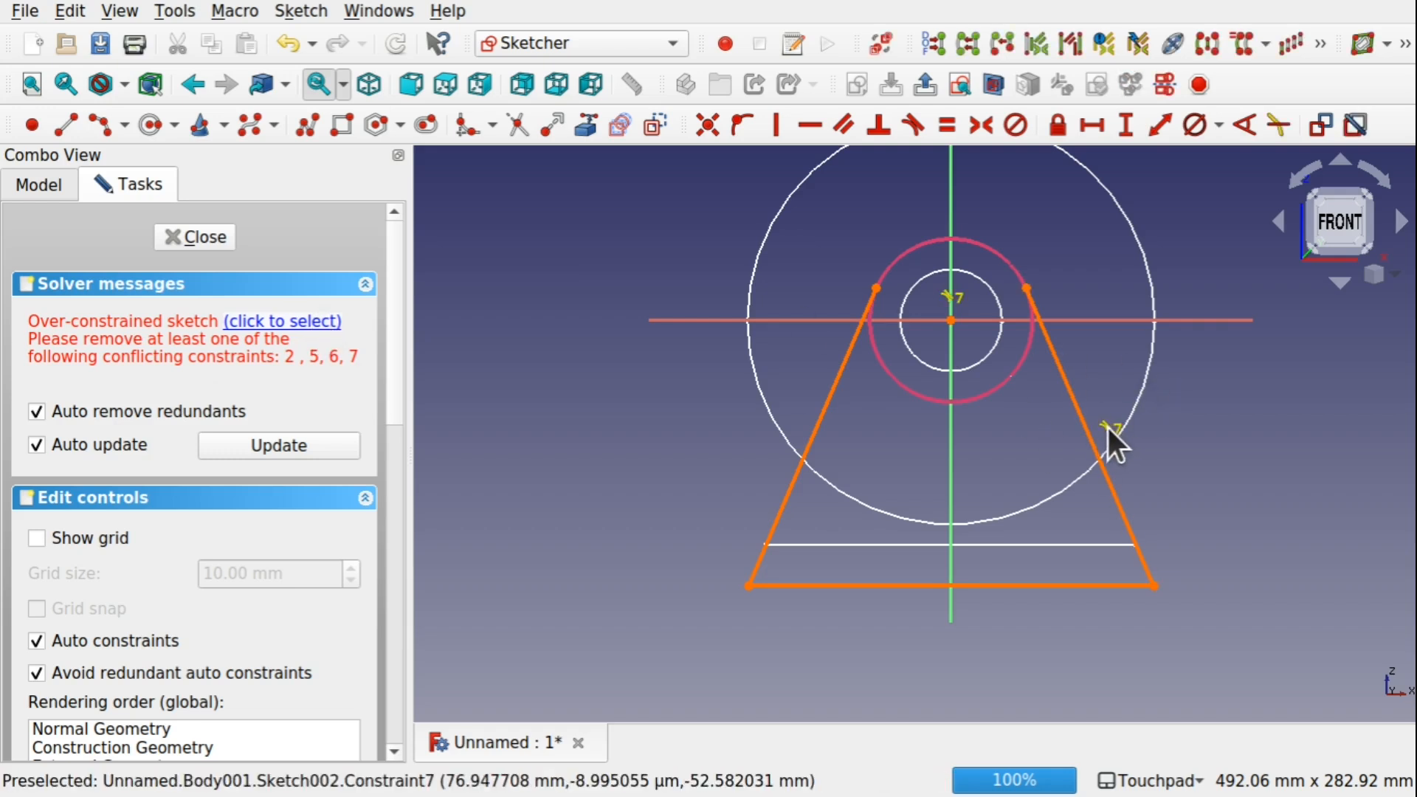
pyautogui.press('Delete')
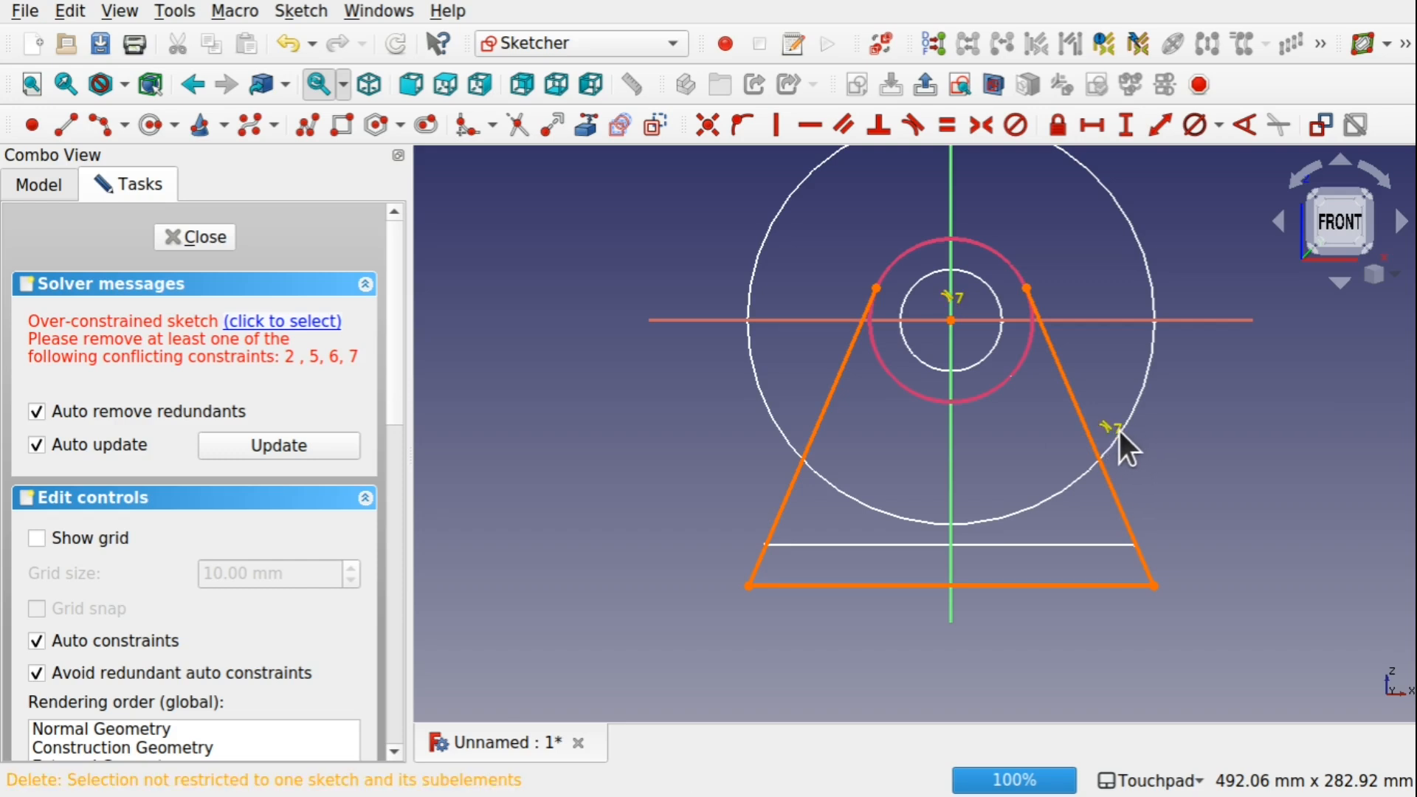
pyautogui.click(1119, 432)
pyautogui.press('Delete')
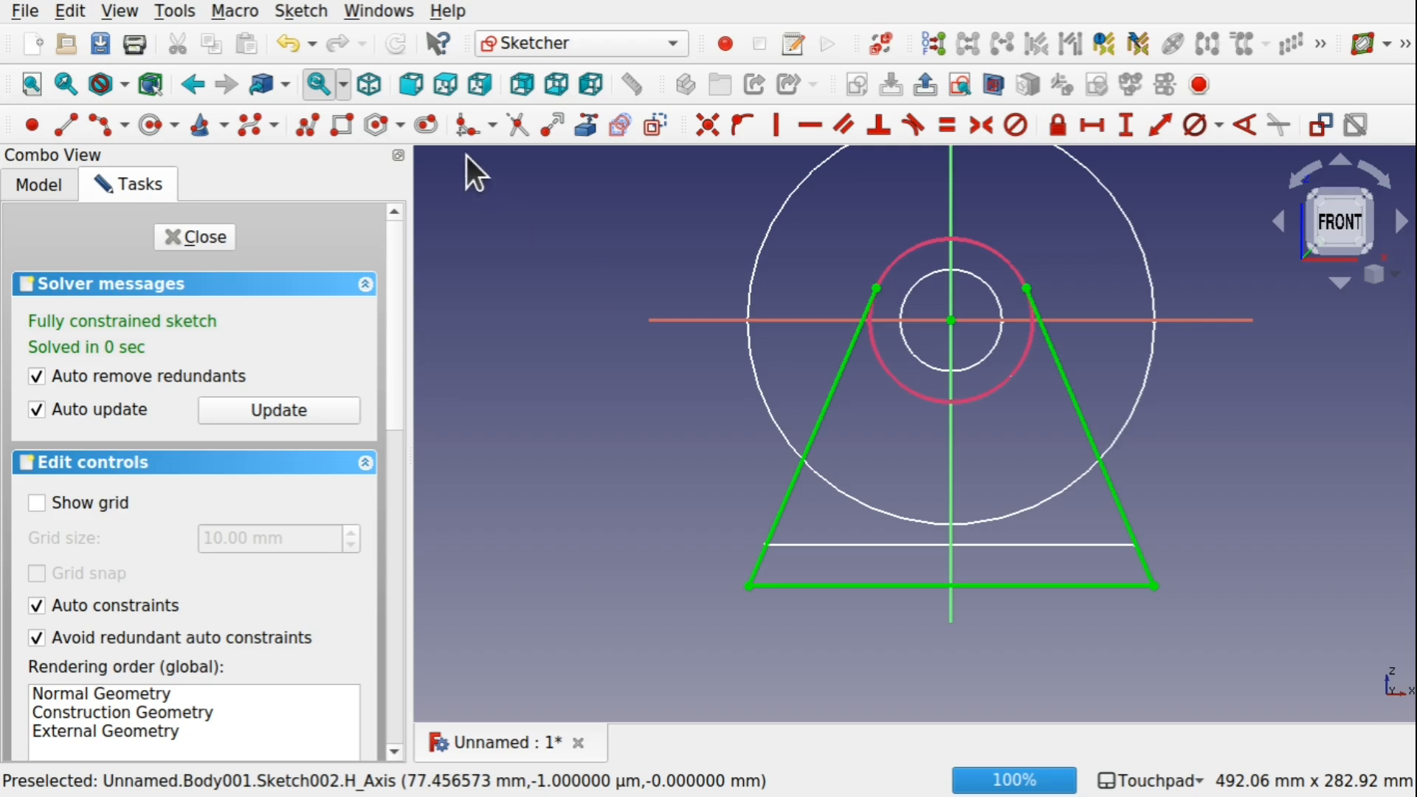
# Draw an arc by end points and rim point joining the slanted lines' upper ends along the linked middle circle.
pyautogui.click(122, 127)
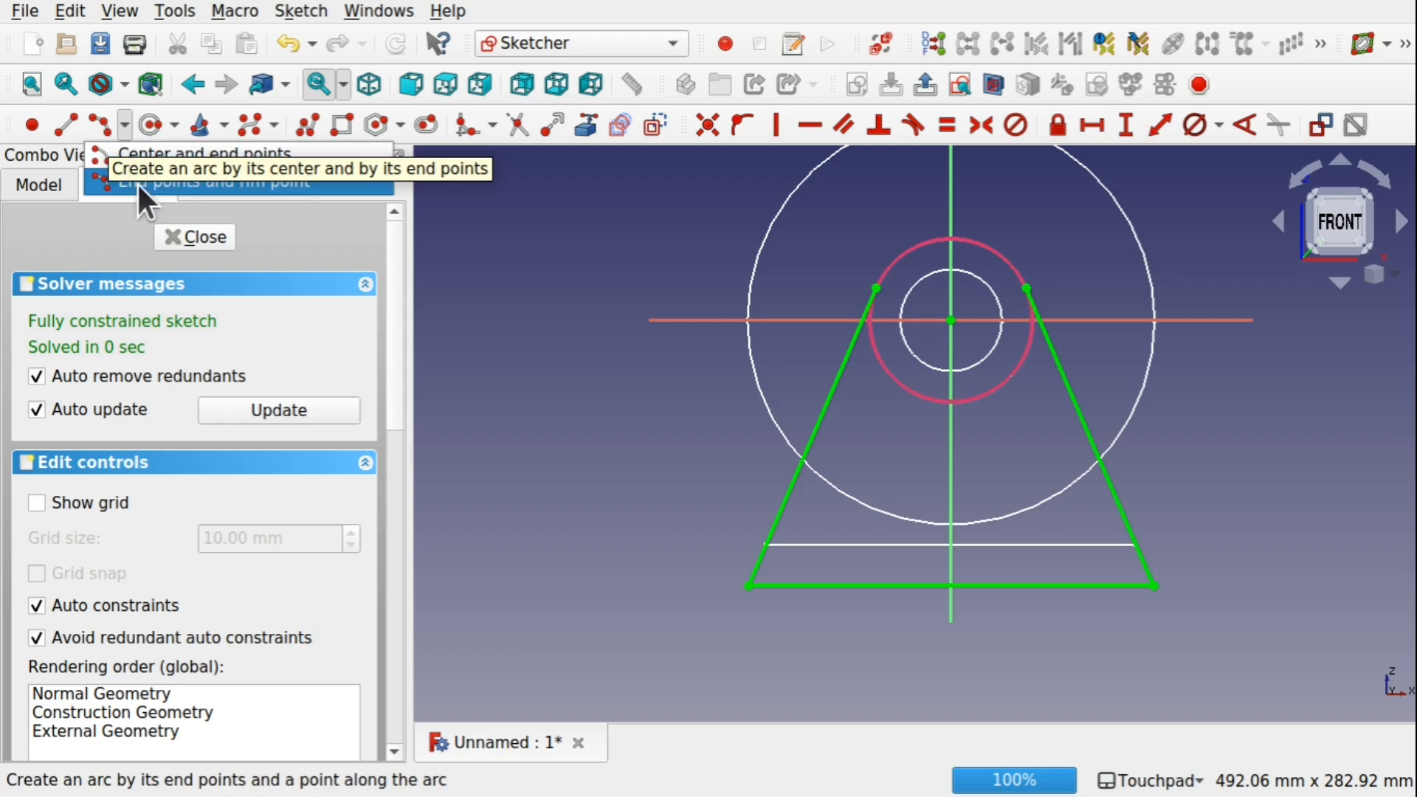
pyautogui.click(122, 164)
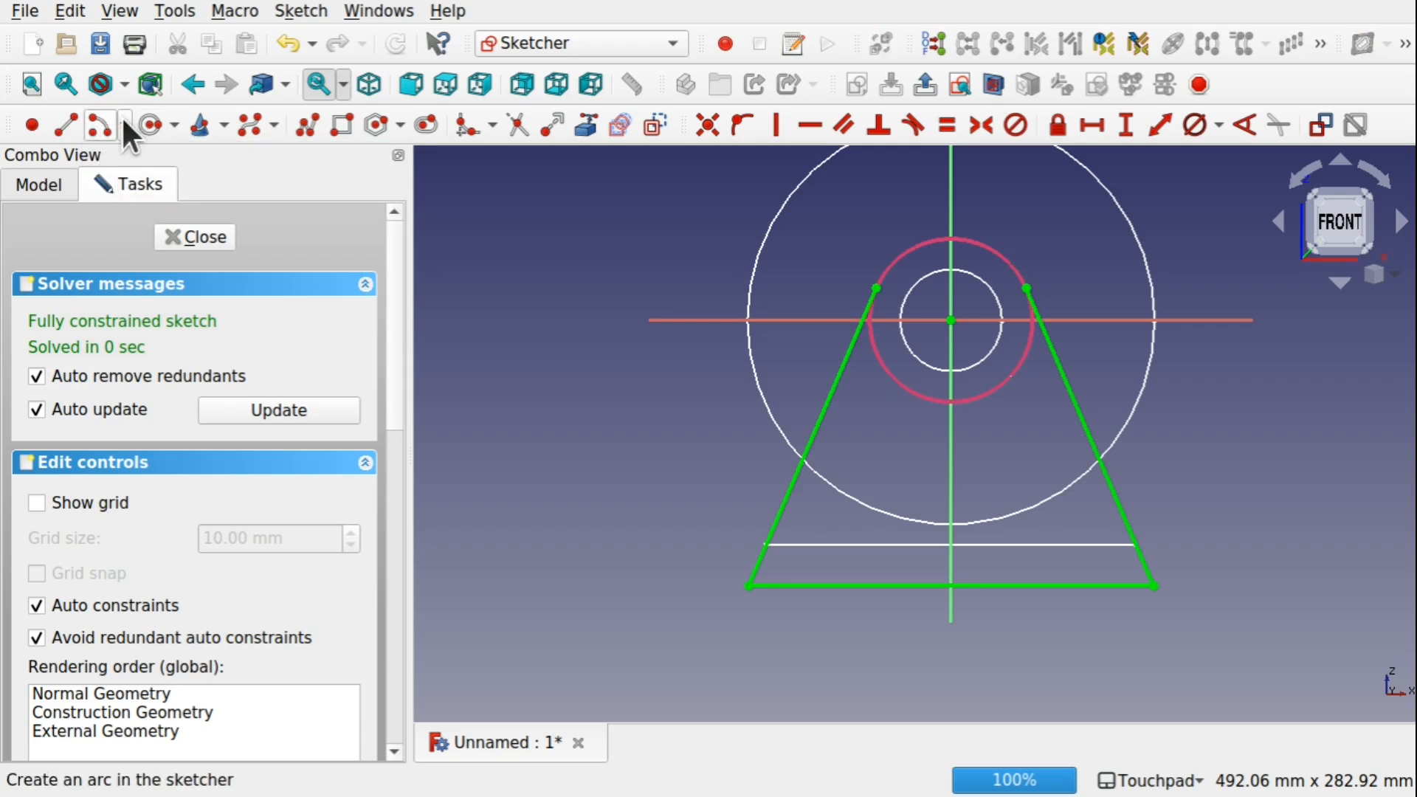
pyautogui.click(122, 126)
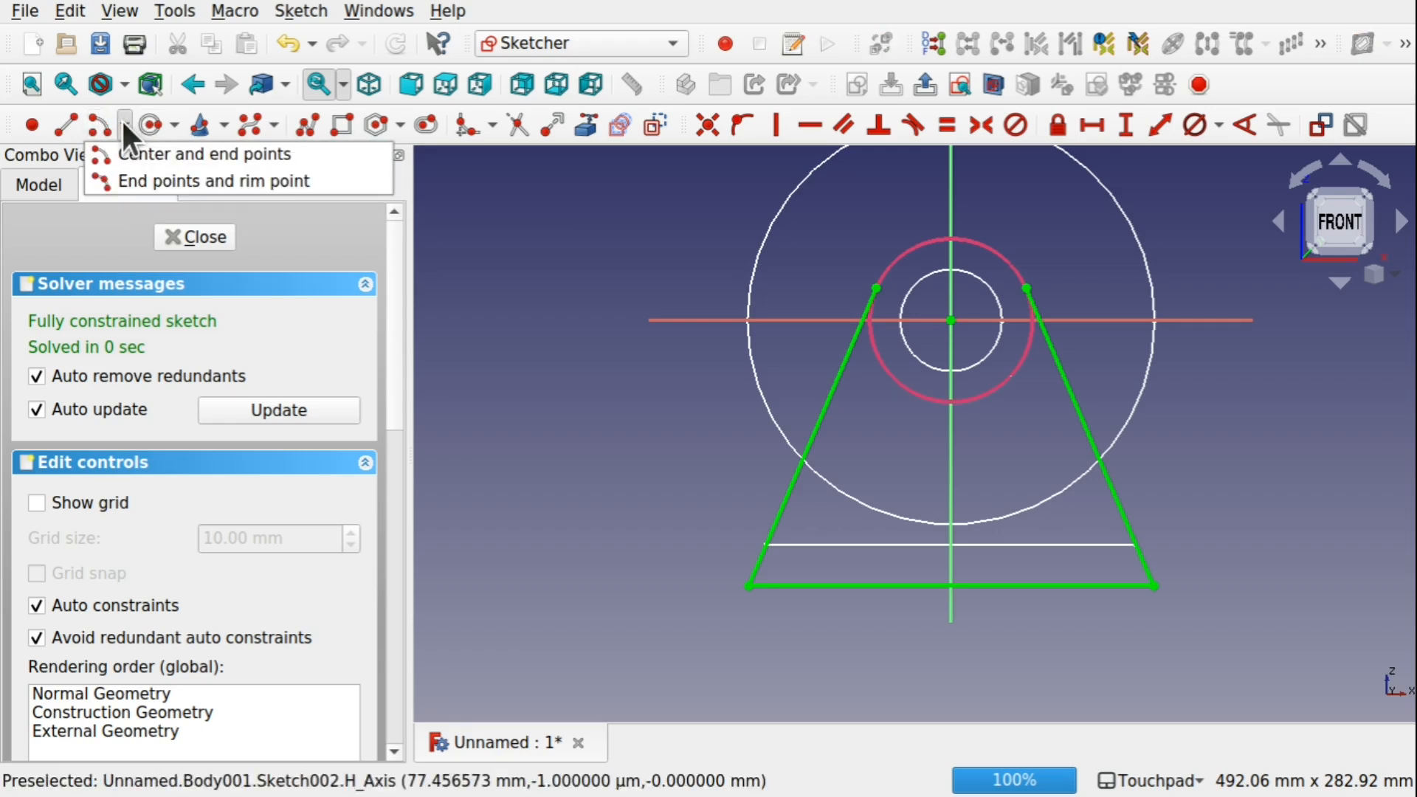
pyautogui.click(176, 181)
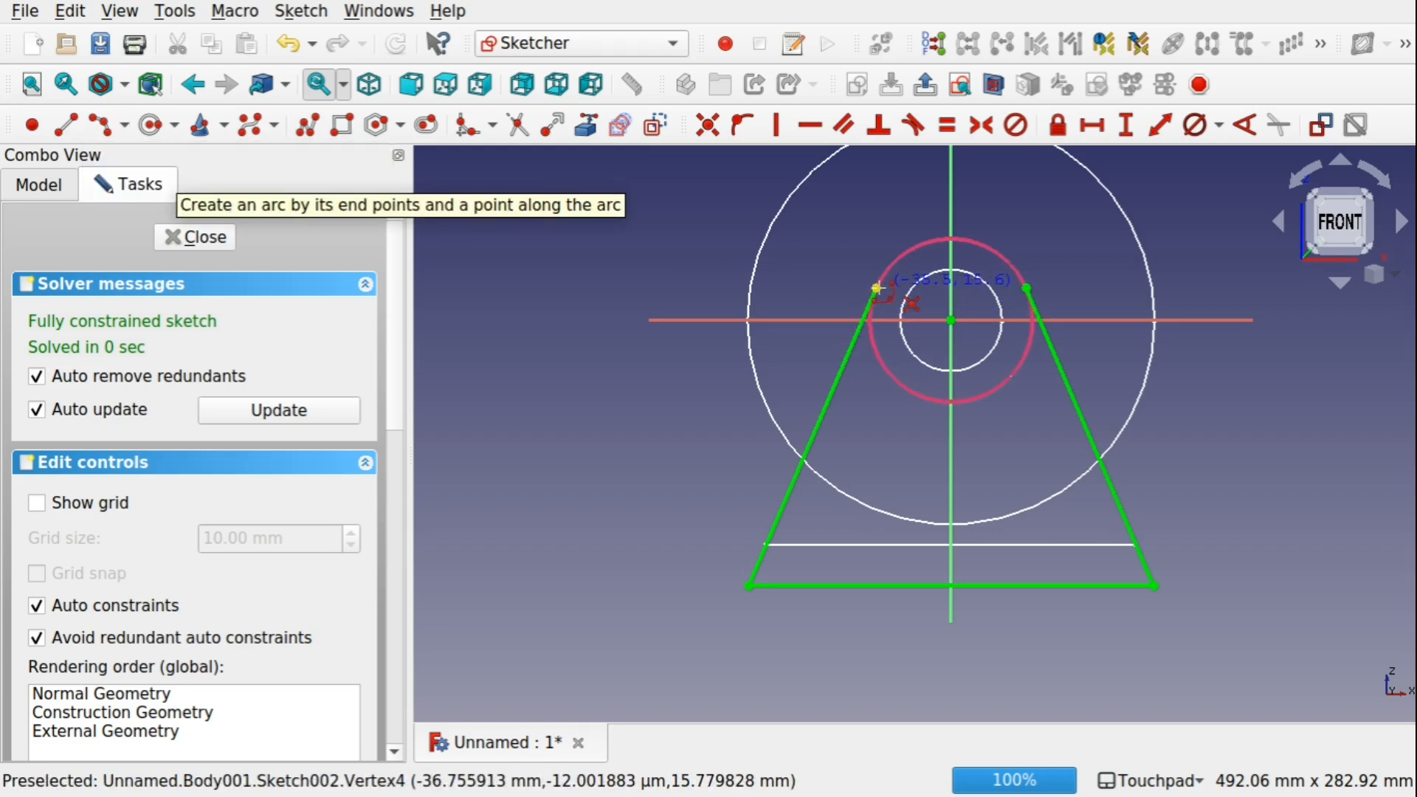
pyautogui.click(876, 288)
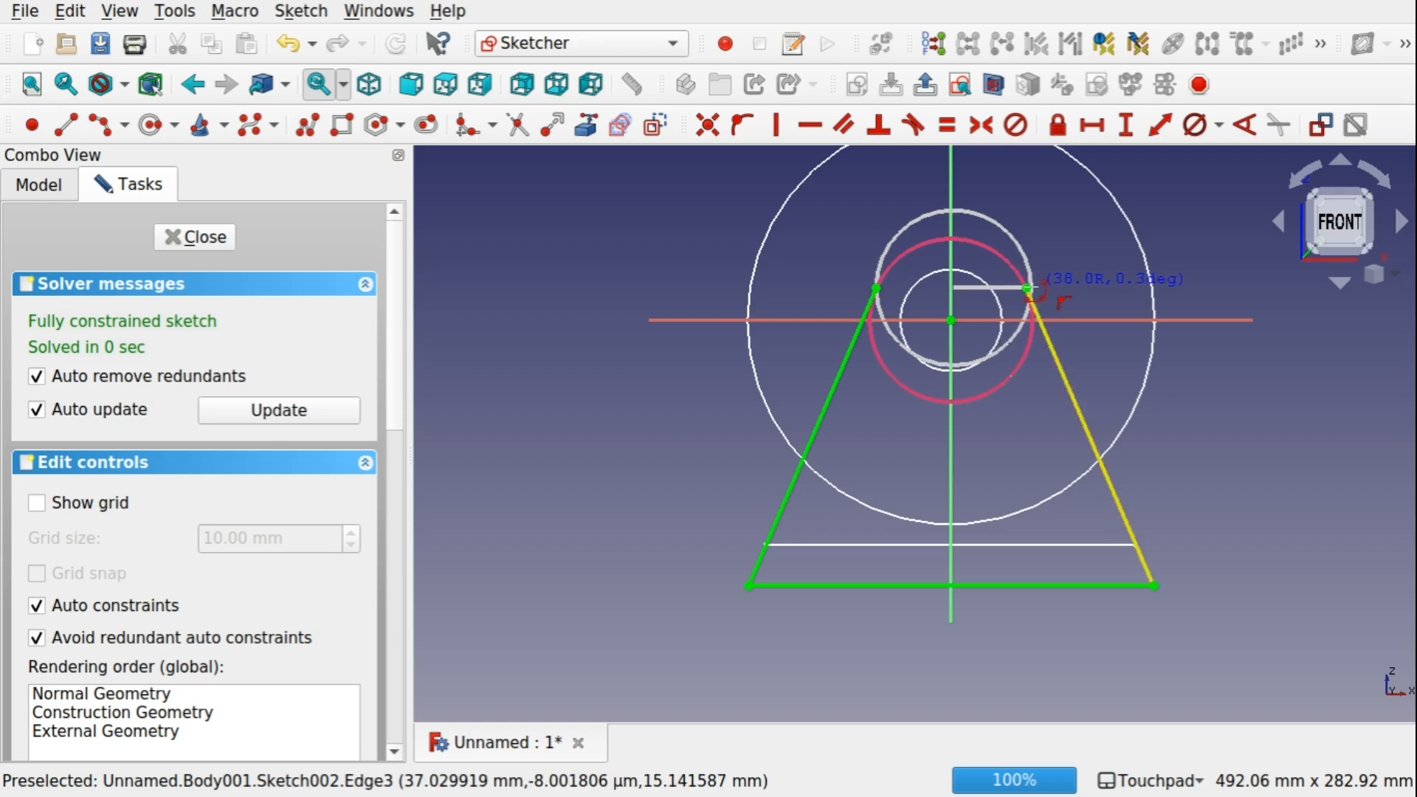
pyautogui.click(1028, 288)
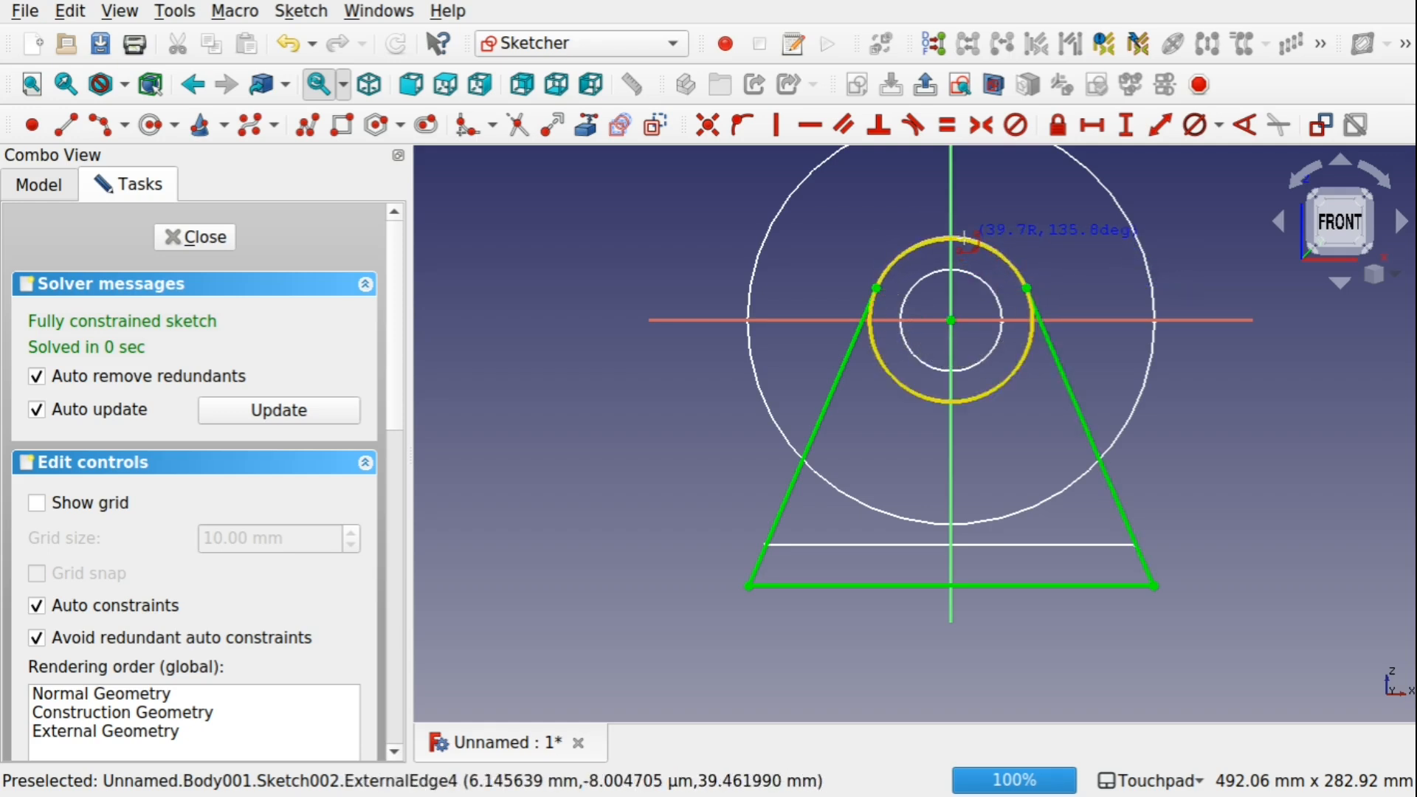
pyautogui.click(963, 238)
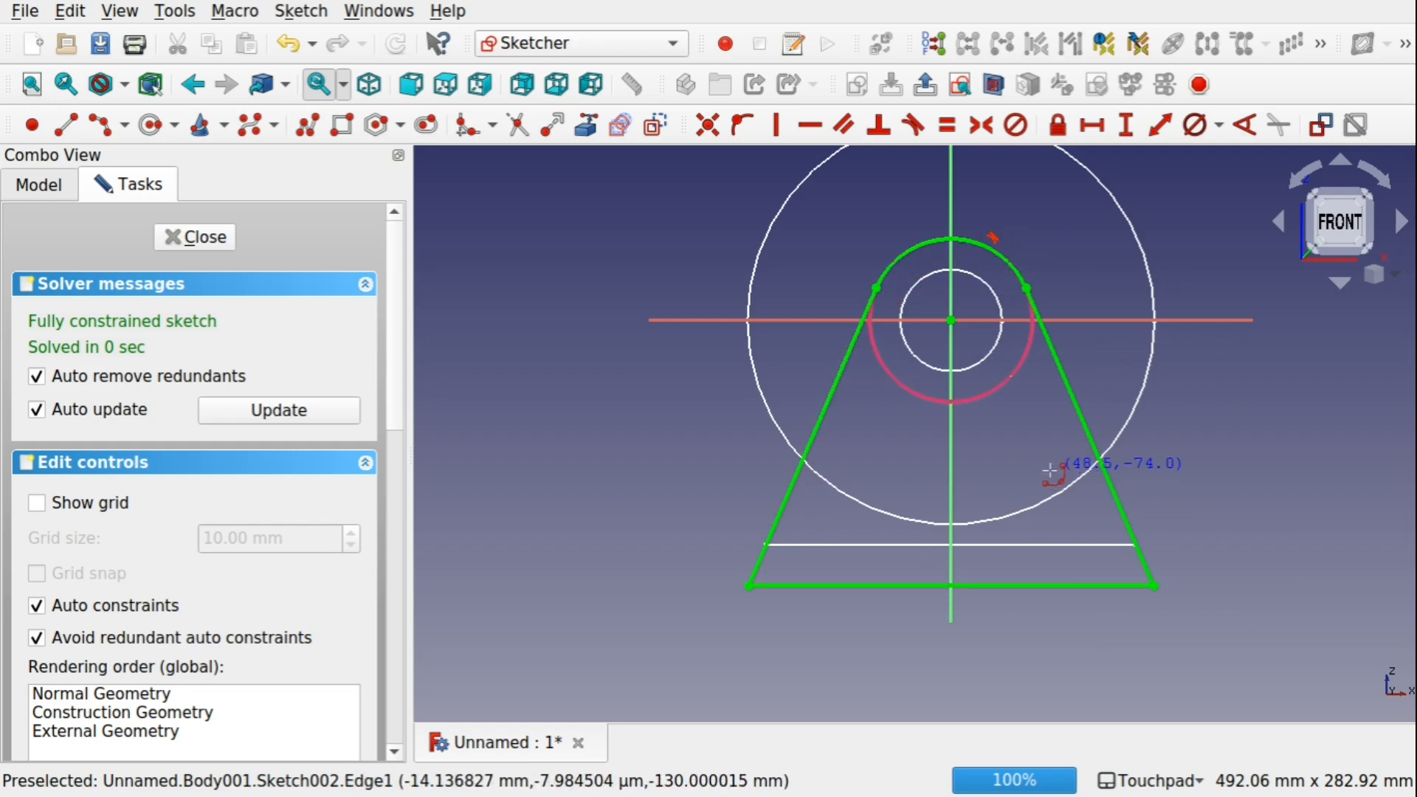
# Link the clone's innermost circle as external geometry, and draw a slightly smaller circle centred on the origin.
pyautogui.click(582, 125)
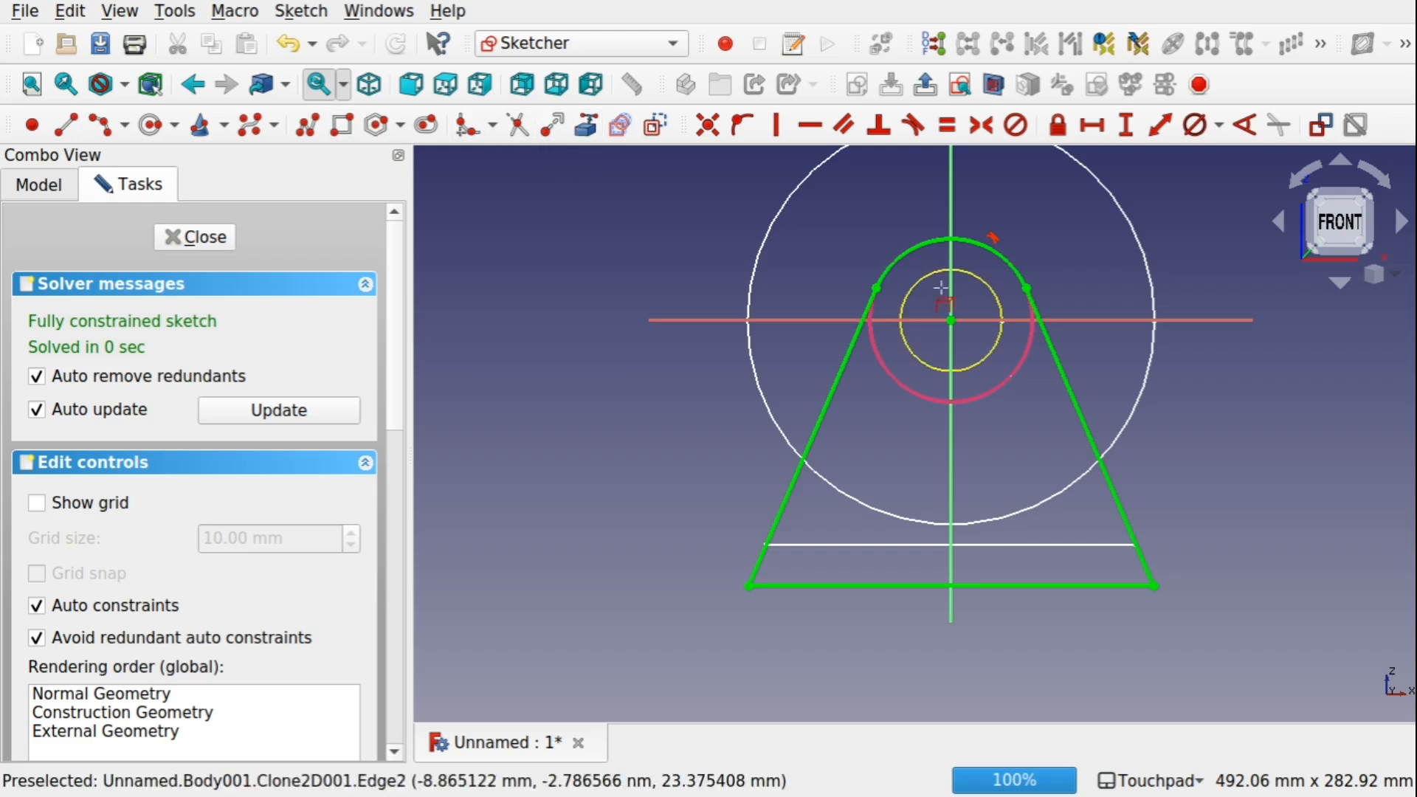
pyautogui.click(1000, 344)
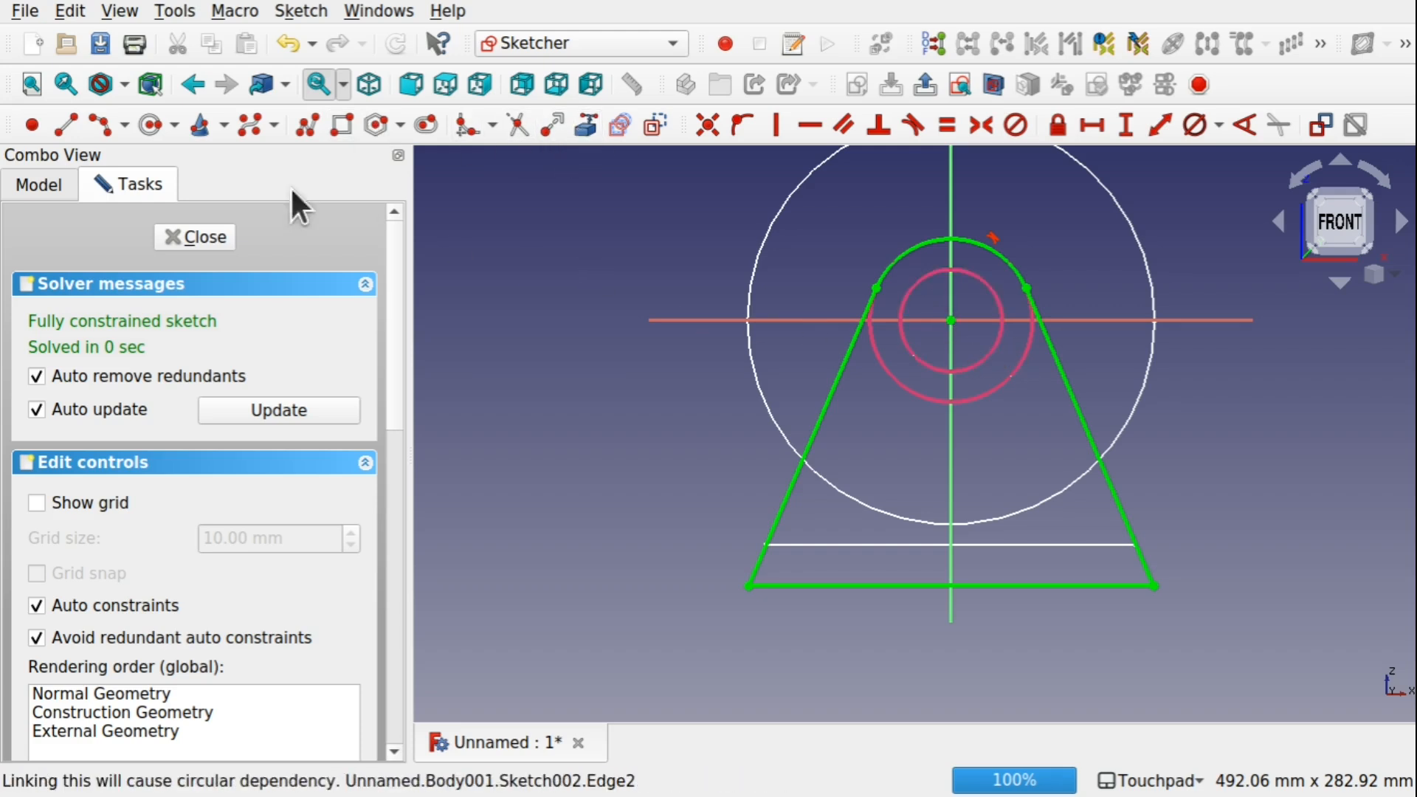
pyautogui.click(152, 124)
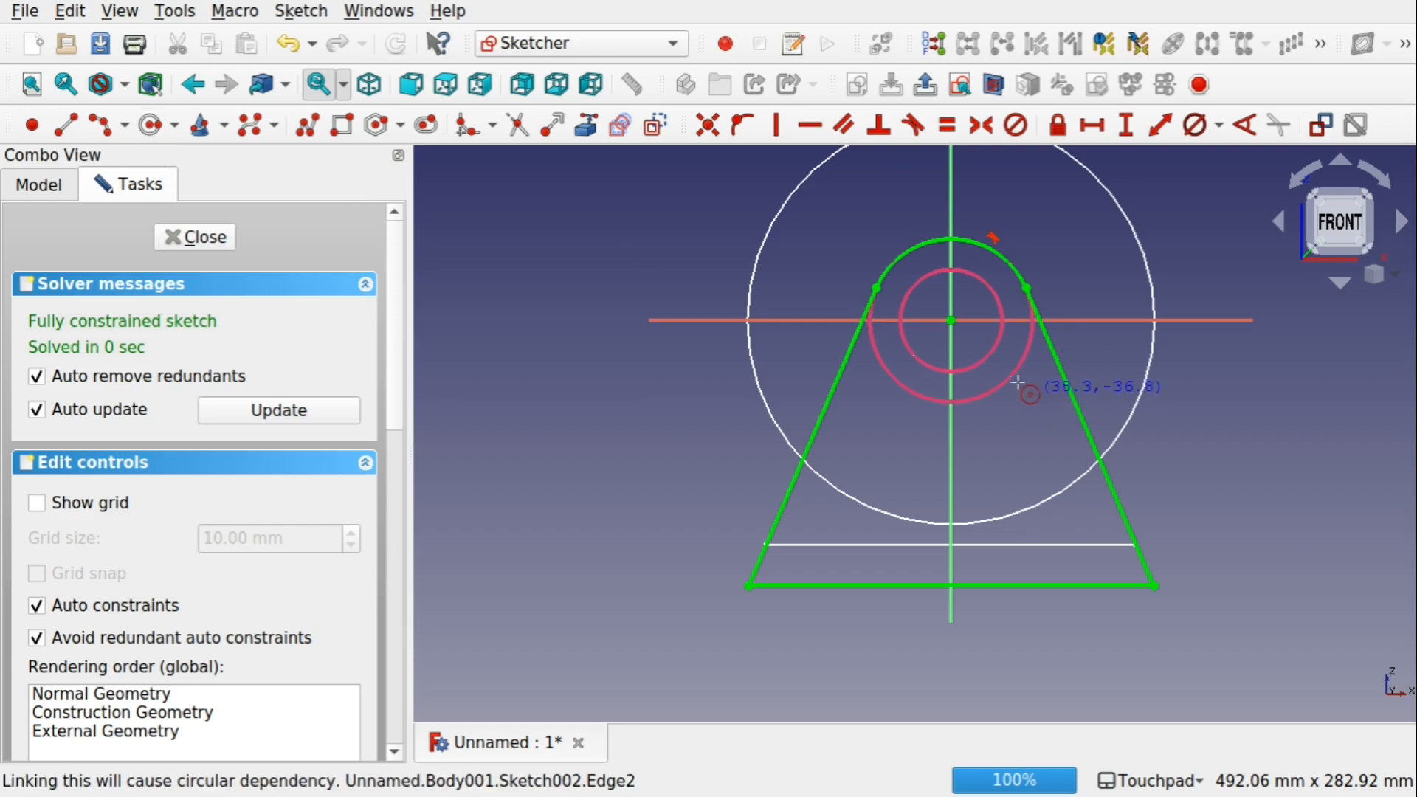
pyautogui.click(951, 320)
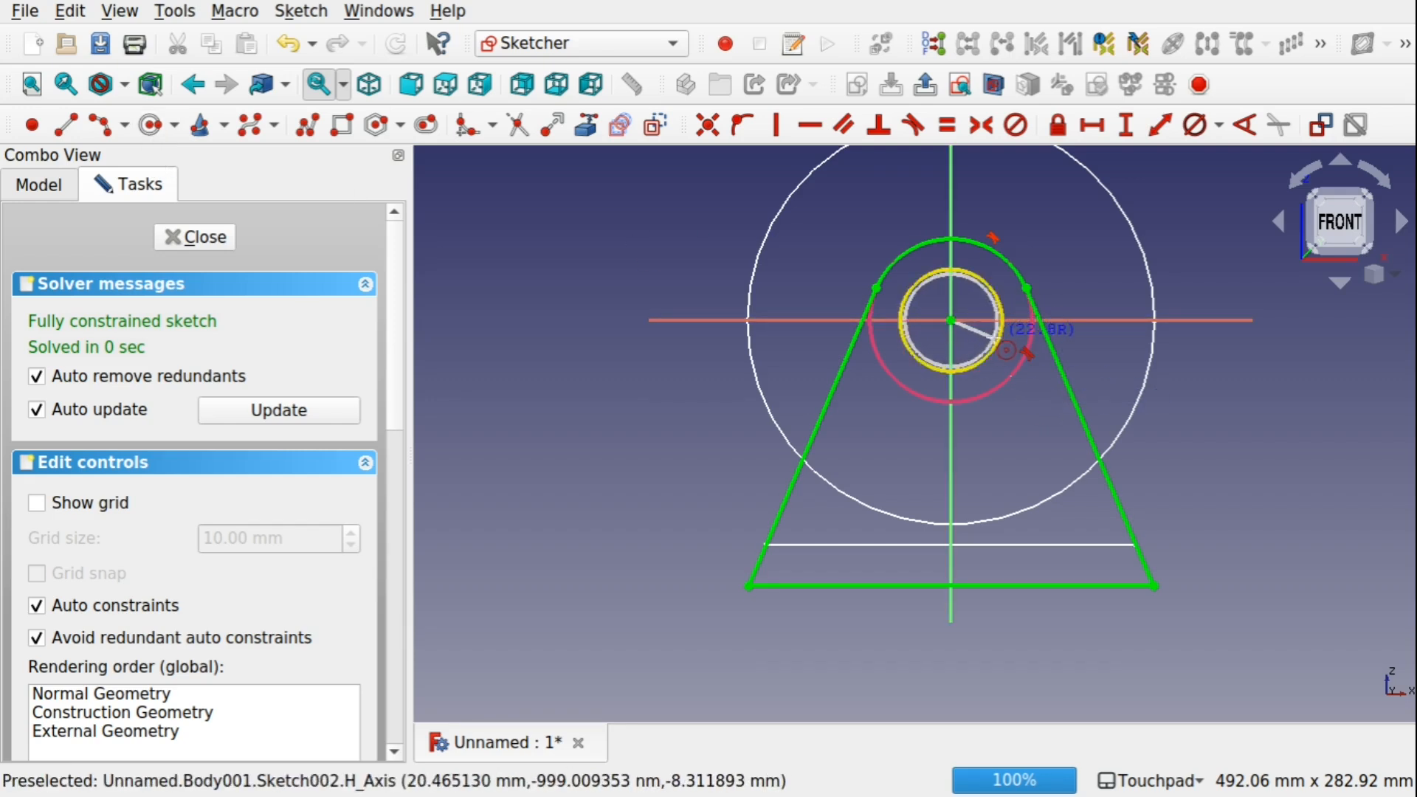
pyautogui.click(991, 334)
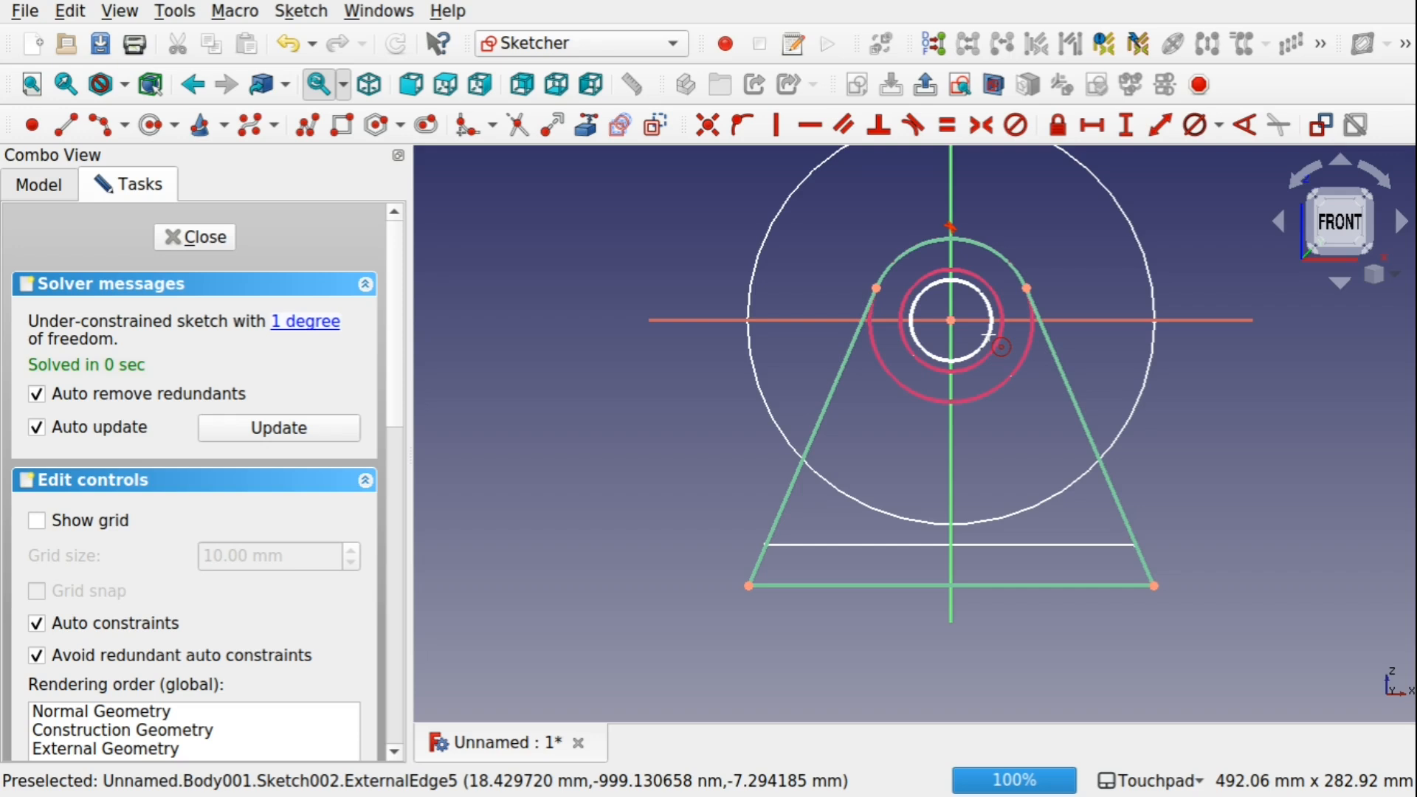
# Constrain the drawn hole circle equal to the linked innermost circle.
pyautogui.click(989, 330)
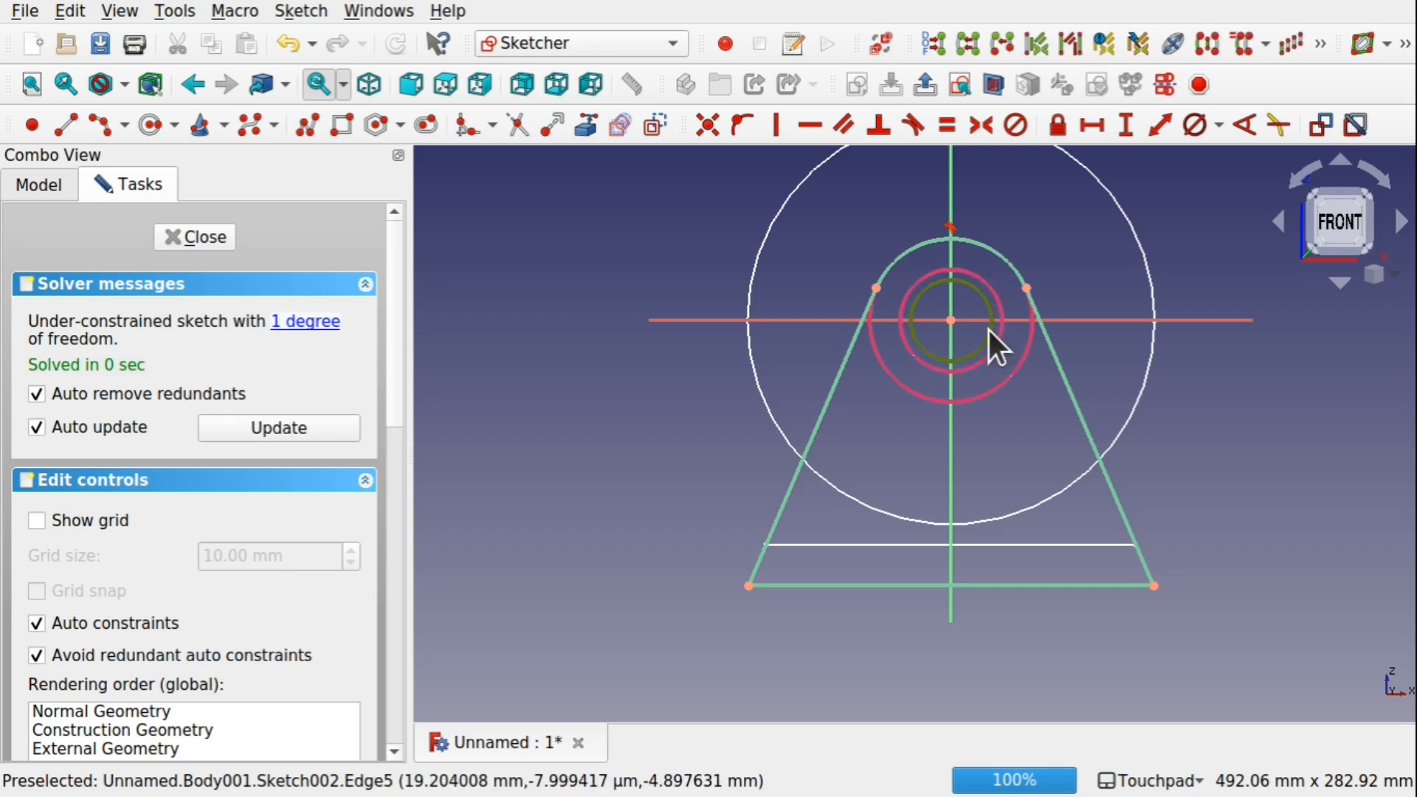
pyautogui.click(1005, 305)
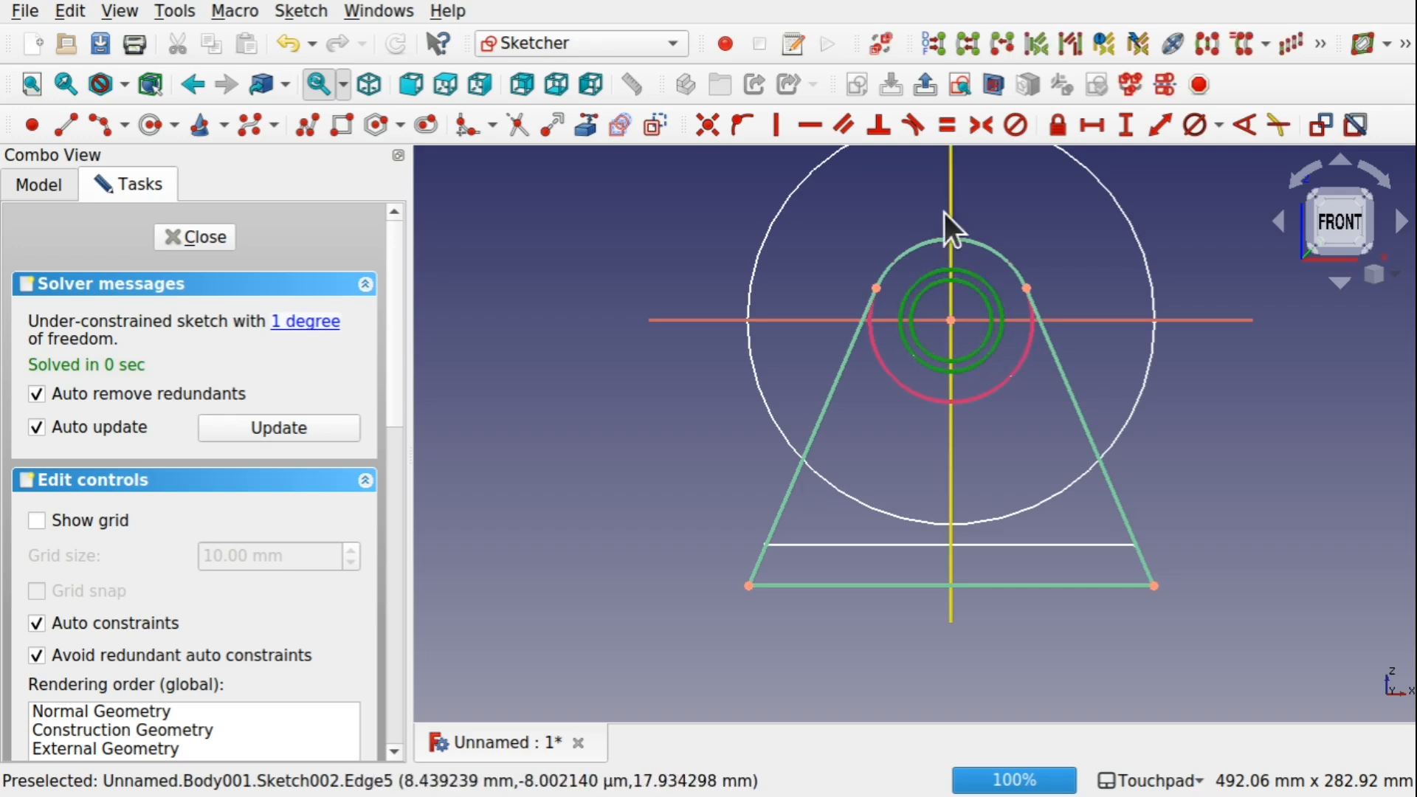
pyautogui.click(946, 127)
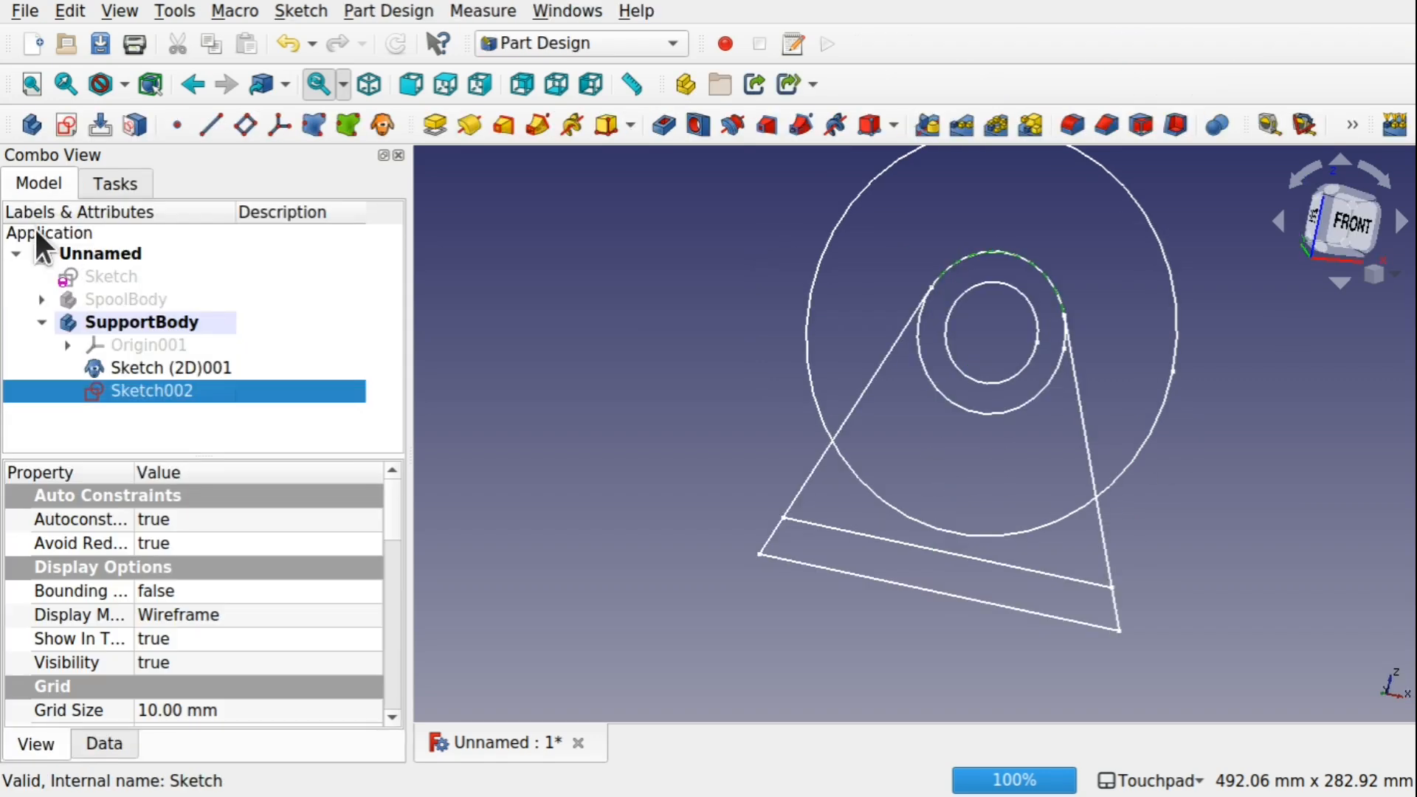
# Open the master sketch and the support's Sketch002 in turn to compare their constraints, closing each one.
pyautogui.doubleClick(115, 278)
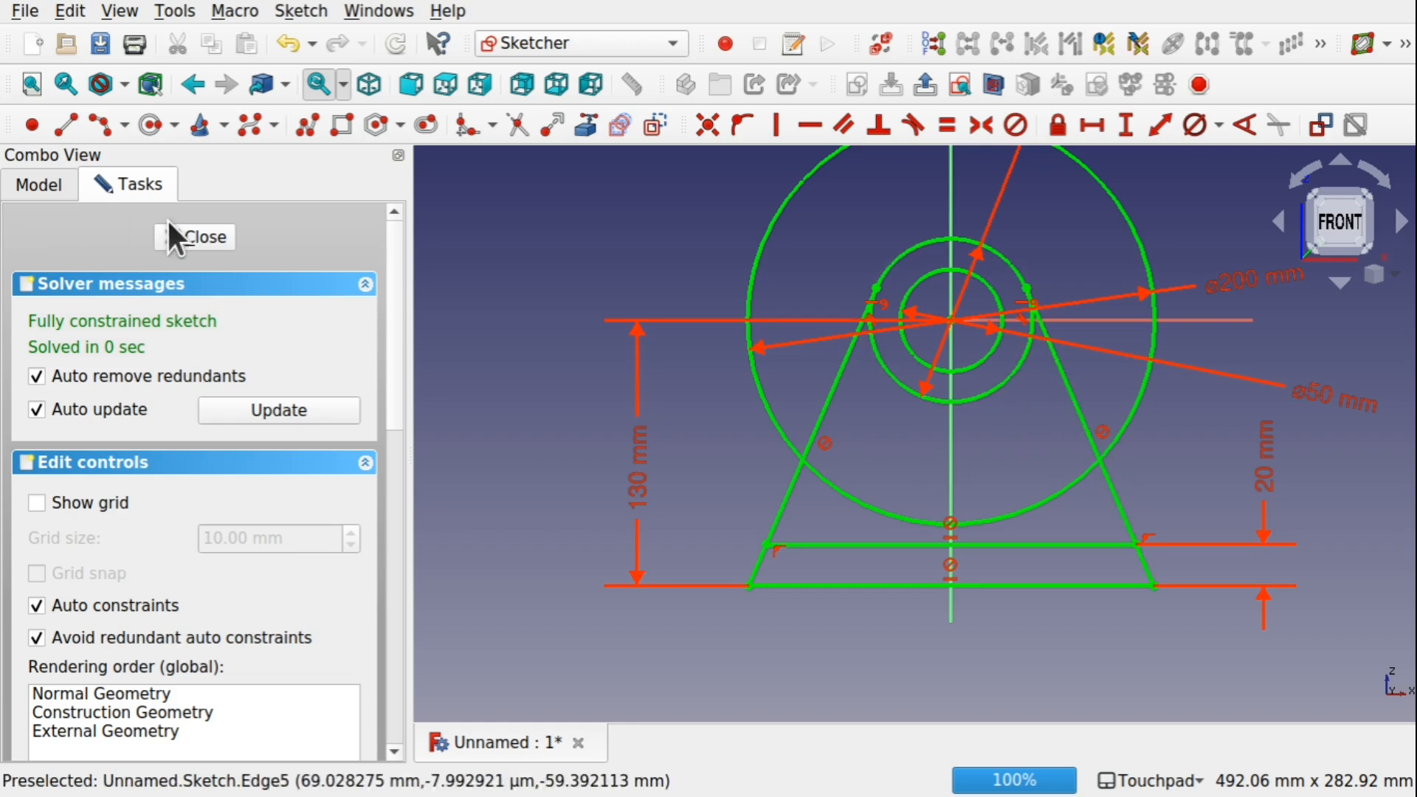
pyautogui.click(184, 234)
pyautogui.doubleClick(133, 385)
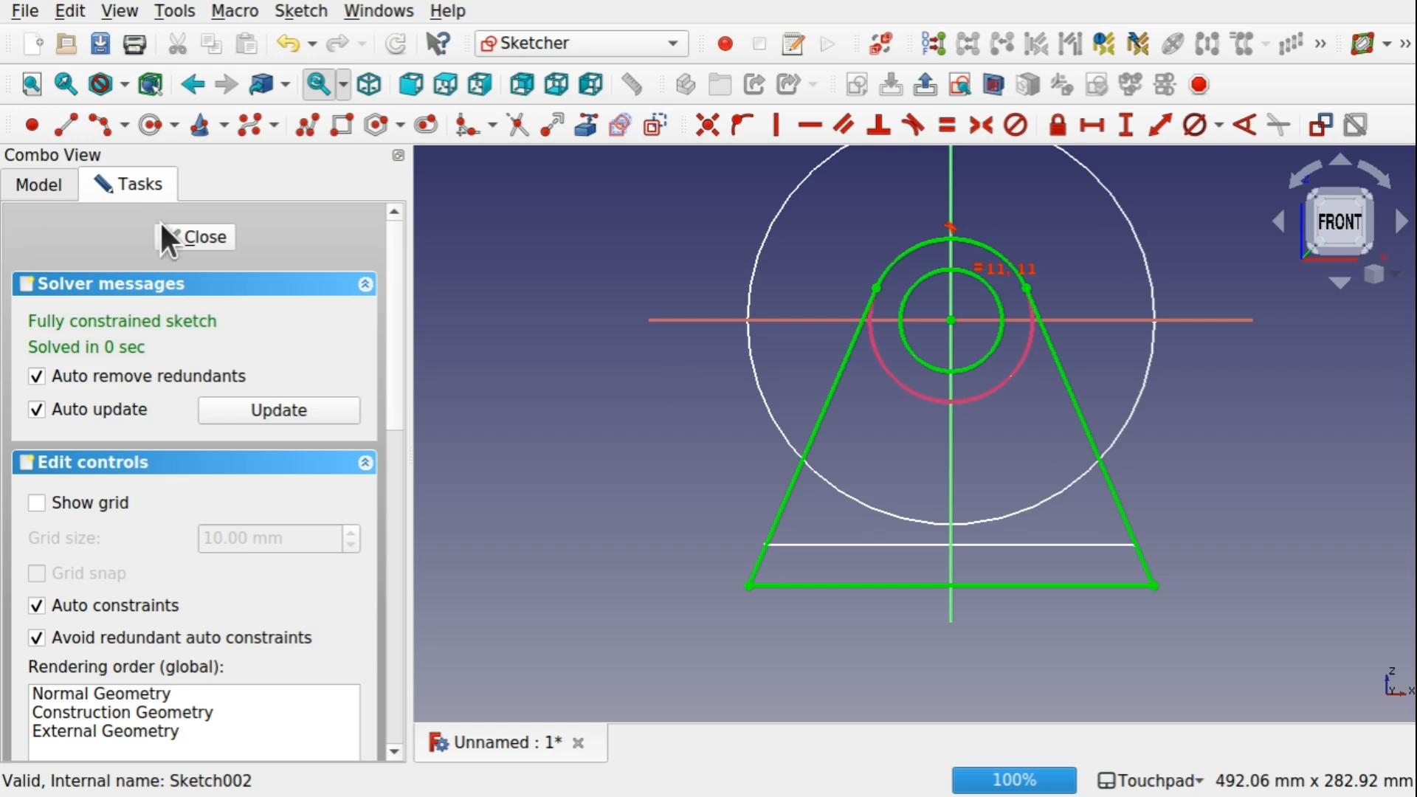
pyautogui.click(199, 236)
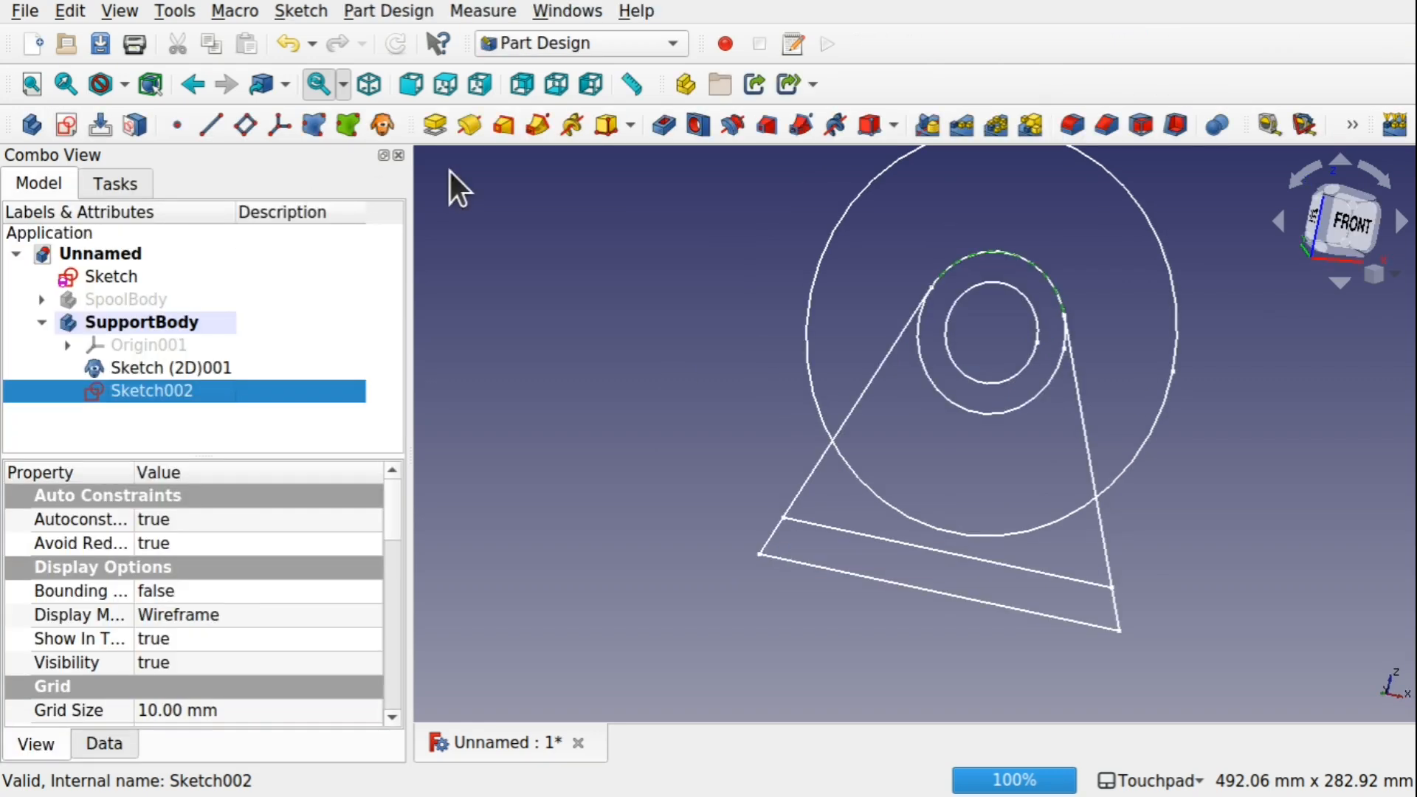
# Pad the support's sketch 10 mm and show the SpoolBody alongside it.
pyautogui.click(434, 124)
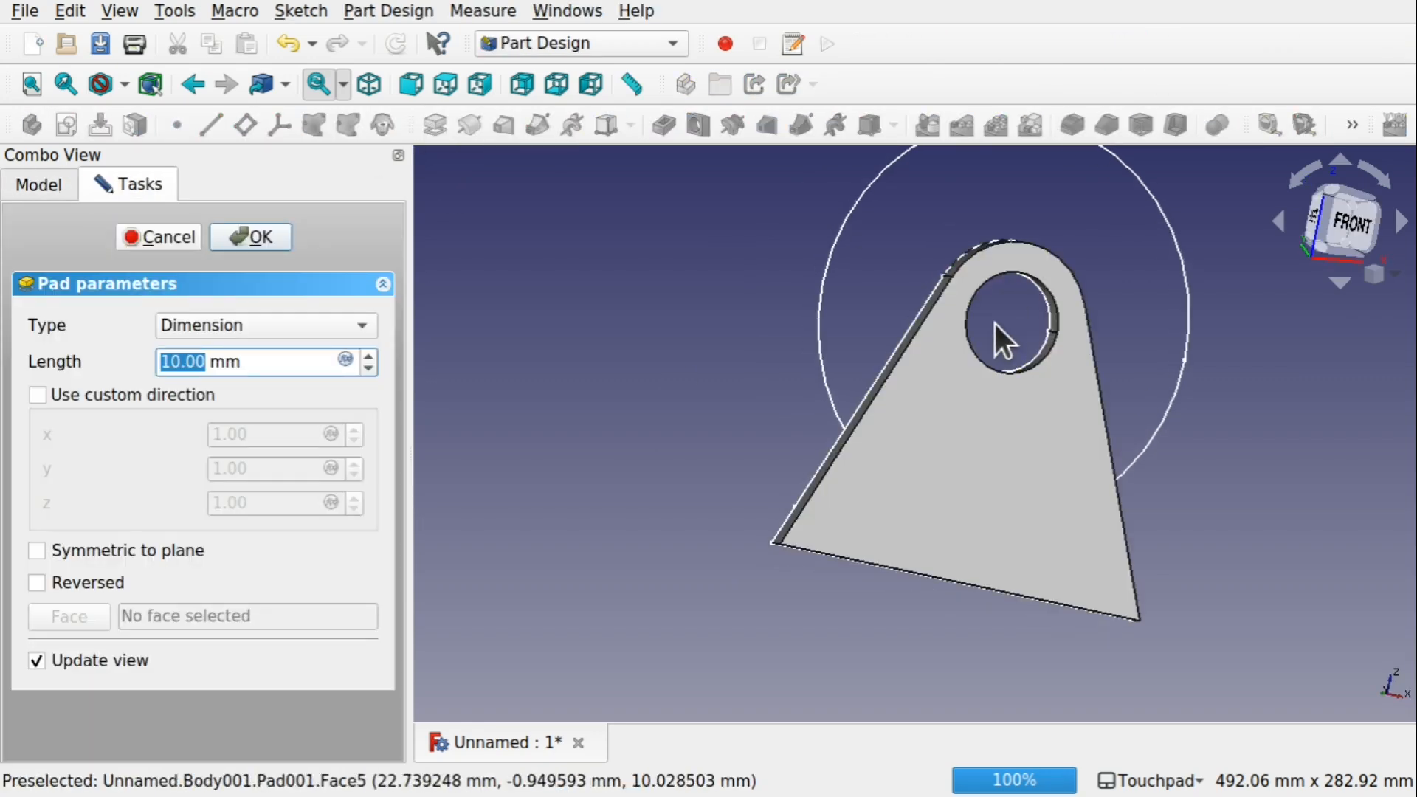
pyautogui.keyDown('alt'); pyautogui.moveTo(976, 339); pyautogui.dragTo(940, 379); pyautogui.keyUp('alt')
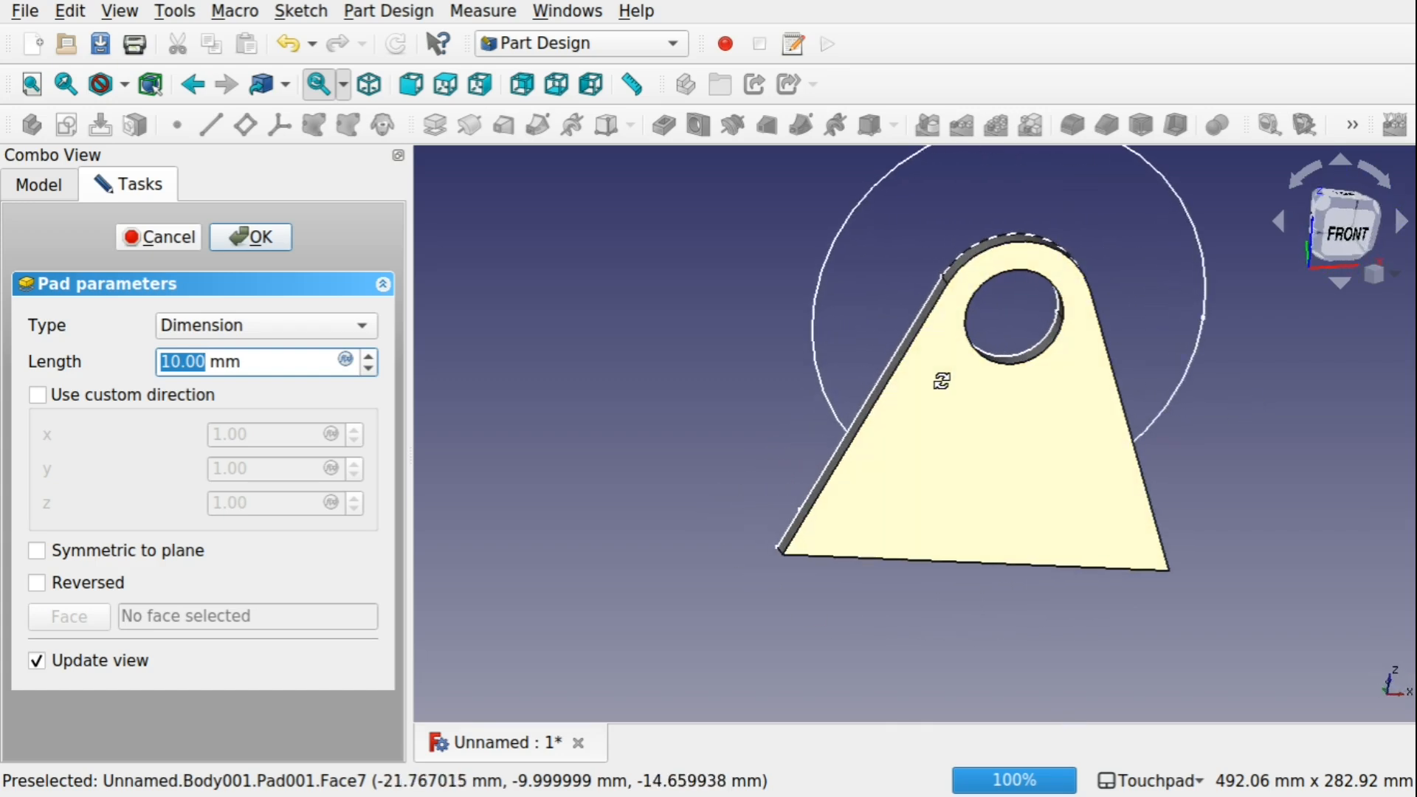
pyautogui.click(42, 186)
pyautogui.click(133, 304)
pyautogui.press('space')
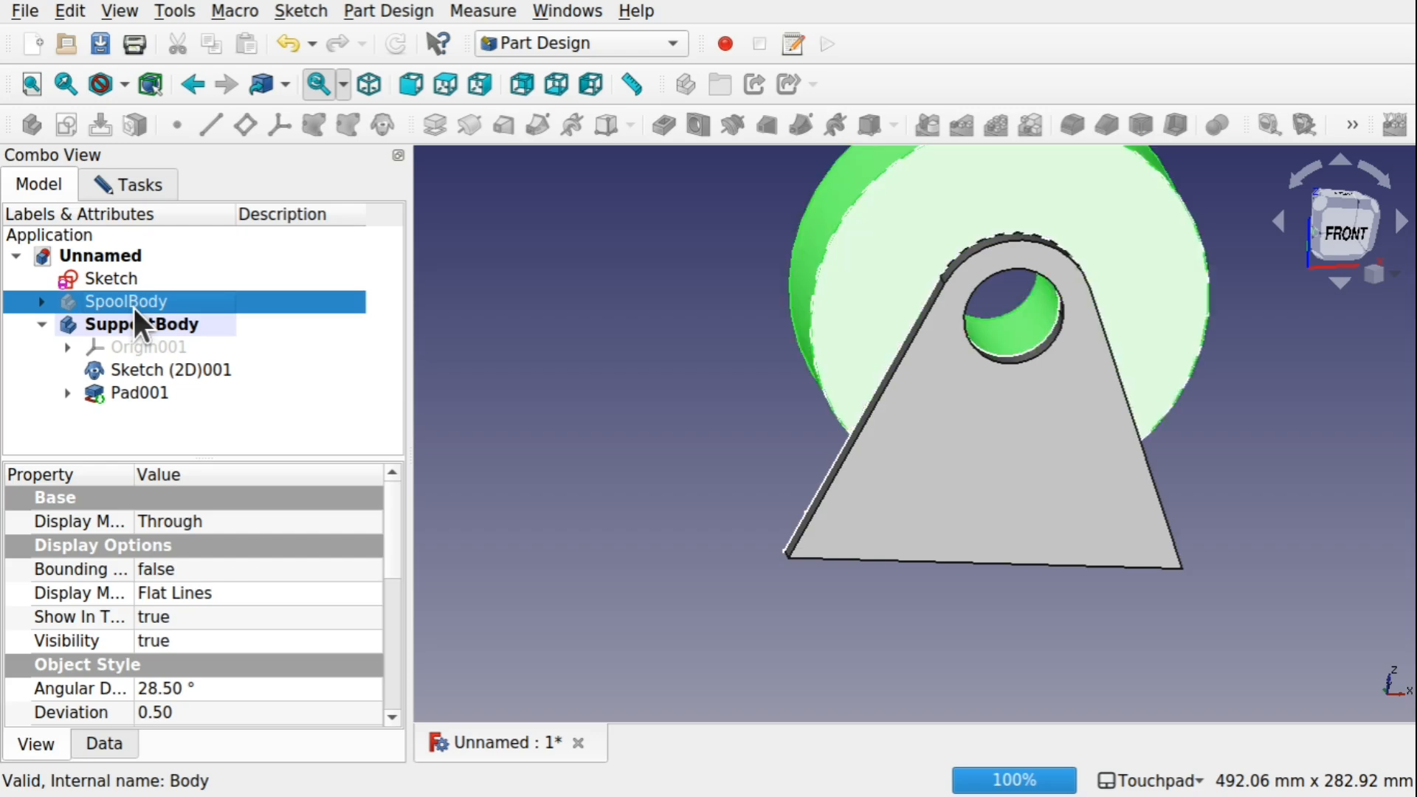
pyautogui.keyDown('alt'); pyautogui.moveTo(797, 380); pyautogui.dragTo(982, 406); pyautogui.keyUp('alt')
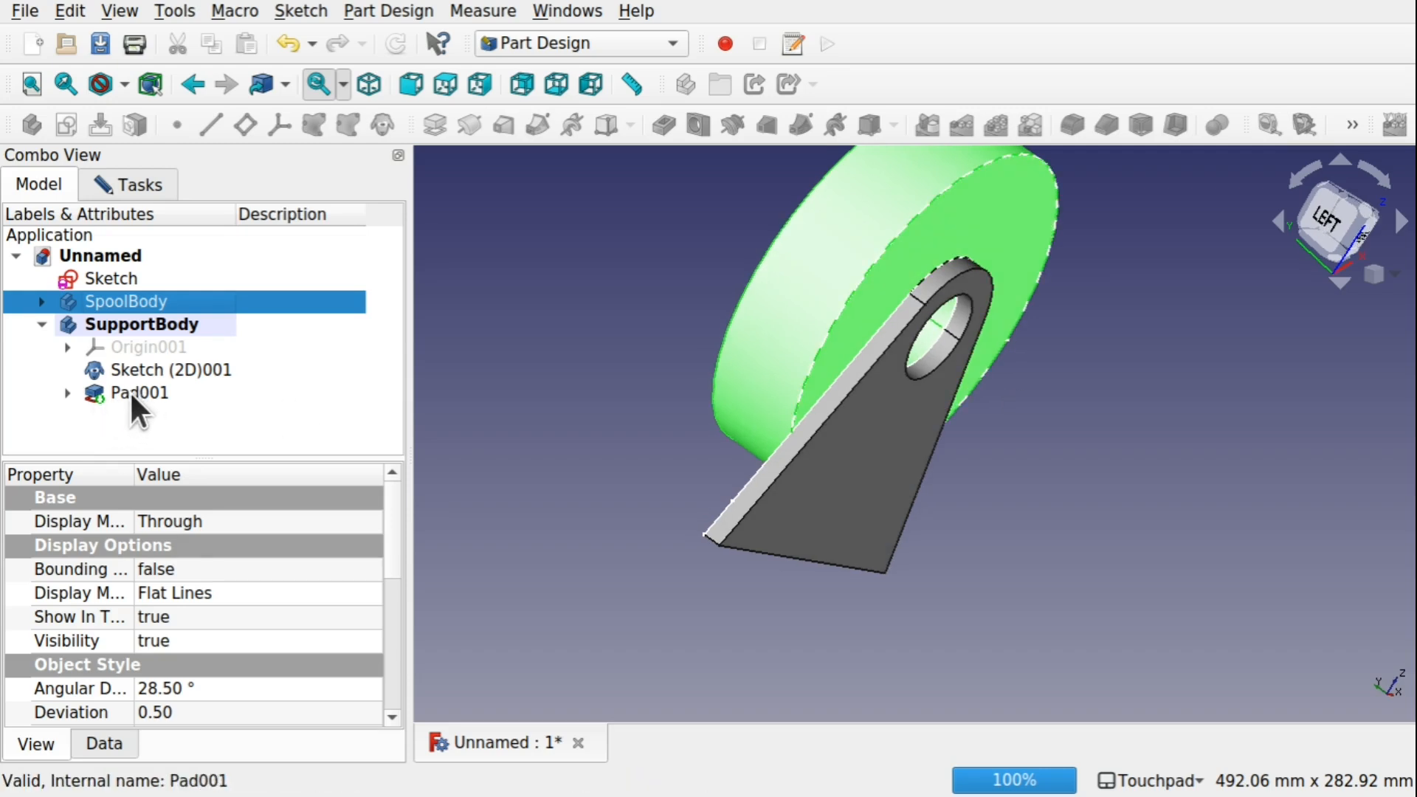
# Edit the support's pad and set its length to 20 mm, leaving its direction unreversed.
pyautogui.click(130, 392)
pyautogui.doubleClick(149, 391)
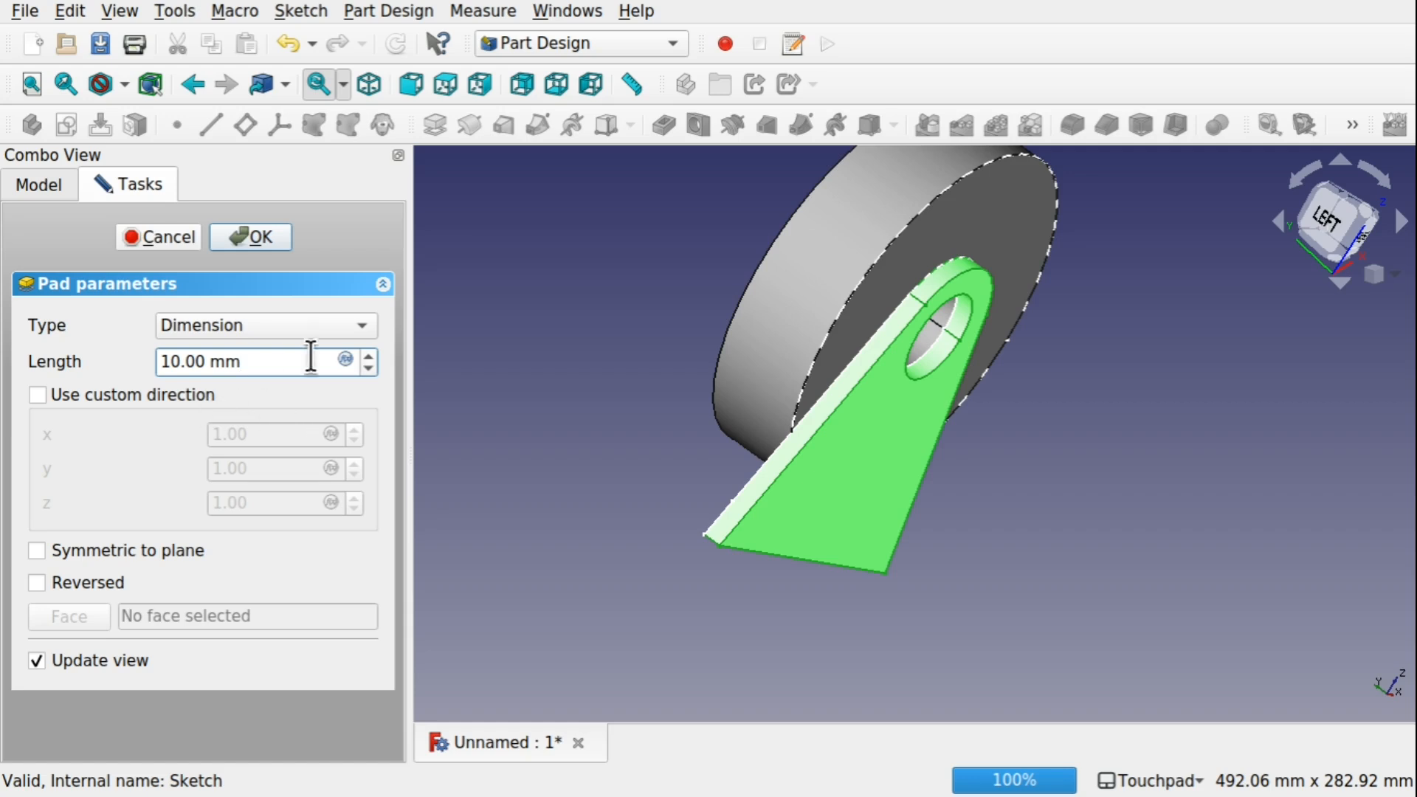
pyautogui.moveTo(176, 361); pyautogui.dragTo(147, 361)
pyautogui.write('20')
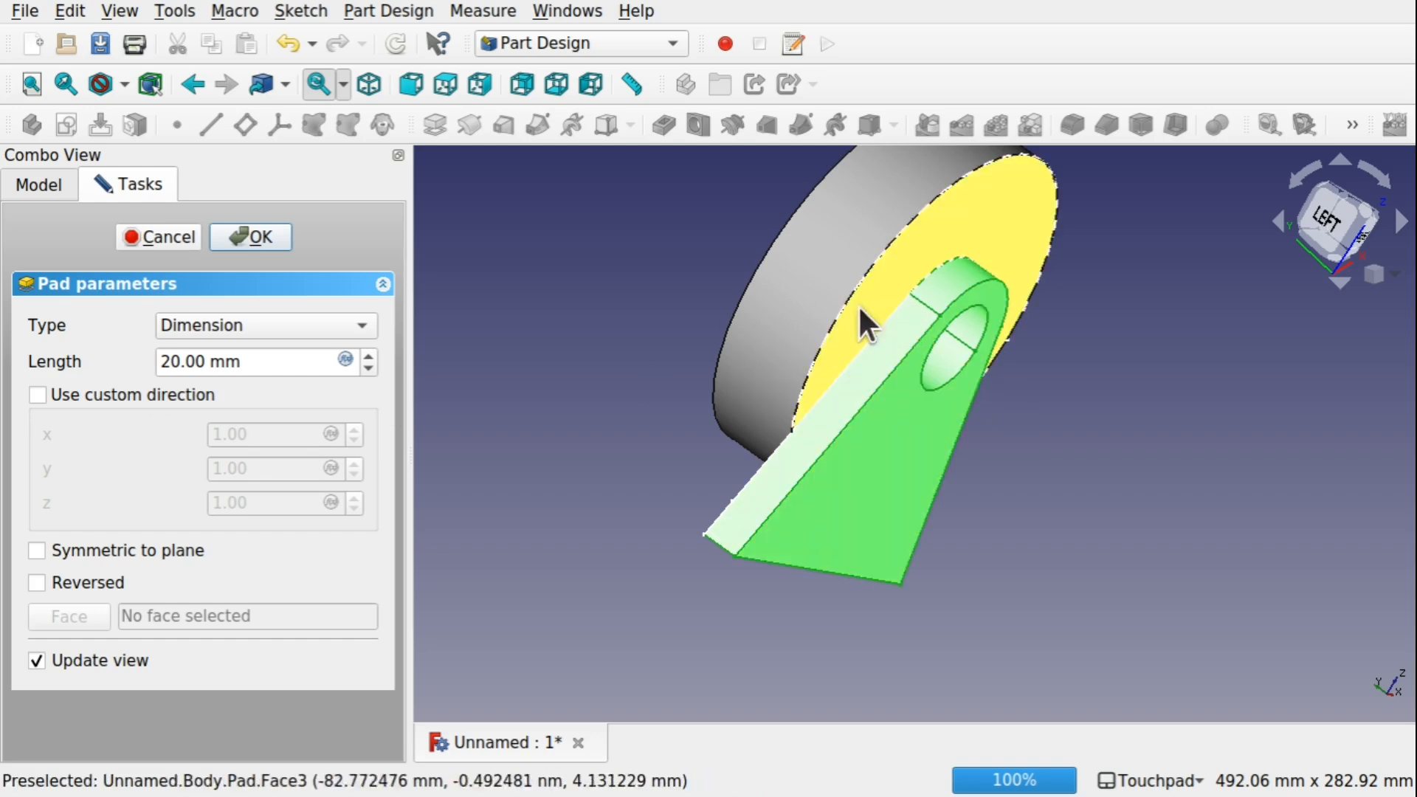
pyautogui.click(37, 581)
pyautogui.click(37, 581)
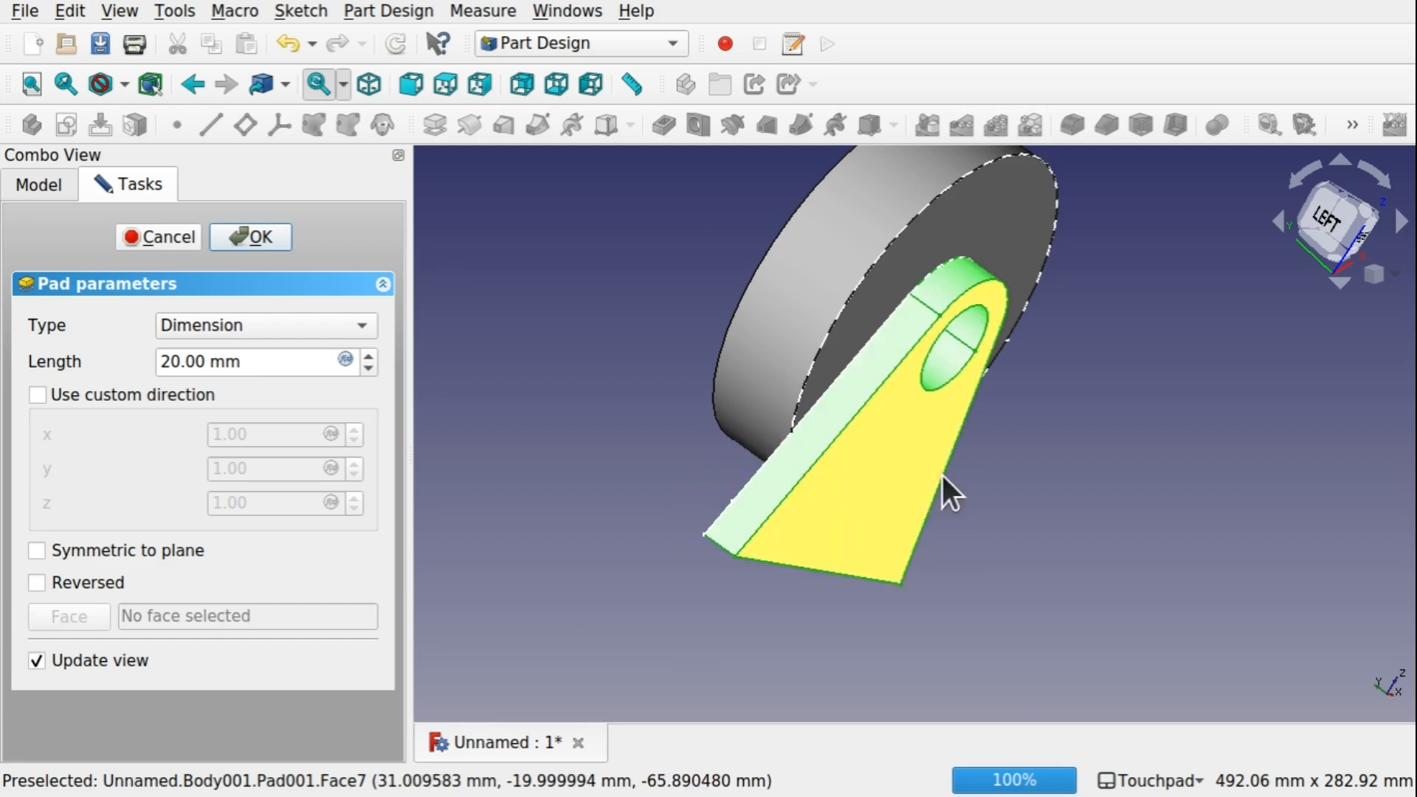
pyautogui.keyDown('shift'); pyautogui.moveTo(1052, 400); pyautogui.dragTo(1017, 403); pyautogui.keyUp('shift')
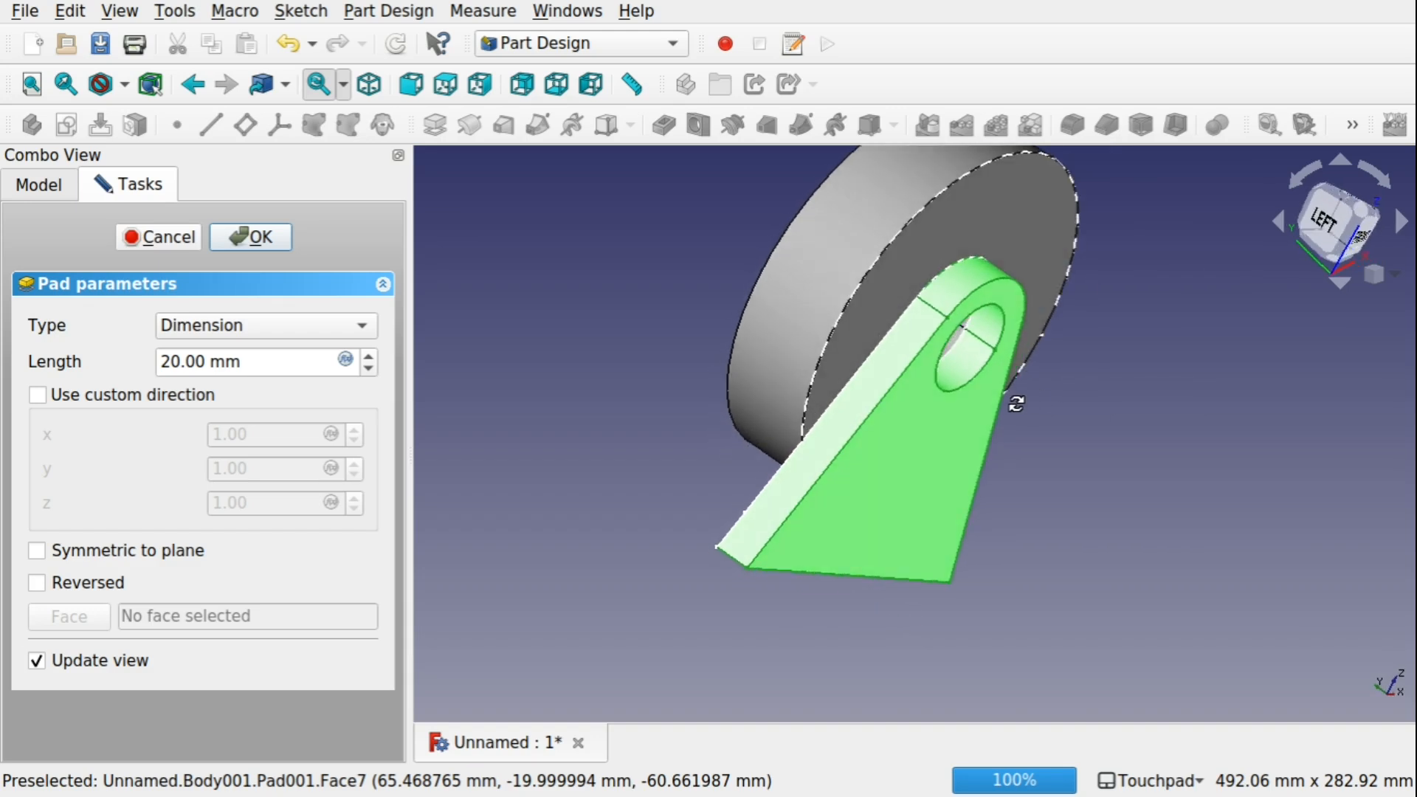
pyautogui.keyDown('shift'); pyautogui.moveTo(1016, 403); pyautogui.dragTo(1023, 362); pyautogui.keyUp('shift')
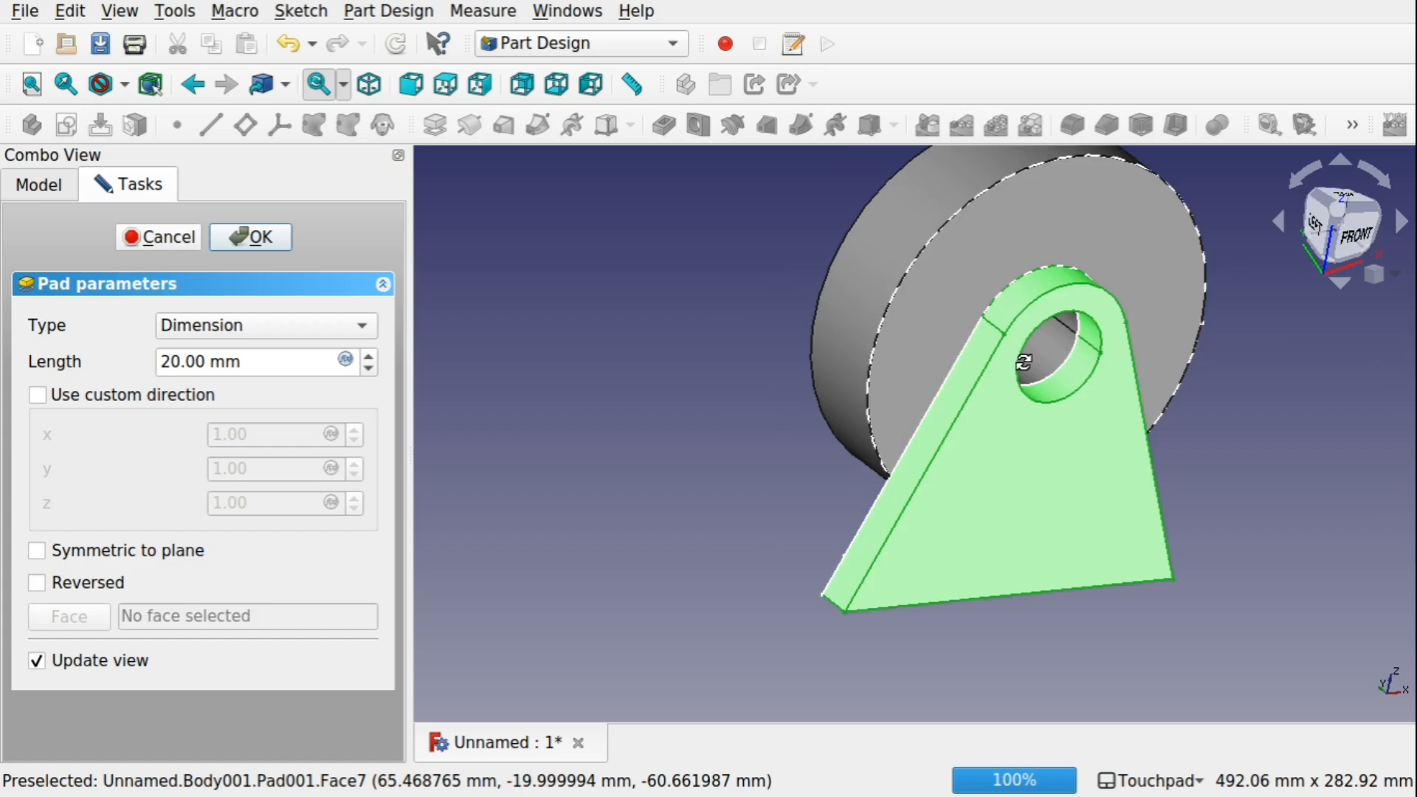
pyautogui.keyDown('shift'); pyautogui.moveTo(1023, 361); pyautogui.dragTo(989, 363); pyautogui.keyUp('shift')
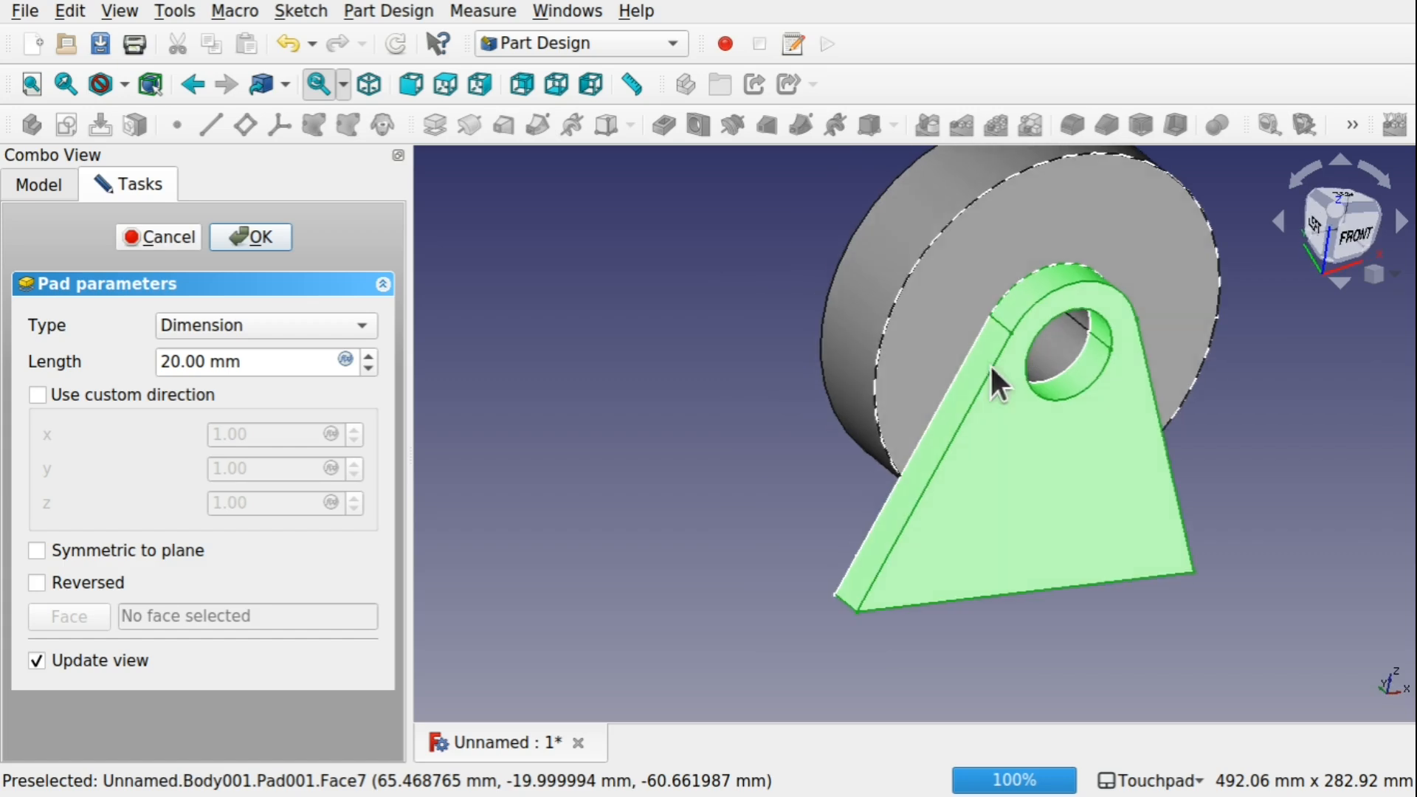
pyautogui.click(264, 231)
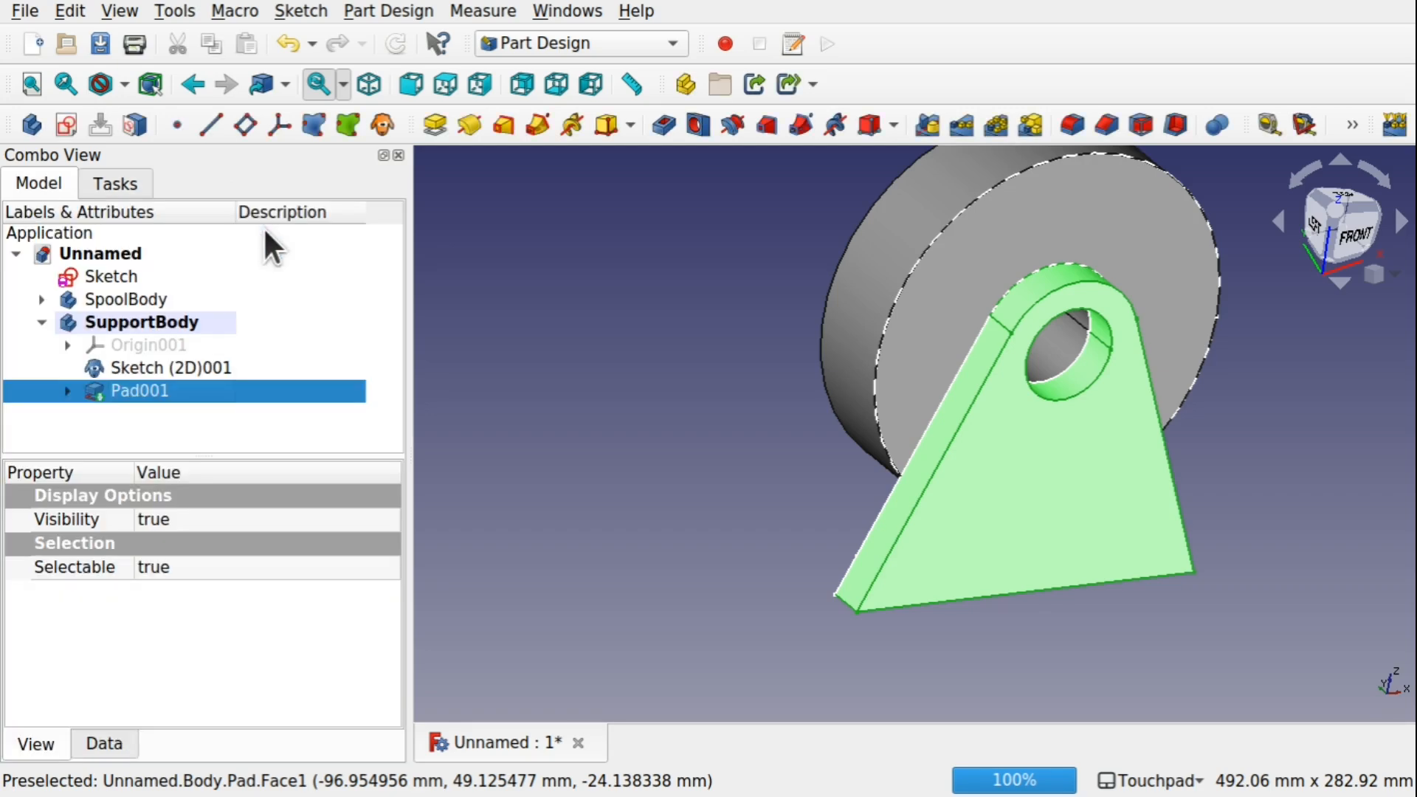
# Collapse the SupportBody in the model tree and create a new, empty body.
pyautogui.click(148, 322)
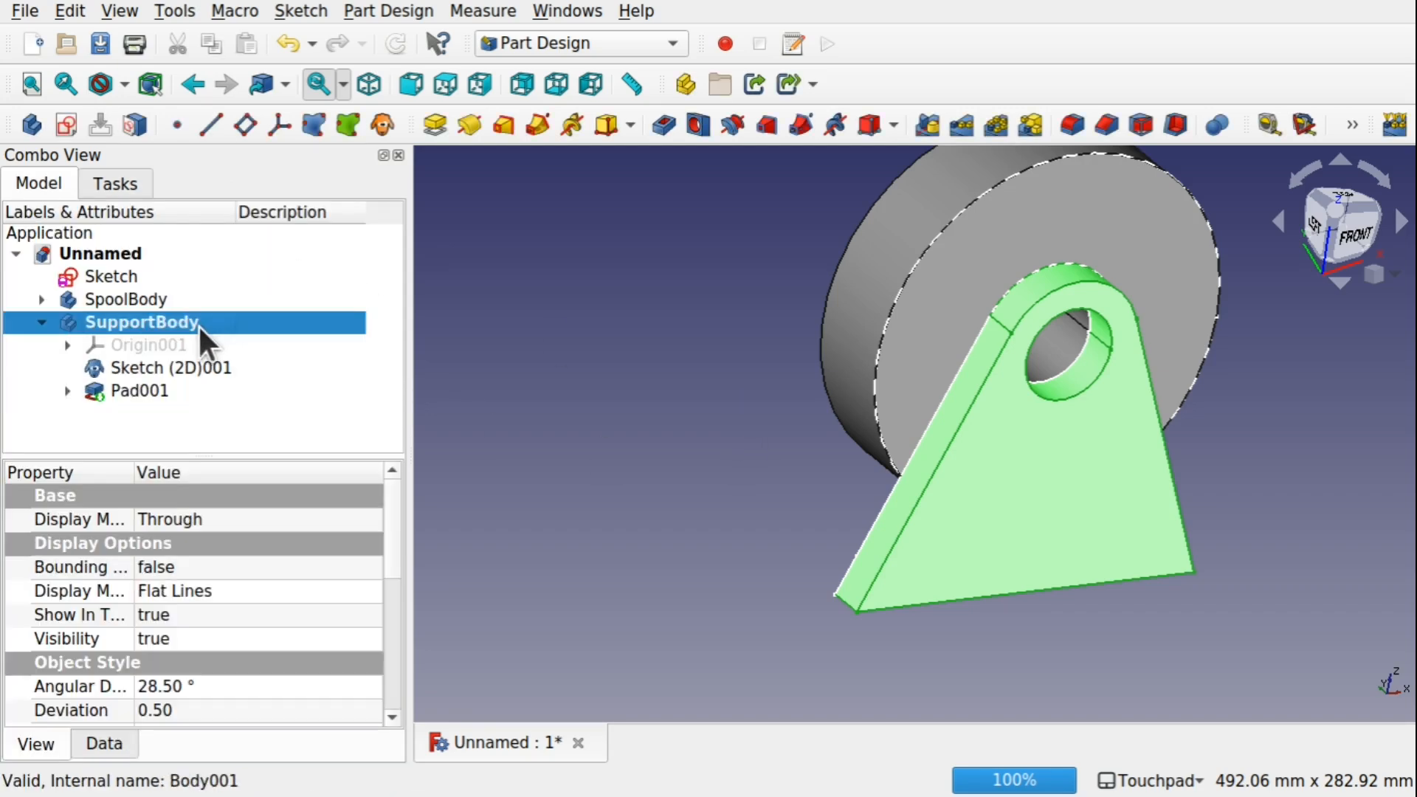
pyautogui.click(126, 292)
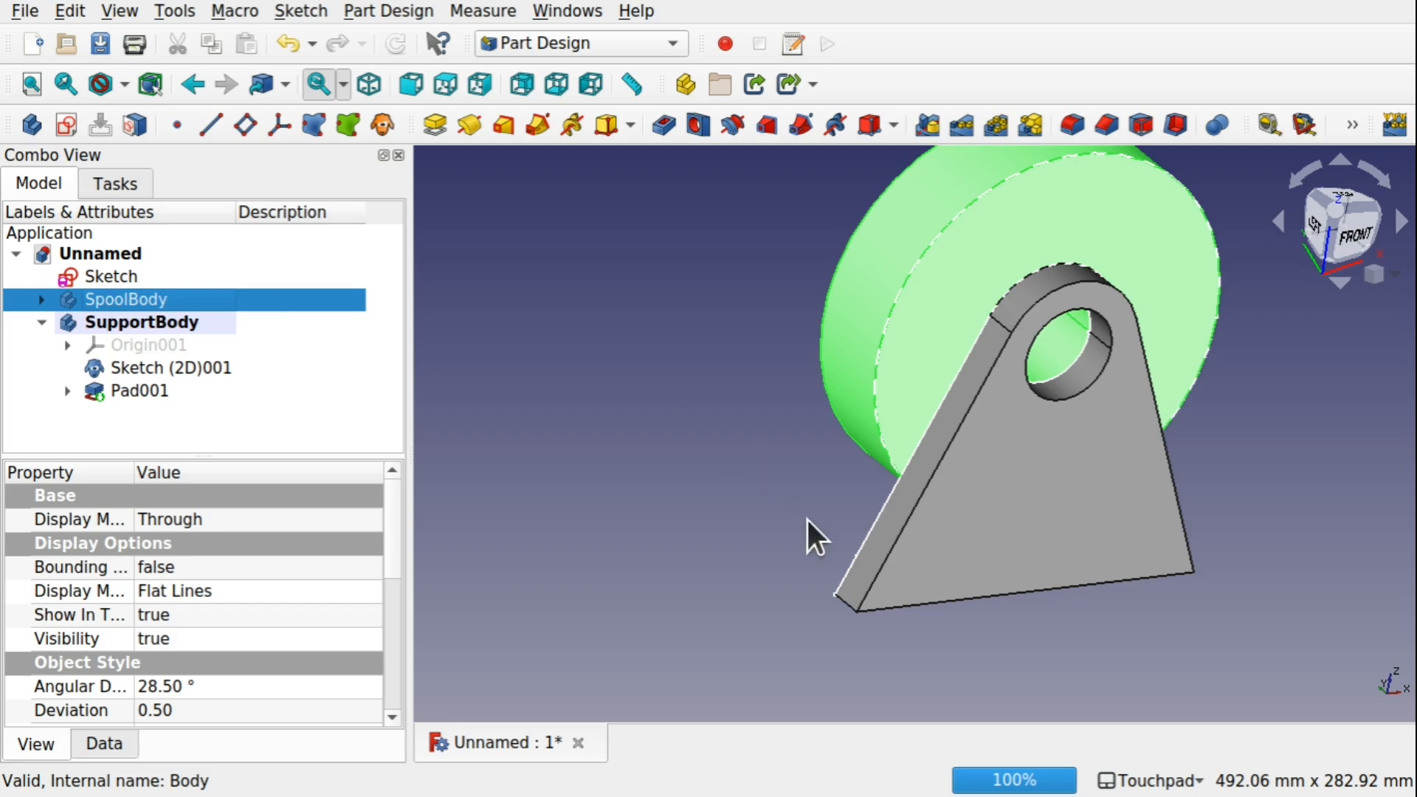
pyautogui.click(33, 299)
pyautogui.click(33, 299)
pyautogui.click(44, 321)
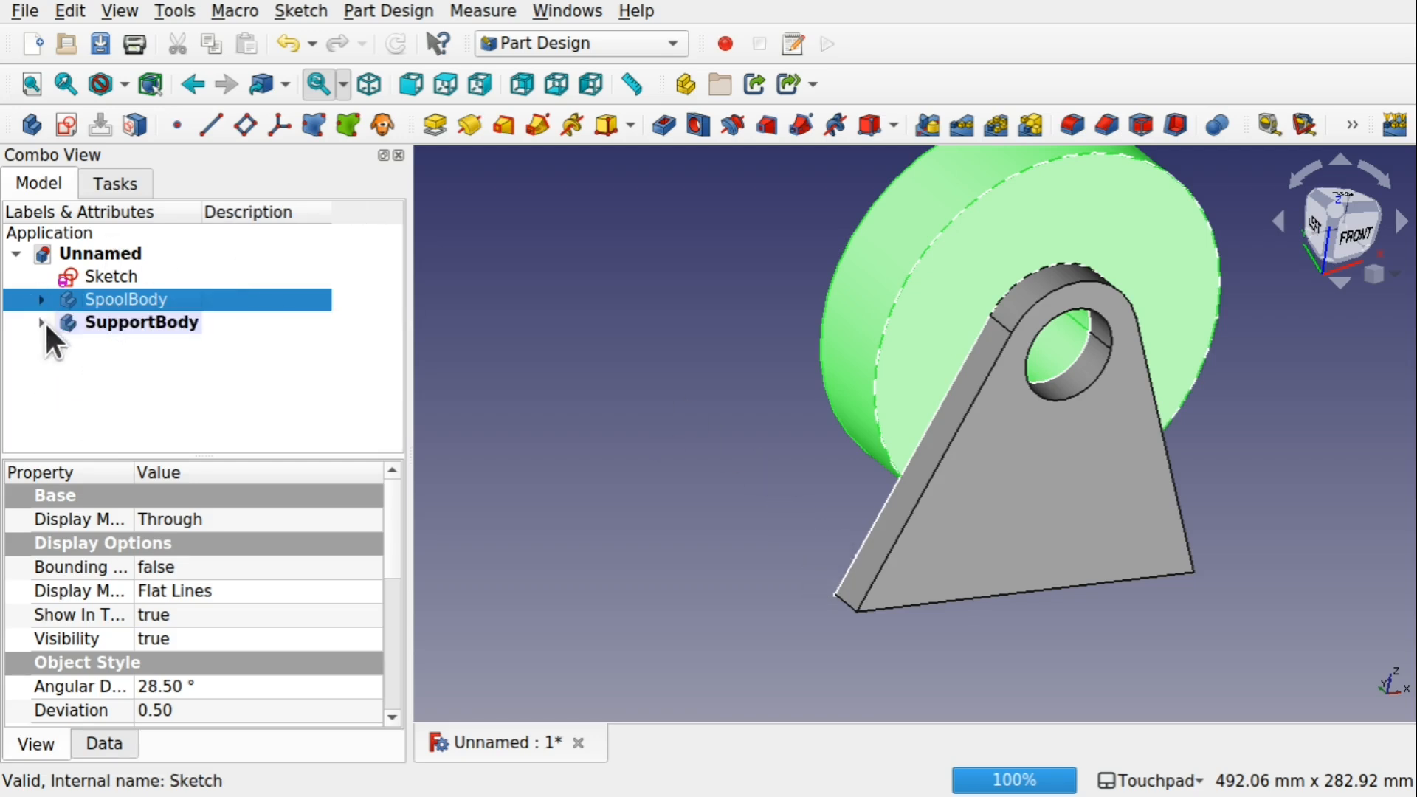
pyautogui.click(171, 369)
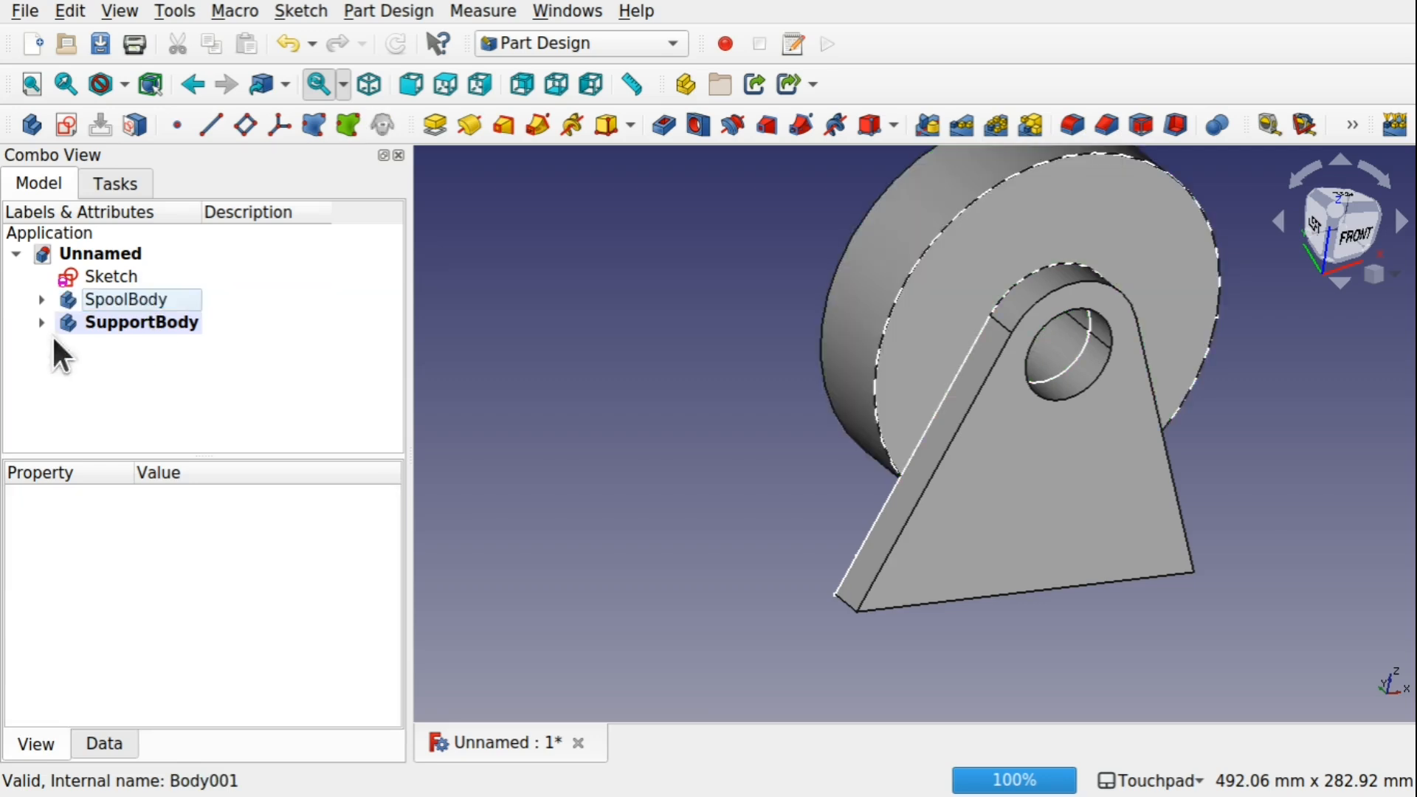
pyautogui.click(20, 135)
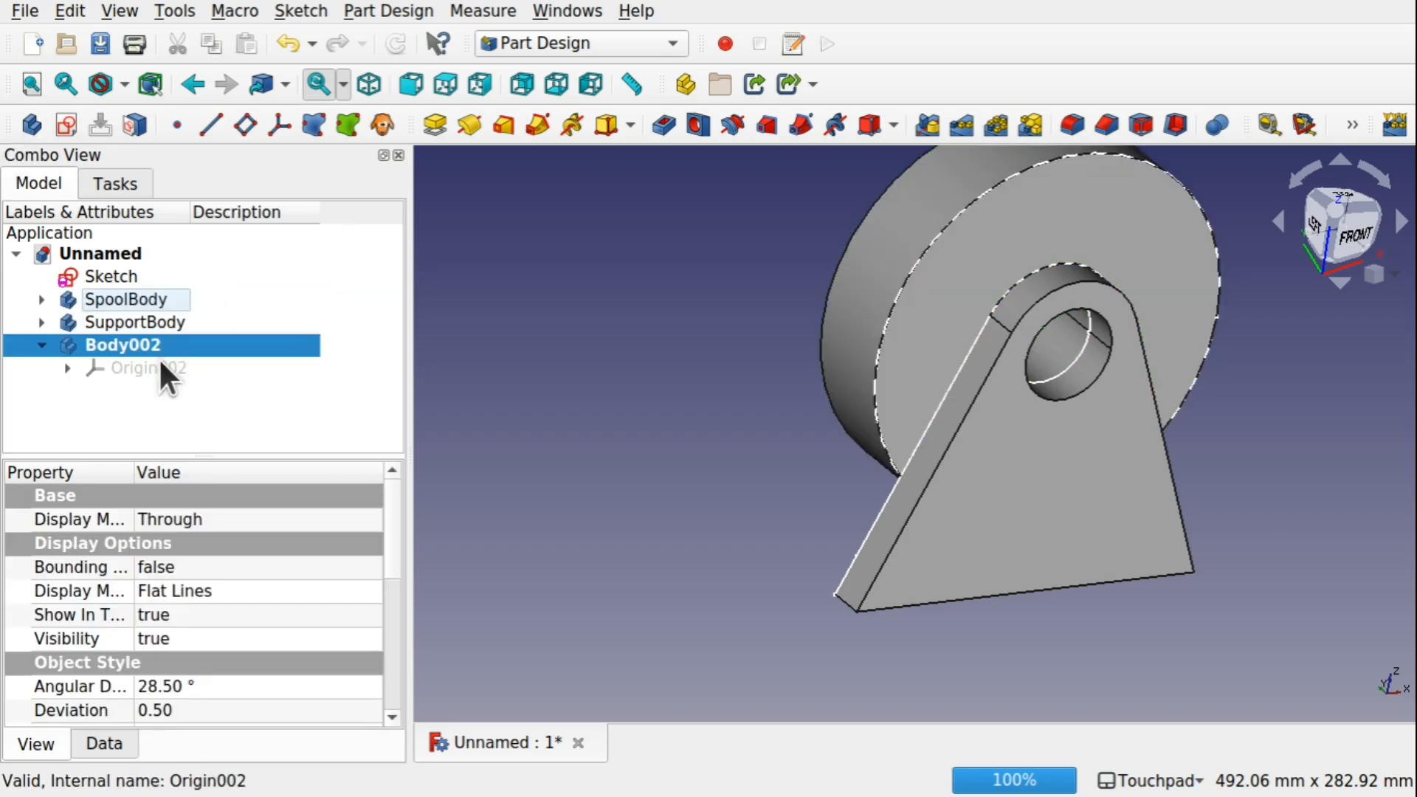
# Create a Draft clone of the master sketch and move the clone into Body002.
pyautogui.click(118, 276)
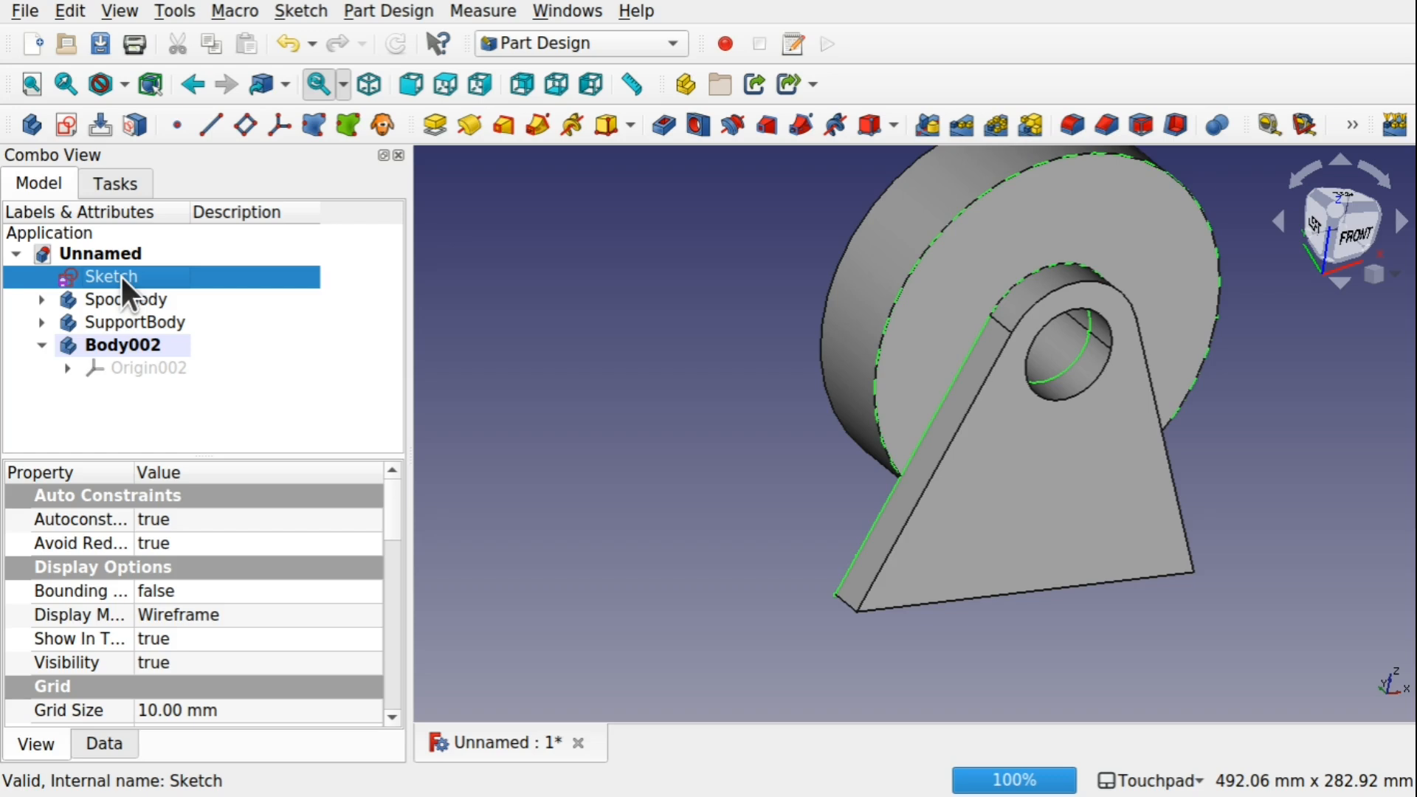
pyautogui.click(633, 39)
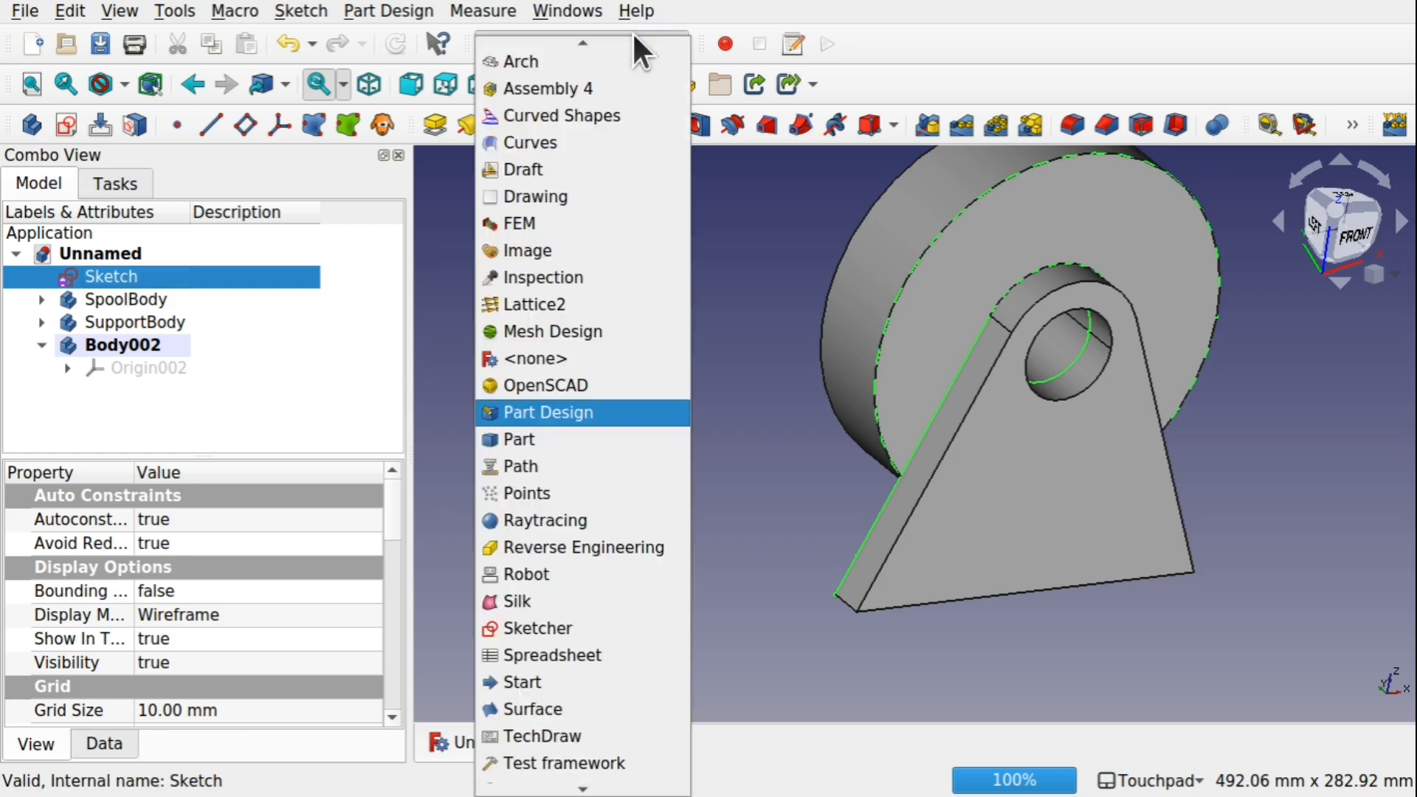
pyautogui.click(590, 168)
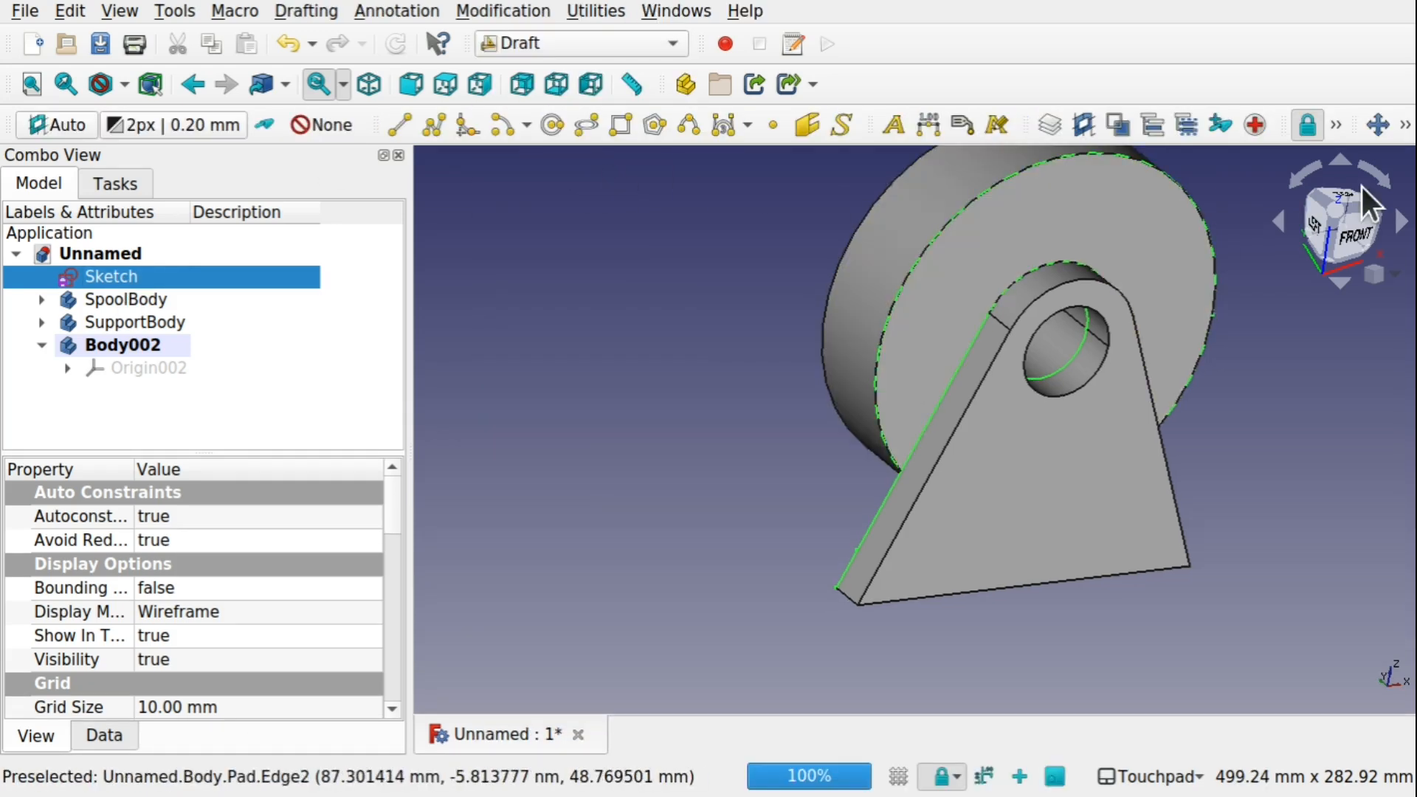
pyautogui.click(1404, 126)
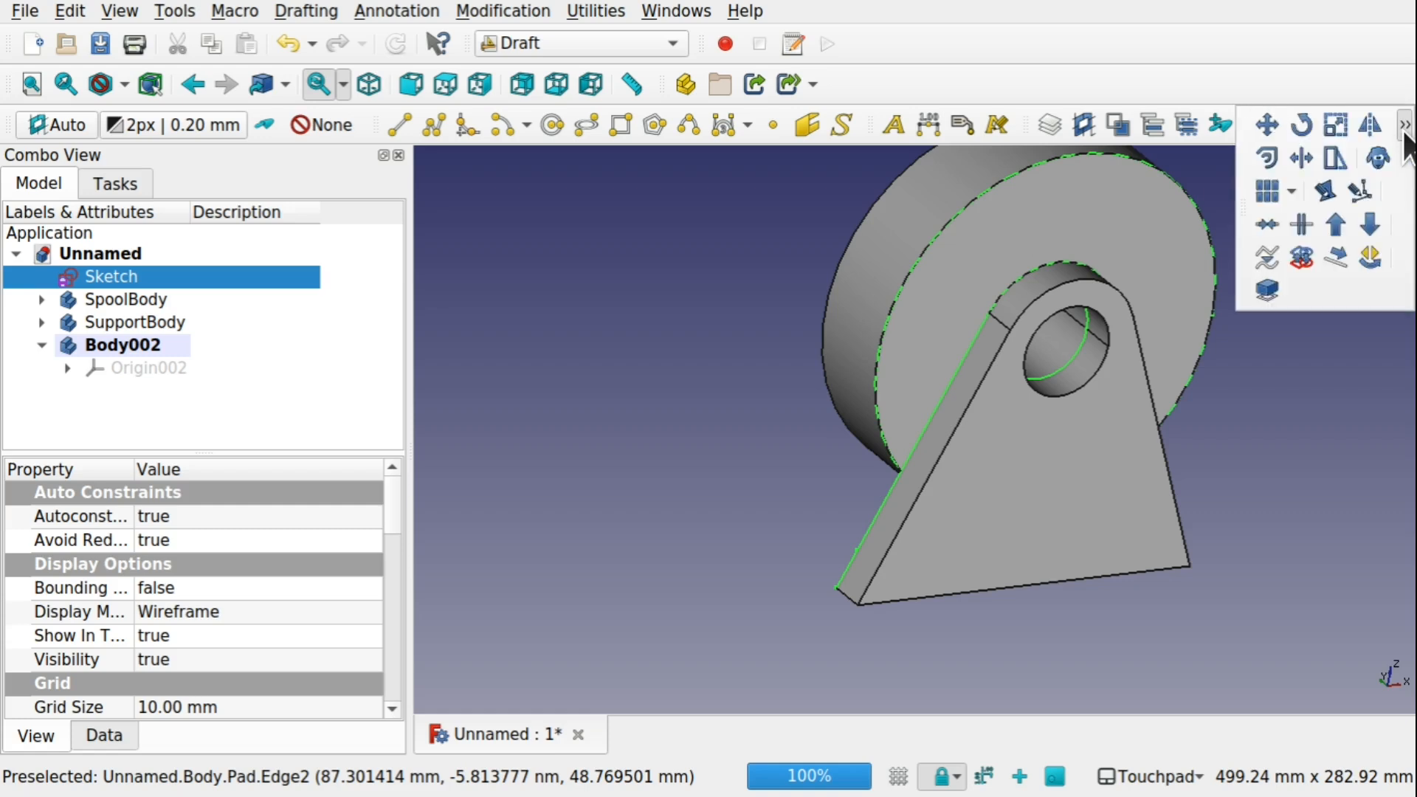
pyautogui.click(1378, 158)
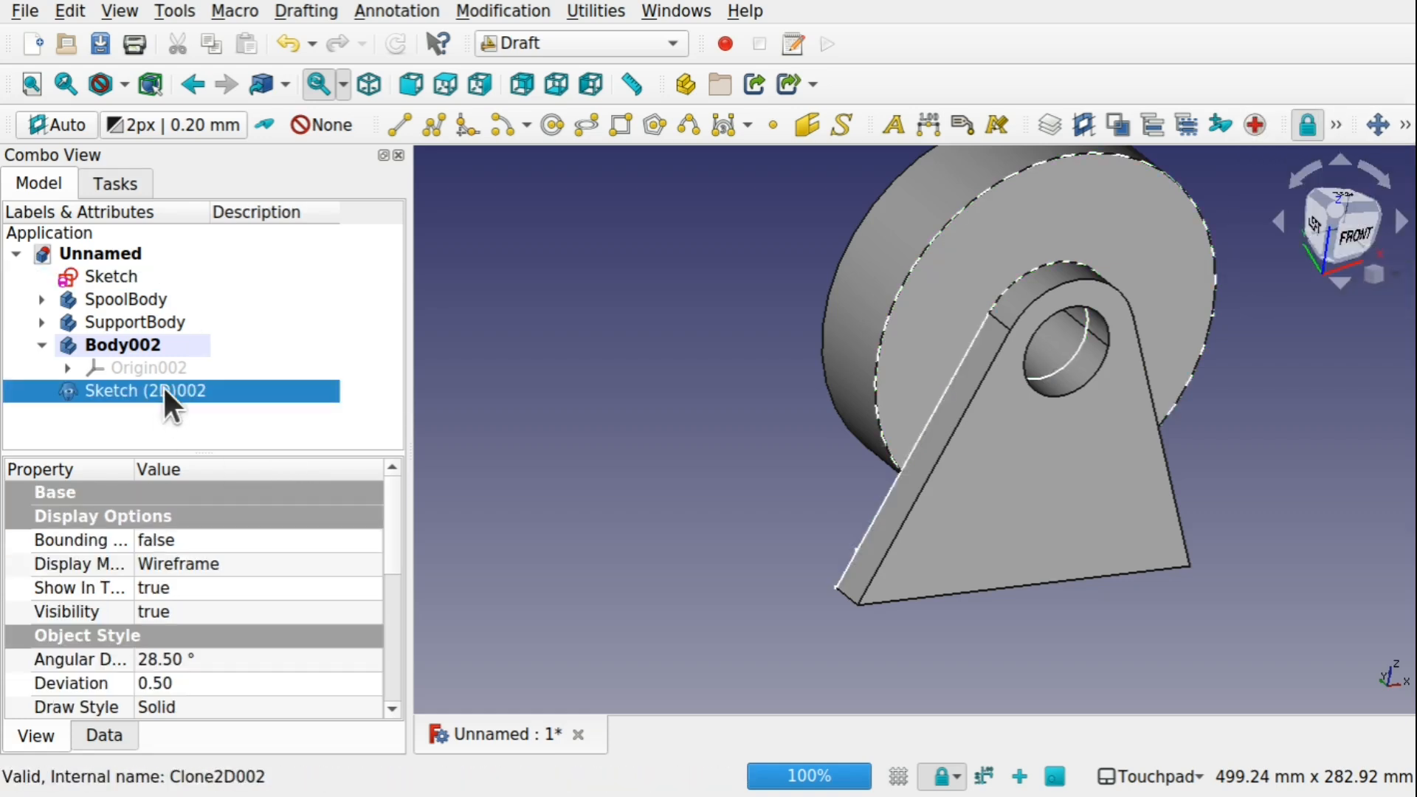
pyautogui.moveTo(162, 385)
pyautogui.mouseDown()
pyautogui.moveTo(211, 369)
pyautogui.moveTo(174, 336)
pyautogui.mouseUp()
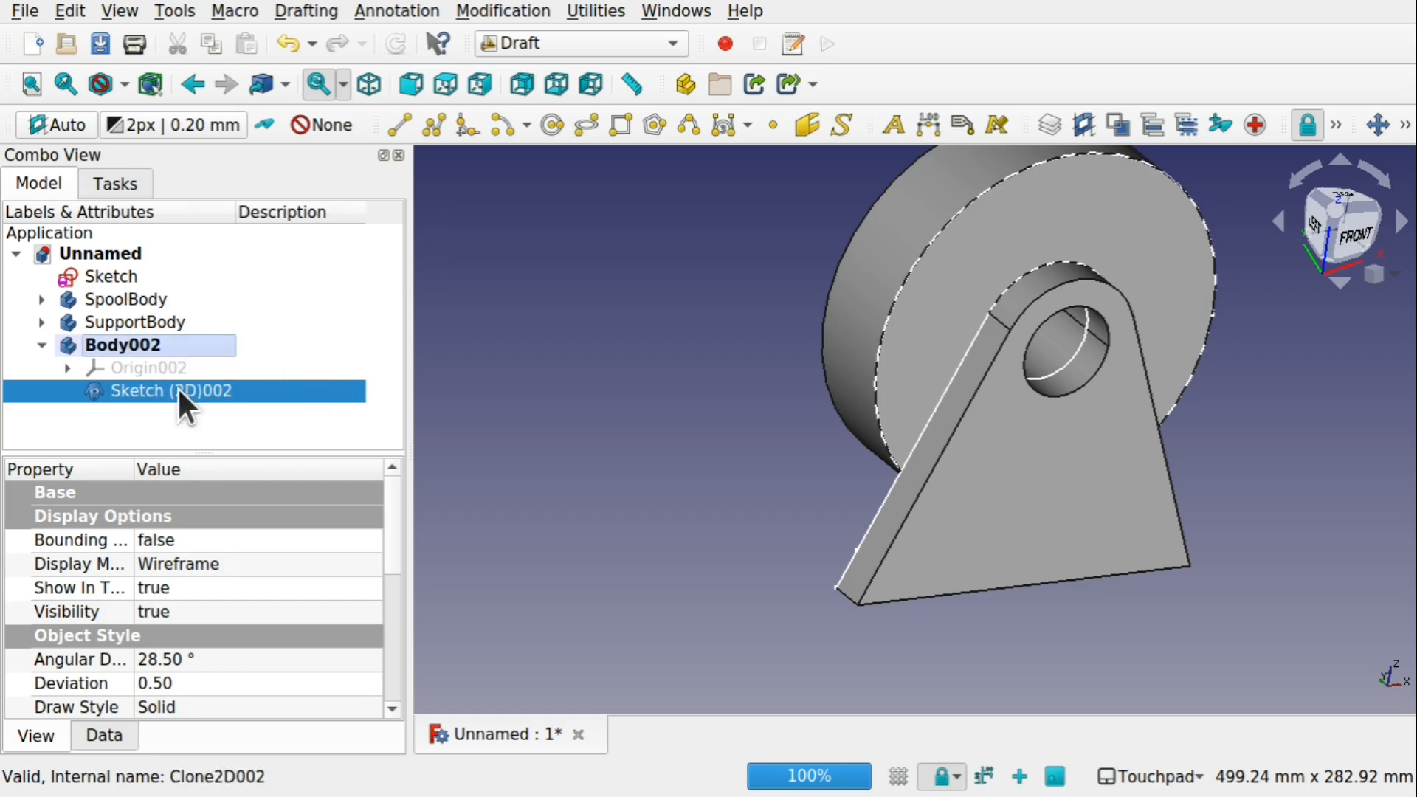
# Hide the SpoolBody and the SupportBody.
pyautogui.click(118, 295)
pyautogui.press('space')
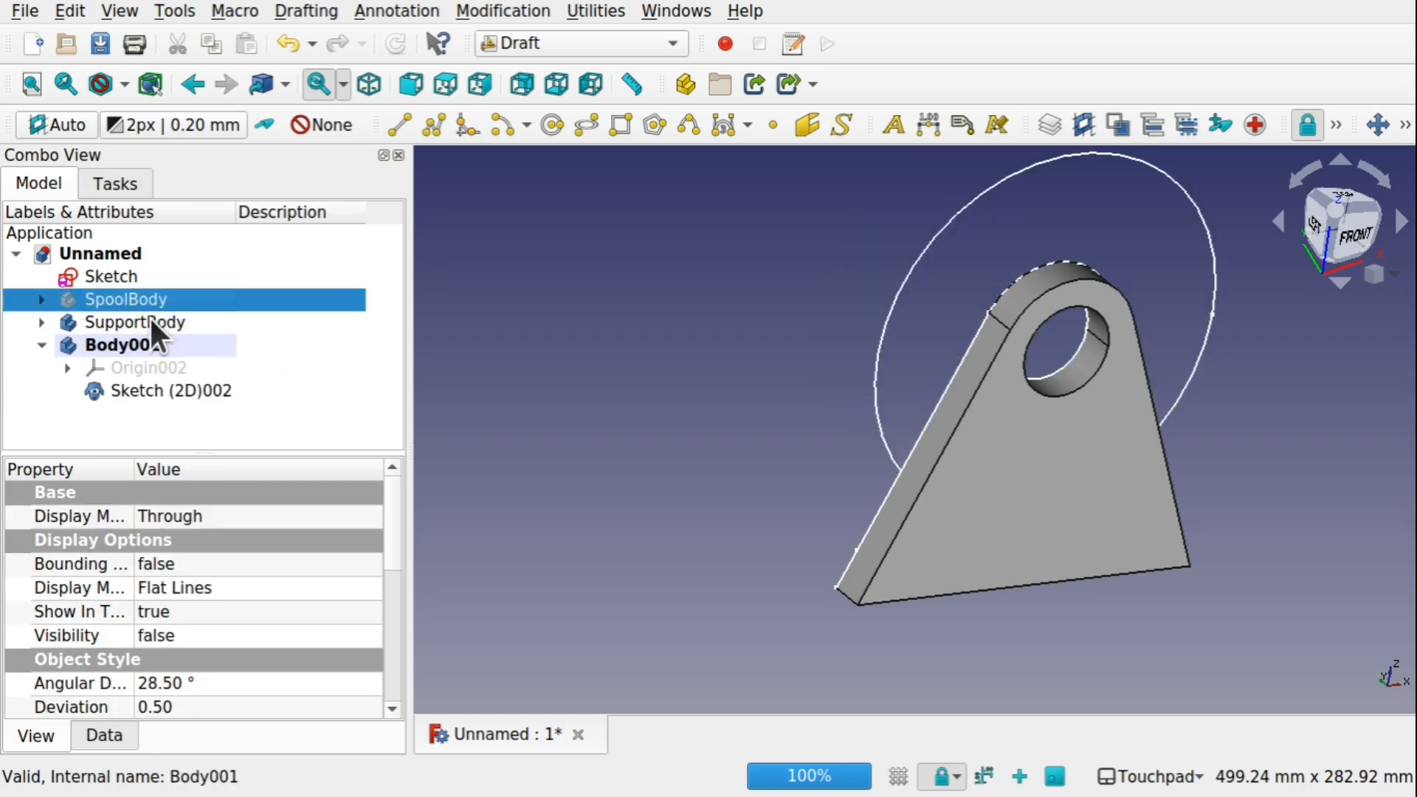
pyautogui.click(150, 320)
pyautogui.press('space')
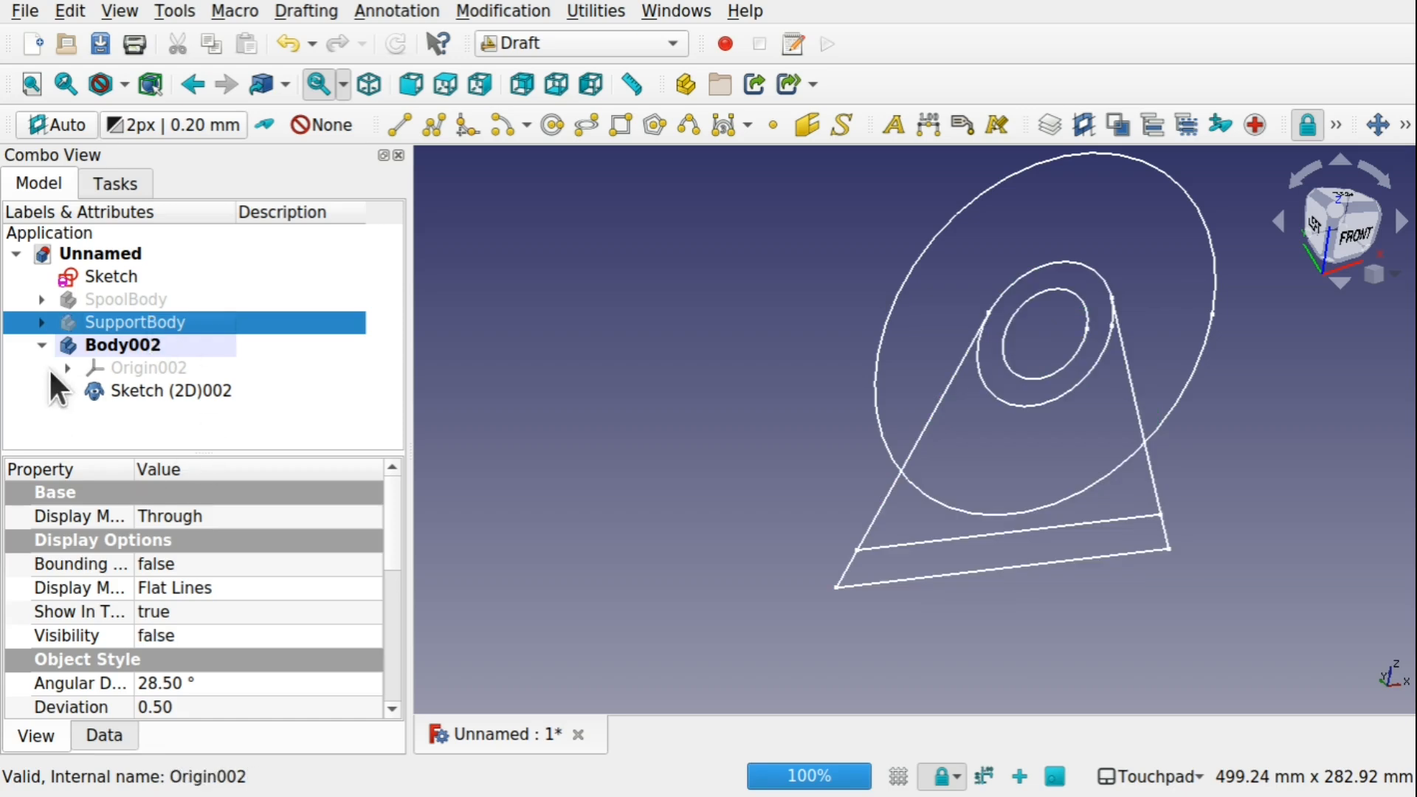
# Expand the SupportBody and switch its cloned sketch's visibility off and on again.
pyautogui.click(42, 322)
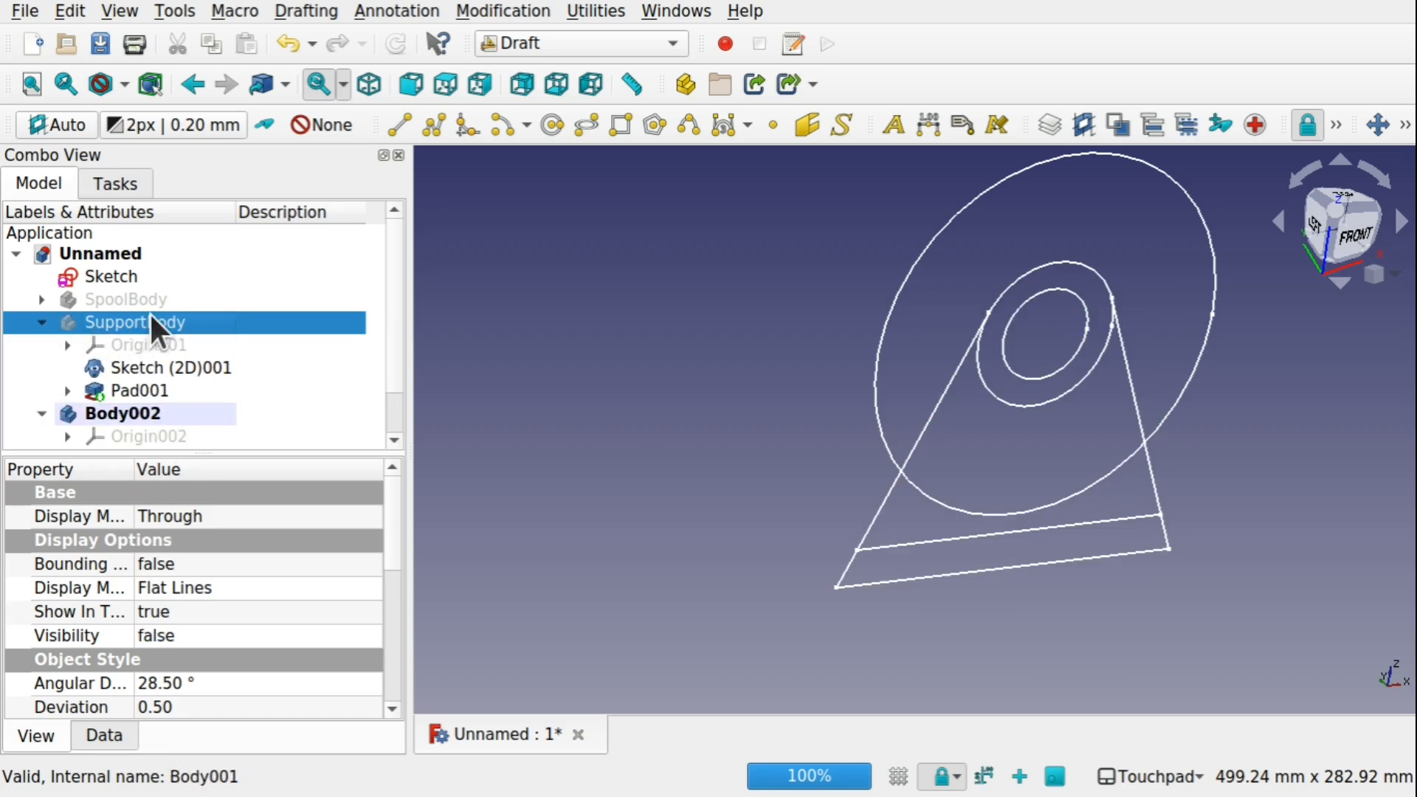
pyautogui.click(150, 365)
pyautogui.press('space')
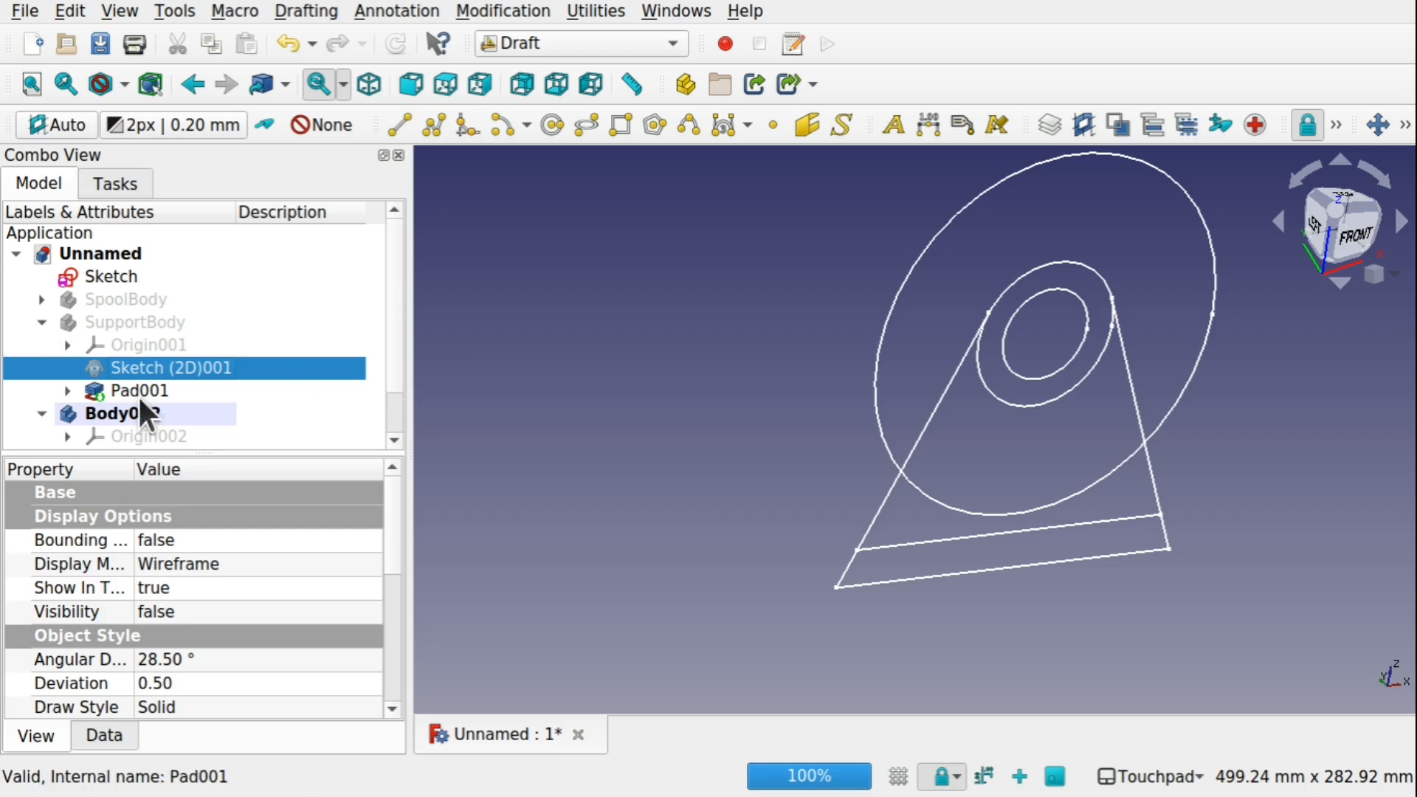
pyautogui.press('space')
# Return to the Part Design workbench and create a new sketch on Body002's XZ plane.
pyautogui.scroll(-1, 390, 366)
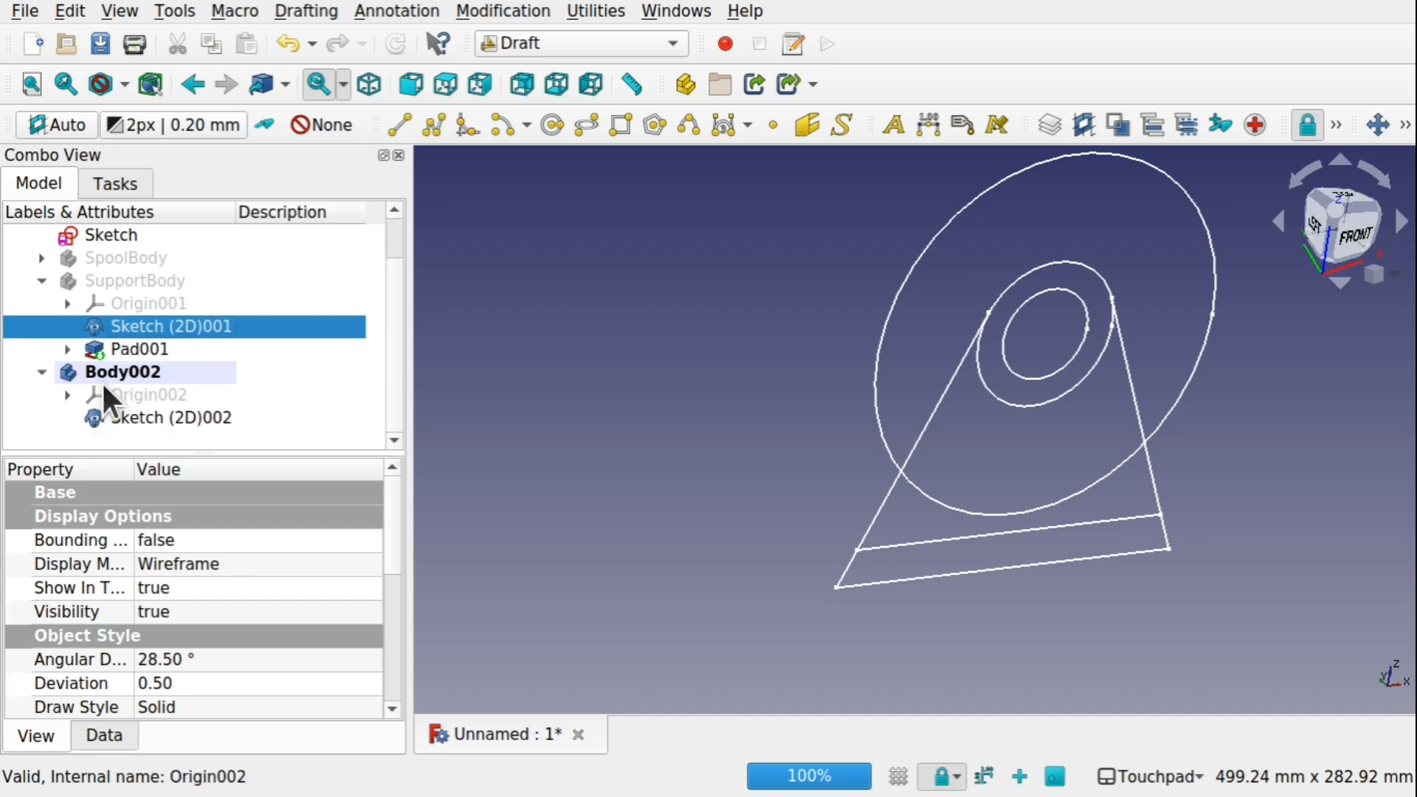
pyautogui.click(122, 371)
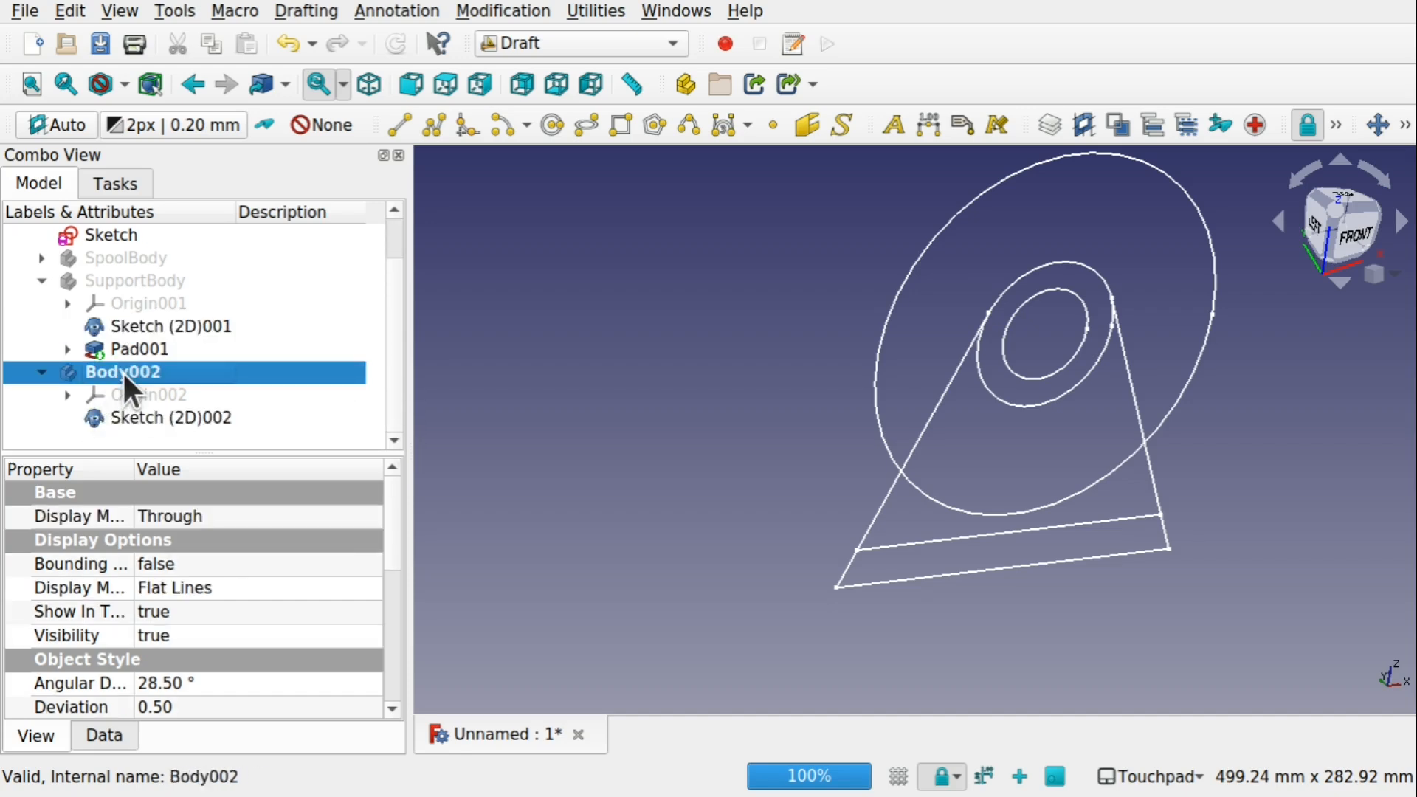
pyautogui.click(121, 183)
pyautogui.click(529, 41)
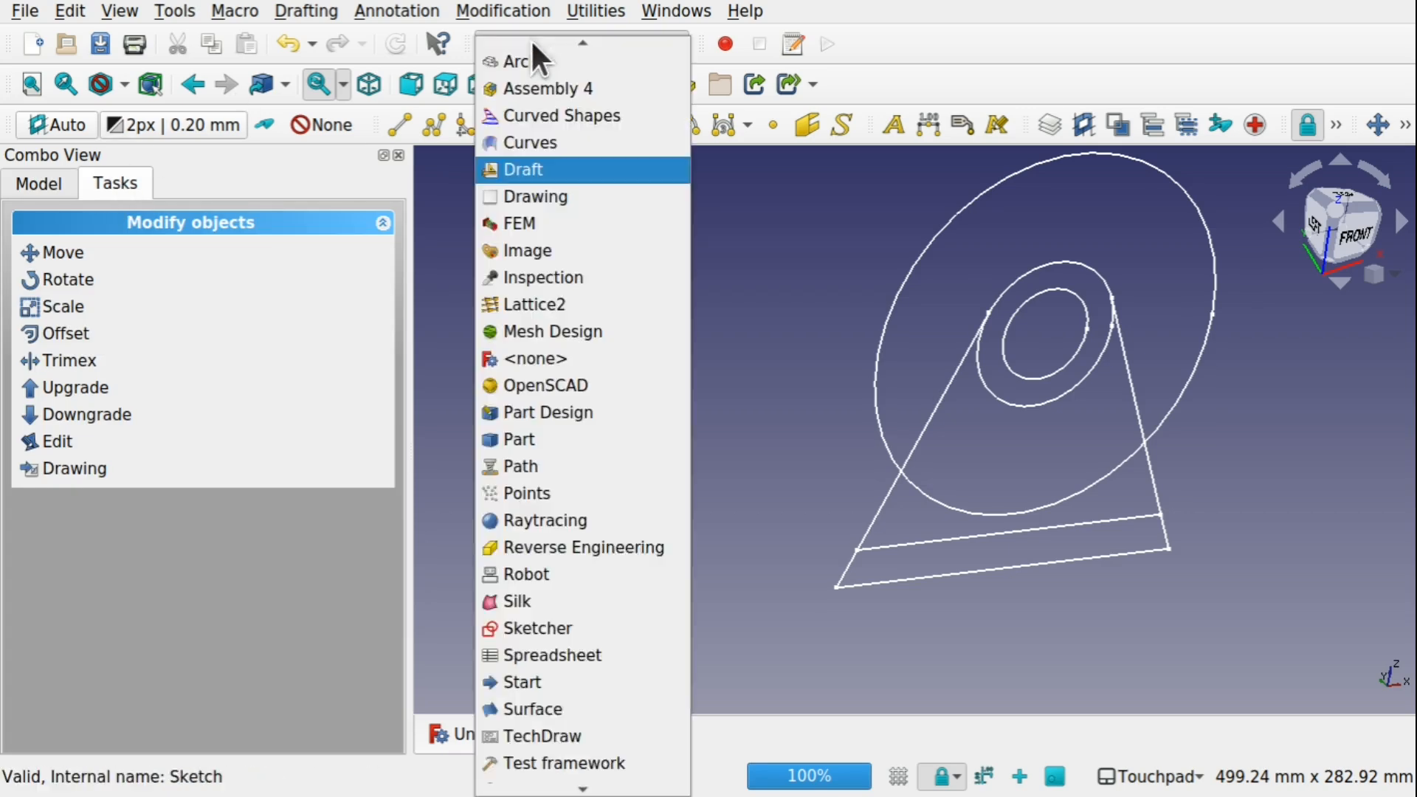
pyautogui.click(600, 432)
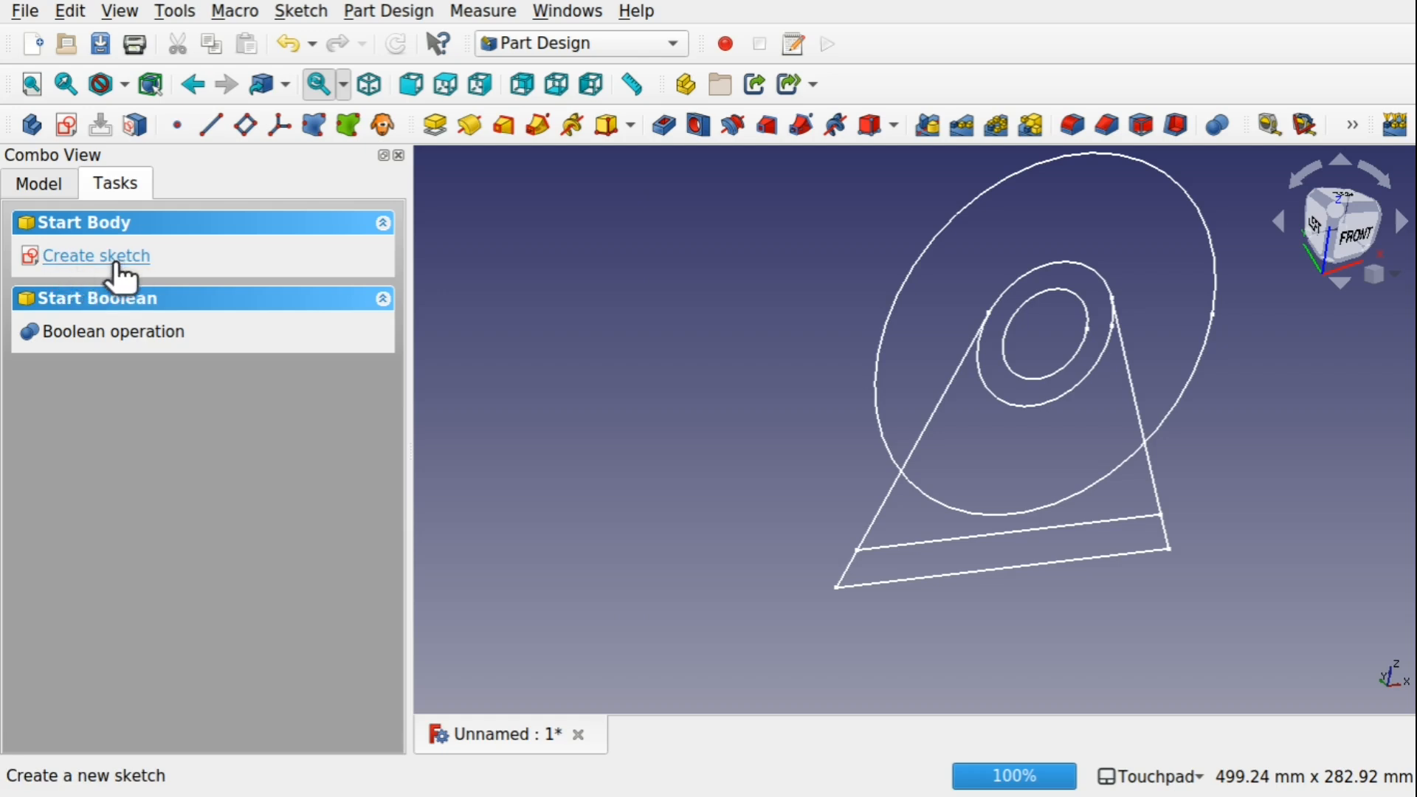
pyautogui.click(35, 186)
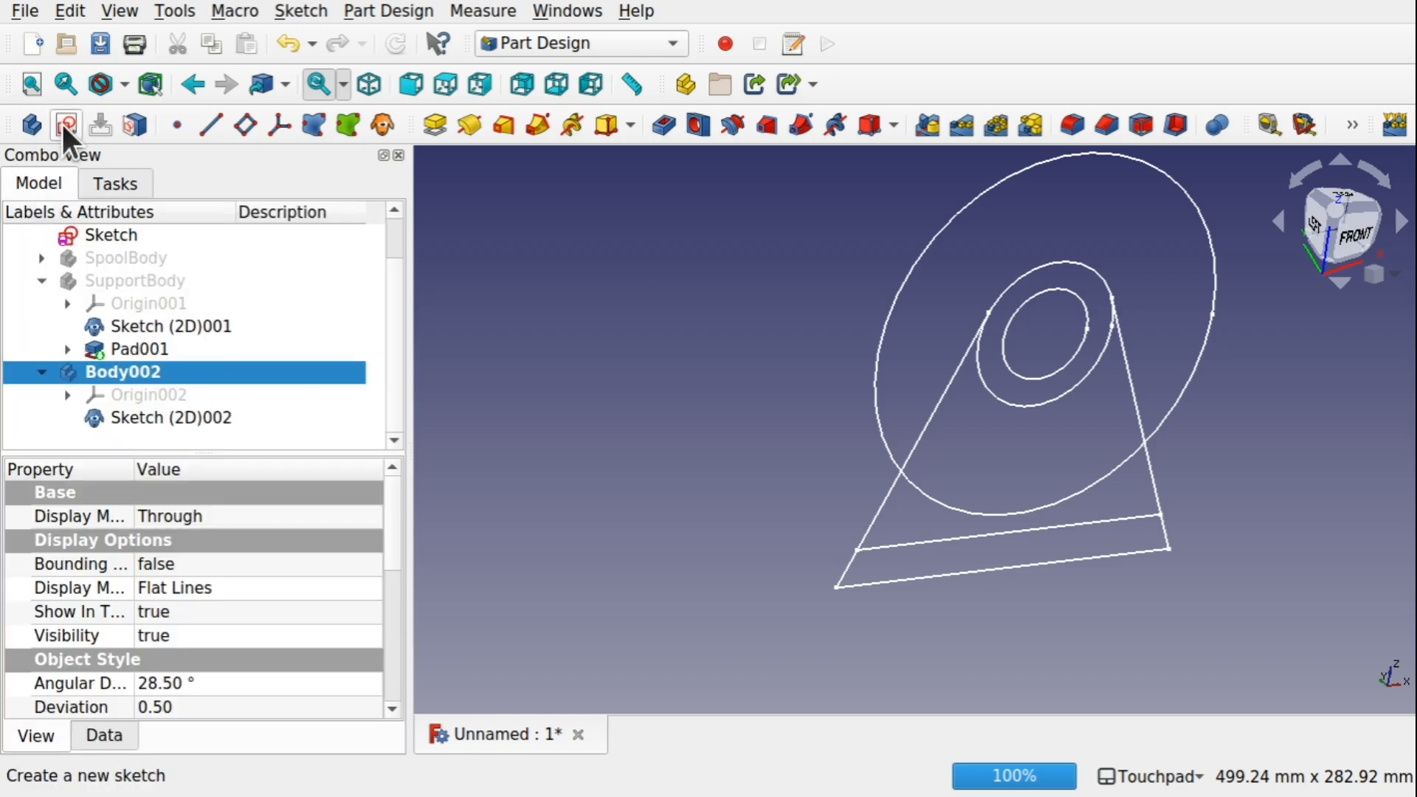
pyautogui.click(107, 182)
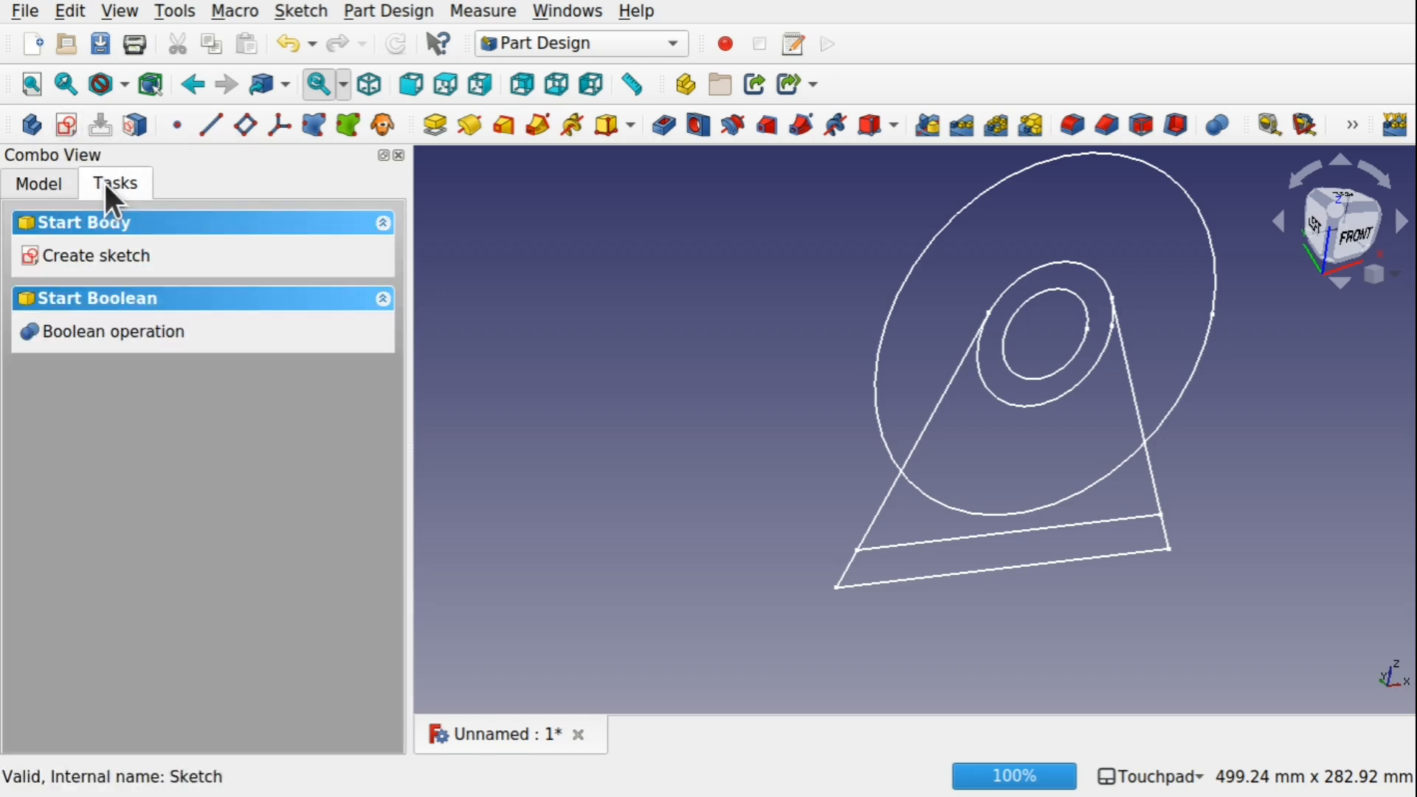
pyautogui.click(84, 256)
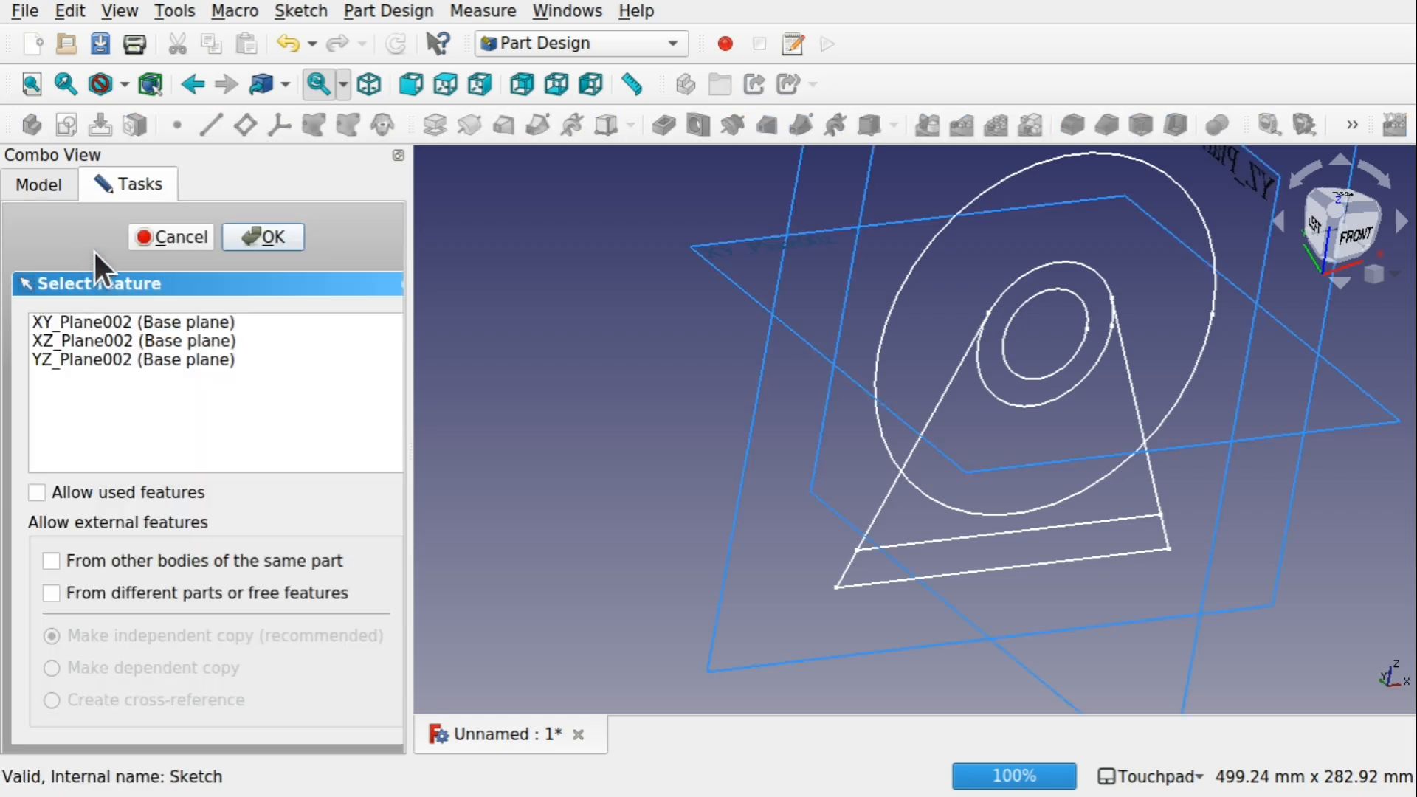
pyautogui.click(734, 522)
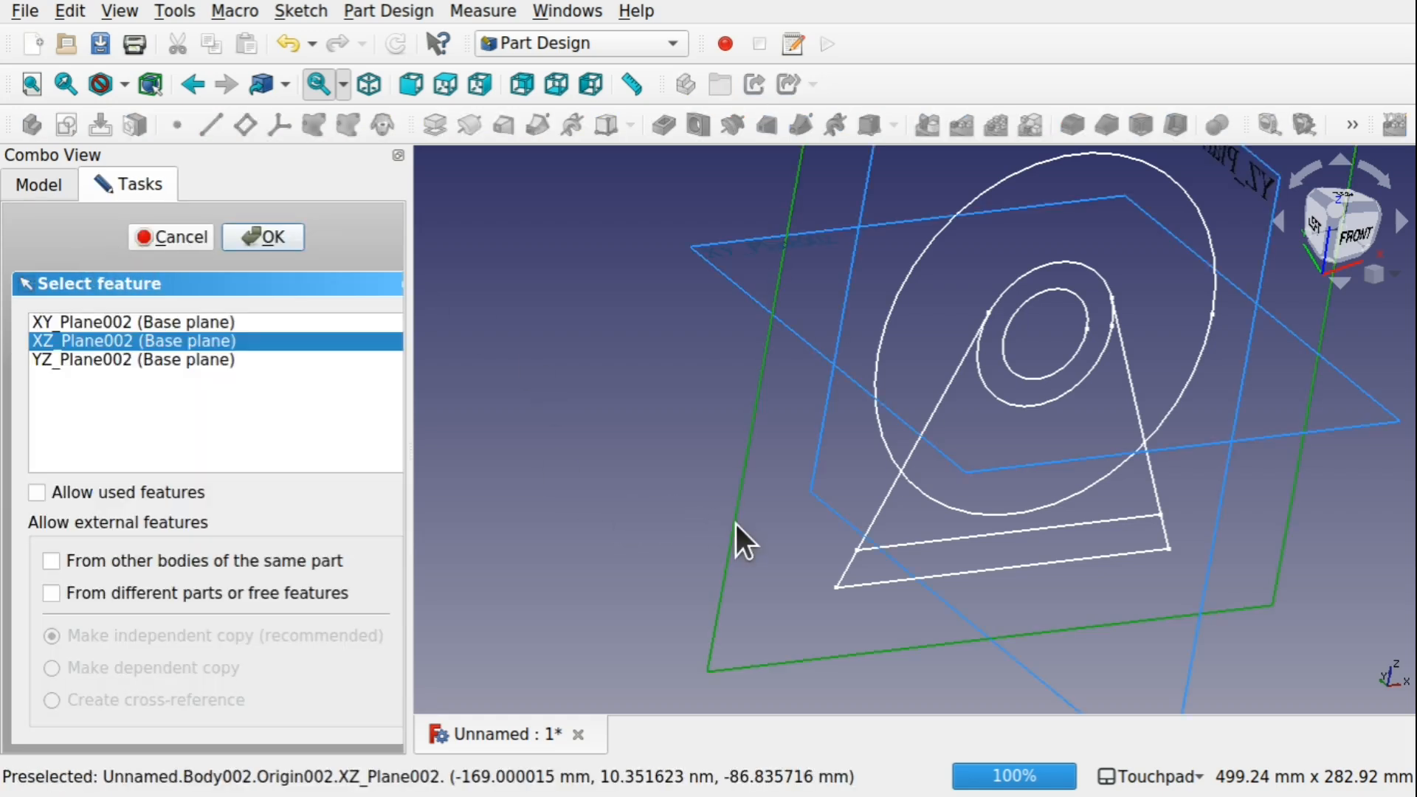
pyautogui.click(270, 232)
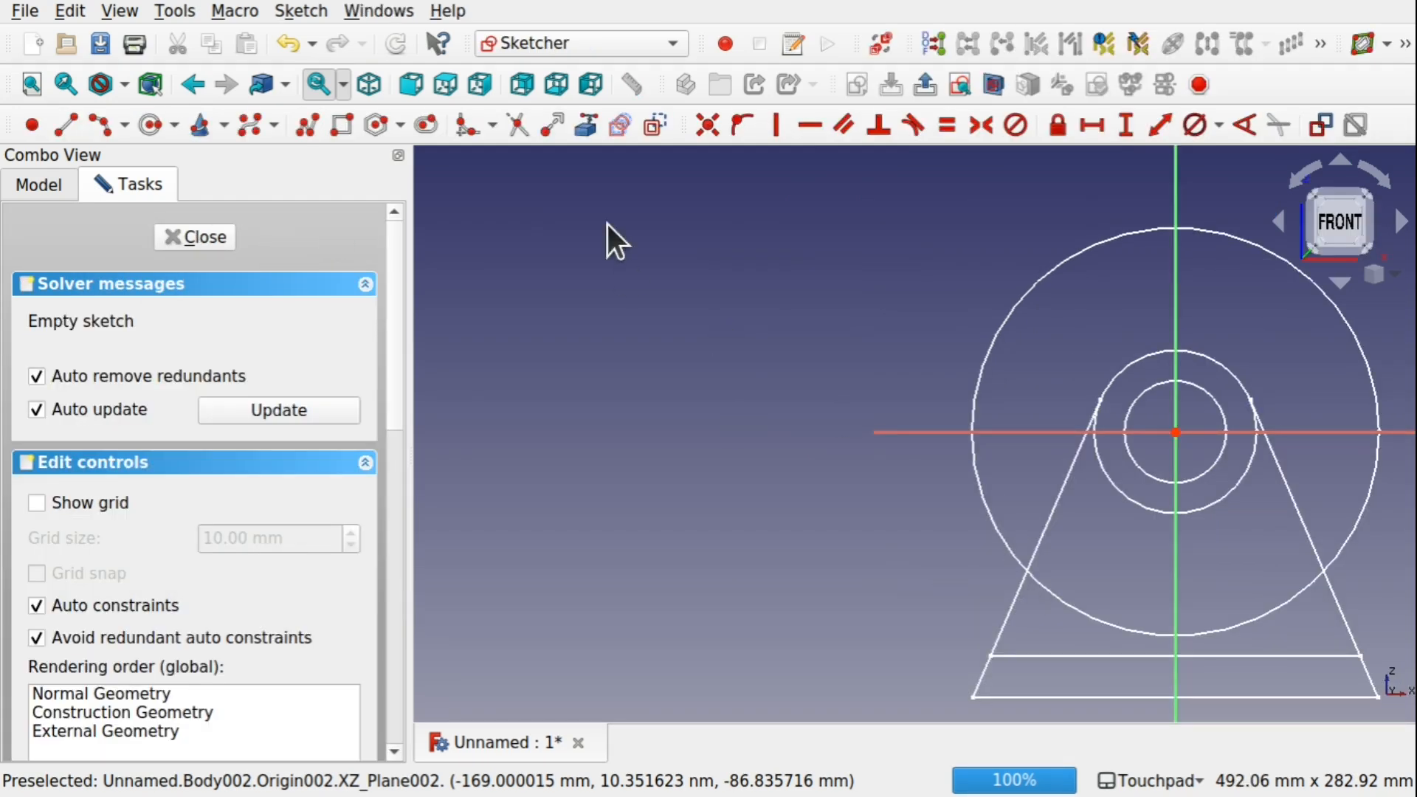
# Hide the SupportBody's cloned sketch, Sketch (2D)001, so its edges do not interfere with linking external geometry.
pyautogui.click(587, 122)
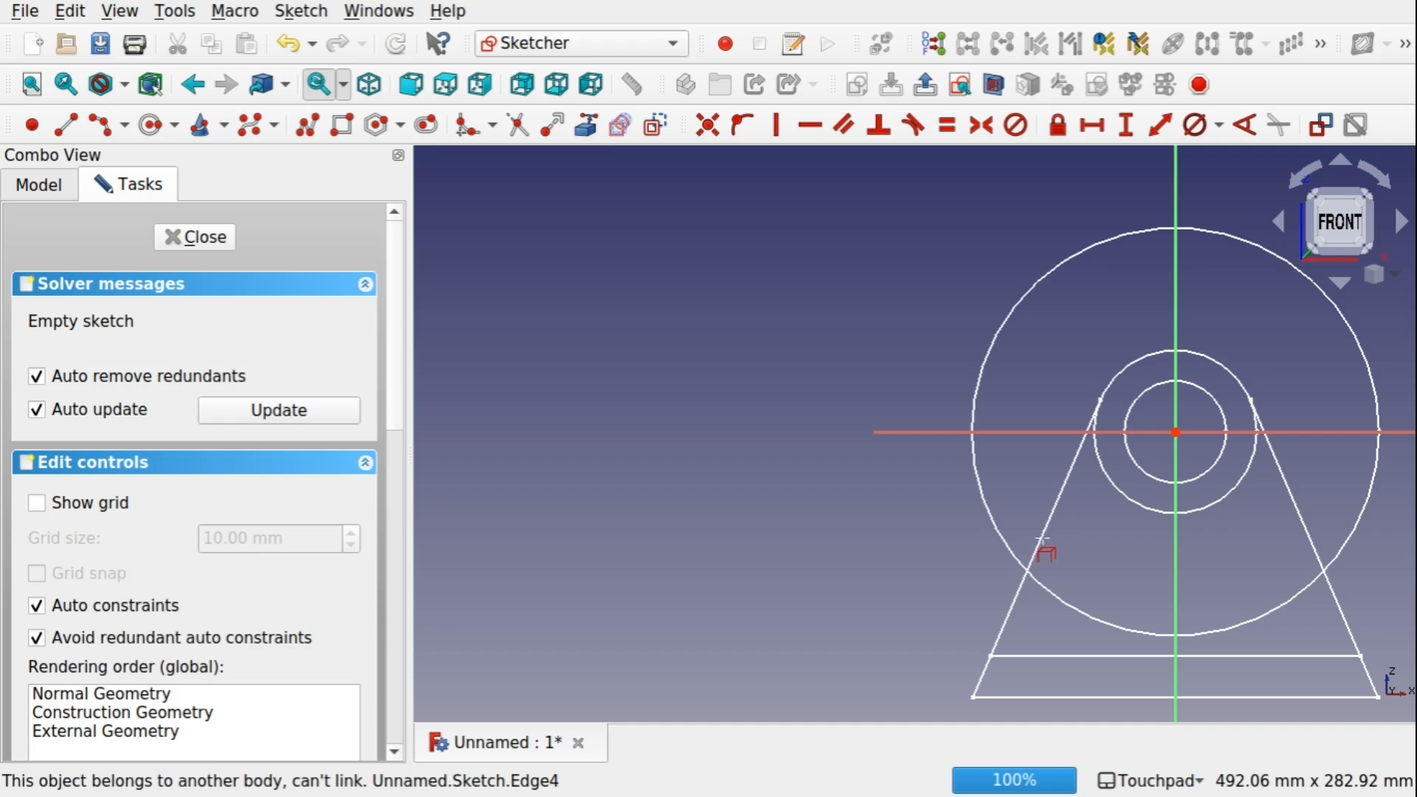
pyautogui.click(43, 183)
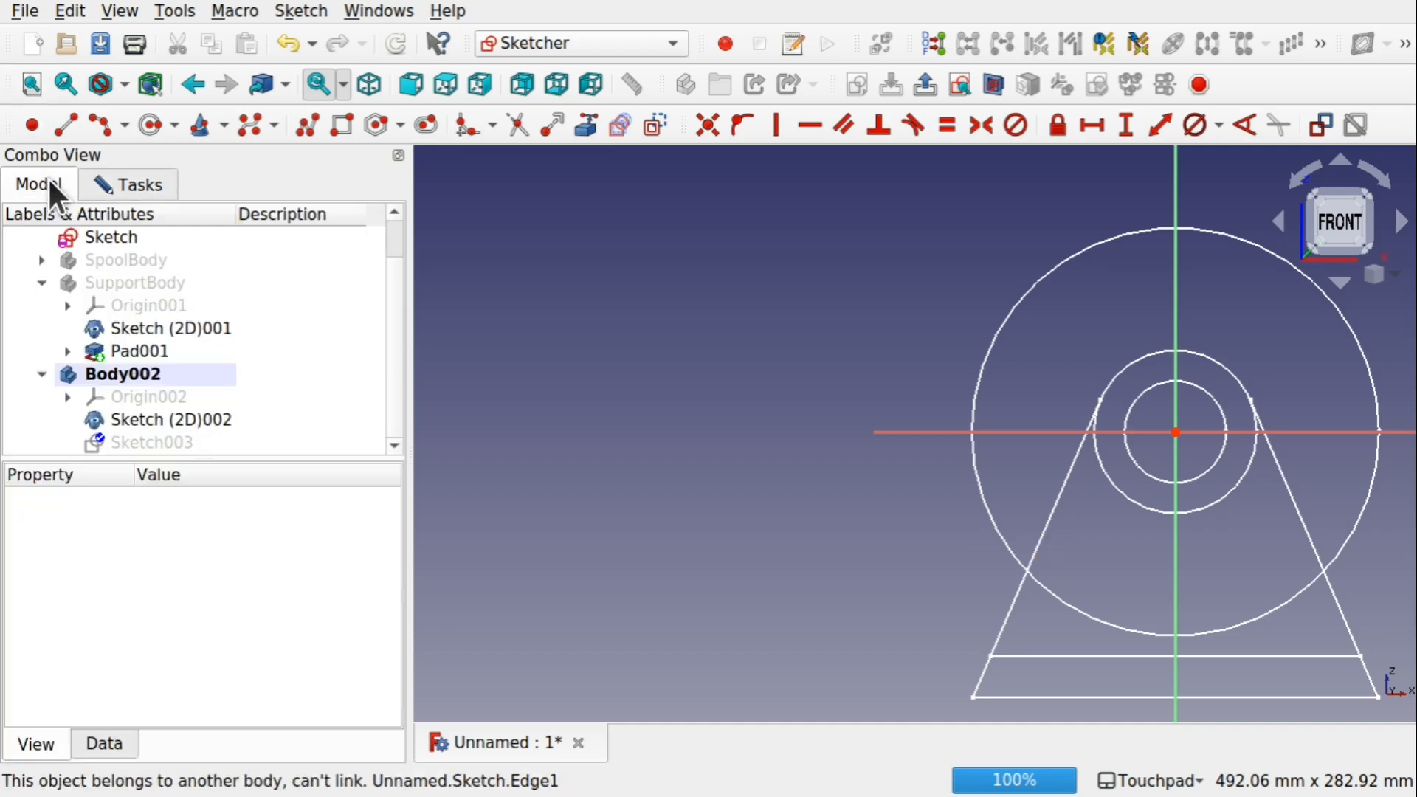
pyautogui.click(136, 328)
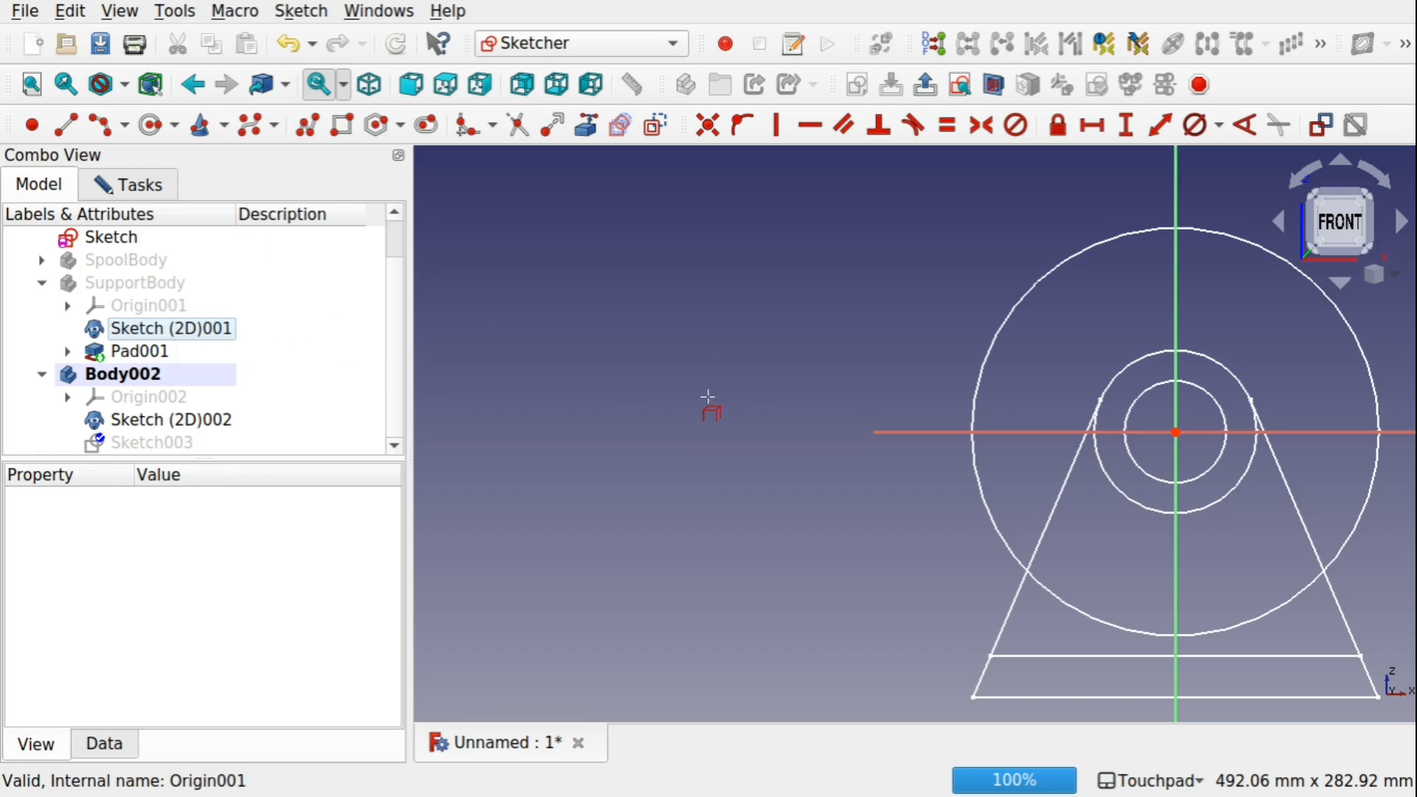
pyautogui.rightClick(669, 442)
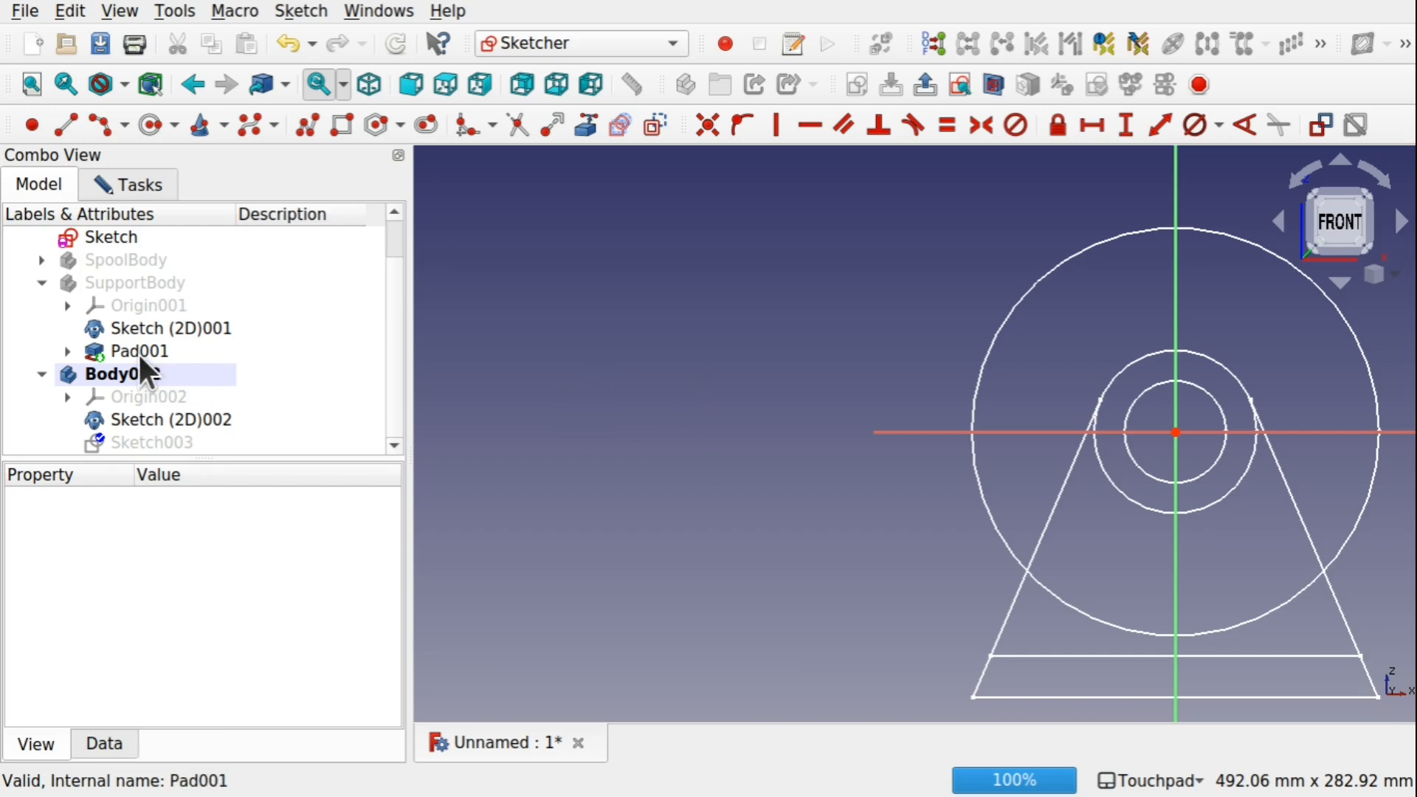
pyautogui.click(181, 334)
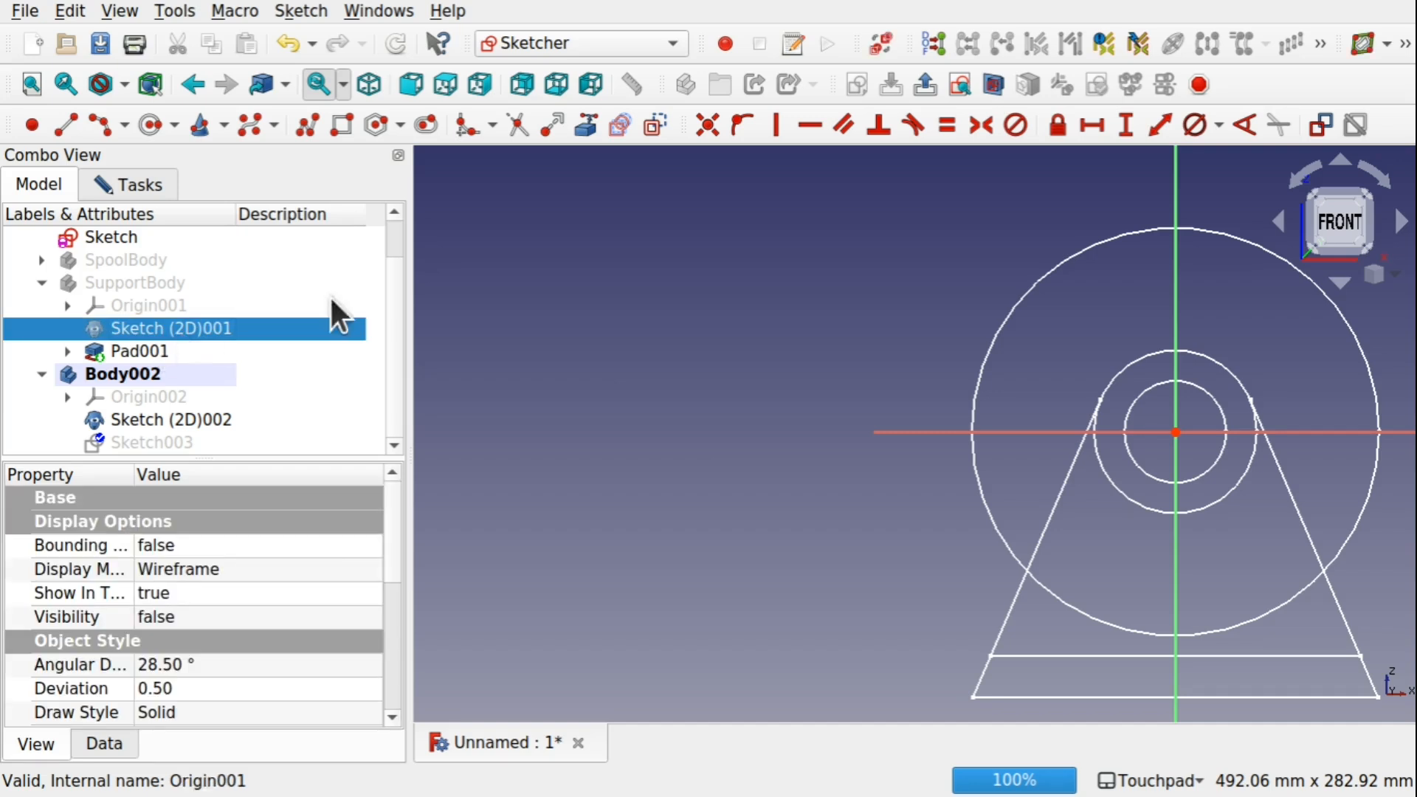
pyautogui.click(829, 480)
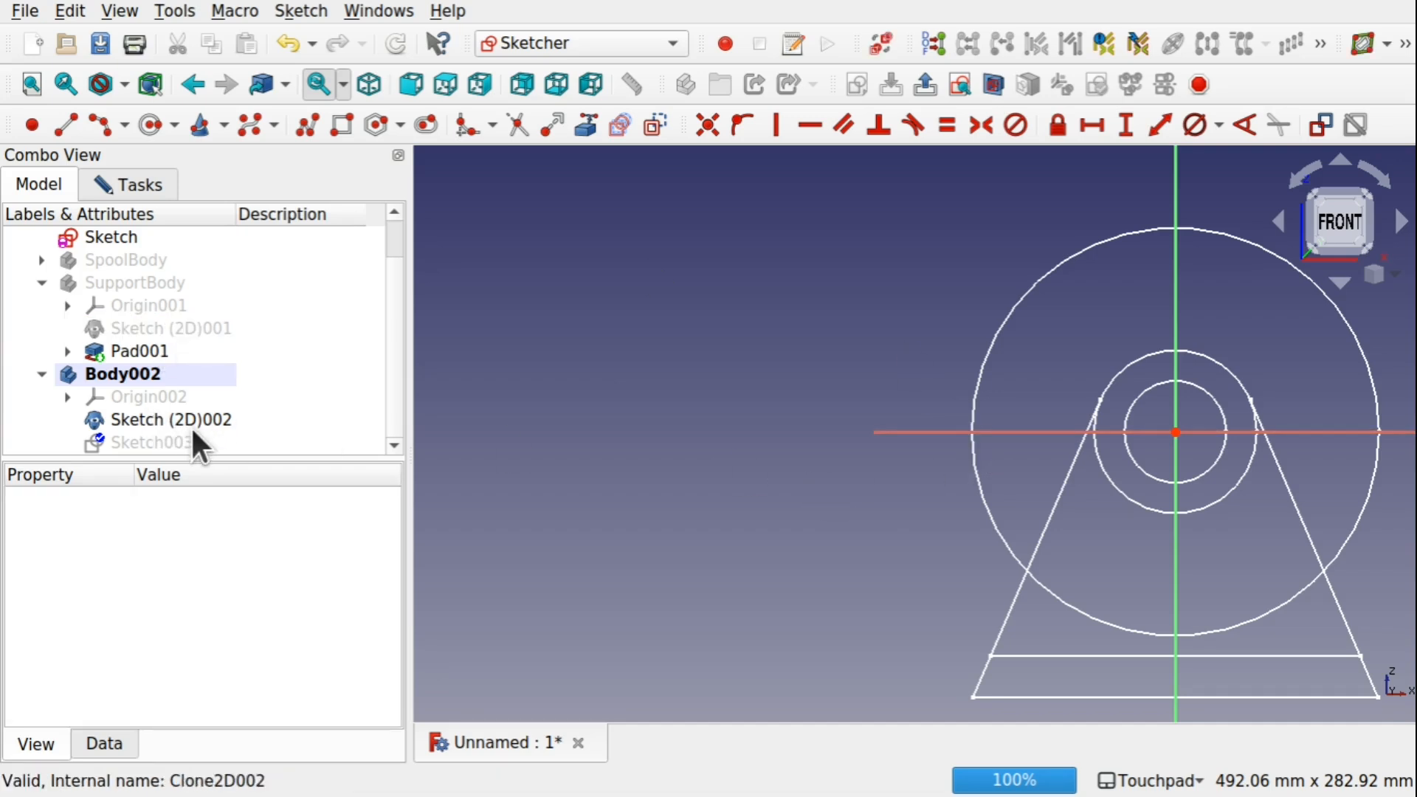
# Hide the master sketch while keeping the new Body002 sketch in edit mode.
pyautogui.click(583, 127)
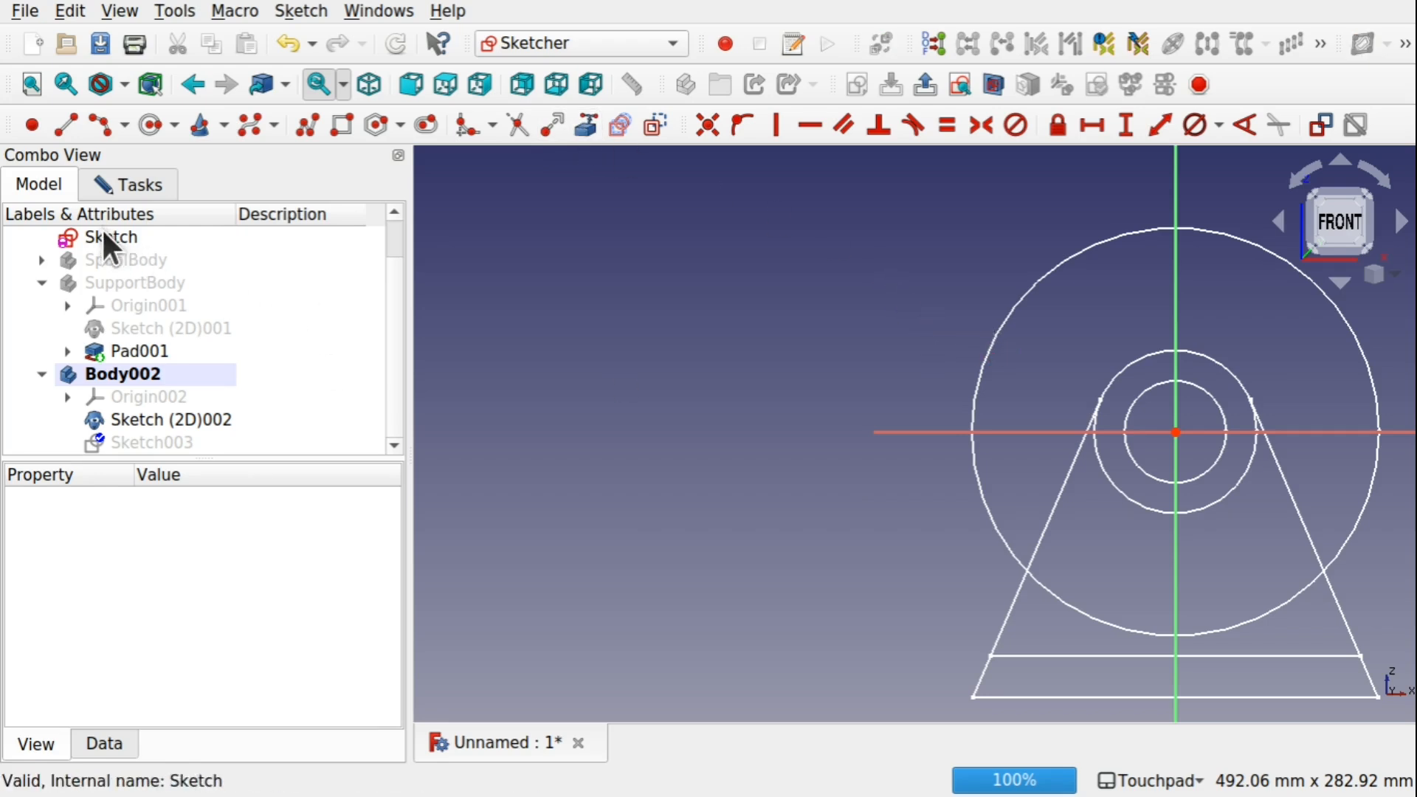
pyautogui.press('Escape')
pyautogui.click(113, 234)
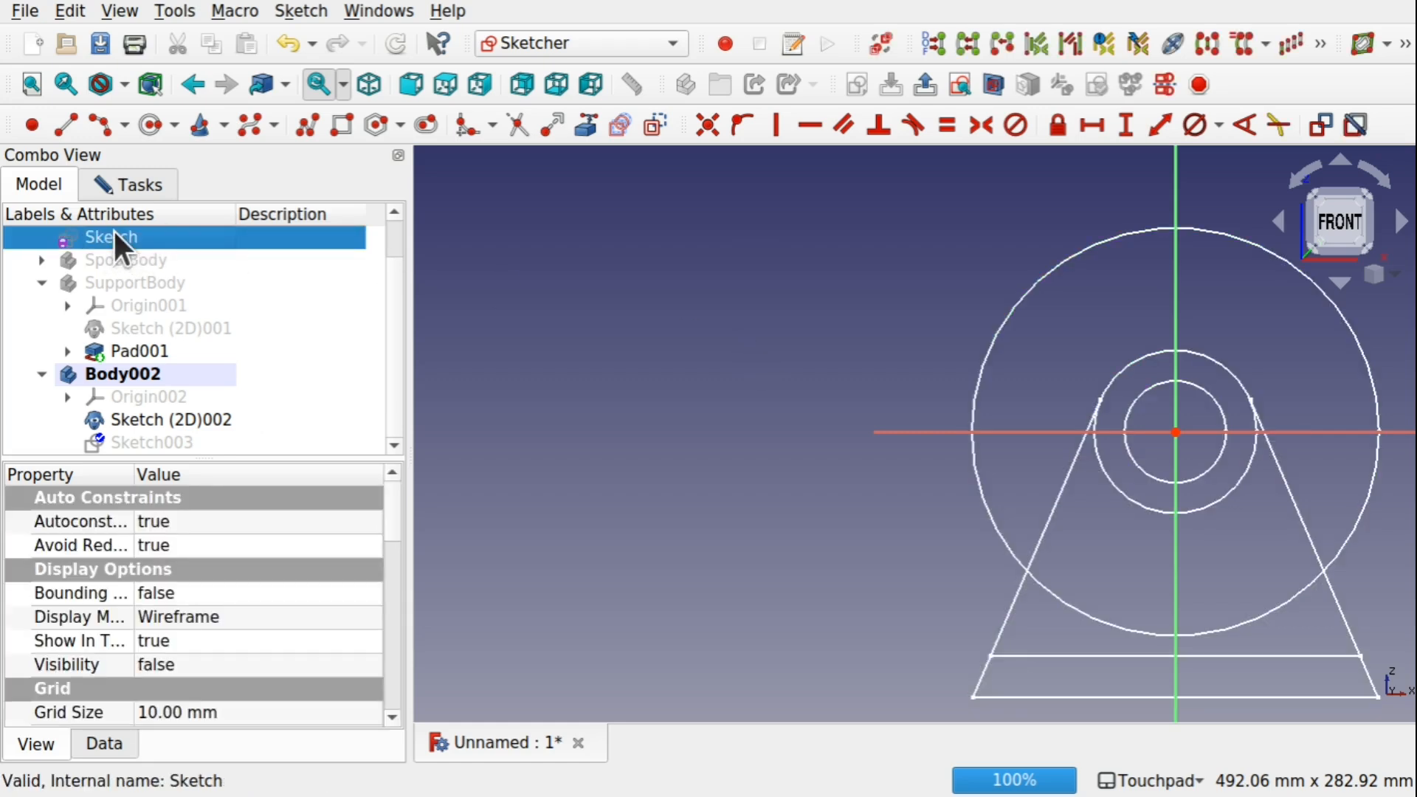
pyautogui.click(964, 443)
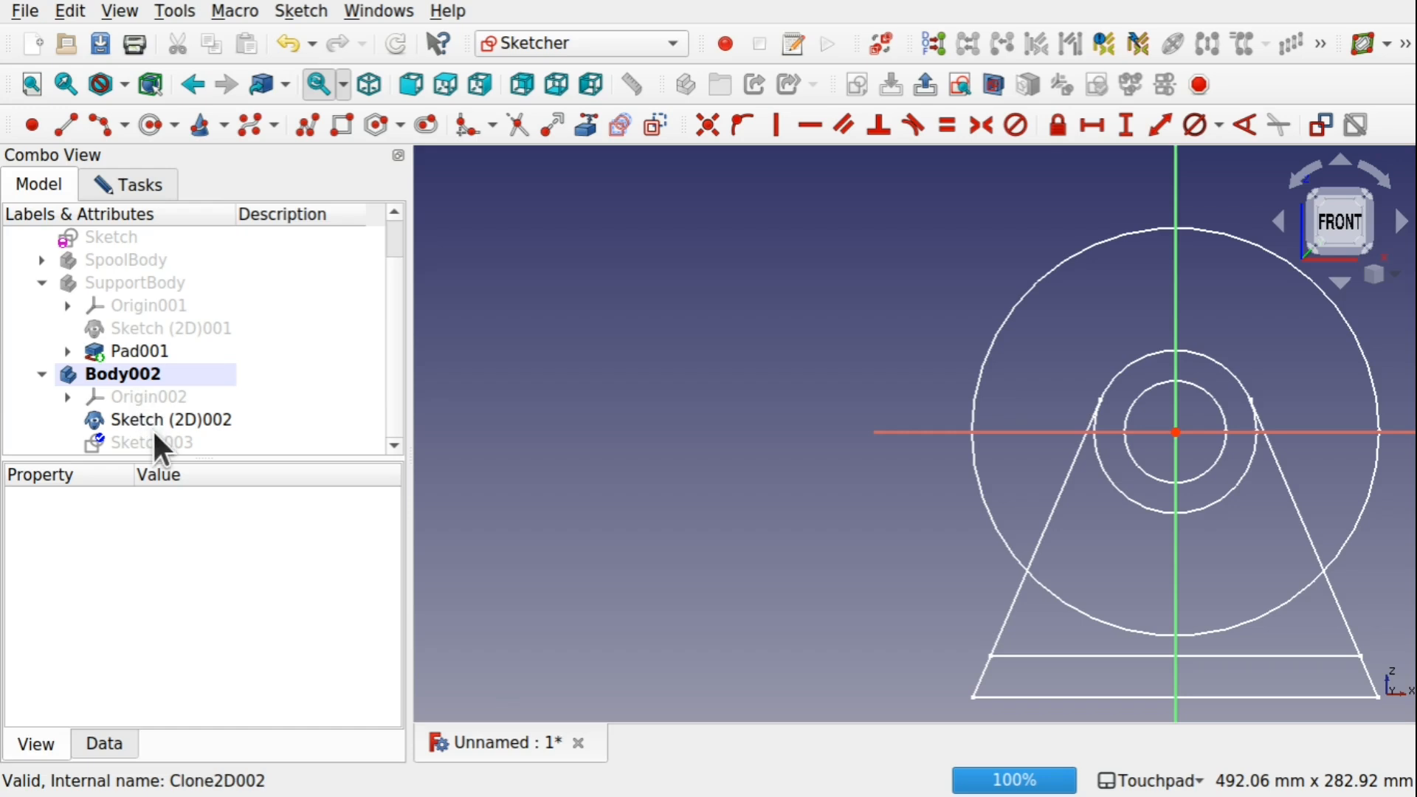
# Link the two horizontal base lines of Body002's cloned sketch as external geometry.
pyautogui.click(576, 138)
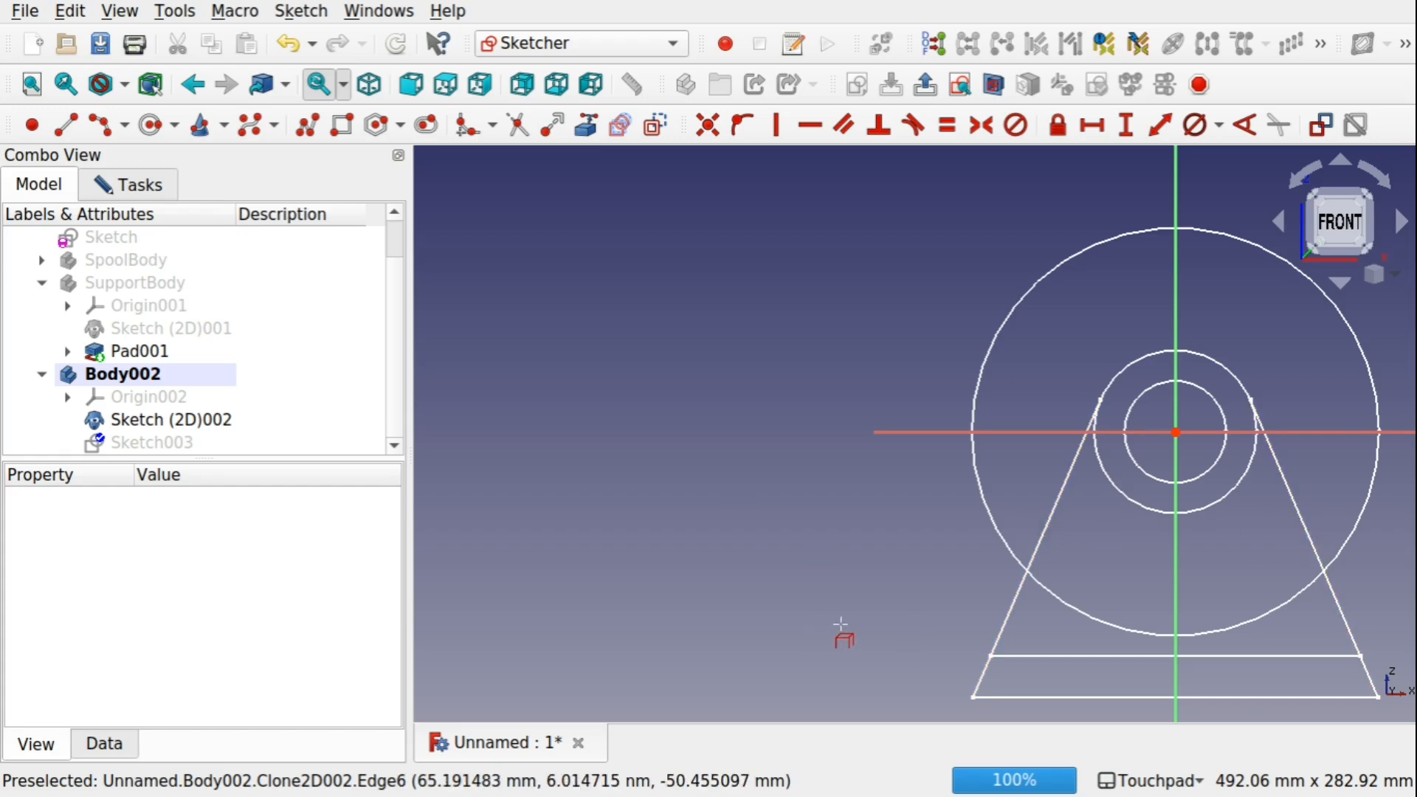
pyautogui.click(1284, 696)
pyautogui.click(1268, 657)
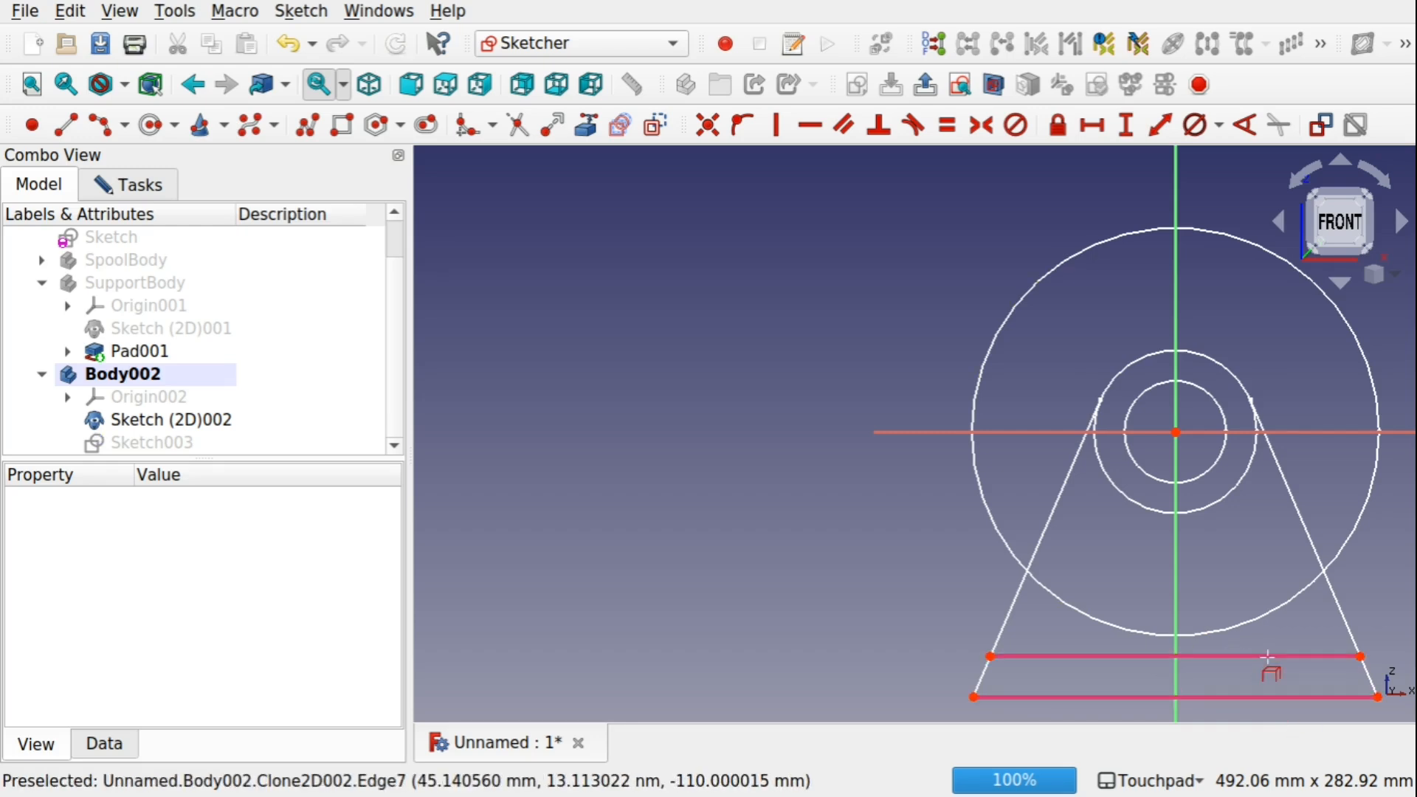
# Draw a closed four-sided polyline through the endpoints of the two linked base lines.
pyautogui.moveTo(1286, 603)
pyautogui.keyDown('shift'); pyautogui.mouseDown(button='middle')
pyautogui.moveTo(1144, 604)
pyautogui.moveTo(1039, 554)
pyautogui.mouseUp(button='middle'); pyautogui.keyUp('shift')
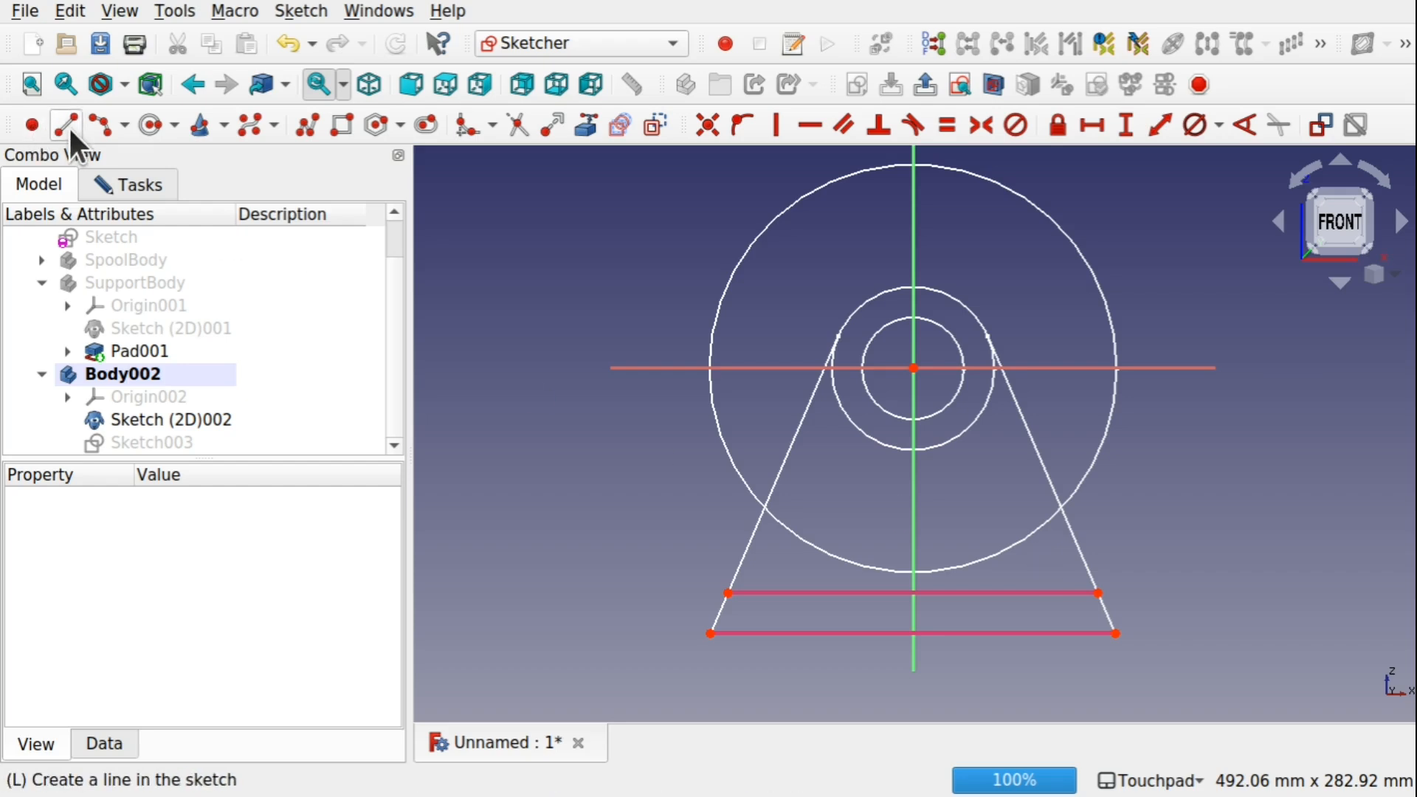
pyautogui.click(302, 124)
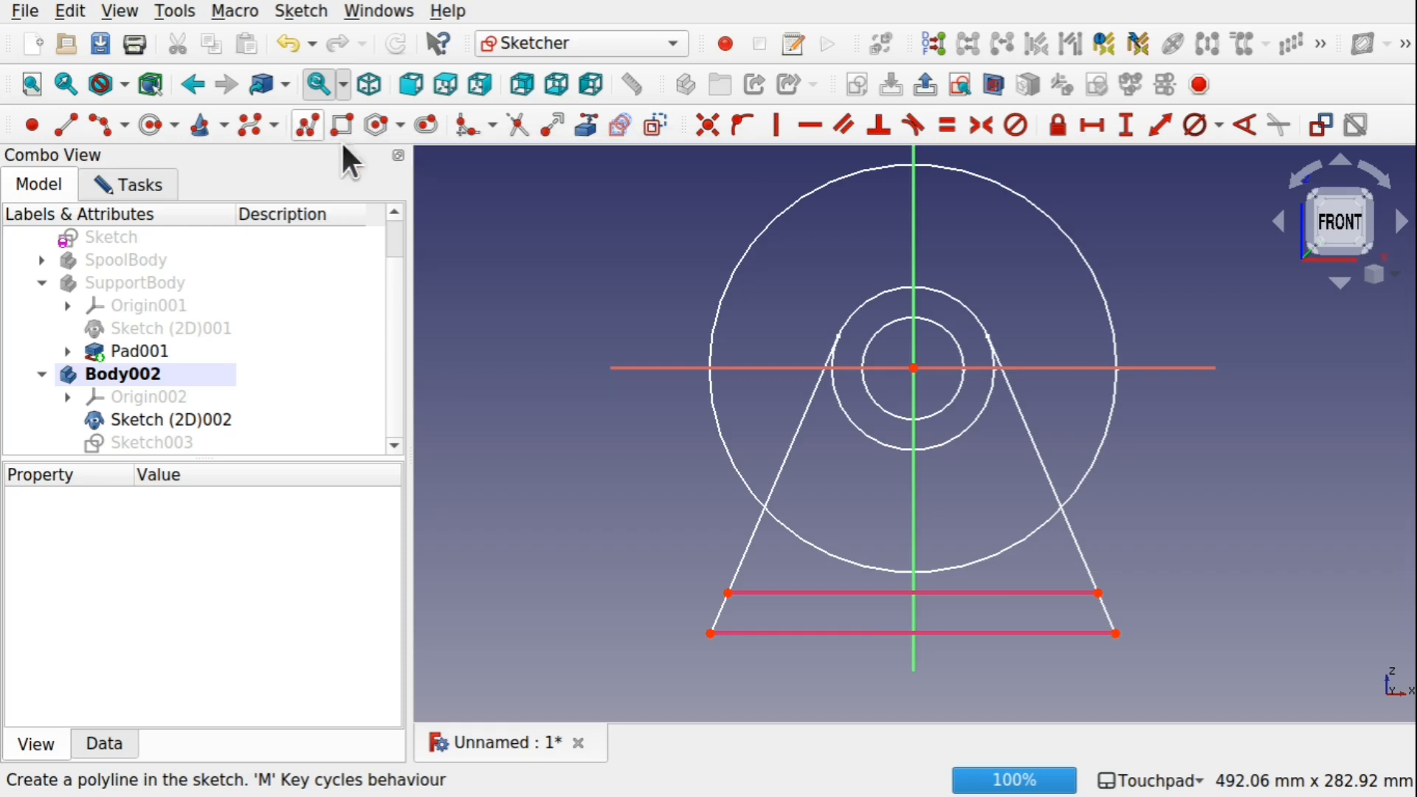
pyautogui.click(711, 634)
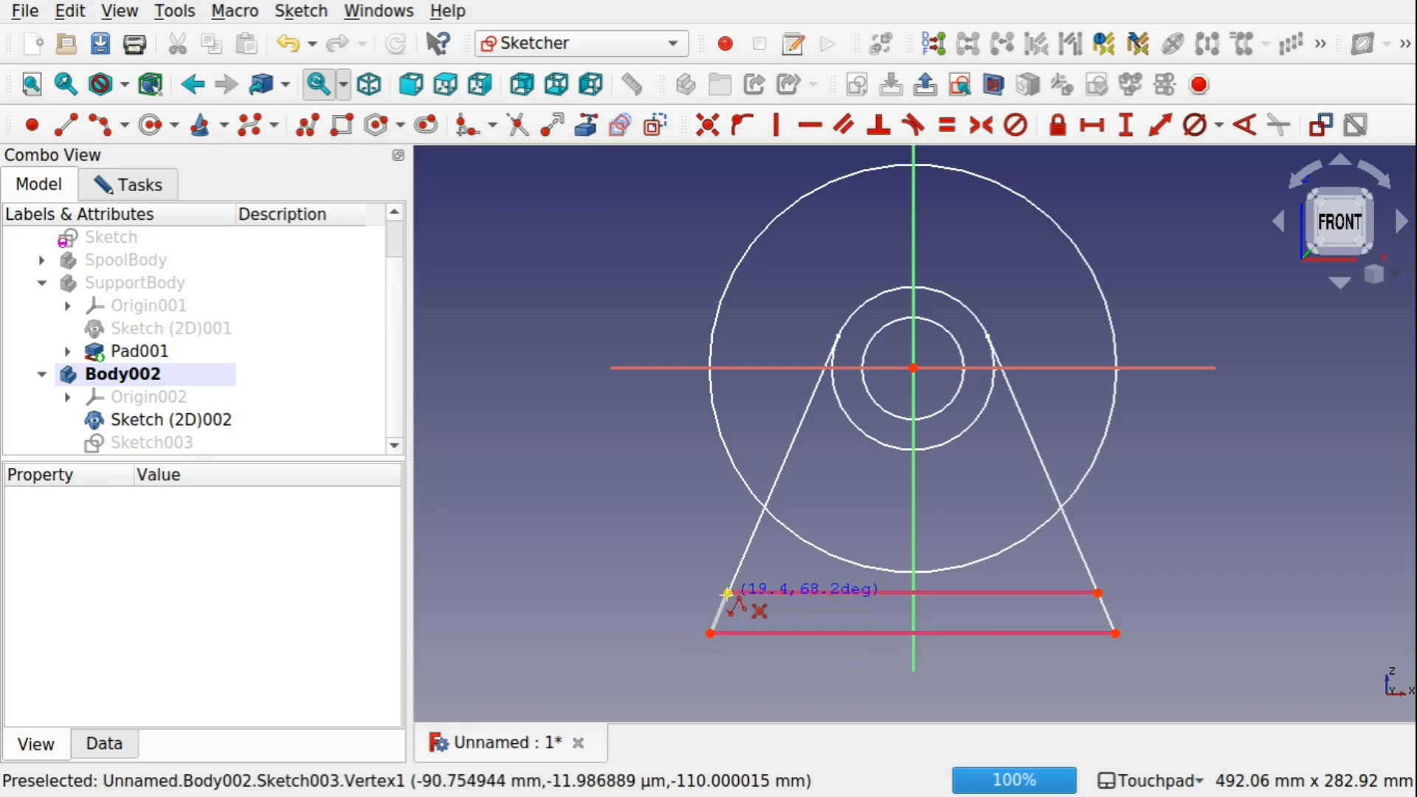
pyautogui.click(728, 593)
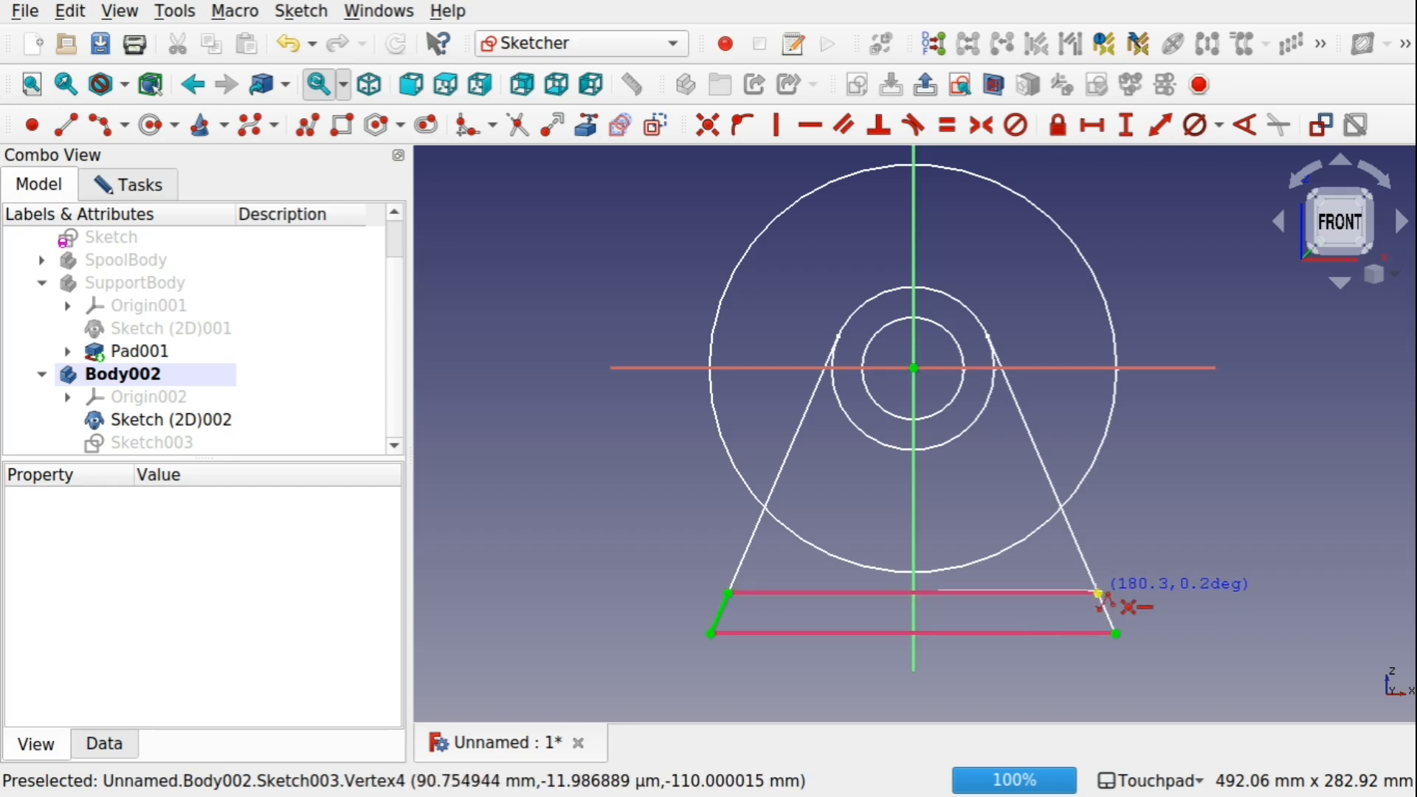
pyautogui.click(1098, 593)
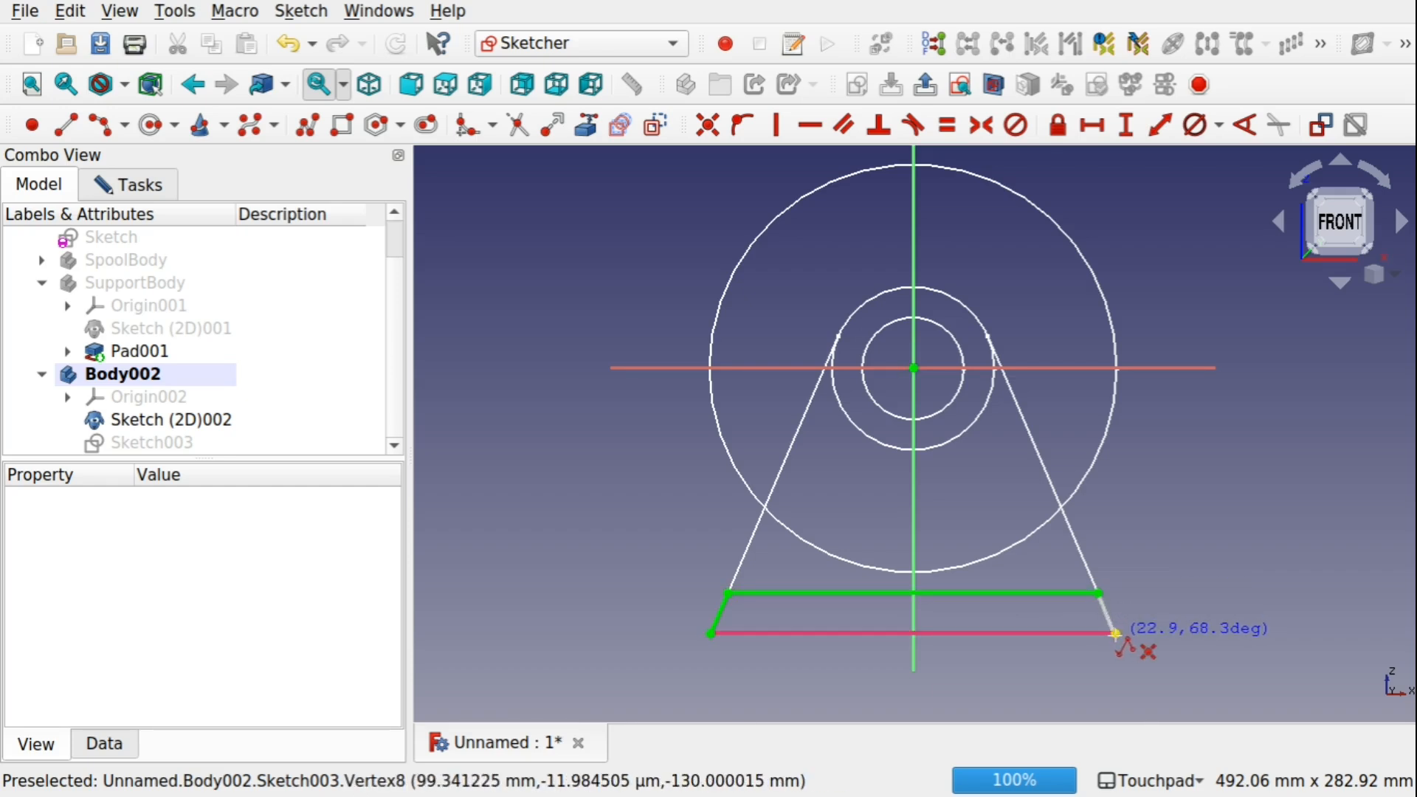
pyautogui.click(1115, 633)
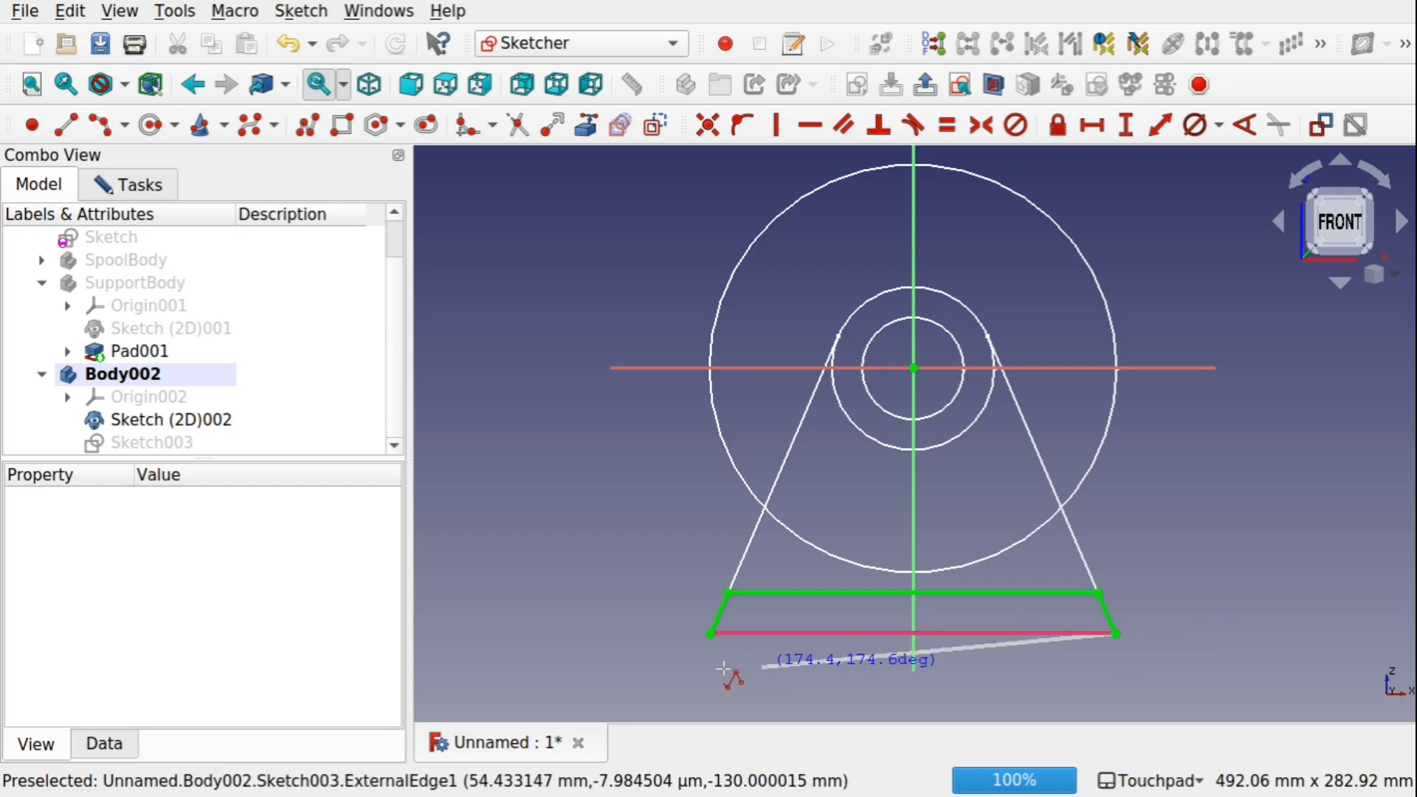
pyautogui.click(711, 633)
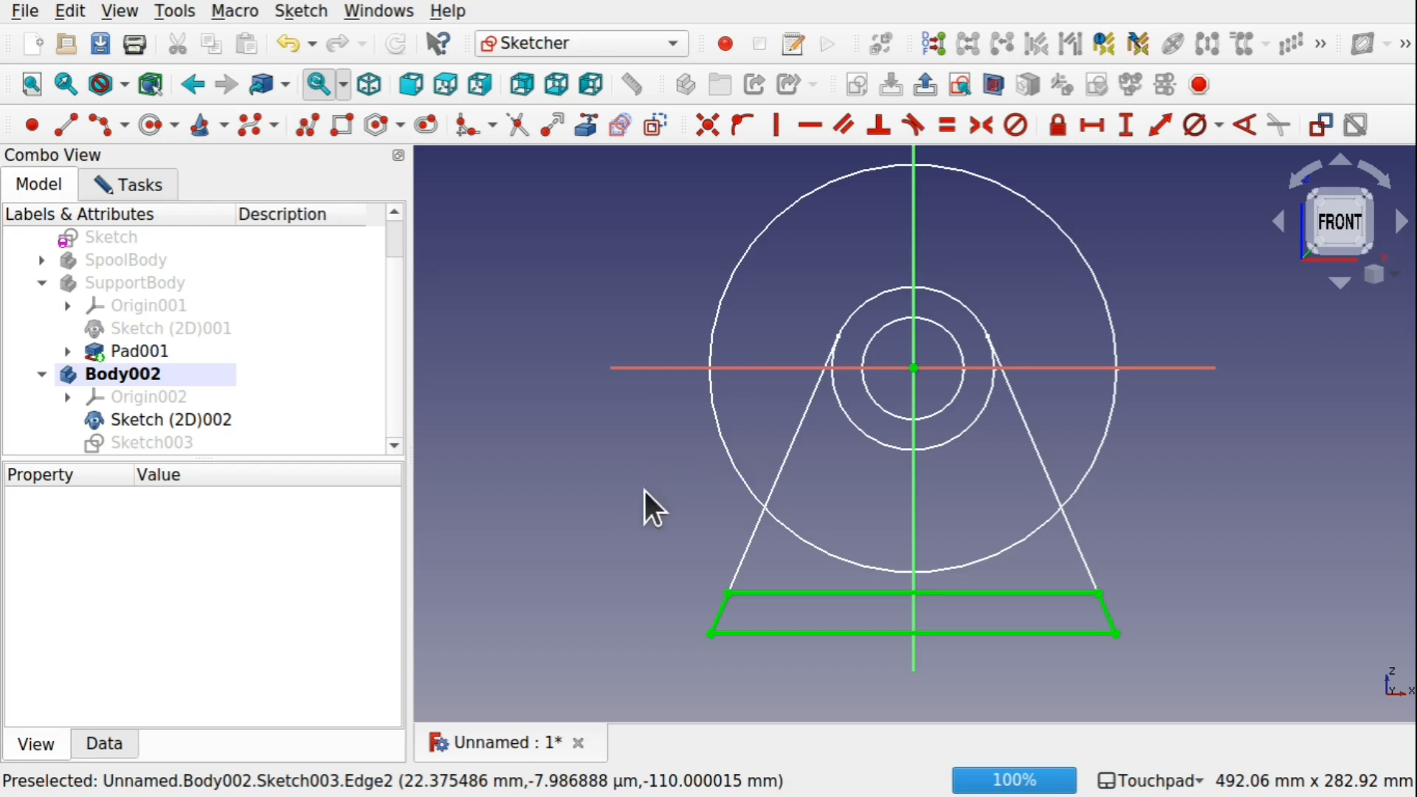
# Examine the sketch's element list filtered by external and normal geometry, and restore the filter to All.
pyautogui.click(130, 189)
pyautogui.scroll(-10, 185, 517)
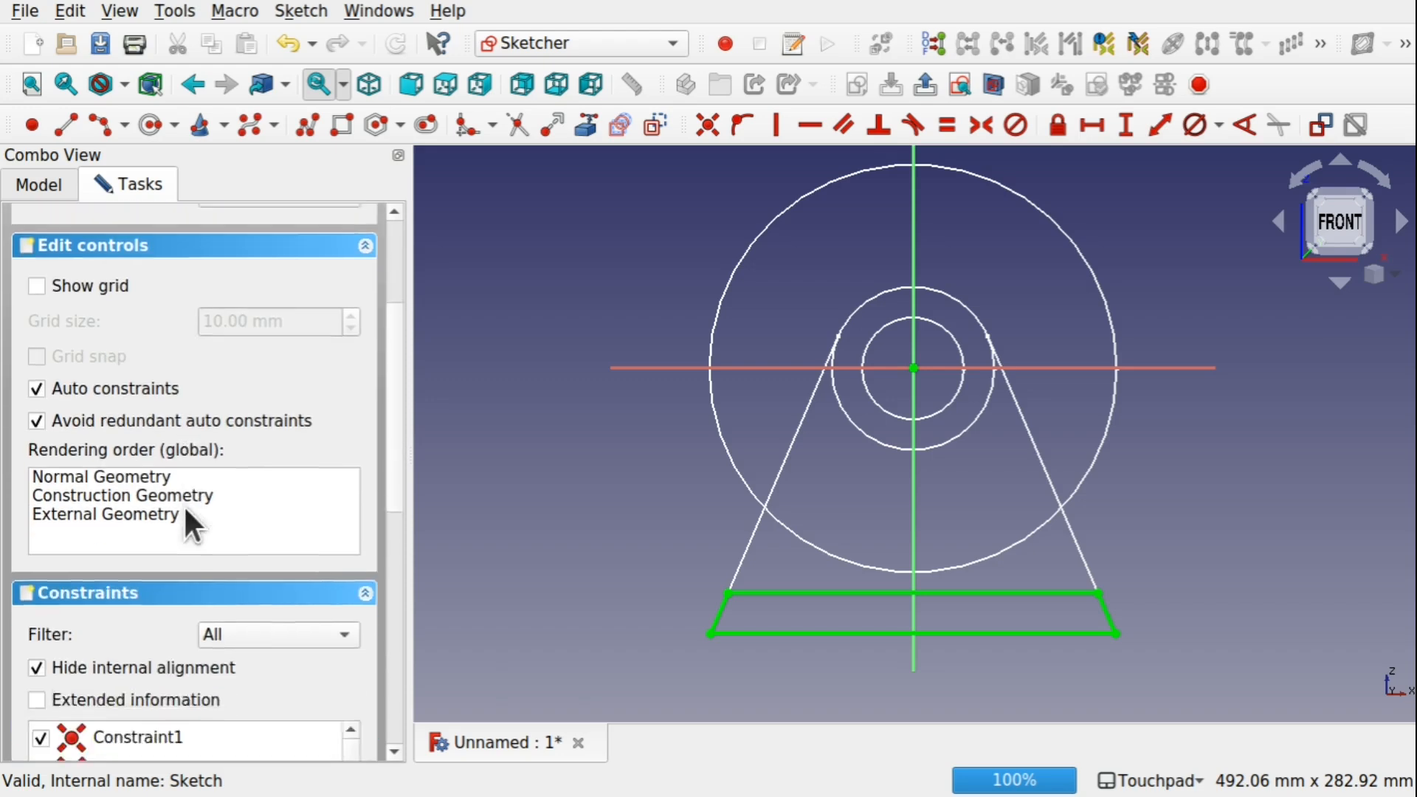
pyautogui.scroll(-4, 186, 511)
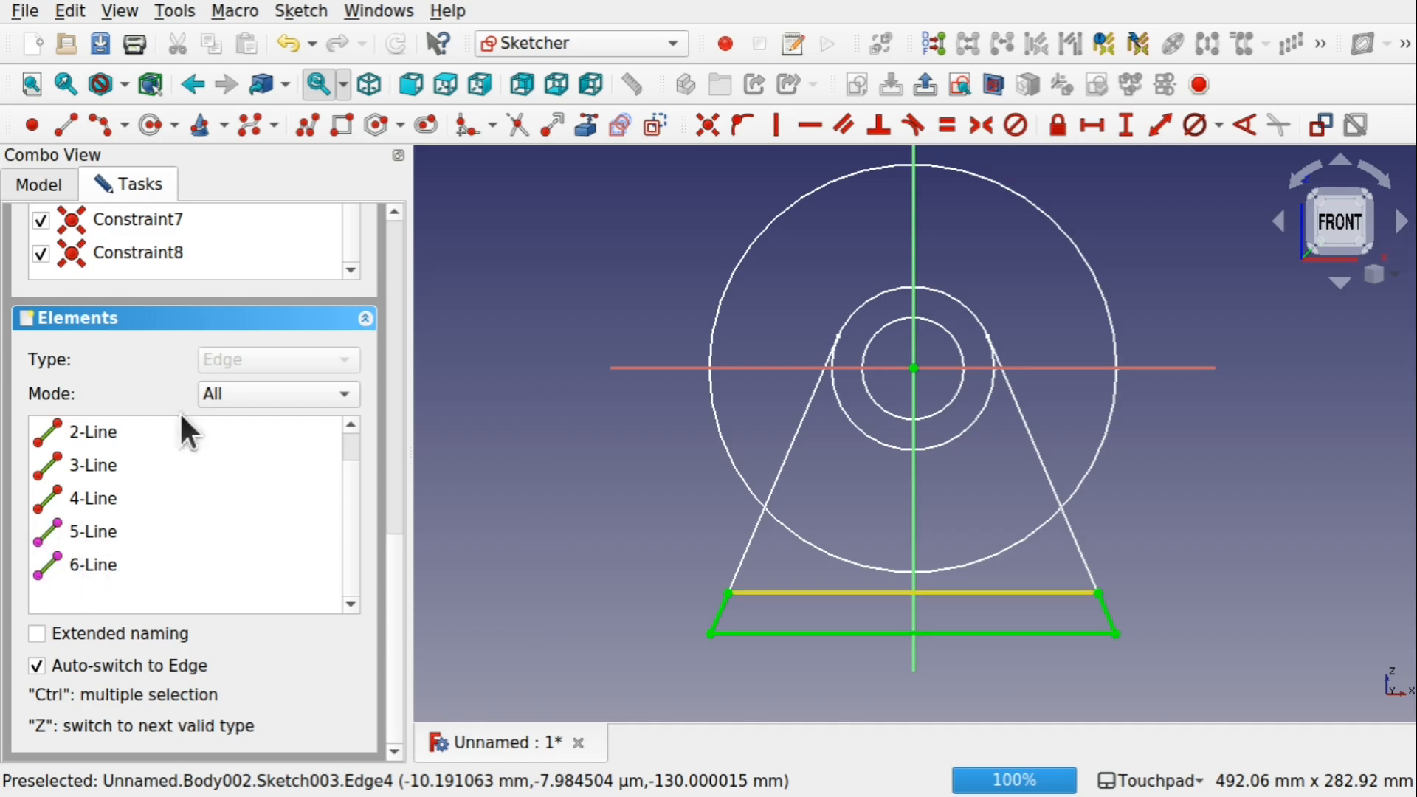
pyautogui.click(251, 393)
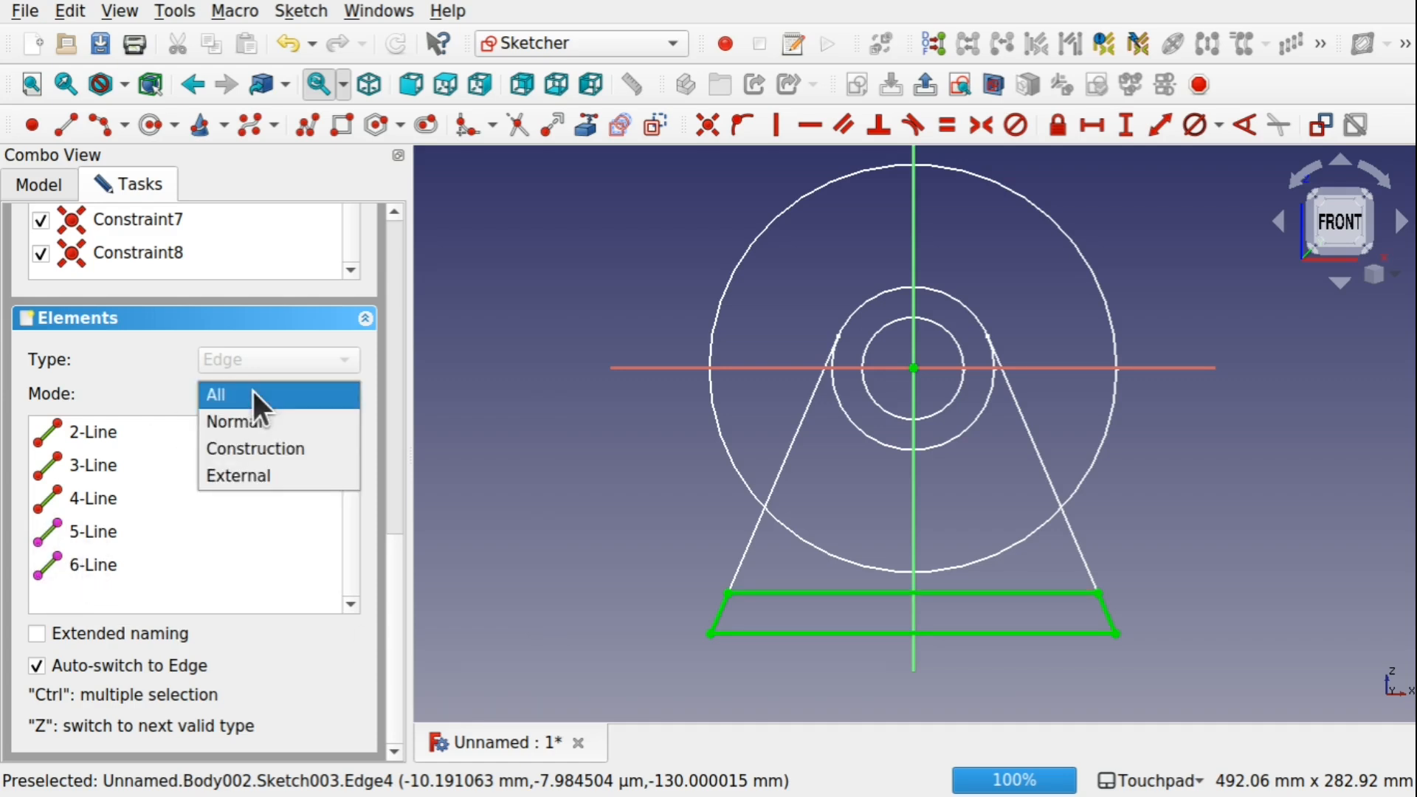
pyautogui.click(282, 476)
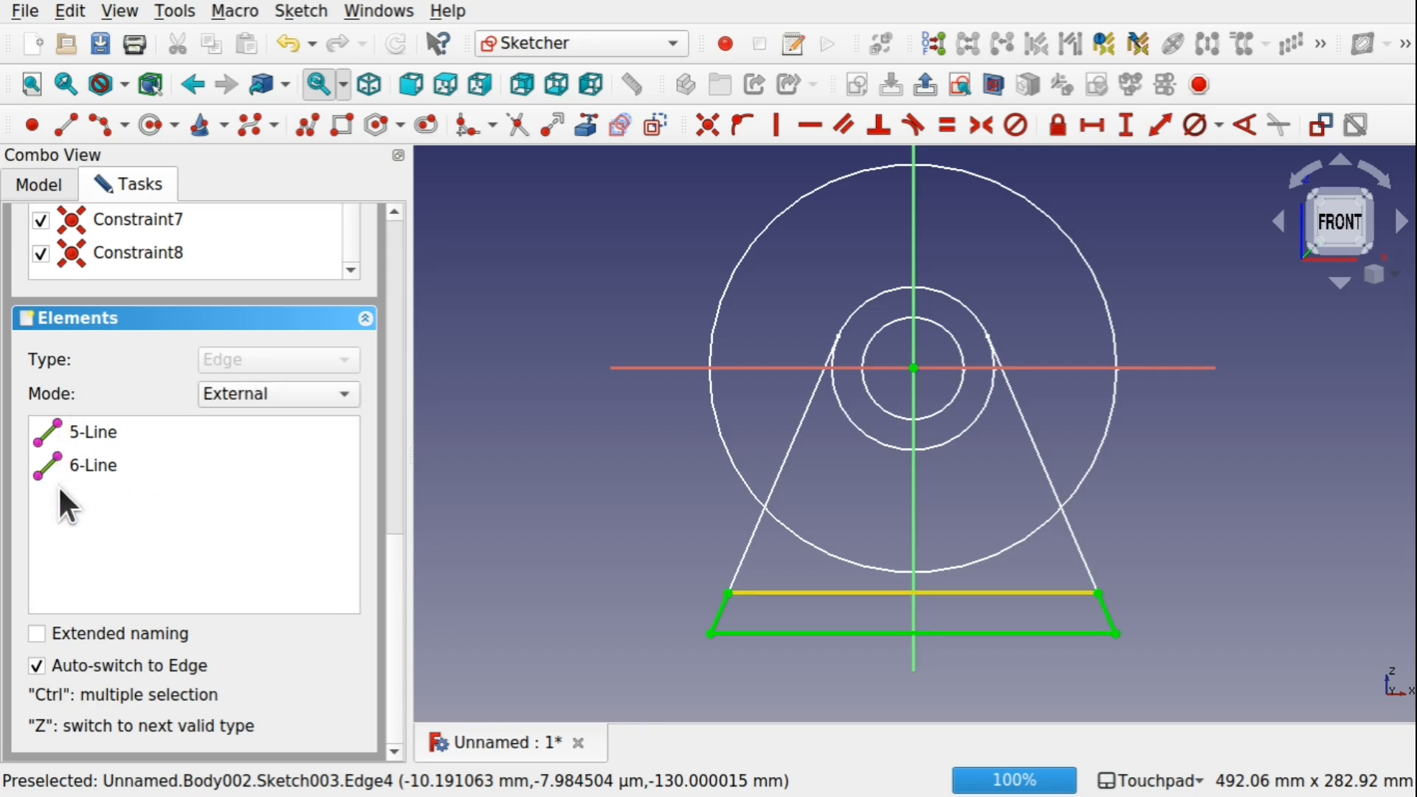
pyautogui.click(276, 393)
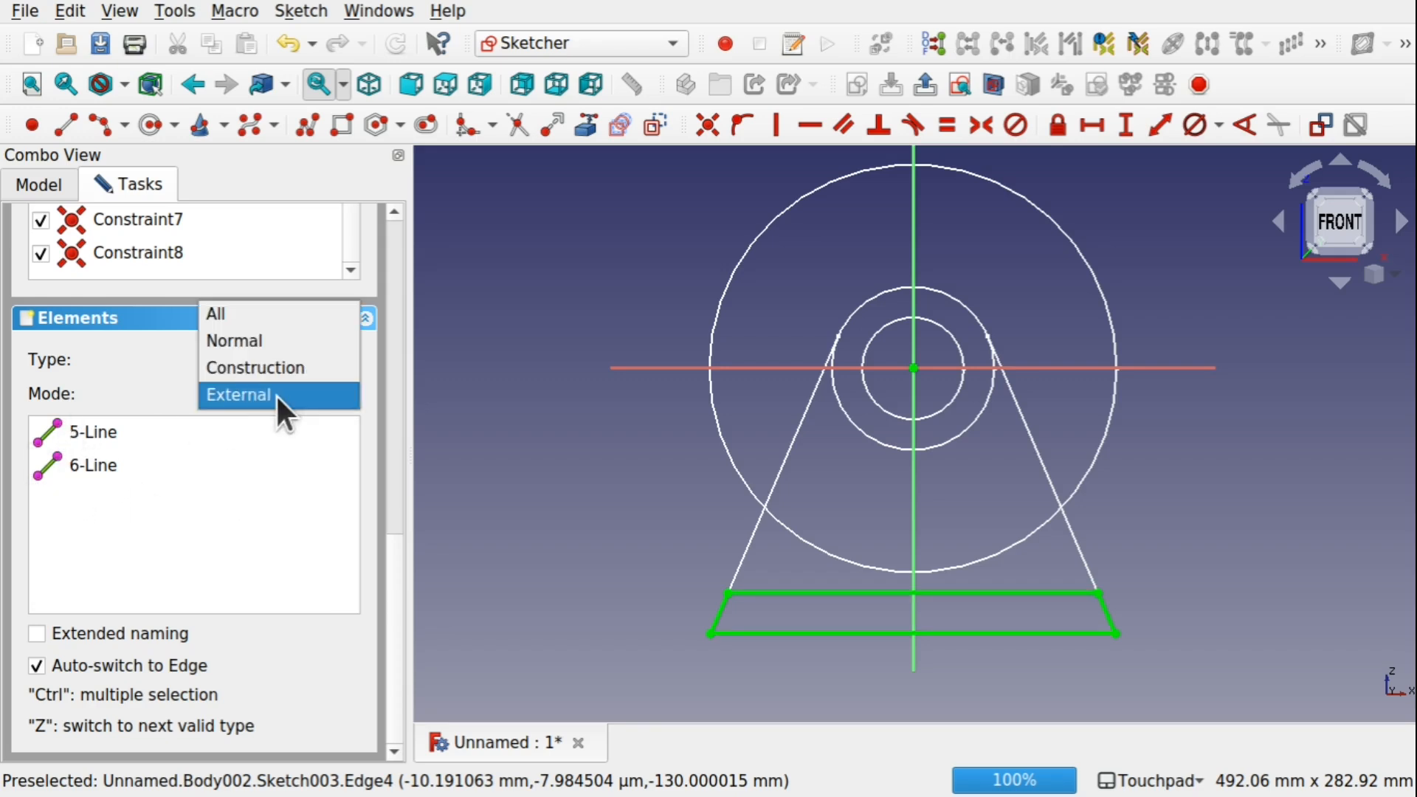
pyautogui.click(268, 340)
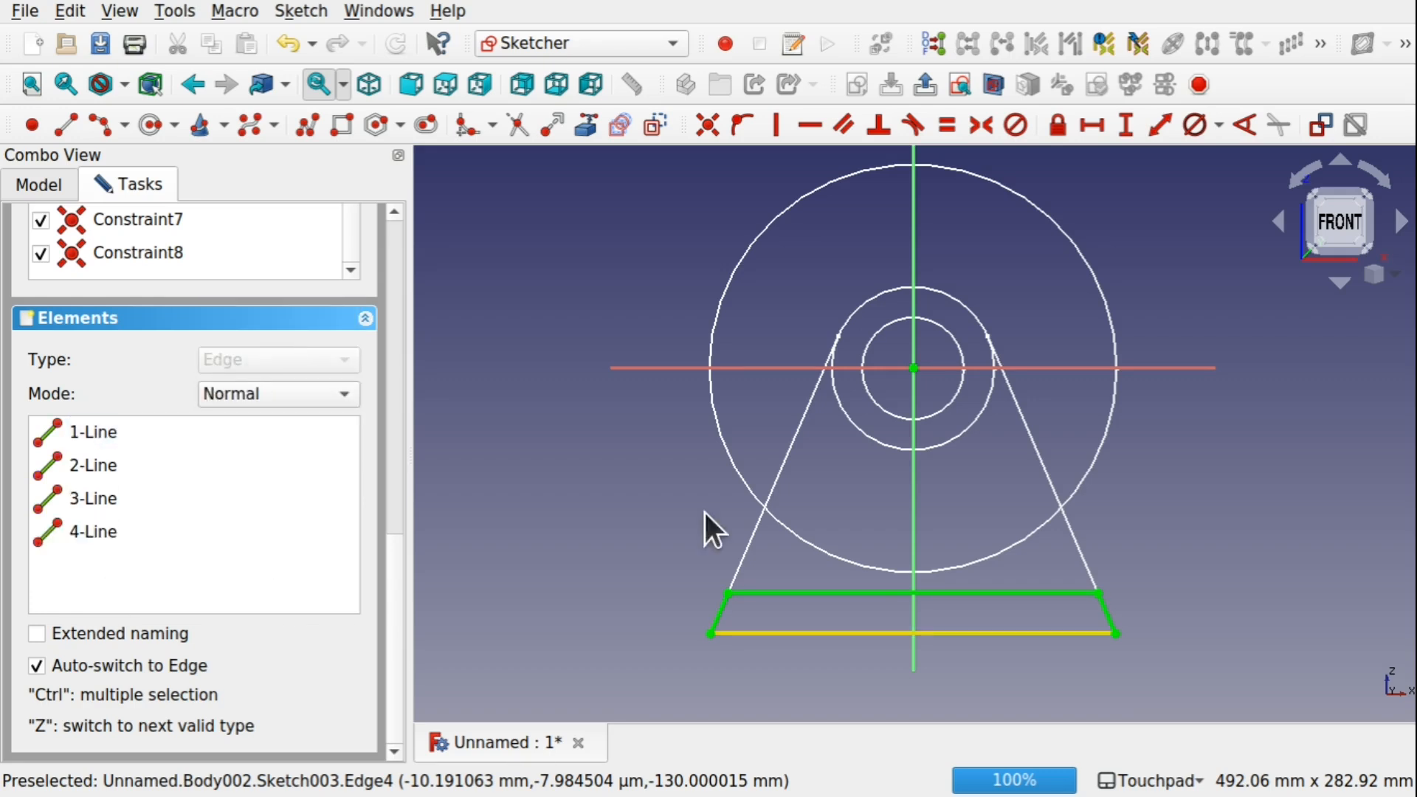
pyautogui.click(251, 401)
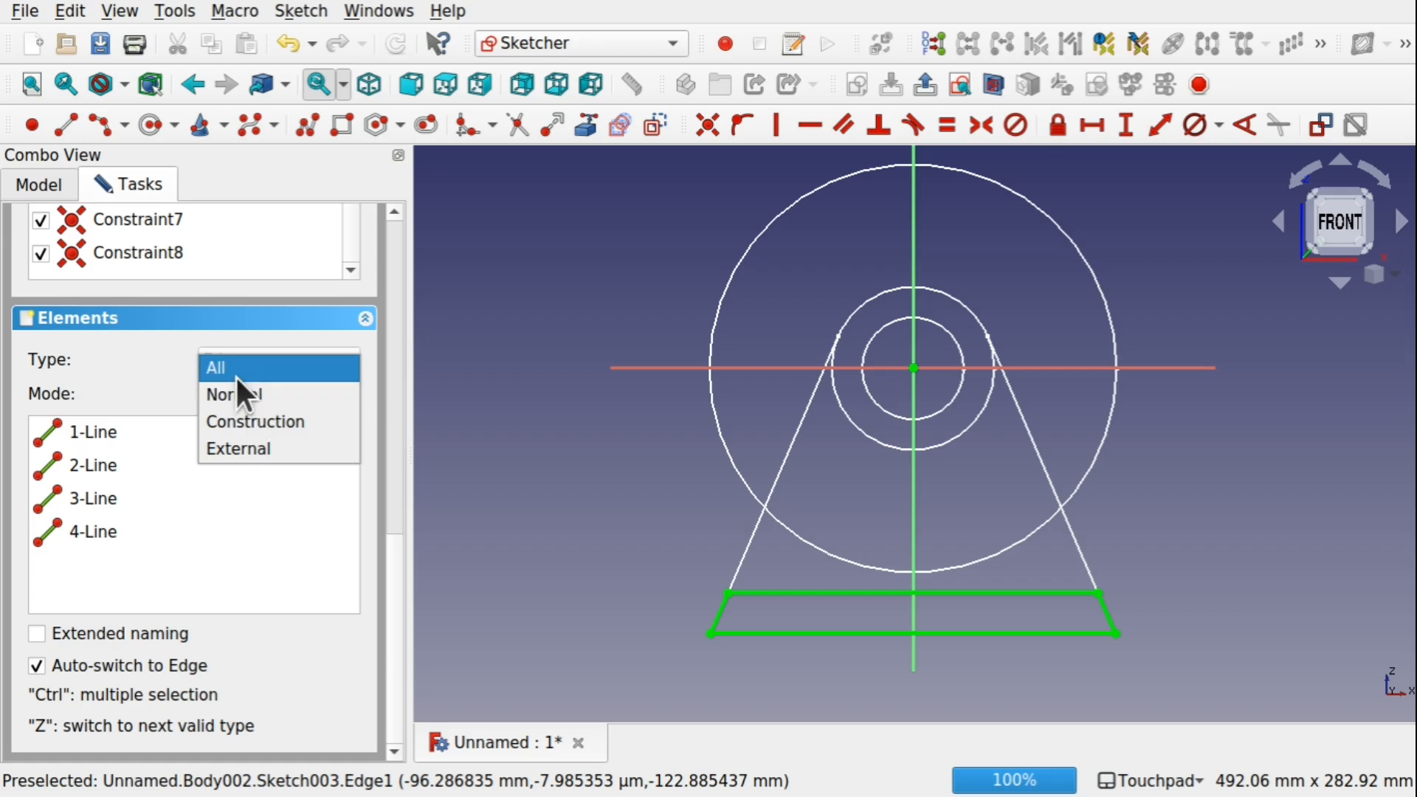
pyautogui.click(237, 375)
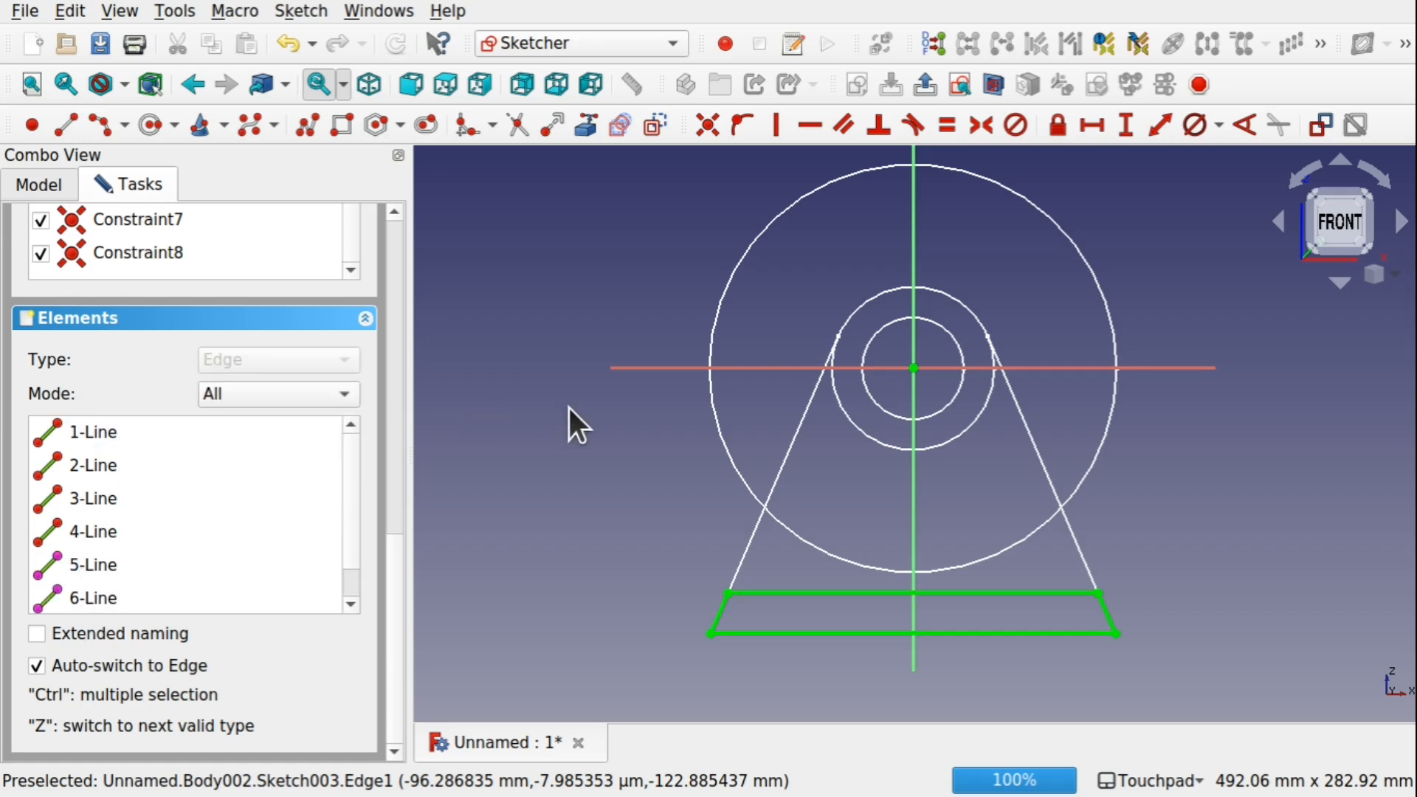
# Close the base profile sketch and hide Body002's cloned sketch, Sketch (2D)002.
pyautogui.scroll(10, 535, 409)
pyautogui.scroll(-11, 536, 409)
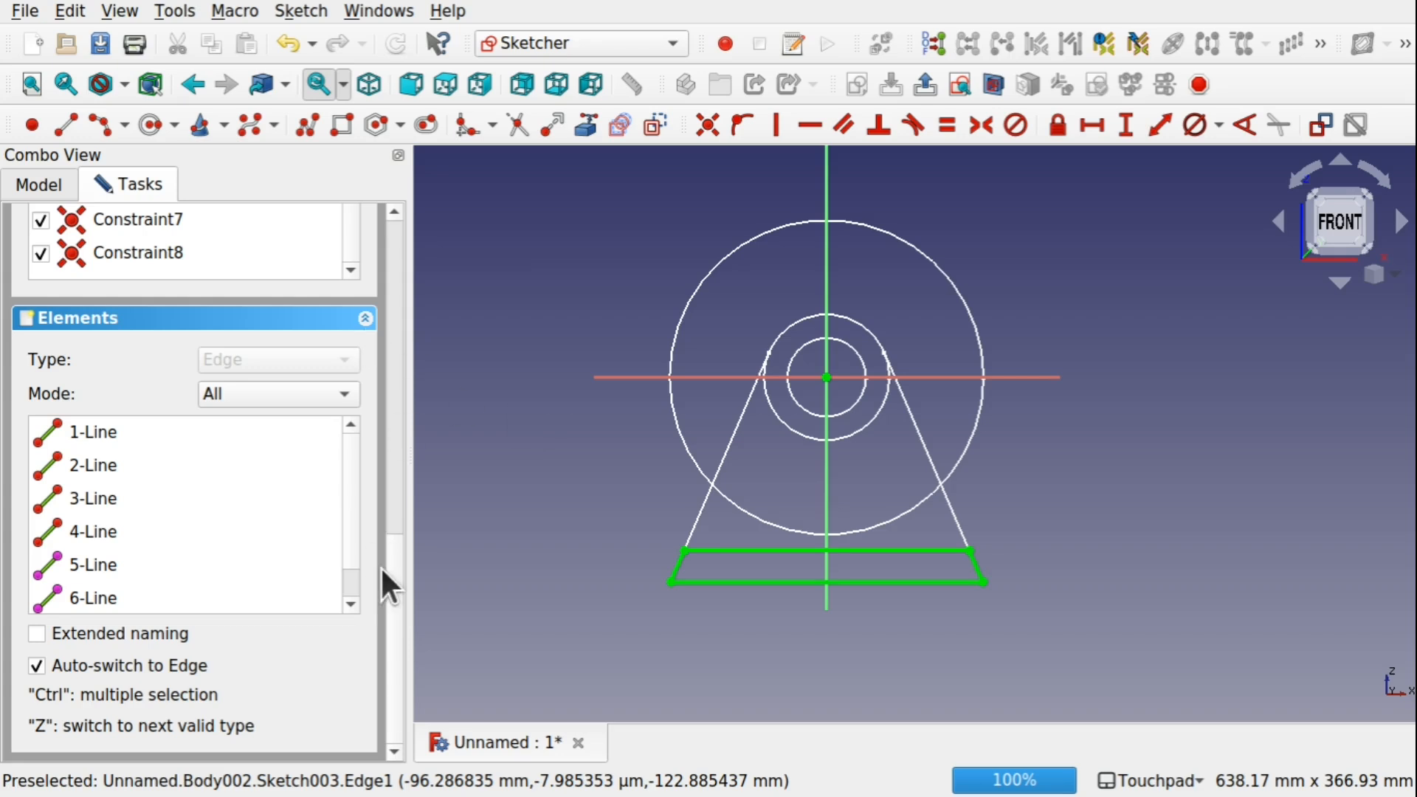
pyautogui.scroll(10, 382, 569)
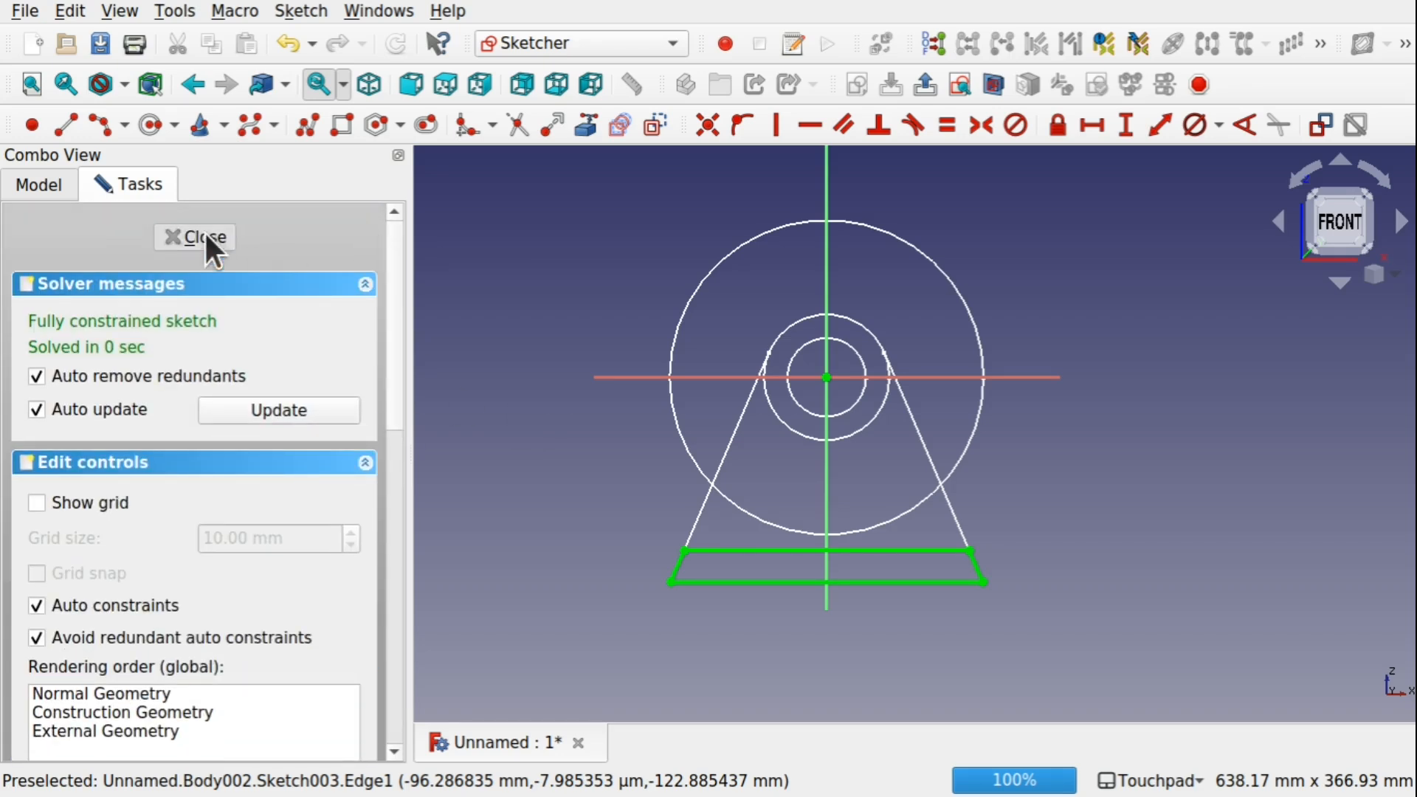
pyautogui.click(206, 236)
pyautogui.click(231, 413)
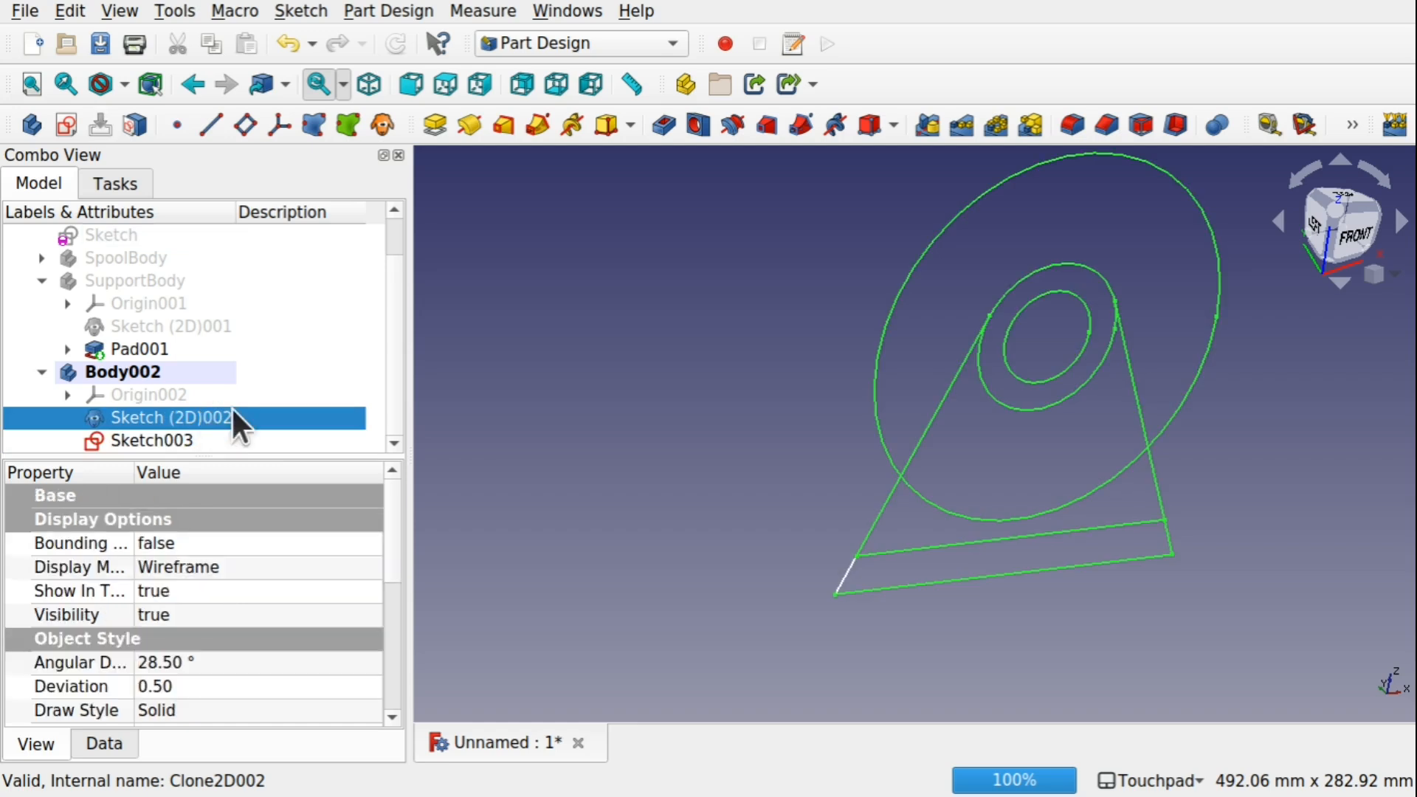
pyautogui.press('space')
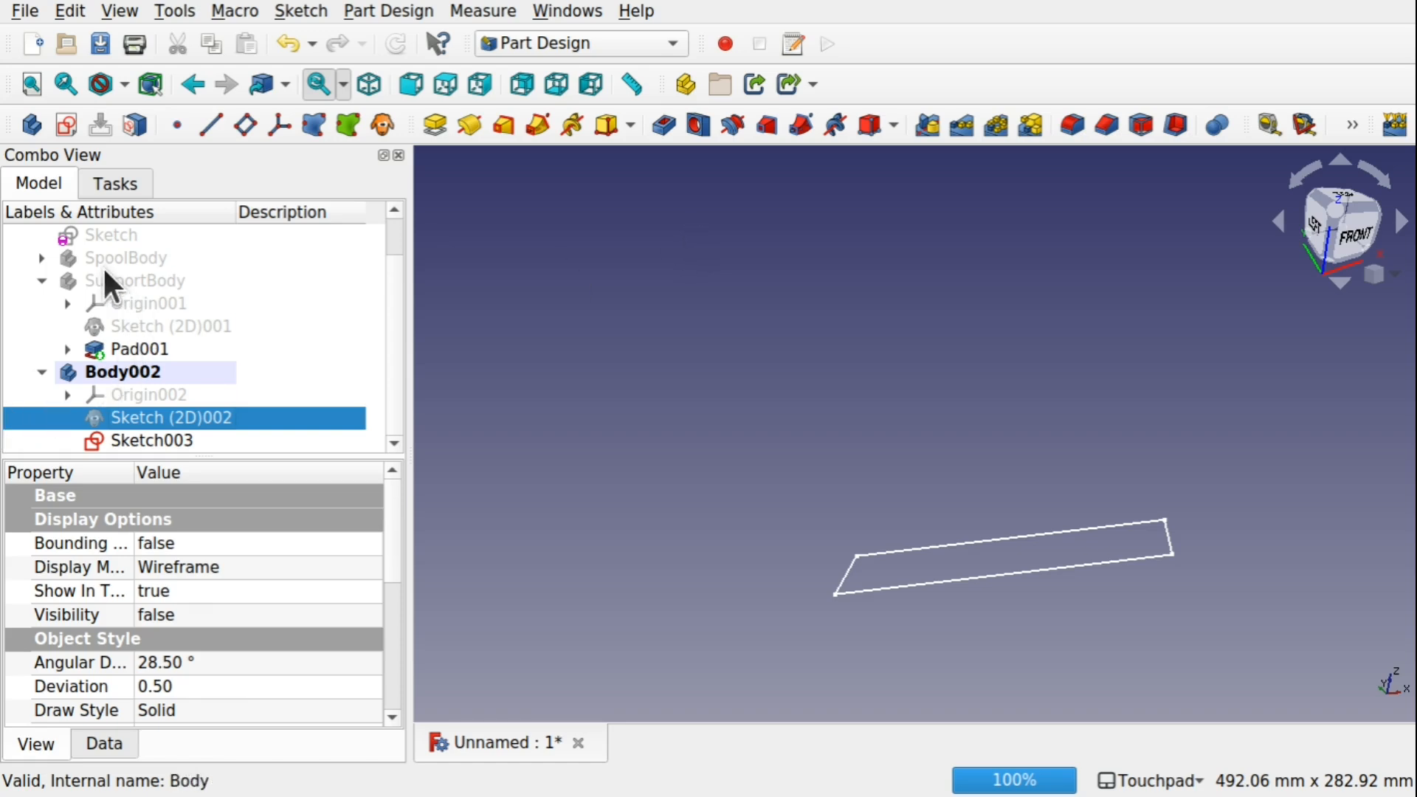
# Make the SupportBody and the SpoolBody visible again.
pyautogui.click(130, 272)
pyautogui.press('space')
pyautogui.click(151, 255)
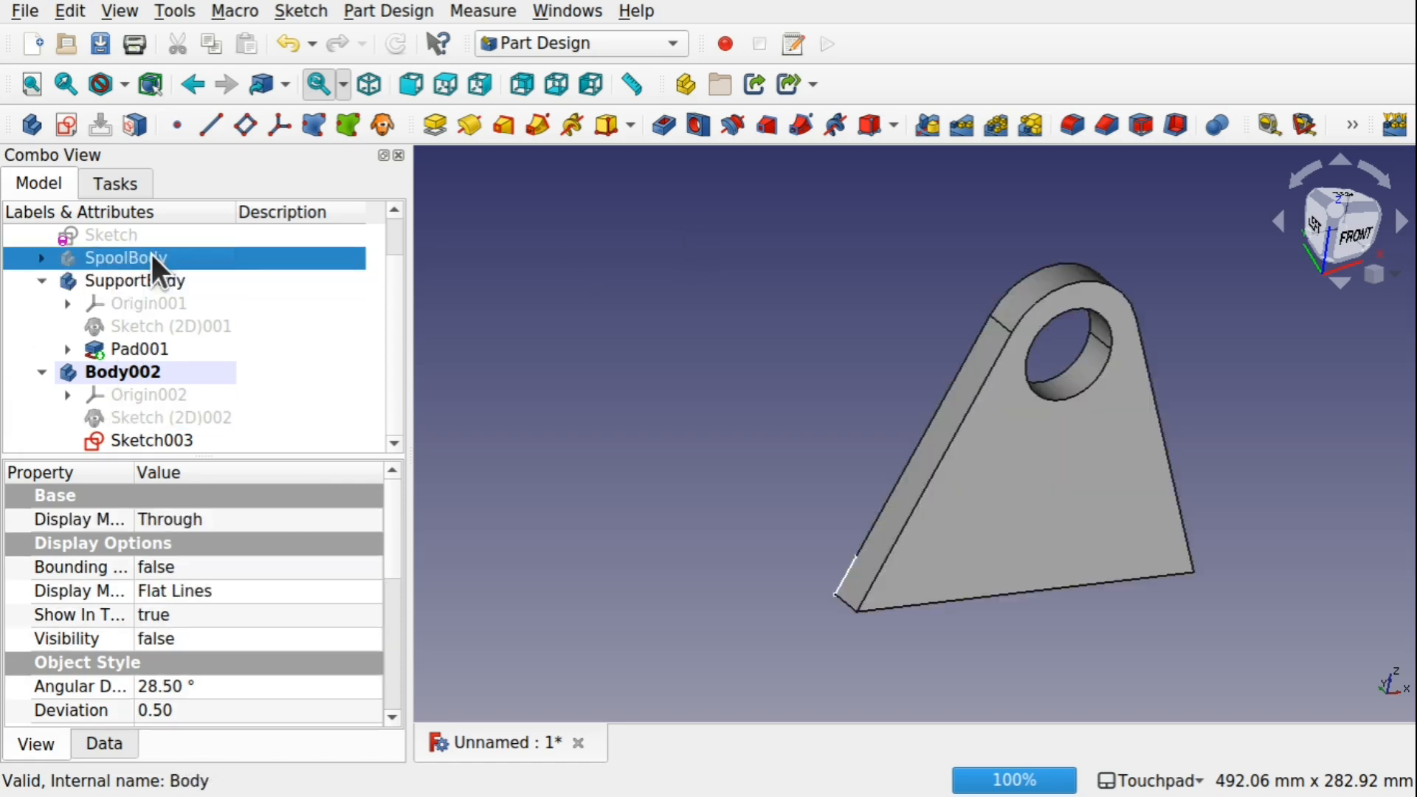
pyautogui.press('space')
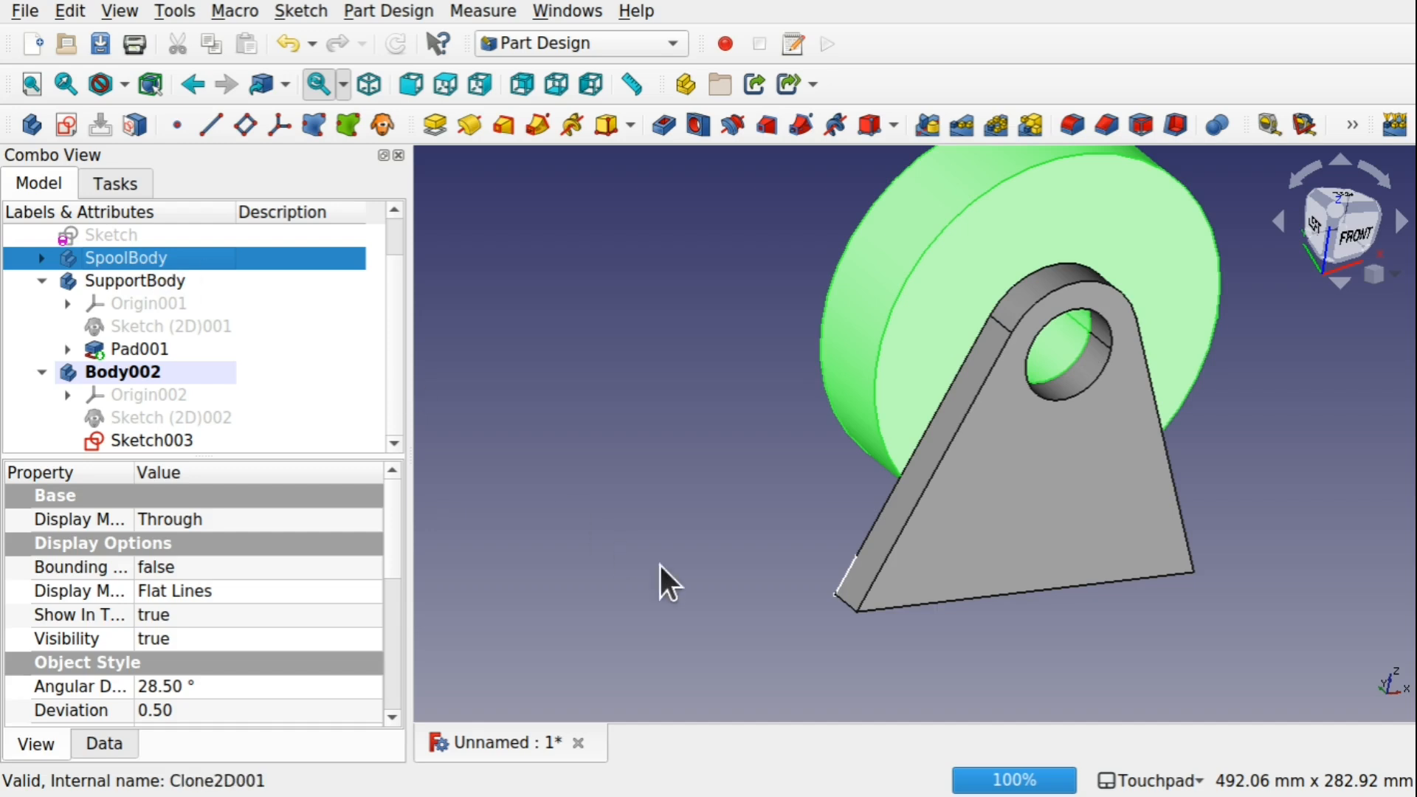
# Start a pad of the base profile, Sketch003, and reverse its direction so it extends under the spool.
pyautogui.keyDown('alt'); pyautogui.moveTo(763, 563); pyautogui.dragTo(709, 610); pyautogui.keyUp('alt')
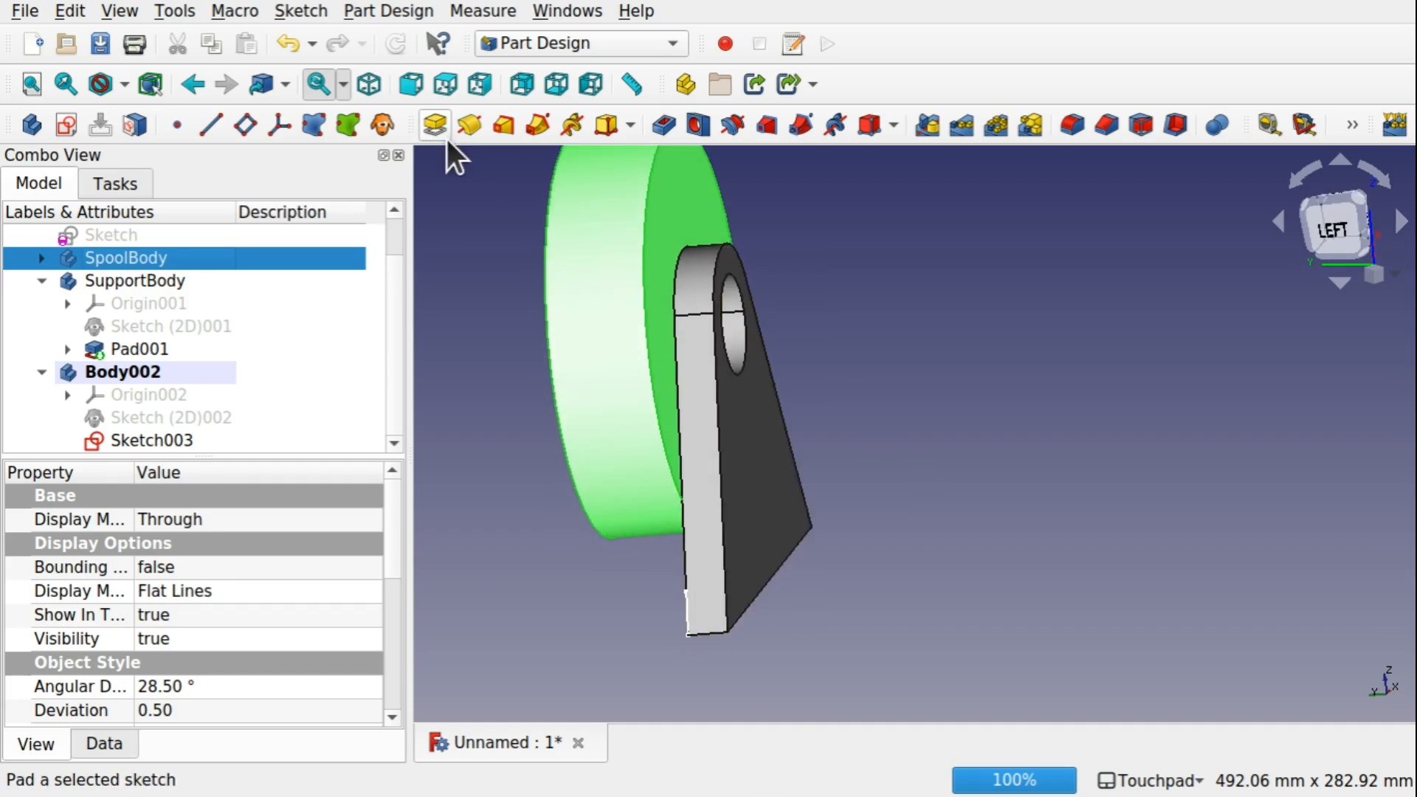
pyautogui.click(172, 441)
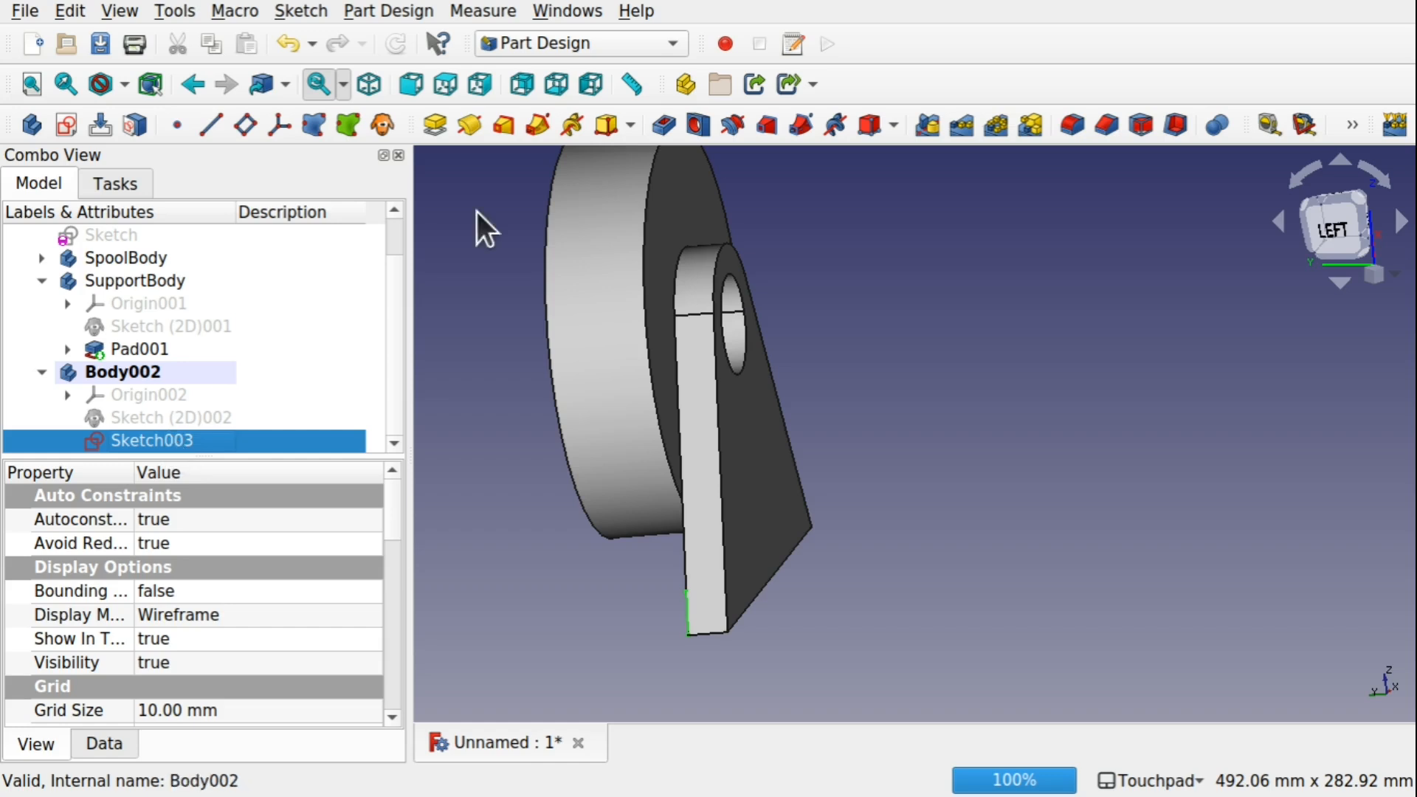
pyautogui.click(434, 126)
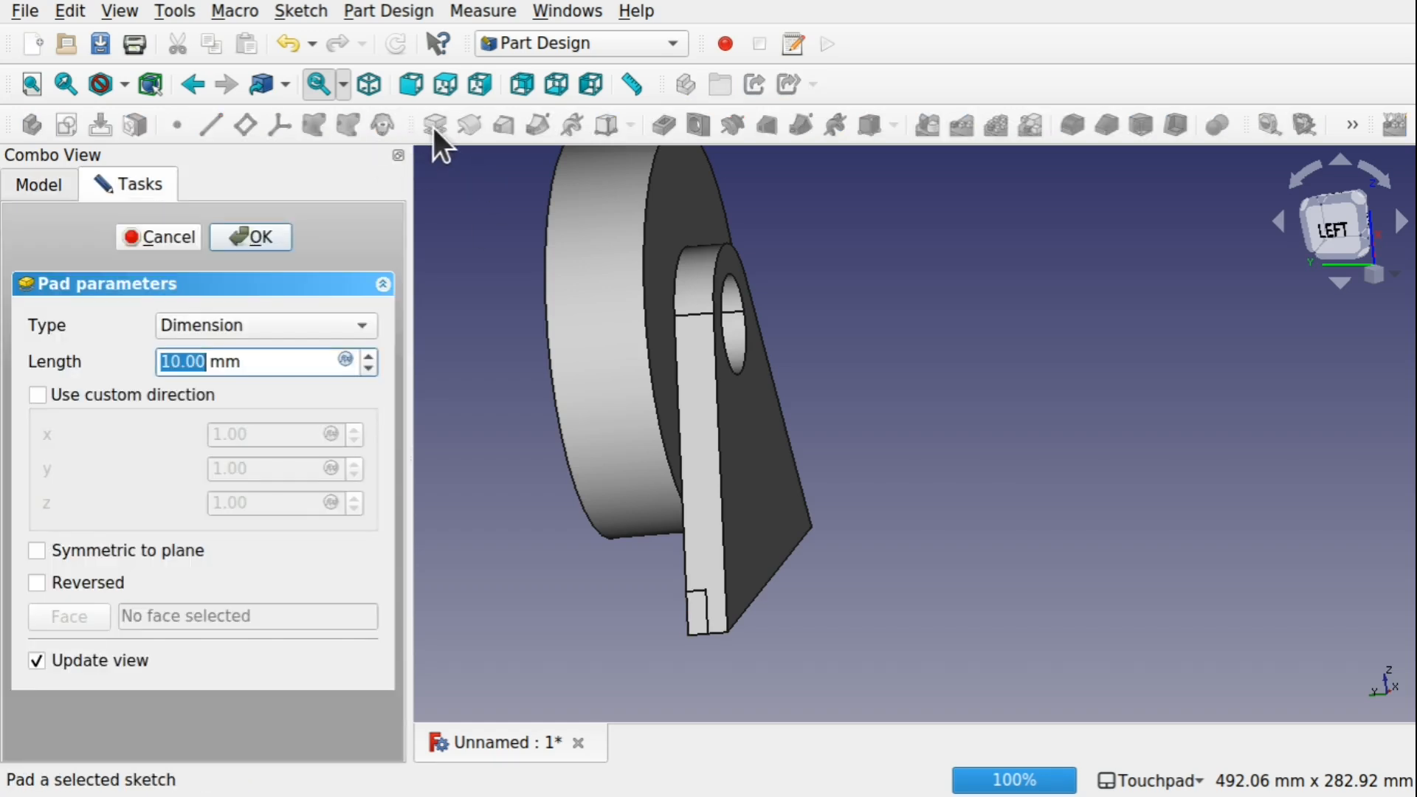
pyautogui.click(35, 582)
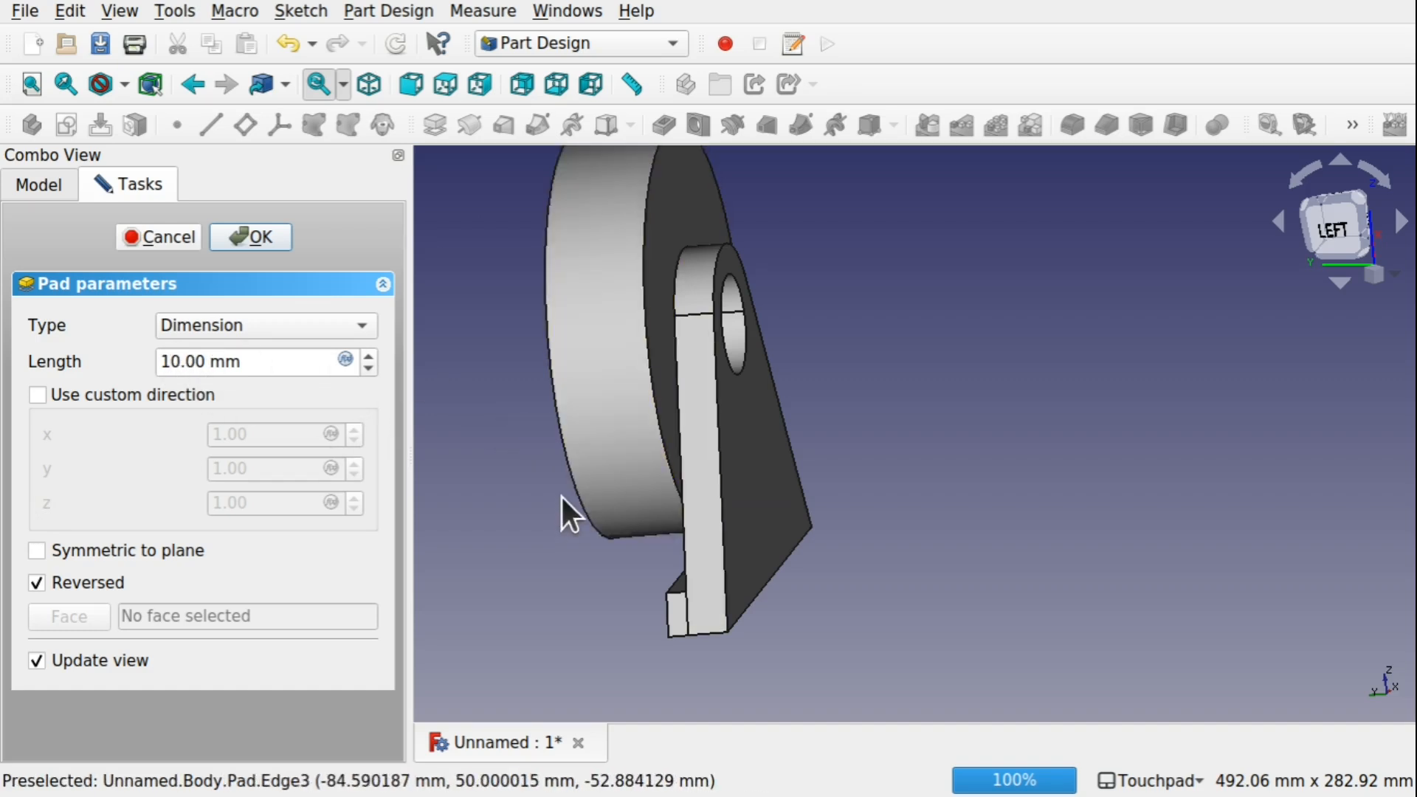
pyautogui.keyDown('alt'); pyautogui.moveTo(574, 499); pyautogui.dragTo(462, 623); pyautogui.keyUp('alt')
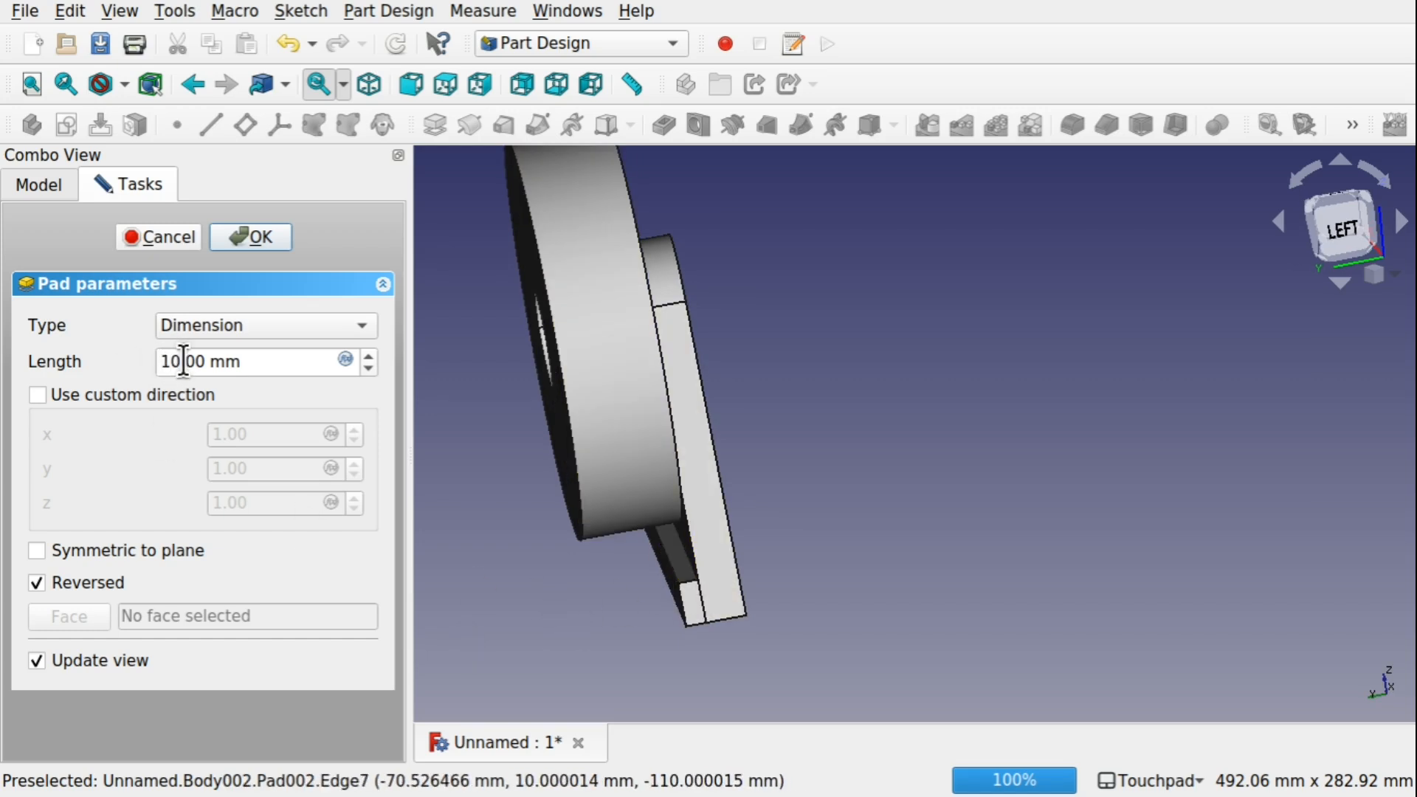
# Try base pad lengths of 100 mm and 80 mm.
pyautogui.moveTo(182, 361); pyautogui.dragTo(128, 359)
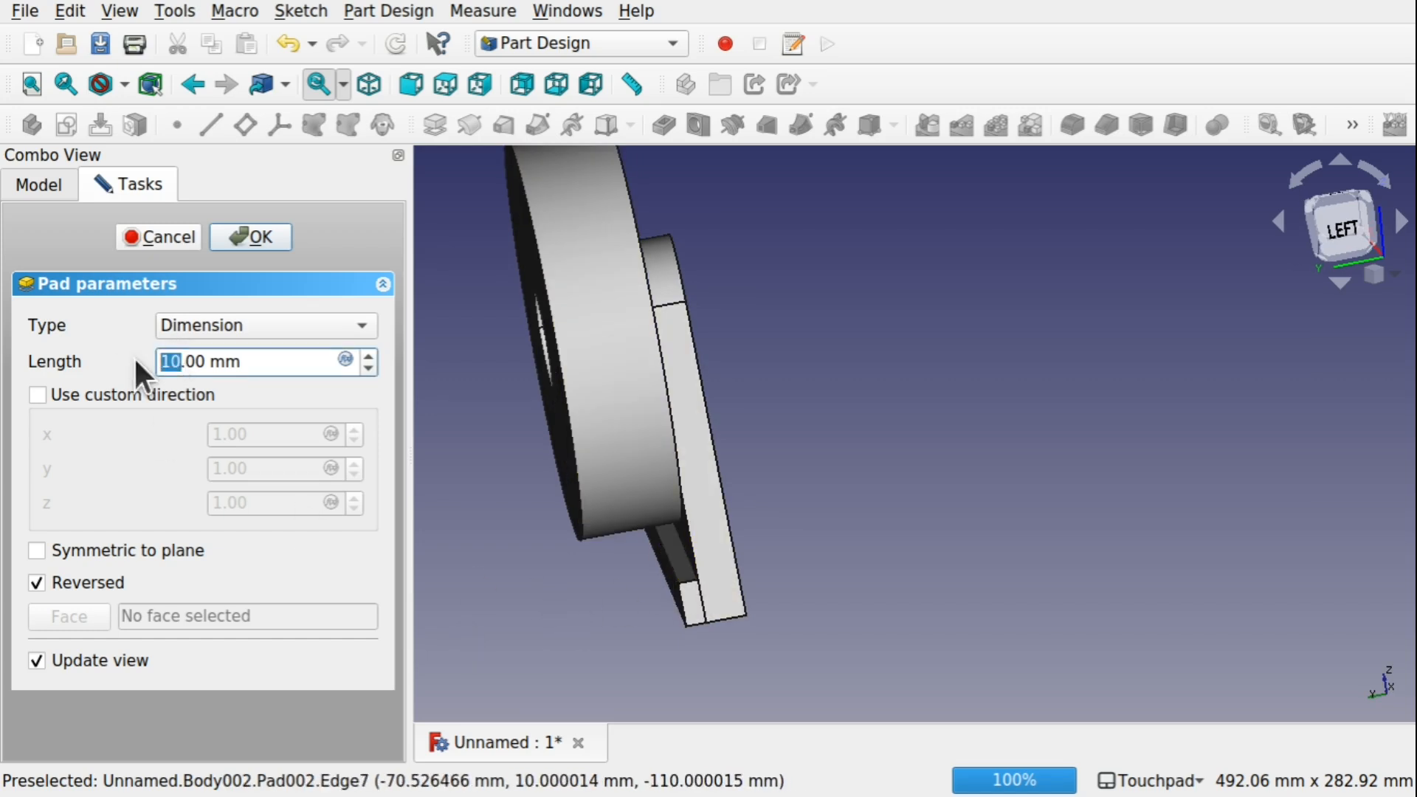
pyautogui.write('100')
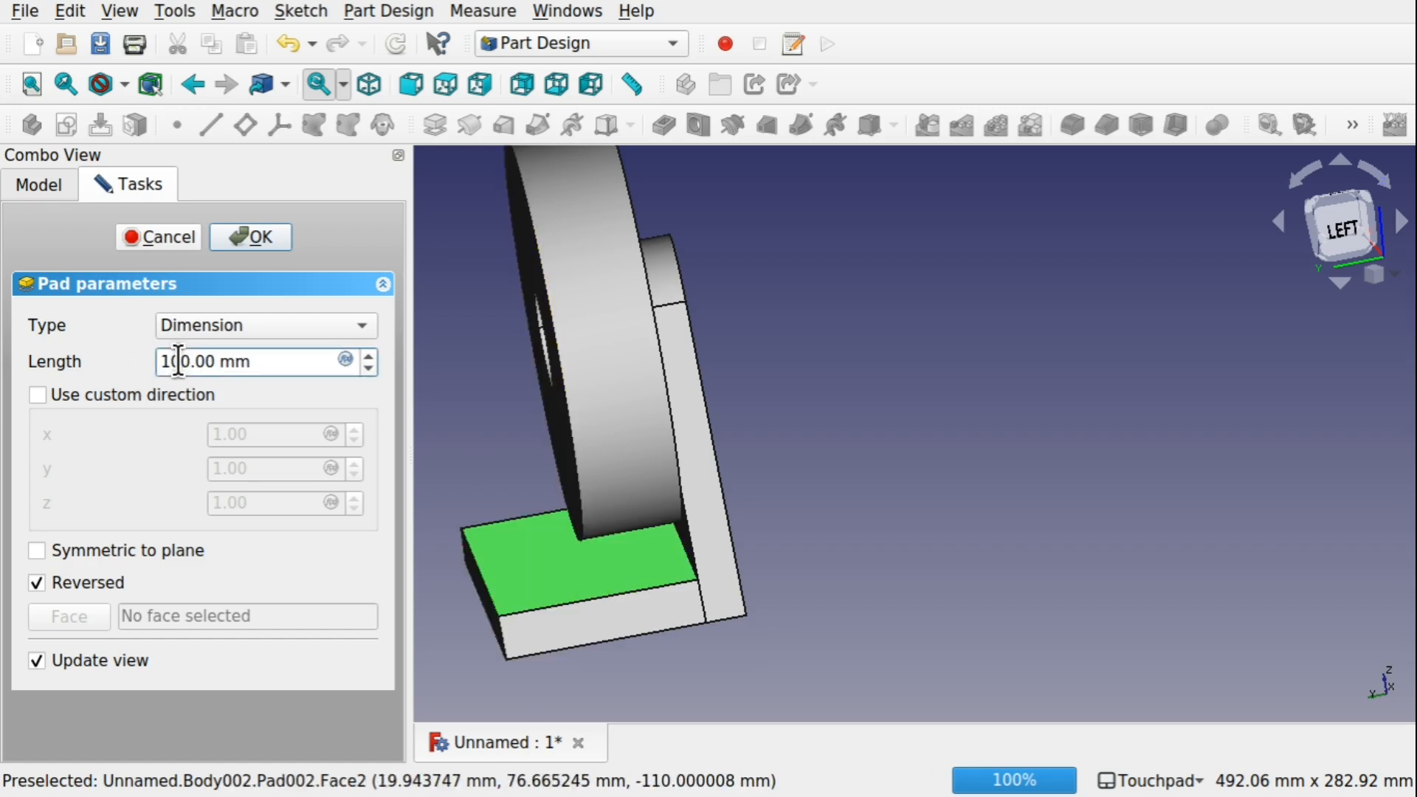
pyautogui.press('BackSpace')
pyautogui.press('BackSpace')
pyautogui.write('8')
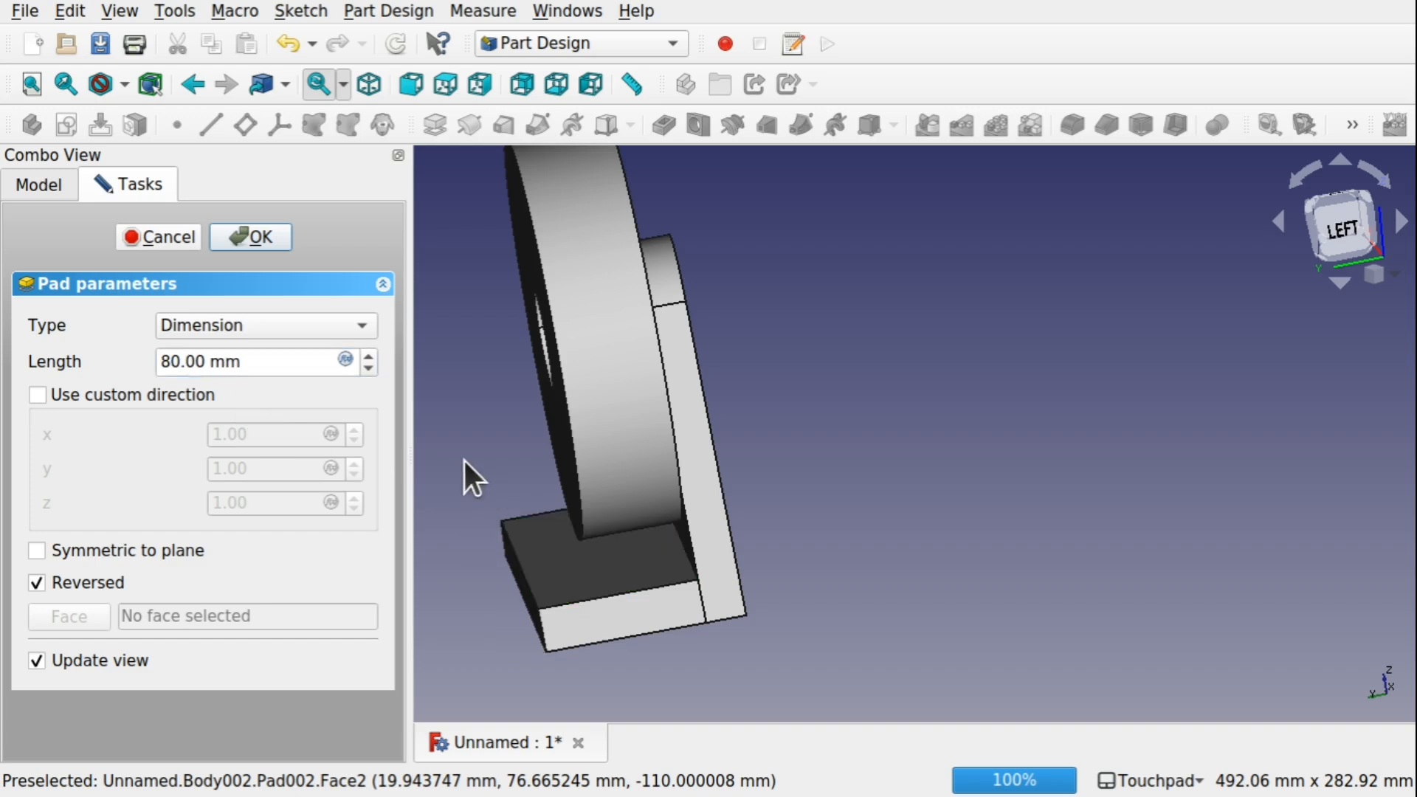
# Set the base pad's length to 60 mm and finish the pad.
pyautogui.click(172, 362)
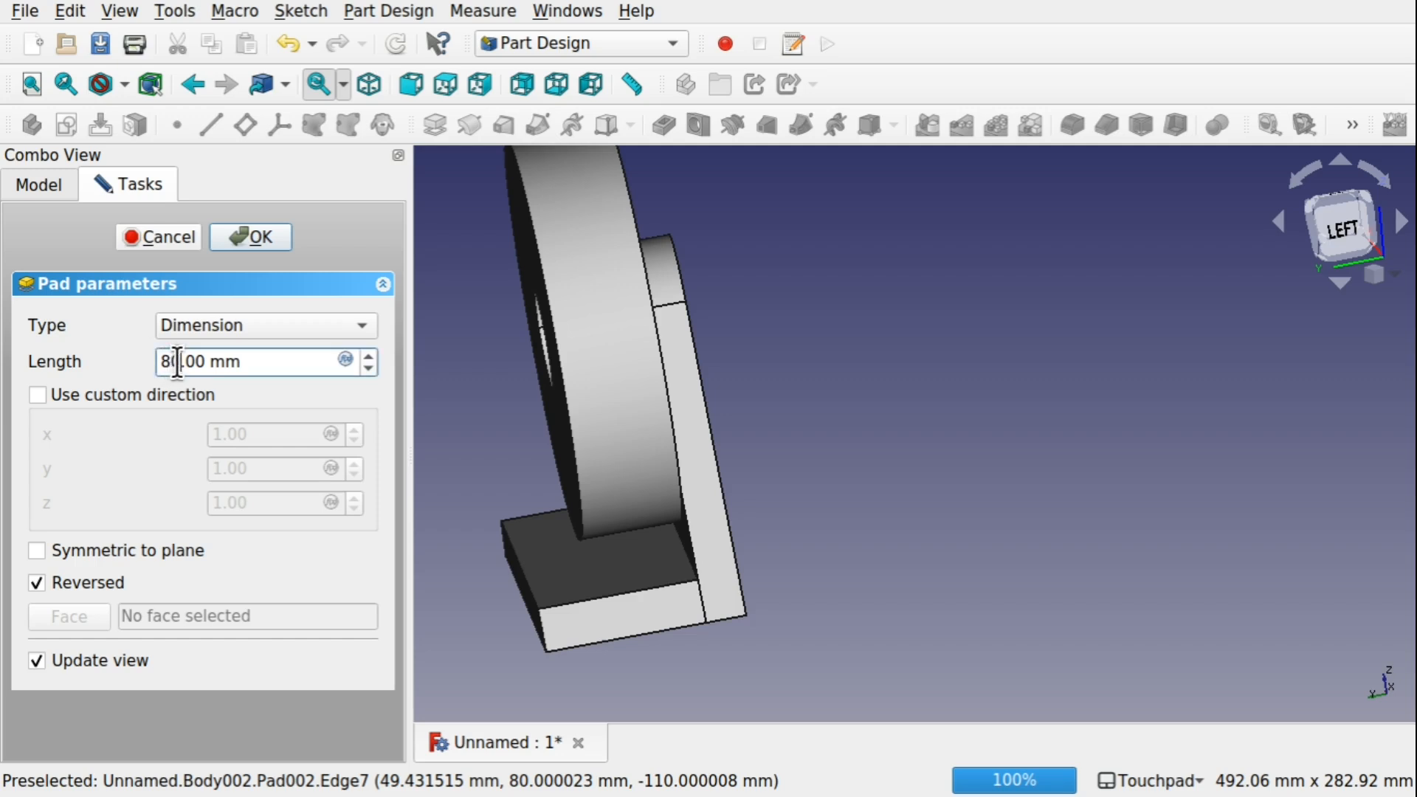
pyautogui.moveTo(177, 361); pyautogui.dragTo(152, 372)
pyautogui.write('6')
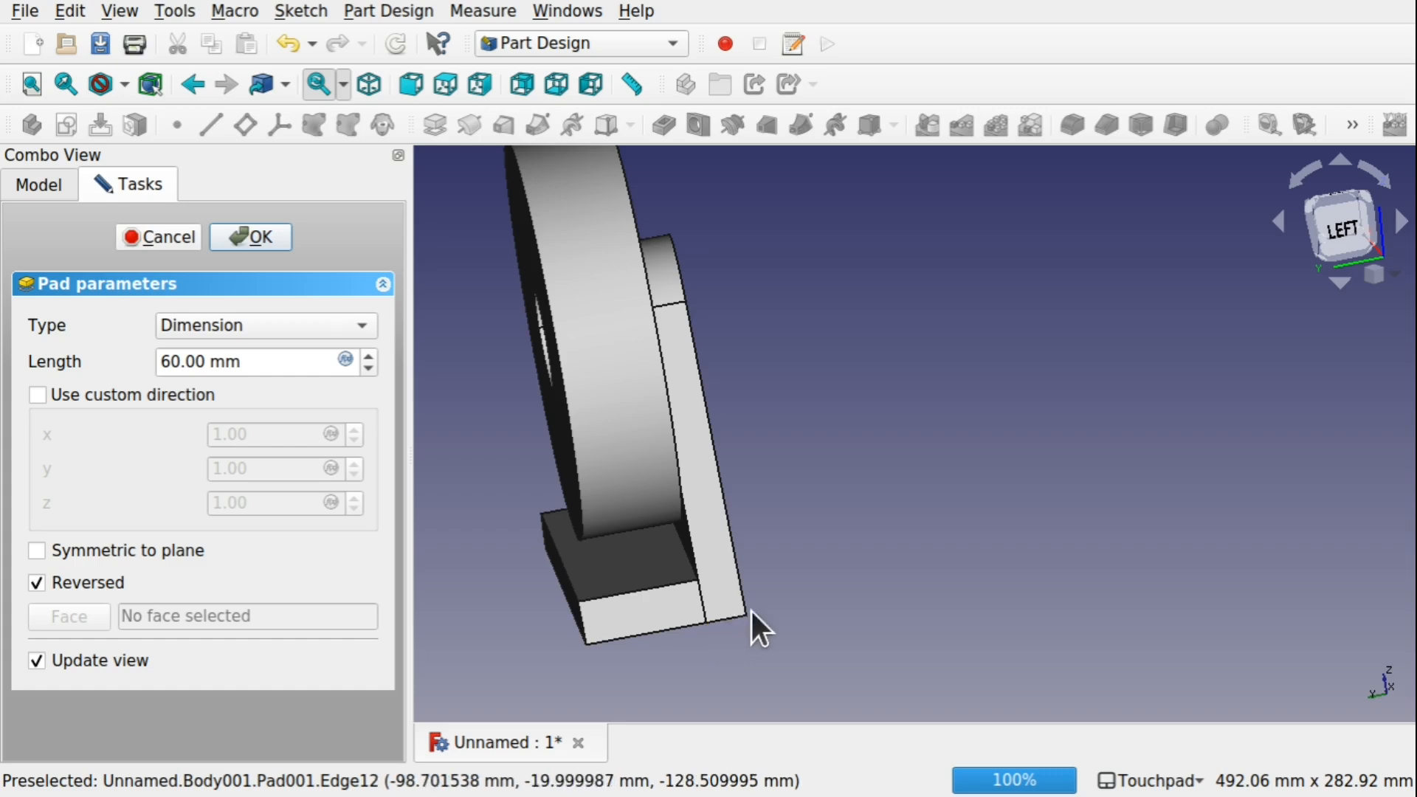
pyautogui.keyDown('alt'); pyautogui.moveTo(750, 608); pyautogui.dragTo(711, 514); pyautogui.keyUp('alt')
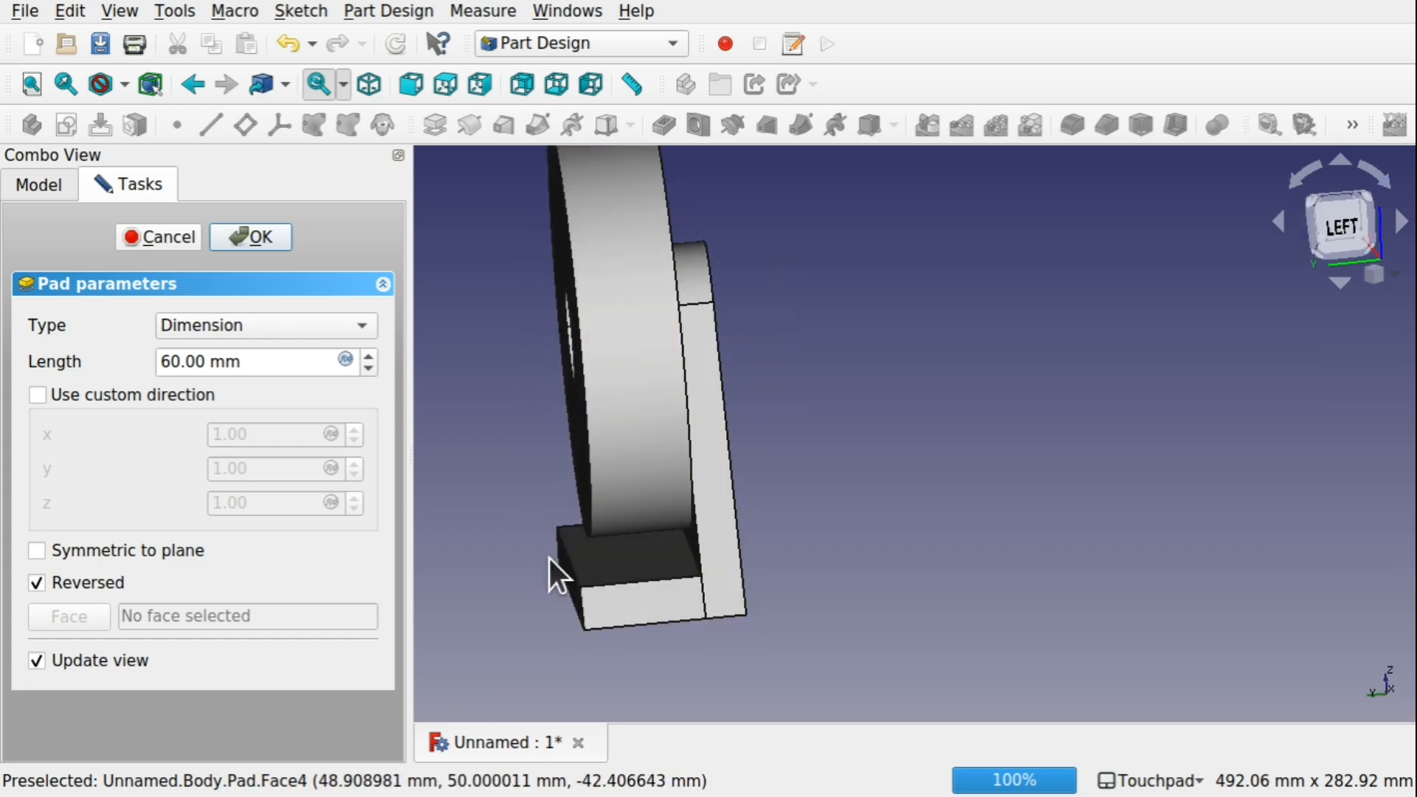
pyautogui.keyDown('alt'); pyautogui.moveTo(549, 559); pyautogui.dragTo(549, 520); pyautogui.keyUp('alt')
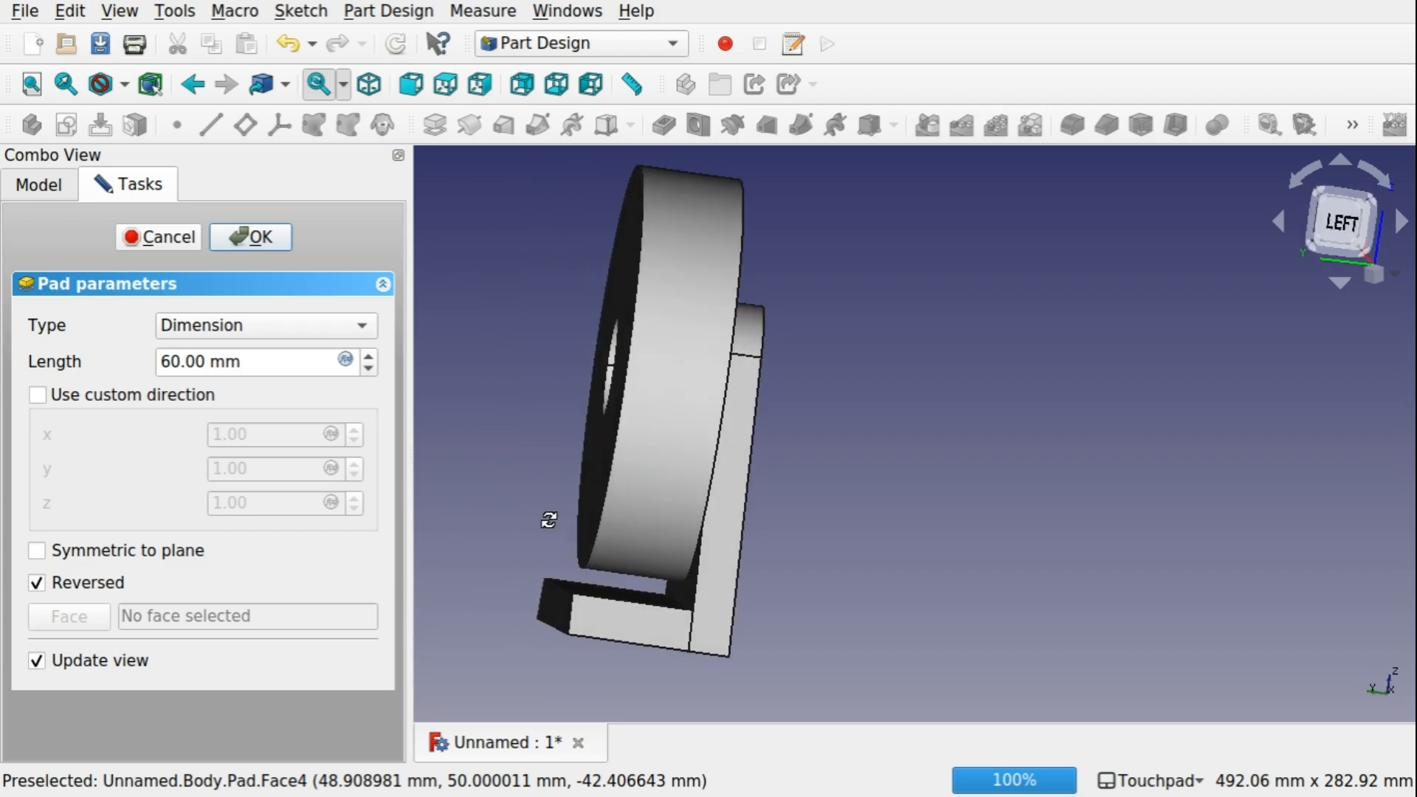
pyautogui.click(270, 237)
pyautogui.keyDown('alt'); pyautogui.moveTo(708, 457); pyautogui.dragTo(951, 421); pyautogui.keyUp('alt')
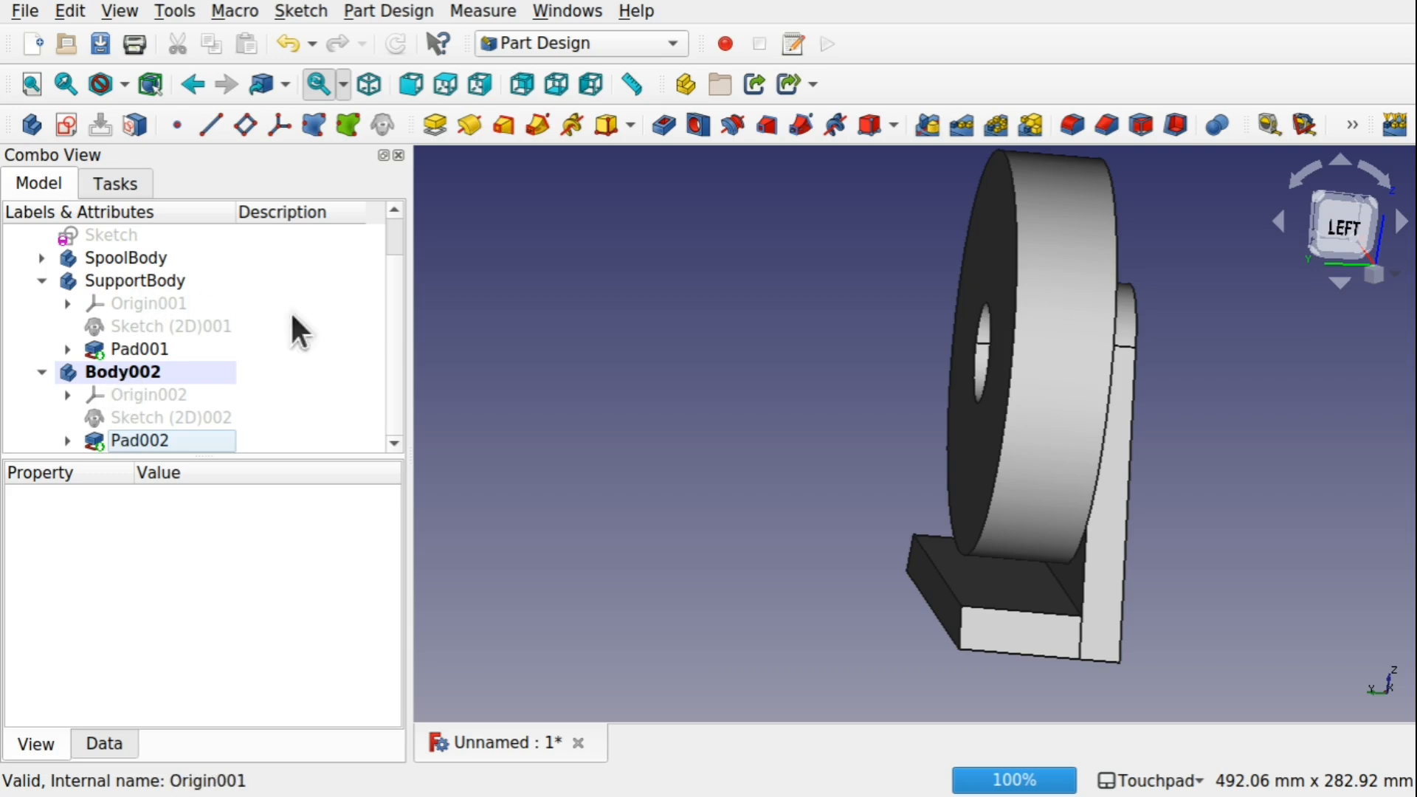
pyautogui.scroll(1, 391, 291)
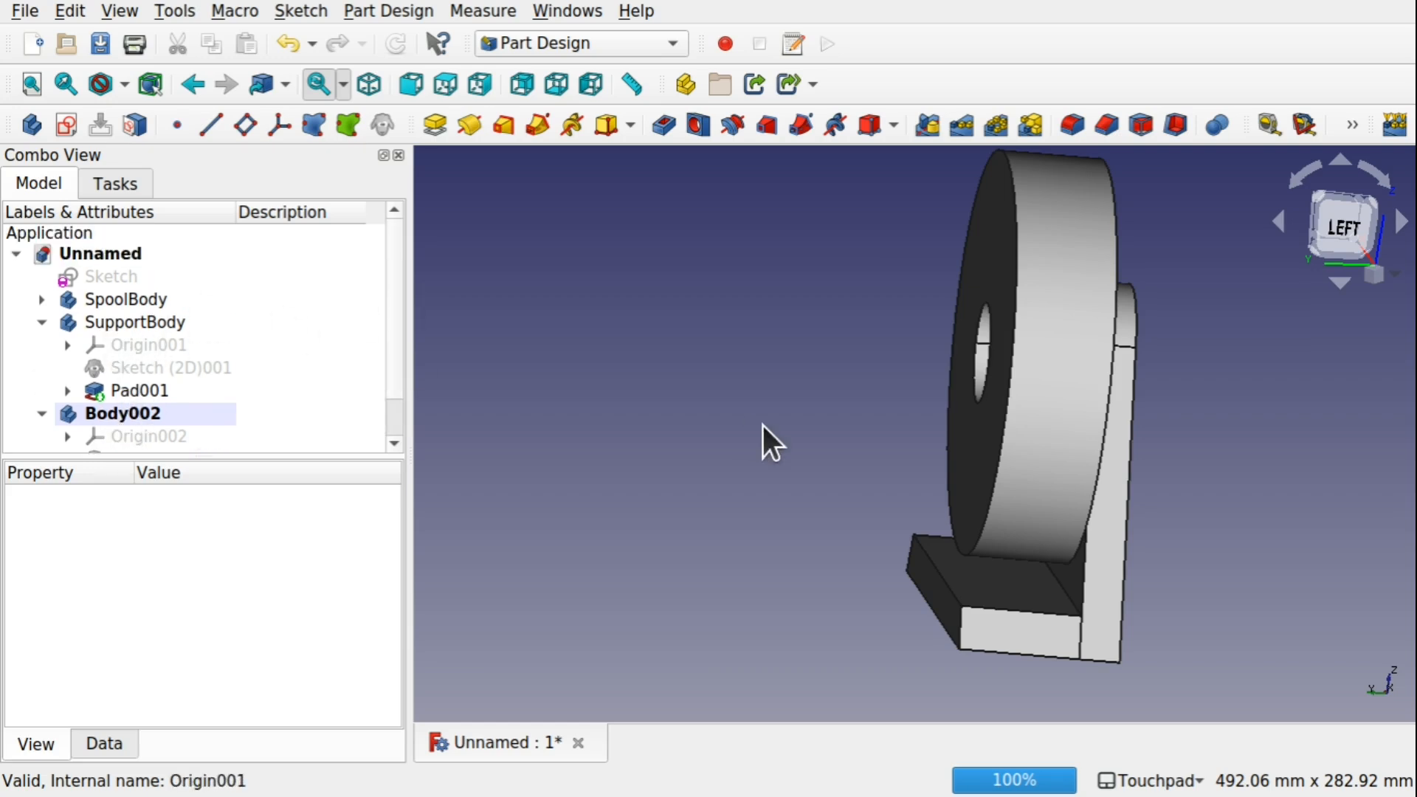
pyautogui.keyDown('alt'); pyautogui.moveTo(980, 450); pyautogui.dragTo(1016, 412); pyautogui.keyUp('alt')
pyautogui.click(560, 41)
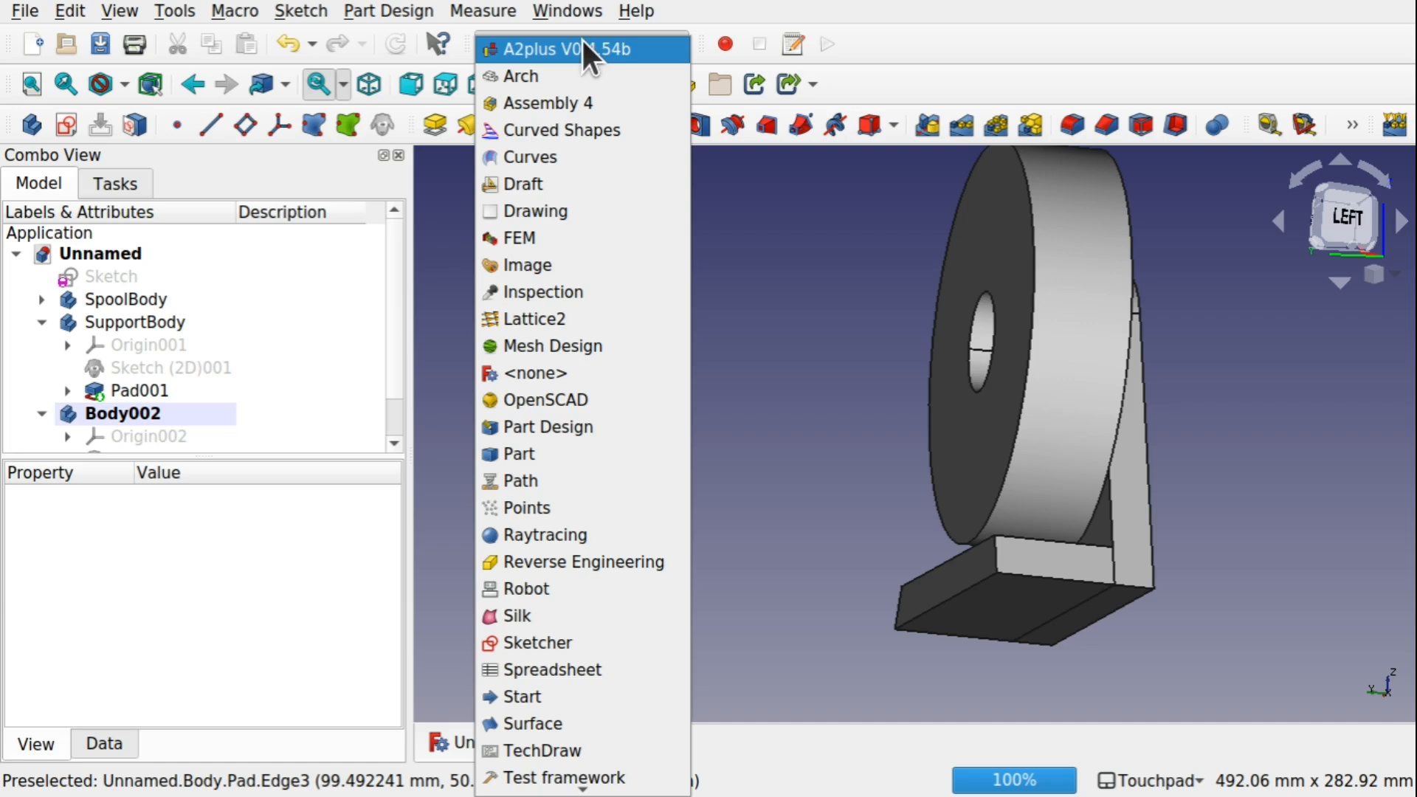
pyautogui.click(443, 383)
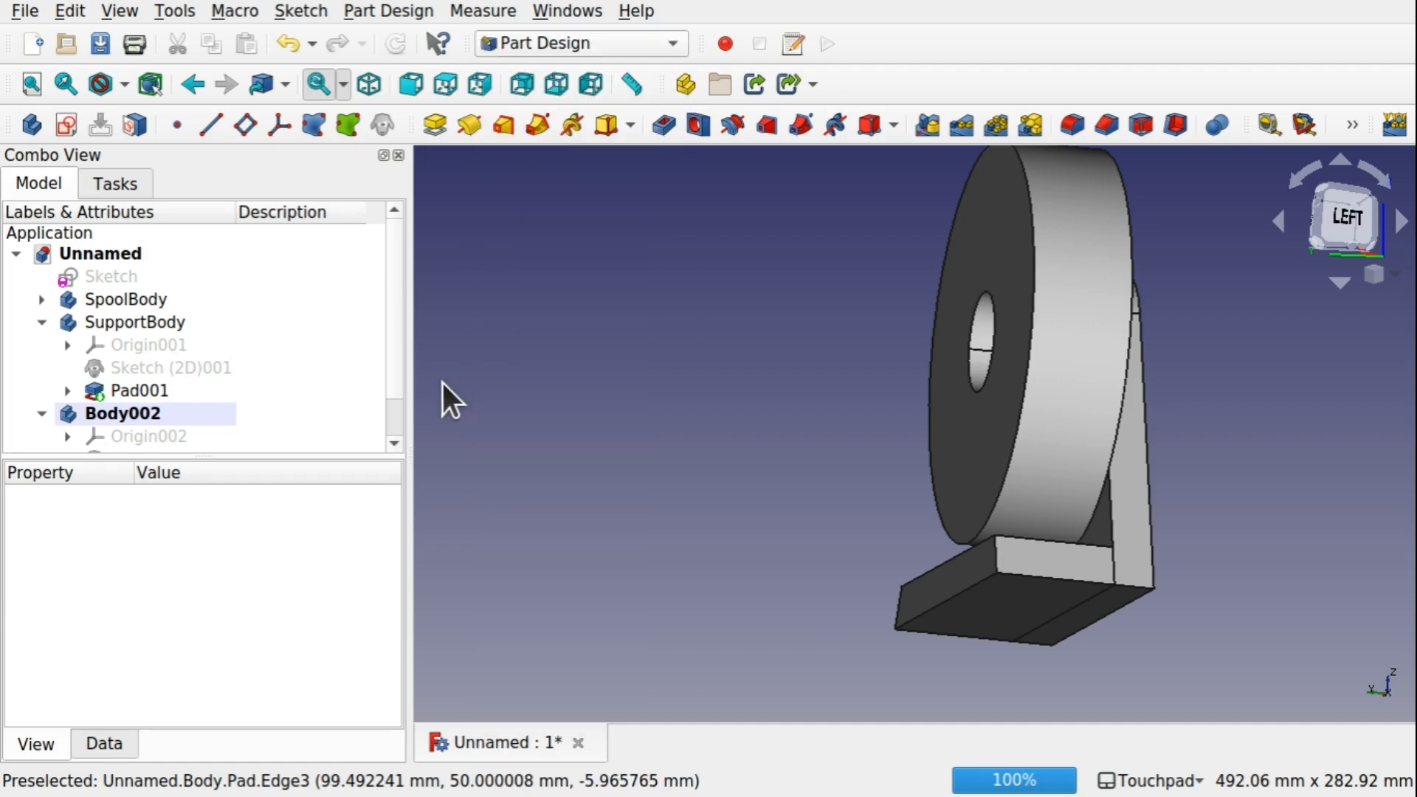
# Rename Body002 as BaseBody.
pyautogui.rightClick(143, 411)
pyautogui.click(211, 427)
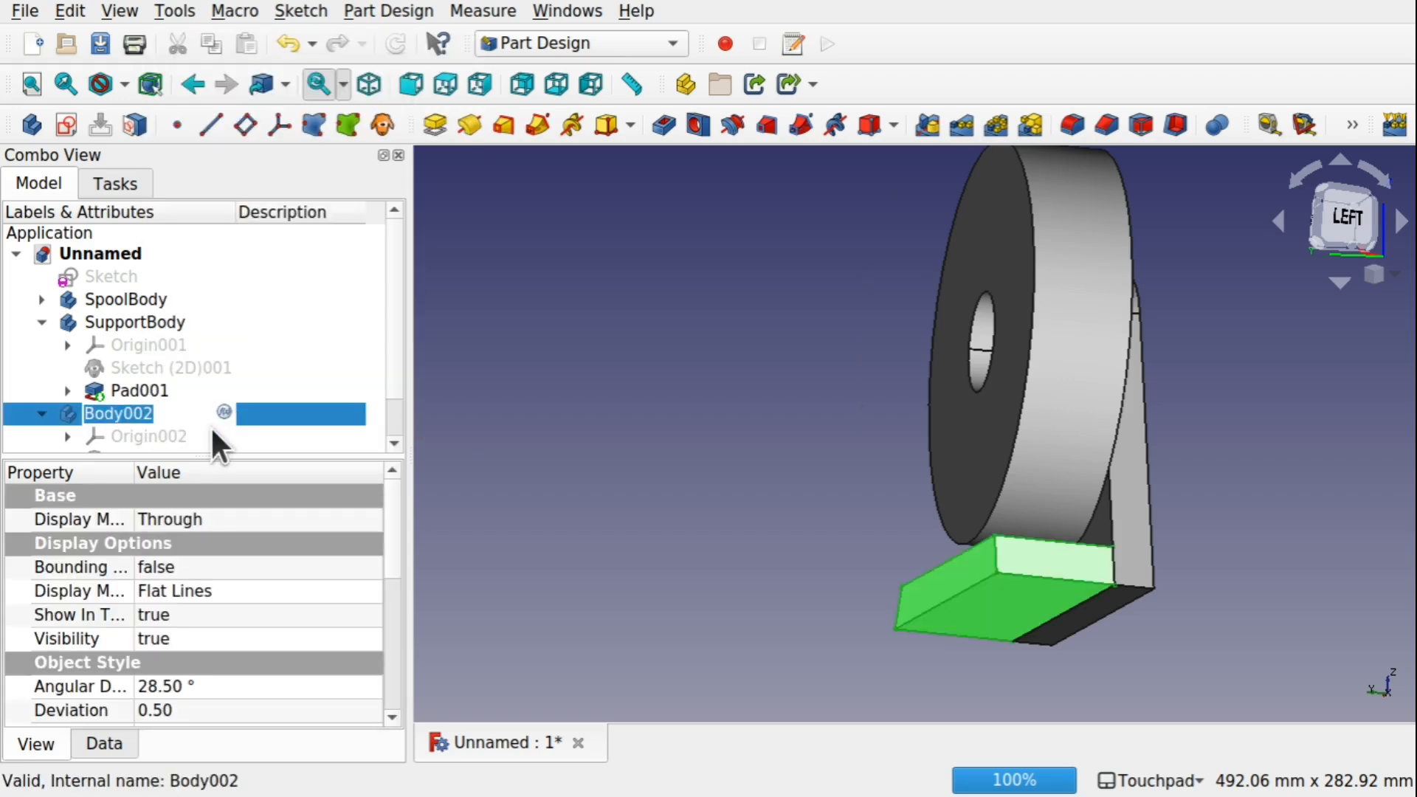
pyautogui.write('Base')
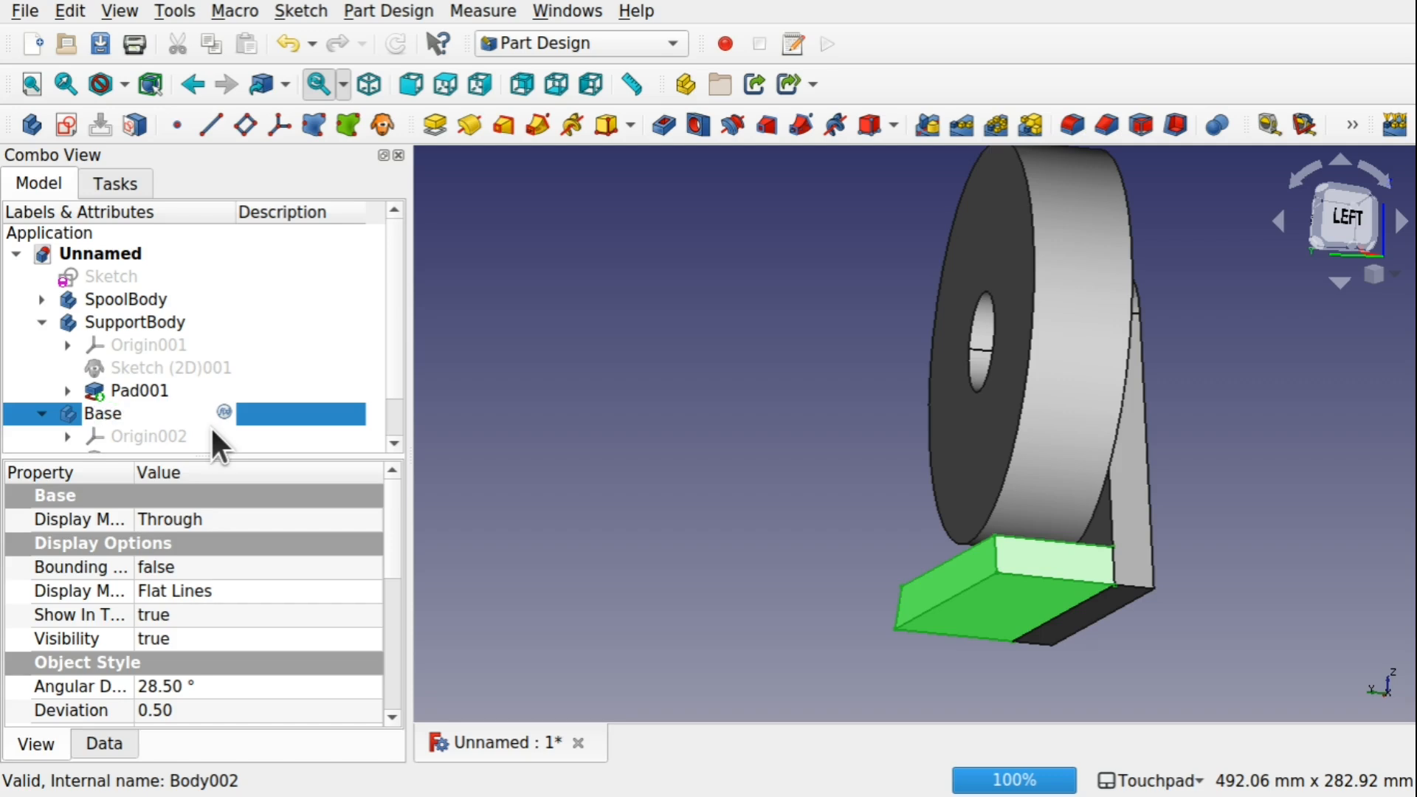
pyautogui.write('Body')
pyautogui.press('Return')
pyautogui.click(842, 447)
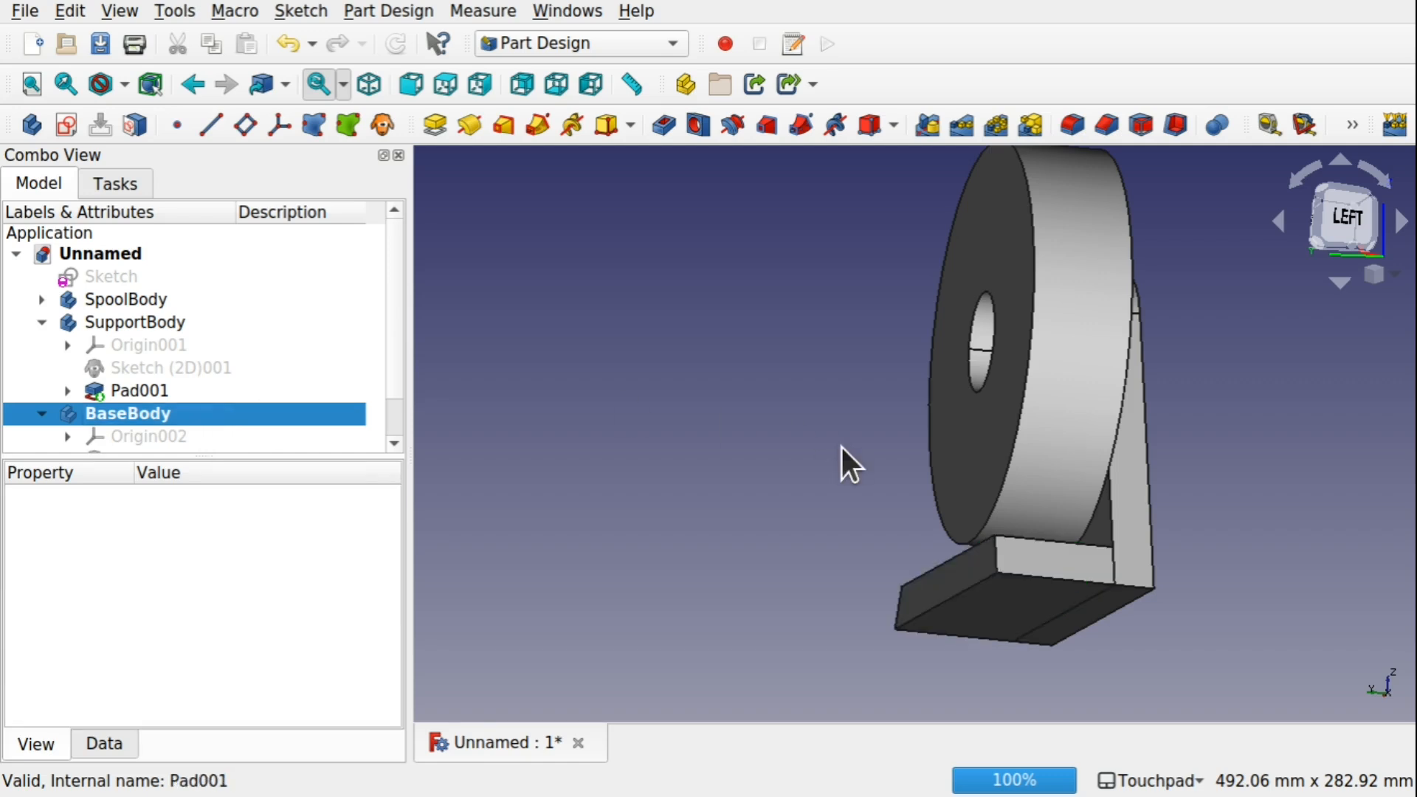
# Examine from several sides how the spool, support and base bodies sit relative to each other.
pyautogui.keyDown('alt'); pyautogui.moveTo(988, 506); pyautogui.dragTo(790, 433); pyautogui.keyUp('alt')
pyautogui.keyDown('alt'); pyautogui.moveTo(999, 496); pyautogui.dragTo(1066, 557); pyautogui.keyUp('alt')
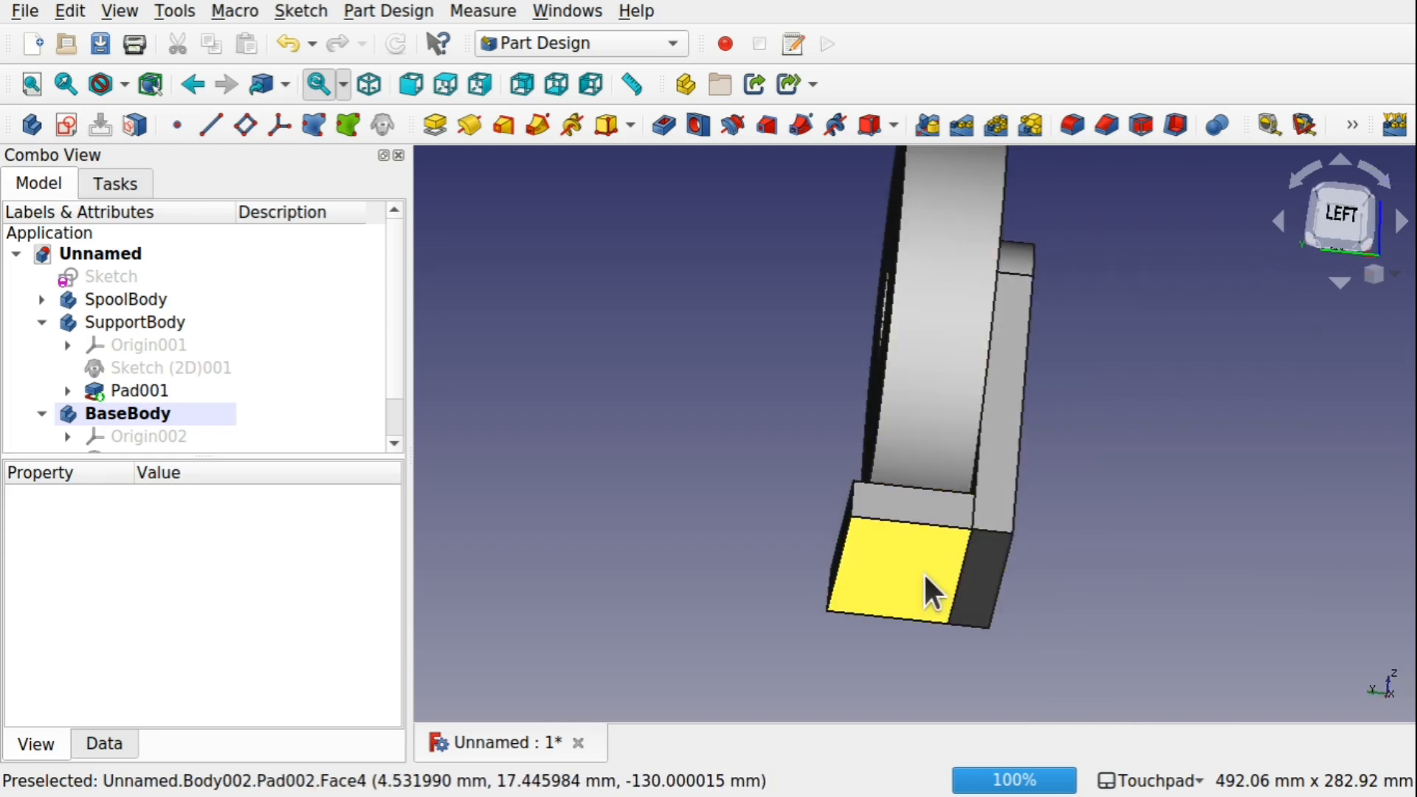
pyautogui.keyDown('alt'); pyautogui.moveTo(1106, 497); pyautogui.dragTo(1006, 506); pyautogui.keyUp('alt')
pyautogui.keyDown('alt'); pyautogui.moveTo(1123, 371); pyautogui.dragTo(1141, 490); pyautogui.keyUp('alt')
pyautogui.keyDown('alt'); pyautogui.moveTo(799, 469); pyautogui.dragTo(835, 506); pyautogui.keyUp('alt')
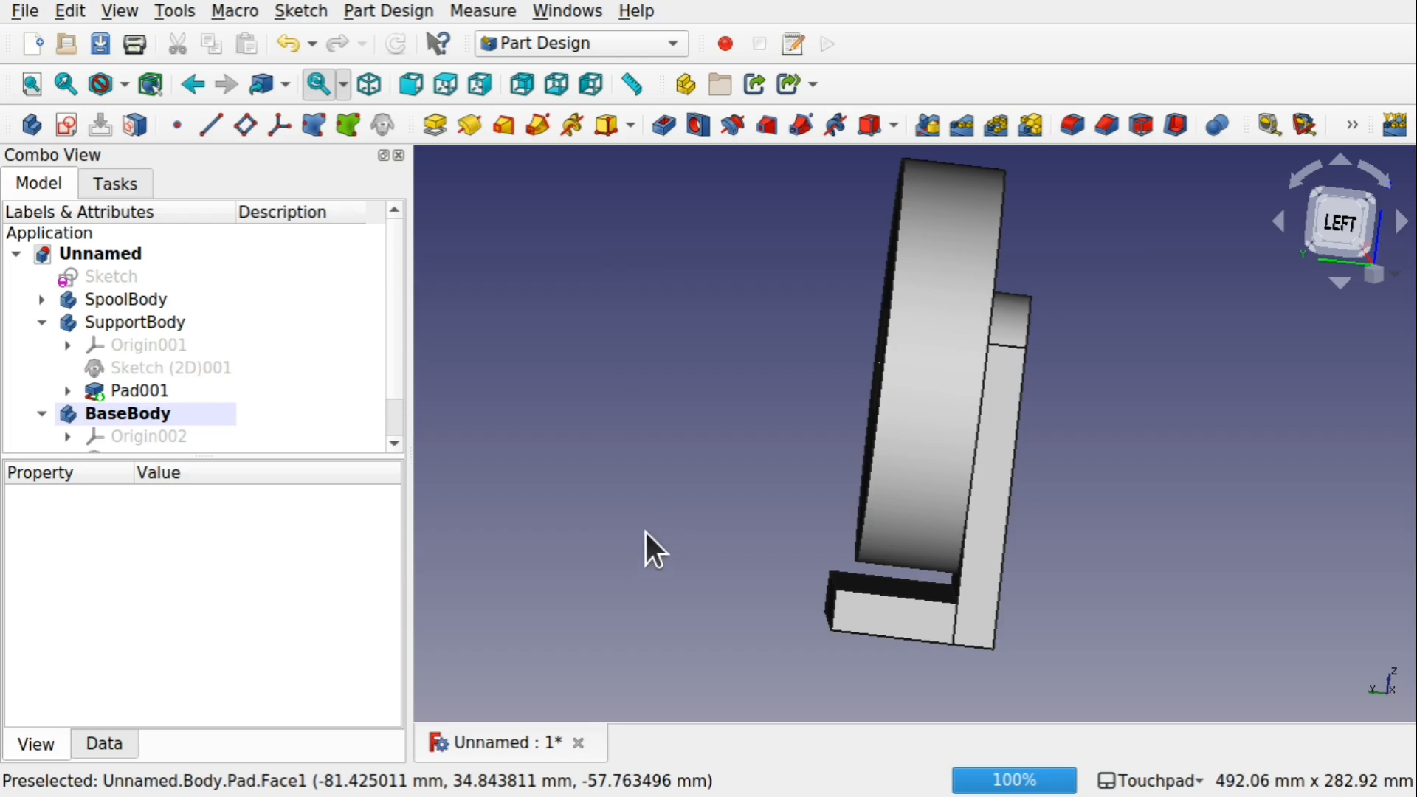
pyautogui.keyDown('alt'); pyautogui.moveTo(645, 532); pyautogui.dragTo(984, 538); pyautogui.keyUp('alt')
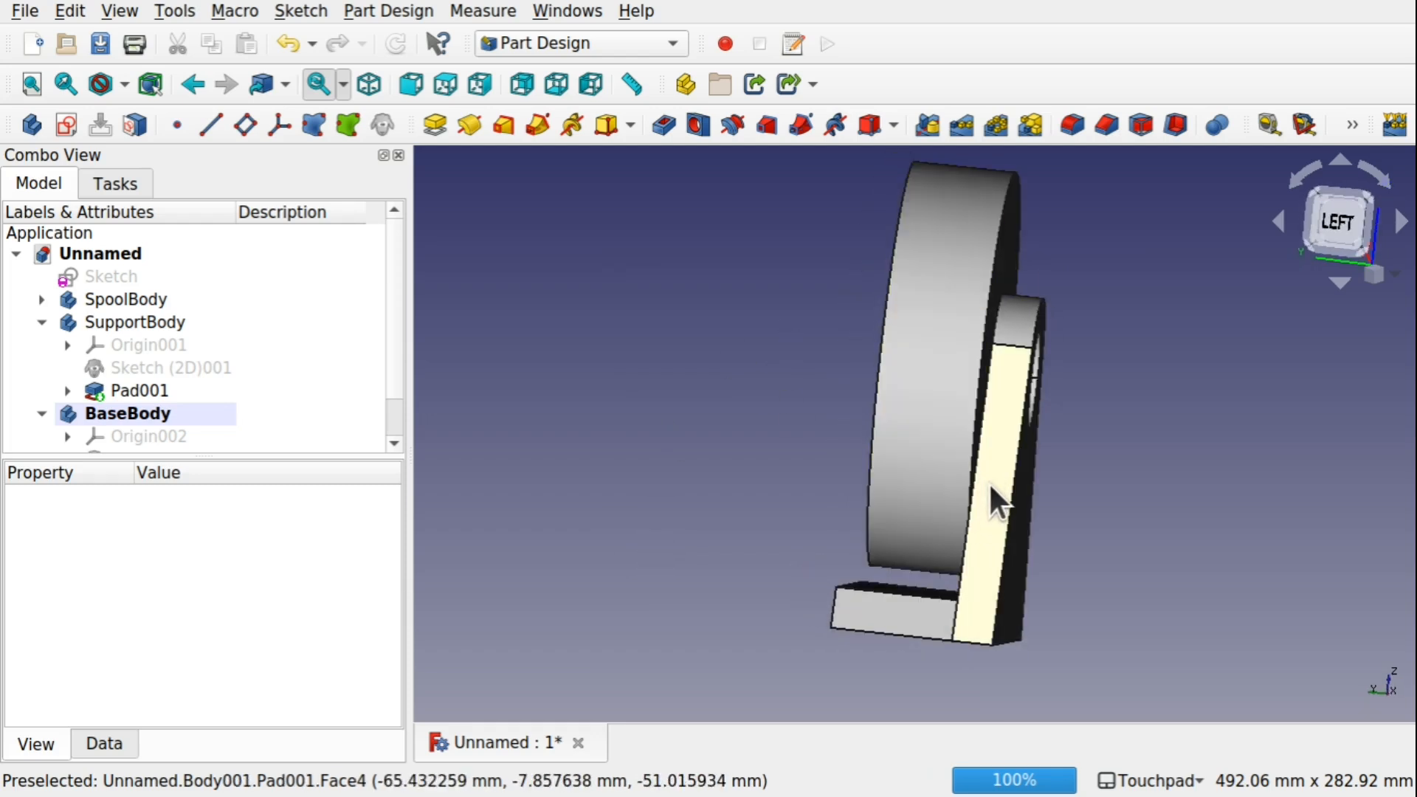
pyautogui.keyDown('alt'); pyautogui.moveTo(987, 484); pyautogui.dragTo(963, 494); pyautogui.keyUp('alt')
pyautogui.keyDown('alt'); pyautogui.moveTo(768, 490); pyautogui.dragTo(632, 533); pyautogui.keyUp('alt')
pyautogui.click(42, 322)
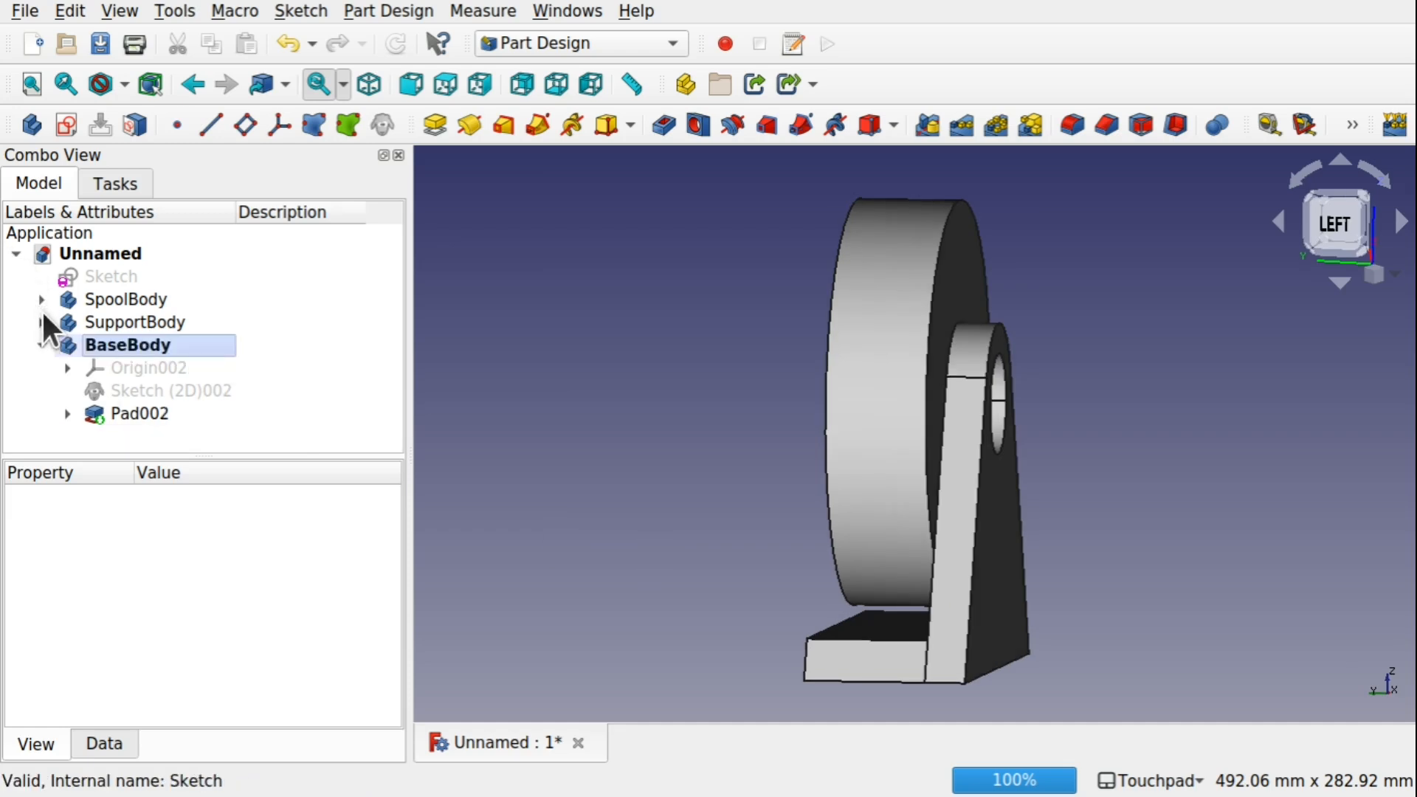
# Create a new document and save it as SpoolAssem.
pyautogui.click(26, 48)
pyautogui.click(109, 278)
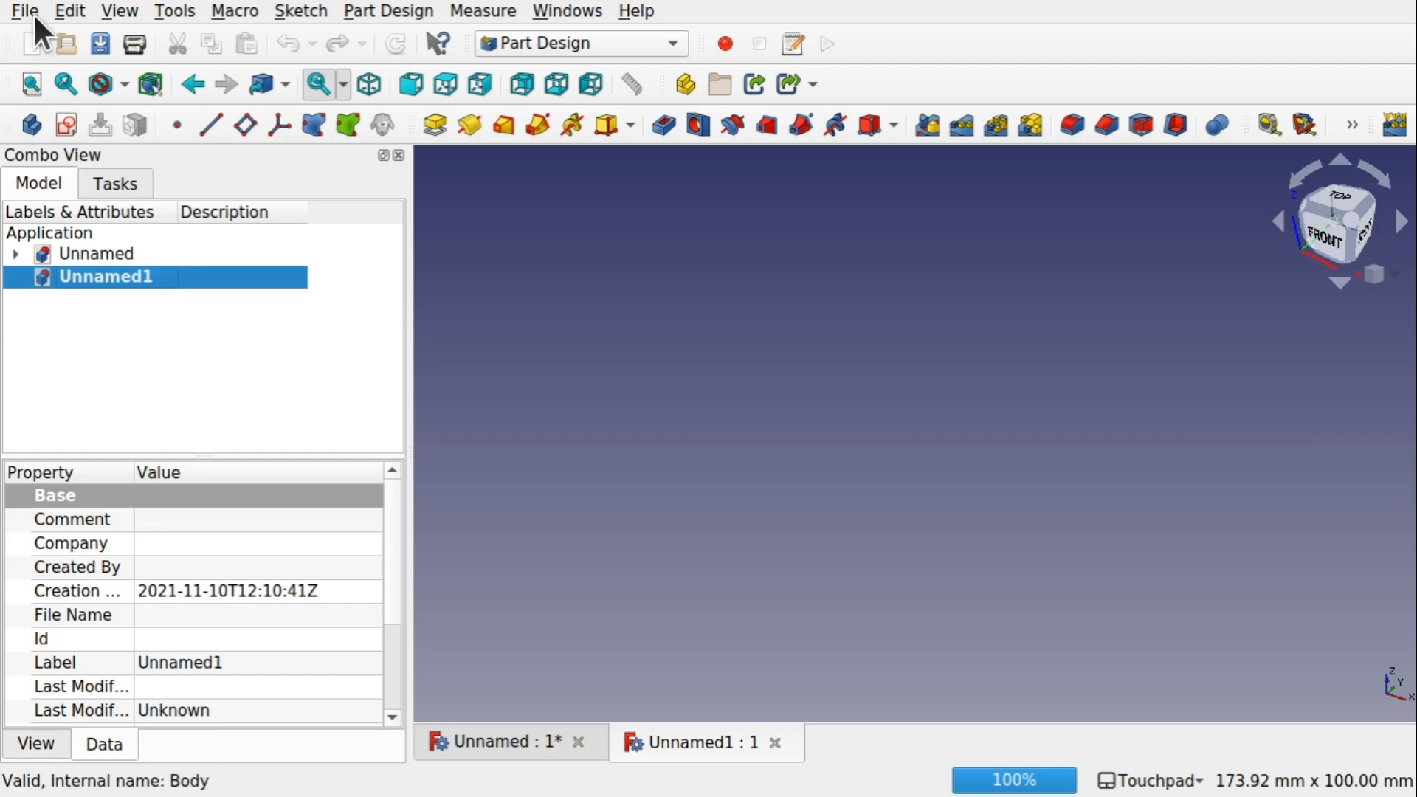
pyautogui.click(29, 11)
pyautogui.click(111, 187)
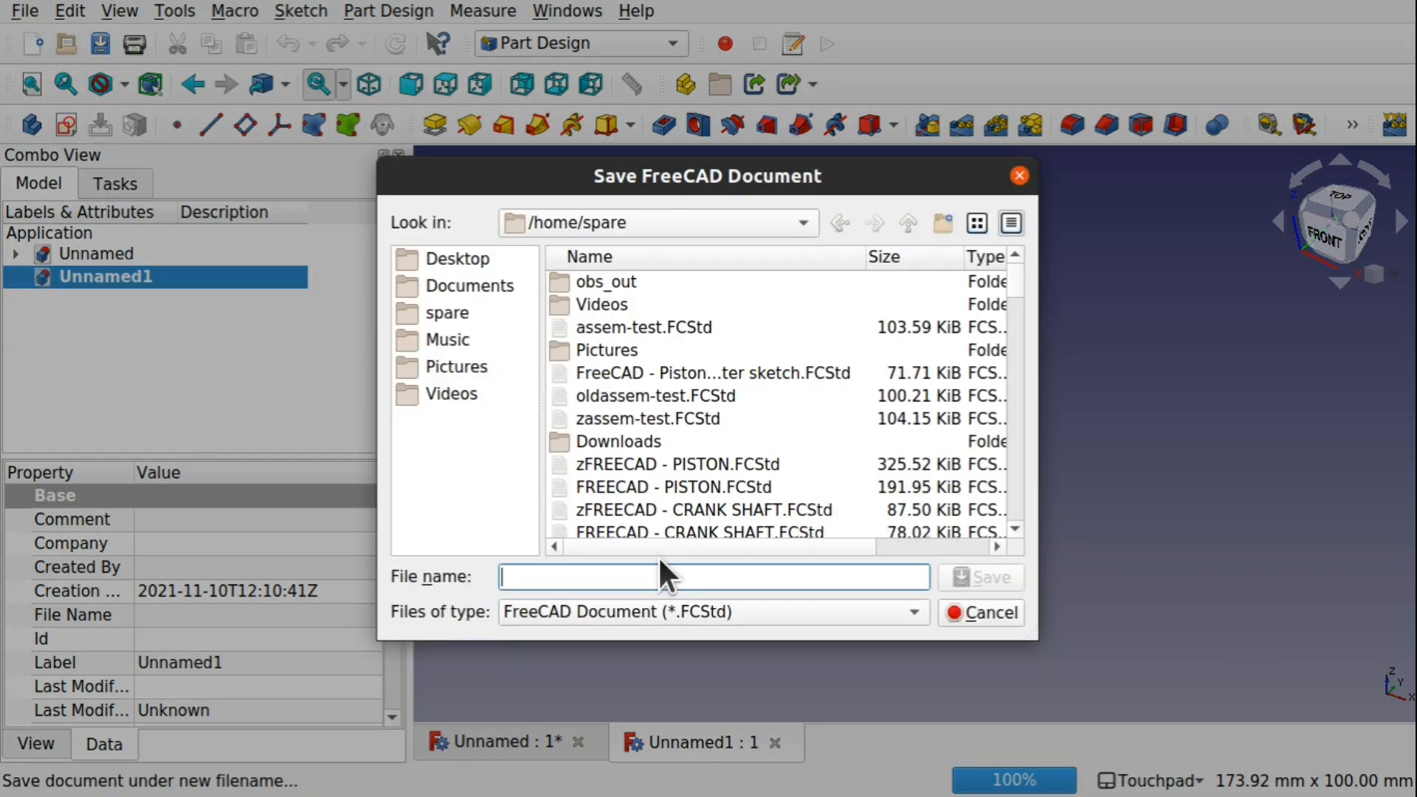
pyautogui.write('Spoo')
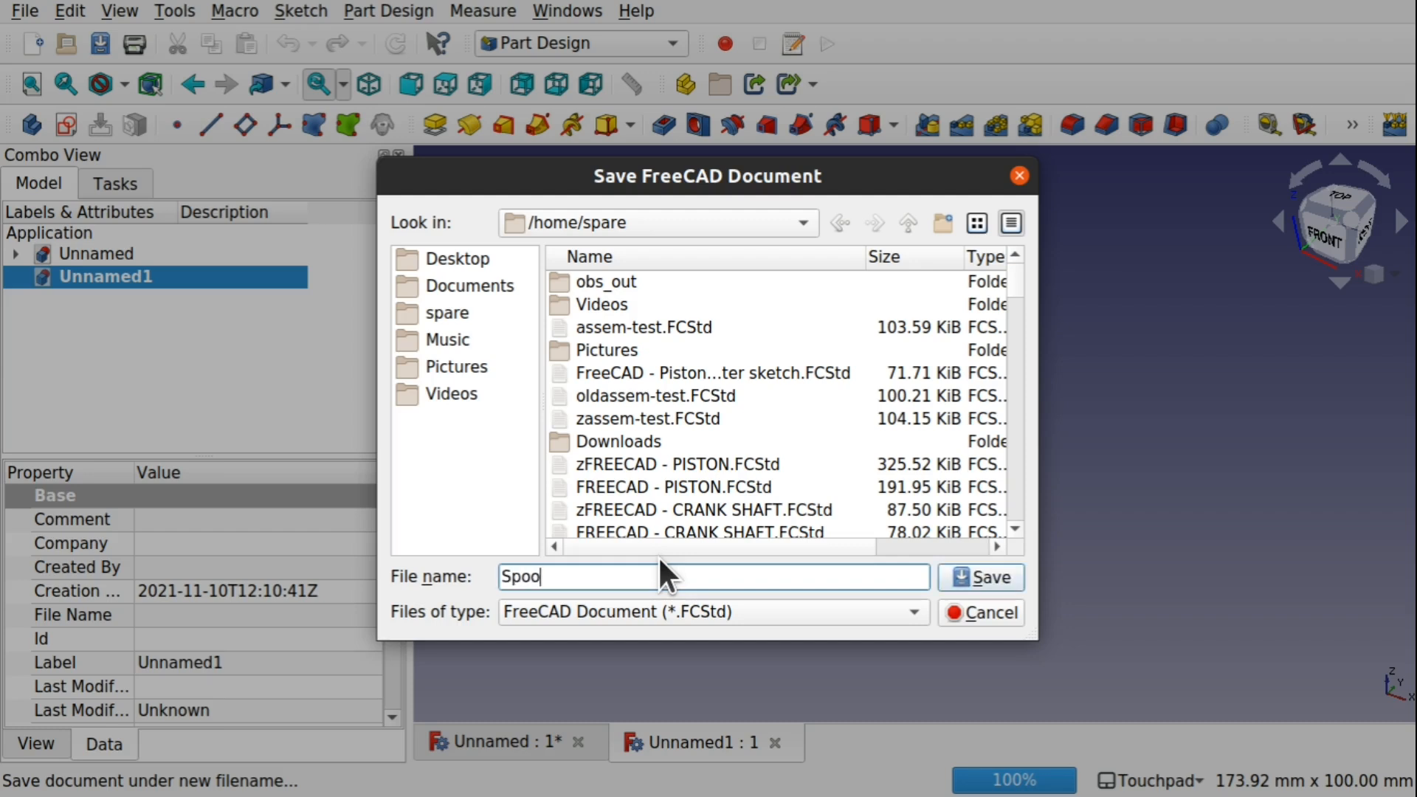
pyautogui.write('lAssem')
pyautogui.press('Return')
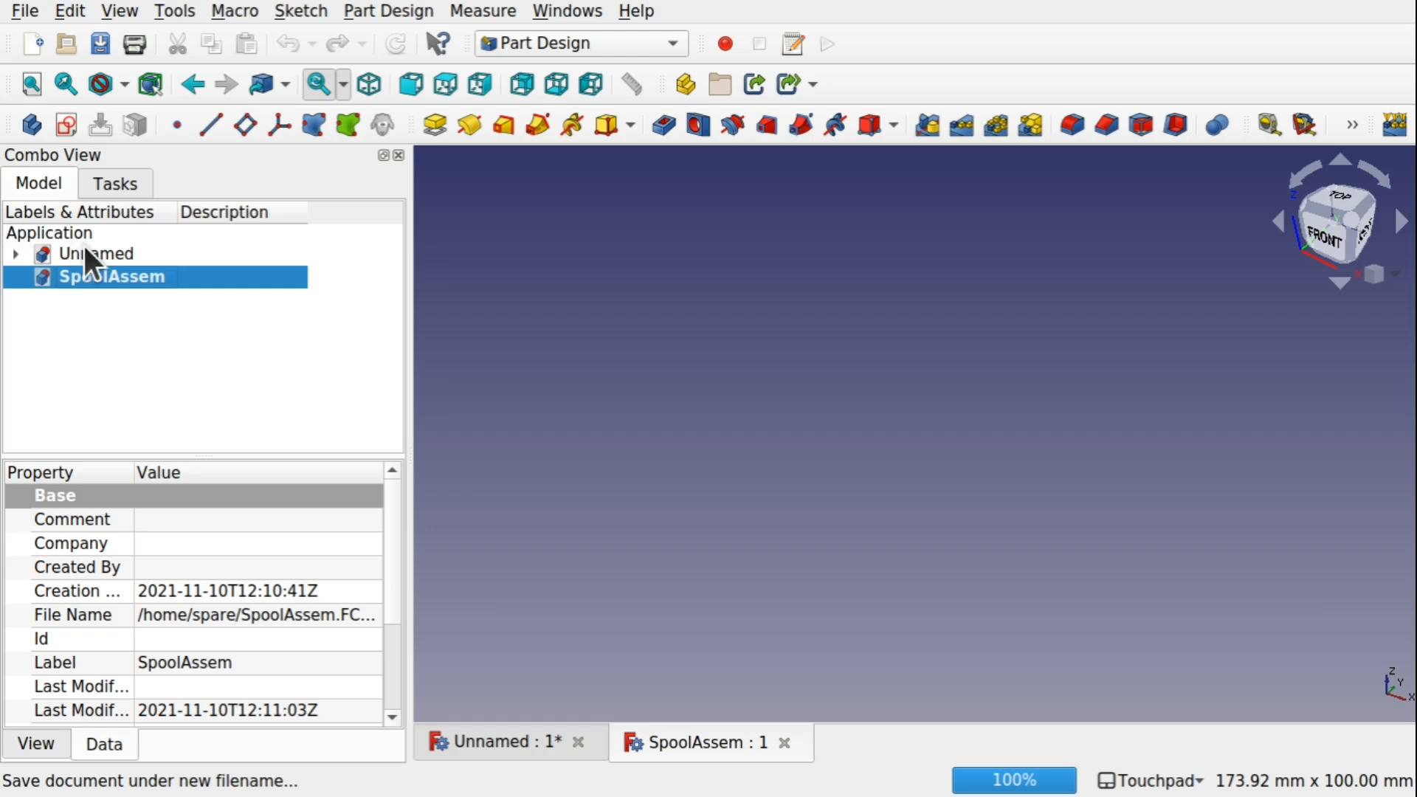
# Activate the document containing the three bodies and save it as SpoolParts.
pyautogui.doubleClick(87, 254)
pyautogui.rightClick(86, 246)
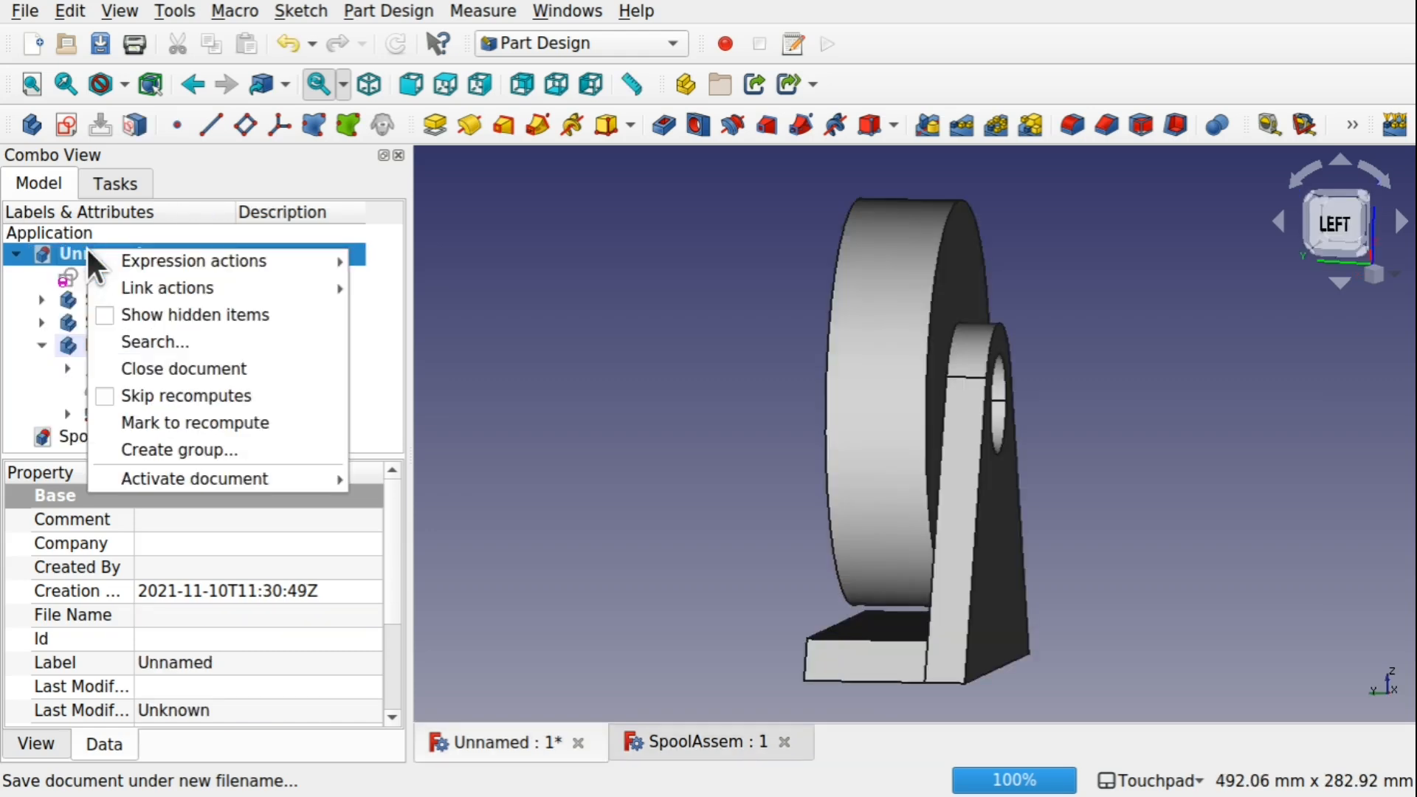
pyautogui.press('Escape')
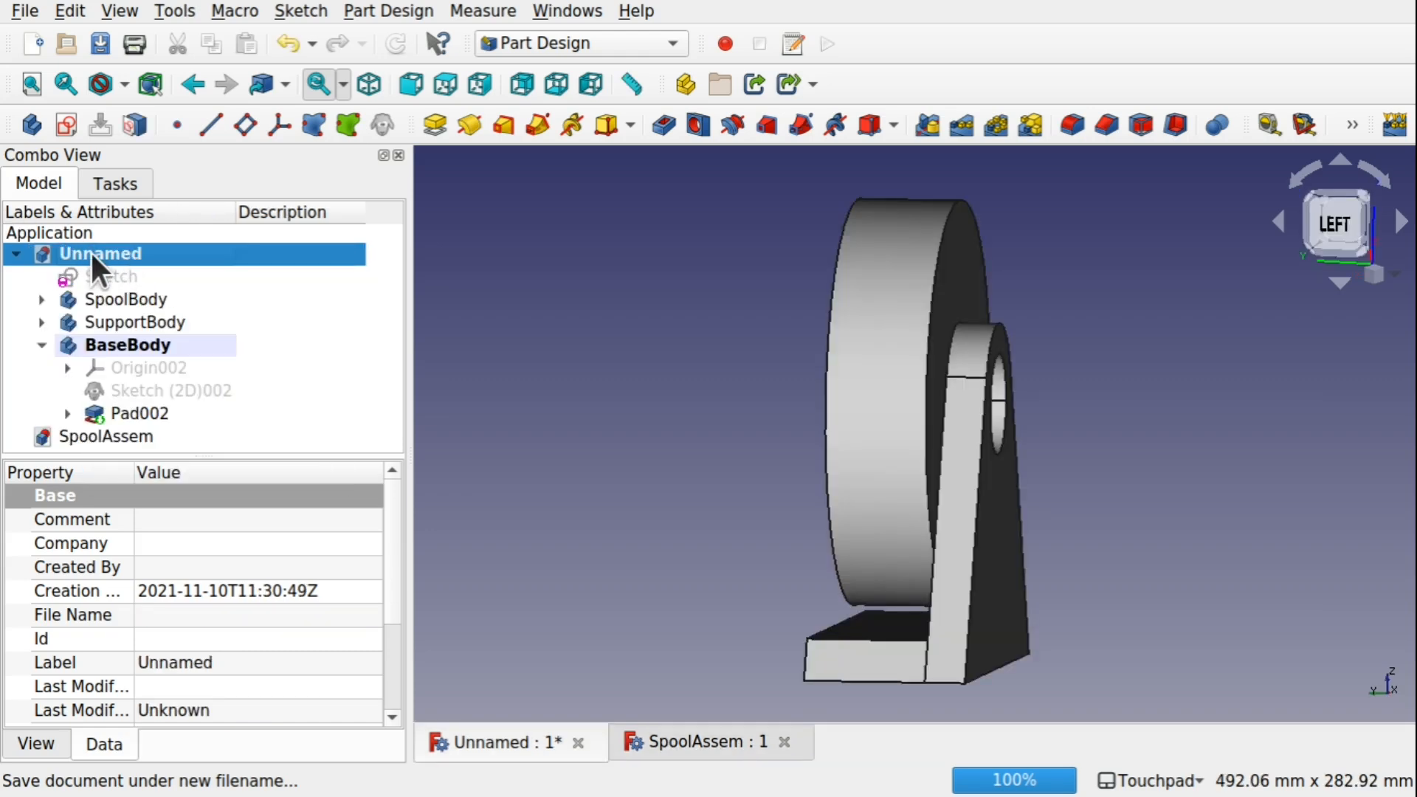
pyautogui.click(23, 10)
pyautogui.click(99, 184)
pyautogui.write('Spool')
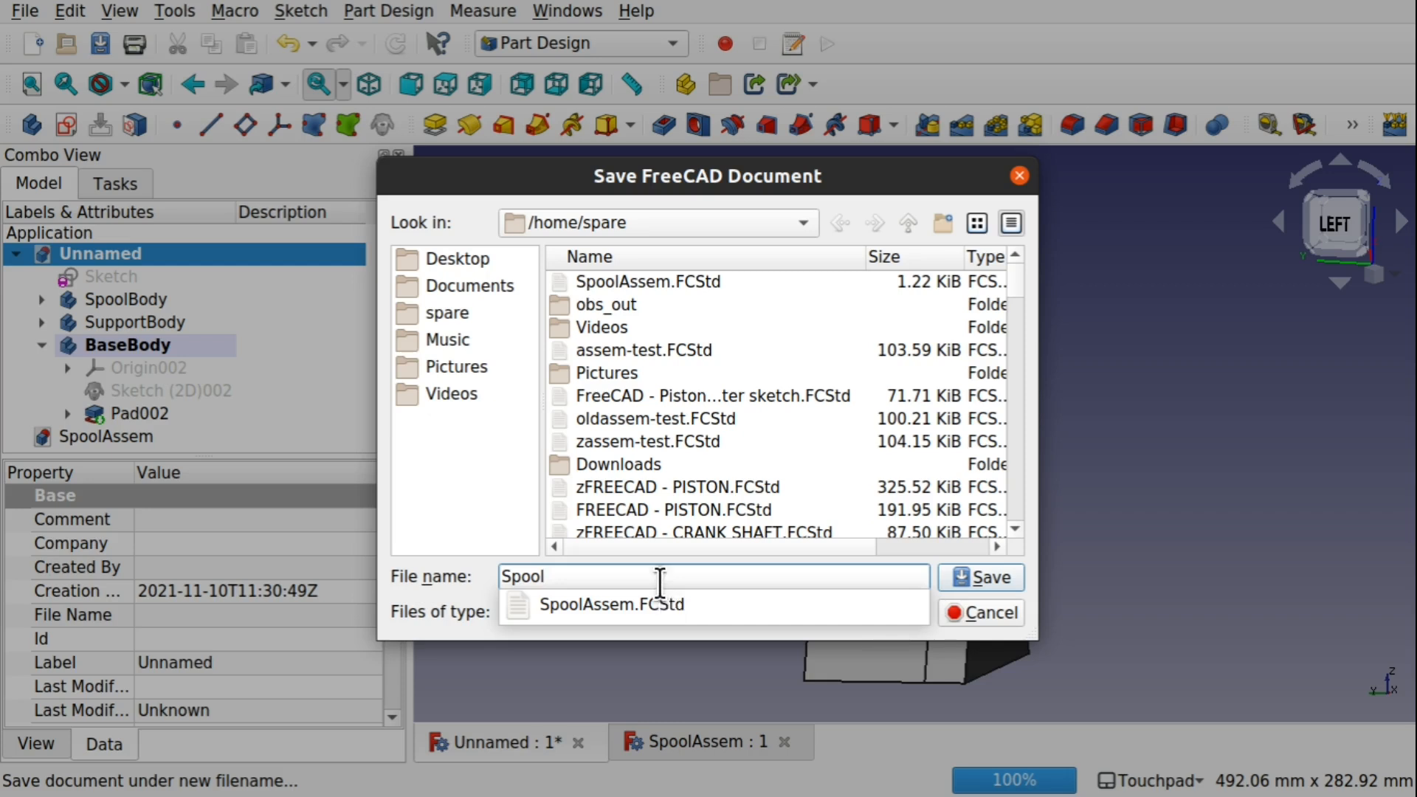
pyautogui.write('Parts')
pyautogui.press('Return')
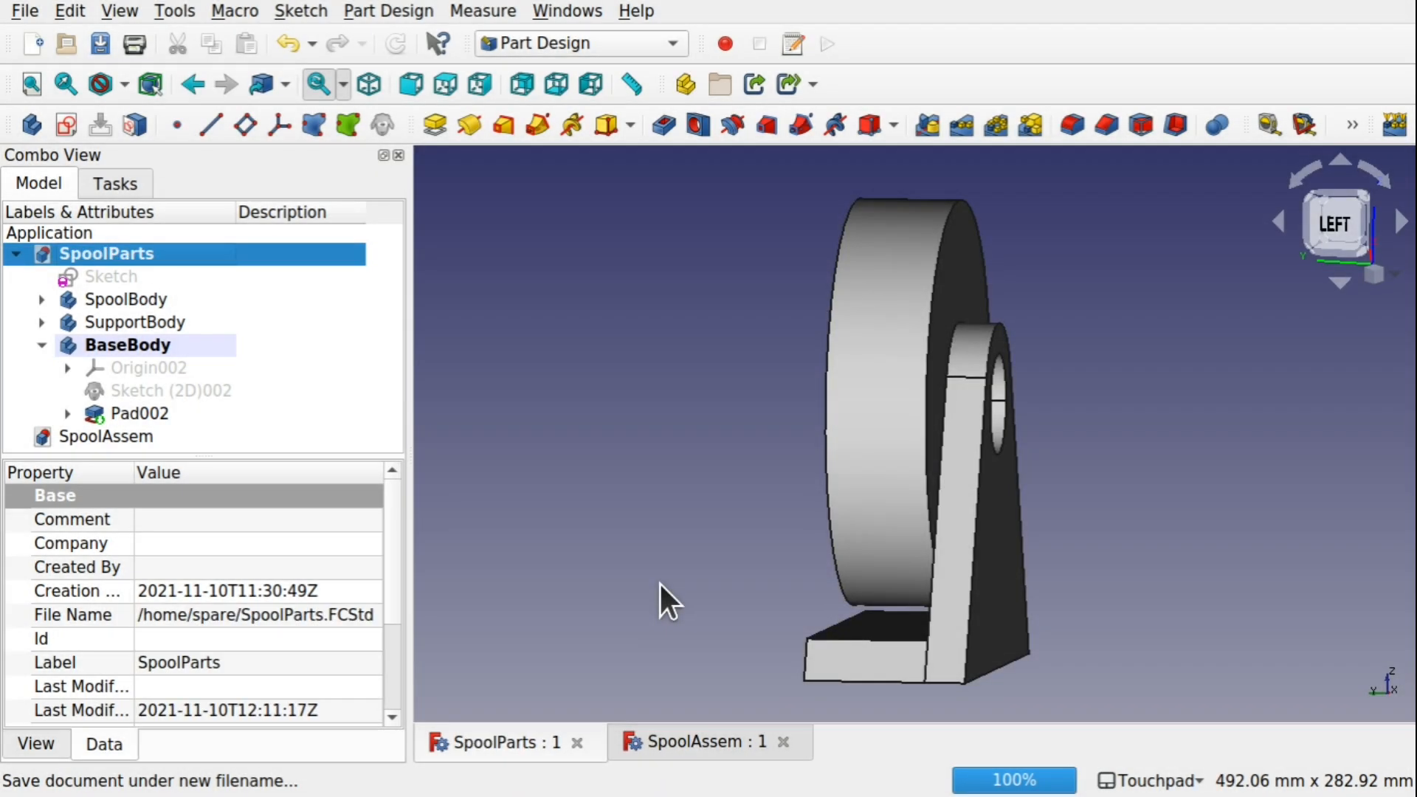
# Switch to the A2plus workbench.
pyautogui.click(583, 42)
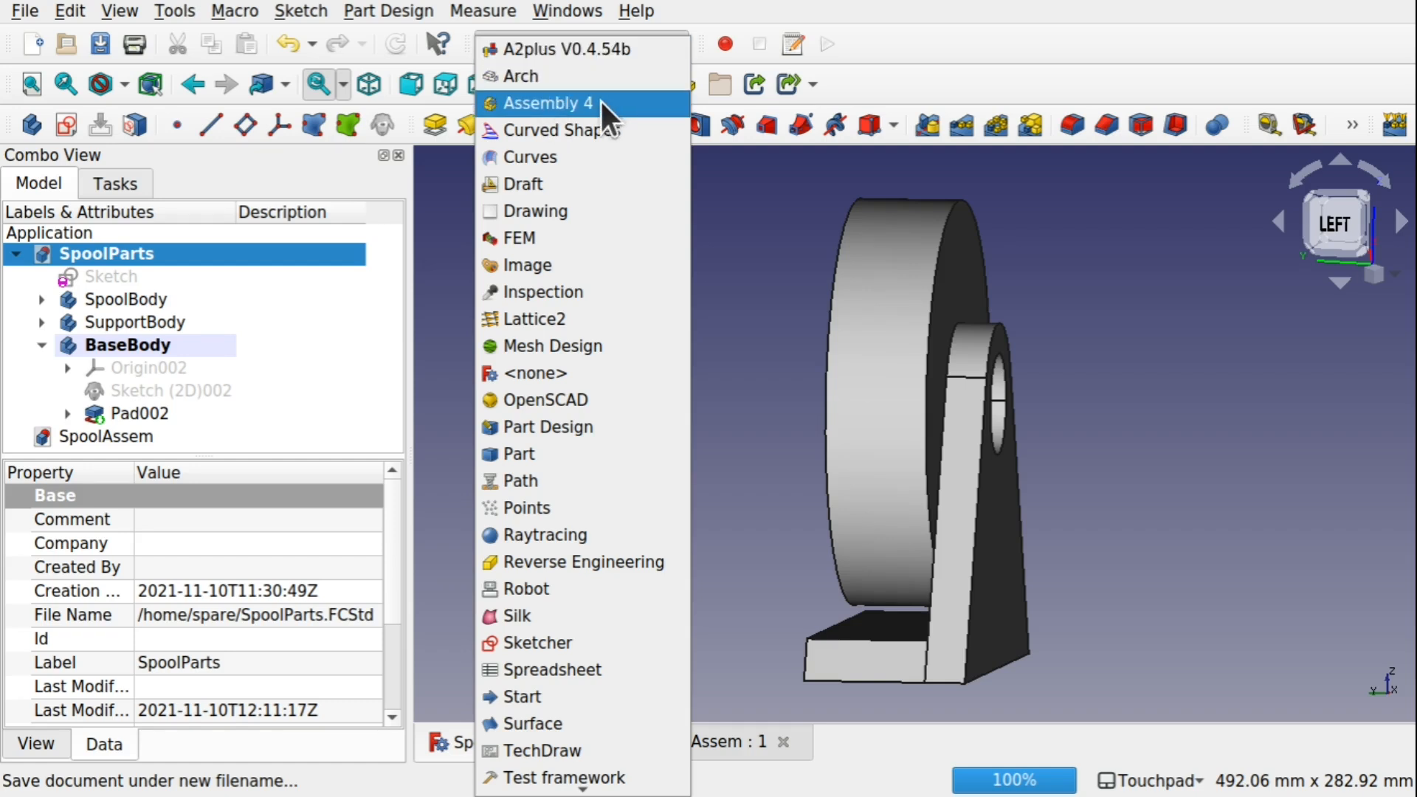
pyautogui.click(581, 46)
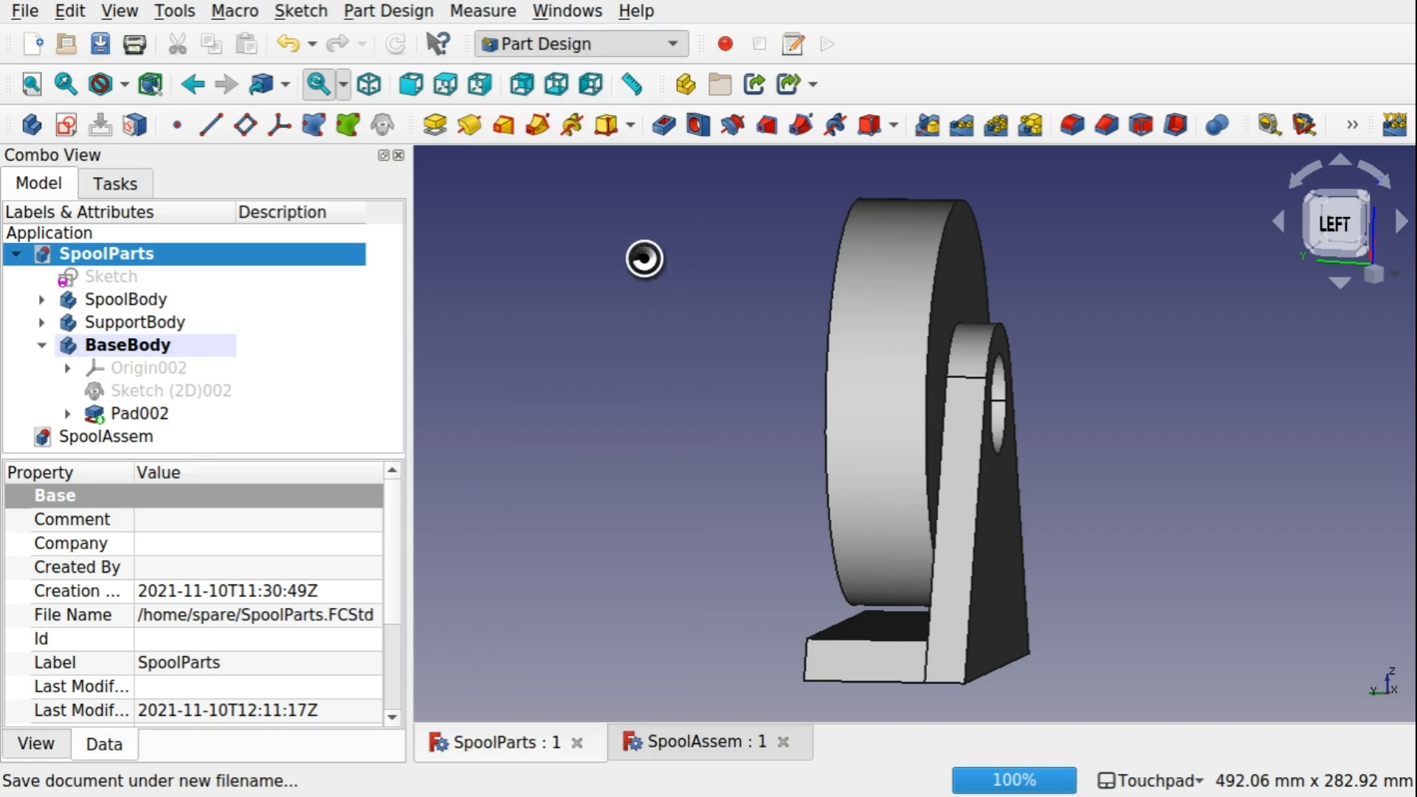
pyautogui.click(183, 10)
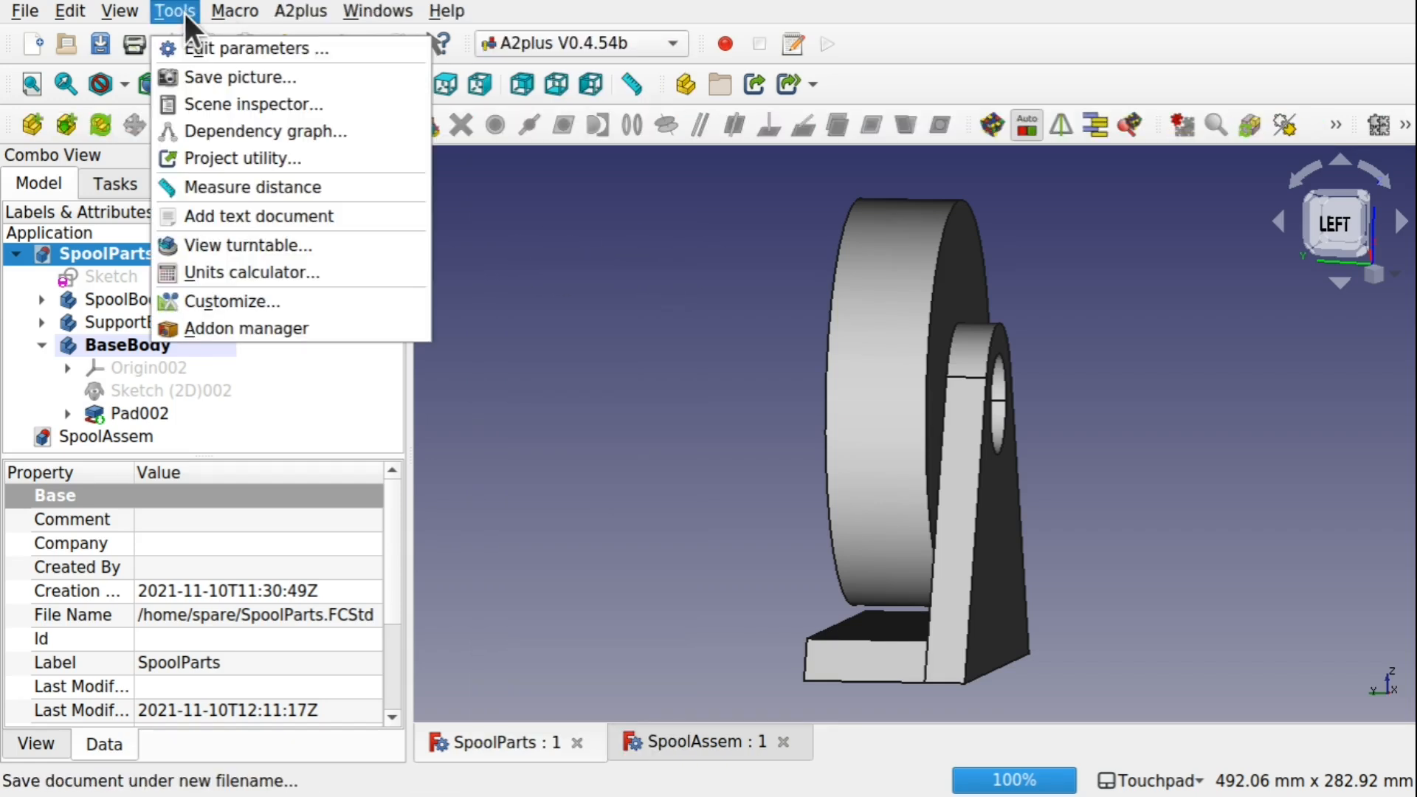
pyautogui.click(627, 323)
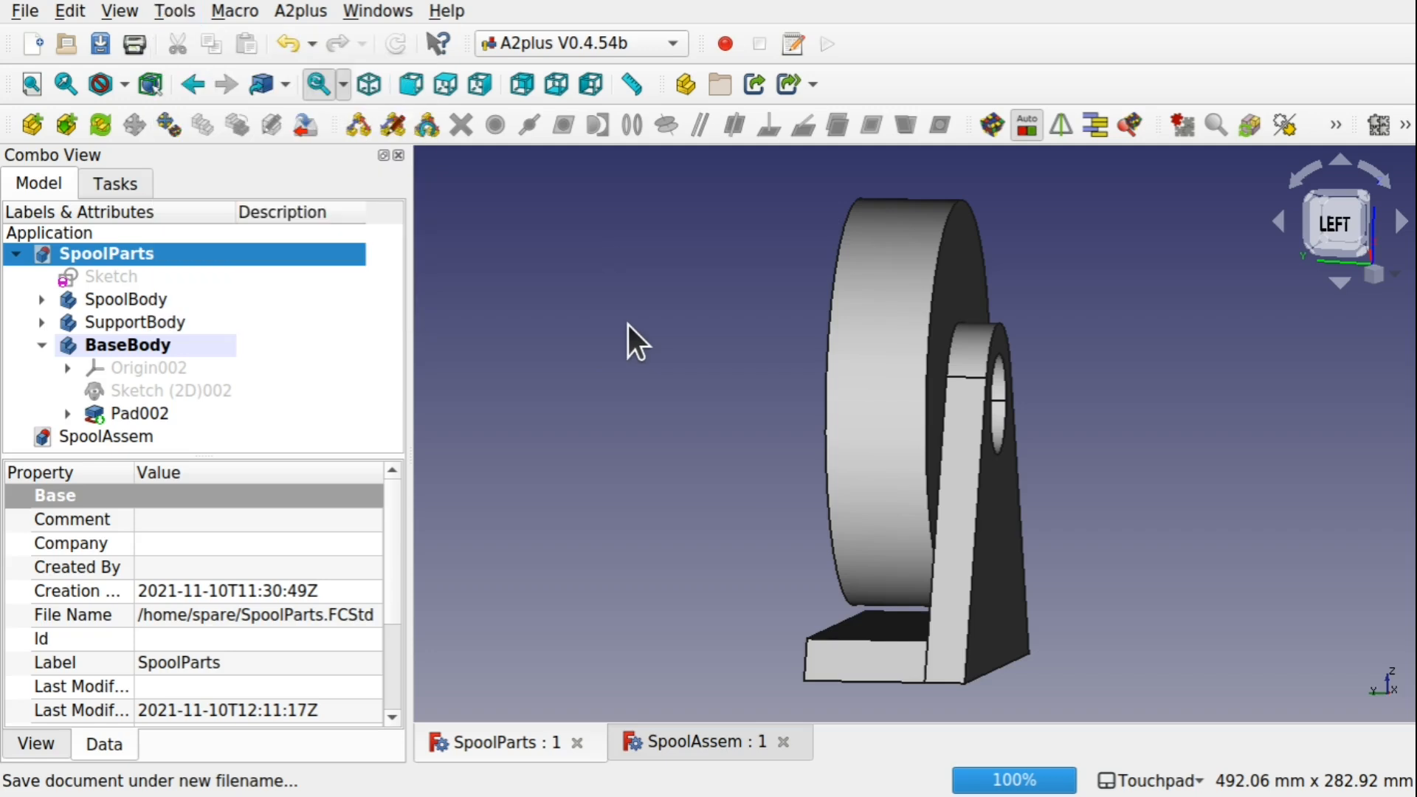
# Import BaseBody, SpoolBody and SupportBody from SpoolParts.FCStd into the SpoolAssem document and place the spool and support apart from the base.
pyautogui.click(141, 439)
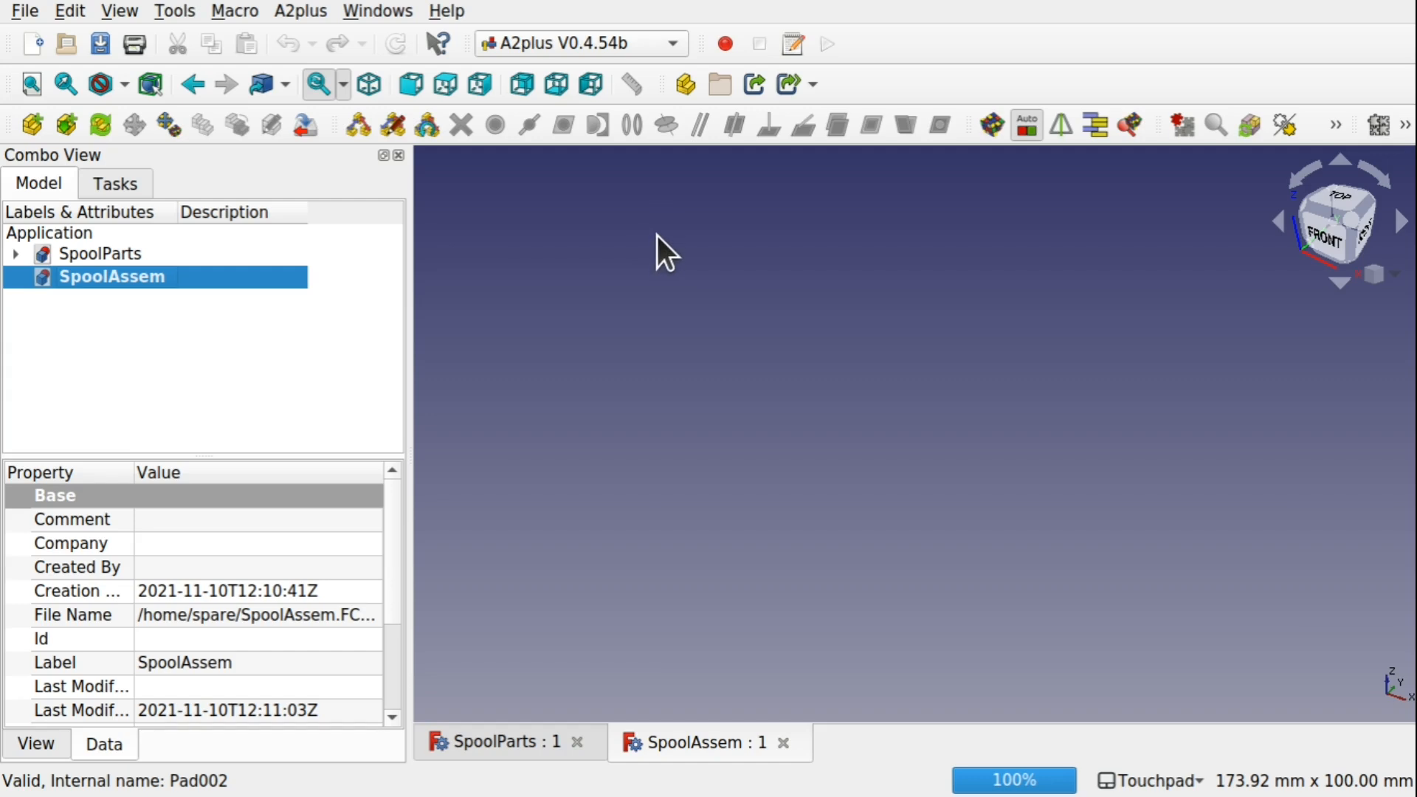
pyautogui.click(65, 125)
pyautogui.click(628, 279)
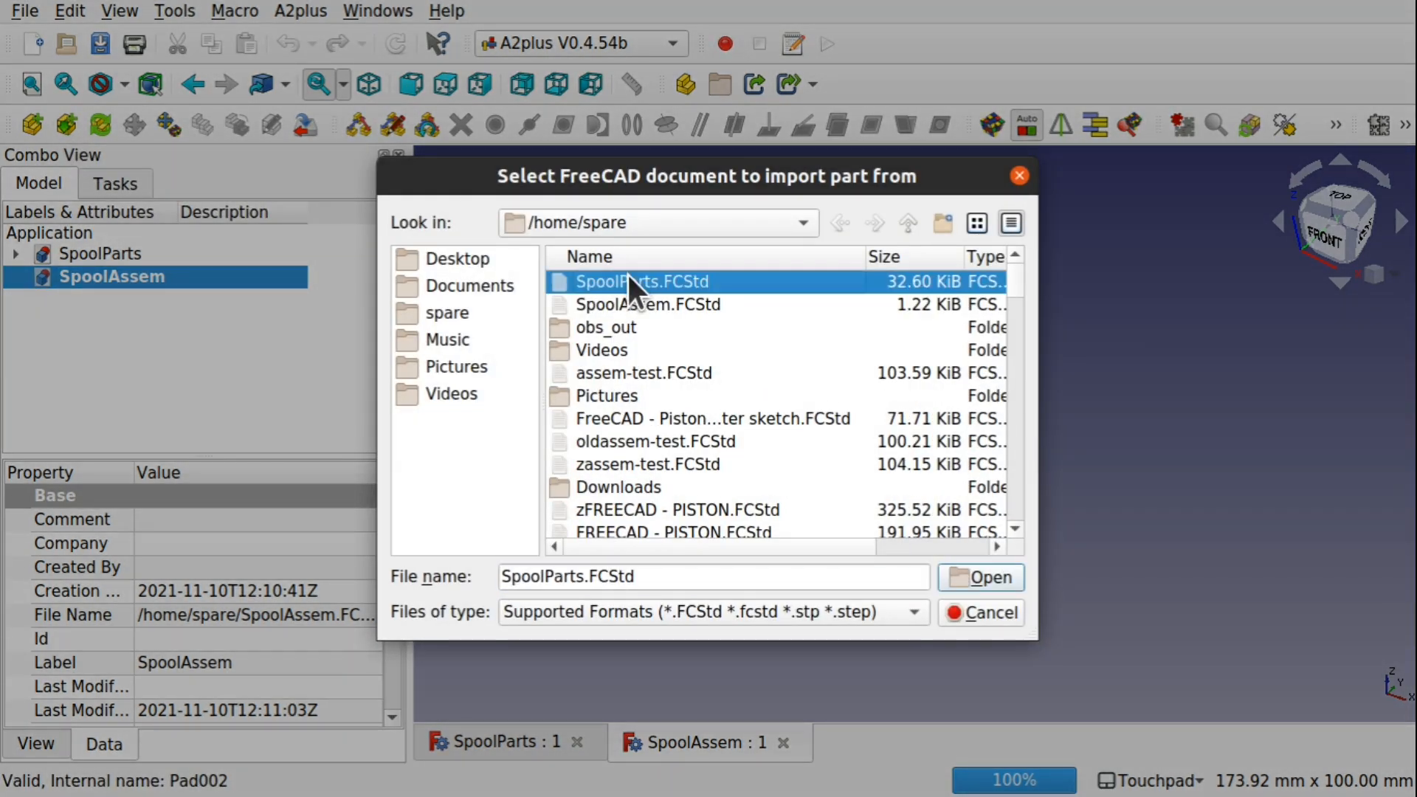
pyautogui.click(989, 576)
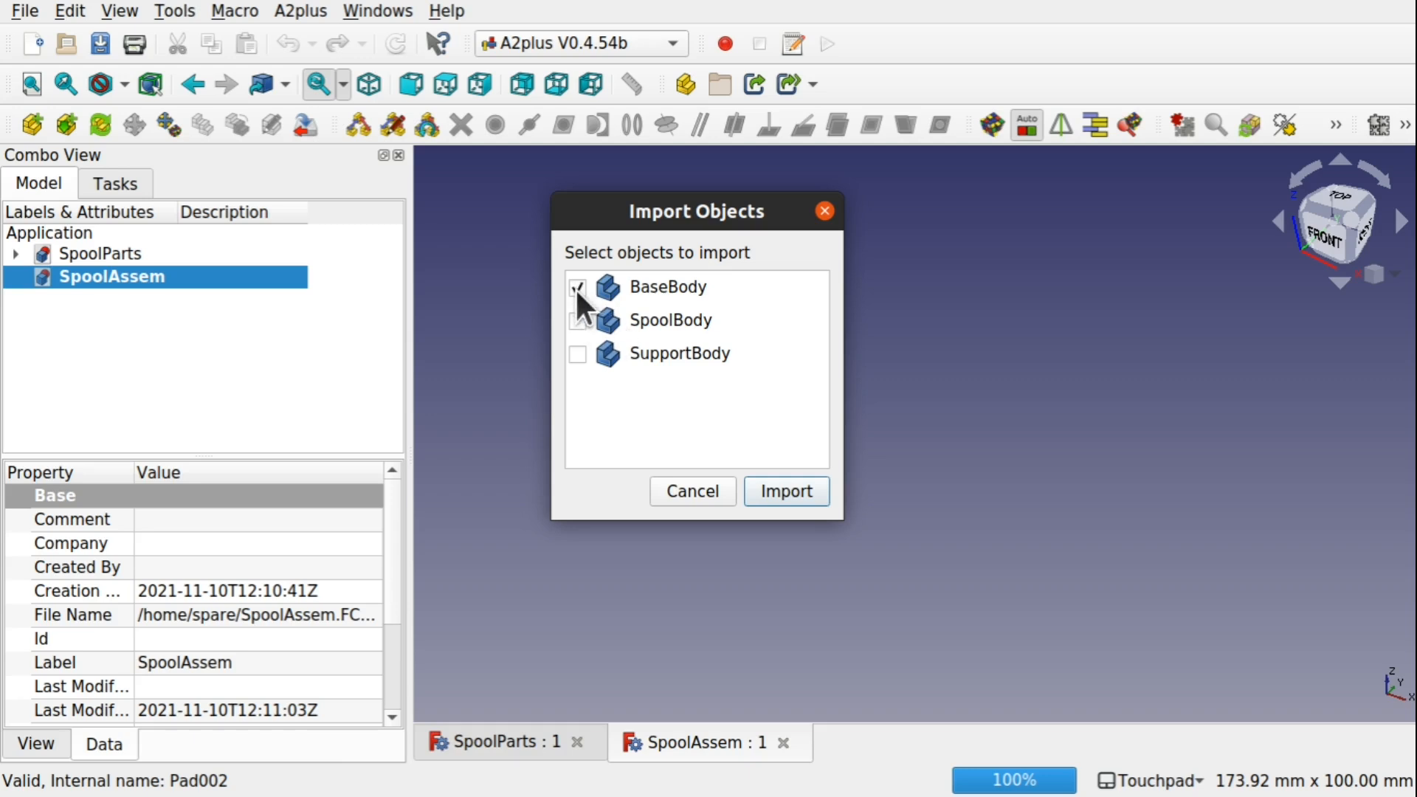
pyautogui.click(578, 354)
pyautogui.click(799, 494)
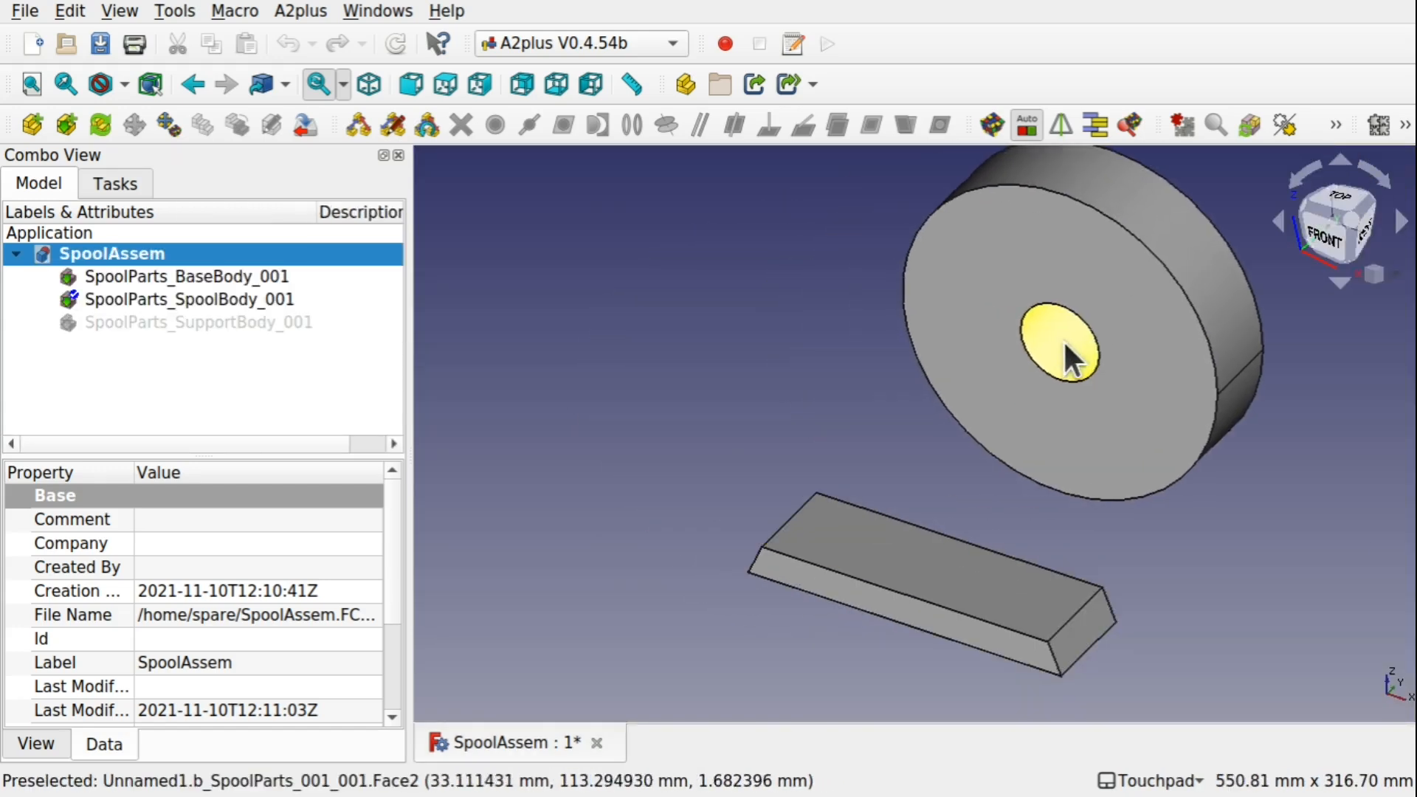
pyautogui.click(1069, 349)
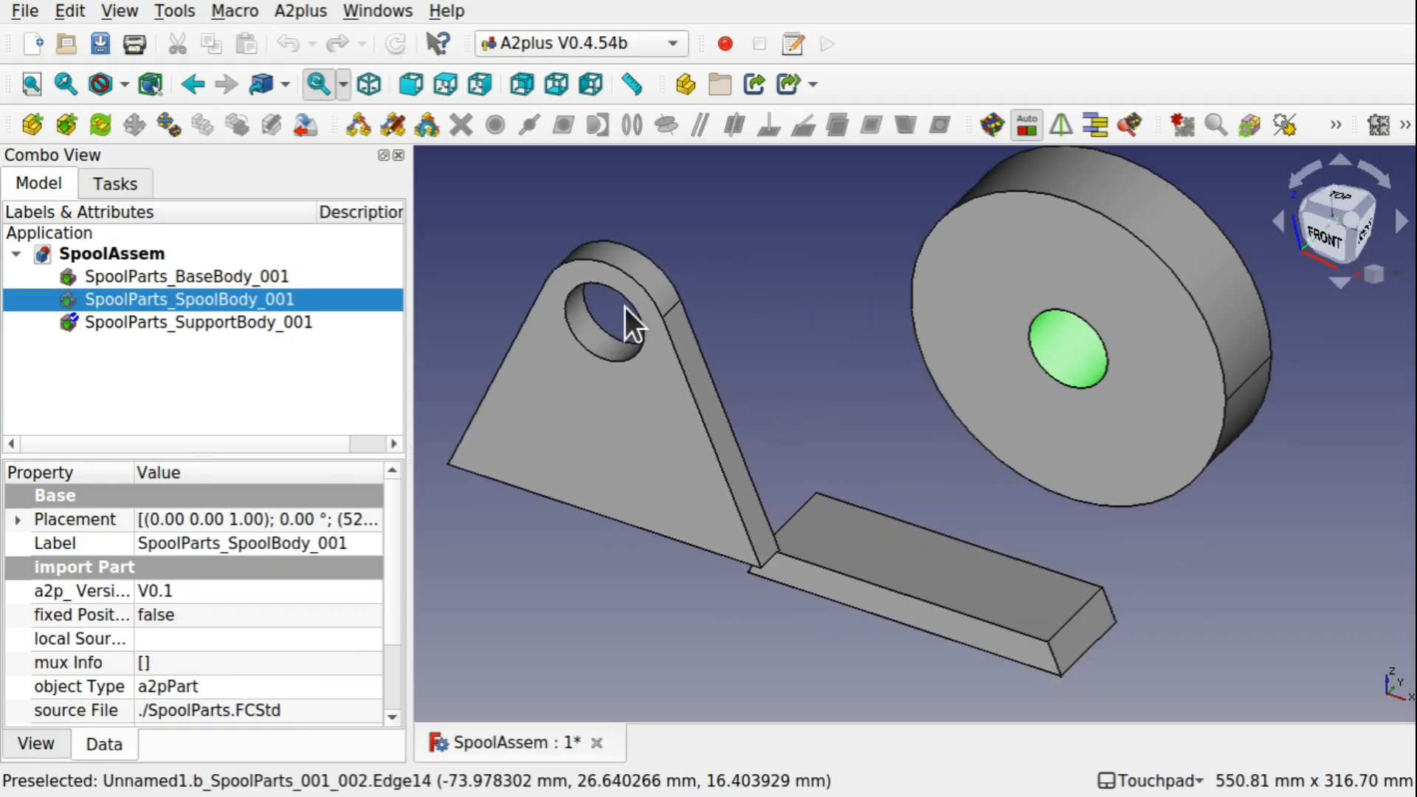
pyautogui.click(628, 407)
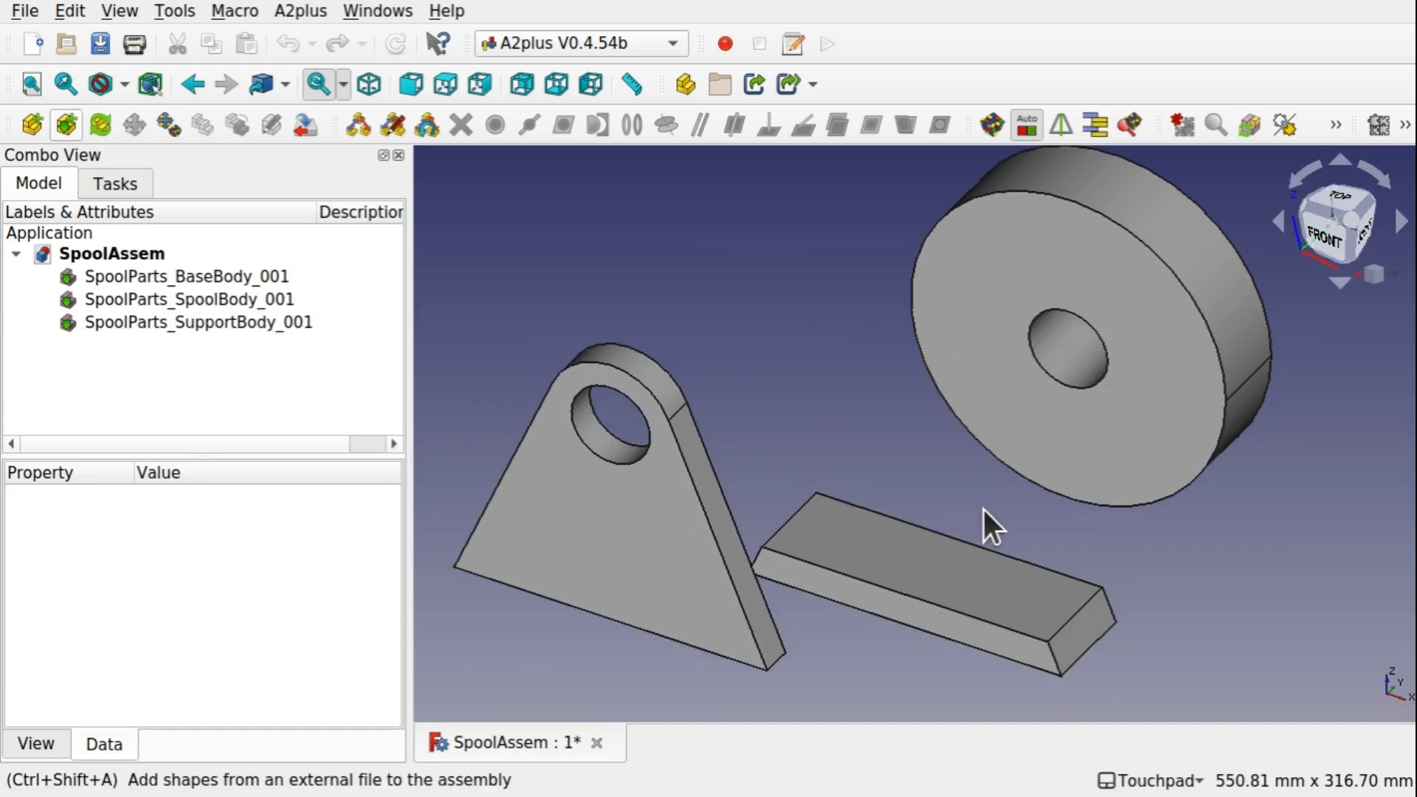
# Check the fixed position property of the imported base, support and spool parts.
pyautogui.moveTo(1042, 520); pyautogui.dragTo(1087, 371, button='middle')
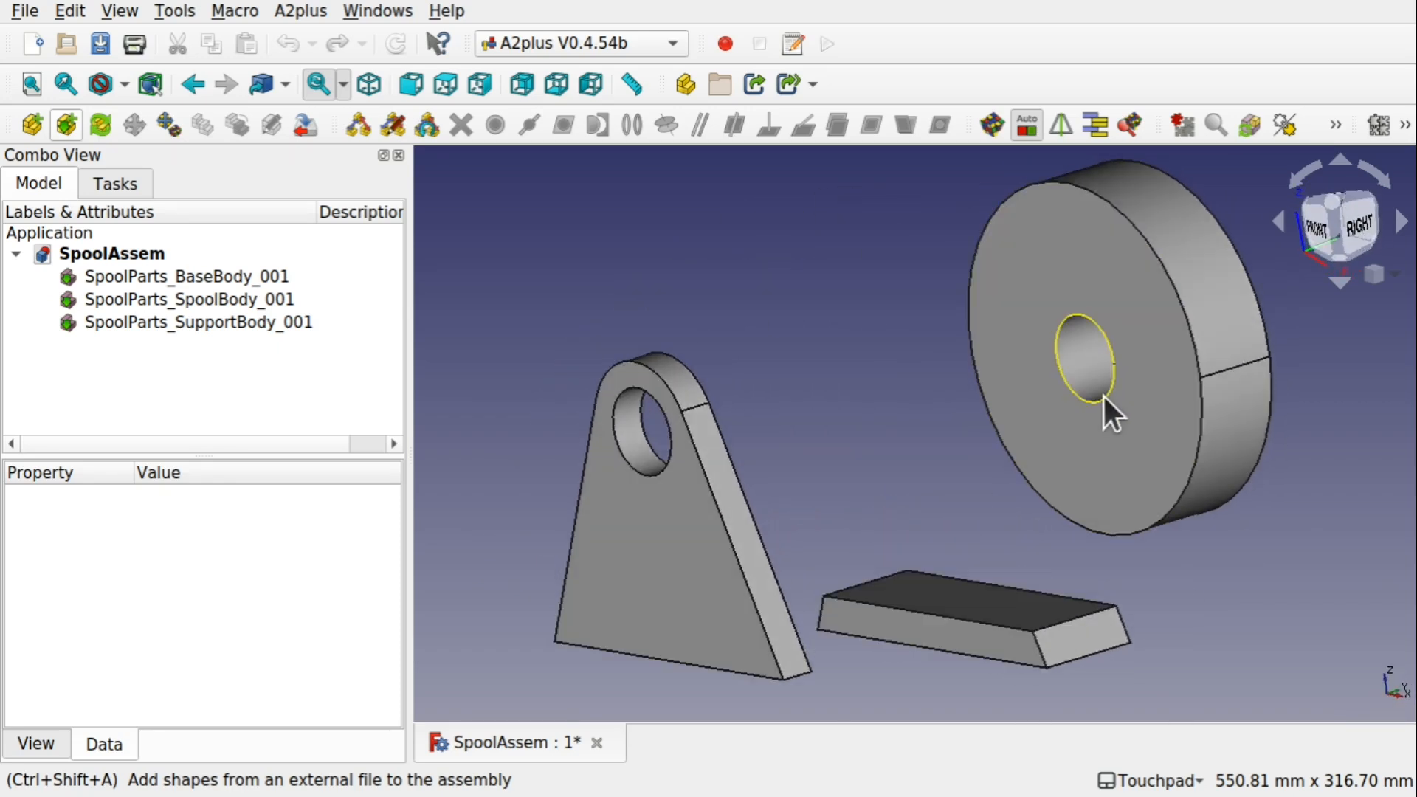
pyautogui.click(971, 608)
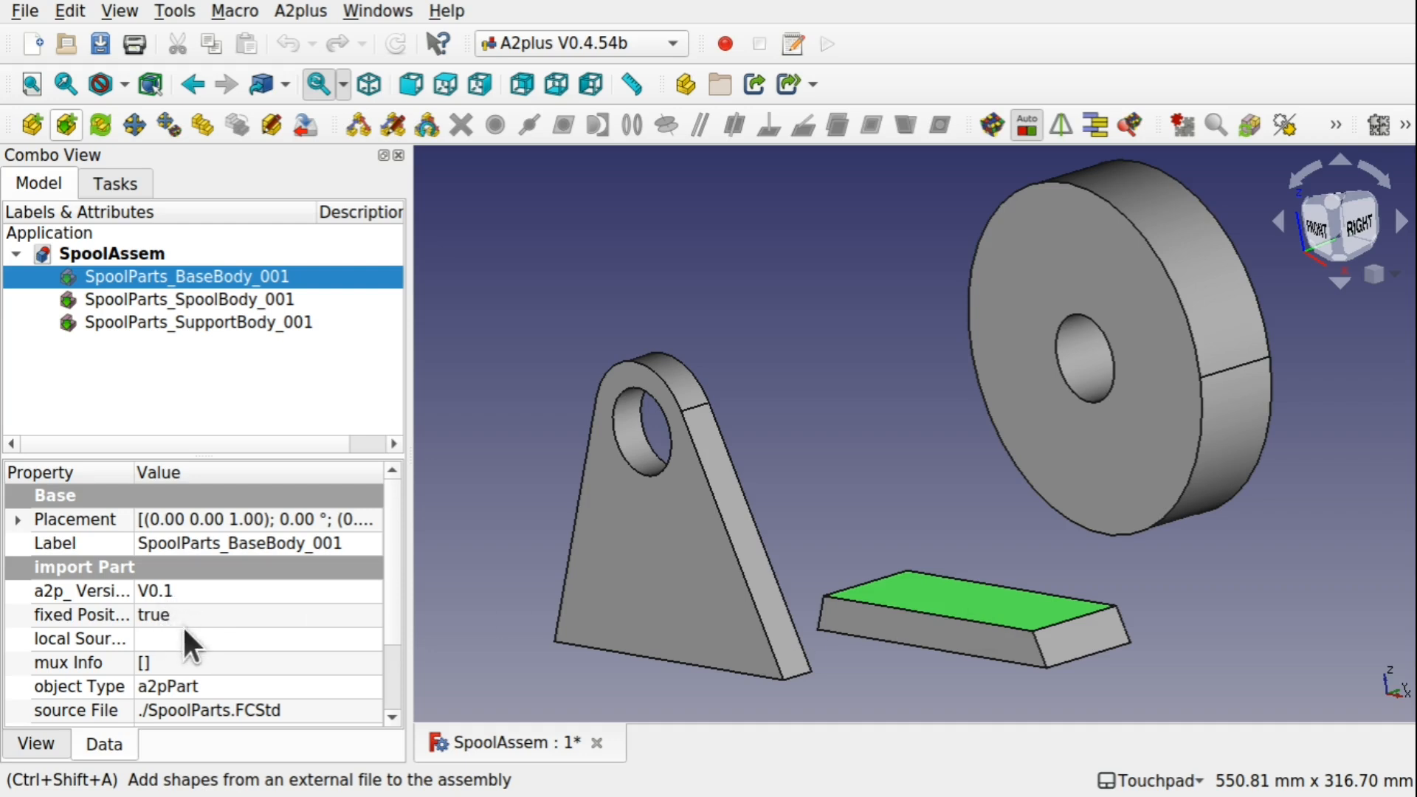
pyautogui.click(681, 567)
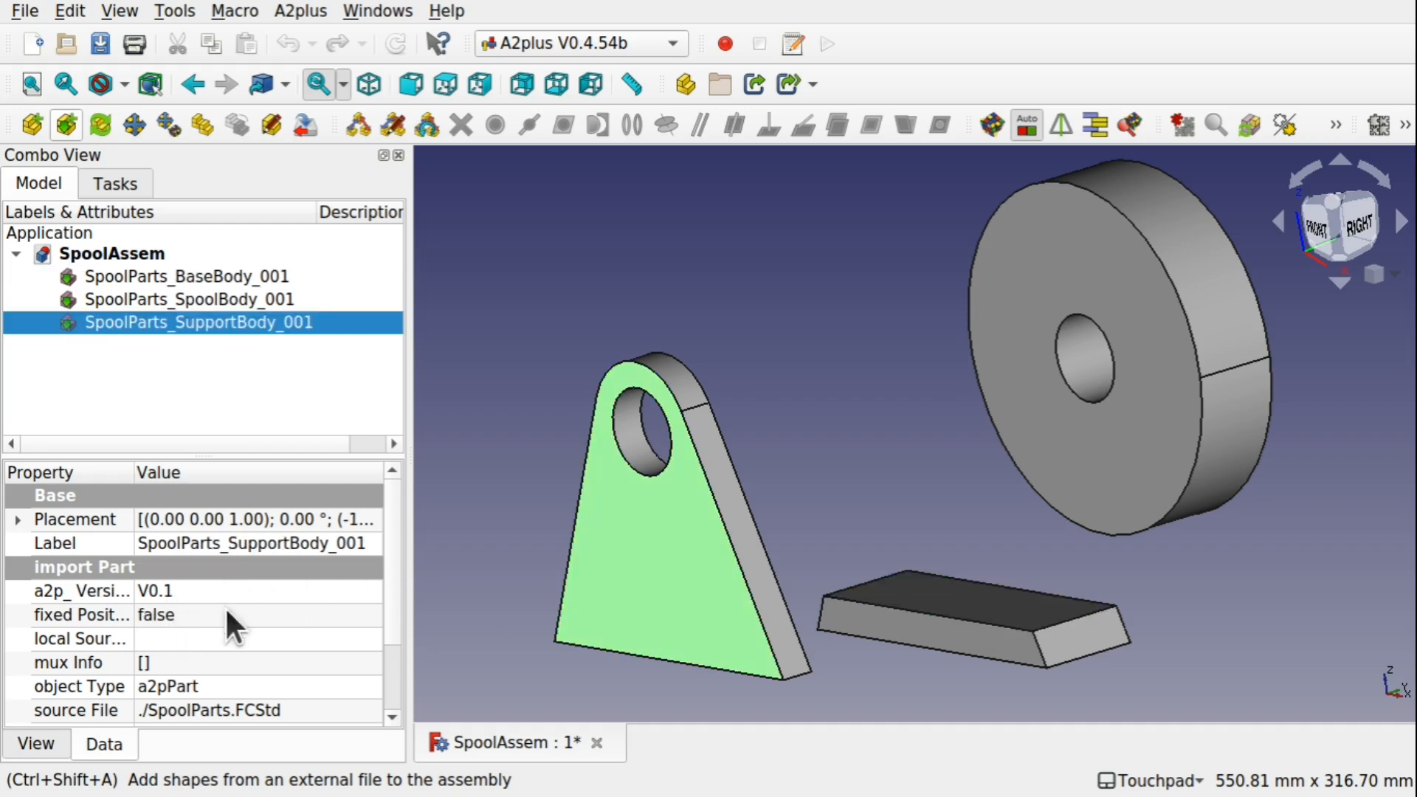
pyautogui.click(1110, 441)
# Add an axis coincident constraint with opposed direction between the base's long lower edge and the support's lower edge facing it.
pyautogui.keyDown('alt'); pyautogui.moveTo(914, 470); pyautogui.dragTo(921, 498); pyautogui.keyUp('alt')
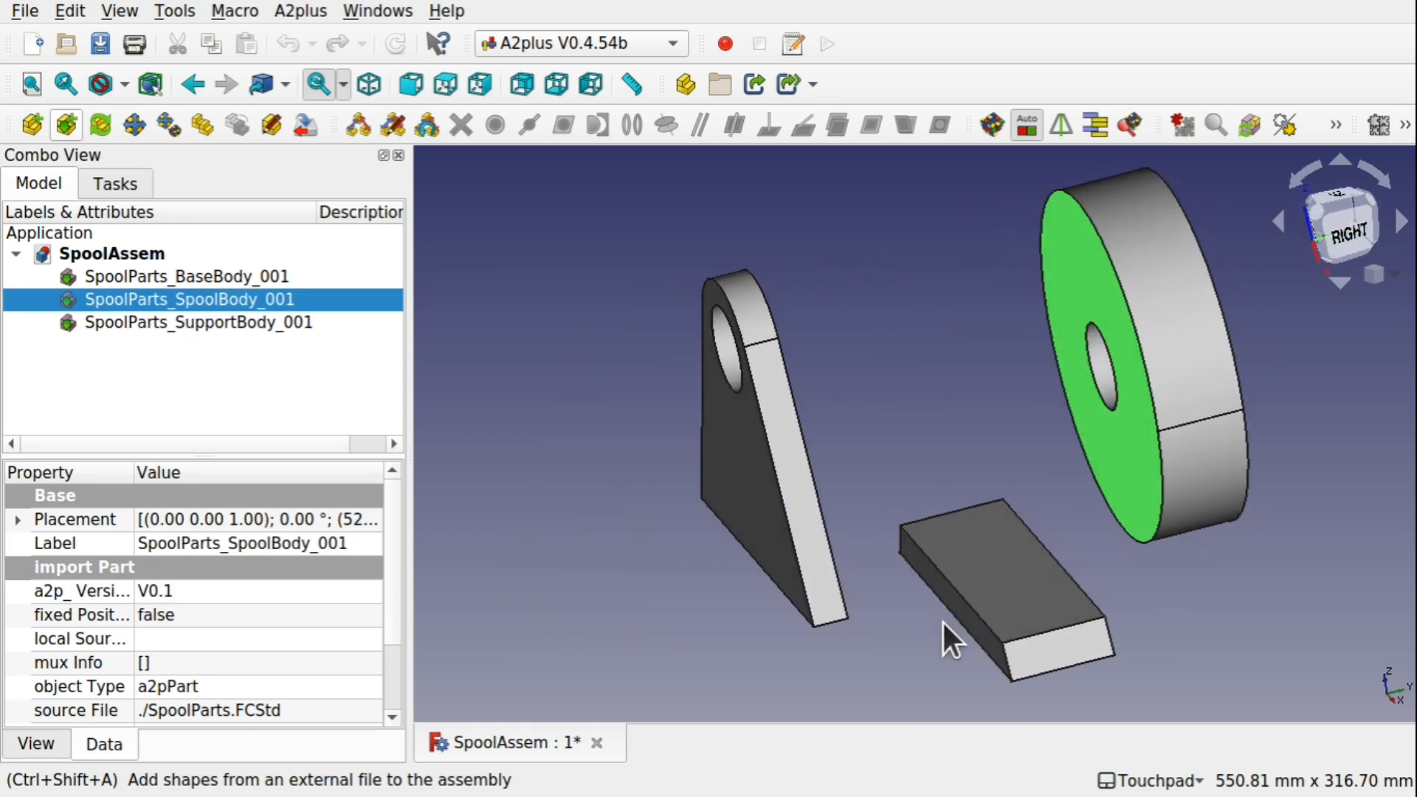
pyautogui.keyDown('alt'); pyautogui.moveTo(963, 591); pyautogui.dragTo(888, 564); pyautogui.keyUp('alt')
pyautogui.click(958, 623)
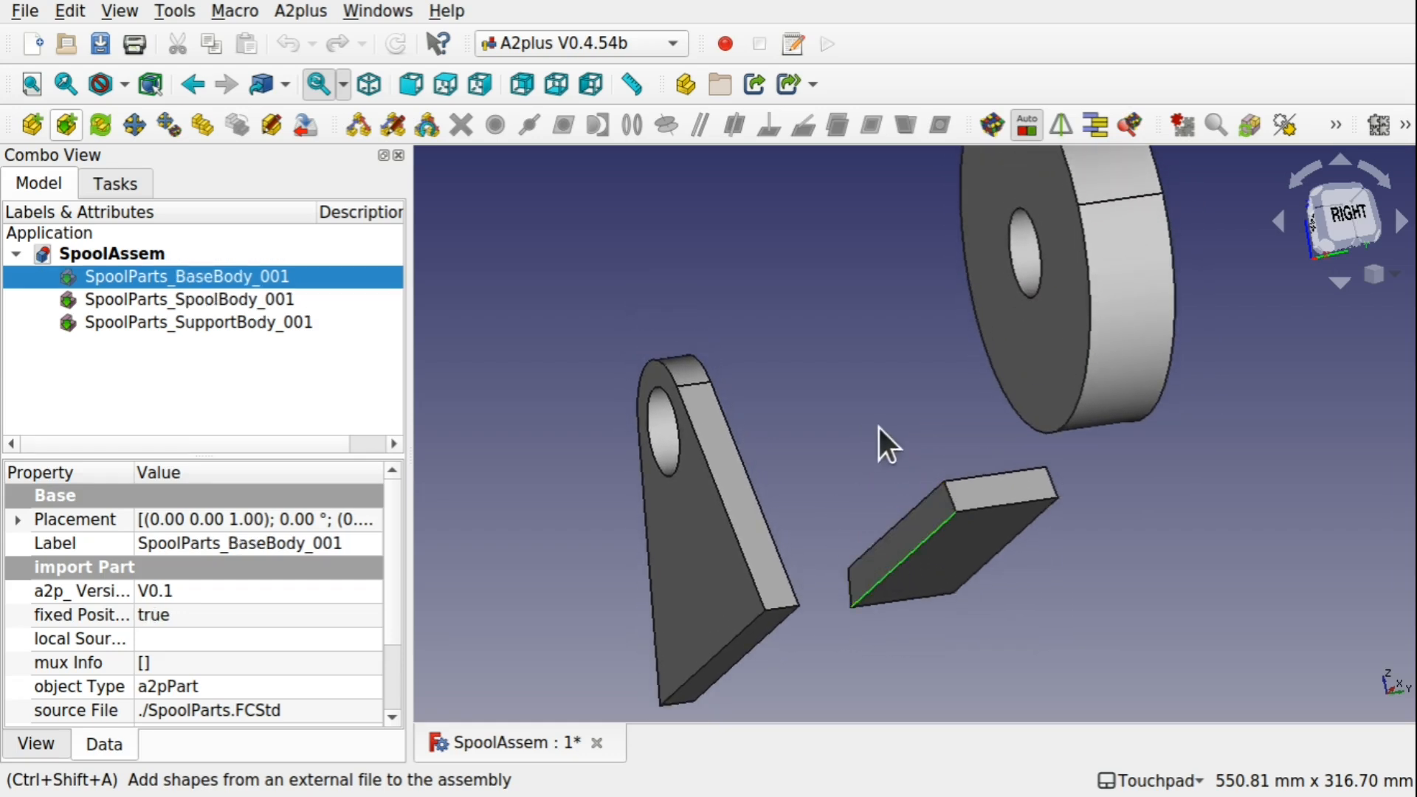
pyautogui.keyDown('alt'); pyautogui.moveTo(878, 428); pyautogui.dragTo(906, 468); pyautogui.keyUp('alt')
pyautogui.keyDown('alt'); pyautogui.moveTo(819, 529); pyautogui.dragTo(749, 506); pyautogui.keyUp('alt')
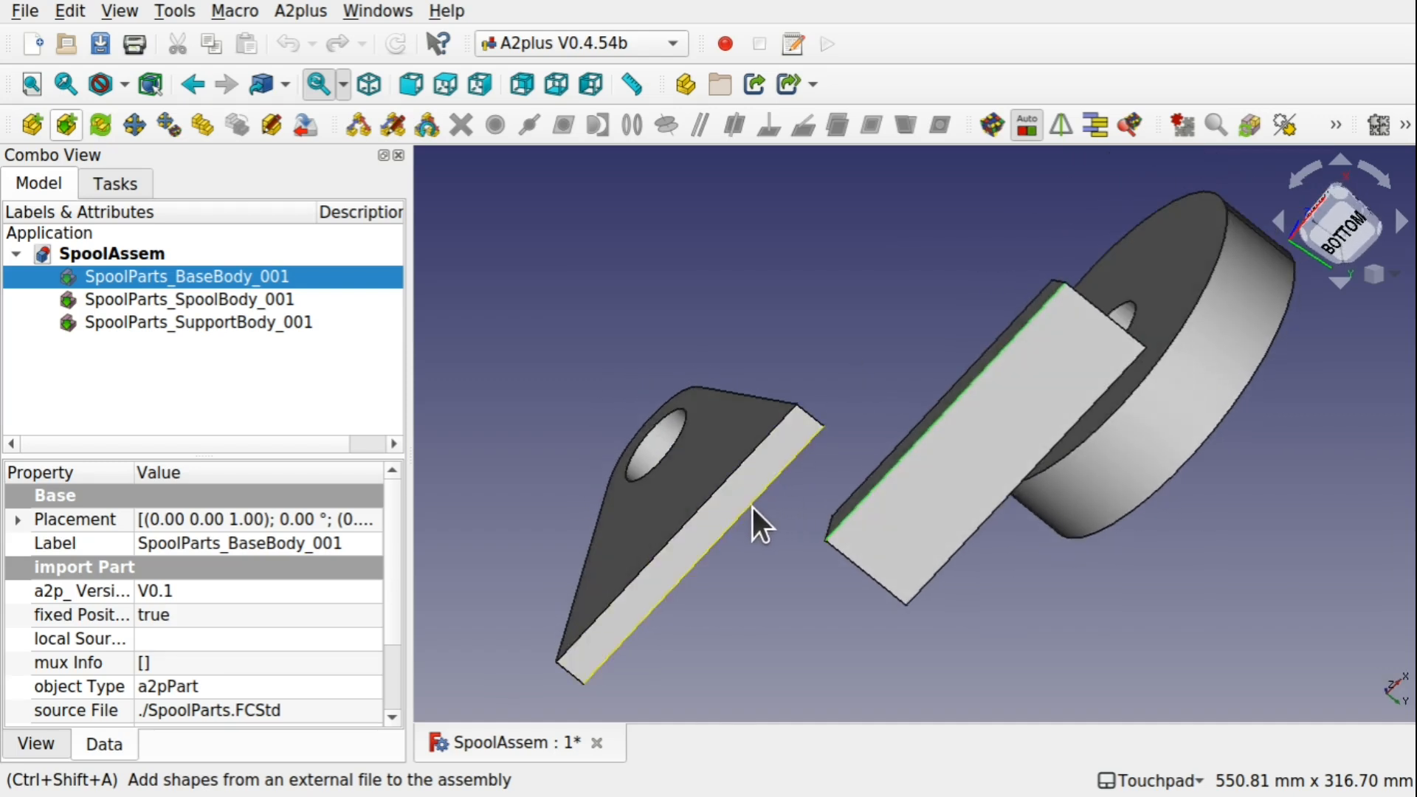
pyautogui.keyDown('ctrl'); pyautogui.click(751, 506); pyautogui.keyUp('ctrl')
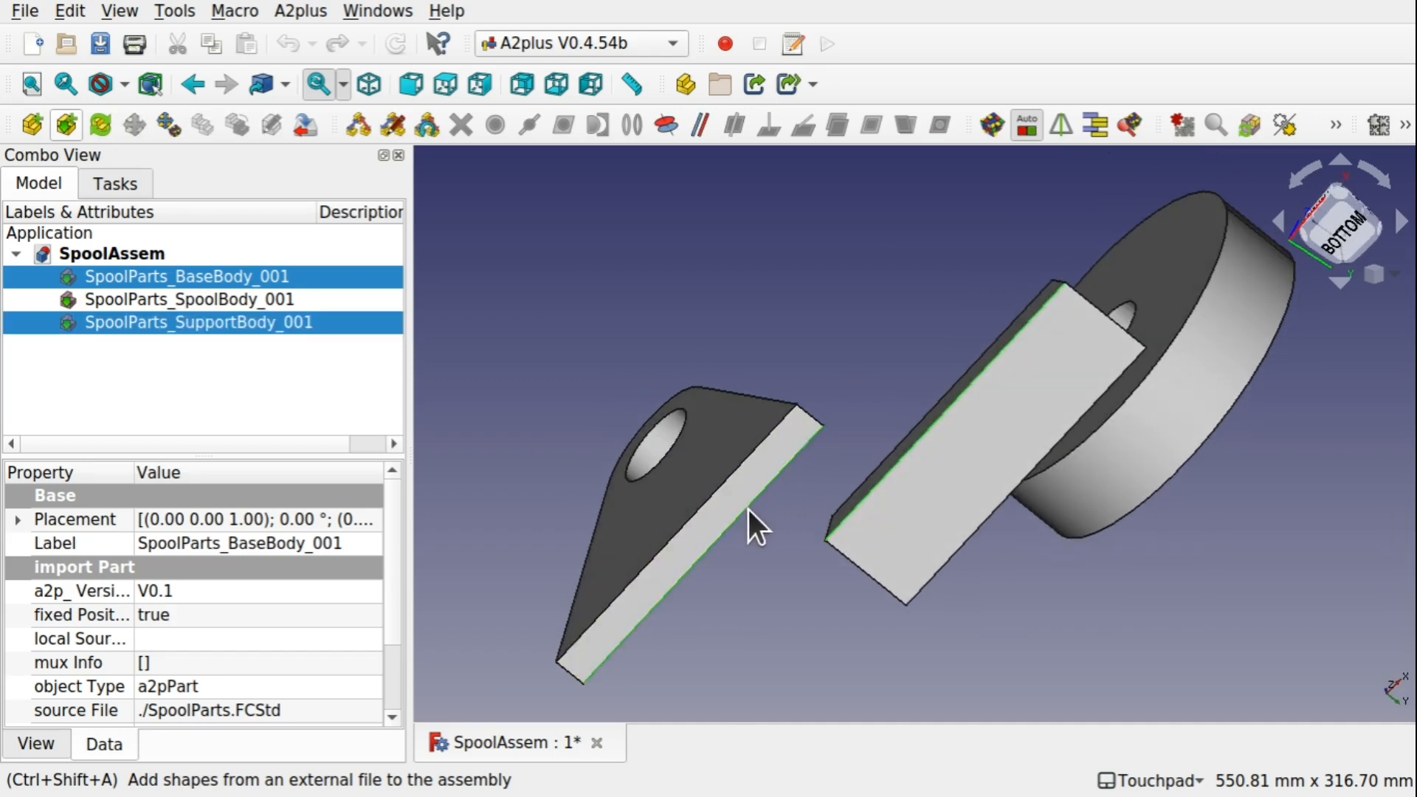
pyautogui.click(658, 122)
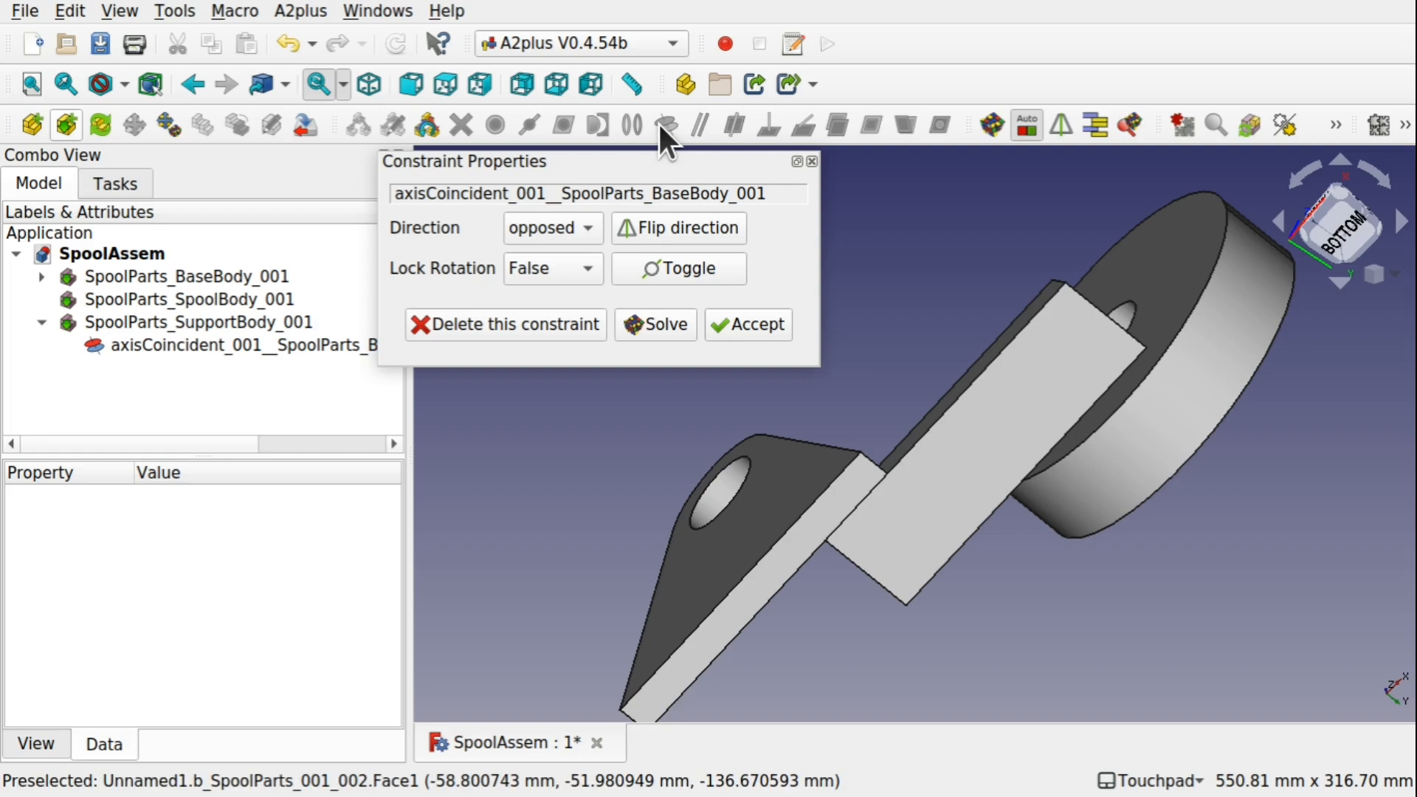
pyautogui.click(746, 323)
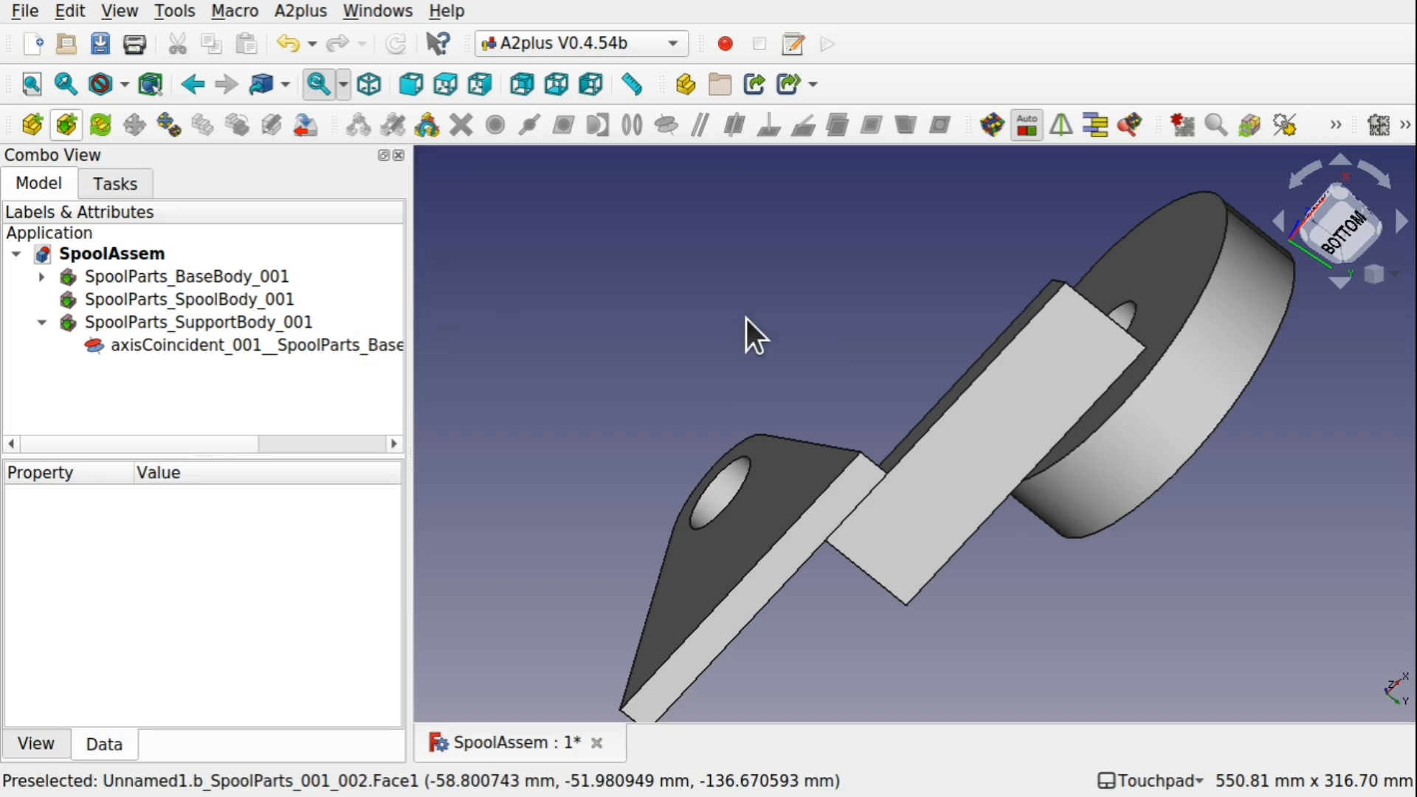
# Slide the constrained support along the base's long edge until its ends line up with the base.
pyautogui.click(773, 565)
pyautogui.moveTo(773, 564); pyautogui.dragTo(966, 418)
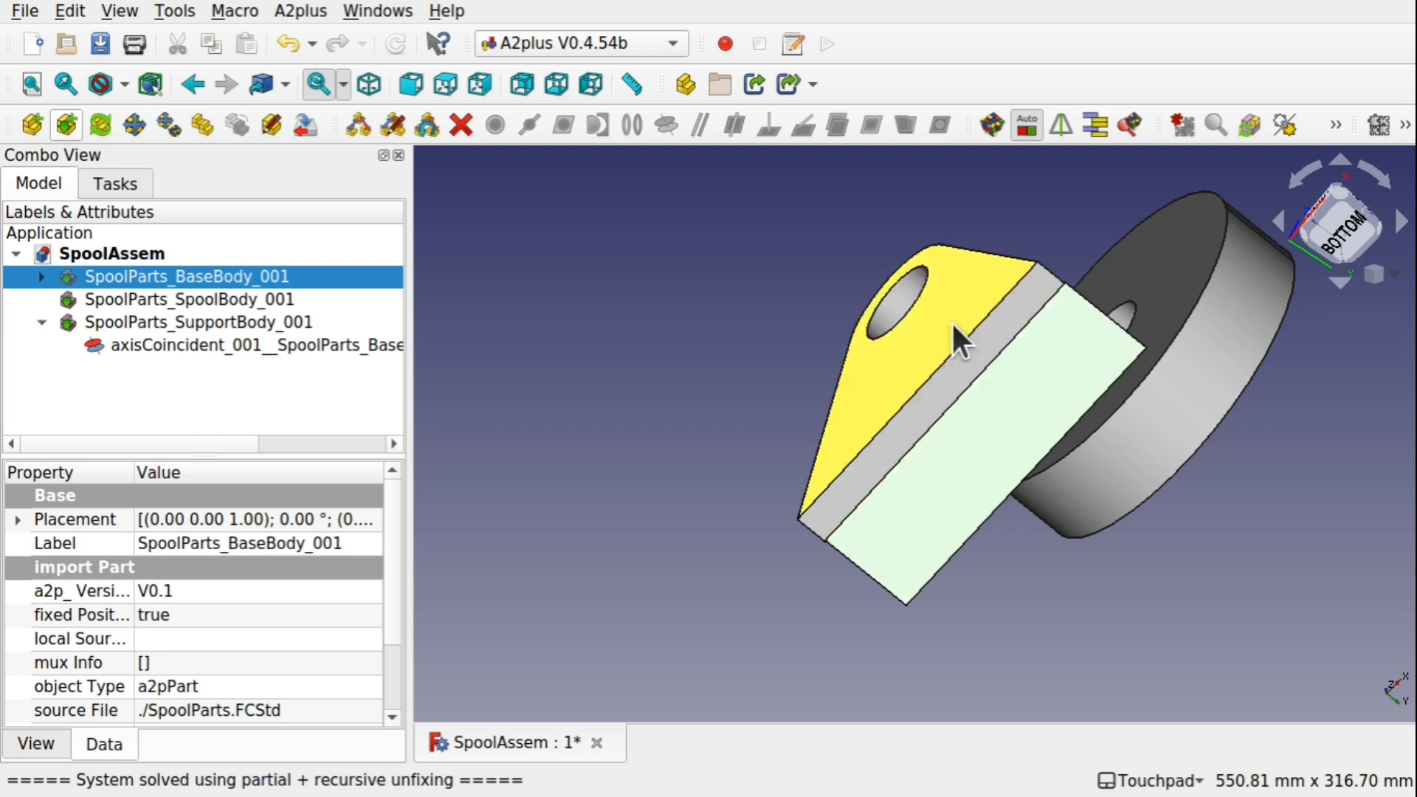
pyautogui.keyDown('alt'); pyautogui.moveTo(1008, 357); pyautogui.dragTo(831, 379); pyautogui.keyUp('alt')
pyautogui.click(830, 380)
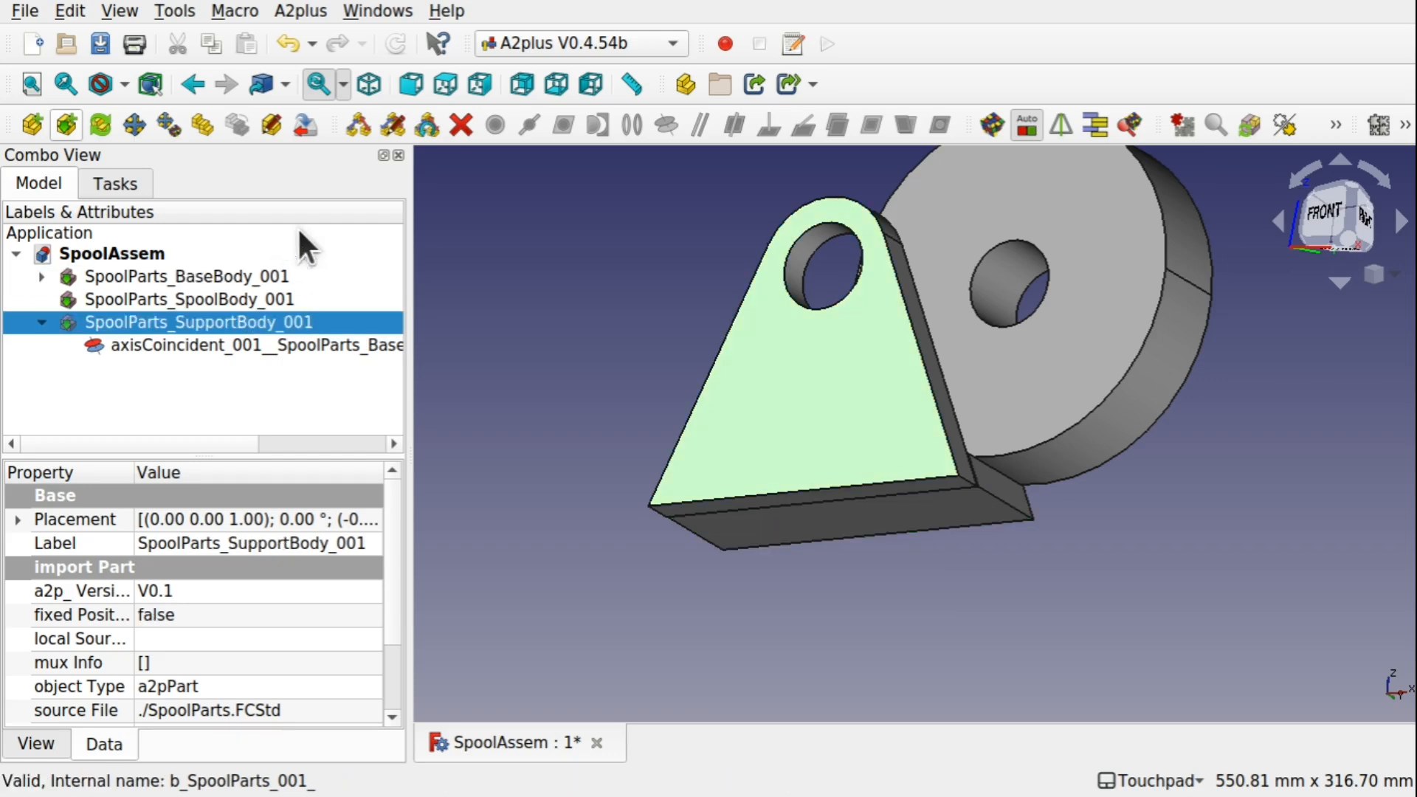
# Import a second SupportBody from SpoolParts.FCStd and place it on the free side of the base.
pyautogui.click(64, 124)
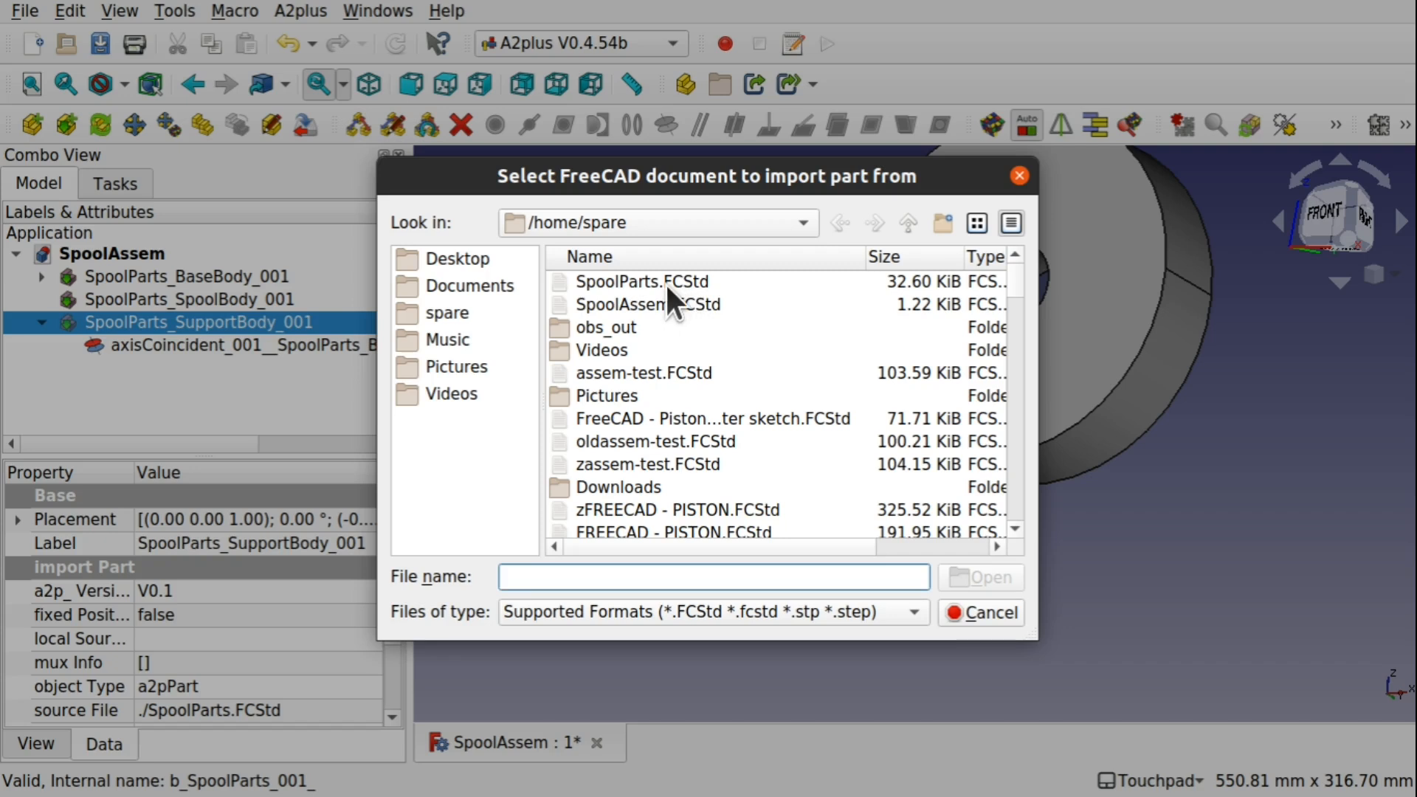
pyautogui.click(666, 281)
pyautogui.click(989, 576)
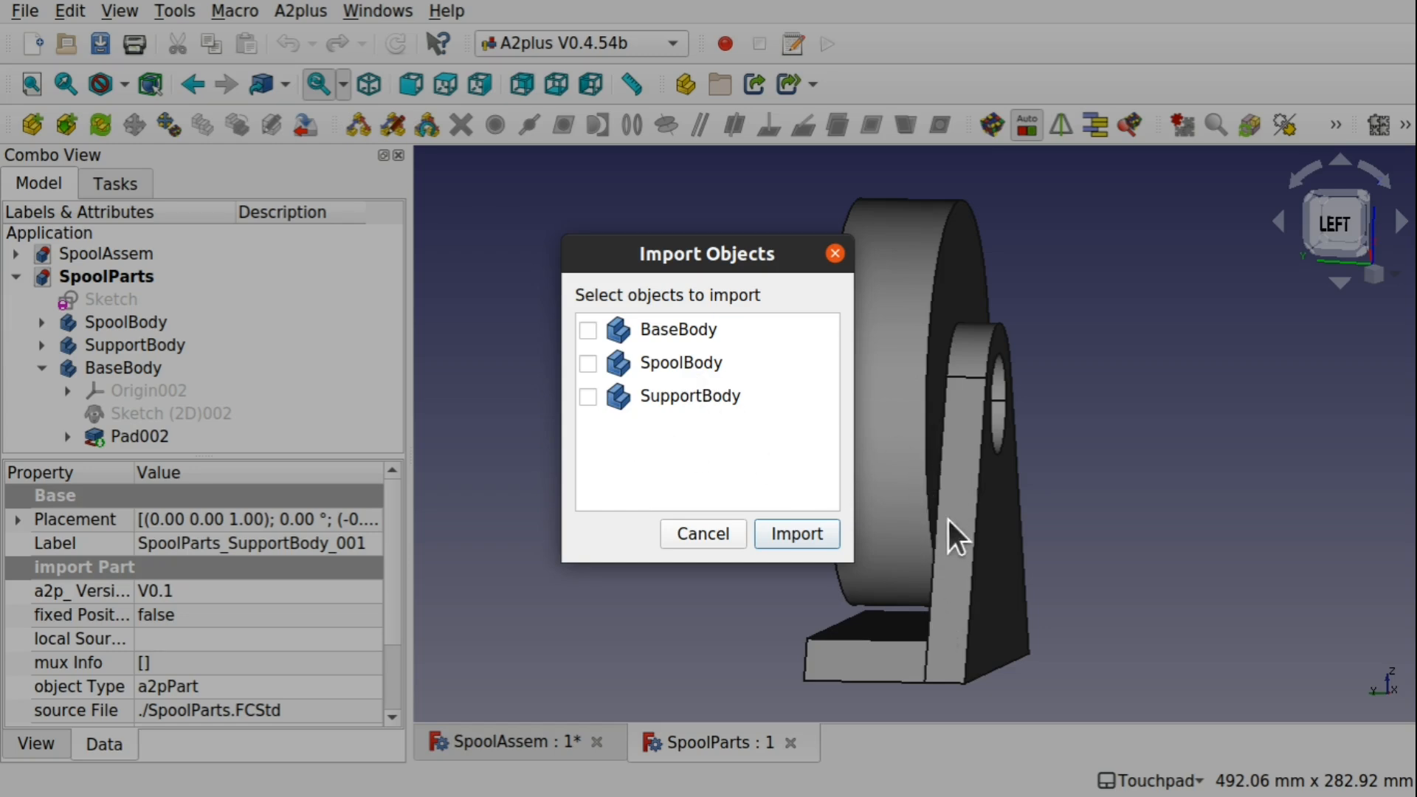
pyautogui.click(797, 525)
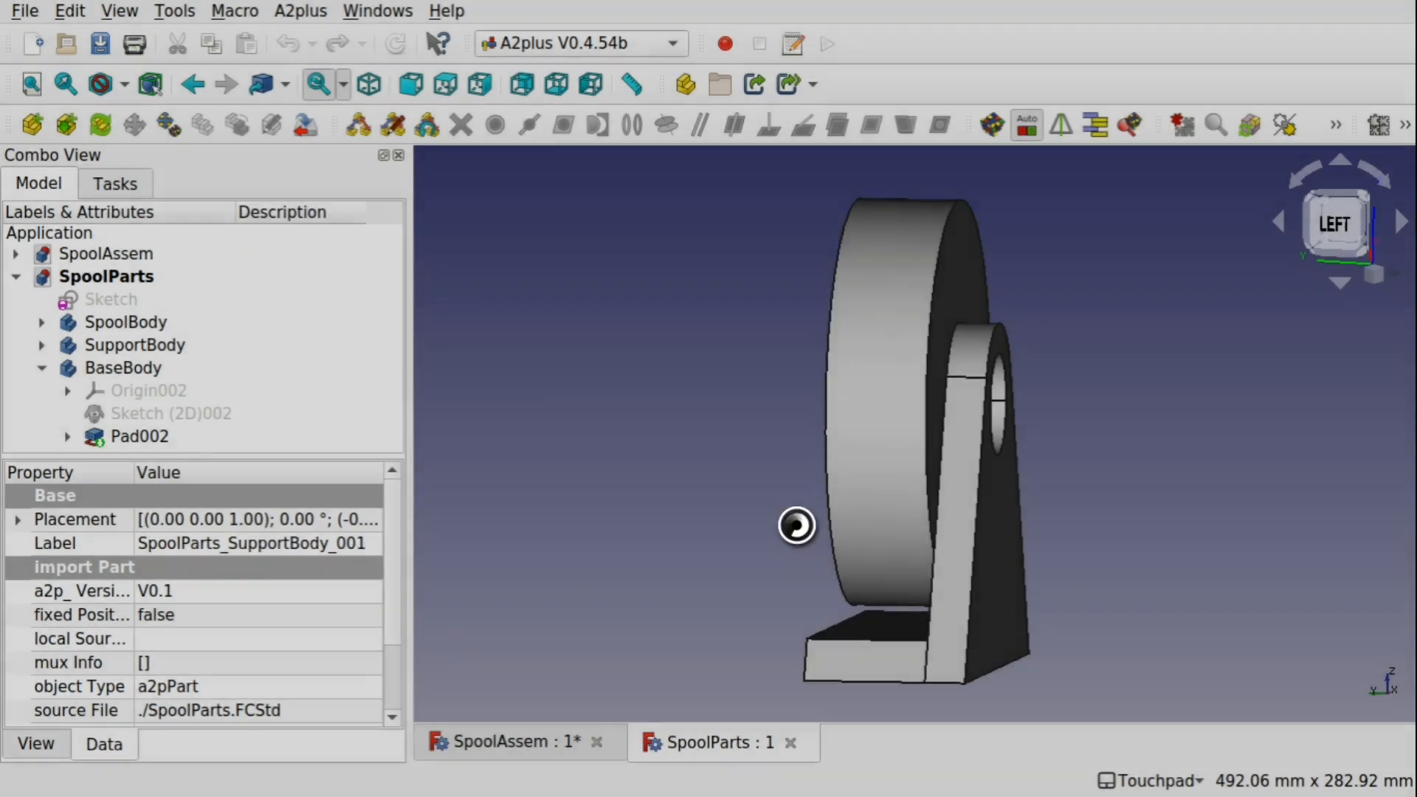
pyautogui.keyDown('alt'); pyautogui.moveTo(1085, 441); pyautogui.dragTo(943, 467); pyautogui.keyUp('alt')
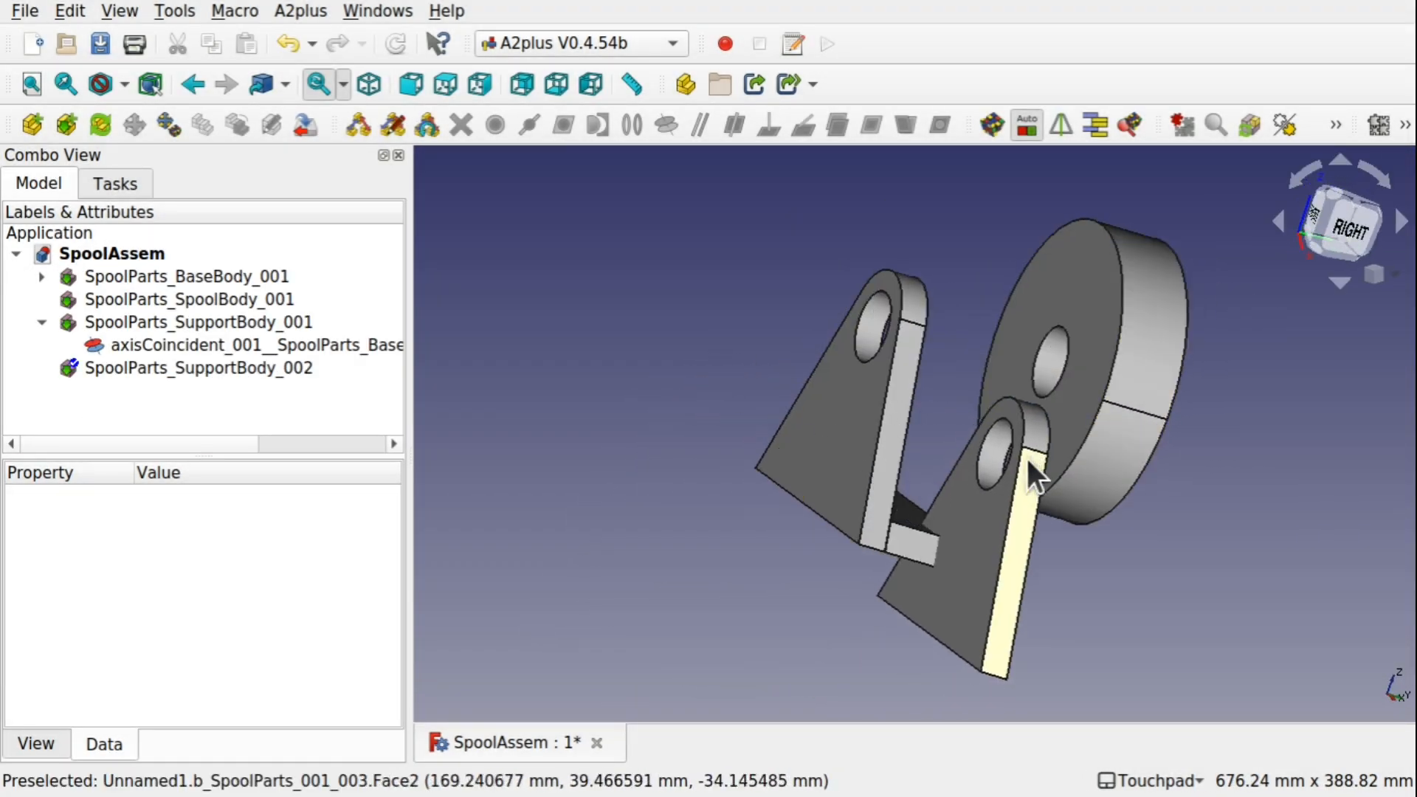
pyautogui.click(1078, 480)
# Add an aligned circular edge constraint with 0.00 mm offset between the spool's hole edge and the first support's inner hole edge.
pyautogui.keyDown('alt'); pyautogui.moveTo(980, 552); pyautogui.dragTo(1022, 561); pyautogui.keyUp('alt')
pyautogui.keyDown('shift'); pyautogui.moveTo(980, 341); pyautogui.dragTo(959, 553); pyautogui.keyUp('shift')
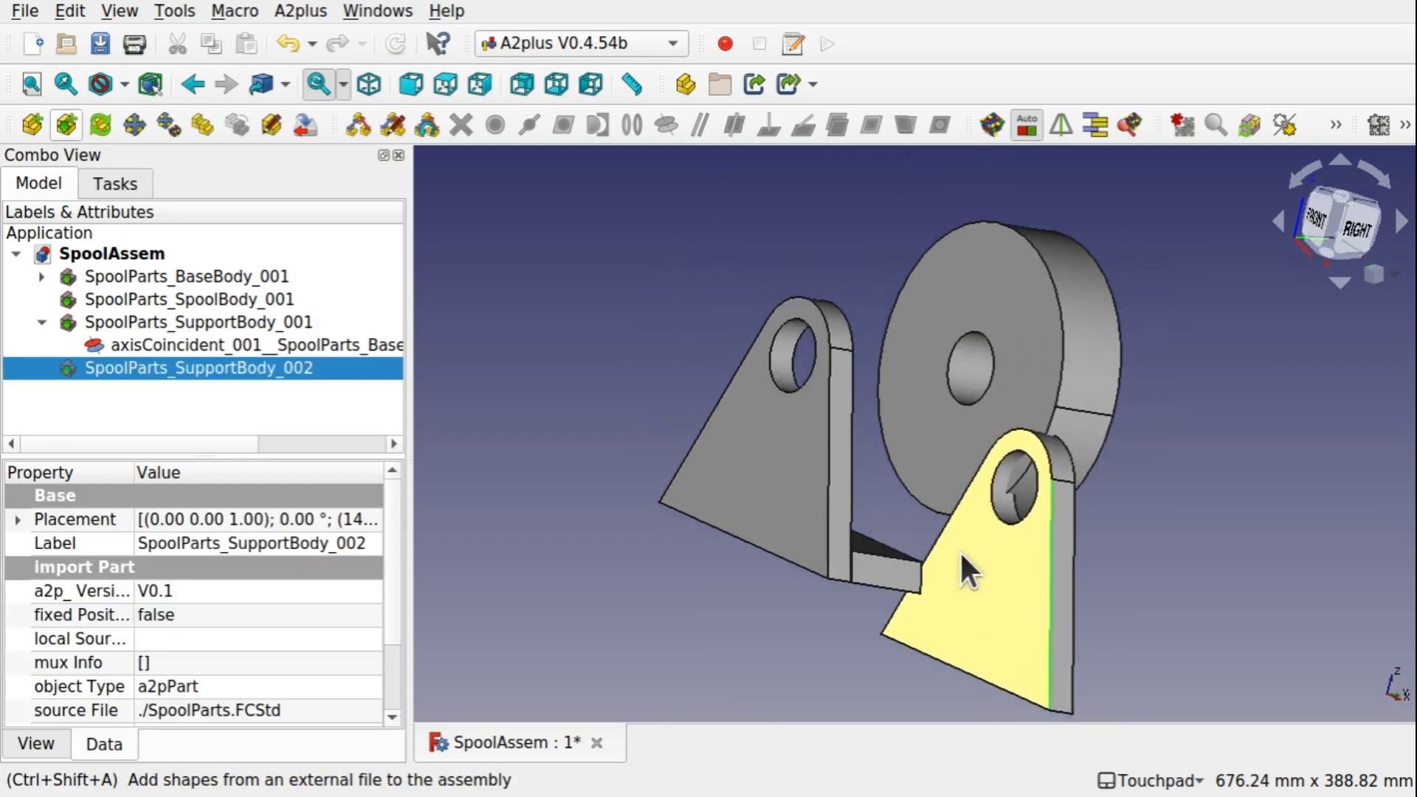
pyautogui.click(984, 391)
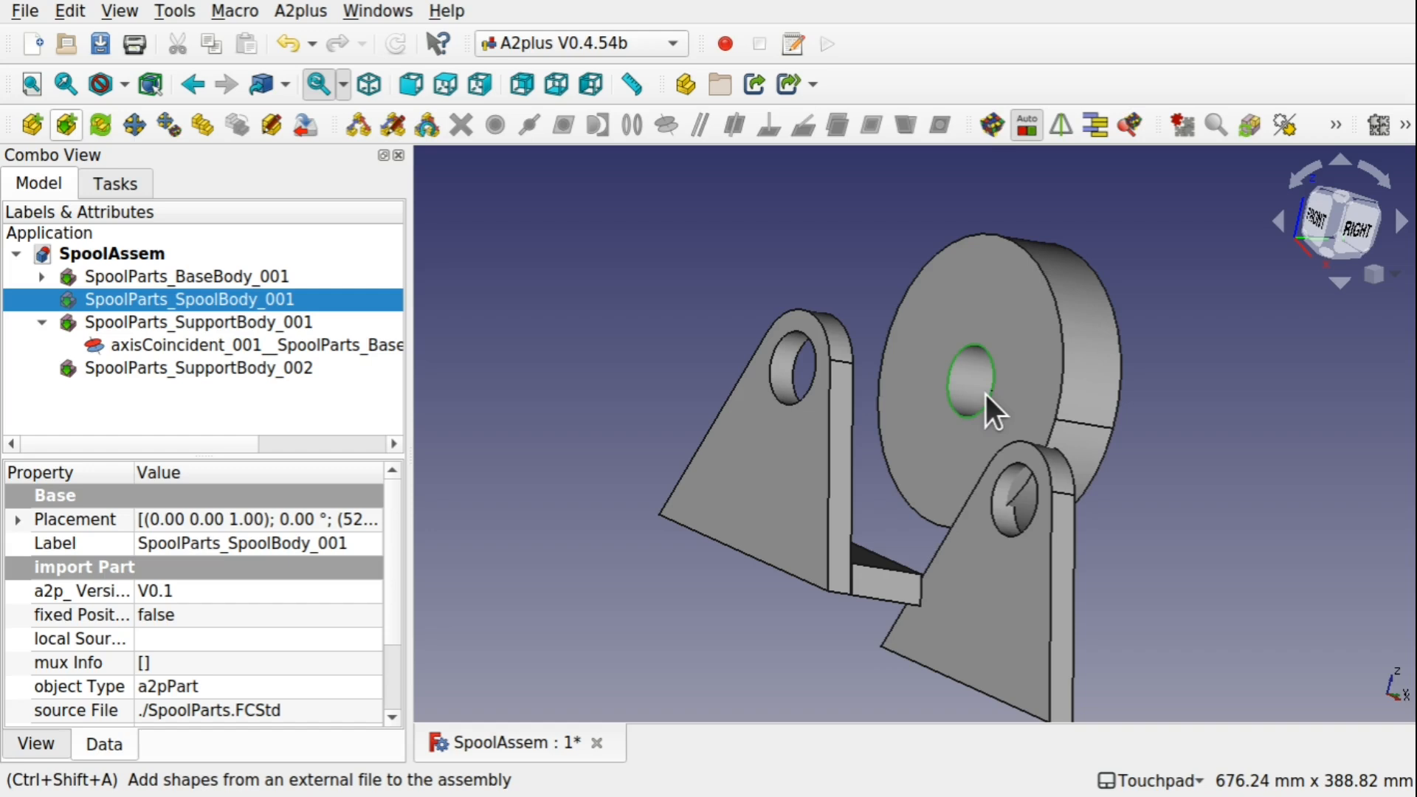
pyautogui.click(796, 358)
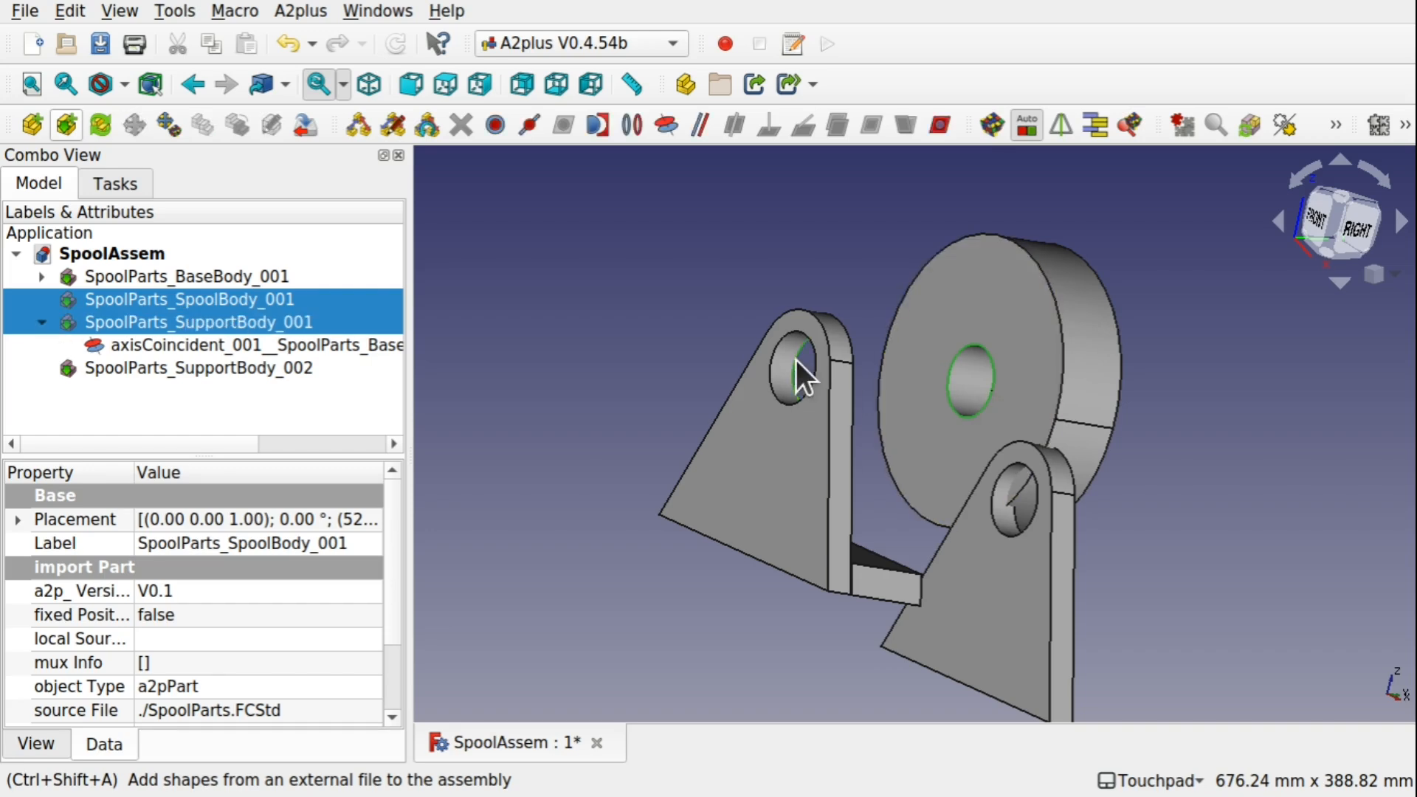
pyautogui.click(631, 125)
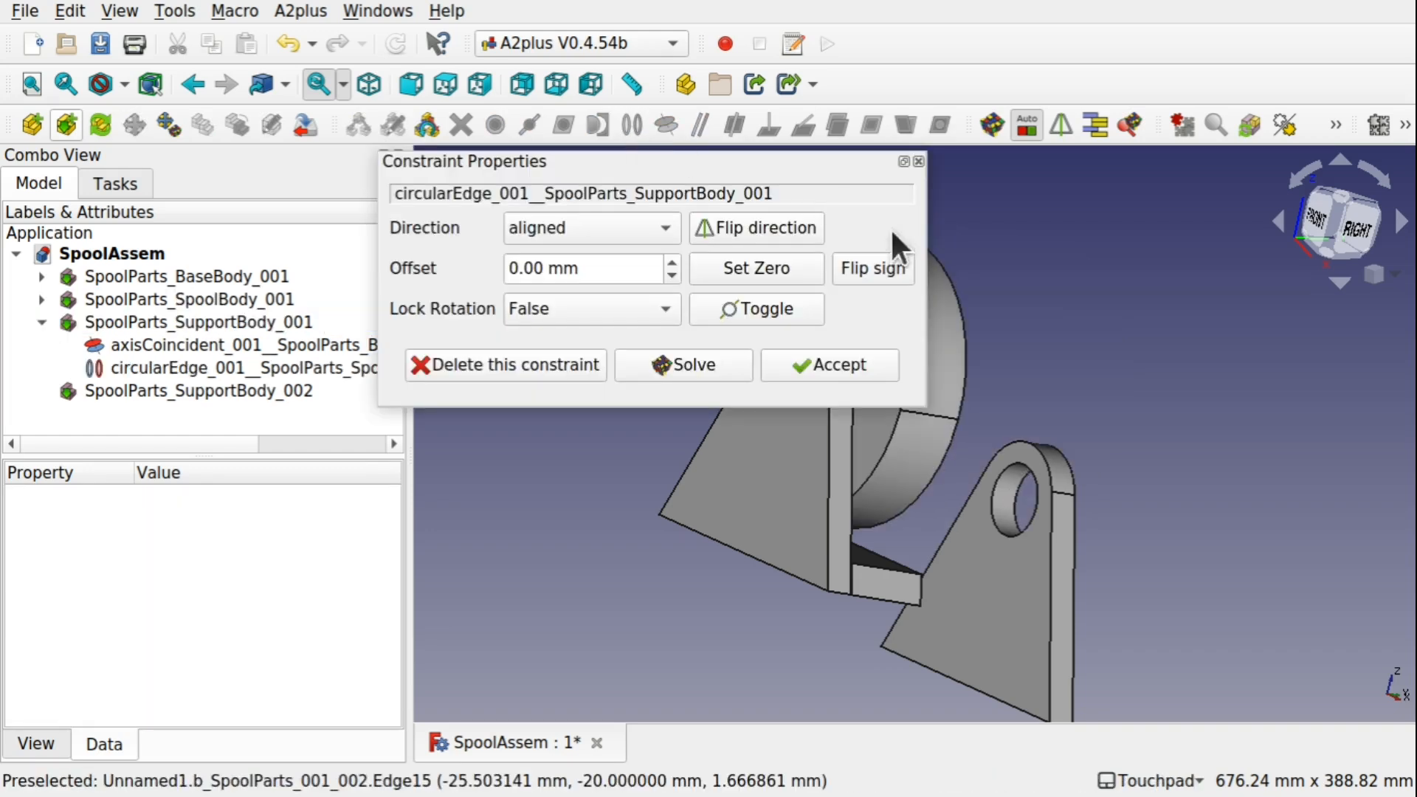
pyautogui.click(842, 364)
# Add an axis coincident constraint between the second support's long lower edge and the base's free long lower edge.
pyautogui.keyDown('shift'); pyautogui.moveTo(1067, 476); pyautogui.dragTo(1030, 483); pyautogui.keyUp('shift')
pyautogui.click(990, 671)
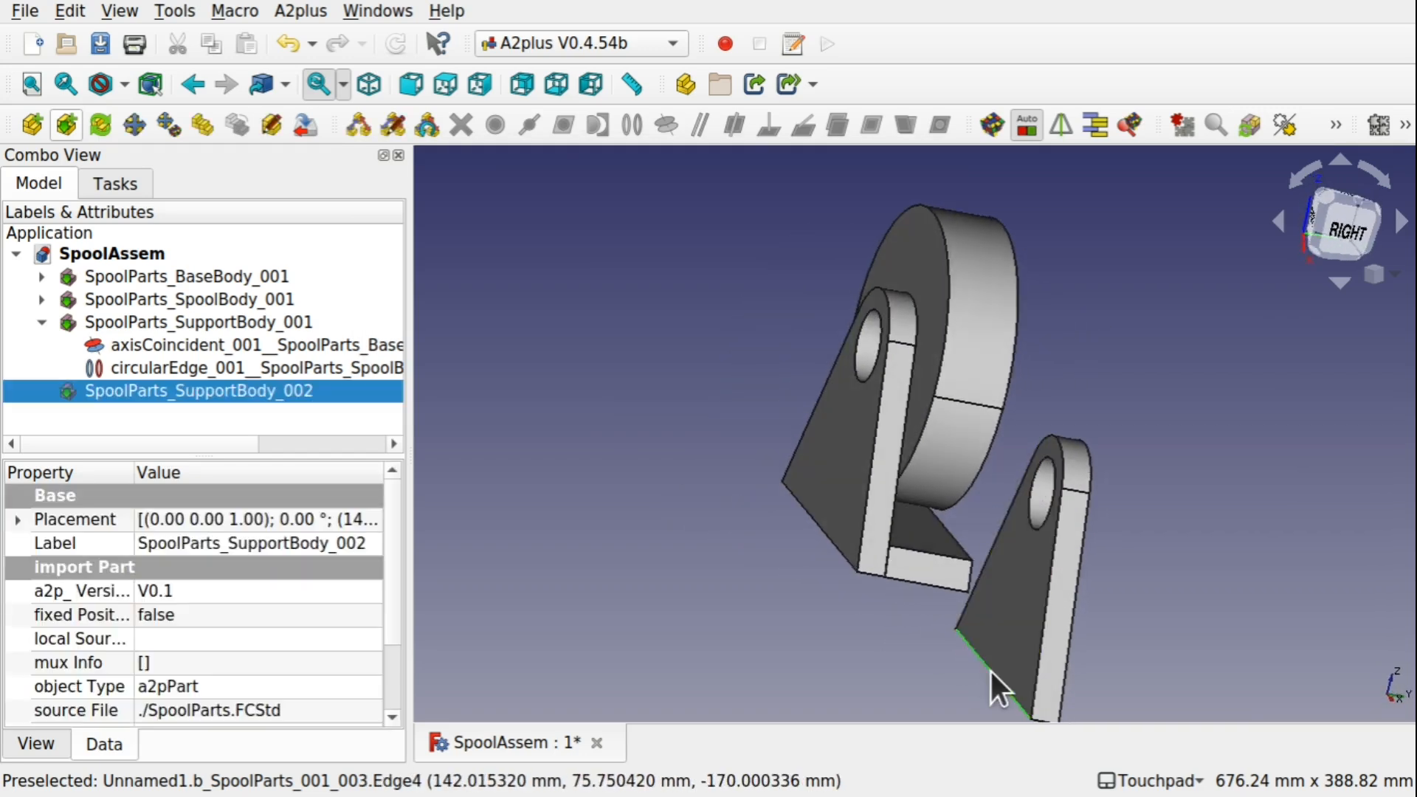
pyautogui.keyDown('shift'); pyautogui.moveTo(990, 671); pyautogui.dragTo(957, 112); pyautogui.keyUp('shift')
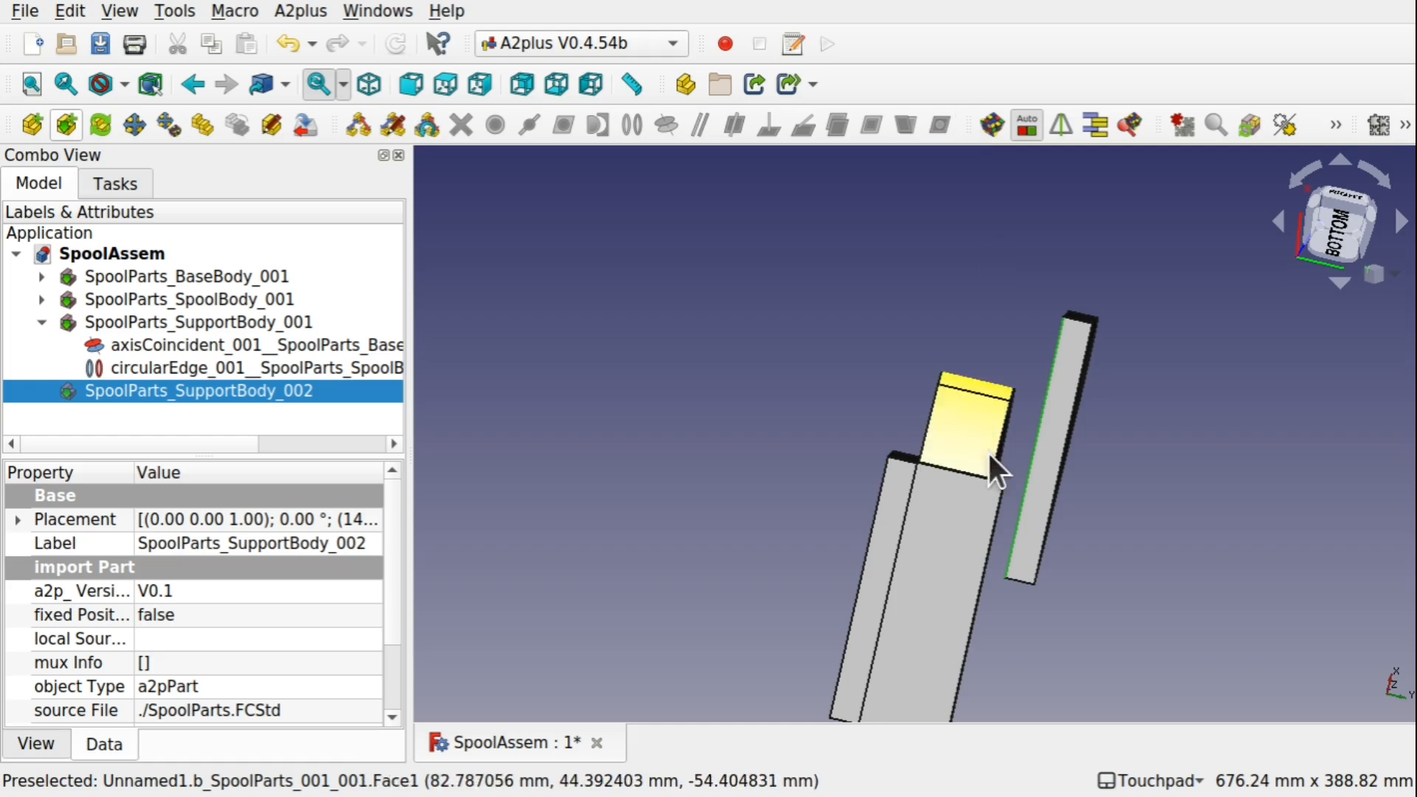
pyautogui.keyDown('ctrl'); pyautogui.click(987, 533); pyautogui.keyUp('ctrl')
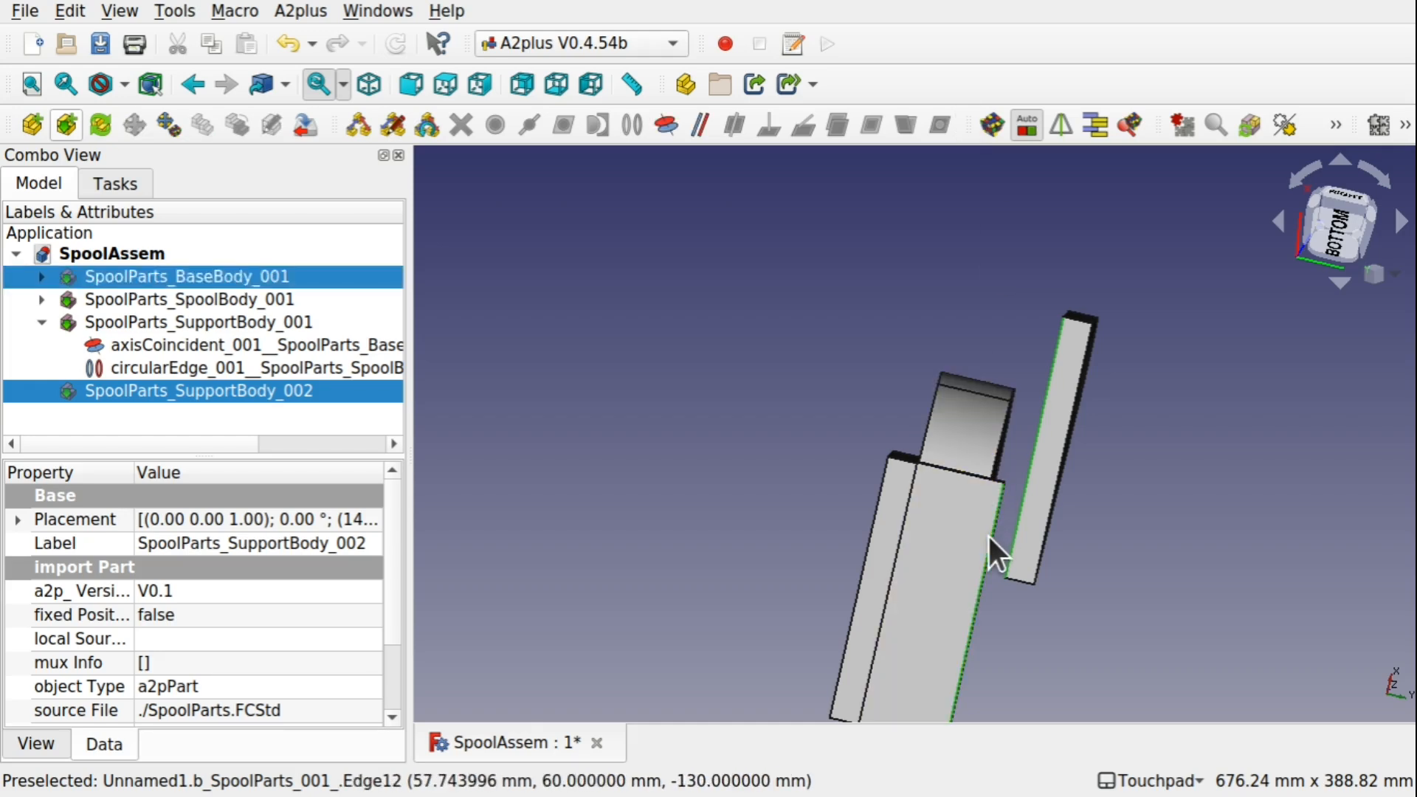
pyautogui.click(667, 124)
pyautogui.click(747, 325)
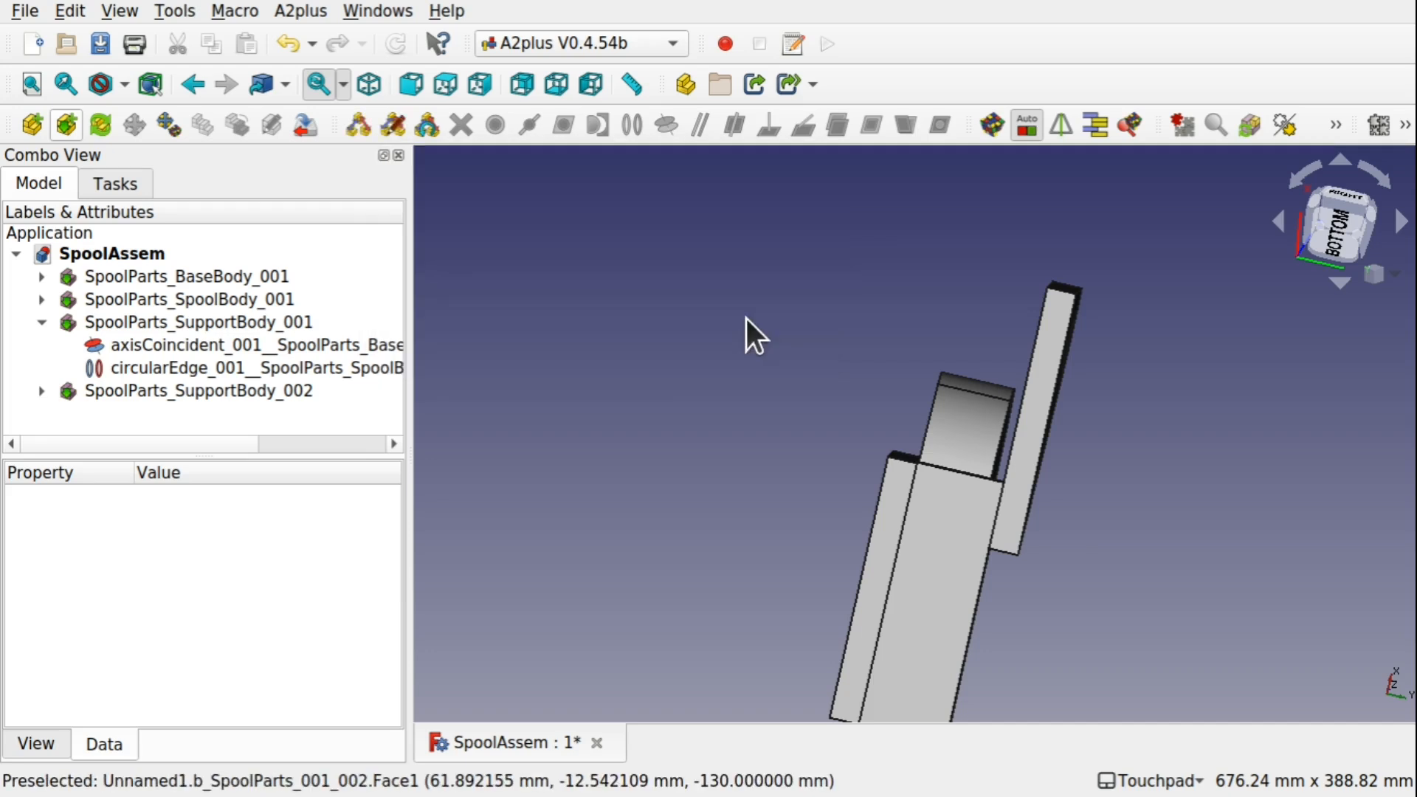
# Slide the second support along the base's long edge until its ends line up with the base.
pyautogui.click(166, 126)
pyautogui.click(1044, 403)
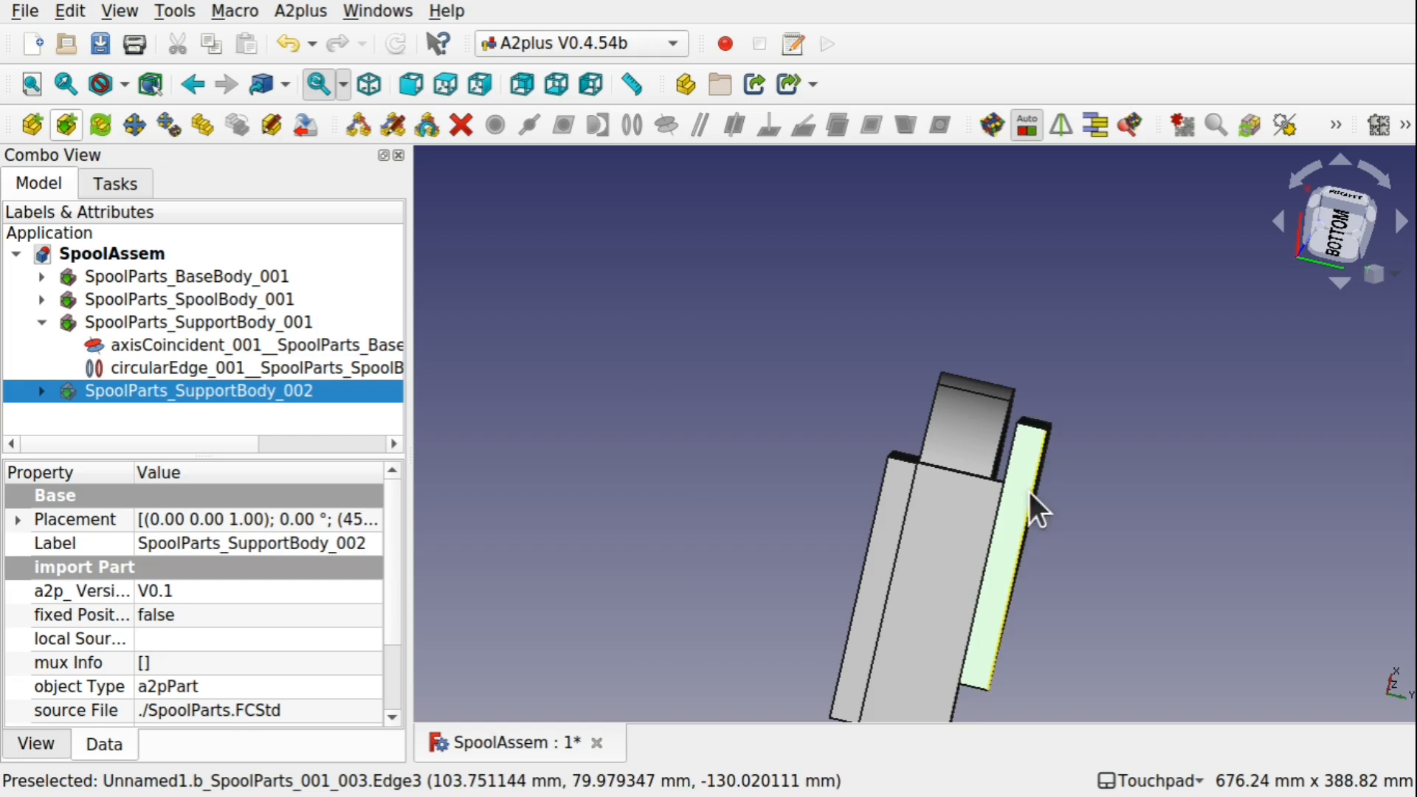
pyautogui.click(1018, 547)
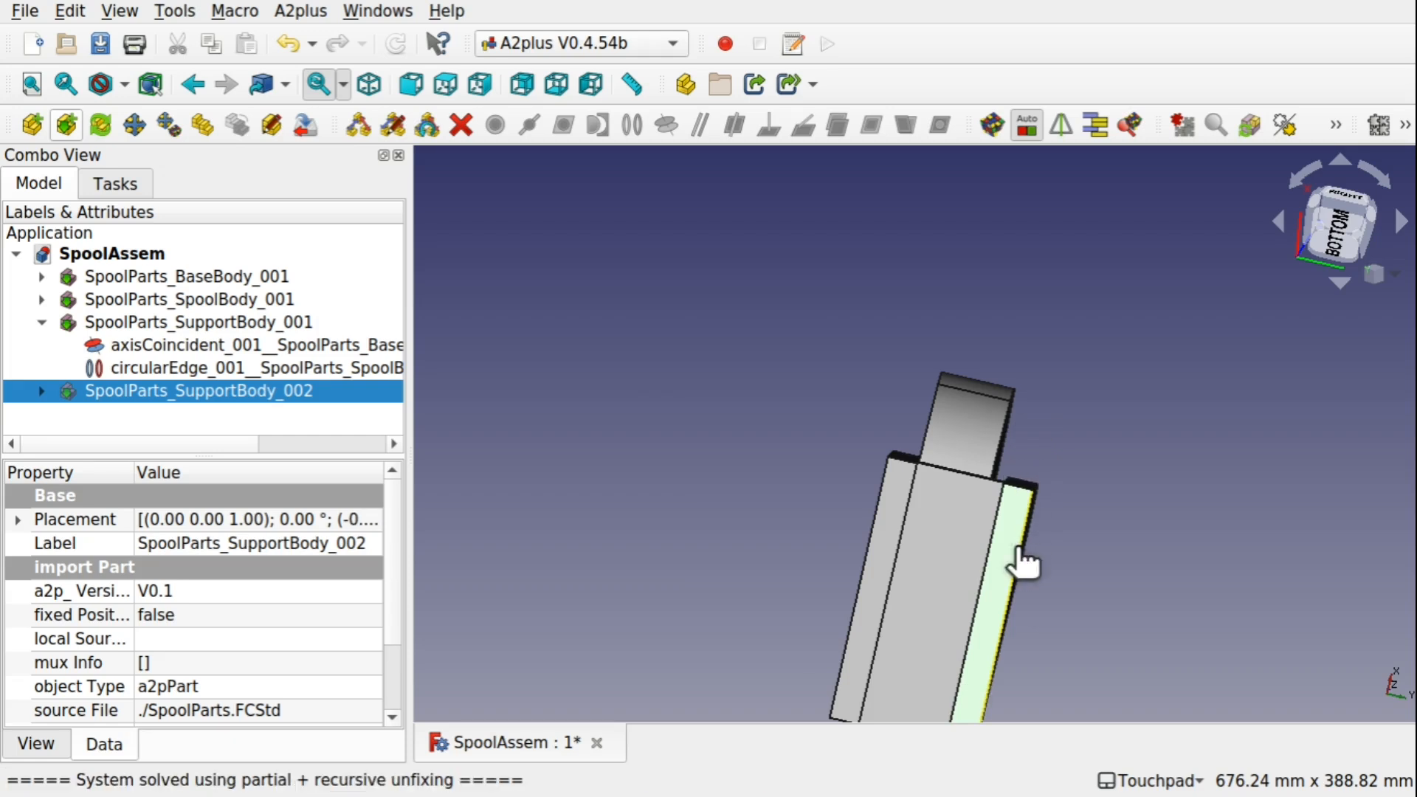
pyautogui.click(1054, 420)
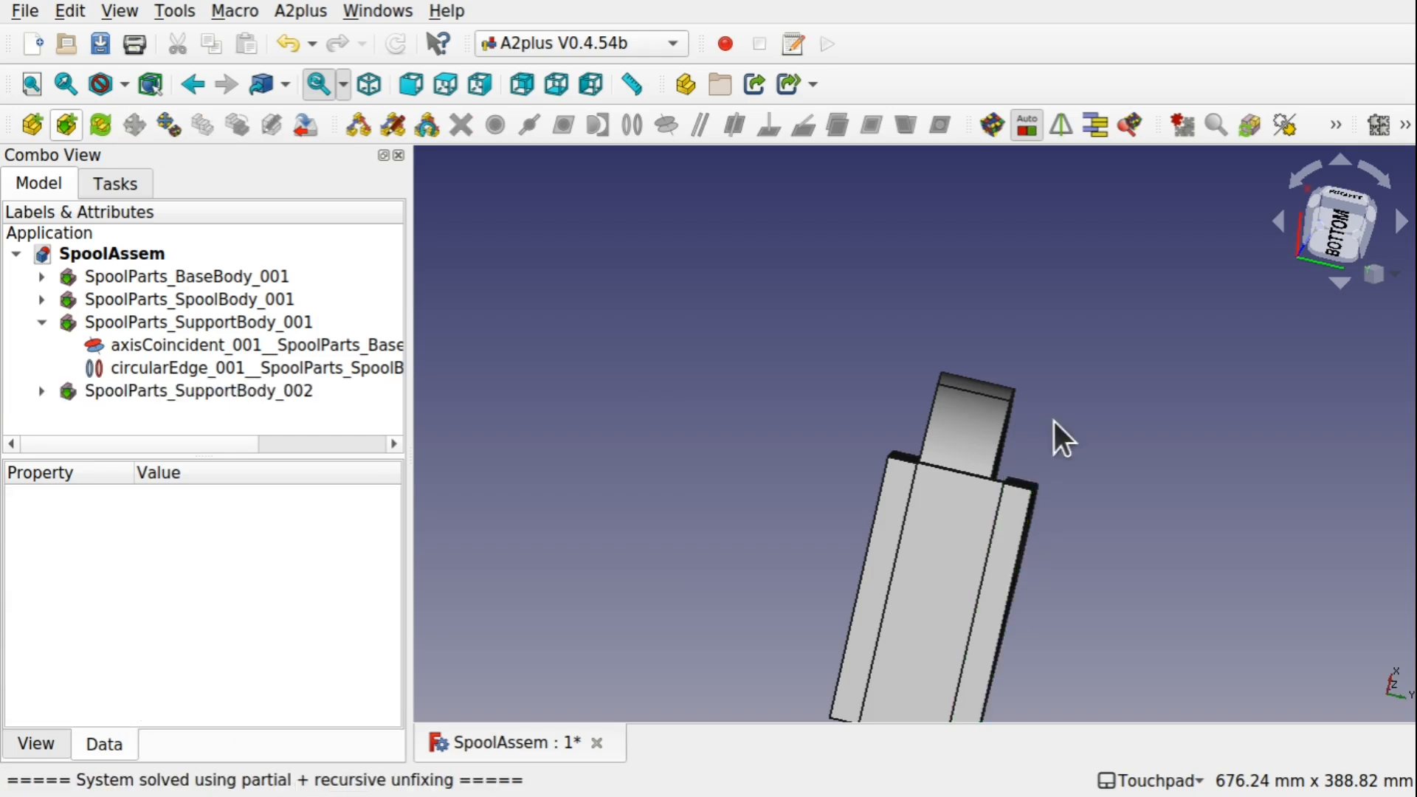
# Add an opposed axis coincident constraint between the second support's short lower end edge and the base's adjacent end edge.
pyautogui.click(1023, 490)
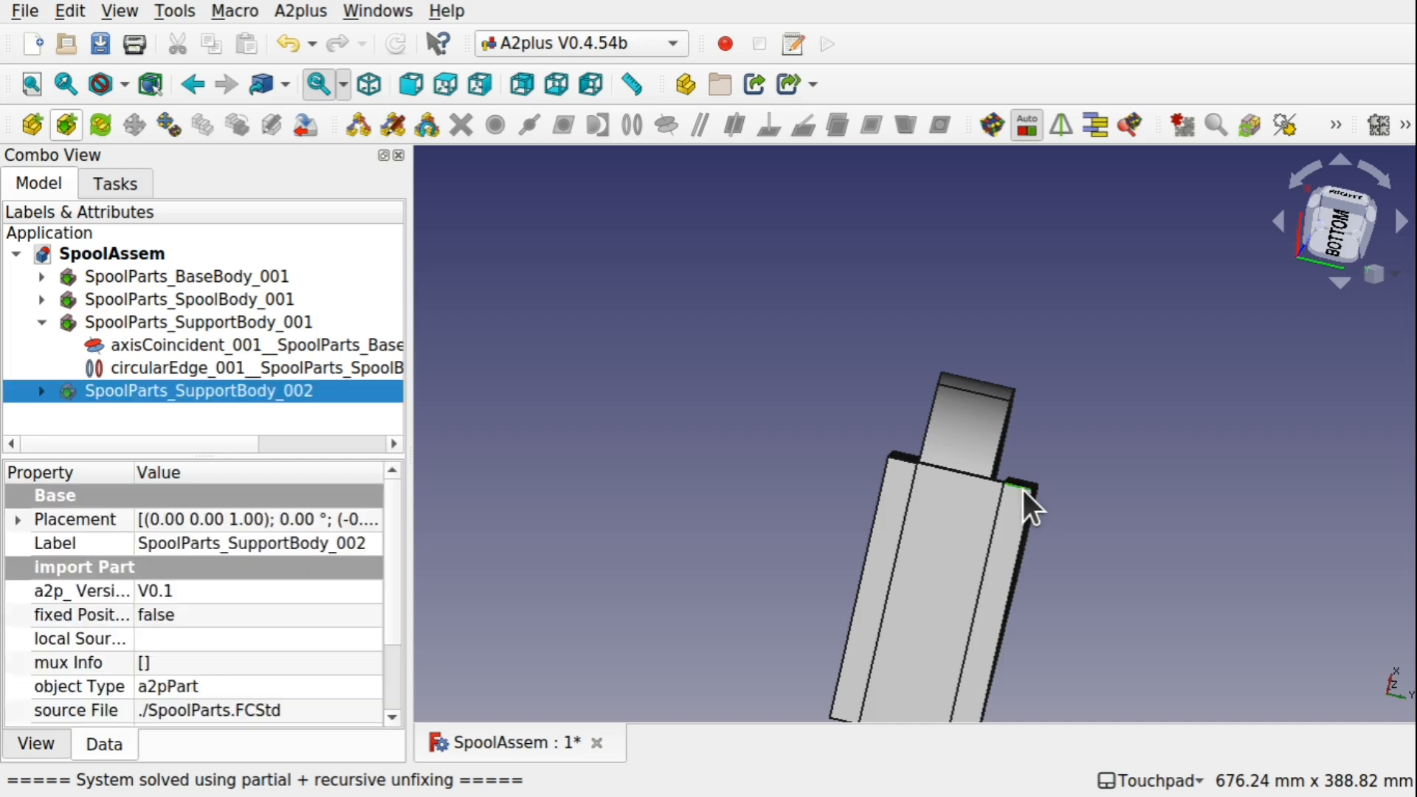
pyautogui.keyDown('ctrl'); pyautogui.click(972, 472); pyautogui.keyUp('ctrl')
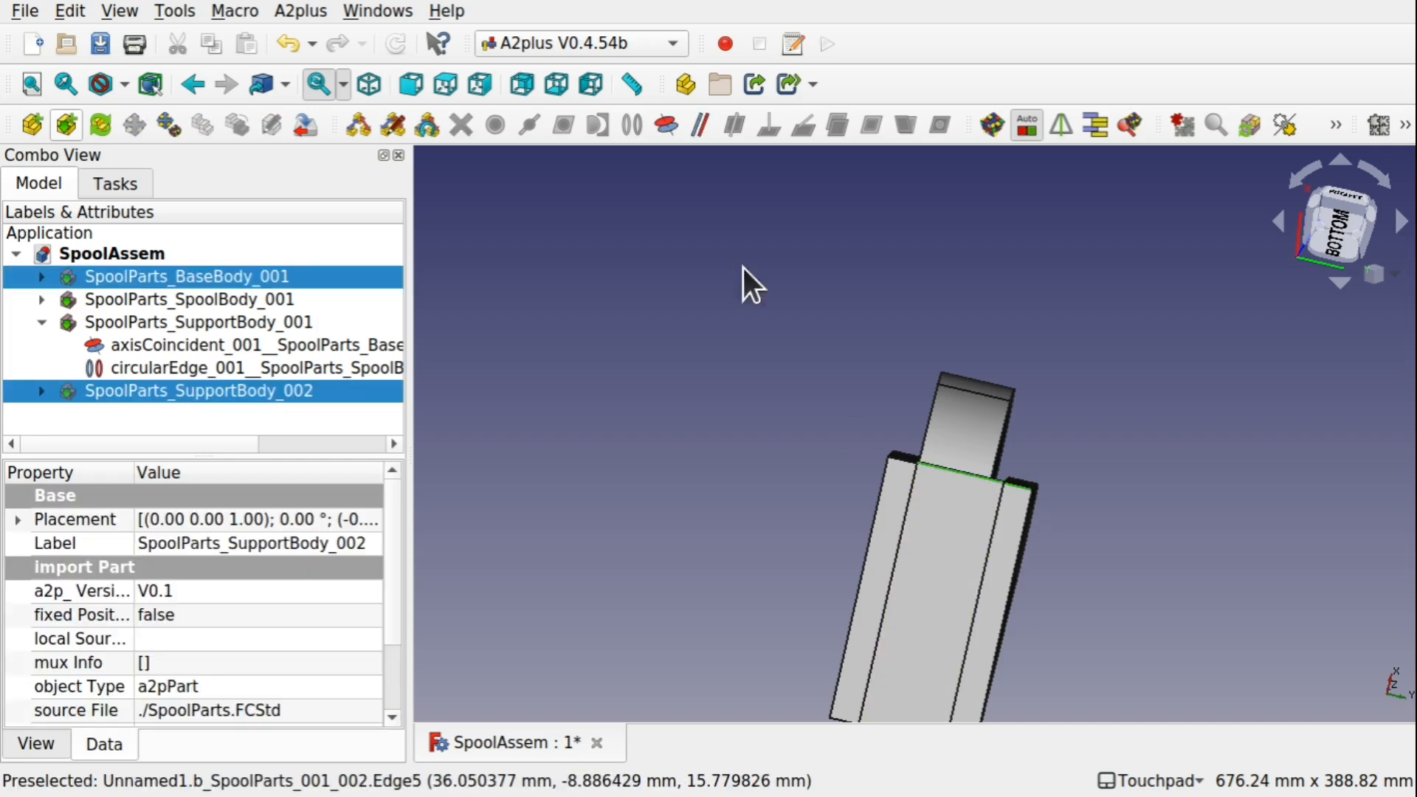
pyautogui.click(666, 126)
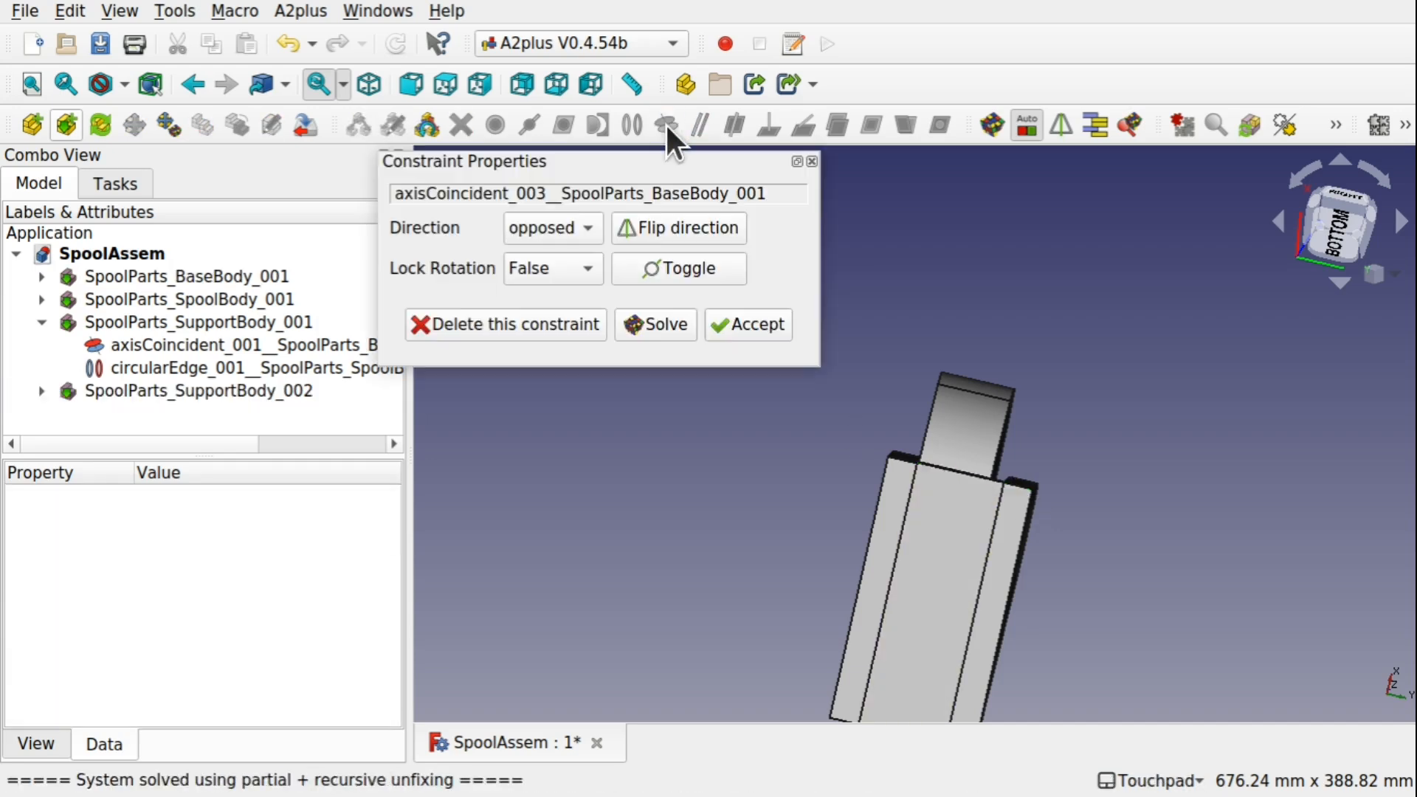
pyautogui.click(754, 325)
# Add an axis coincident constraint between the first support's short lower end edge and the base's adjacent end edge.
pyautogui.click(900, 459)
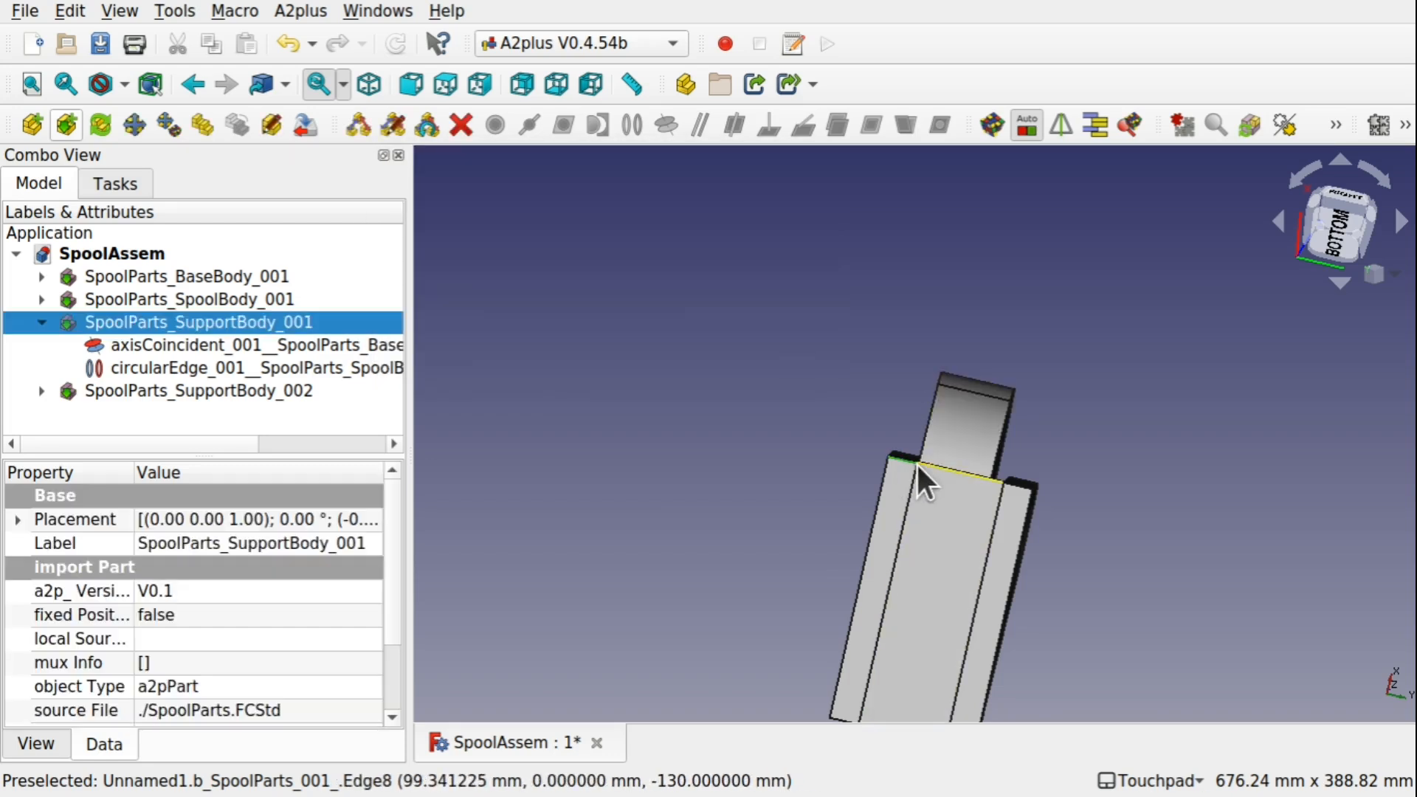
pyautogui.keyDown('ctrl'); pyautogui.click(918, 464); pyautogui.keyUp('ctrl')
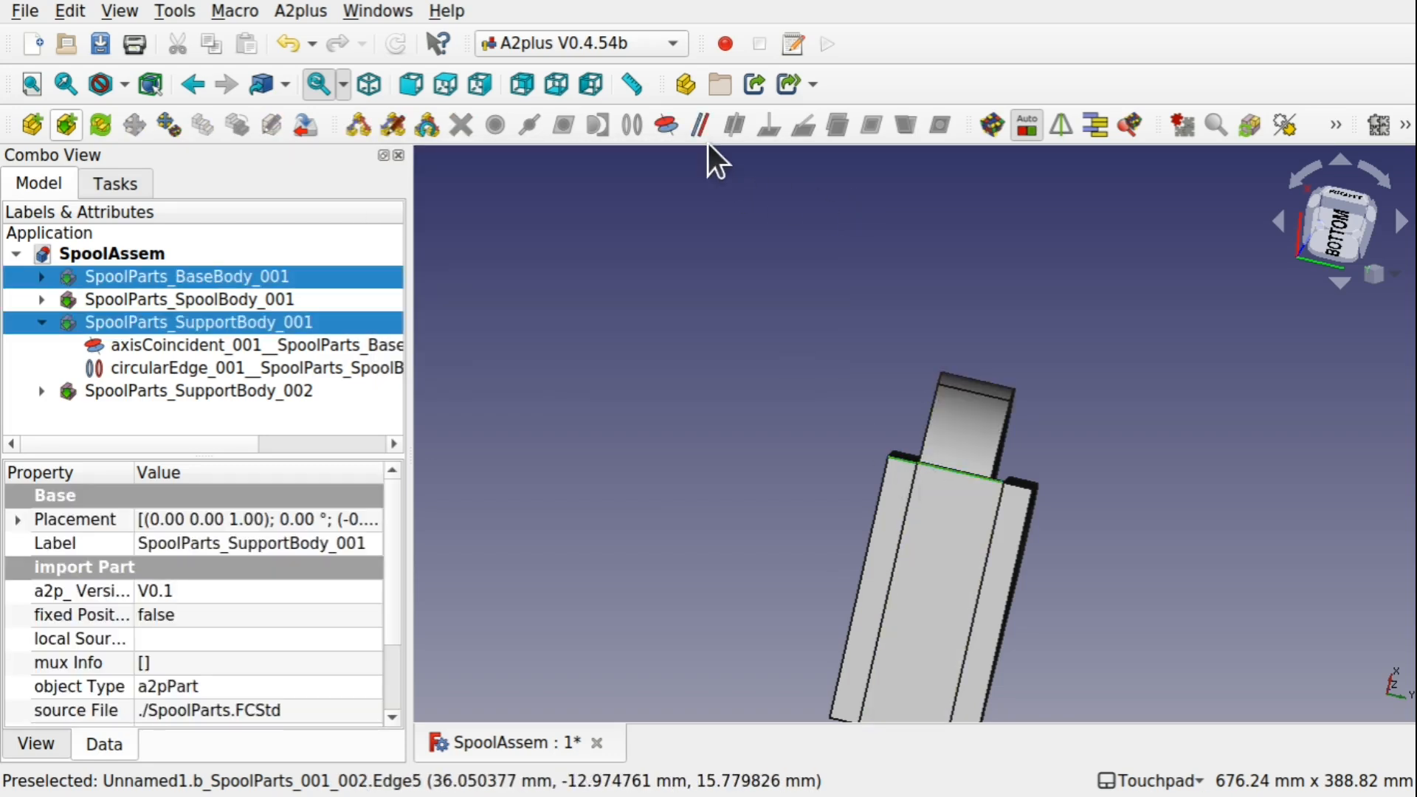
pyautogui.click(668, 127)
pyautogui.click(763, 317)
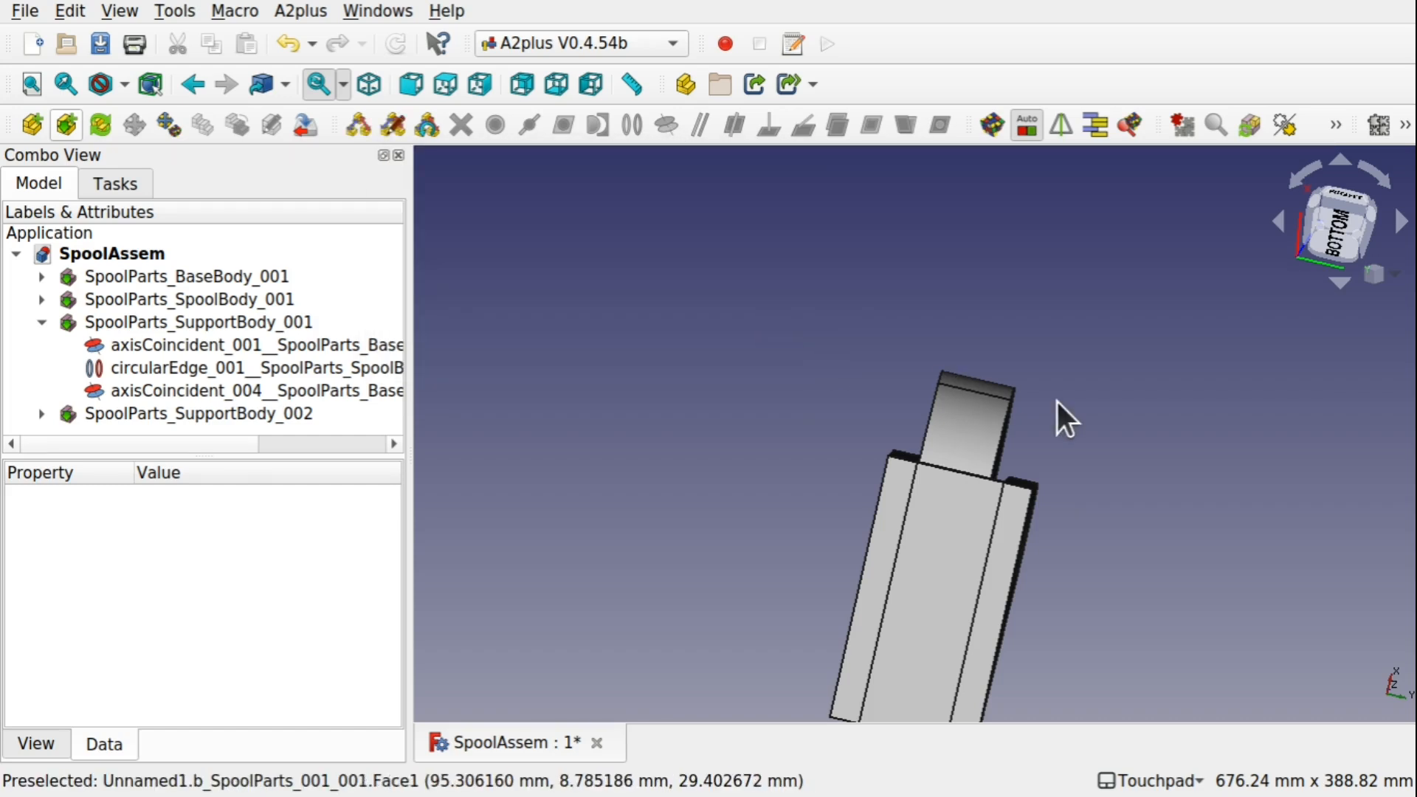
# Examine the assembly from several angles to check how the spool, both supports and the base fit together.
pyautogui.keyDown('alt'); pyautogui.moveTo(1113, 320); pyautogui.dragTo(978, 384); pyautogui.keyUp('alt')
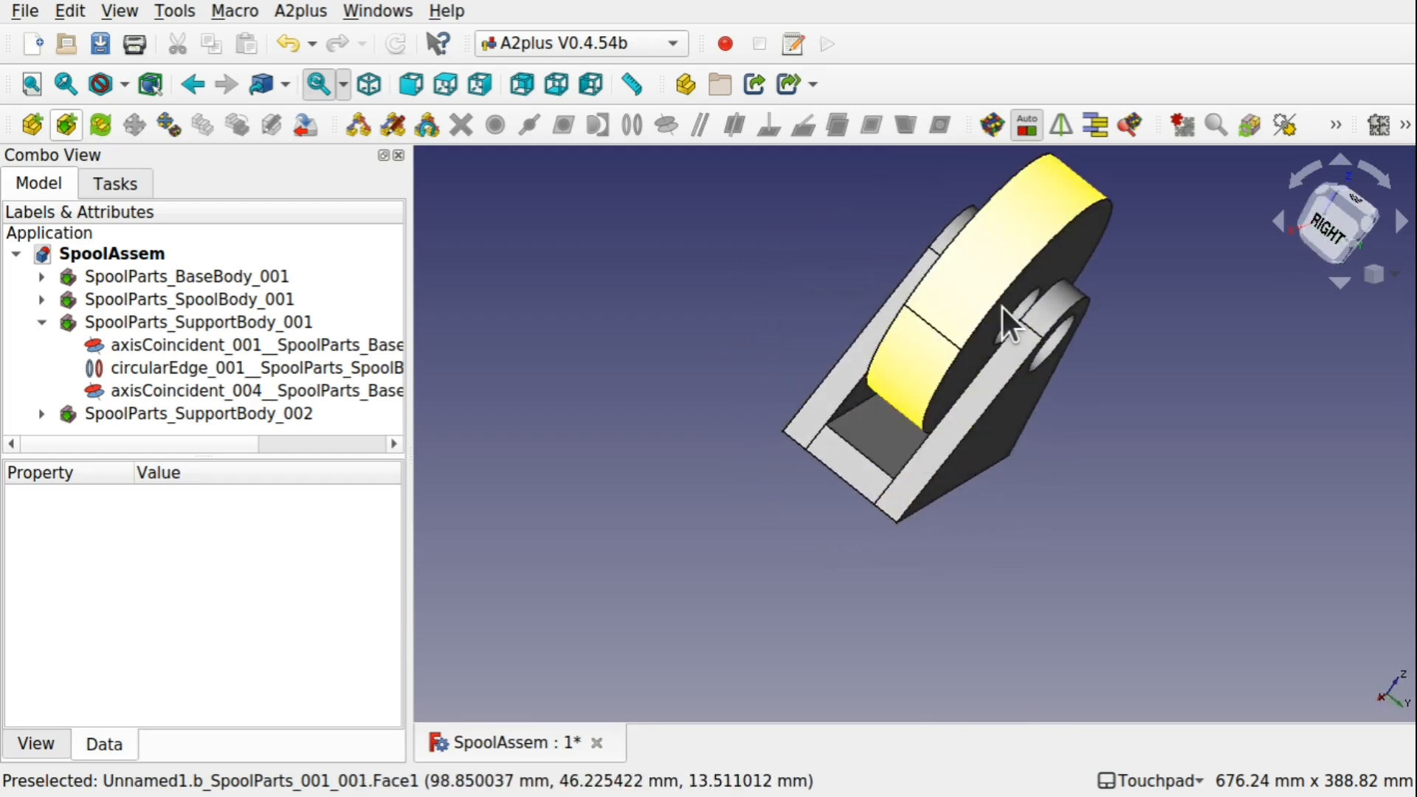
pyautogui.scroll(6, 1015, 316)
pyautogui.keyDown('alt'); pyautogui.moveTo(1015, 316); pyautogui.dragTo(1000, 371); pyautogui.keyUp('alt')
pyautogui.scroll(-1, 1001, 371)
pyautogui.scroll(-2, 1001, 371)
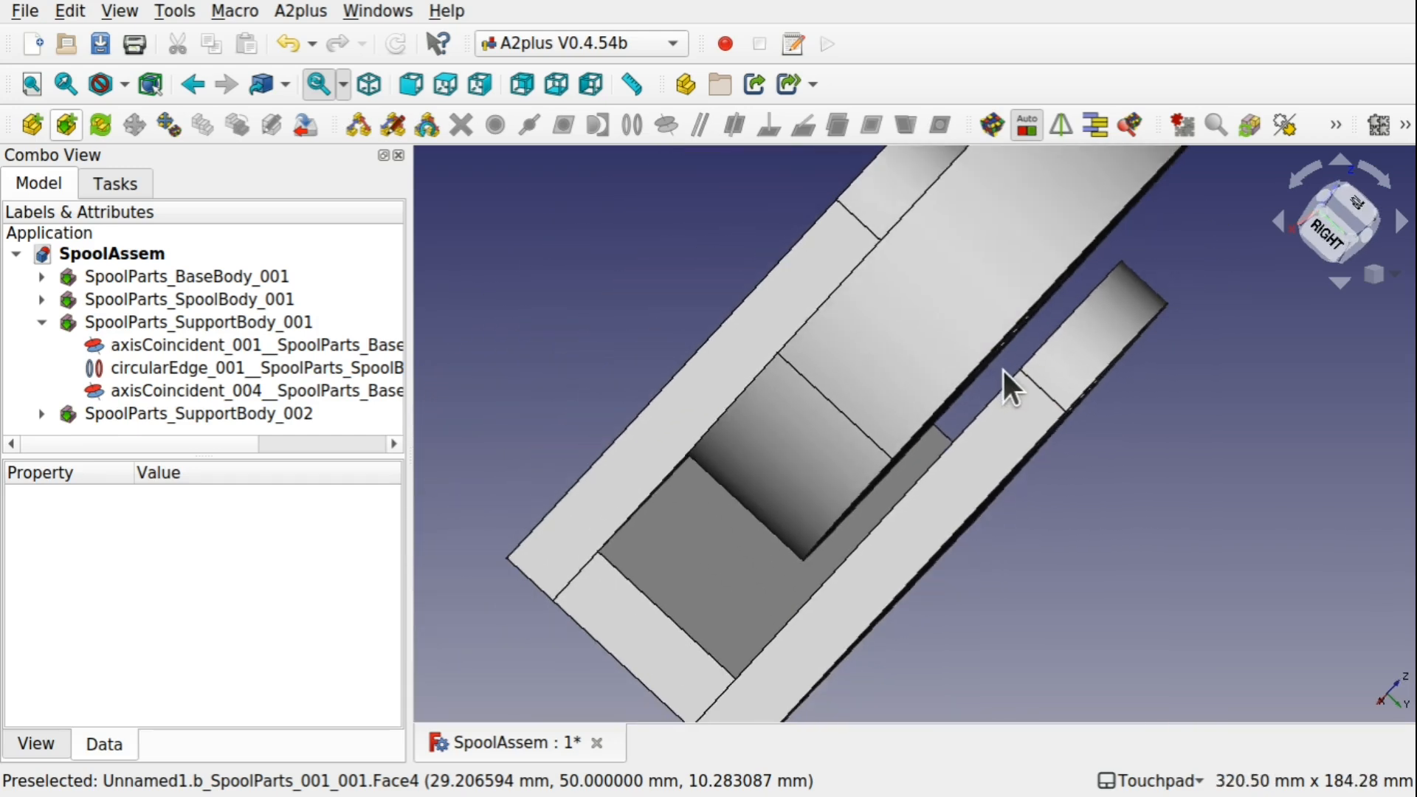
pyautogui.keyDown('alt'); pyautogui.moveTo(915, 403); pyautogui.dragTo(991, 303); pyautogui.keyUp('alt')
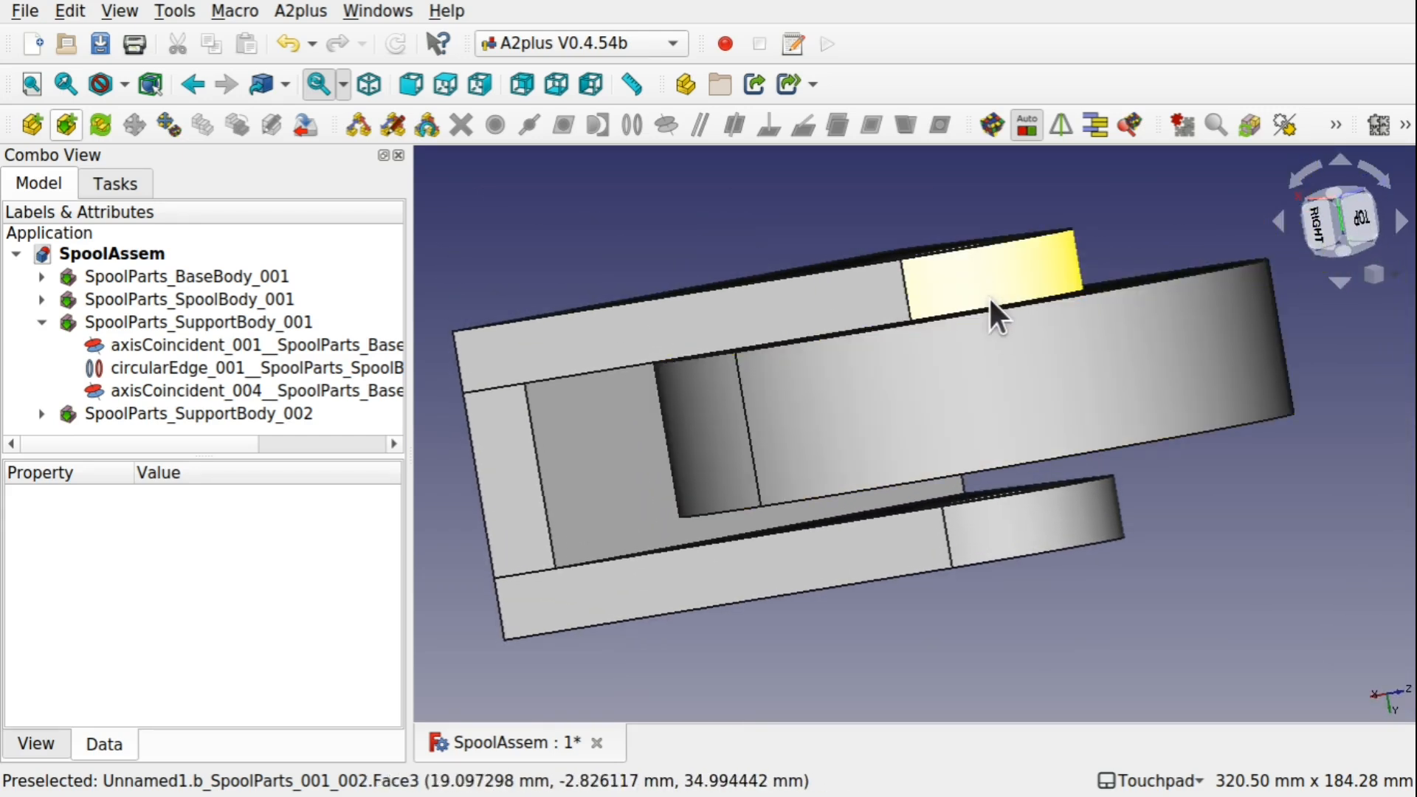
pyautogui.keyDown('alt'); pyautogui.moveTo(1091, 426); pyautogui.dragTo(1068, 461); pyautogui.keyUp('alt')
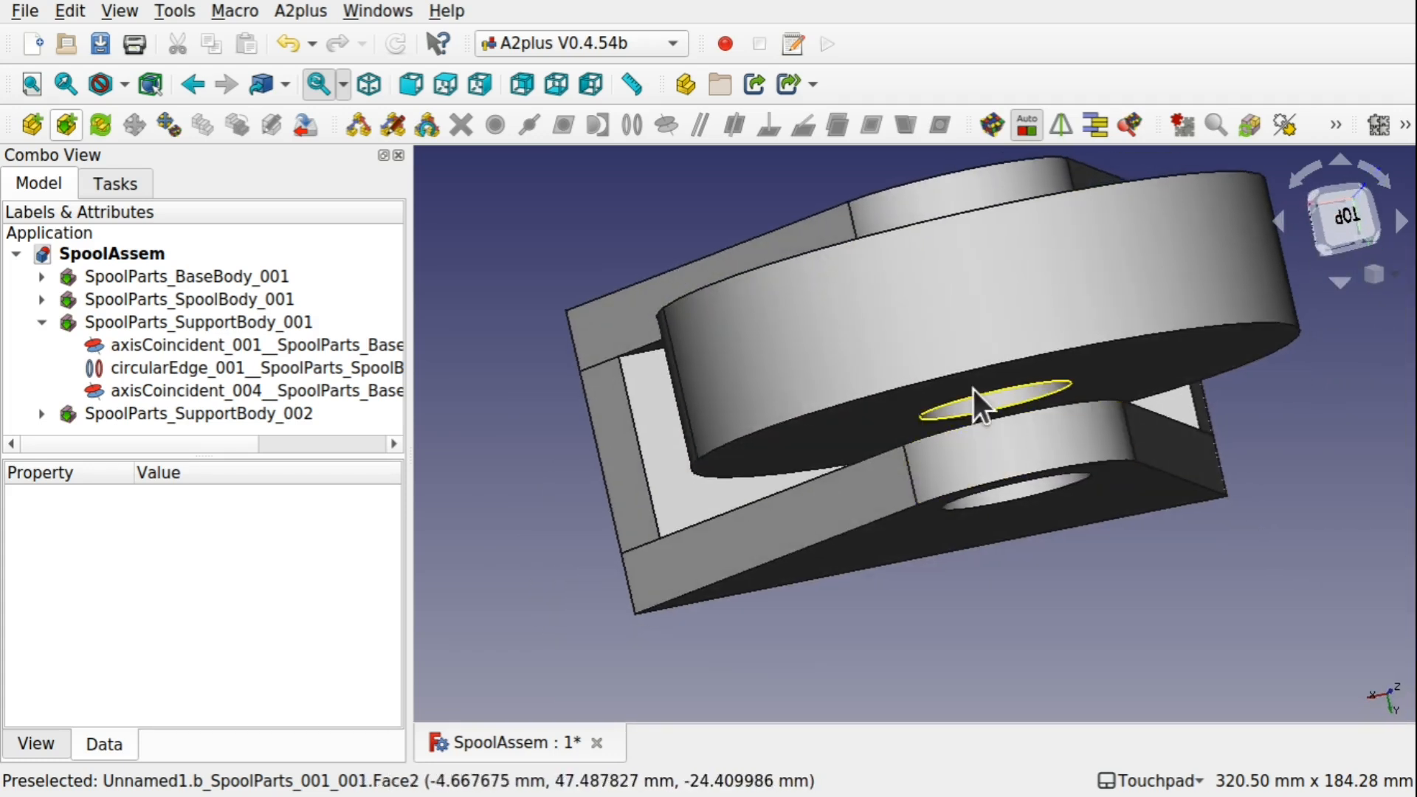
pyautogui.keyDown('alt'); pyautogui.moveTo(981, 405); pyautogui.dragTo(859, 387); pyautogui.keyUp('alt')
pyautogui.scroll(-5, 852, 395)
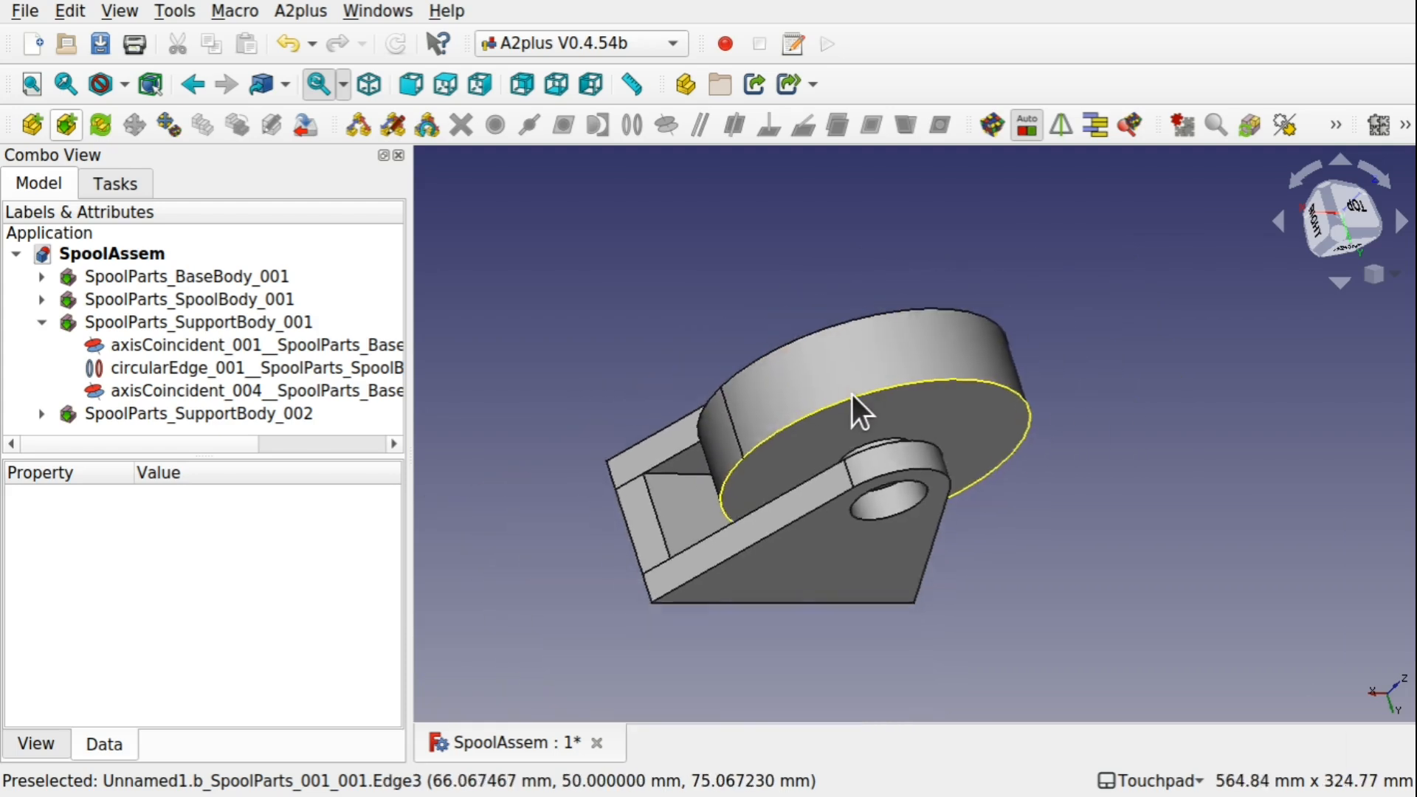
pyautogui.scroll(1, 851, 394)
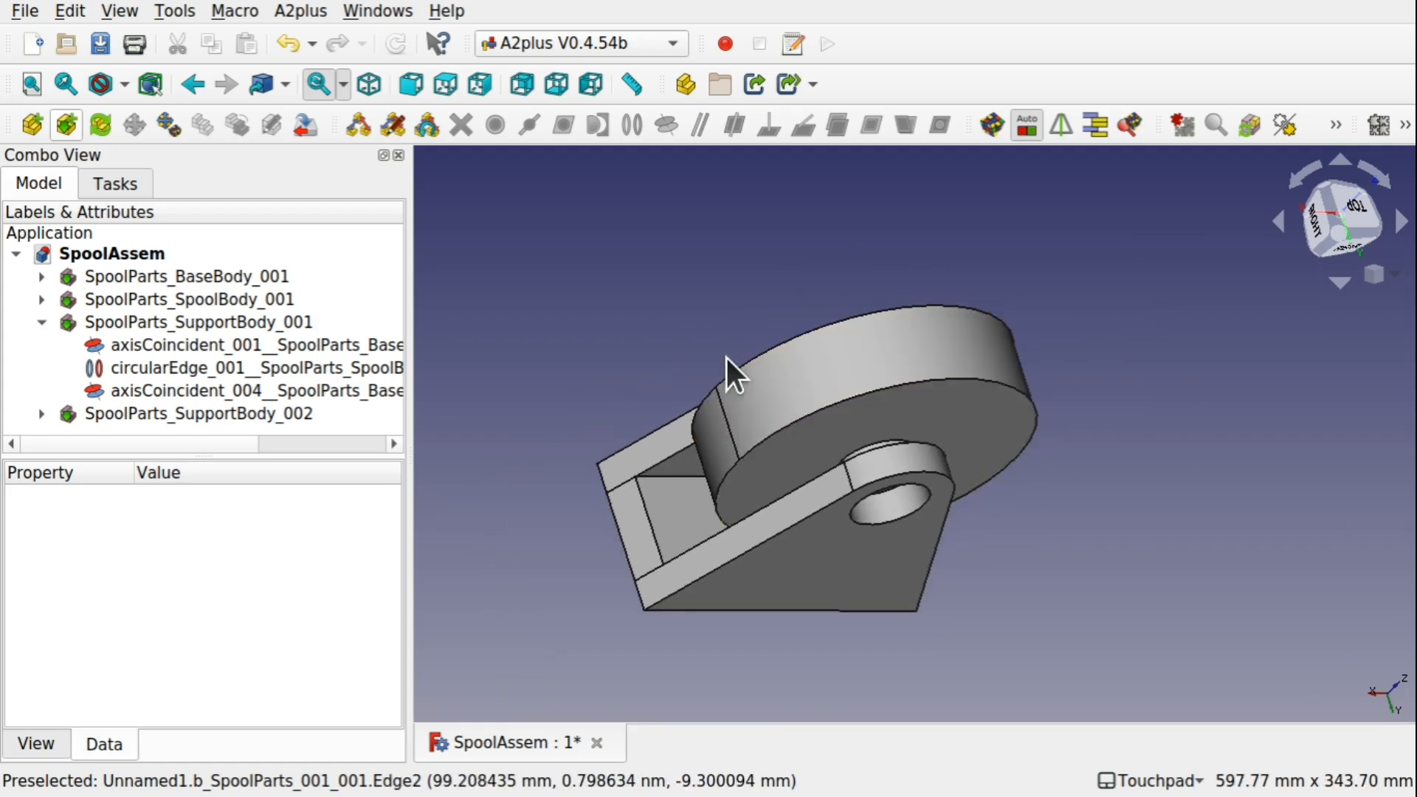
# Save the SpoolAssem document and open the recent file SpoolParts.FCStd.
pyautogui.hotkey('ctrl', 's')
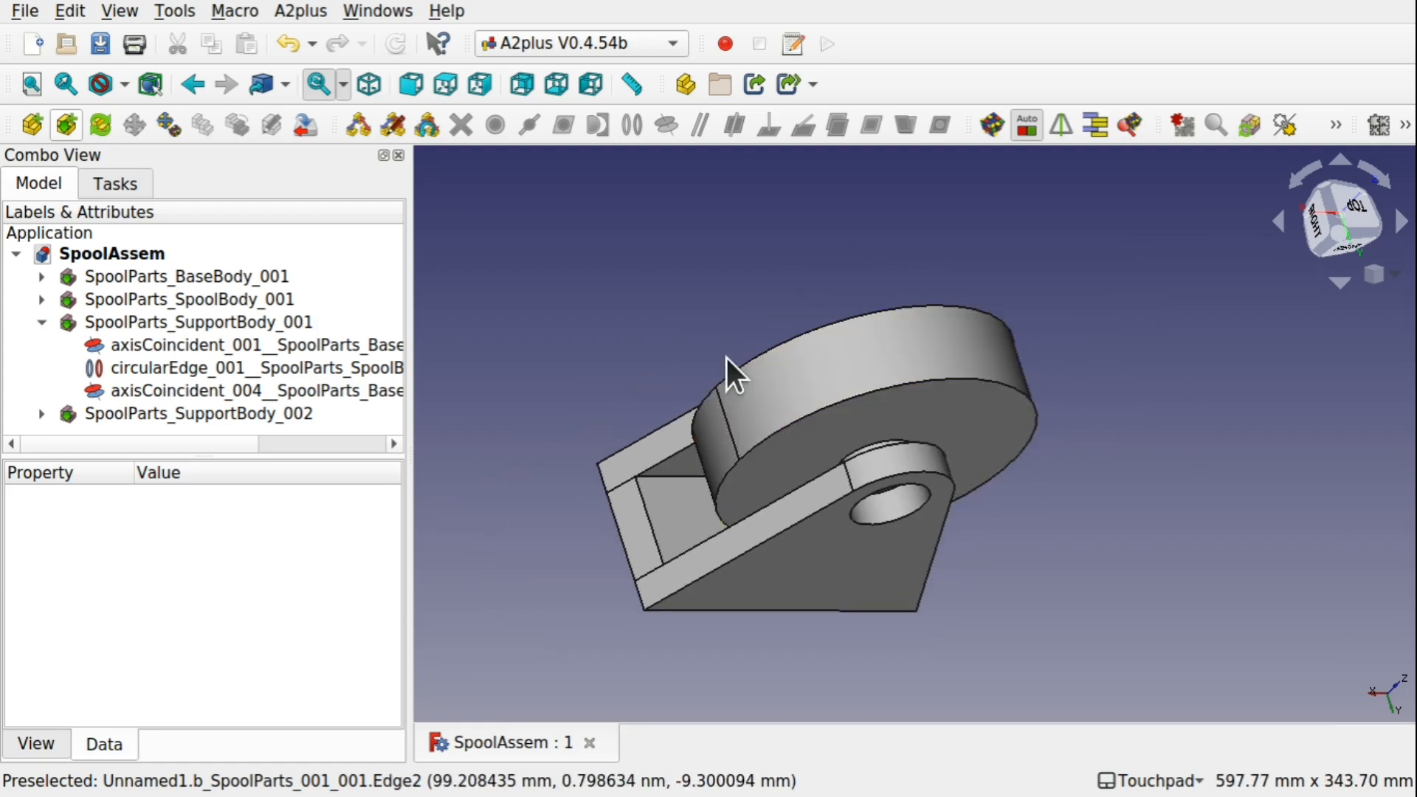
pyautogui.click(20, 13)
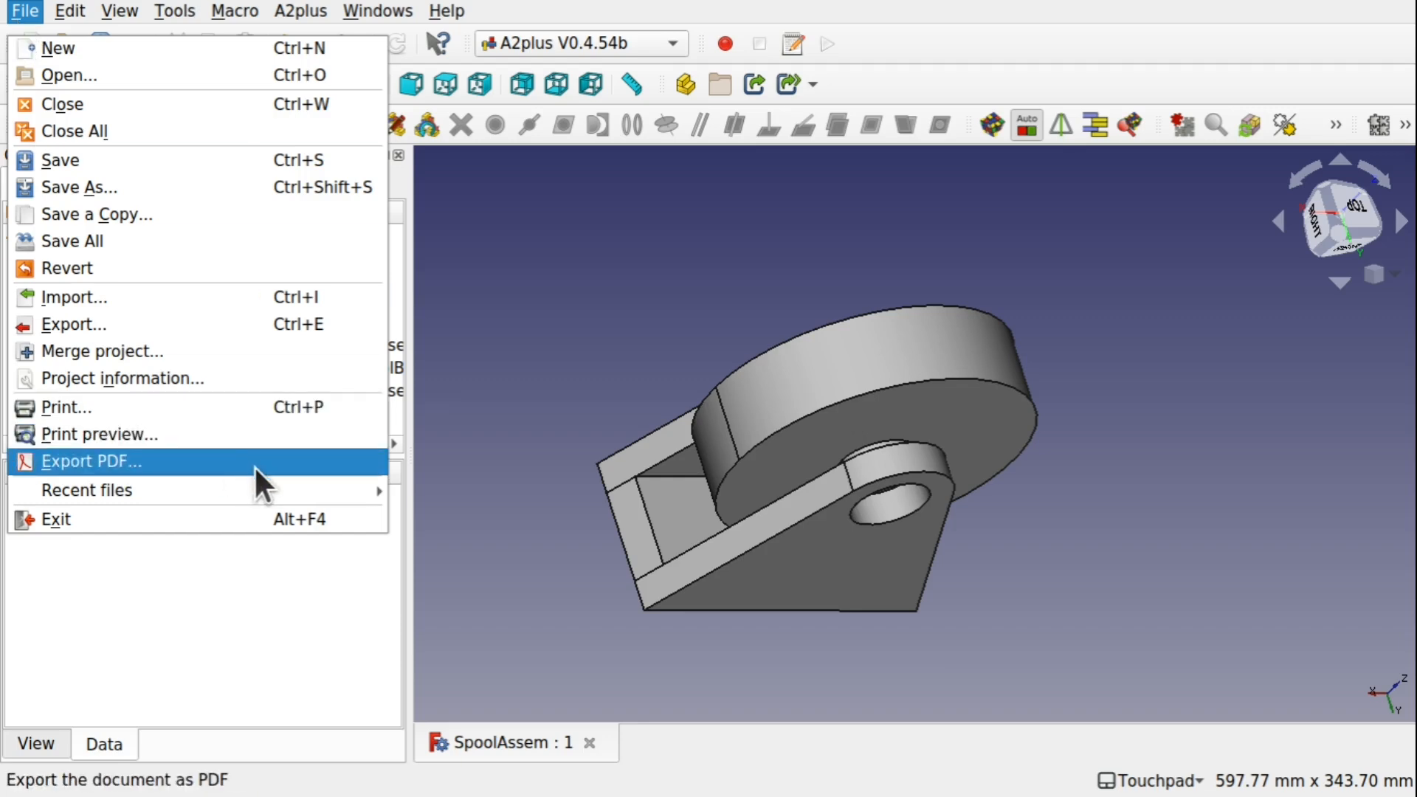
pyautogui.moveTo(304, 493)
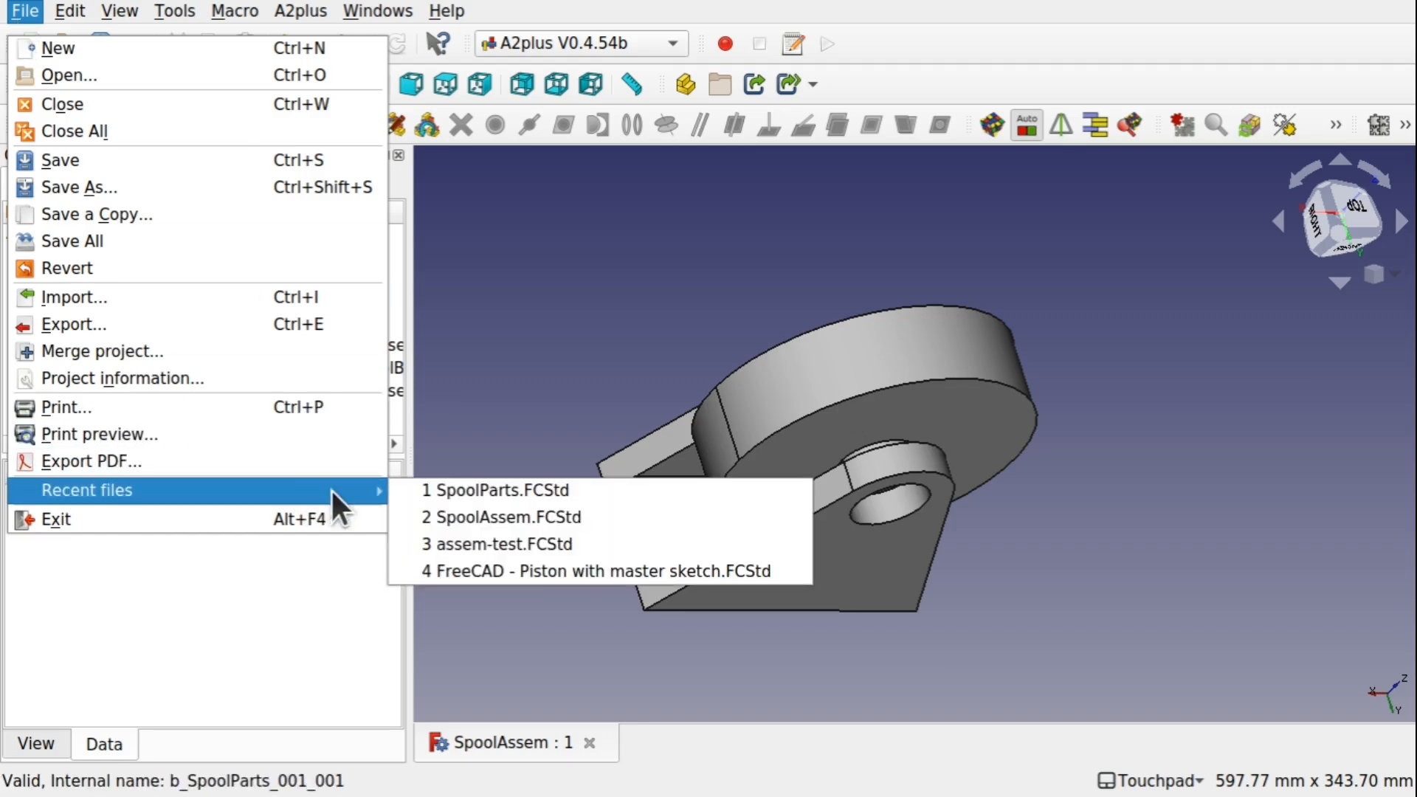
pyautogui.click(464, 492)
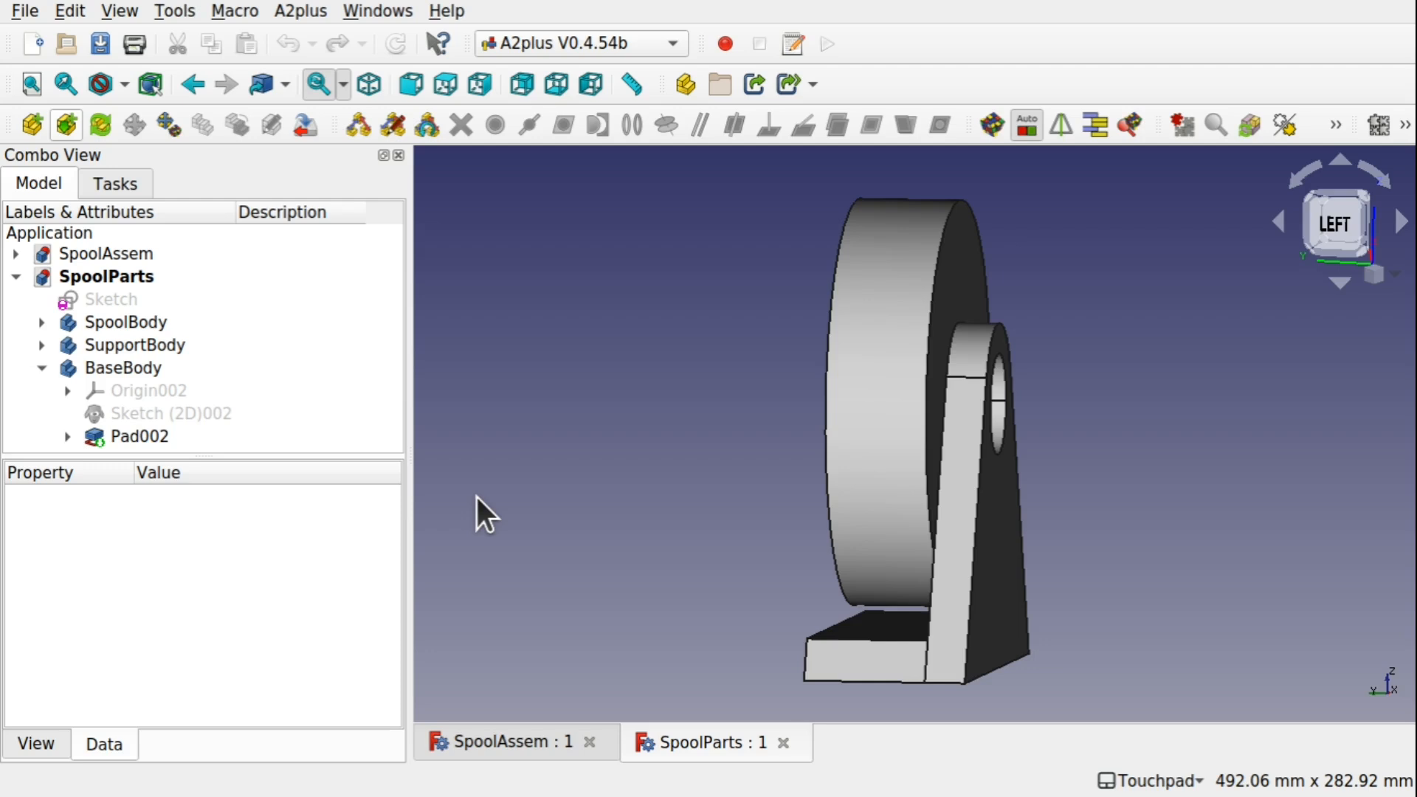
# Use Transform to move SpoolBody sideways along its axis, well clear of the support and the base.
pyautogui.scroll(-3, 745, 438)
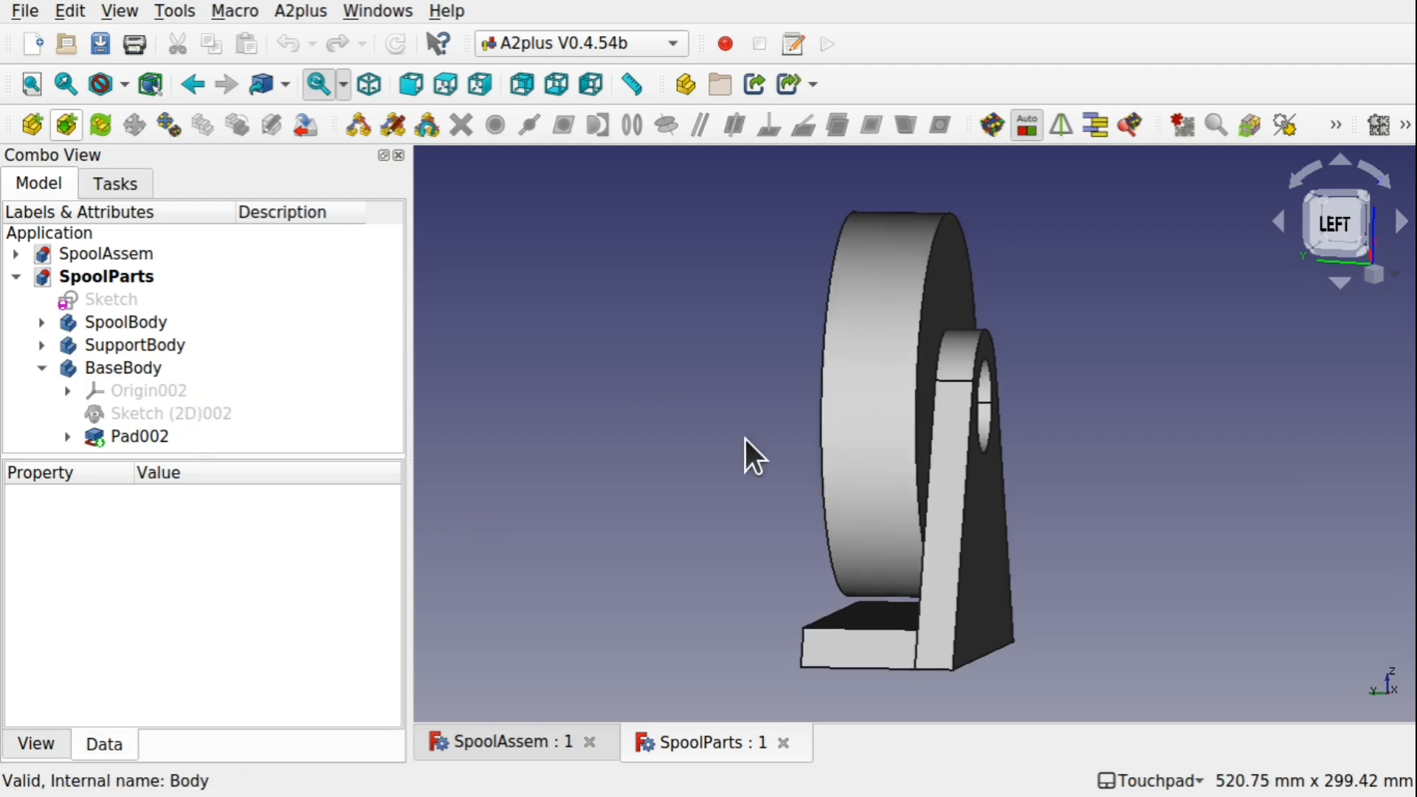
pyautogui.click(140, 322)
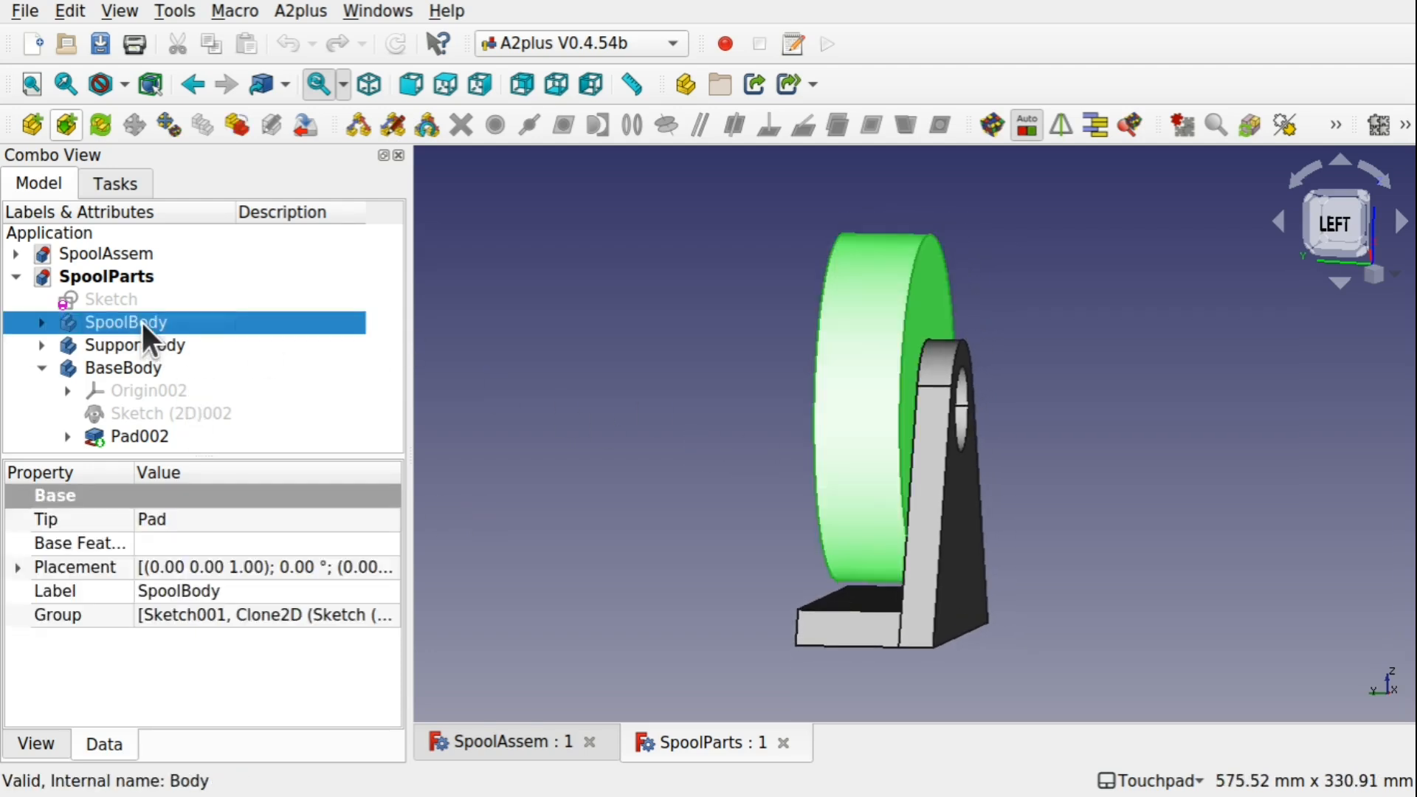
pyautogui.rightClick(140, 320)
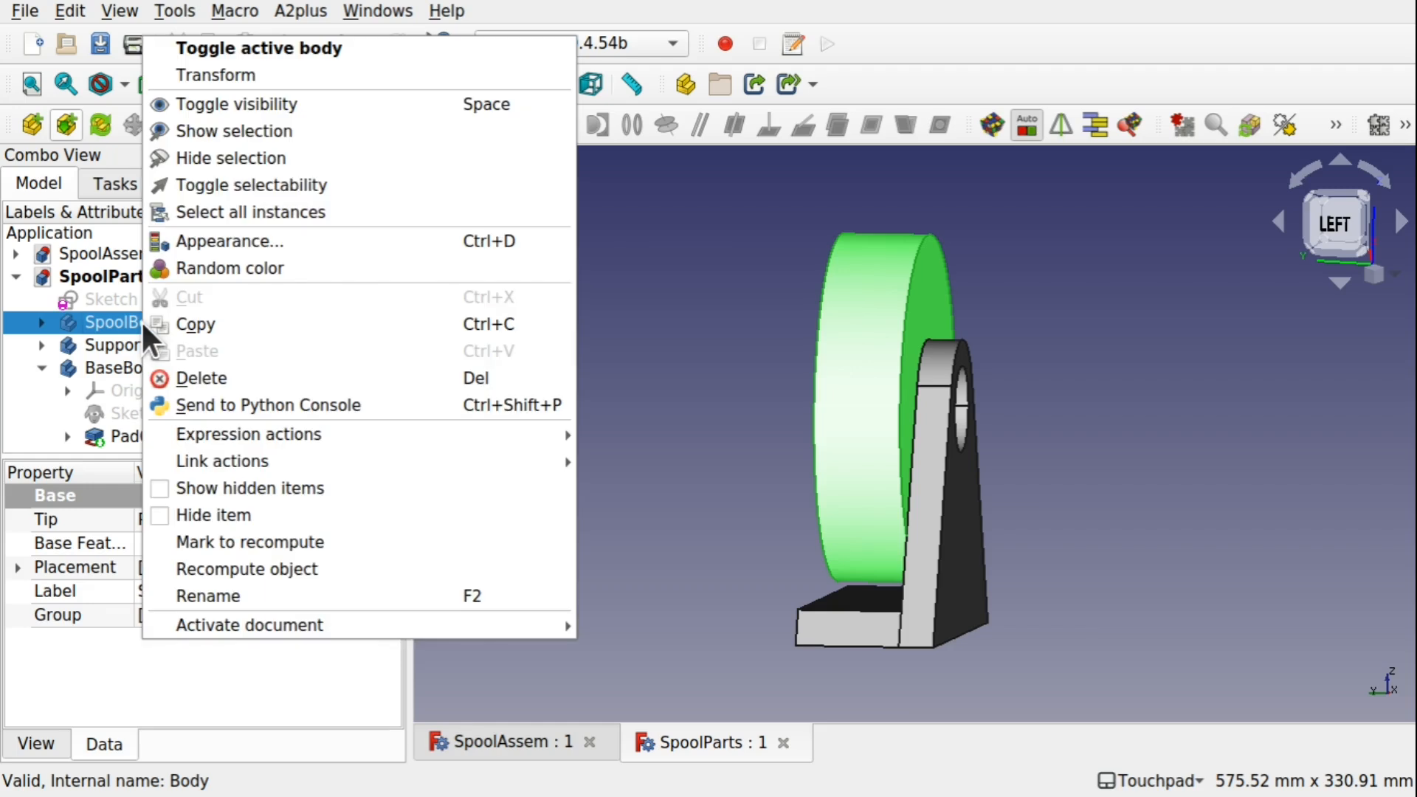
pyautogui.click(290, 73)
pyautogui.moveTo(777, 402); pyautogui.dragTo(549, 399)
pyautogui.click(198, 237)
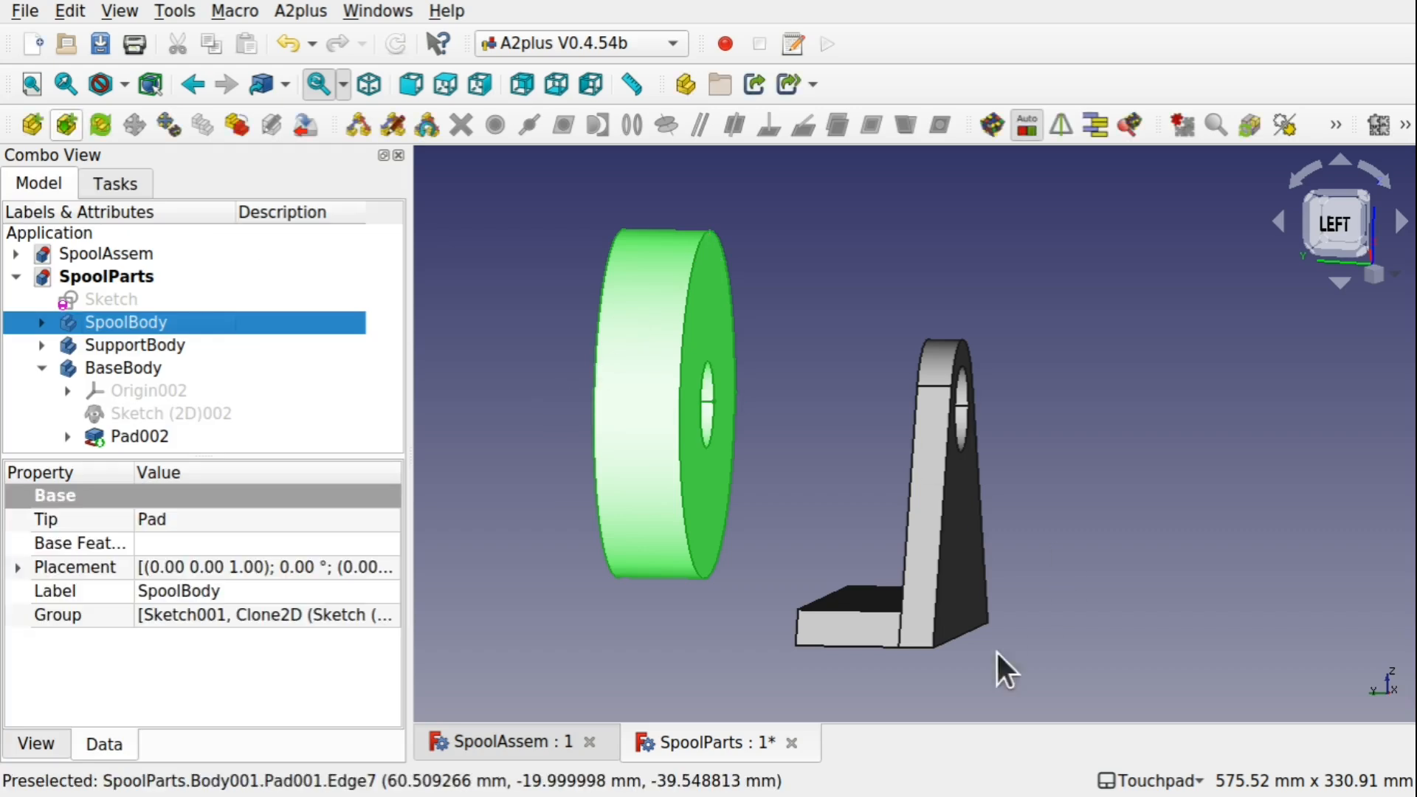